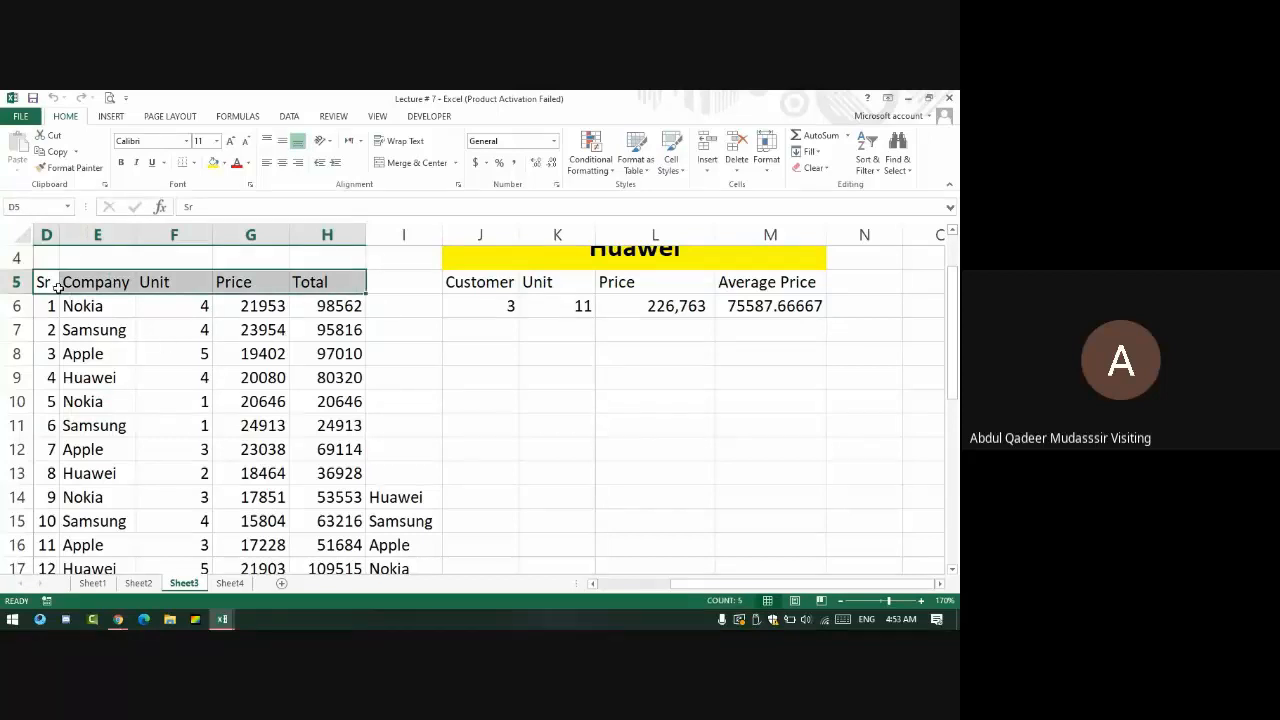
- Turn on filter dropdowns for the D5:H5 header row, then select cell E8
{"action": "left_click", "coordinate": [866, 162]}
{"action": "left_click", "coordinate": [882, 241]}
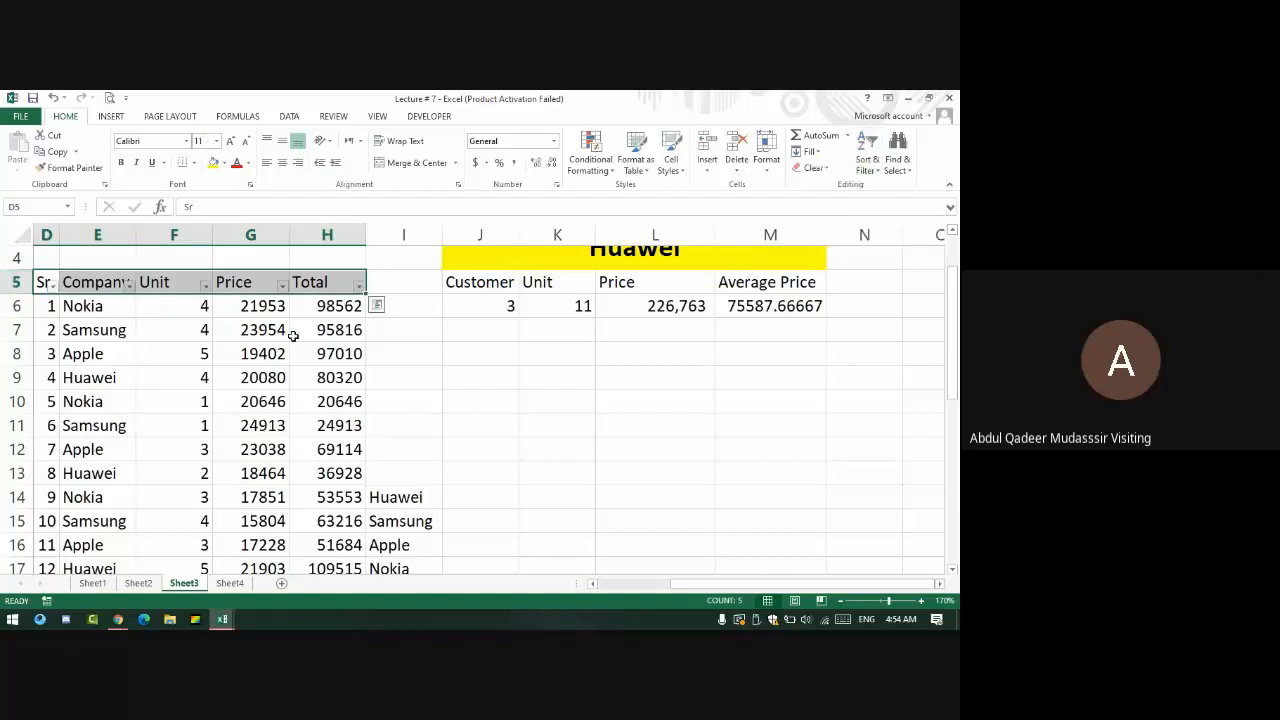
{"action": "left_click", "coordinate": [97, 330]}
{"action": "left_click", "coordinate": [103, 353]}
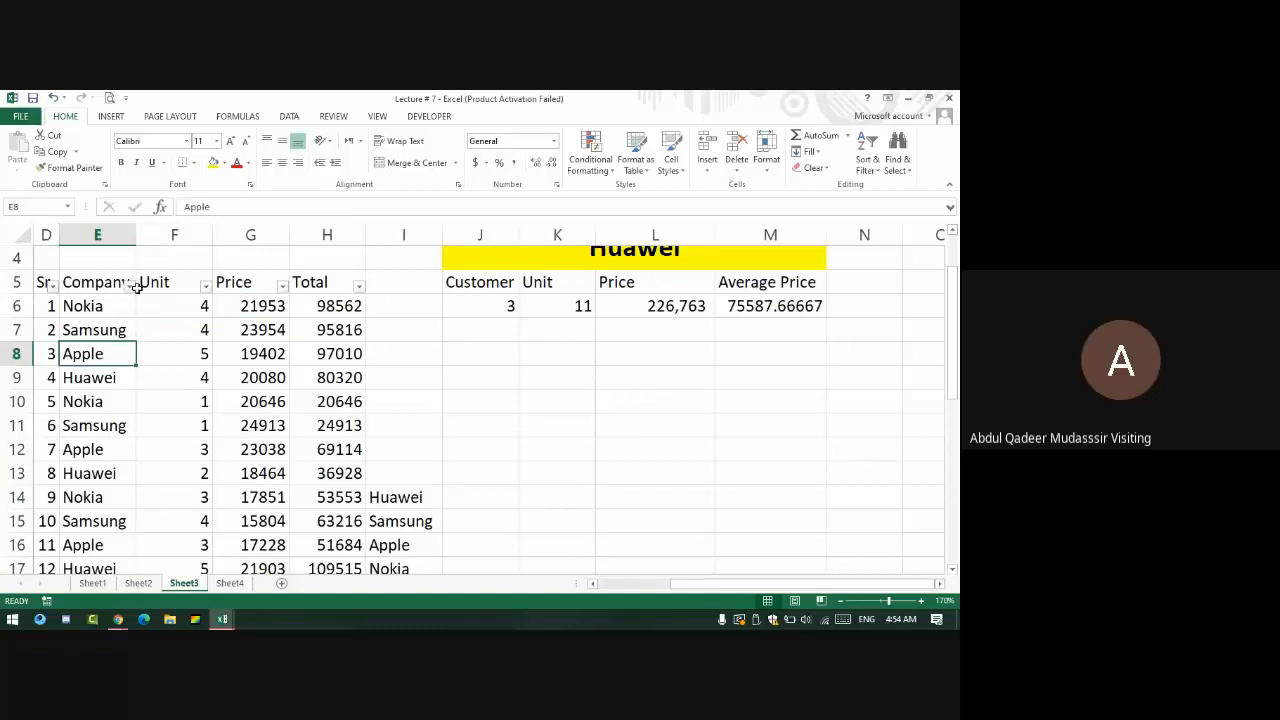
{"action": "scroll", "coordinate": [124, 410], "scroll_direction": "down", "scroll_amount": 6}
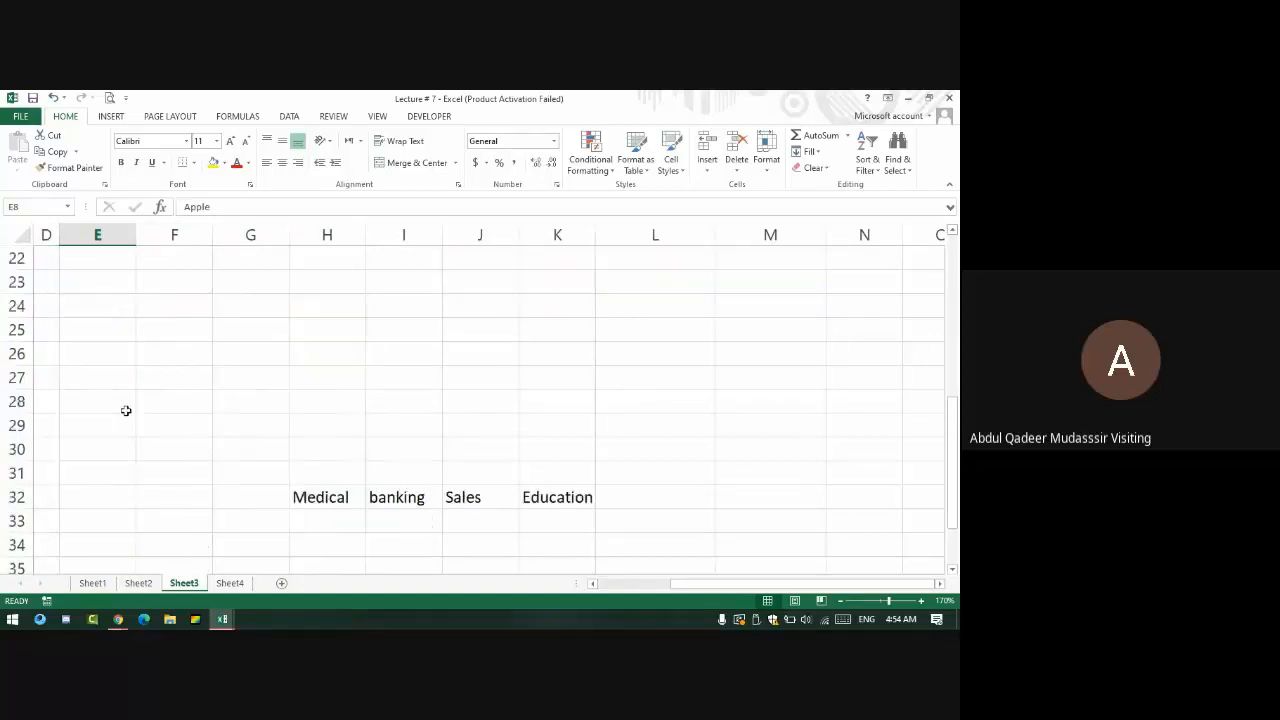
{"action": "scroll", "coordinate": [126, 413], "scroll_direction": "up", "scroll_amount": 5}
{"action": "scroll", "coordinate": [128, 418], "scroll_direction": "up", "scroll_amount": 1}
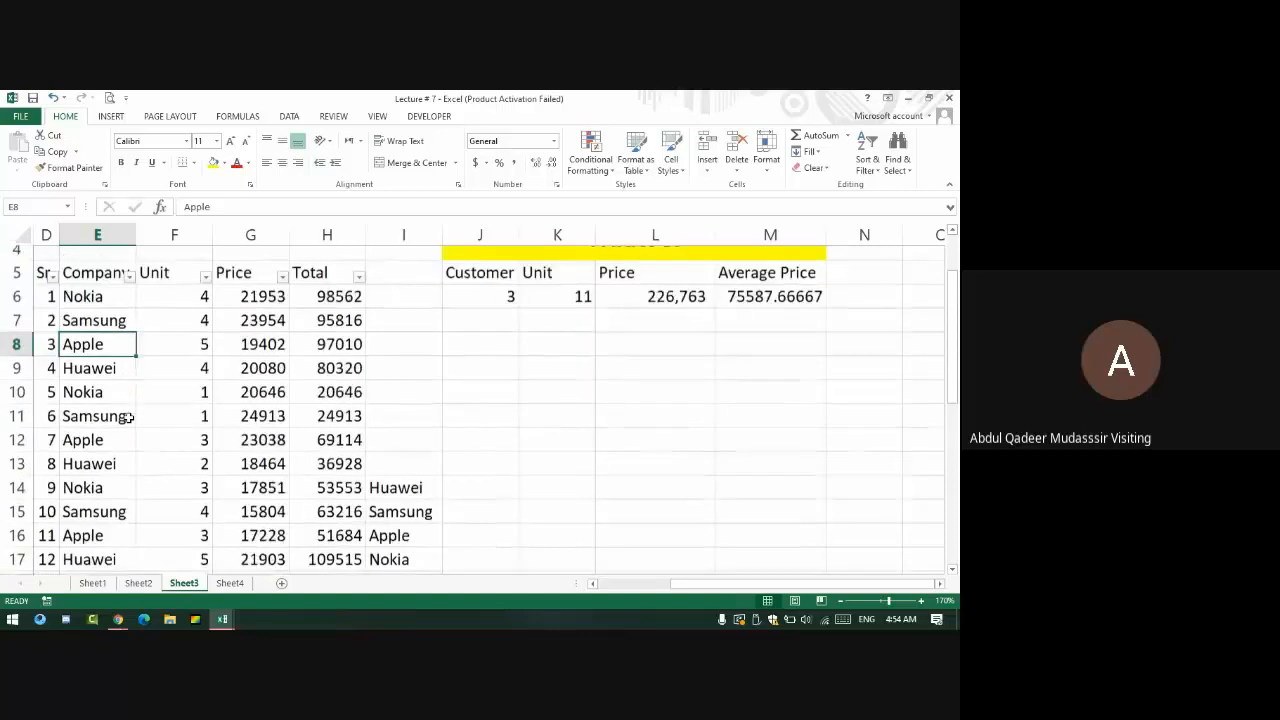
- Filter the Company column to show only the Apple rows
{"action": "left_click", "coordinate": [130, 286]}
{"action": "left_click", "coordinate": [40, 427]}
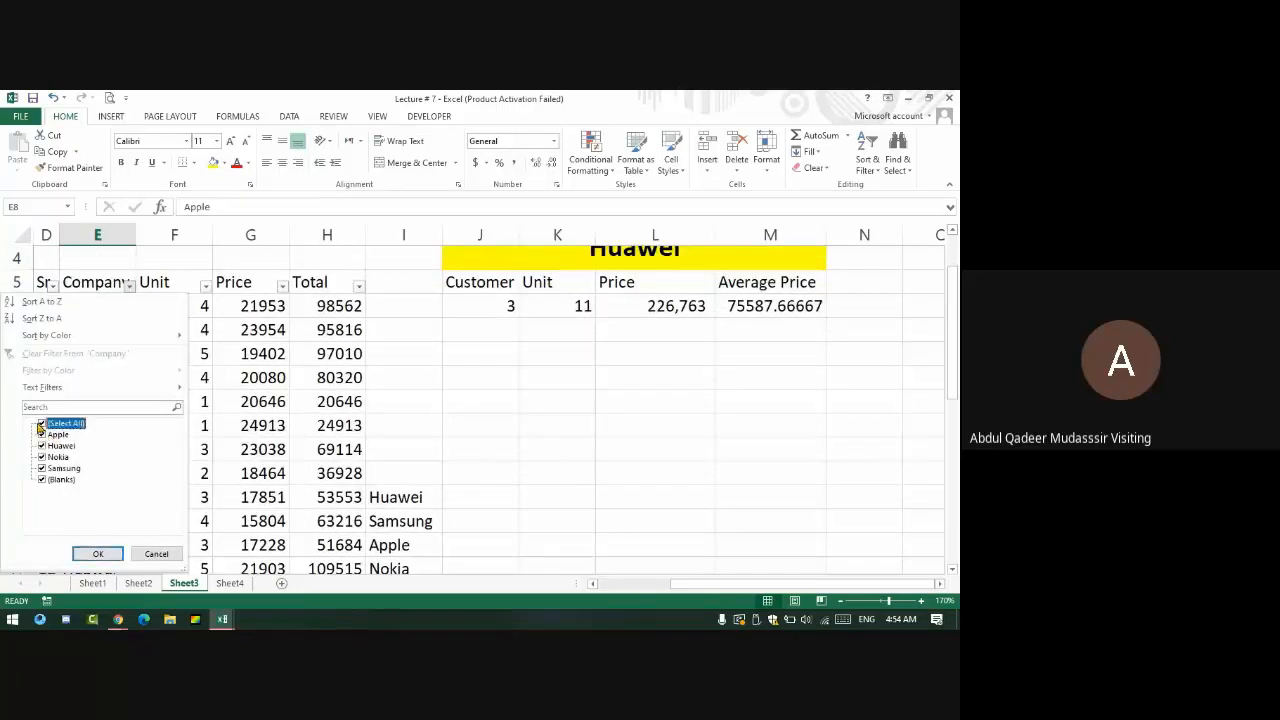
{"action": "left_click", "coordinate": [41, 424]}
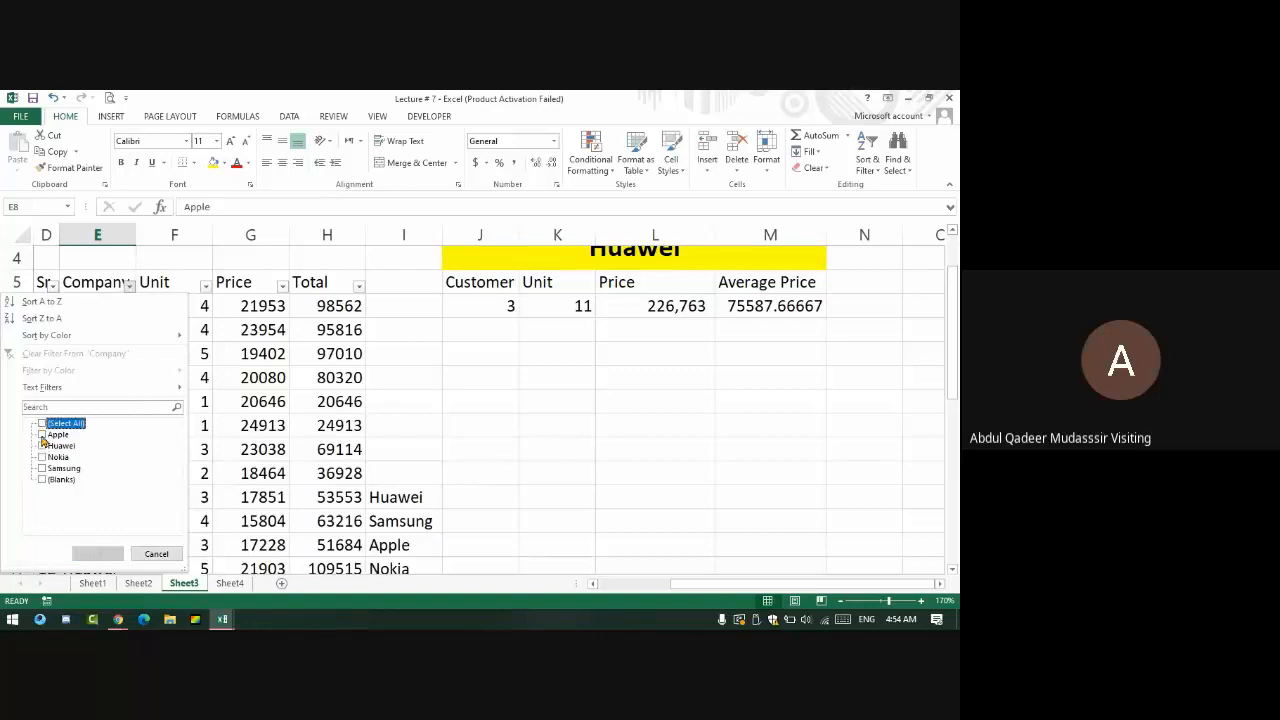
{"action": "left_click", "coordinate": [42, 436]}
{"action": "left_click", "coordinate": [97, 553]}
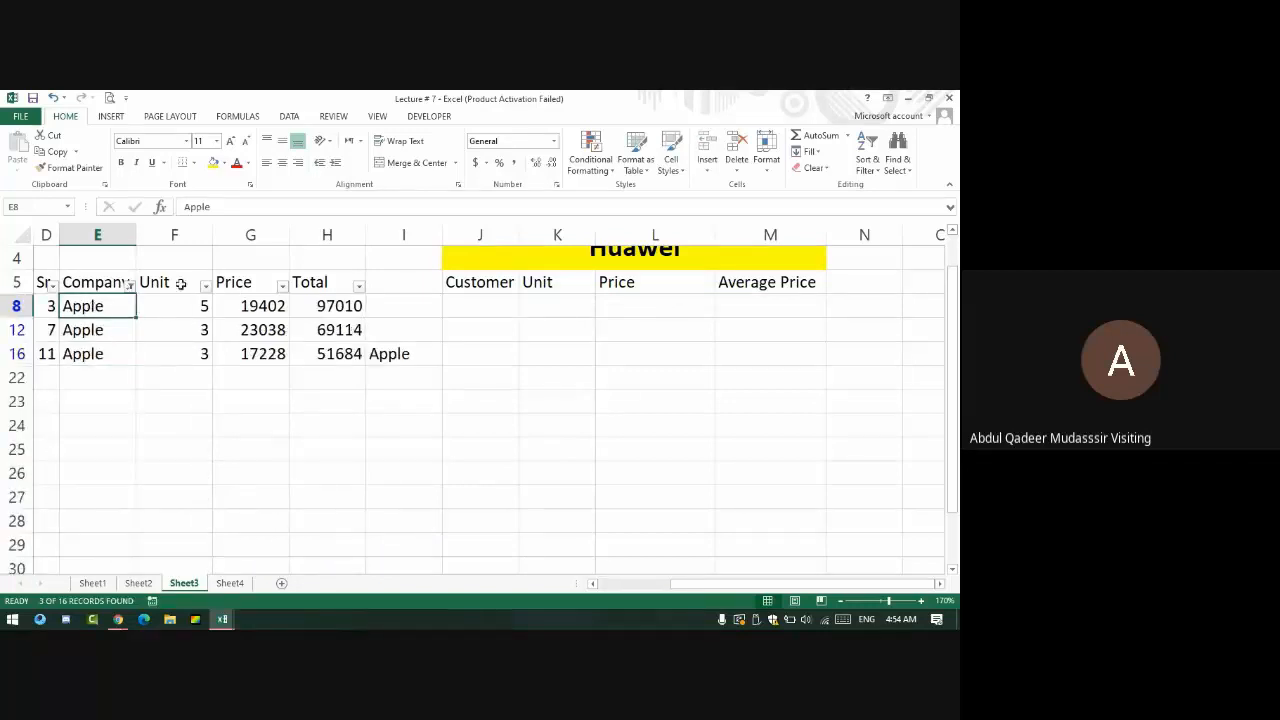
- Change the Company filter to show only the Nokia rows
{"action": "left_click", "coordinate": [130, 287]}
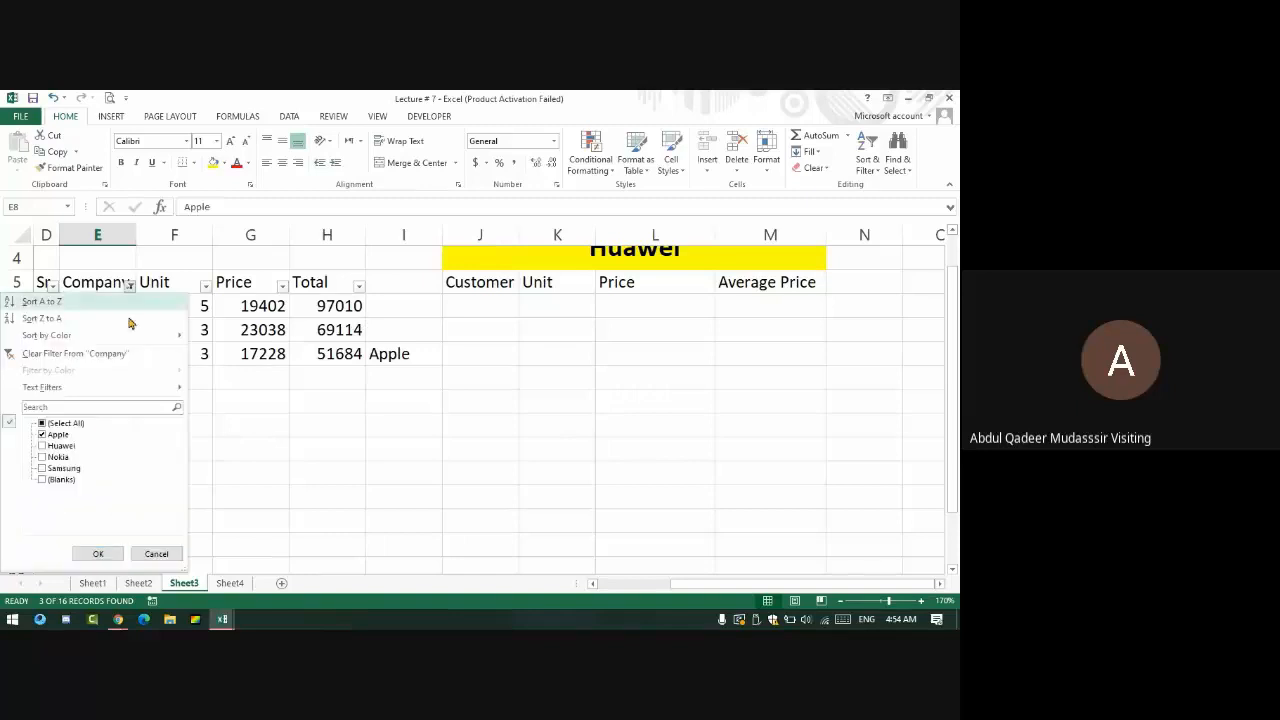
{"action": "left_click", "coordinate": [43, 424]}
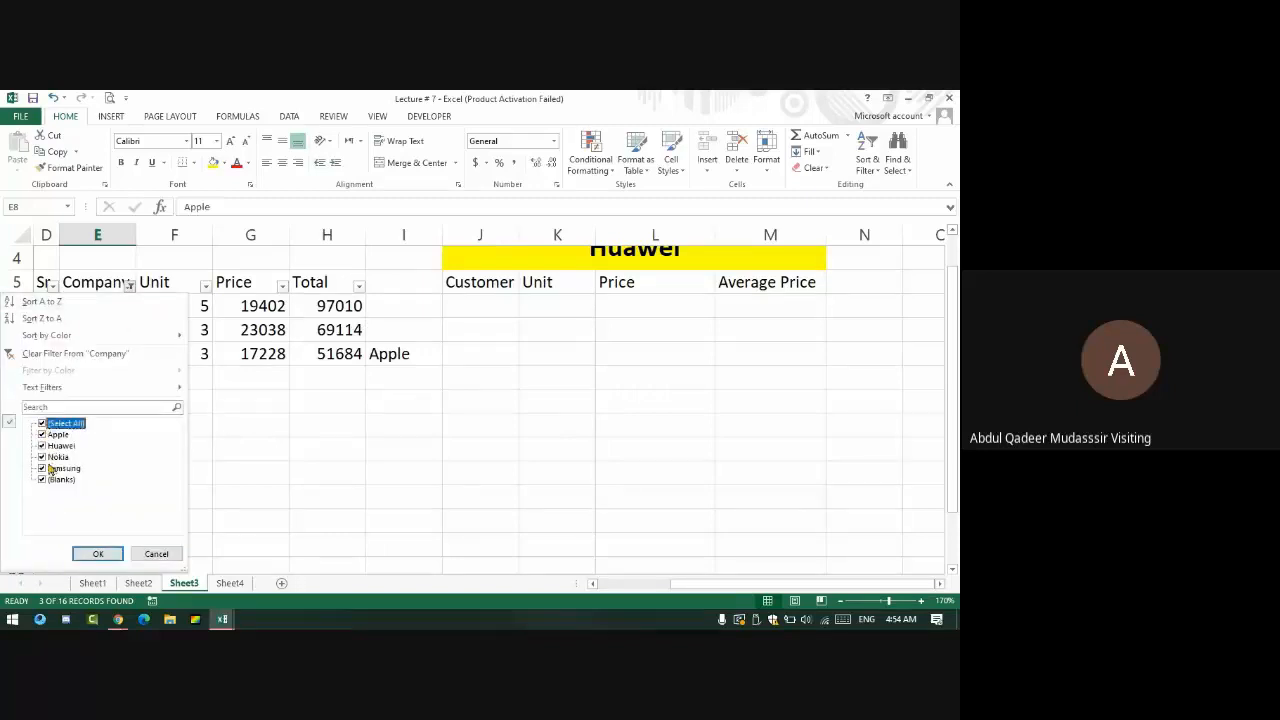
{"action": "left_click", "coordinate": [43, 424]}
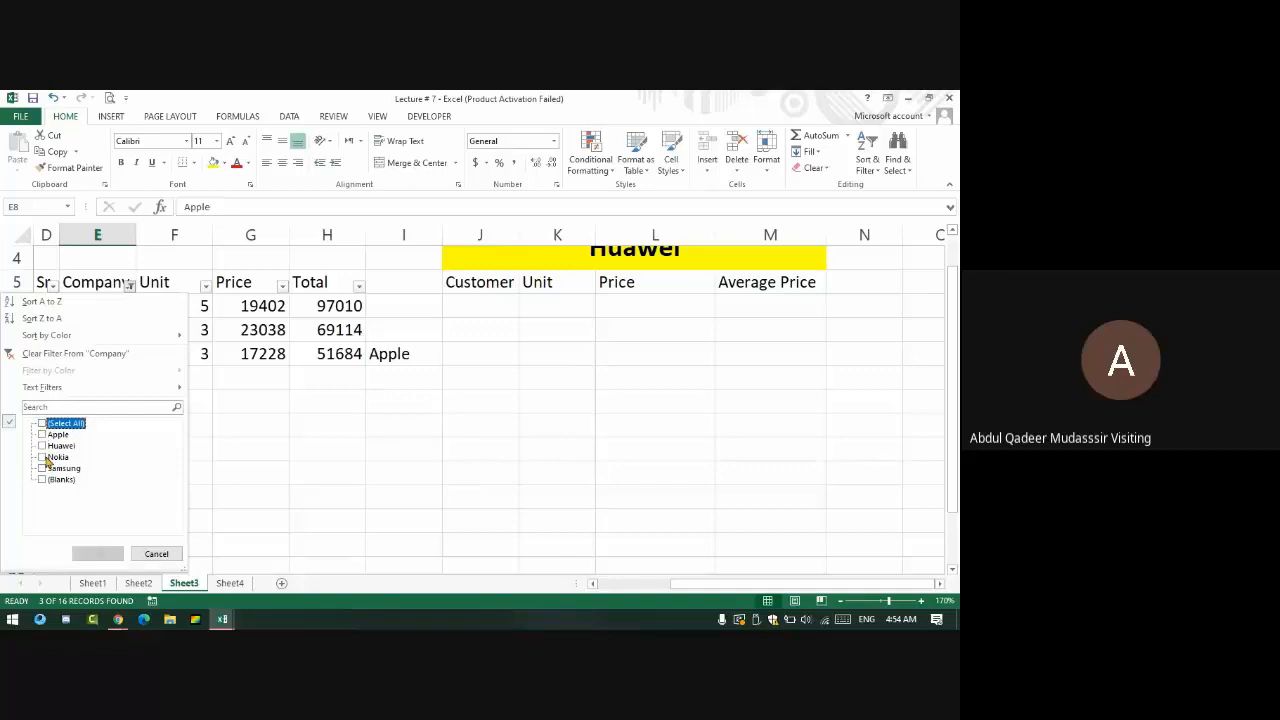
{"action": "left_click", "coordinate": [41, 457]}
{"action": "left_click", "coordinate": [97, 553]}
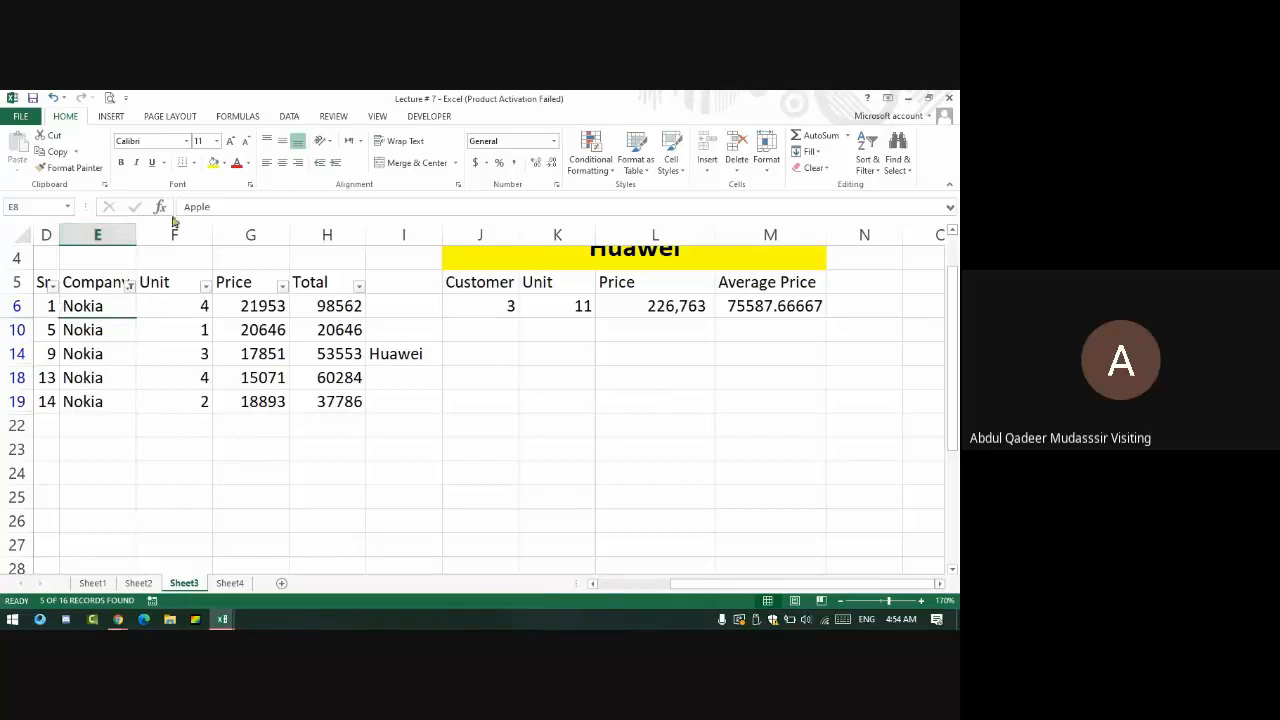
- Filter the Unit column to values 3 and 4 and select the visible Unit and Price values
{"action": "left_click", "coordinate": [206, 287]}
{"action": "left_click", "coordinate": [67, 426]}
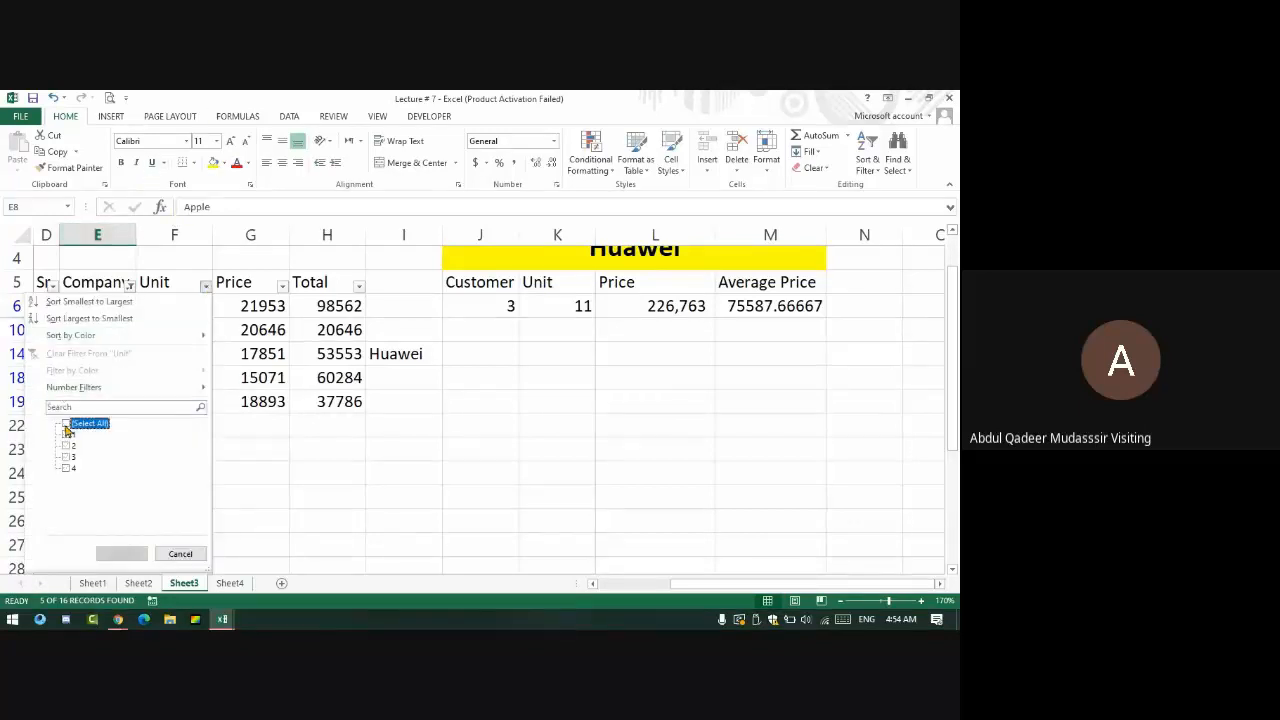
{"action": "left_click", "coordinate": [69, 456]}
{"action": "left_click", "coordinate": [68, 467]}
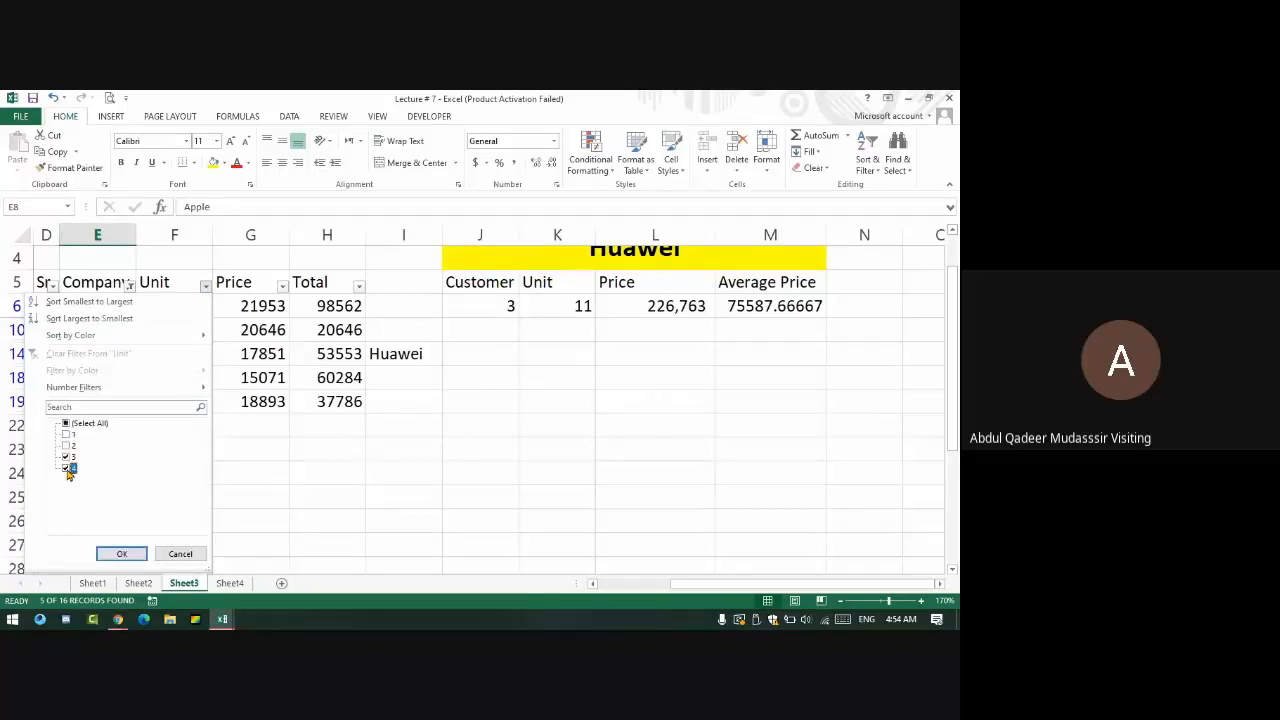
{"action": "left_click", "coordinate": [121, 554]}
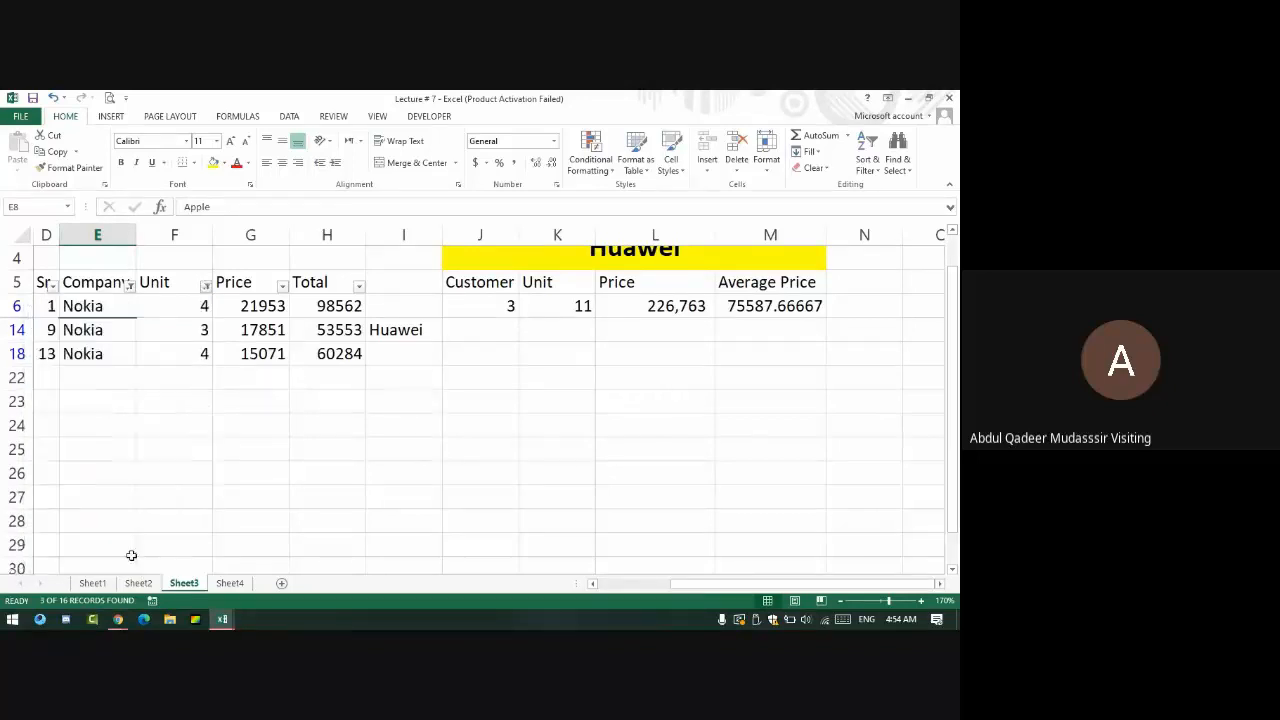
{"action": "left_click_drag", "start_coordinate": [200, 304], "coordinate": [325, 354]}
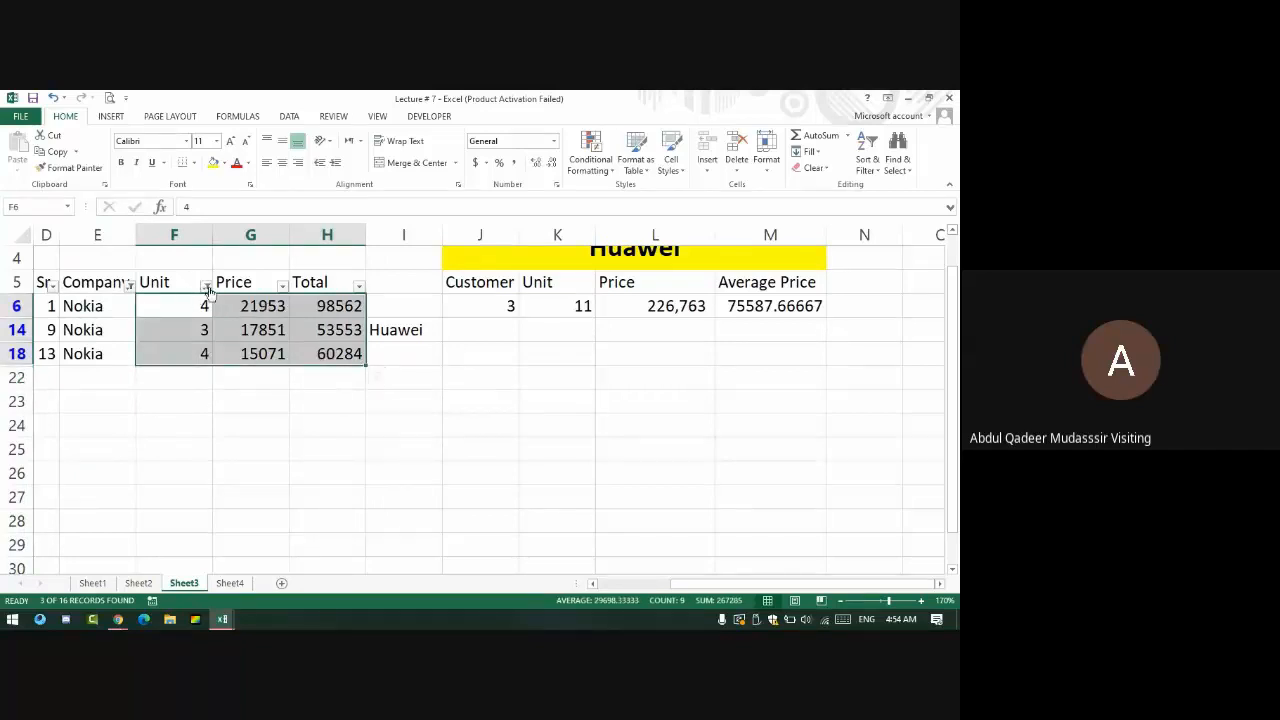
- Clear the filters from the Unit and Company columns
{"action": "left_click", "coordinate": [205, 286]}
{"action": "left_click", "coordinate": [121, 354]}
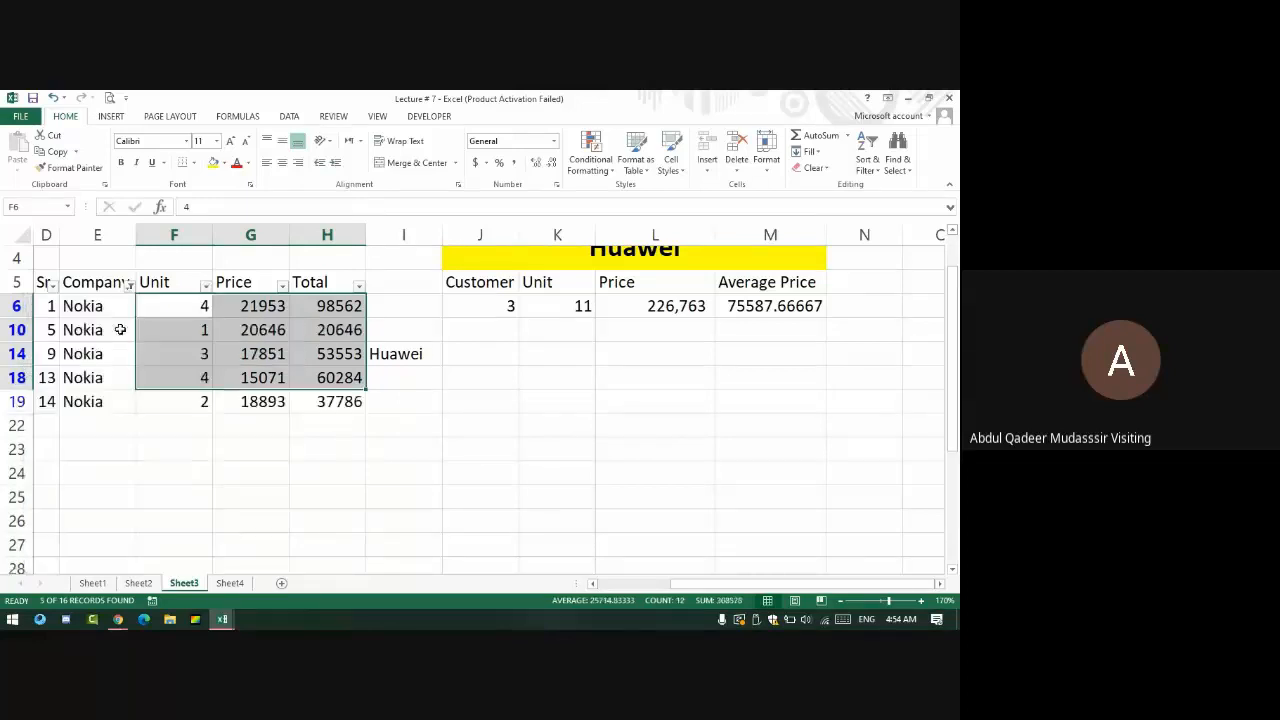
{"action": "left_click", "coordinate": [129, 288]}
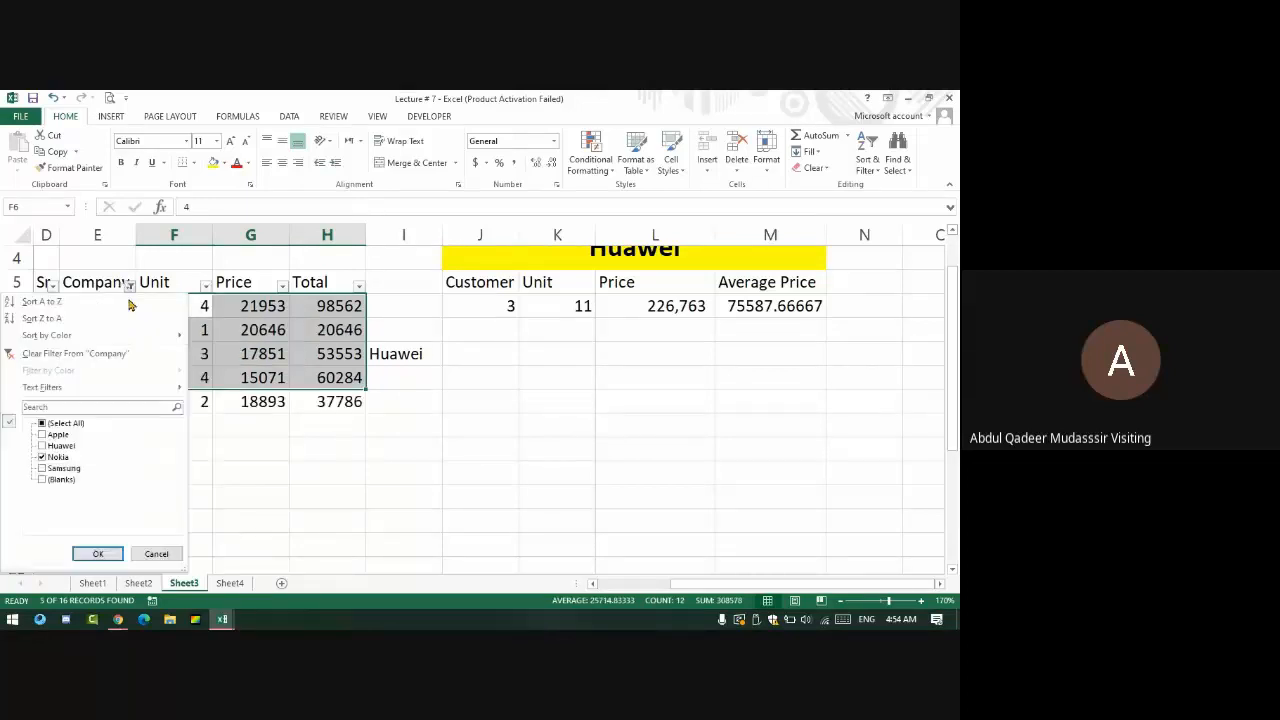
{"action": "left_click", "coordinate": [115, 356]}
- Copy the sales data rows D6:H20 and add a new blank sheet
{"action": "left_click_drag", "start_coordinate": [47, 311], "coordinate": [362, 504]}
{"action": "key", "text": "ctrl+c"}
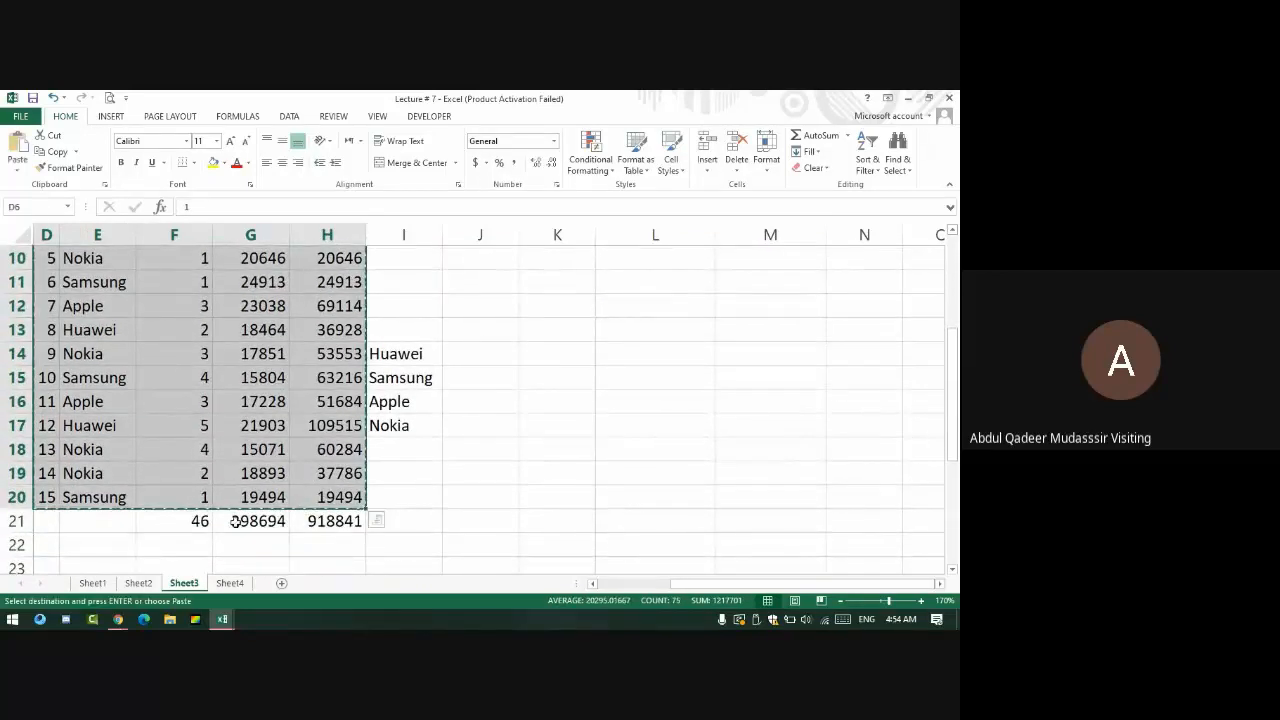
{"action": "left_click", "coordinate": [281, 584]}
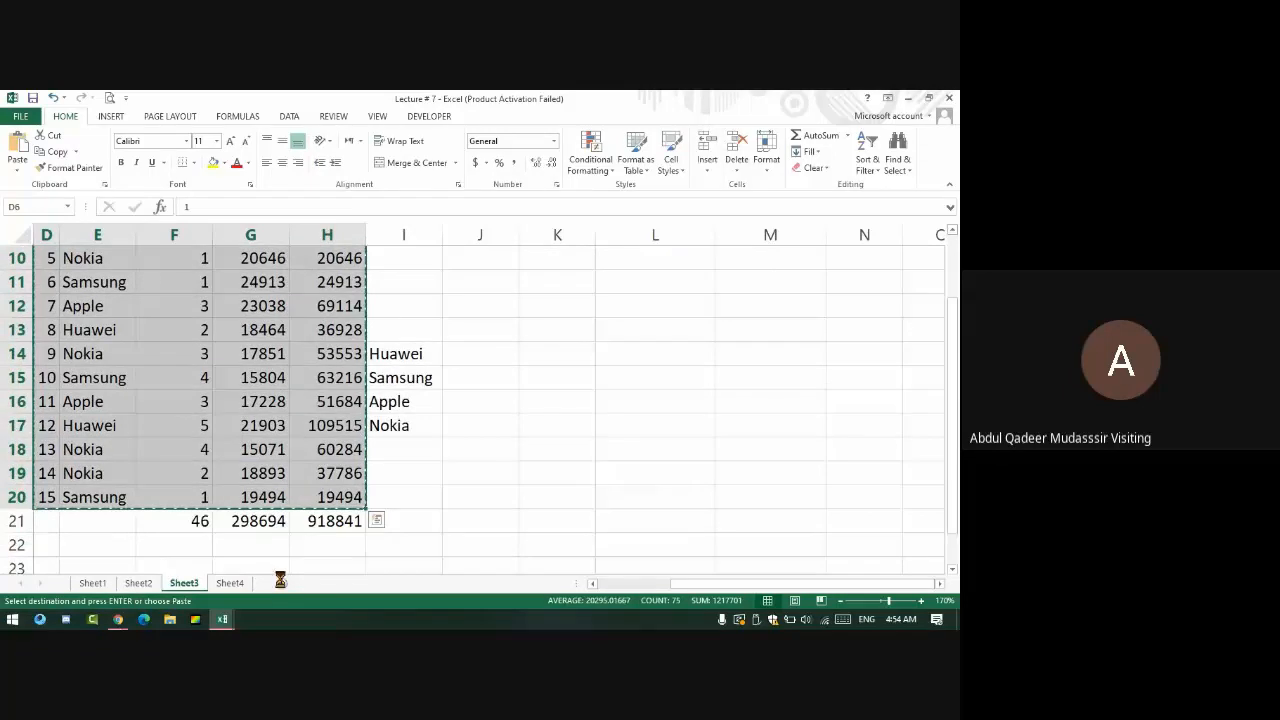
- Check the Google Meet chat, then return to the Demo Class workbook
{"action": "key", "text": "alt+Tab"}
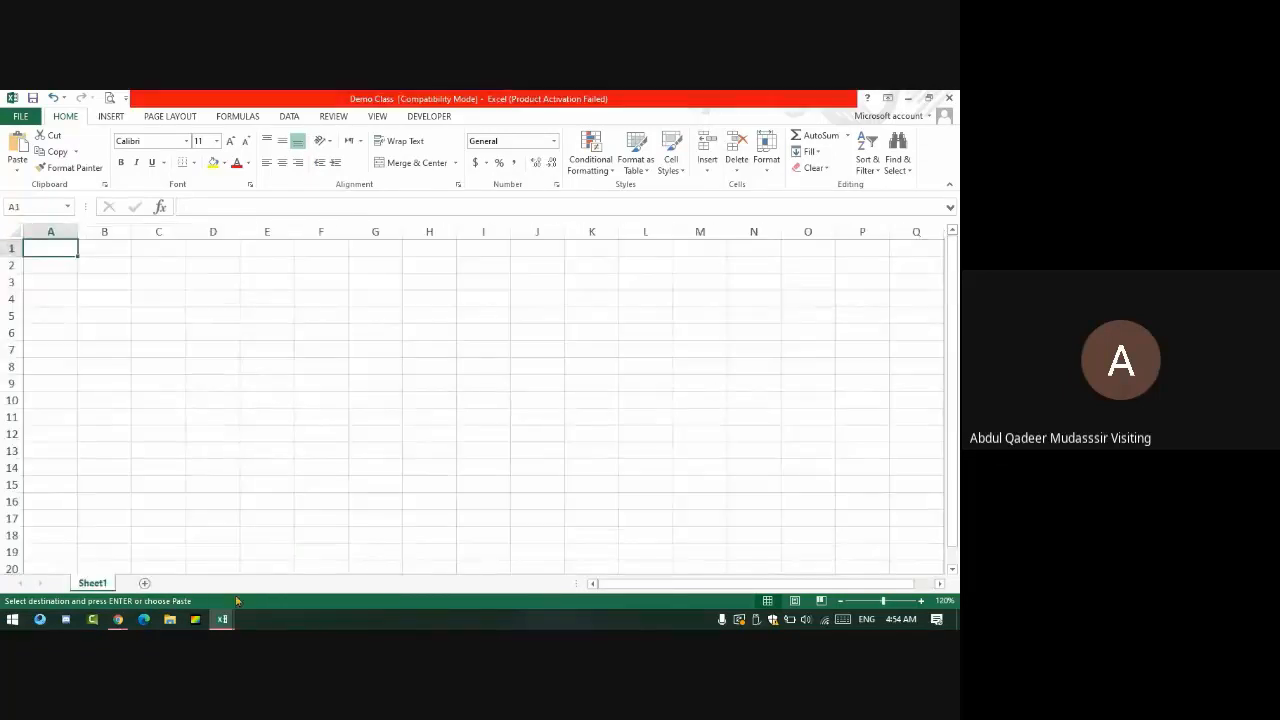
{"action": "key", "text": "alt+Tab"}
{"action": "key", "text": "Tab"}
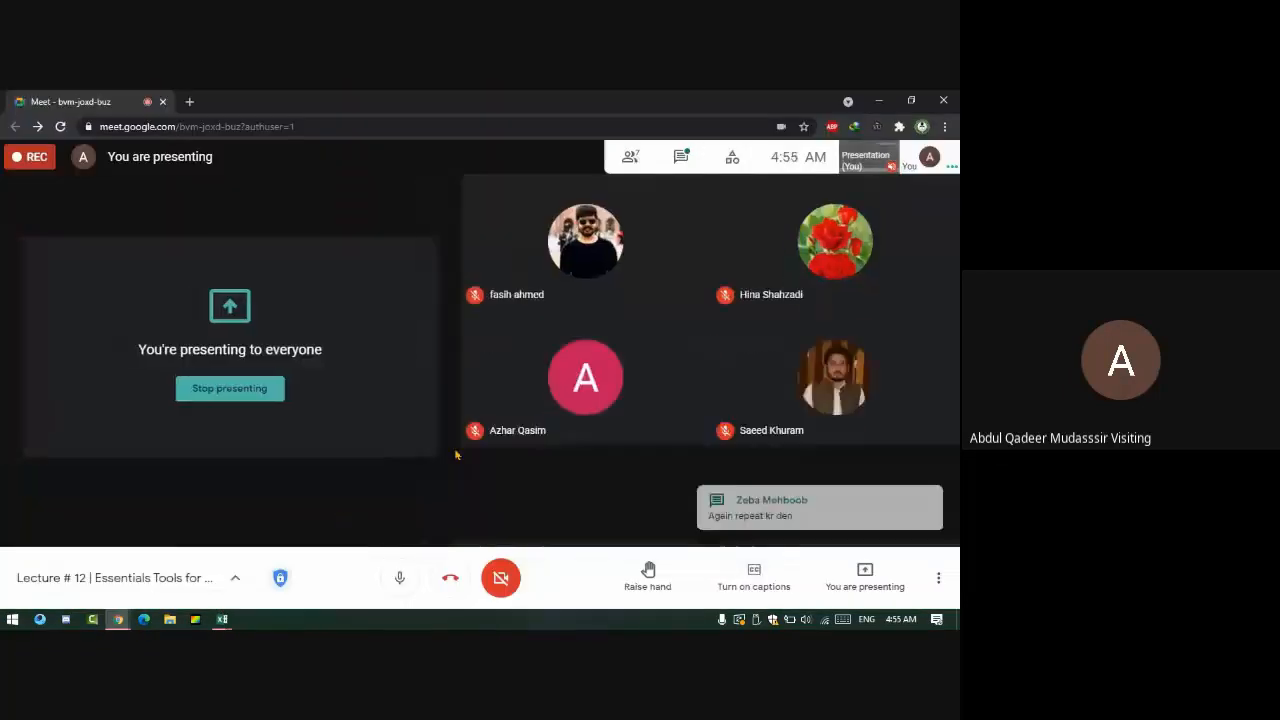
{"action": "left_click", "coordinate": [680, 157]}
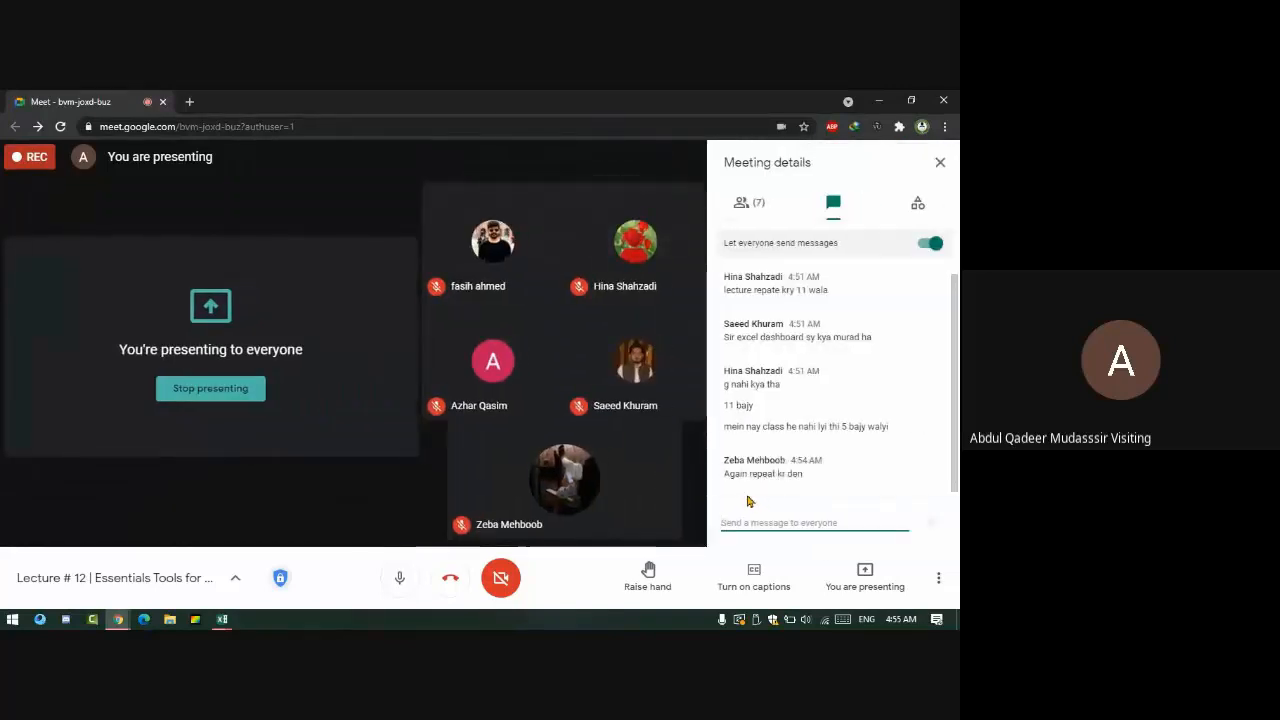
{"action": "key", "text": "alt+Tab"}
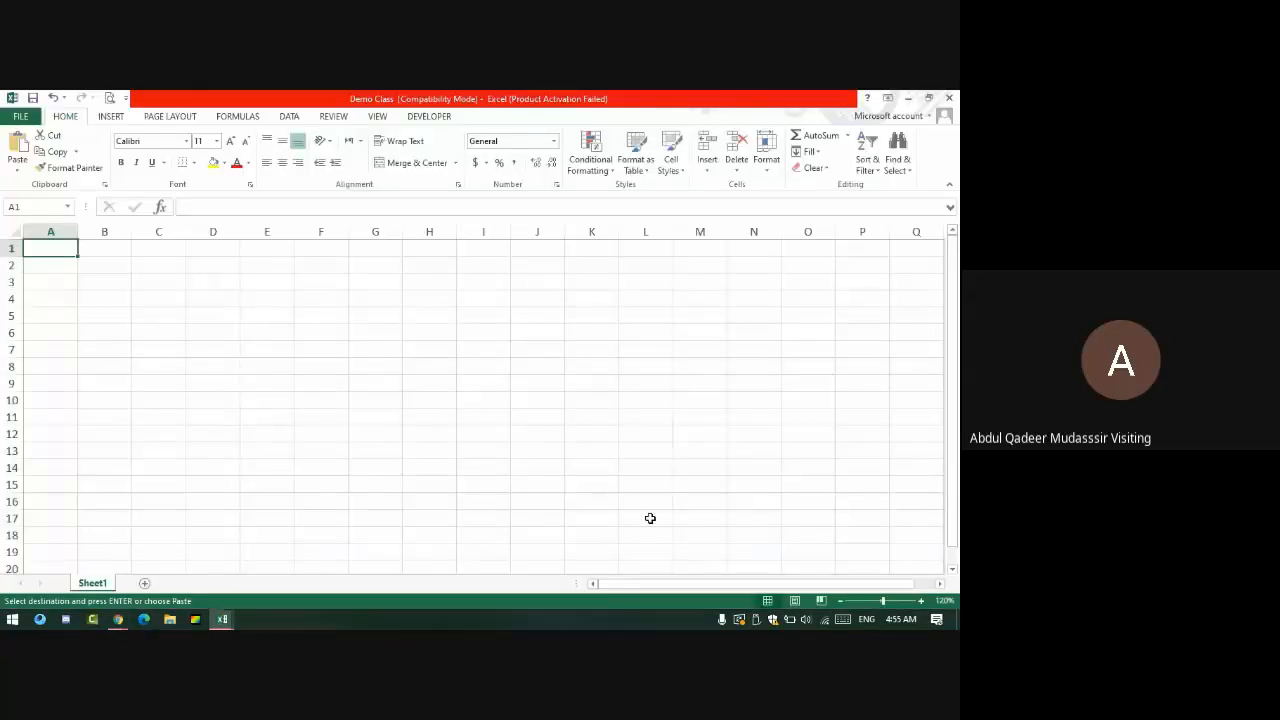
- Paste the sales rows at A1 in Demo Class and copy the D5:H5 header row from Lecture # 7's Sheet3
{"action": "key", "text": "ctrl+v"}
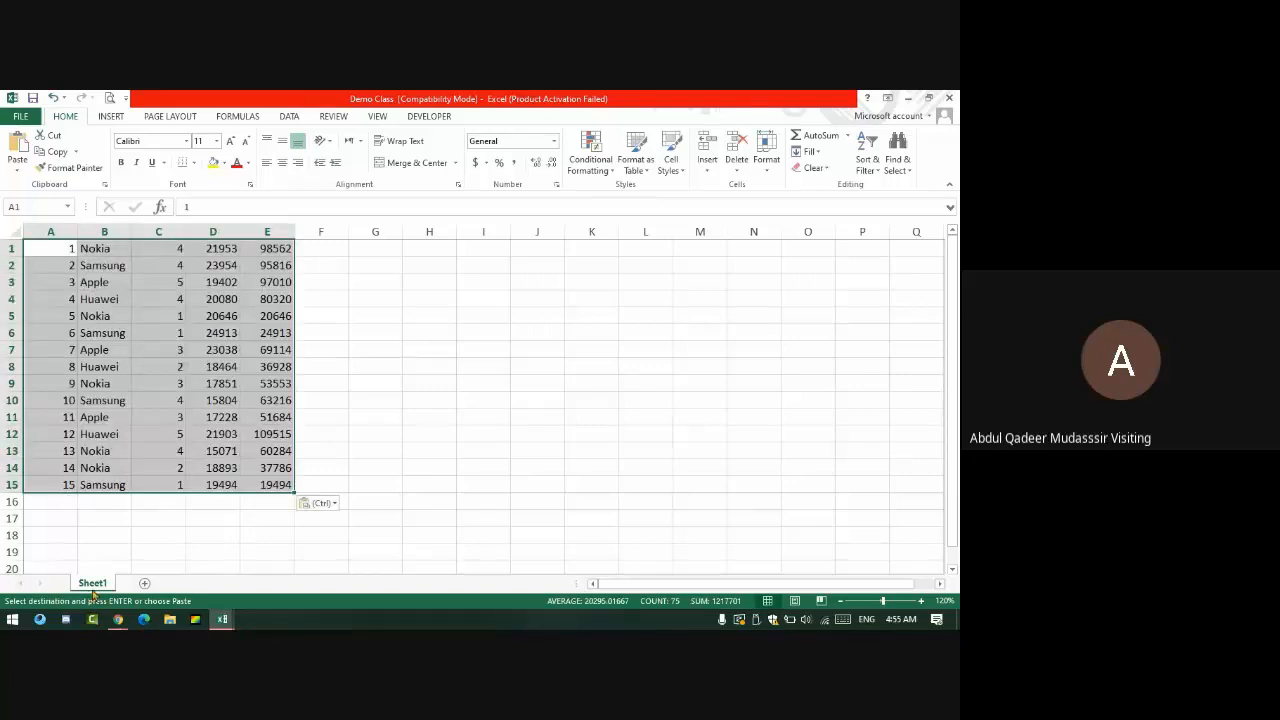
{"action": "key", "text": "alt+Tab"}
{"action": "key", "text": "alt+Tab"}
{"action": "key", "text": "alt+Tab"}
{"action": "key", "text": "alt+Tab"}
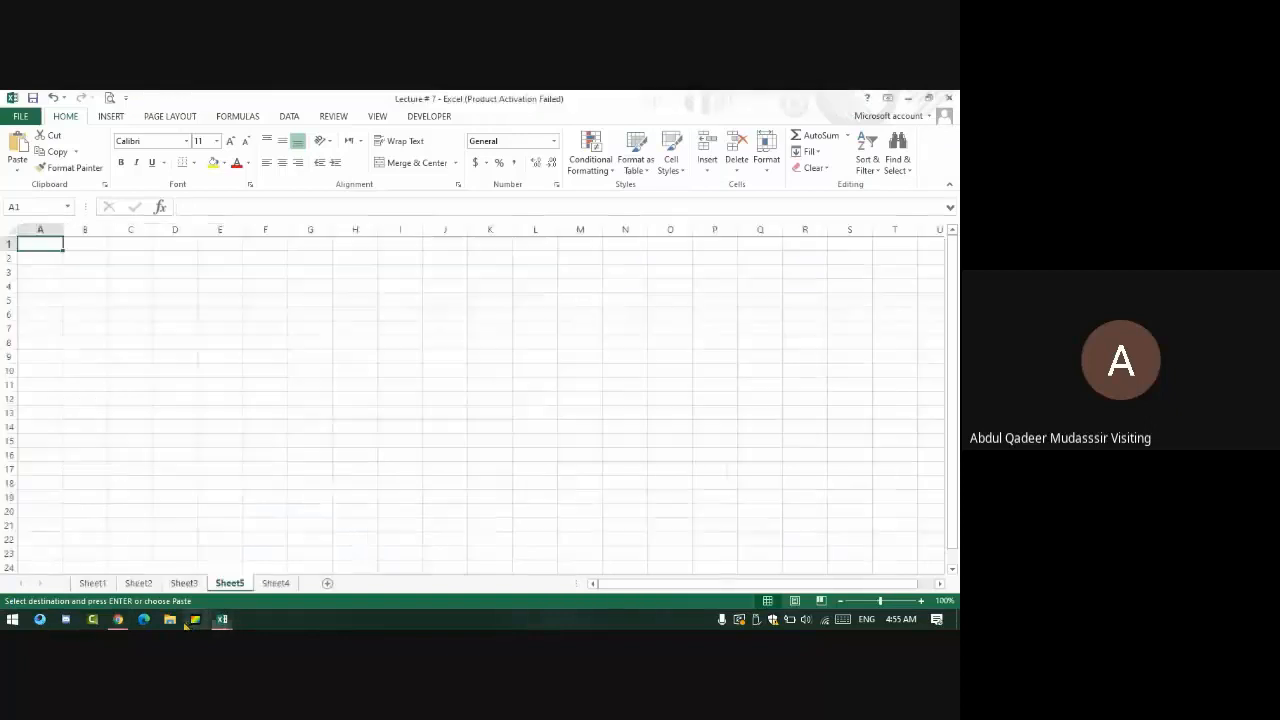
{"action": "left_click", "coordinate": [184, 583]}
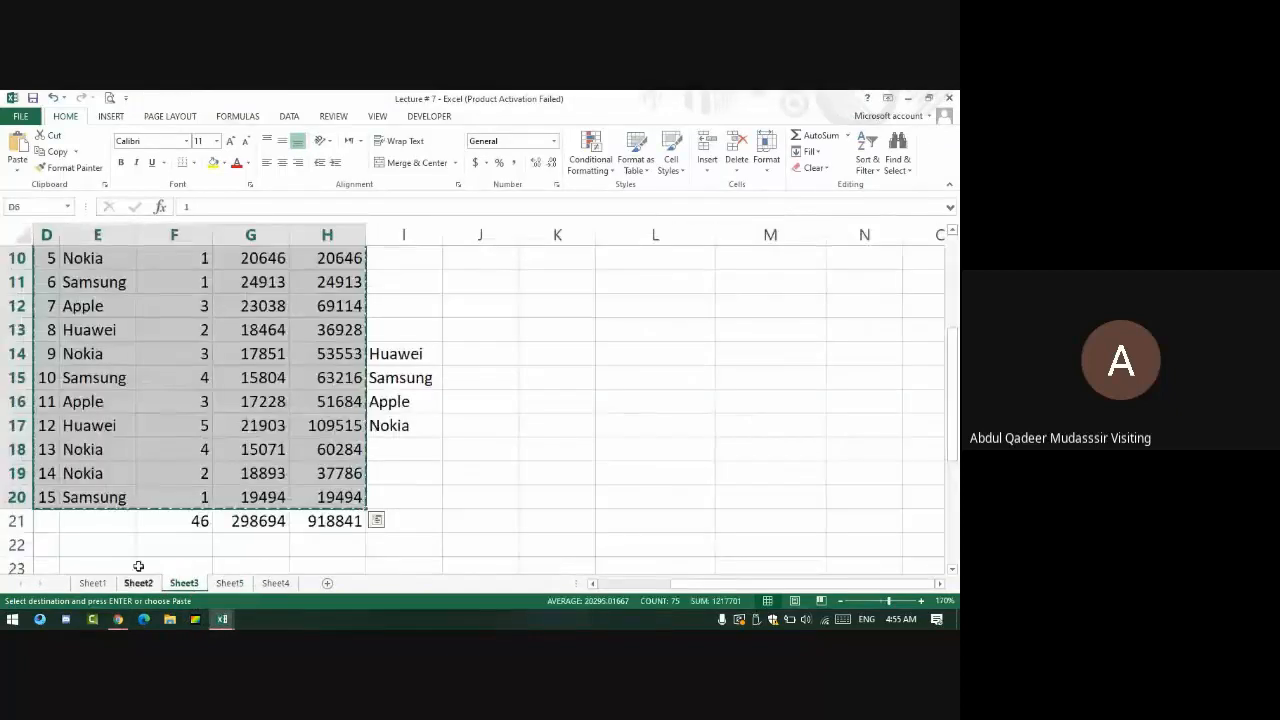
{"action": "scroll", "coordinate": [138, 450], "scroll_direction": "up", "scroll_amount": 3}
{"action": "left_click_drag", "start_coordinate": [44, 354], "coordinate": [356, 360]}
{"action": "key", "text": "ctrl+c"}
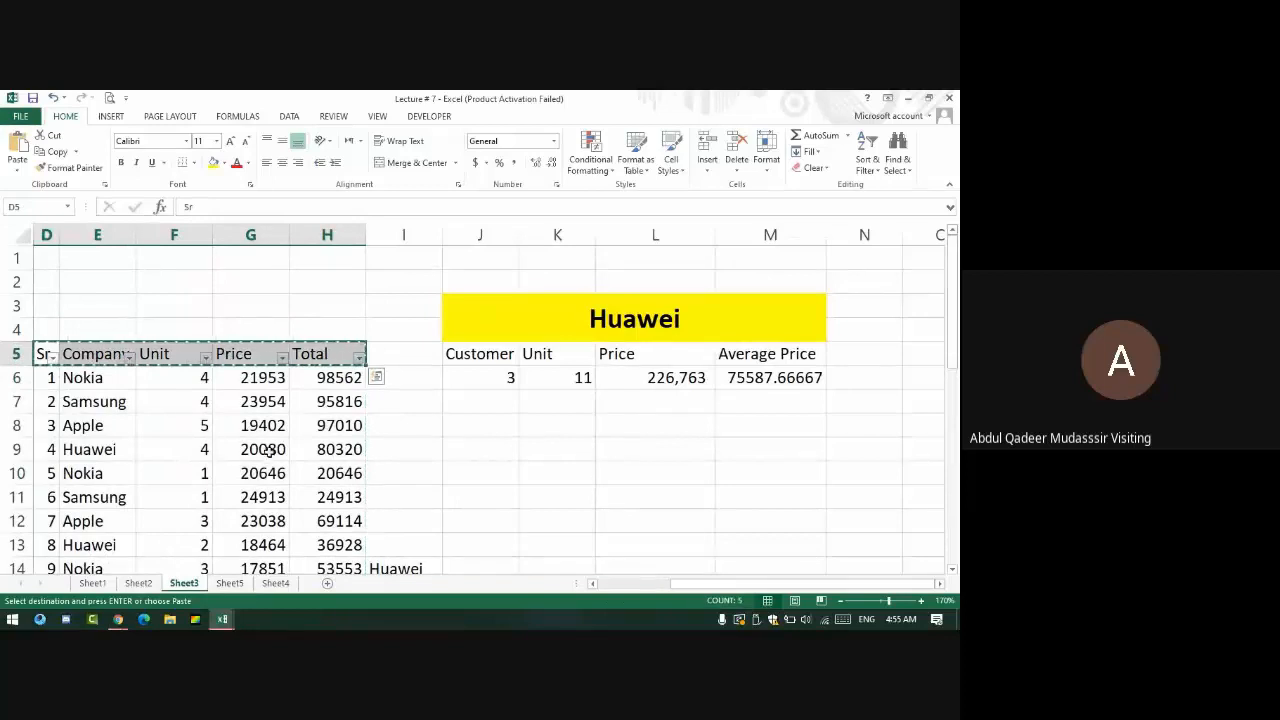
{"action": "key", "text": "alt+Tab"}
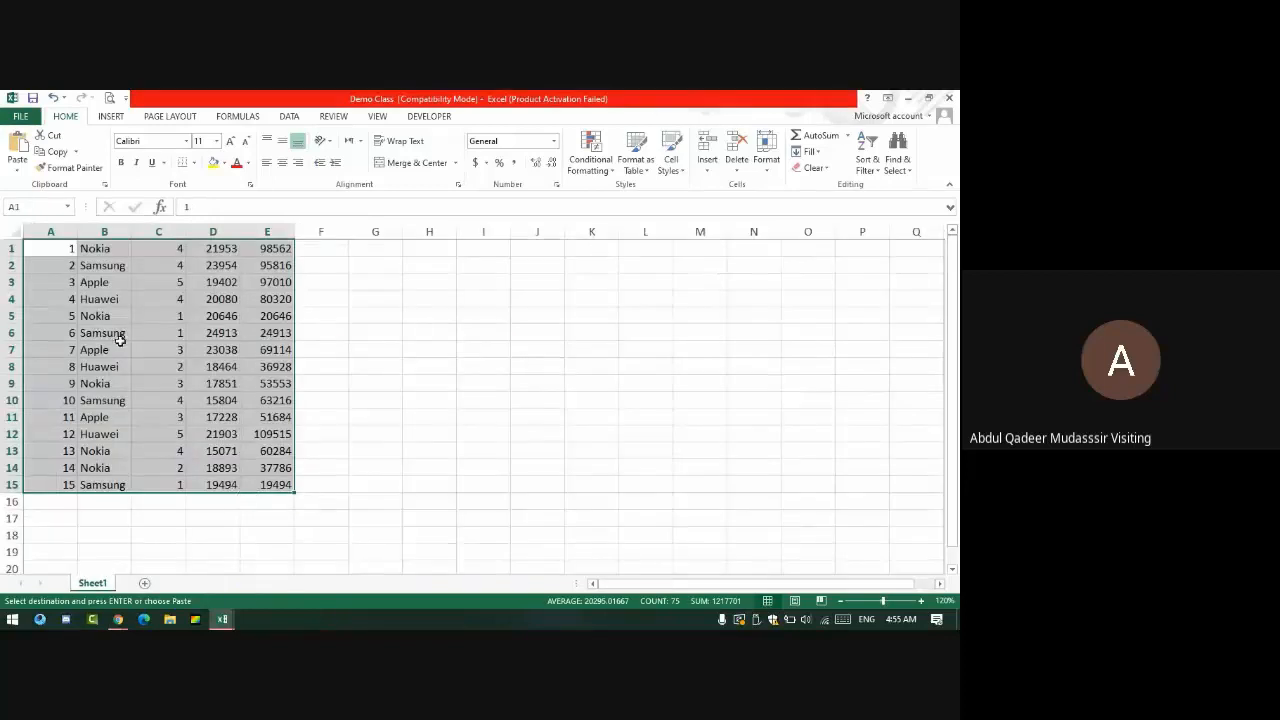
- Insert the copied header row above the data at row 1 and move the table to F2:J17
{"action": "left_click", "coordinate": [8, 246]}
{"action": "right_click", "coordinate": [8, 246]}
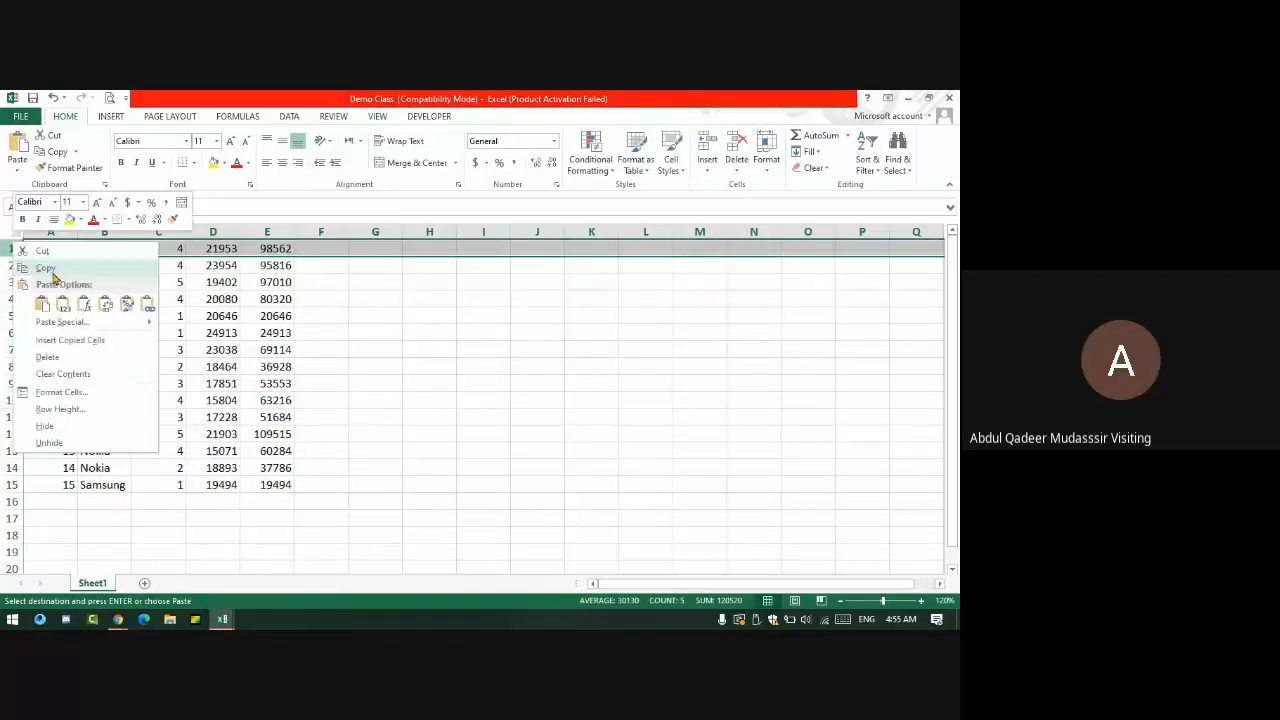
{"action": "left_click", "coordinate": [64, 341]}
{"action": "left_click", "coordinate": [40, 360]}
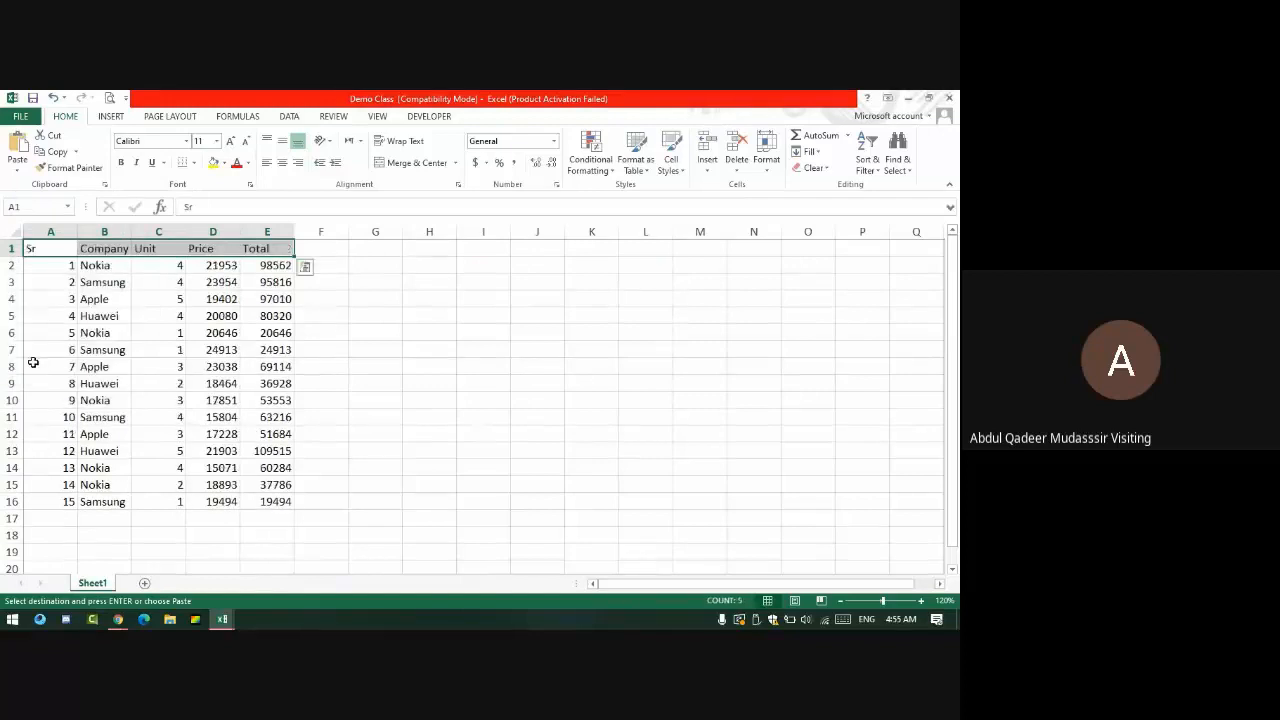
{"action": "left_click", "coordinate": [100, 316]}
{"action": "left_click_drag", "start_coordinate": [73, 231], "coordinate": [497, 528]}
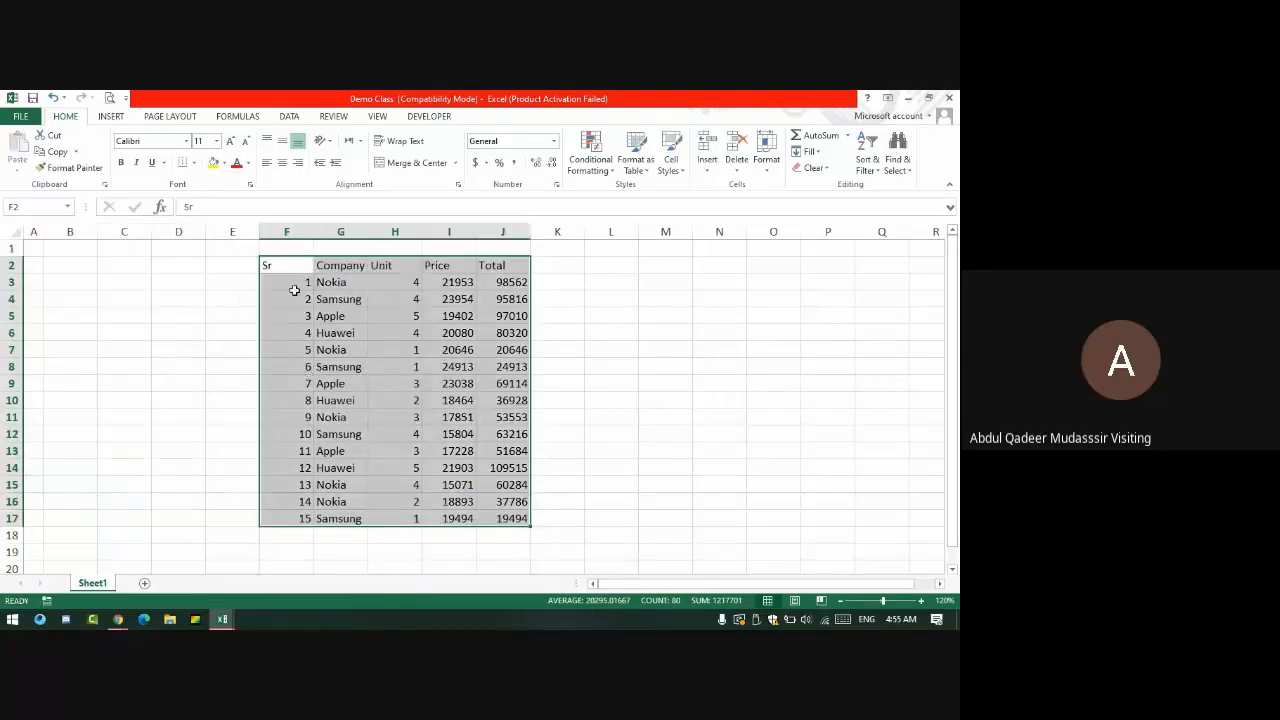
- Turn on filter dropdowns for the F2:J2 header row
{"action": "left_click_drag", "start_coordinate": [283, 262], "coordinate": [531, 260]}
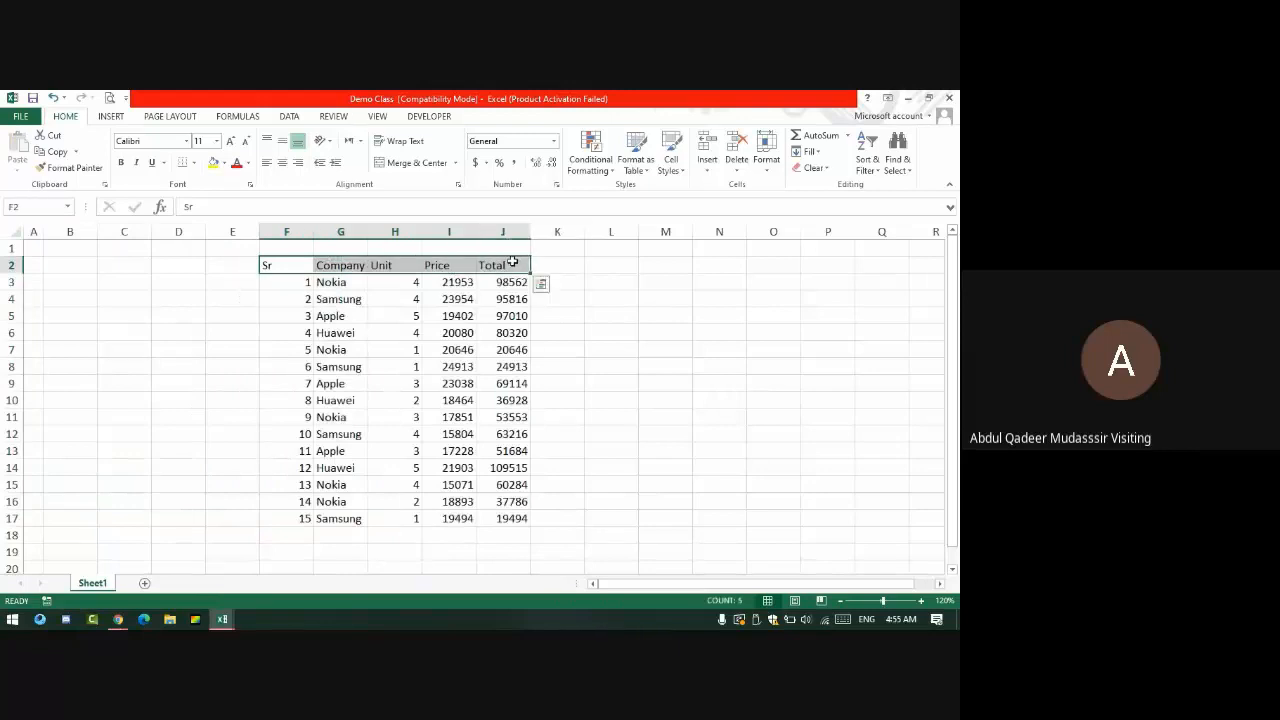
{"action": "left_click", "coordinate": [862, 145]}
{"action": "left_click", "coordinate": [888, 234]}
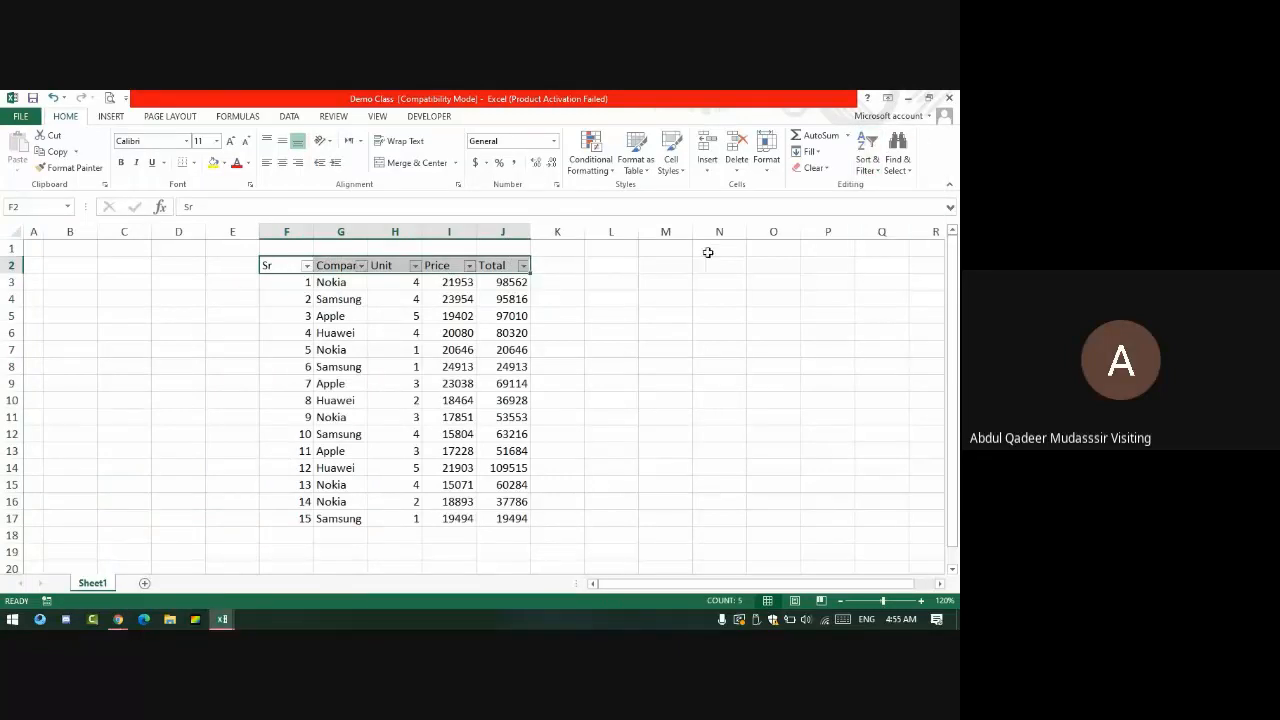
{"action": "left_click", "coordinate": [712, 317]}
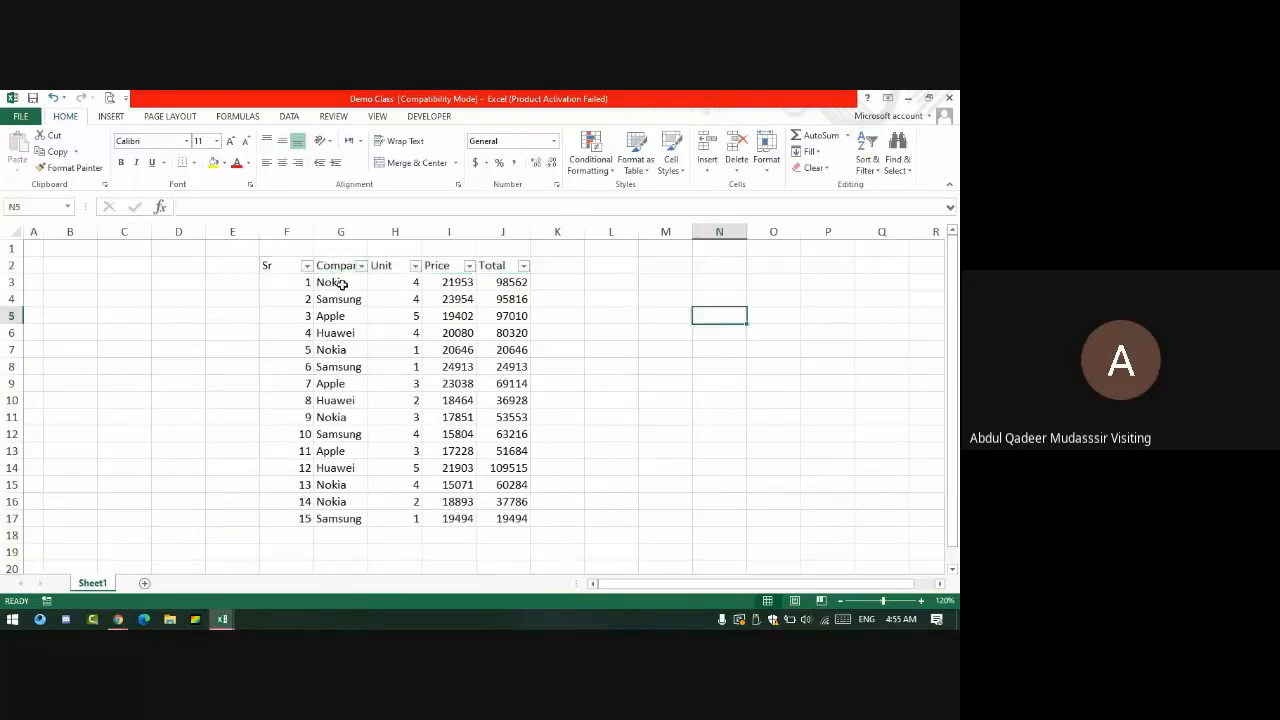
- Filter the Company column to Nokia by searching its value list
{"action": "left_click", "coordinate": [361, 266]}
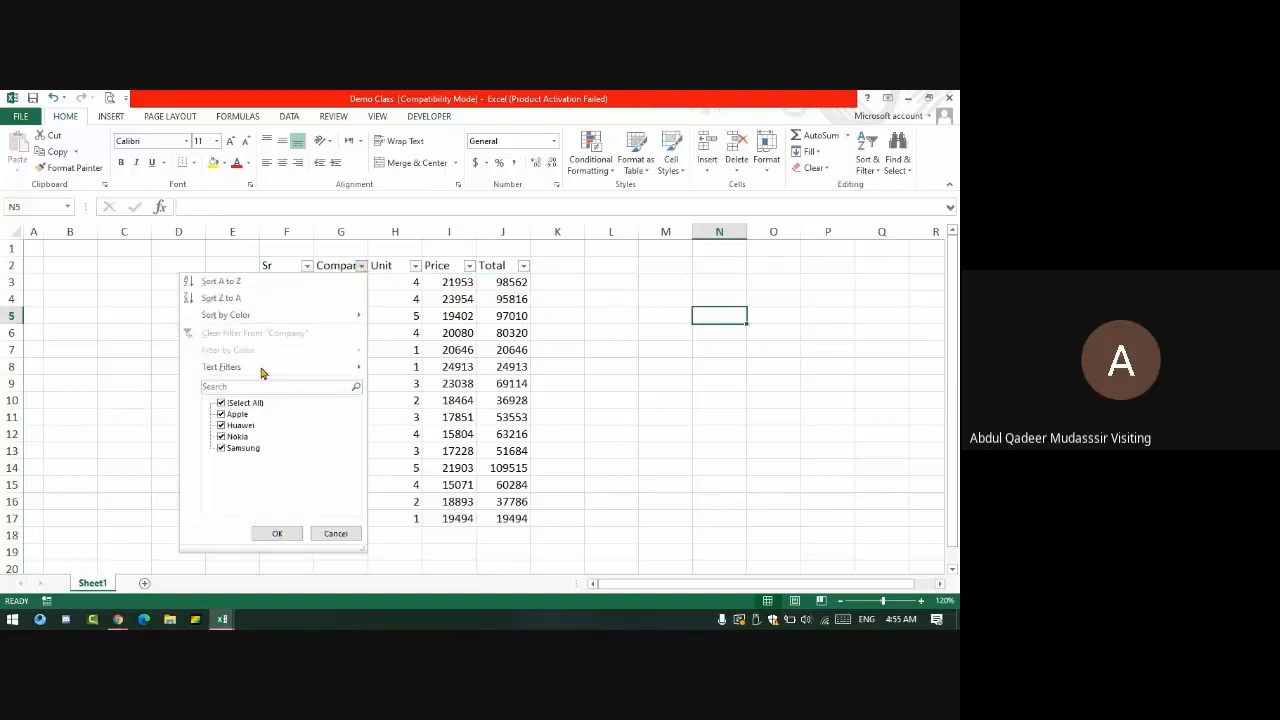
{"action": "left_click", "coordinate": [235, 387]}
{"action": "type", "text": "OKIA"}
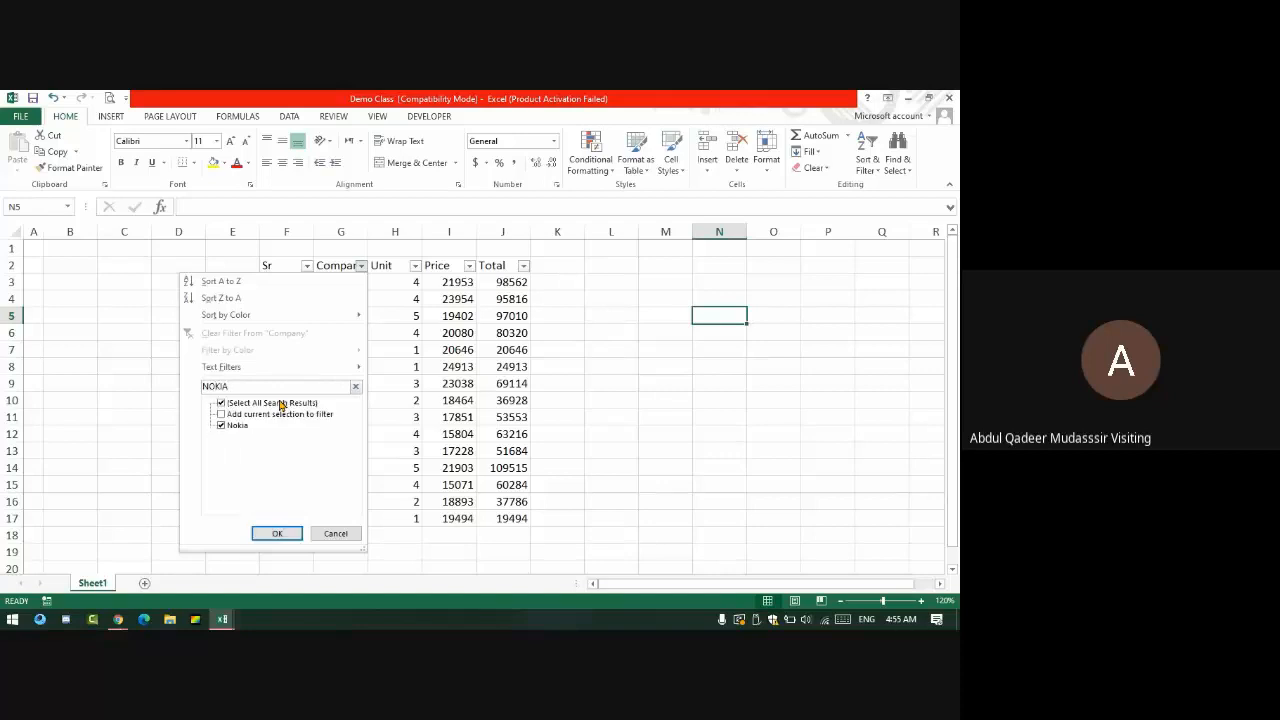
{"action": "key", "text": "Return"}
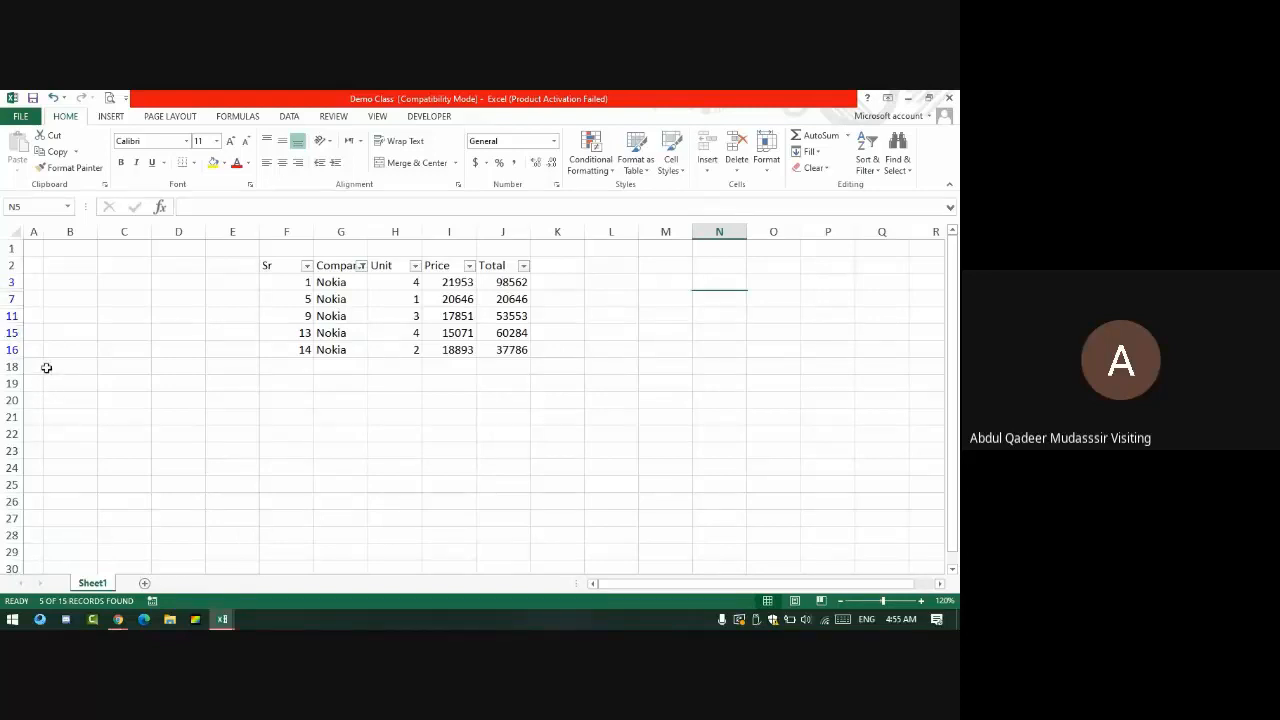
- Filter the Unit column to show only values 2 and 3
{"action": "left_click", "coordinate": [415, 266]}
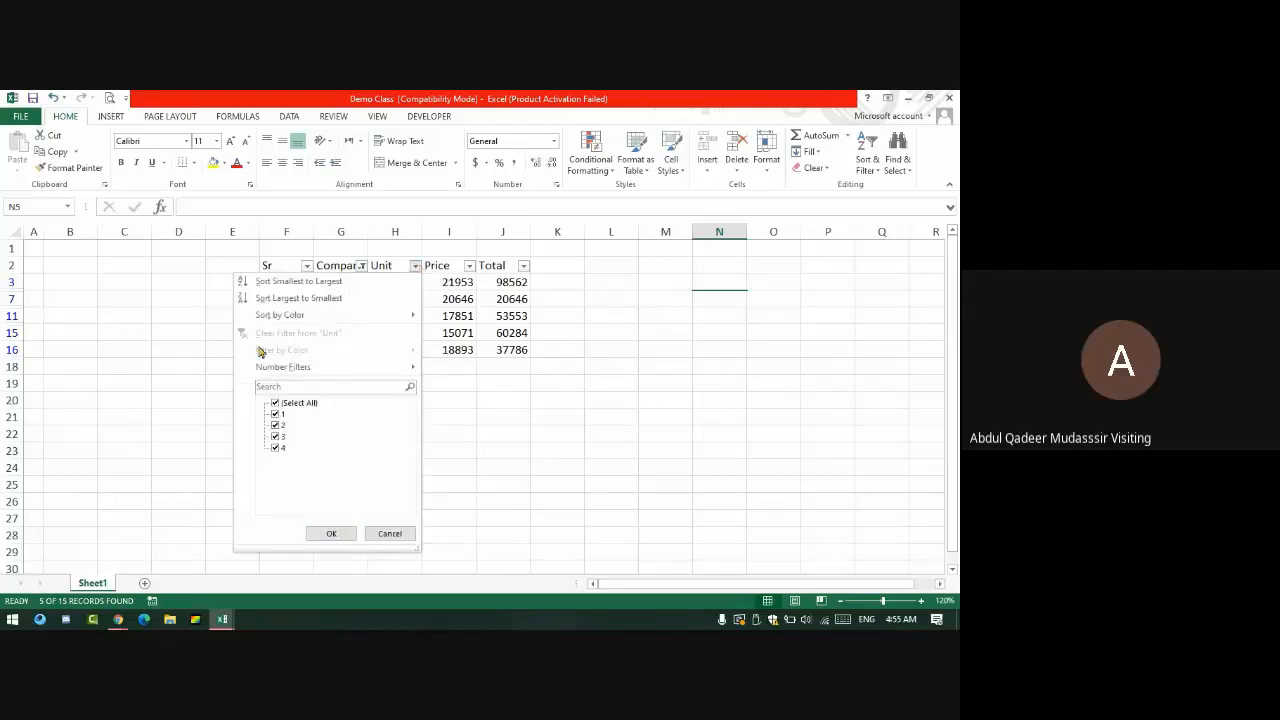
{"action": "left_click", "coordinate": [276, 402]}
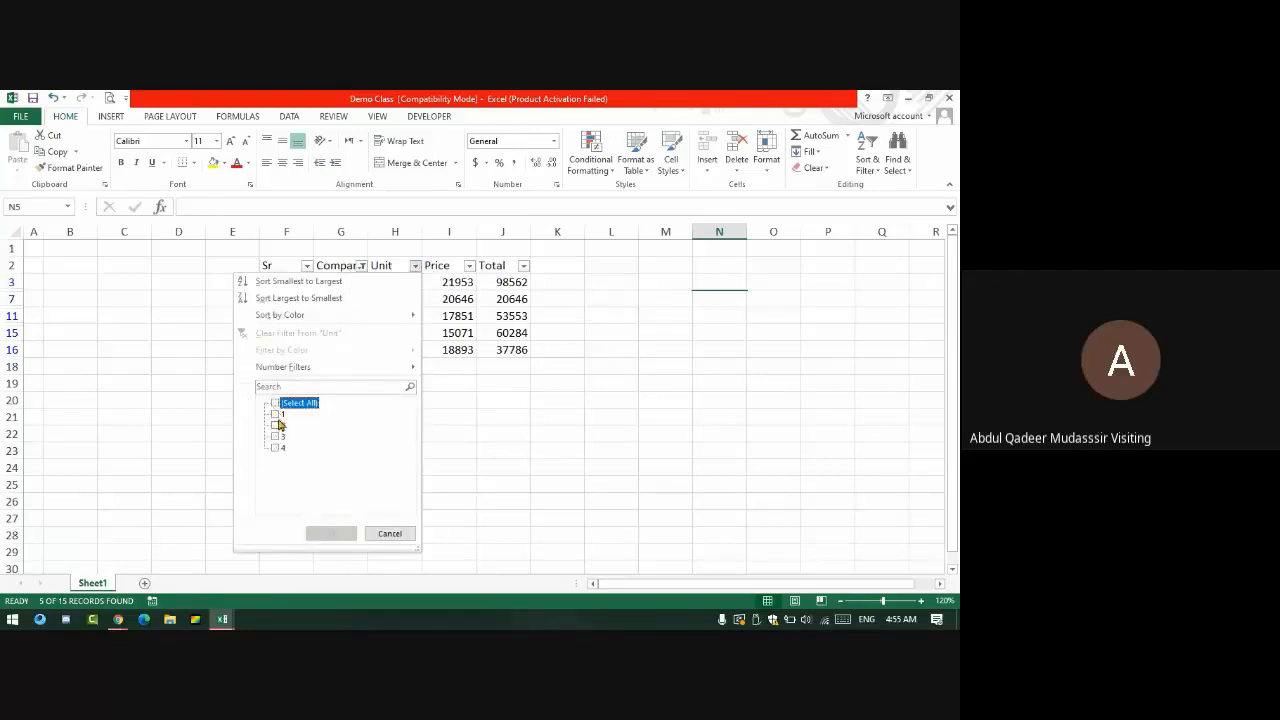
{"action": "left_click", "coordinate": [276, 436]}
{"action": "left_click", "coordinate": [276, 425]}
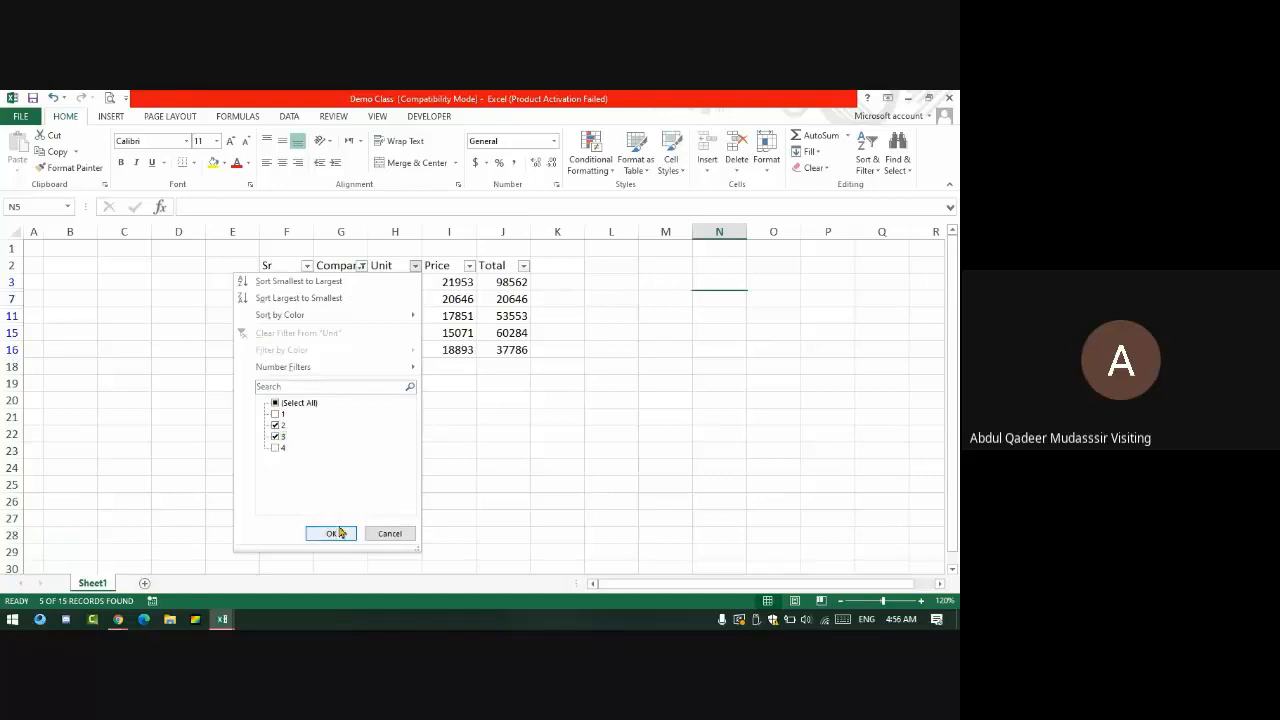
{"action": "left_click", "coordinate": [331, 533]}
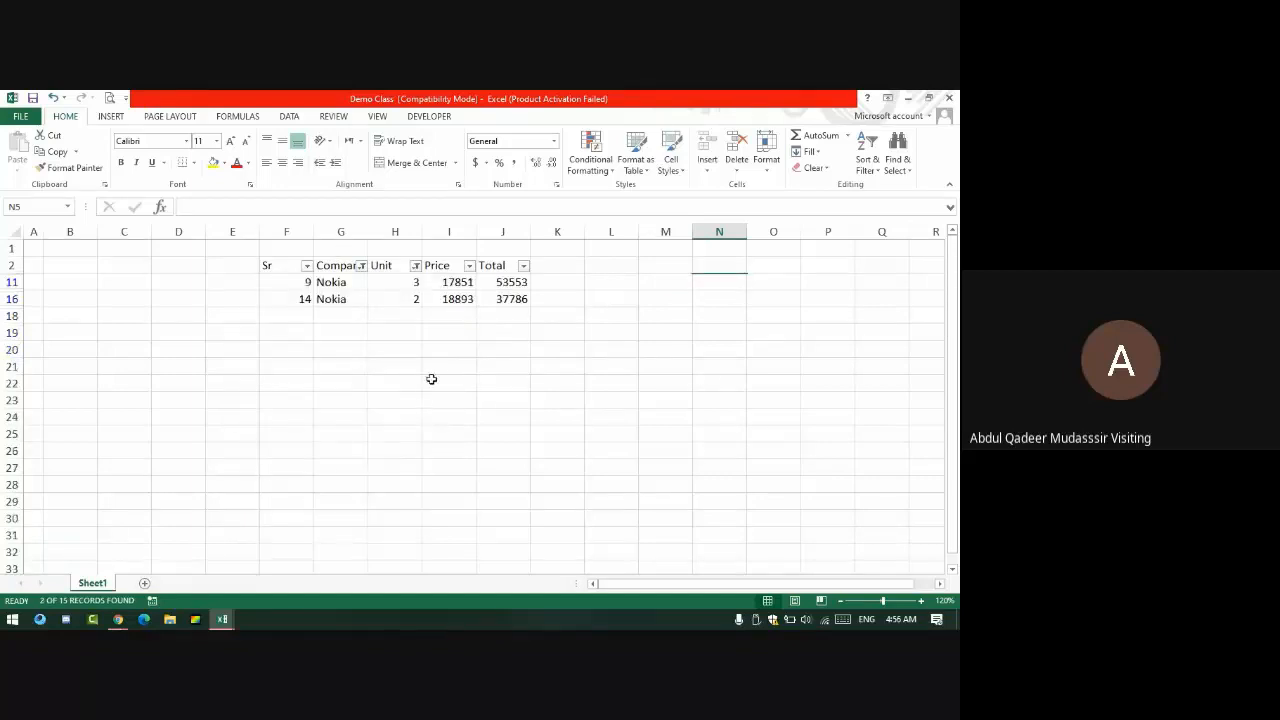
- Clear the Unit and Company filters and select the Unit values H3:H17
{"action": "left_click", "coordinate": [416, 268]}
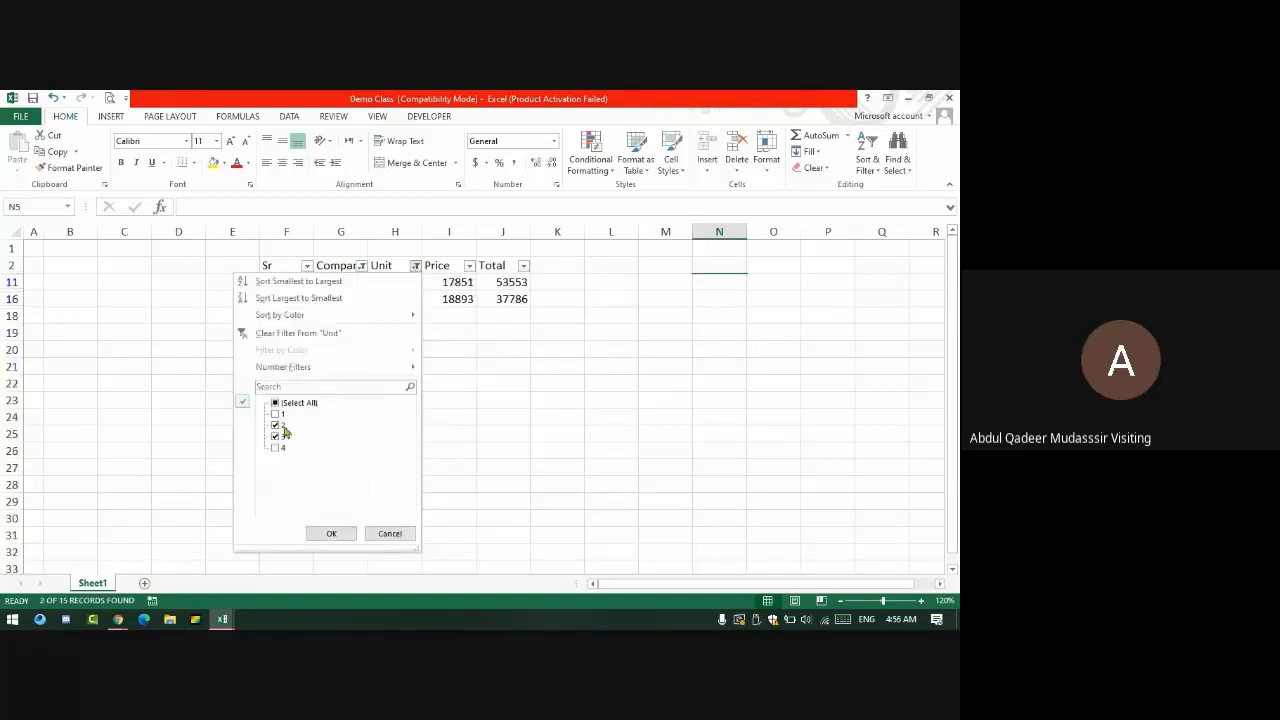
{"action": "left_click", "coordinate": [320, 332]}
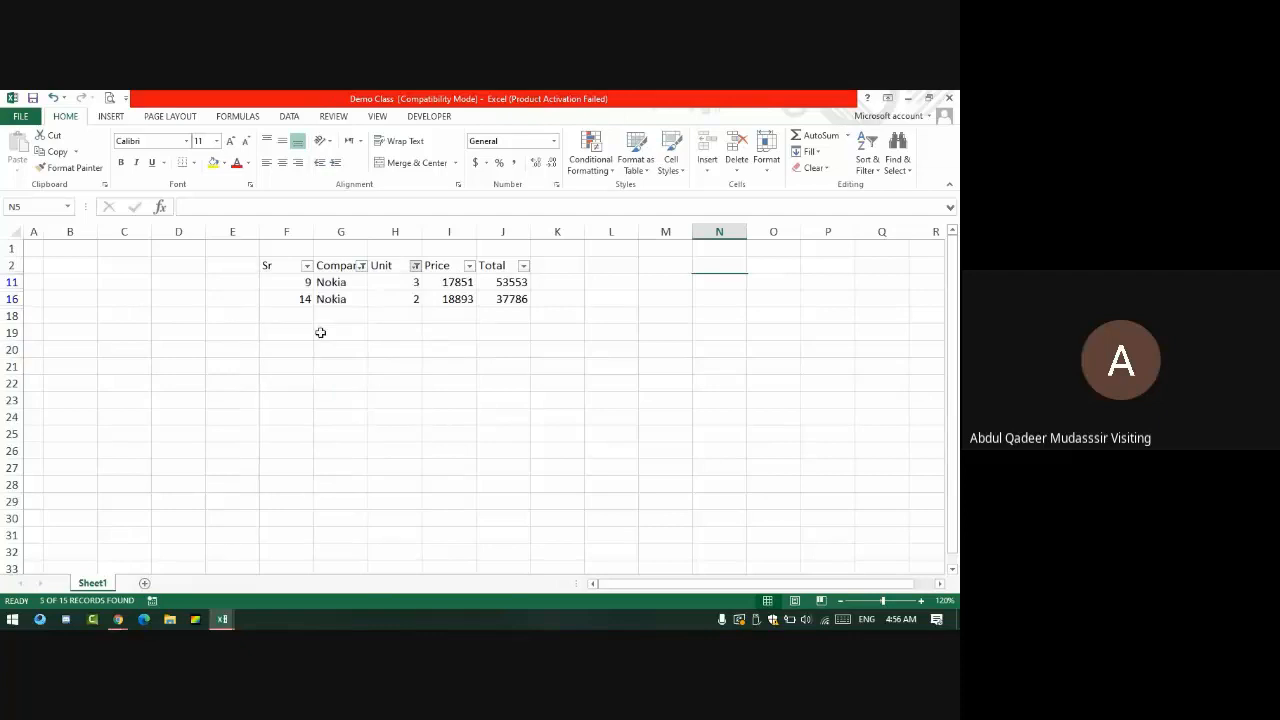
{"action": "left_click", "coordinate": [364, 266]}
{"action": "left_click", "coordinate": [264, 335]}
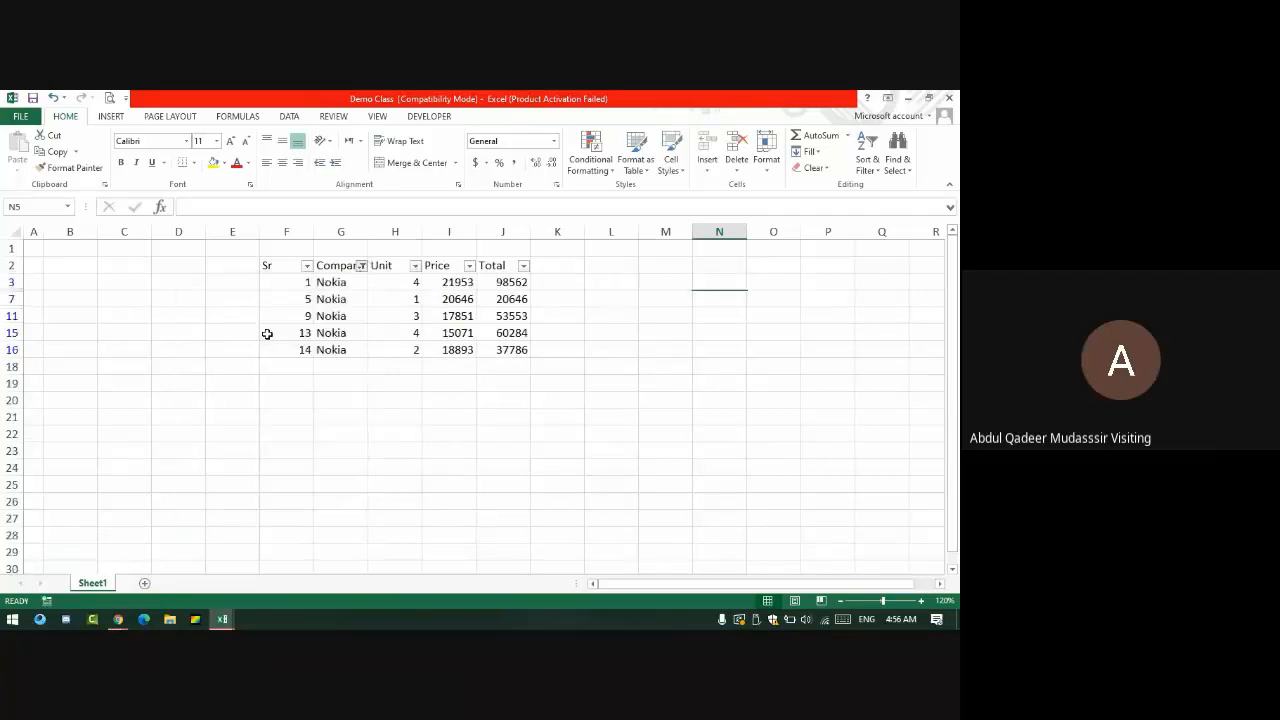
{"action": "left_click_drag", "start_coordinate": [410, 283], "coordinate": [403, 525]}
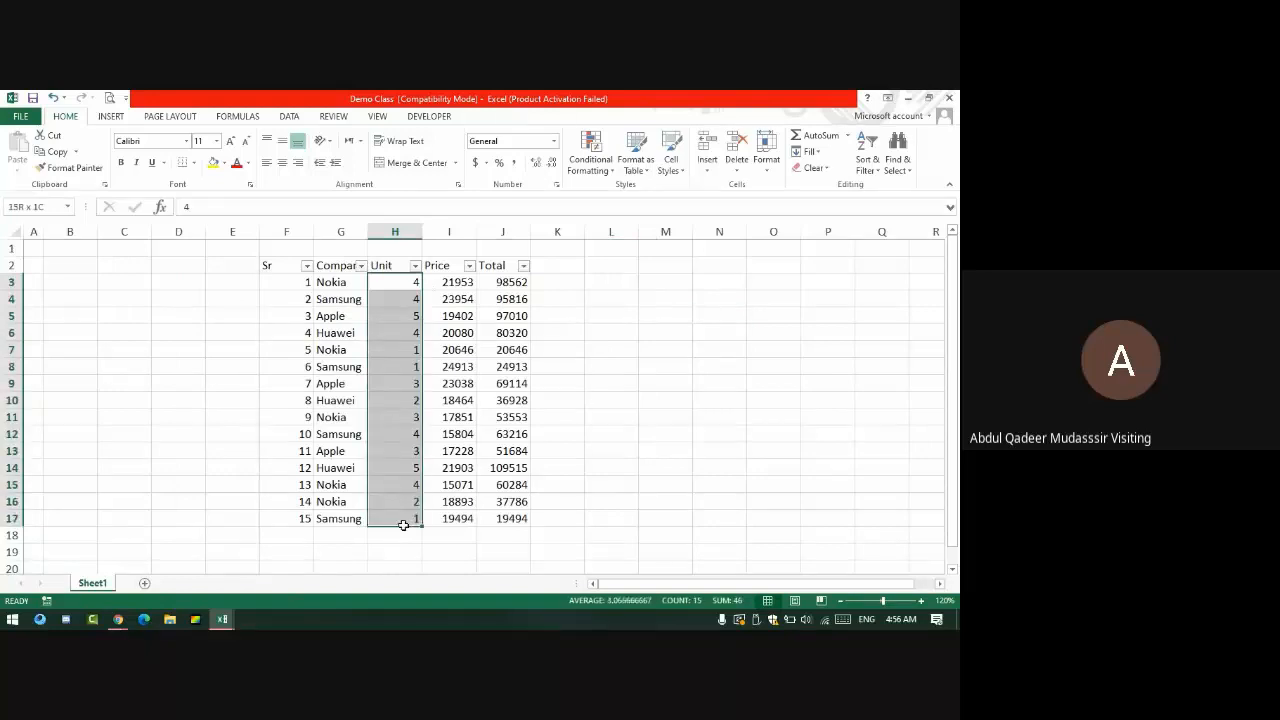
- Filter the Unit column to 5 and fill those Unit cells green
{"action": "left_click", "coordinate": [414, 266]}
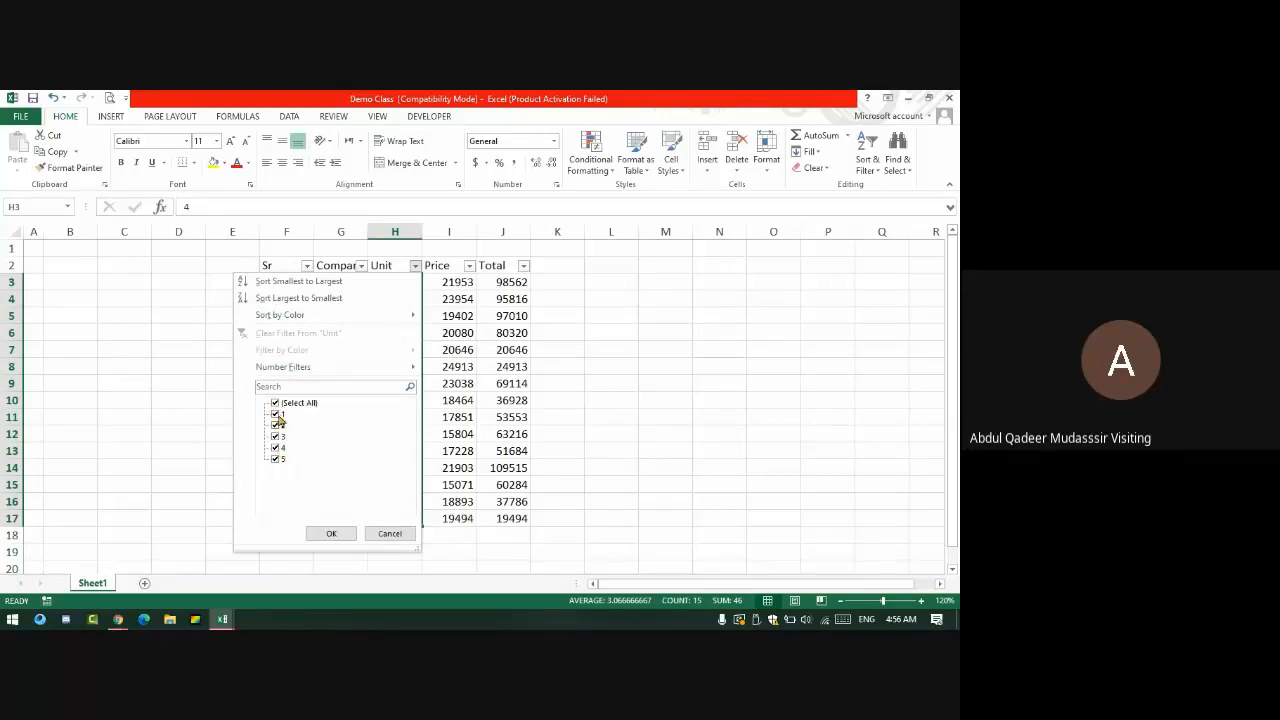
{"action": "left_click", "coordinate": [635, 373]}
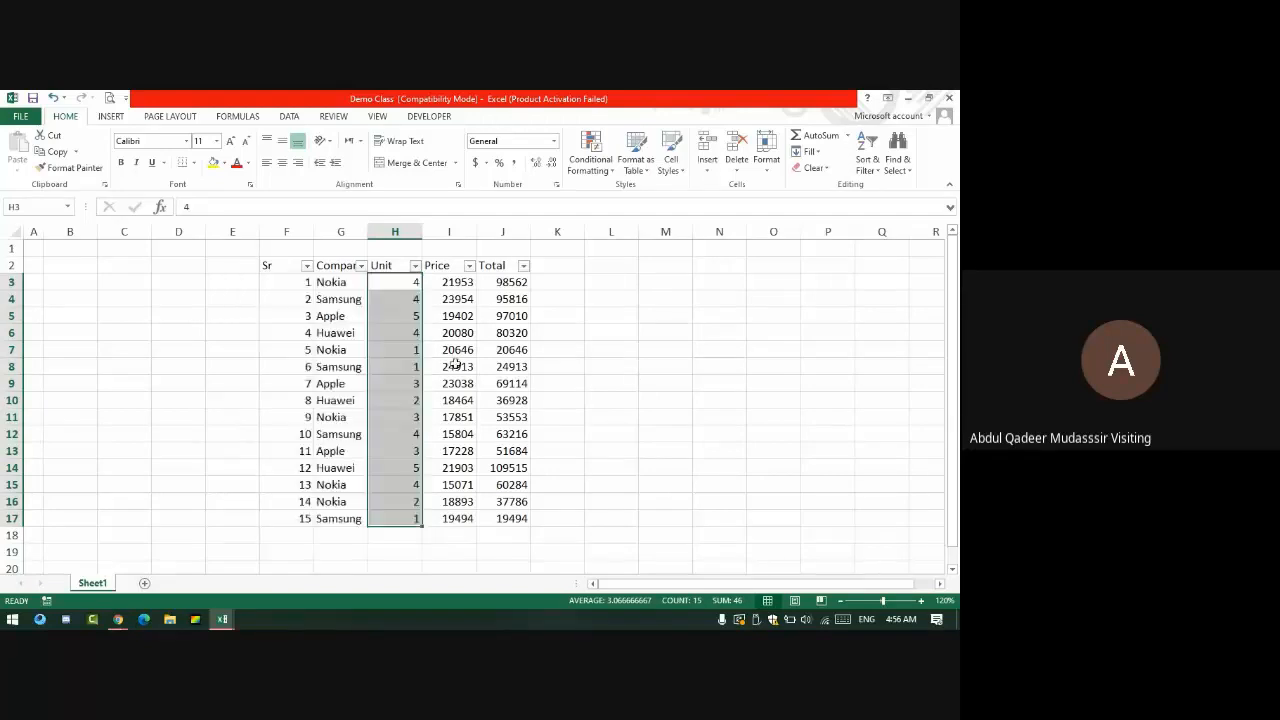
{"action": "left_click", "coordinate": [415, 265]}
{"action": "left_click", "coordinate": [295, 388]}
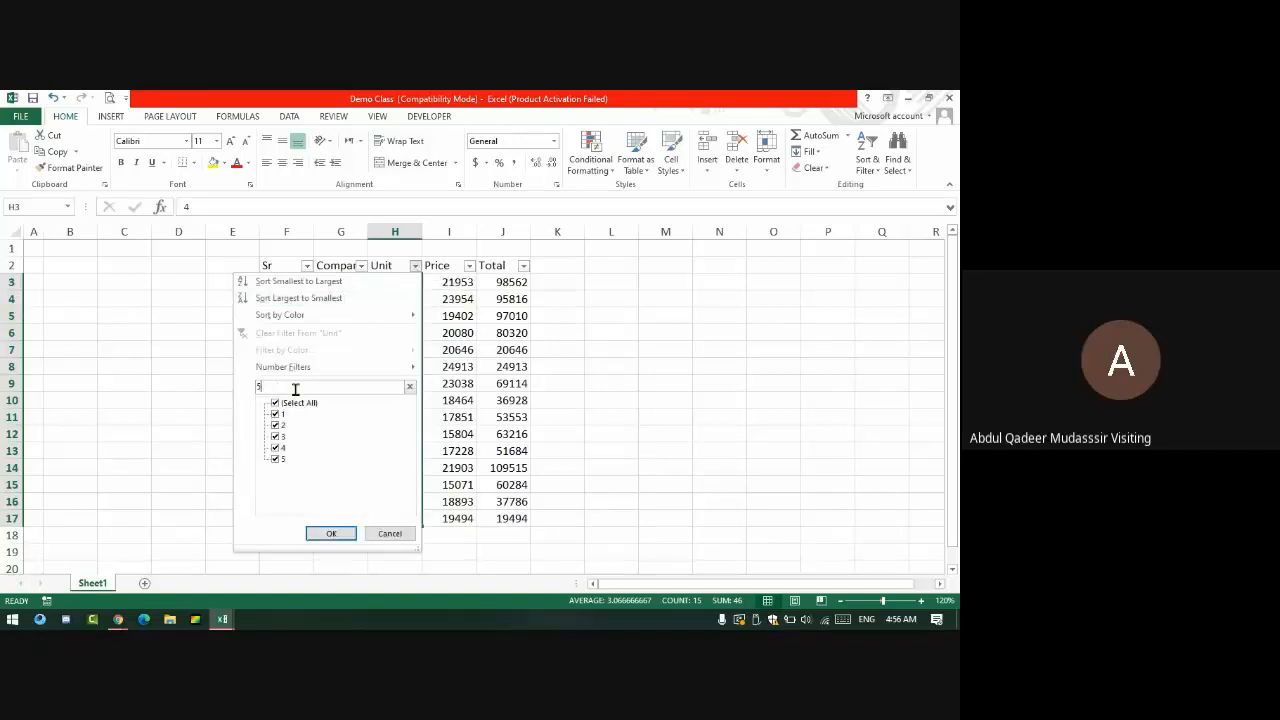
{"action": "type", "text": "5"}
{"action": "key", "text": "Return"}
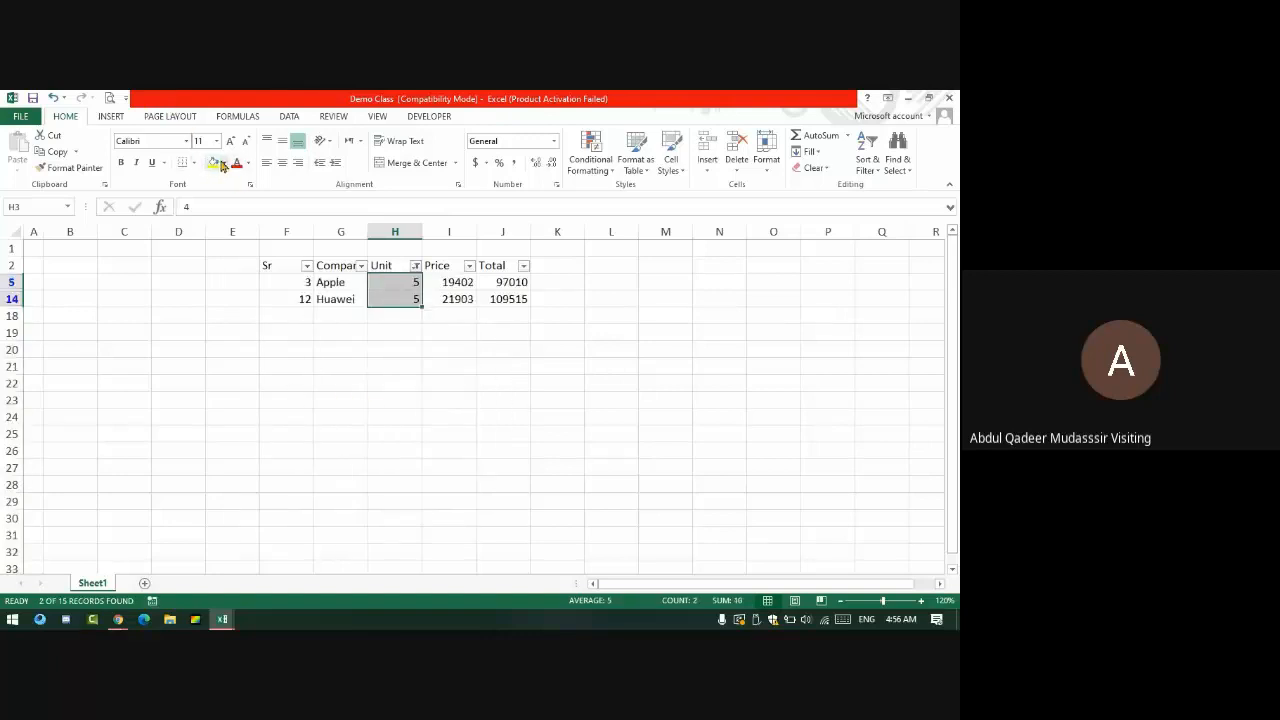
{"action": "left_click", "coordinate": [223, 165]}
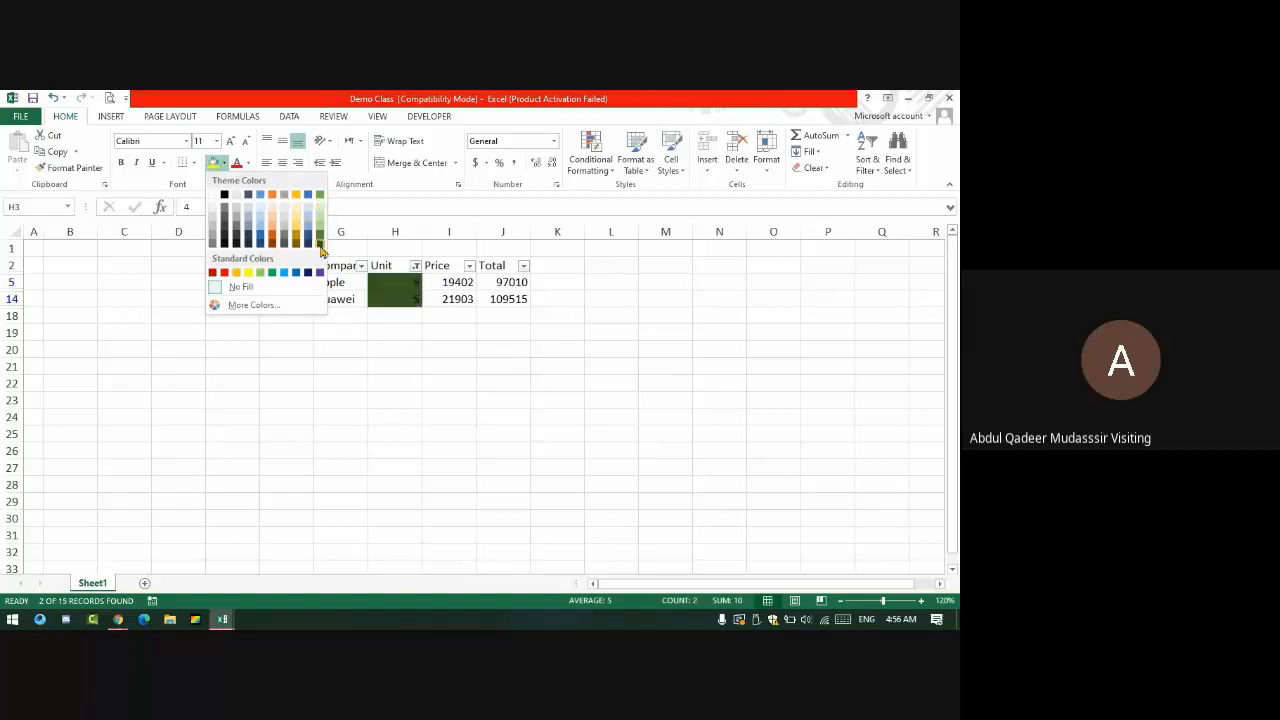
{"action": "left_click", "coordinate": [320, 230]}
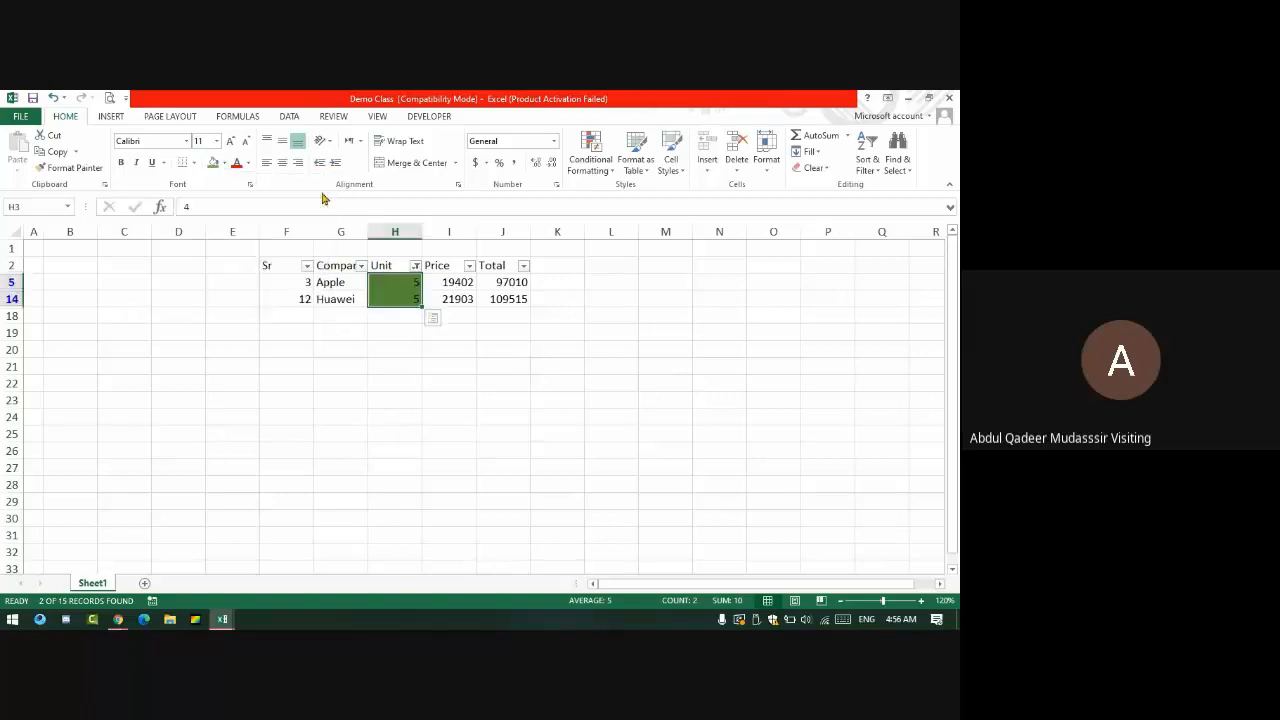
- Filter the Unit column to show only the rows with 4 units
{"action": "left_click", "coordinate": [415, 266]}
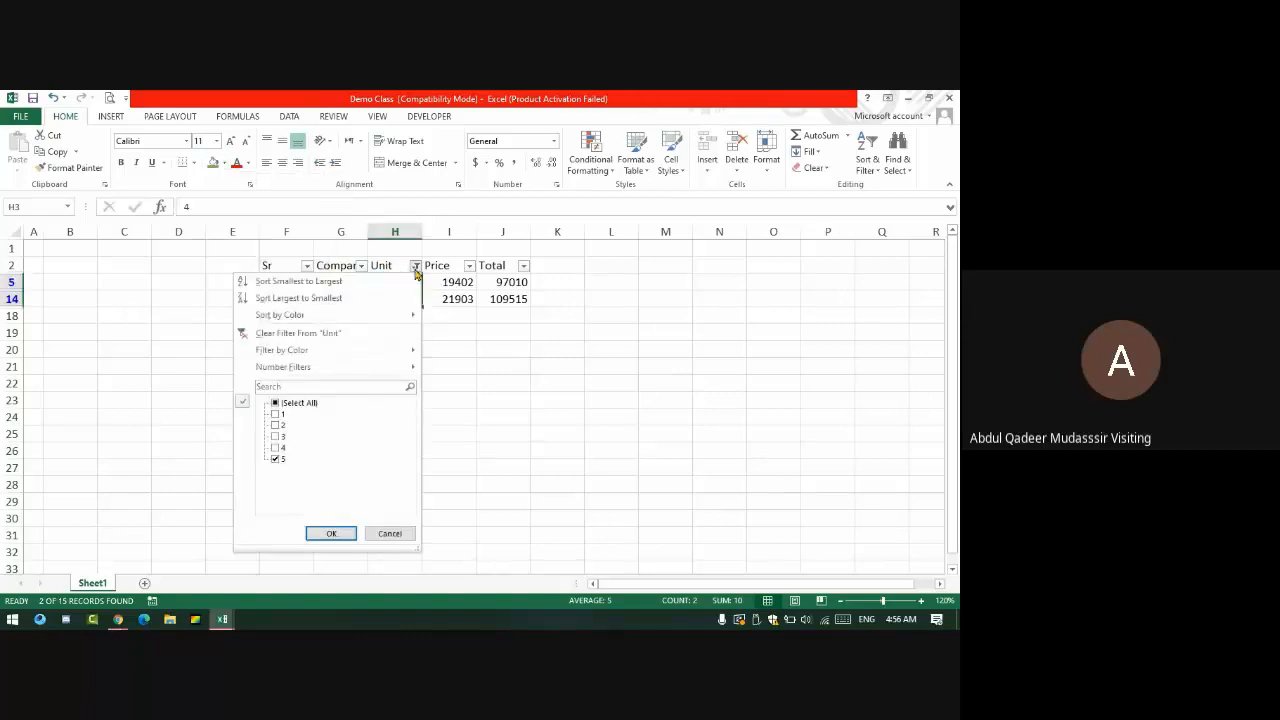
{"action": "left_click", "coordinate": [311, 387]}
{"action": "type", "text": "4"}
{"action": "key", "text": "Return"}
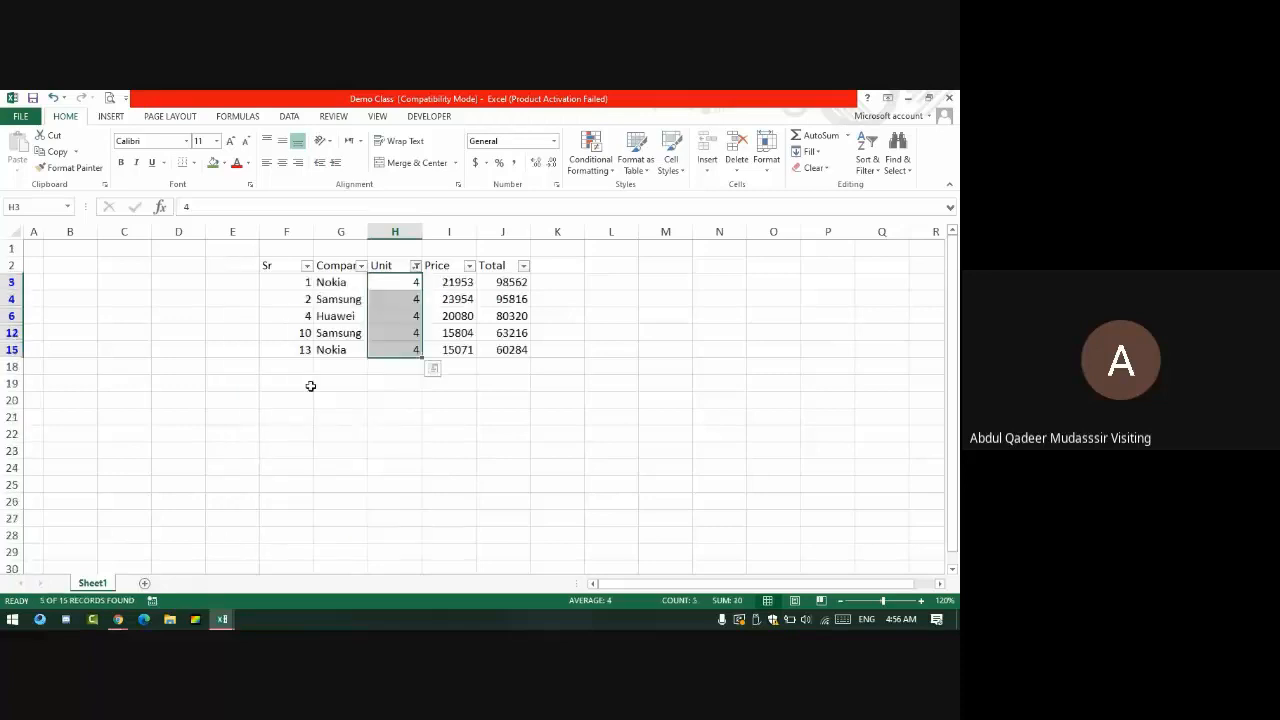
- Fill the 4-unit cells dark blue, then filter Unit to 3 and fill those gold
{"action": "left_click", "coordinate": [224, 163]}
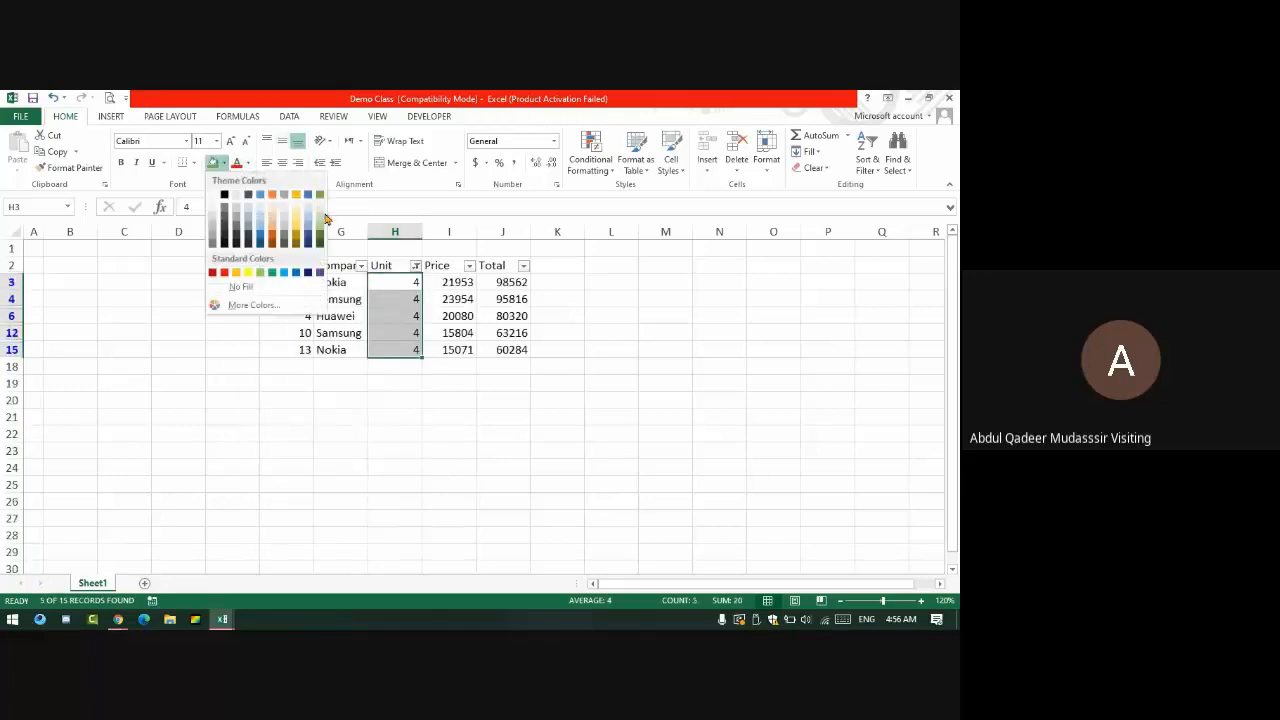
{"action": "left_click", "coordinate": [318, 203]}
{"action": "left_click", "coordinate": [415, 266]}
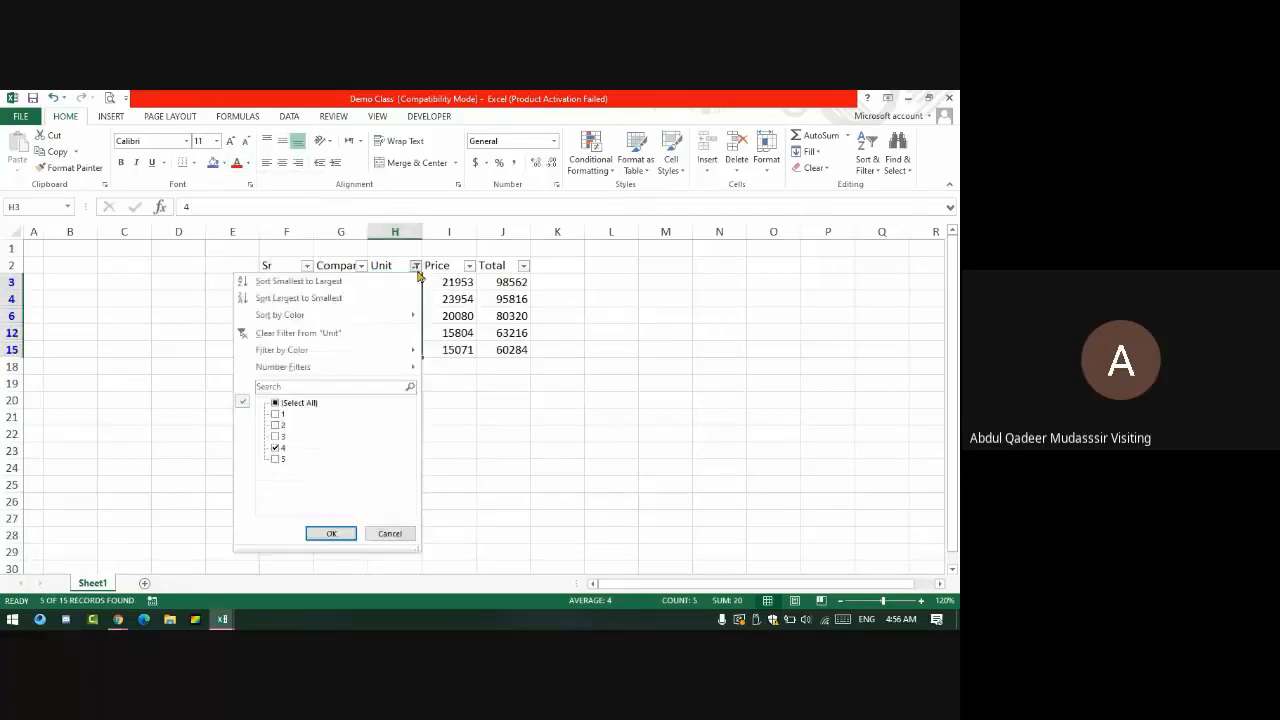
{"action": "left_click", "coordinate": [302, 385]}
{"action": "type", "text": "3"}
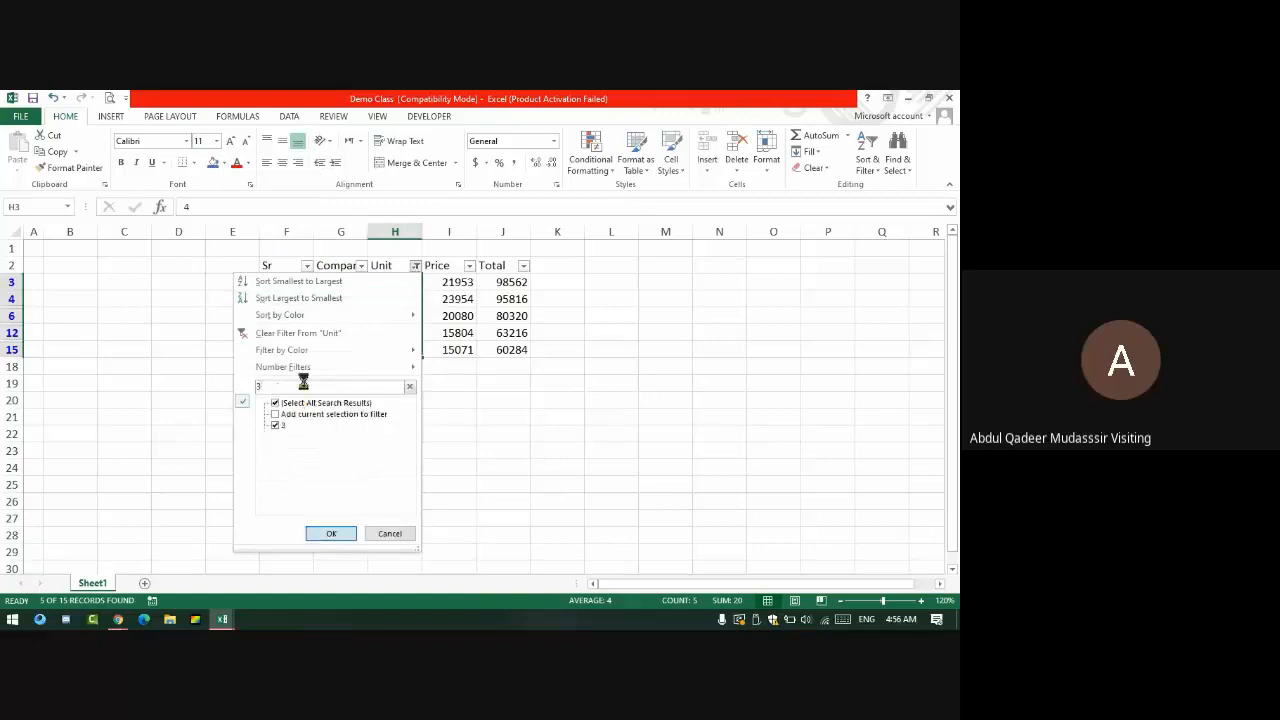
{"action": "key", "text": "Return"}
{"action": "left_click", "coordinate": [224, 163]}
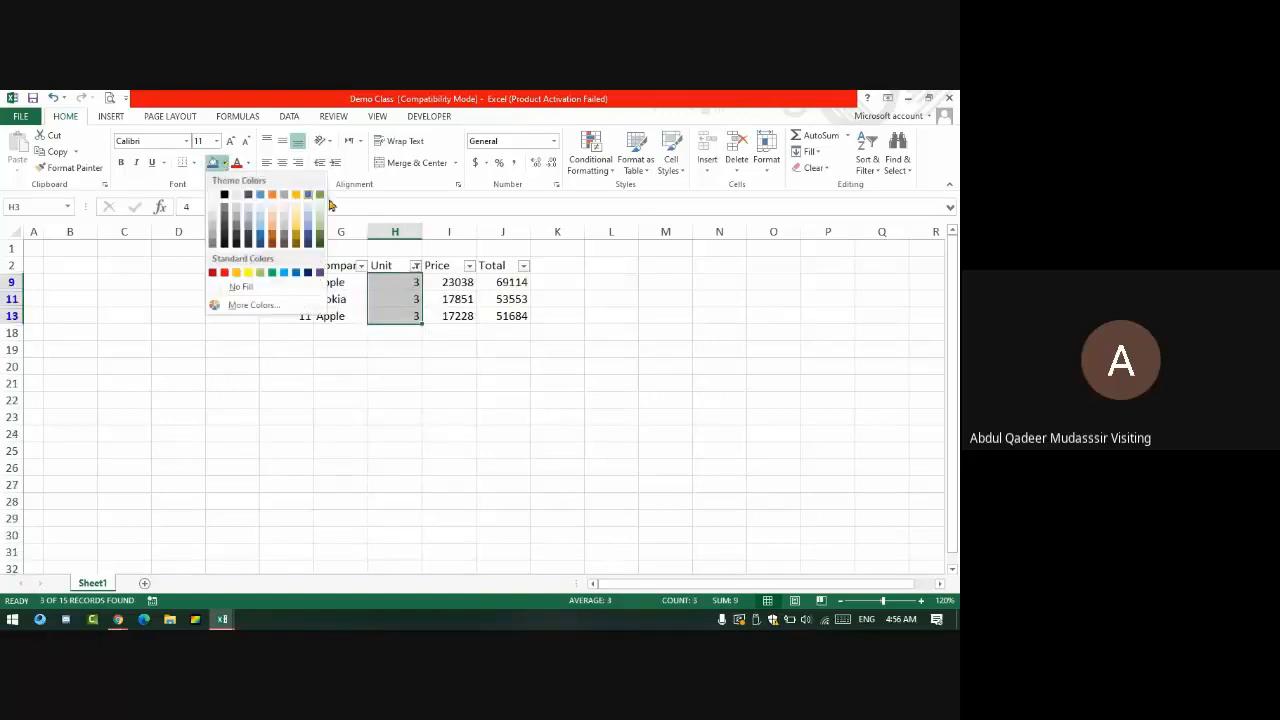
{"action": "left_click", "coordinate": [297, 196]}
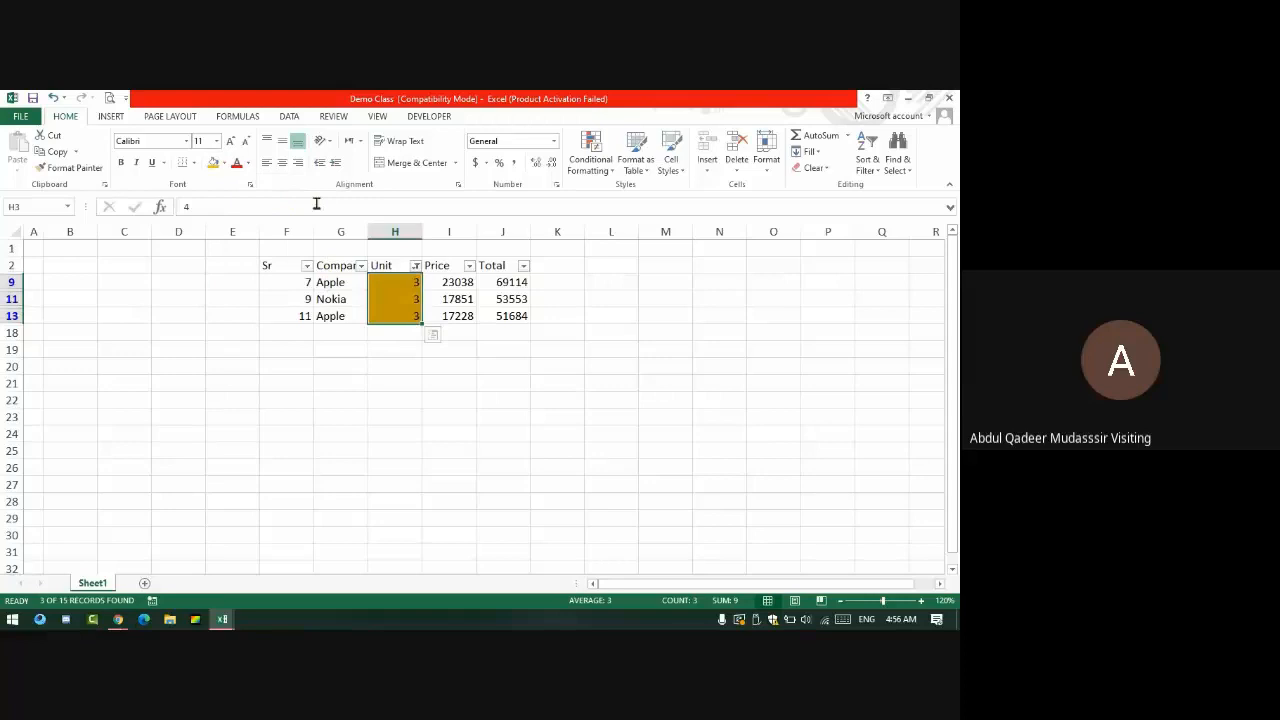
- Filter the Unit column to 2 and fill those cells orange
{"action": "left_click", "coordinate": [416, 265]}
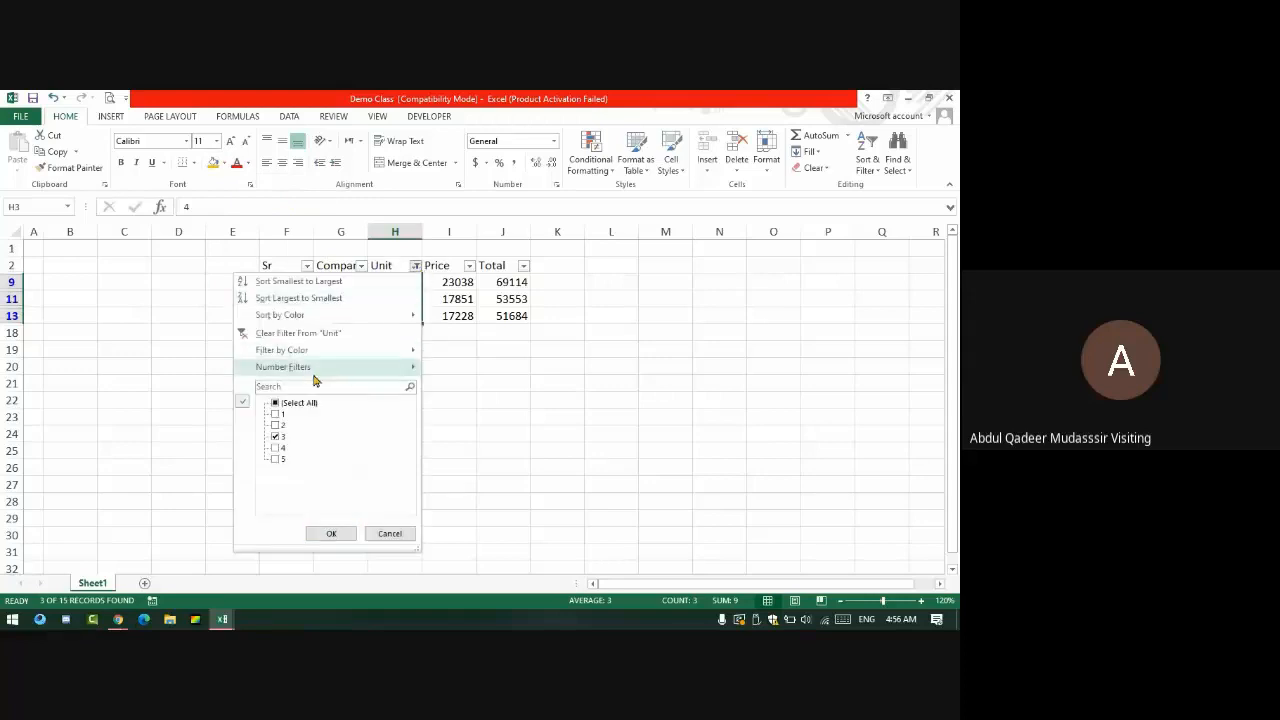
{"action": "type", "text": "2"}
{"action": "key", "text": "Return"}
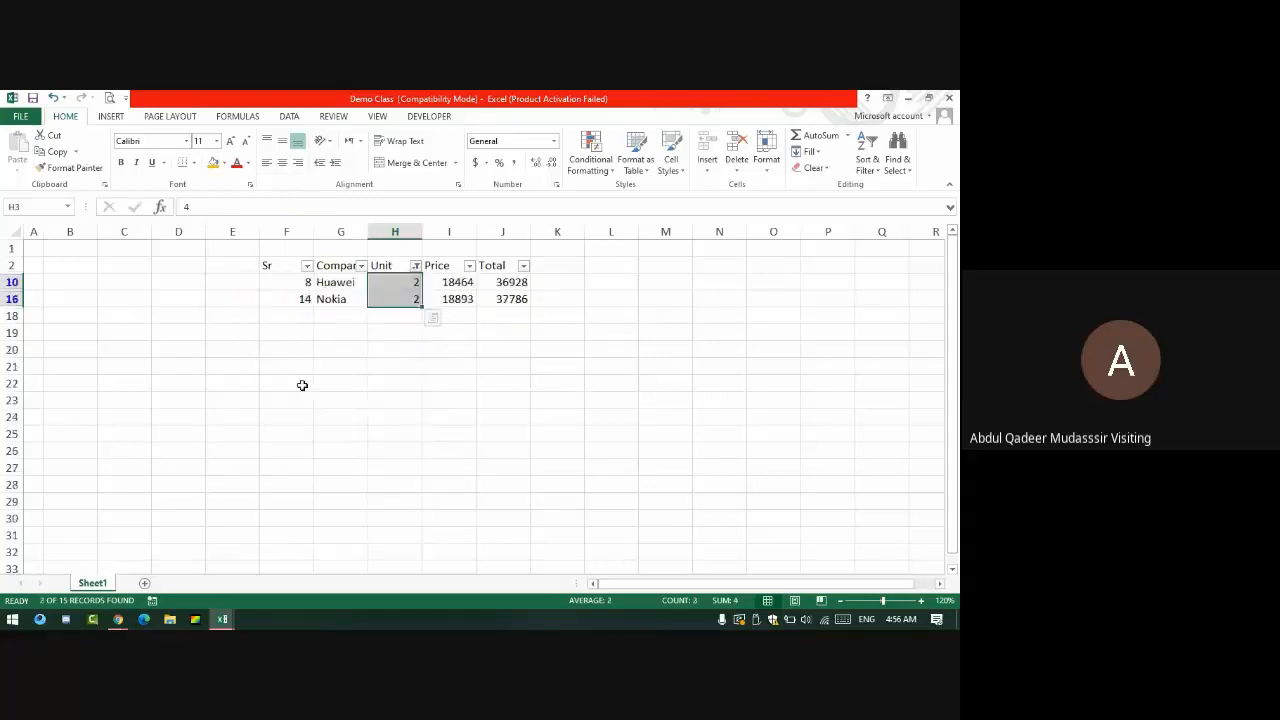
{"action": "left_click", "coordinate": [225, 165]}
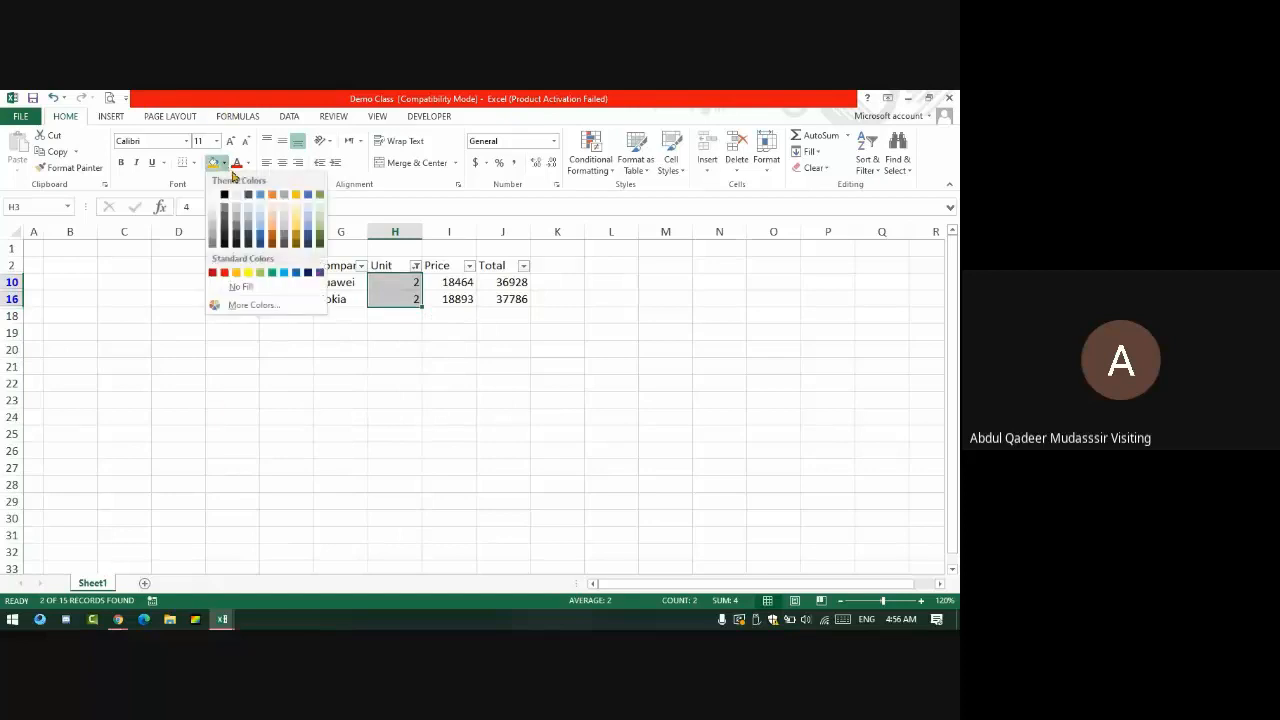
{"action": "left_click", "coordinate": [276, 206]}
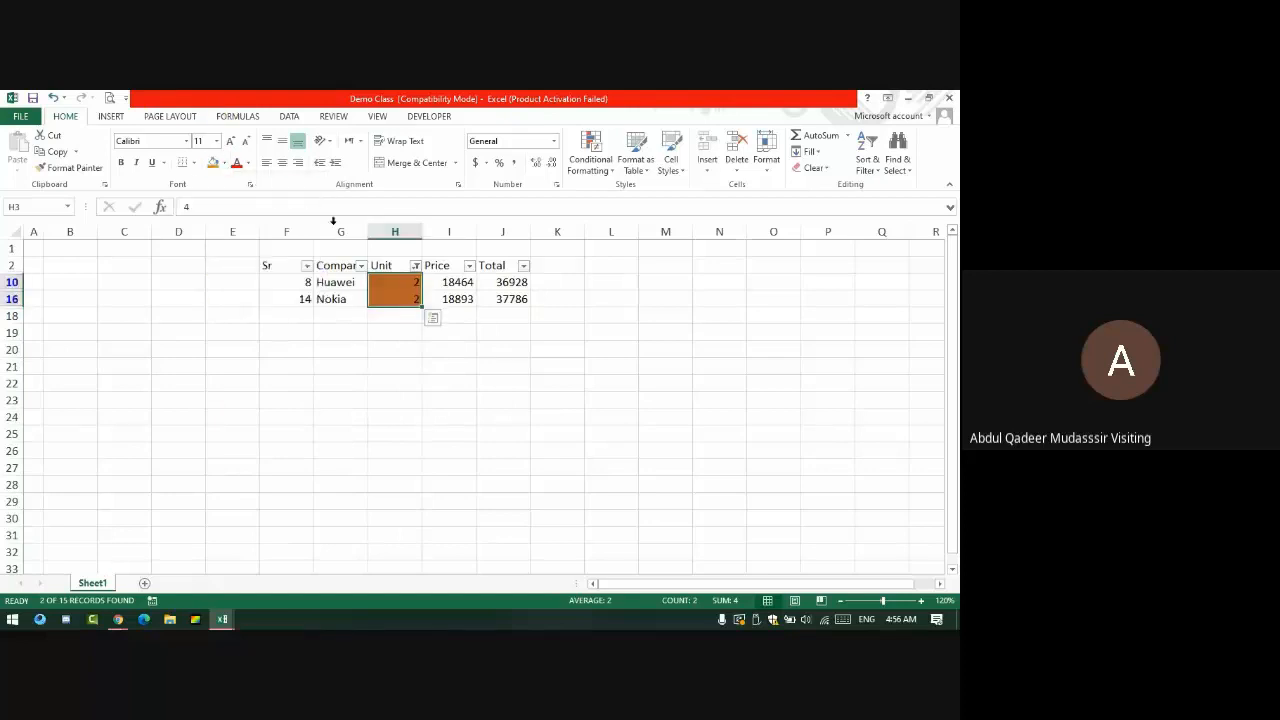
- Filter the Unit column to 1 and fill those cells light blue
{"action": "left_click", "coordinate": [416, 265]}
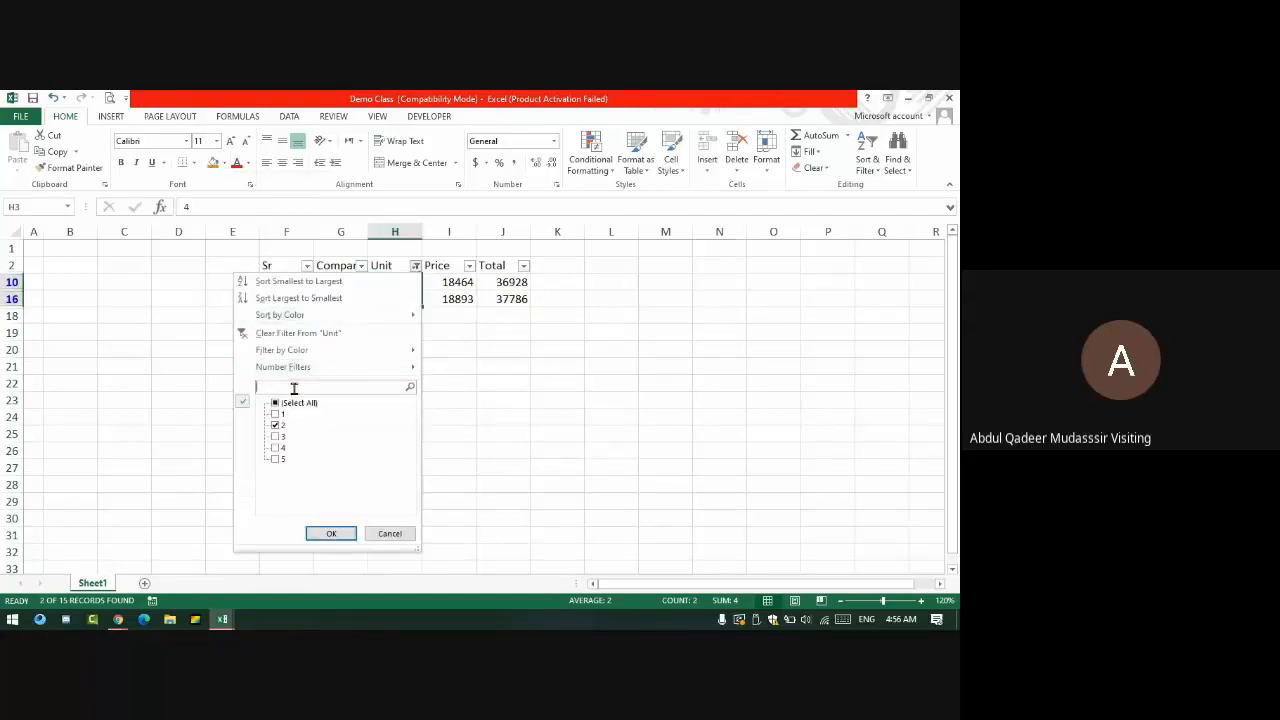
{"action": "type", "text": "1"}
{"action": "key", "text": "Return"}
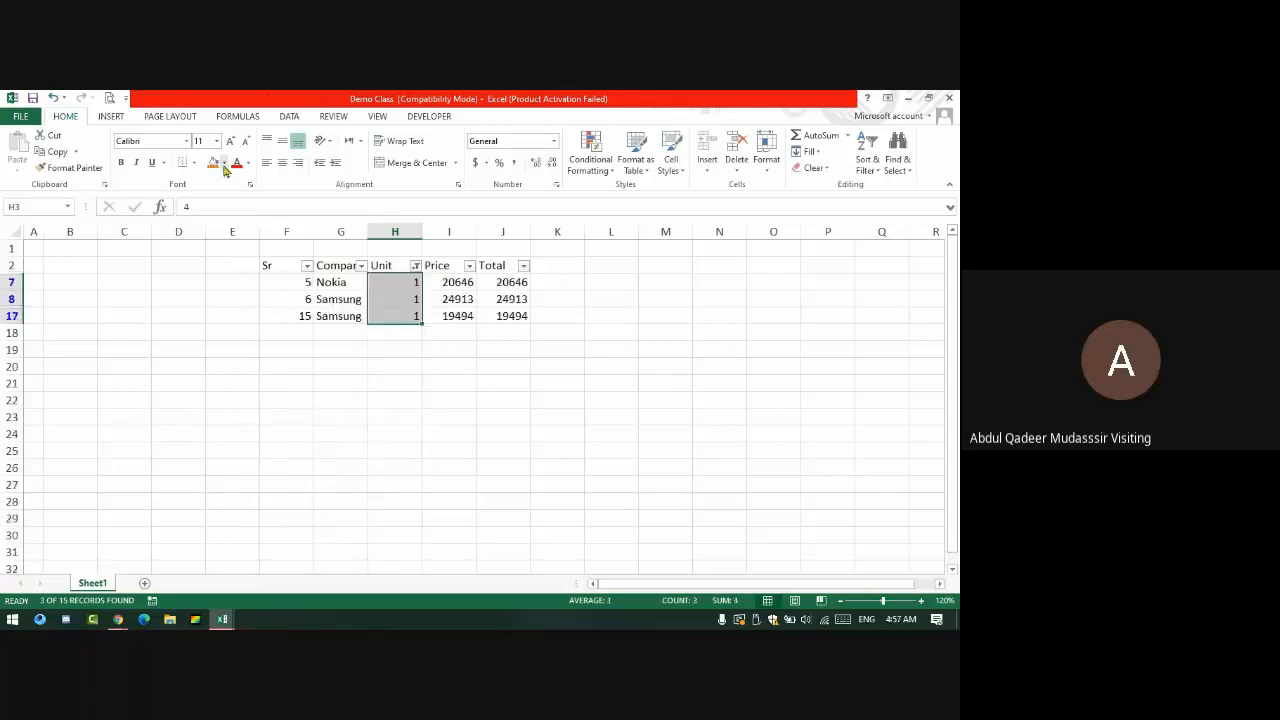
{"action": "left_click", "coordinate": [224, 163]}
{"action": "left_click", "coordinate": [261, 196]}
{"action": "left_click", "coordinate": [445, 399]}
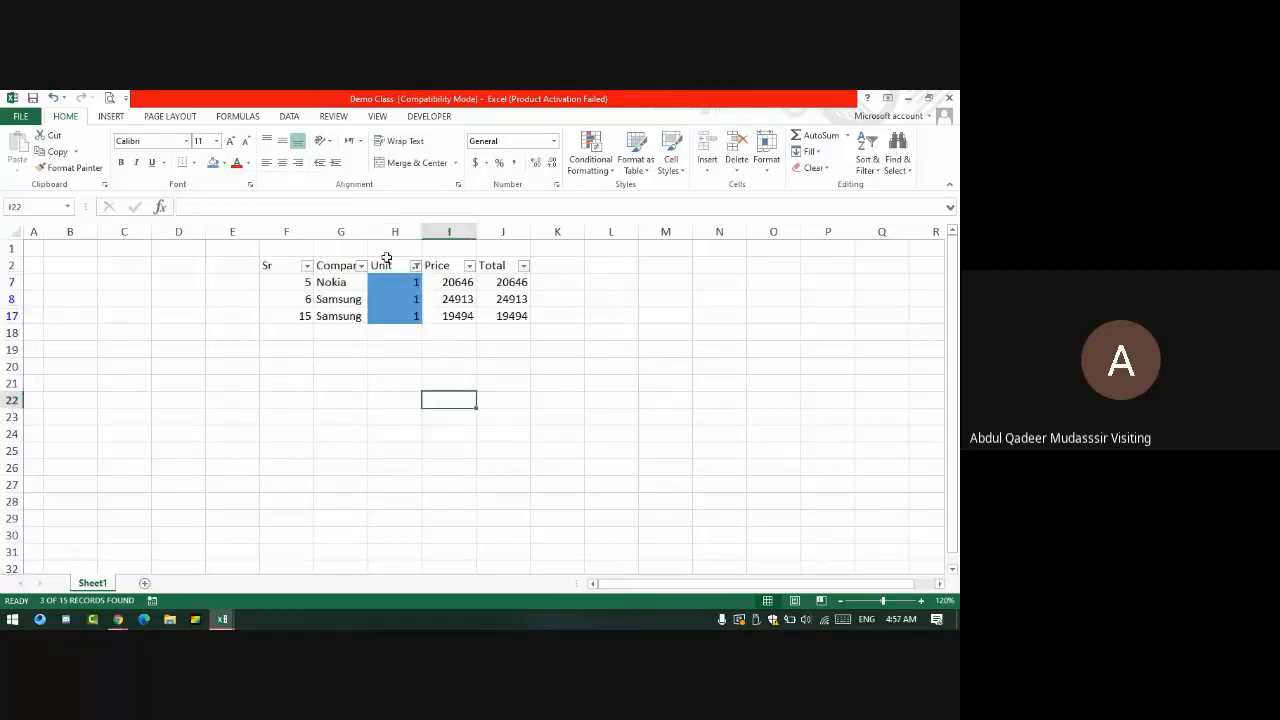
- Clear the Unit filter so all 15 sales rows show
{"action": "left_click", "coordinate": [416, 265]}
{"action": "mouse_move", "coordinate": [300, 372]}
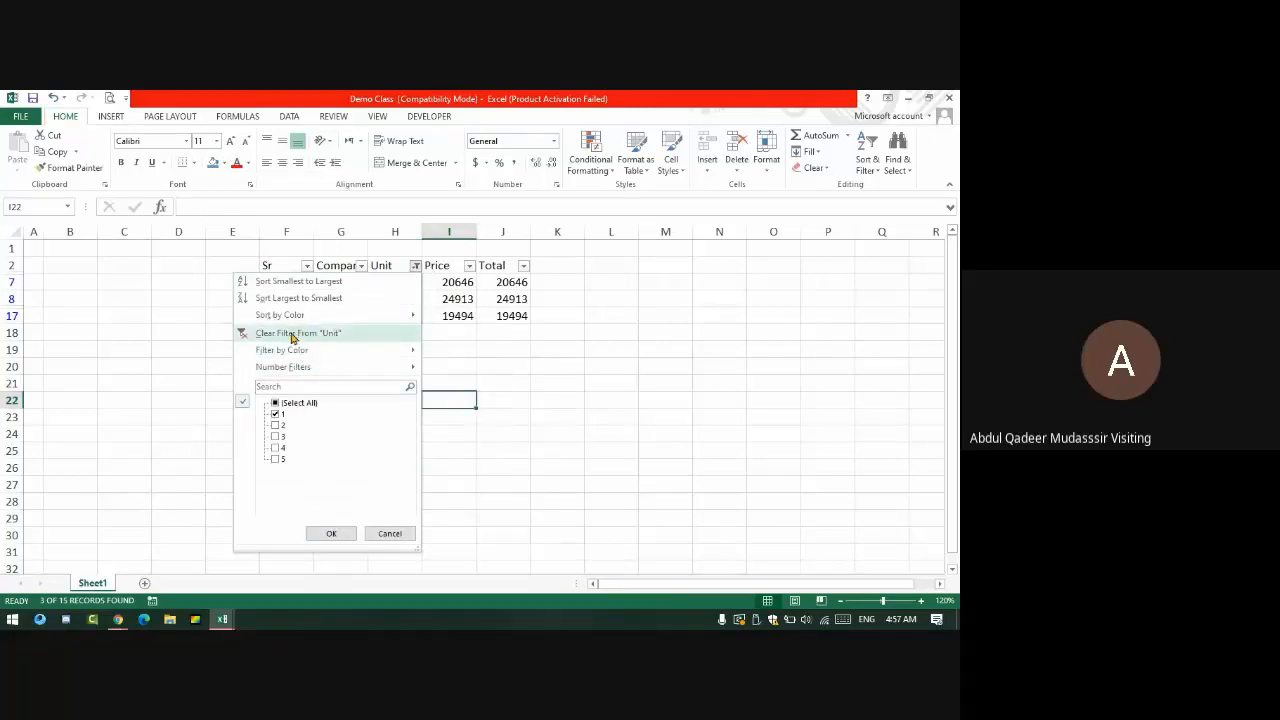
{"action": "left_click", "coordinate": [293, 335]}
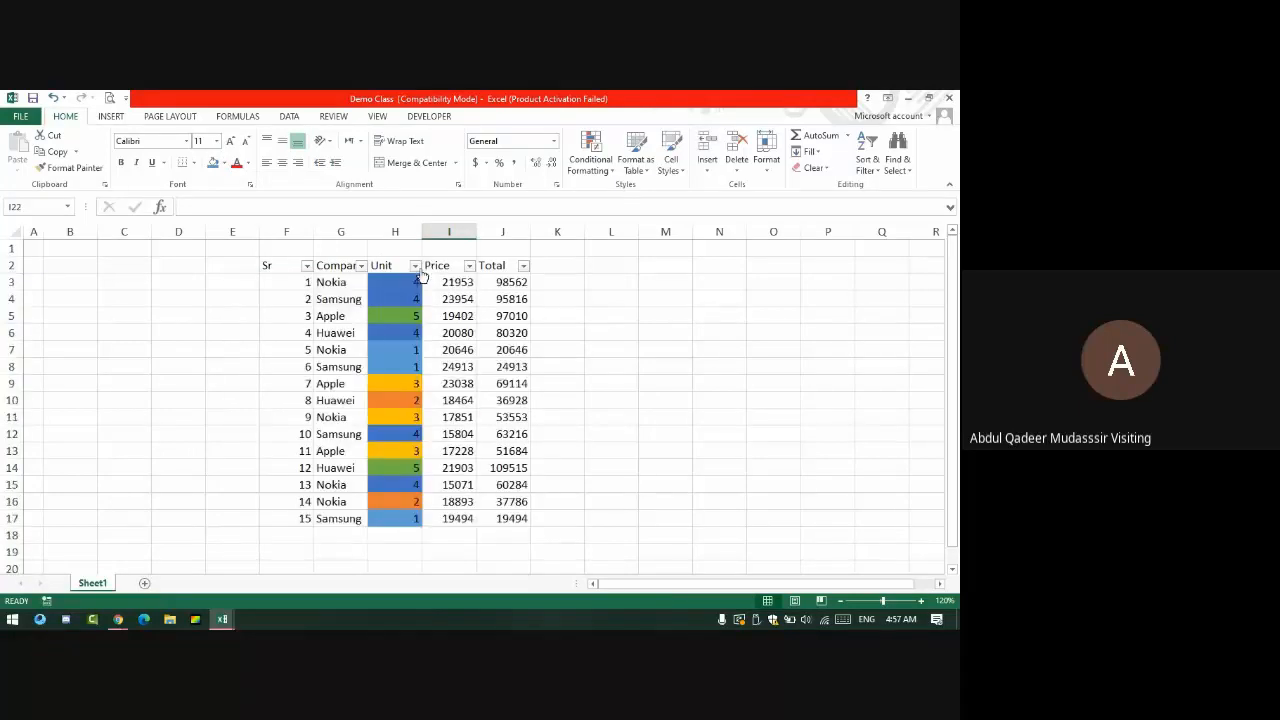
{"action": "left_click", "coordinate": [416, 265]}
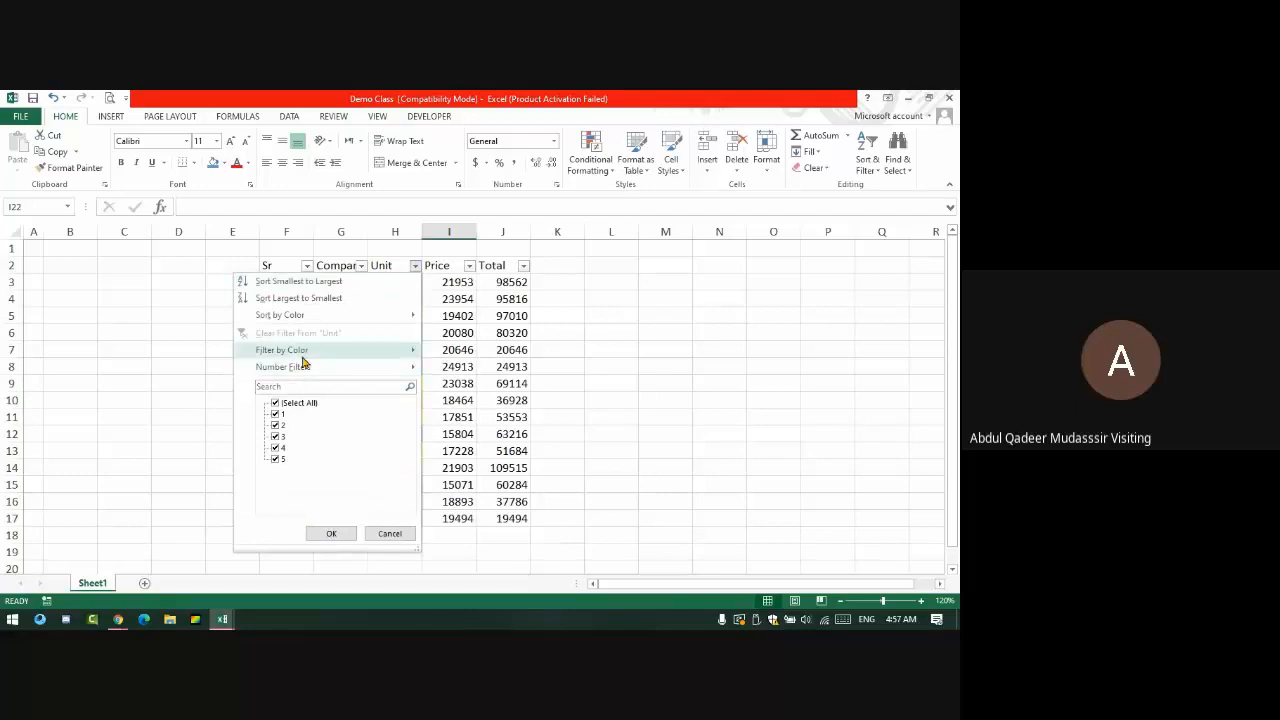
{"action": "mouse_move", "coordinate": [302, 356]}
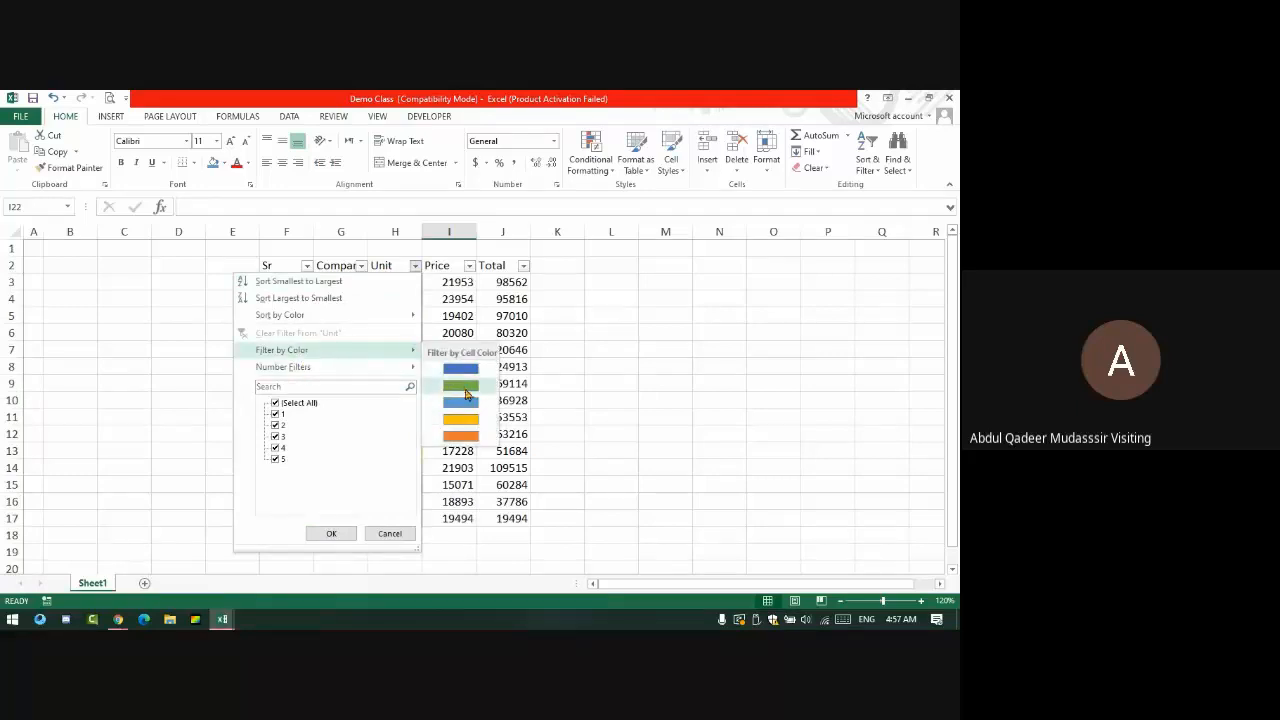
{"action": "left_click", "coordinate": [463, 387]}
{"action": "left_click", "coordinate": [413, 266]}
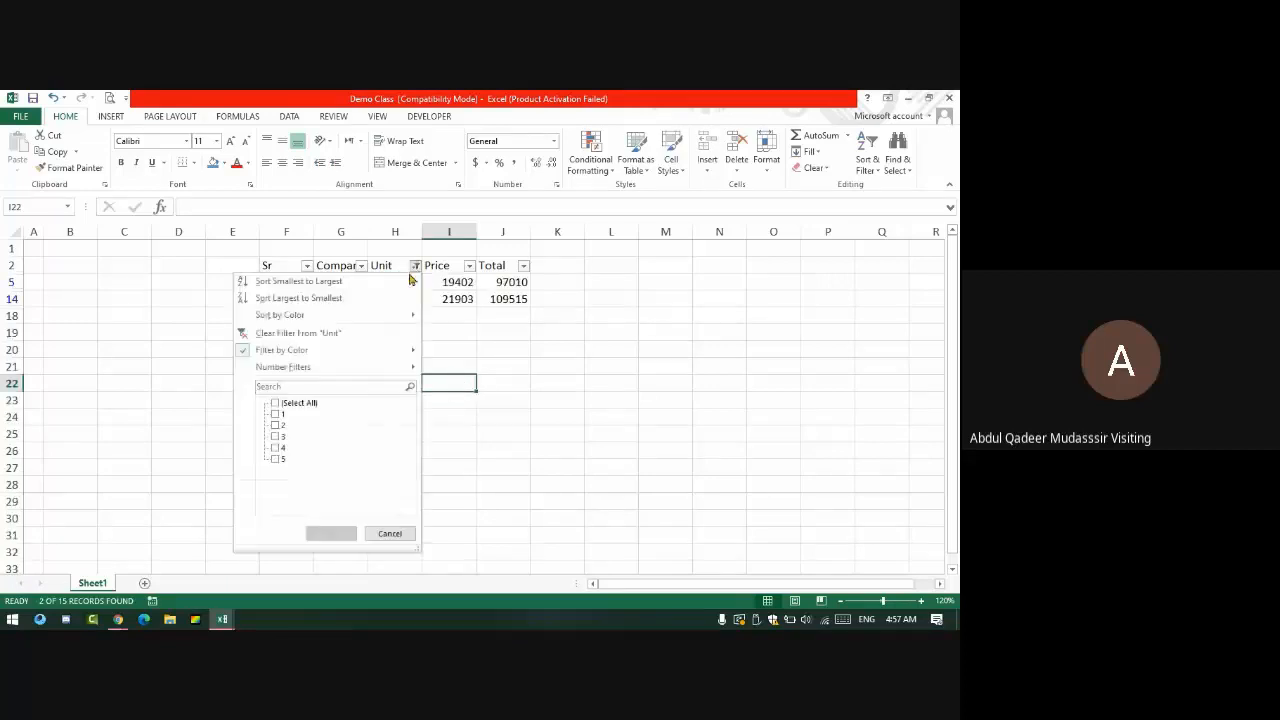
{"action": "mouse_move", "coordinate": [365, 348]}
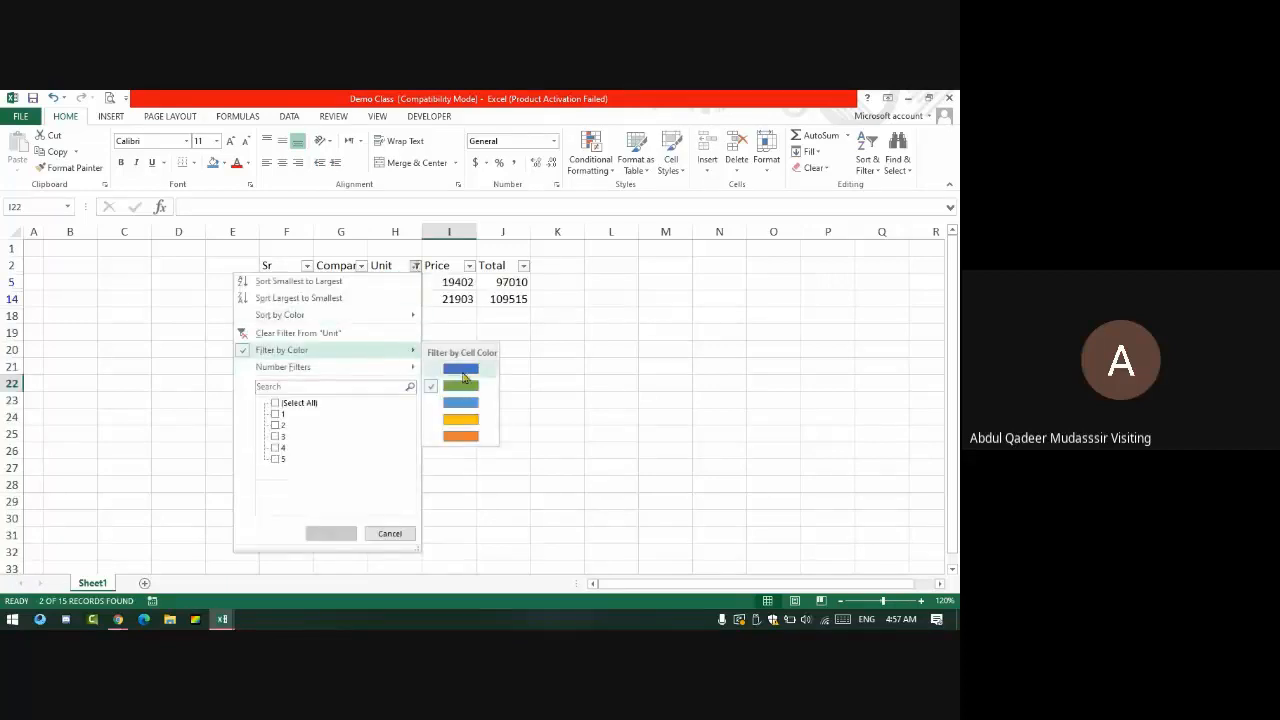
{"action": "left_click", "coordinate": [463, 370]}
{"action": "left_click", "coordinate": [415, 266]}
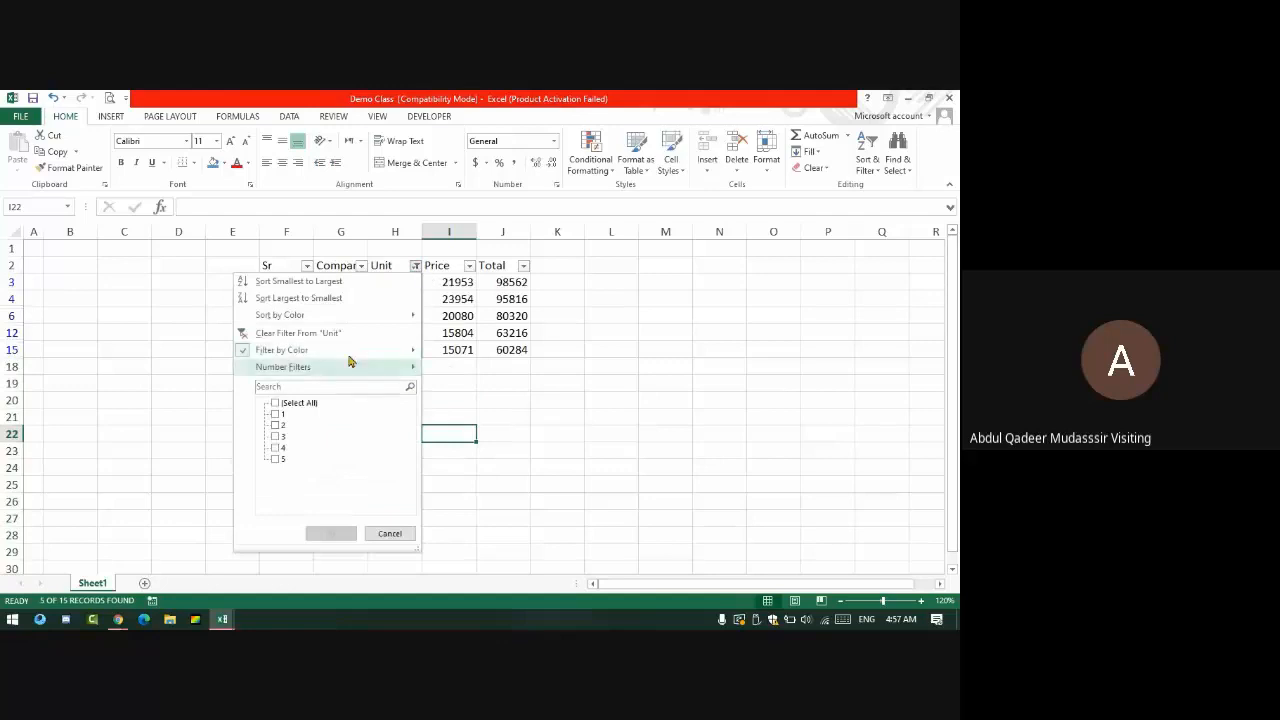
{"action": "mouse_move", "coordinate": [349, 349]}
{"action": "left_click", "coordinate": [475, 431]}
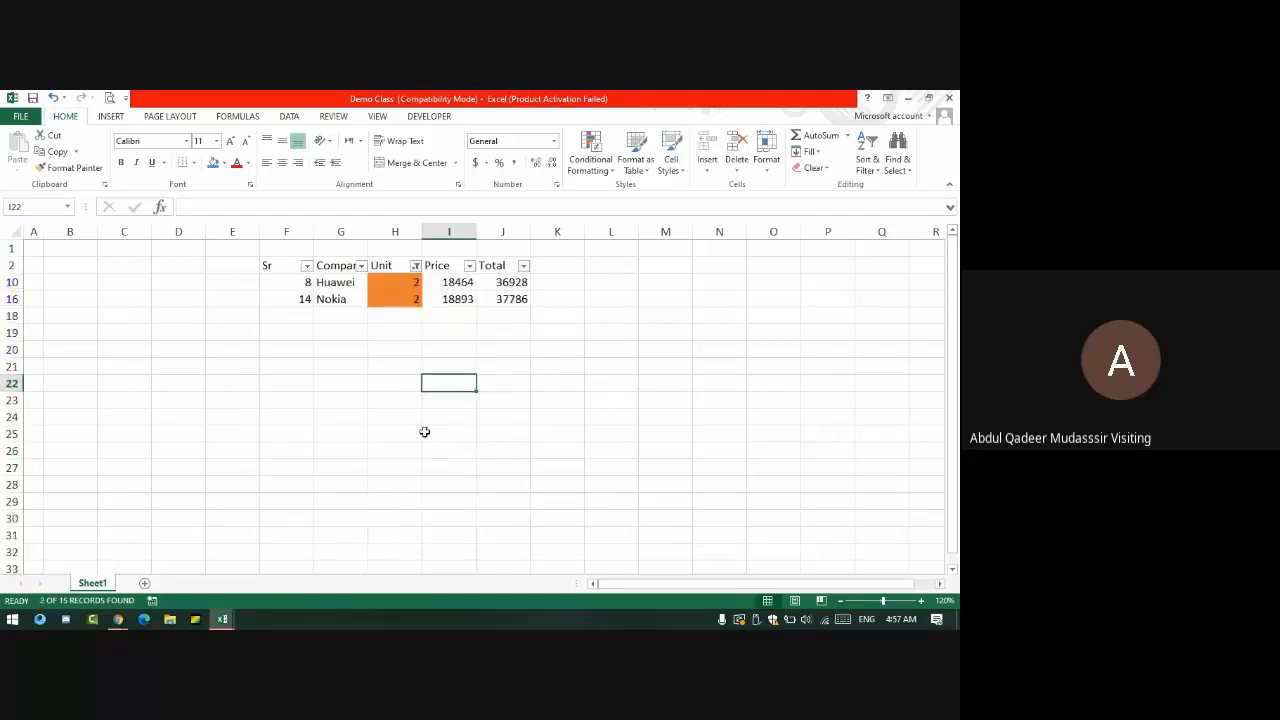
{"action": "left_click", "coordinate": [408, 265]}
{"action": "left_click", "coordinate": [417, 267]}
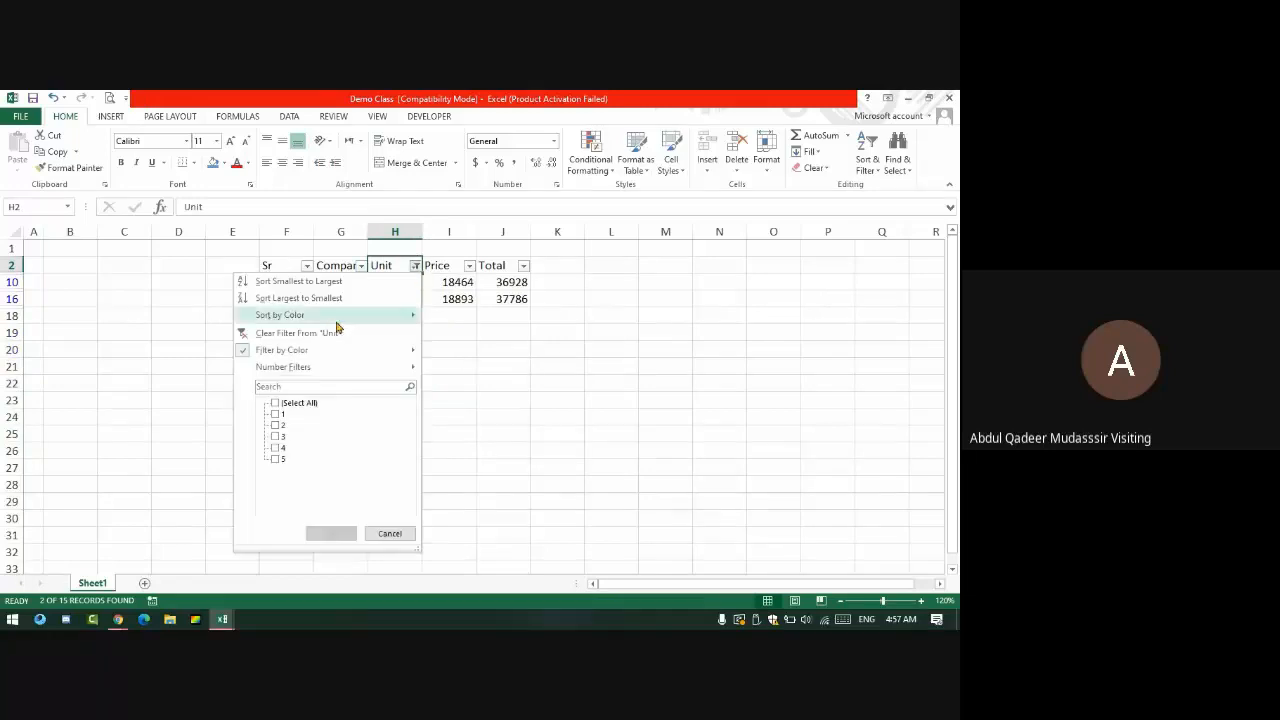
{"action": "left_click", "coordinate": [300, 333]}
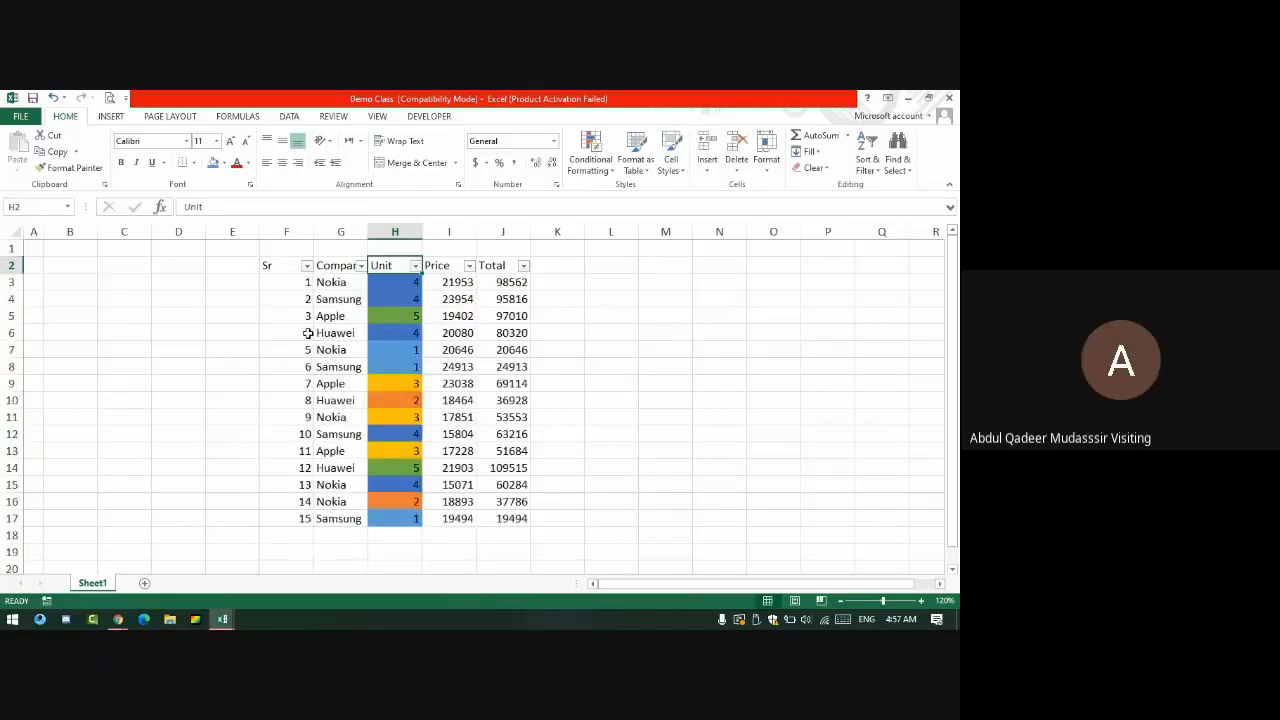
- Change the first Nokia row's Unit in H3 from 4 to 5
{"action": "key", "text": "Right"}
{"action": "key", "text": "Right"}
{"action": "key", "text": "Left"}
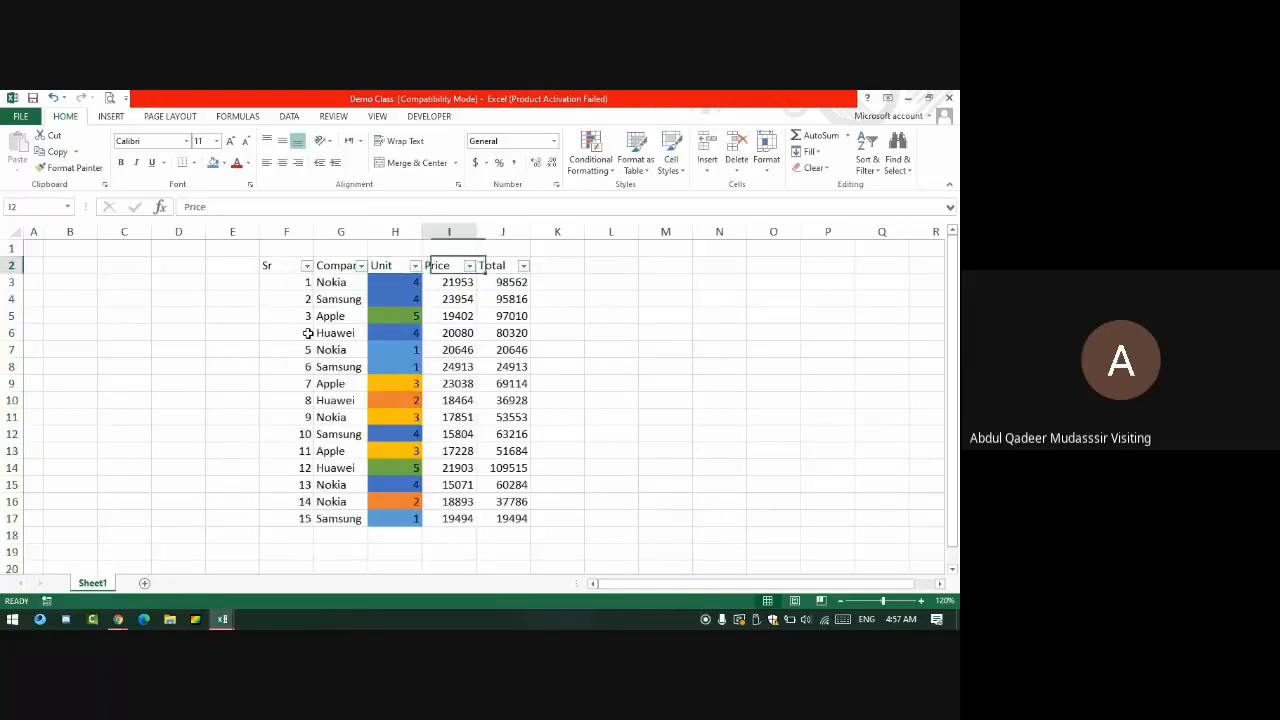
{"action": "key", "text": "Down"}
{"action": "key", "text": "Left"}
{"action": "type", "text": "5"}
{"action": "key", "text": "Return"}
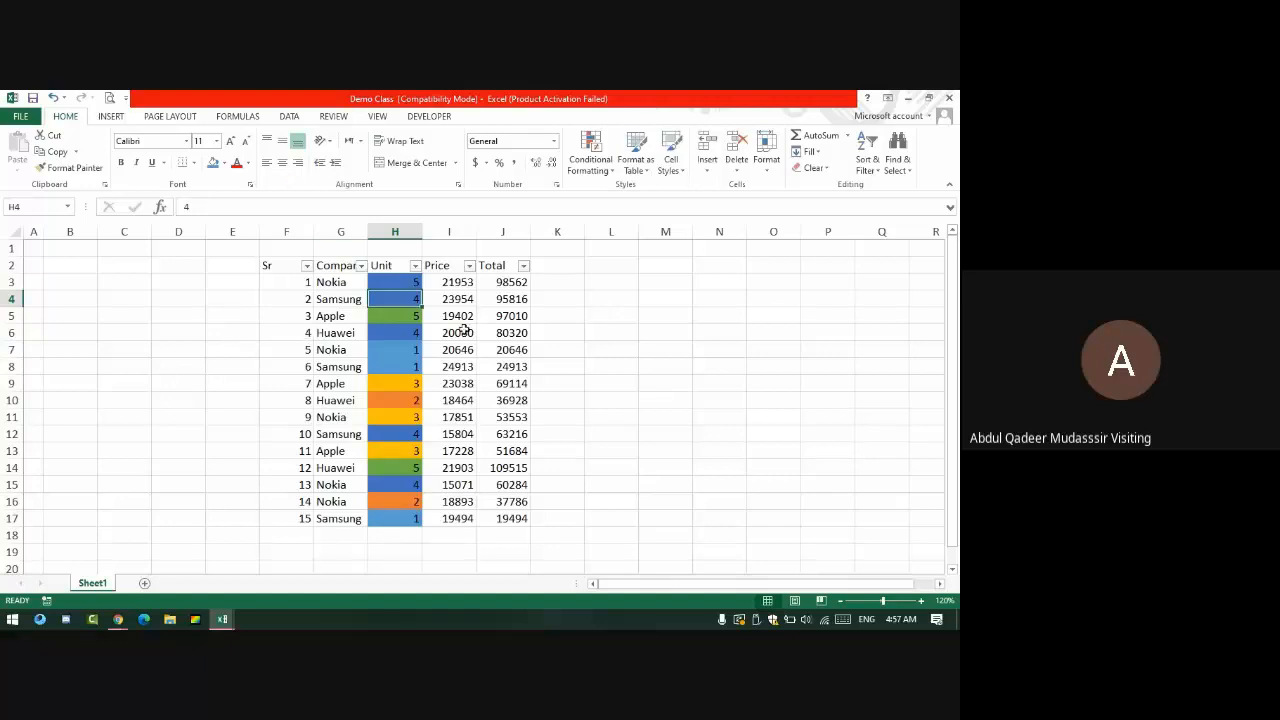
- Copy the whole sales table F2:J17, including its header row
{"action": "left_click_drag", "start_coordinate": [404, 277], "coordinate": [417, 511]}
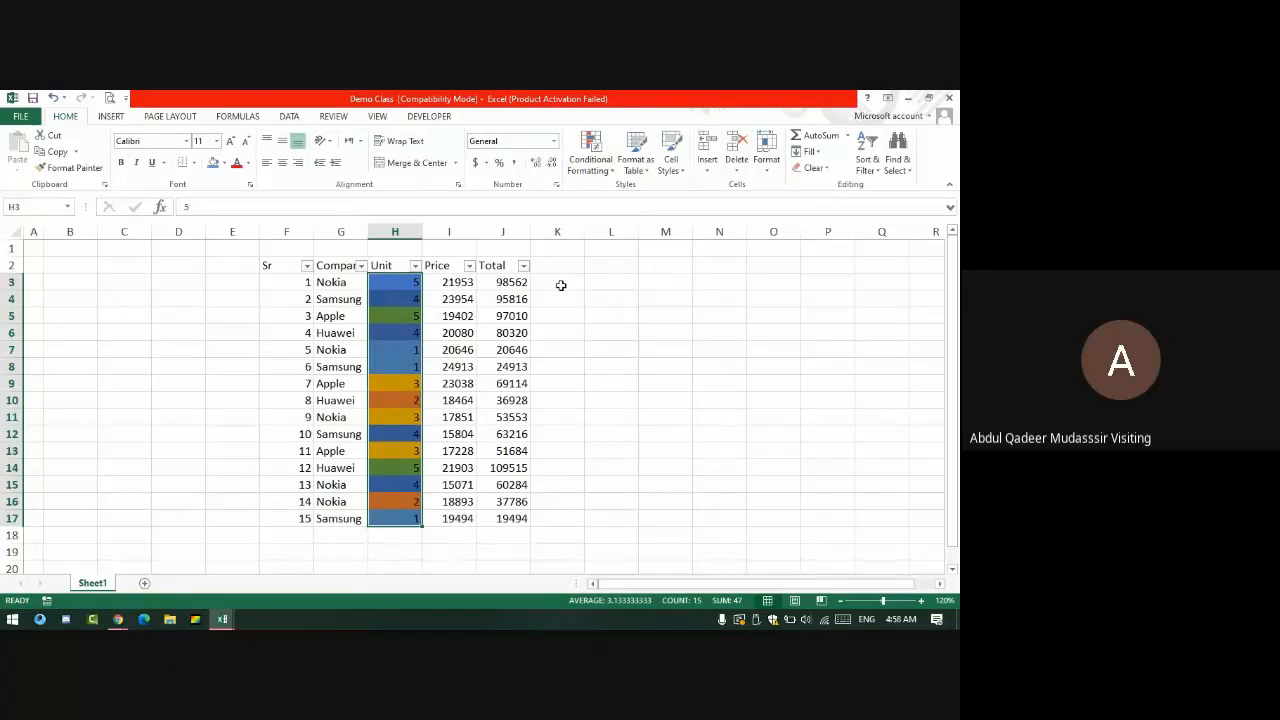
{"action": "left_click_drag", "start_coordinate": [500, 266], "coordinate": [285, 521]}
{"action": "key", "text": "ctrl+c"}
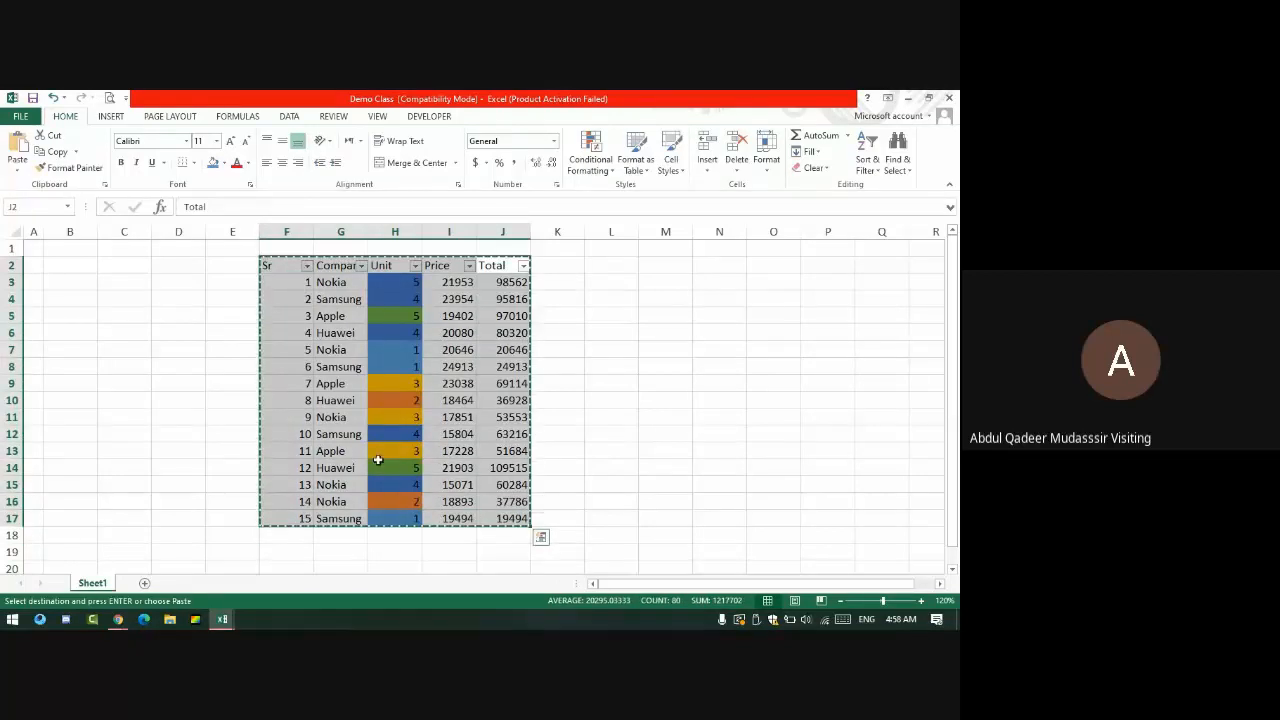
- Paste the copied sales table as plain values into L2:P17
{"action": "left_click", "coordinate": [615, 266]}
{"action": "left_click", "coordinate": [22, 172]}
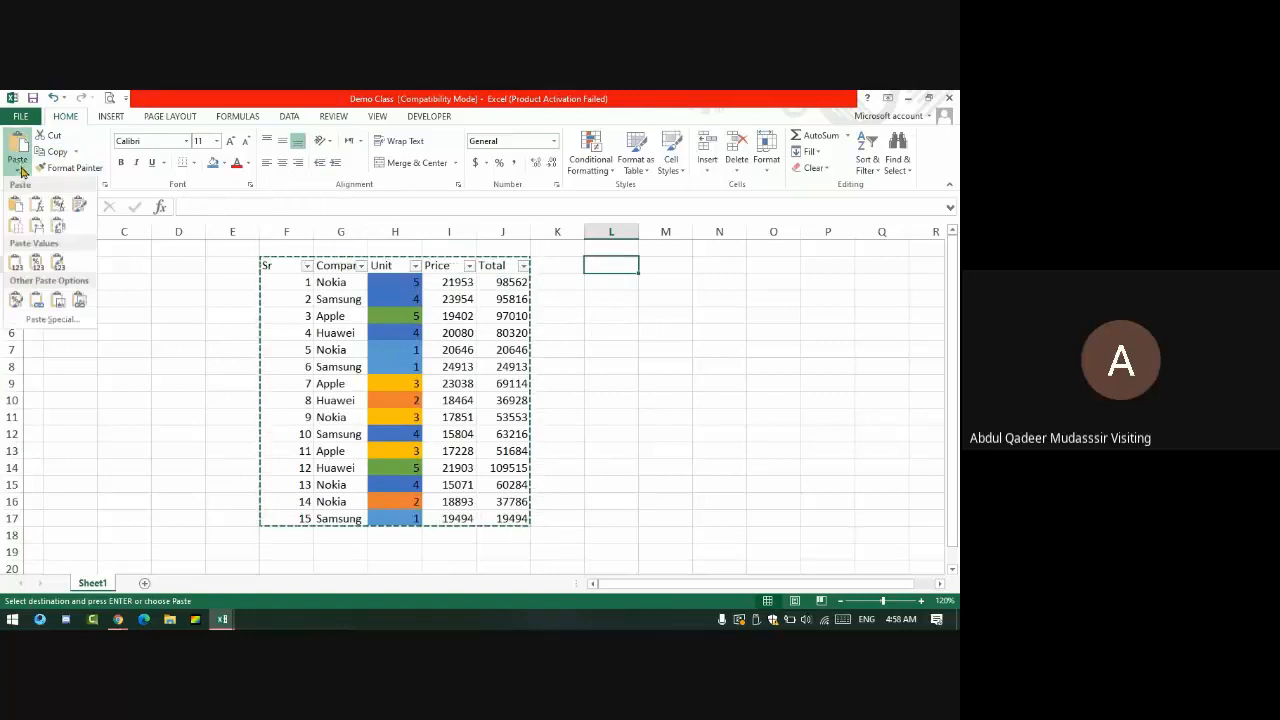
{"action": "left_click", "coordinate": [36, 262]}
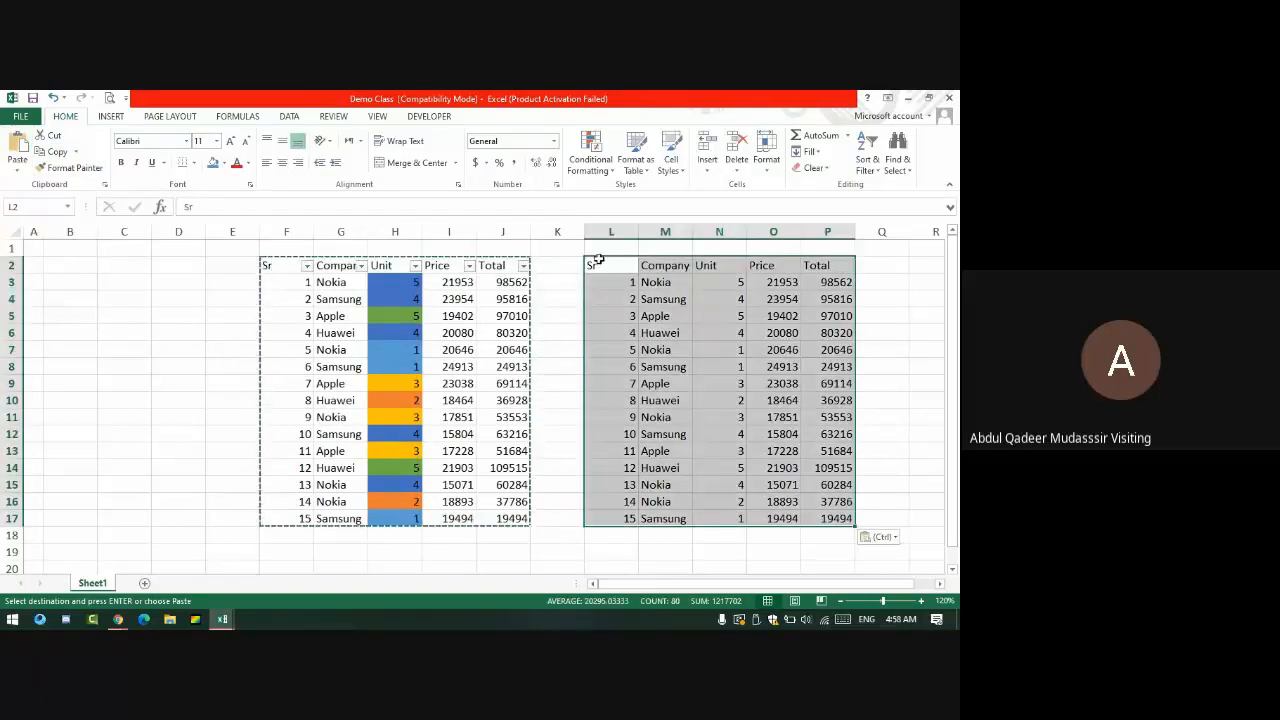
{"action": "left_click_drag", "start_coordinate": [591, 264], "coordinate": [838, 517]}
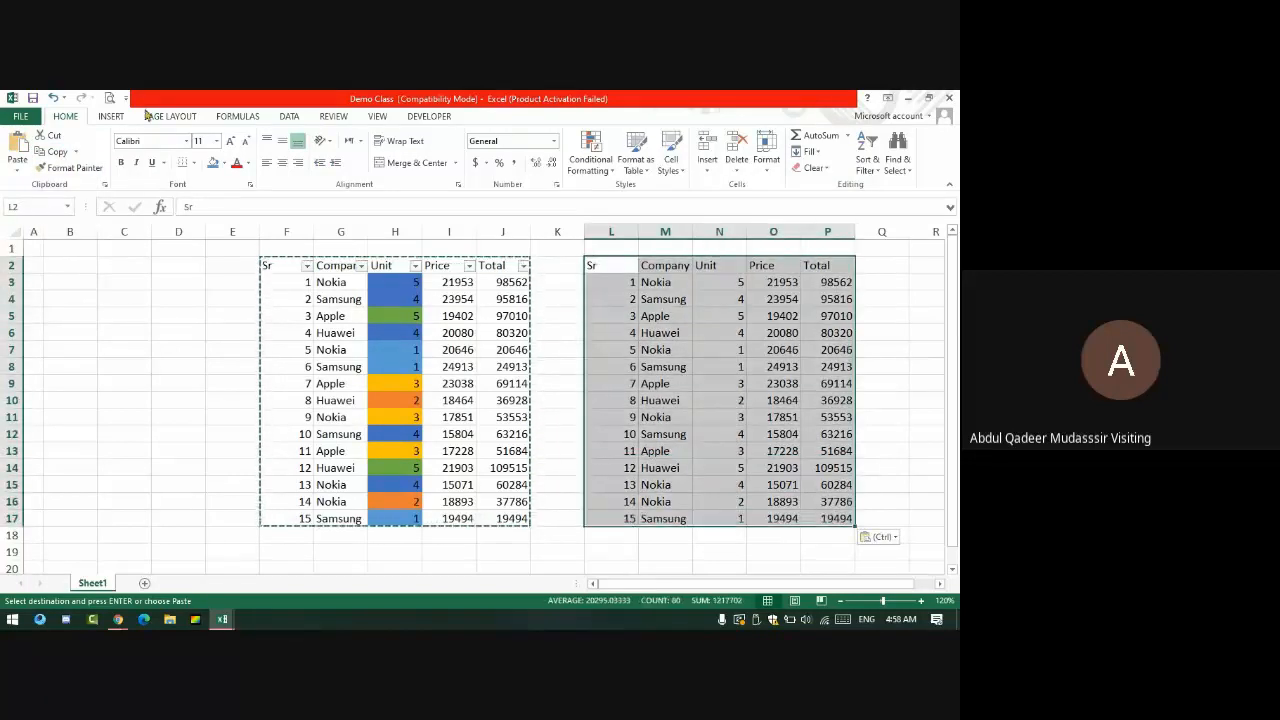
{"action": "left_click", "coordinate": [111, 116]}
- Convert L2:P17 into Table1, keeping its header row for filter buttons
{"action": "left_click", "coordinate": [121, 158]}
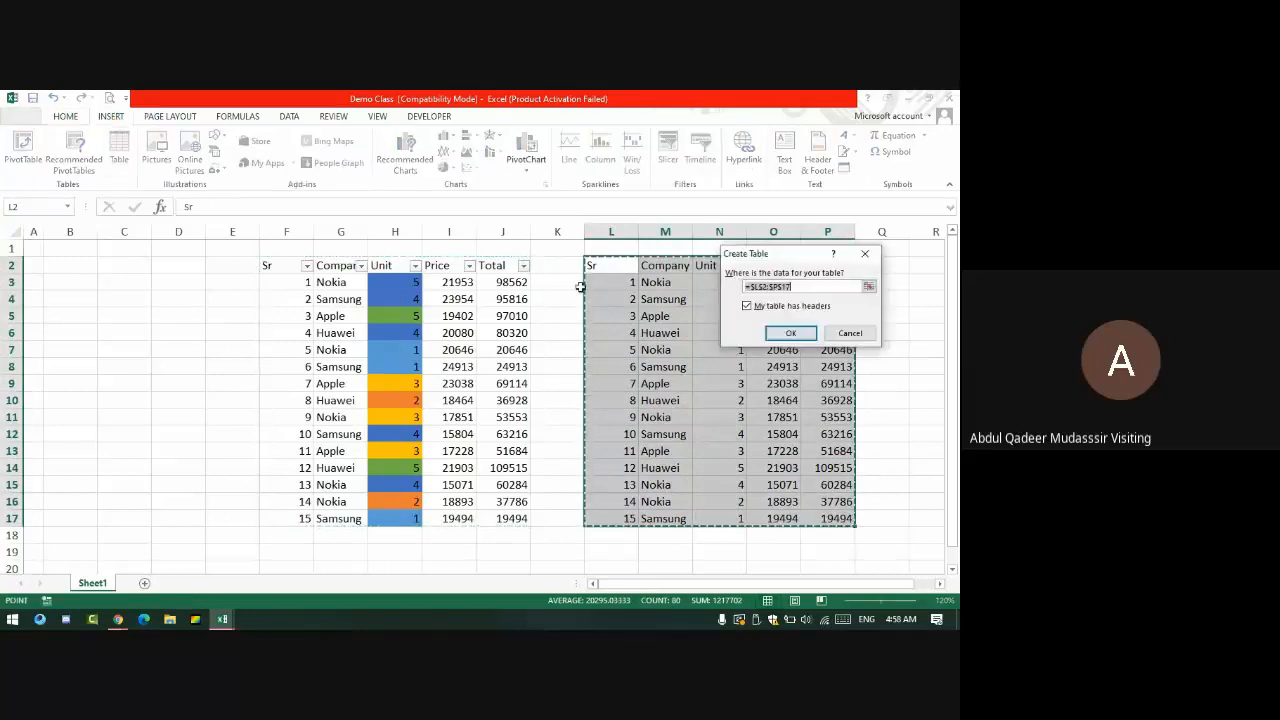
{"action": "left_click", "coordinate": [786, 334]}
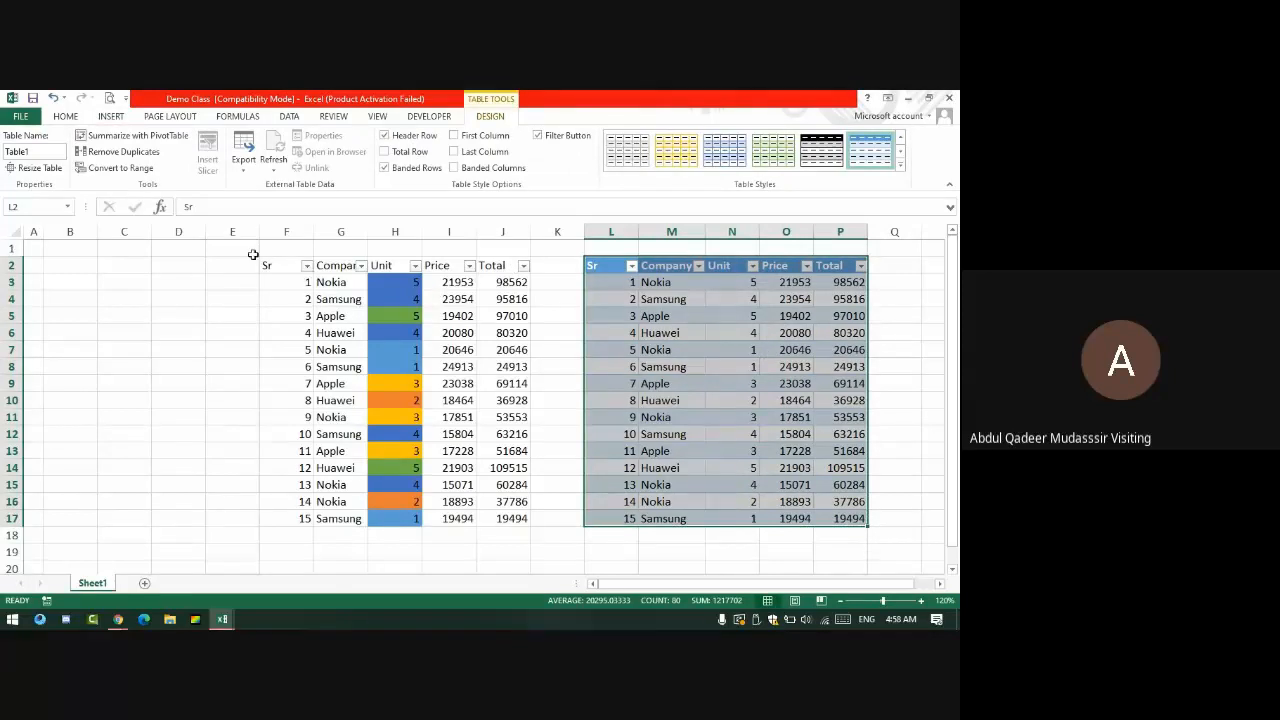
{"action": "left_click_drag", "start_coordinate": [268, 266], "coordinate": [312, 530]}
- Clear the old values from the left table's Total column
{"action": "left_click", "coordinate": [345, 285]}
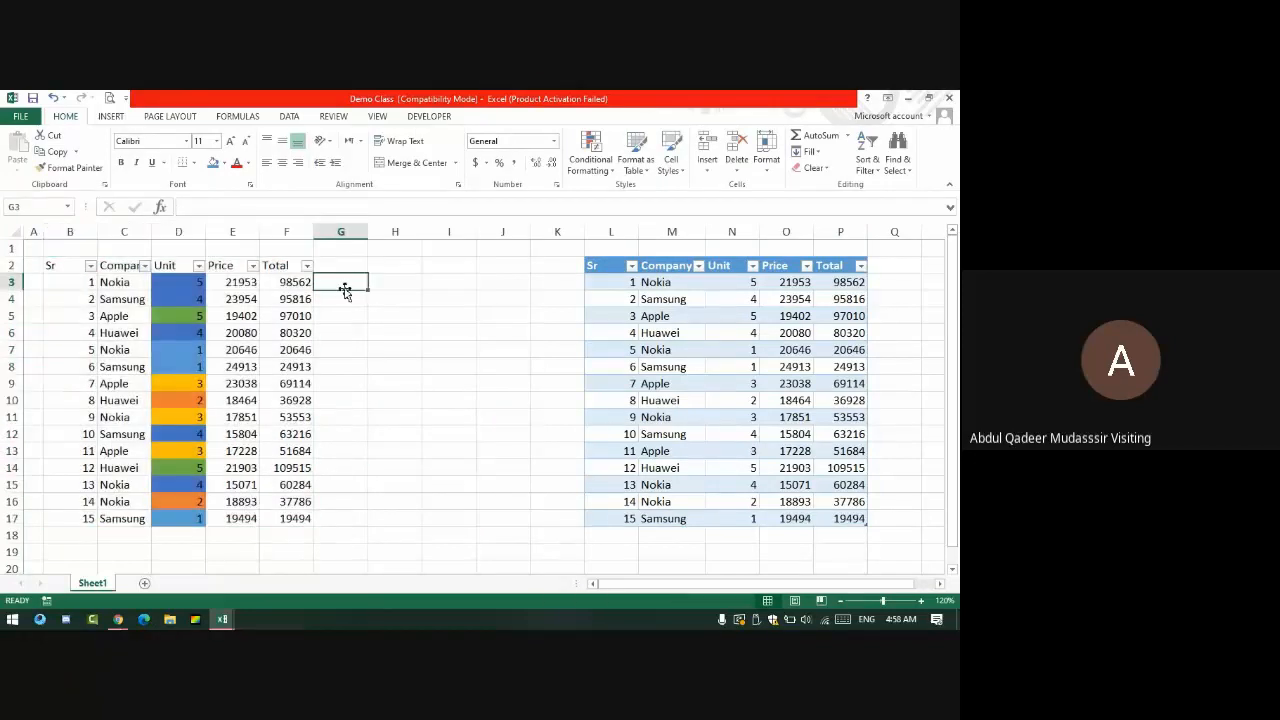
{"action": "key", "text": "Left"}
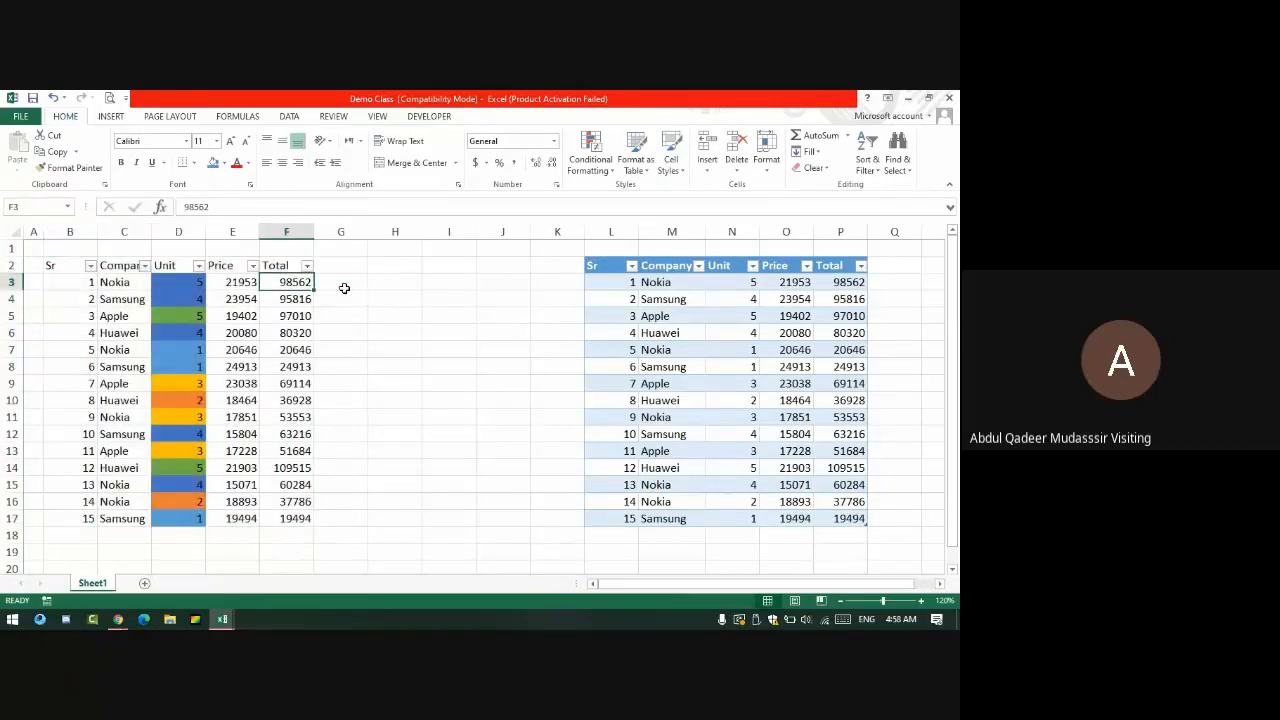
{"action": "key", "text": "shift+Down"}
{"action": "key", "text": "shift+Down"}
{"action": "key", "text": "shift+Down"}
{"action": "key", "text": "shift+Down"}
{"action": "key", "text": "shift+Down"}
{"action": "key", "text": "shift+Down"}
{"action": "key", "text": "shift+Down"}
{"action": "key", "text": "shift+Down"}
{"action": "key", "text": "shift+Down"}
{"action": "key", "text": "shift+Down"}
{"action": "key", "text": "shift+Down"}
{"action": "key", "text": "shift+Down"}
{"action": "key", "text": "shift+Down"}
{"action": "key", "text": "shift+Down"}
{"action": "key", "text": "shift+Down"}
{"action": "key", "text": "shift+Down"}
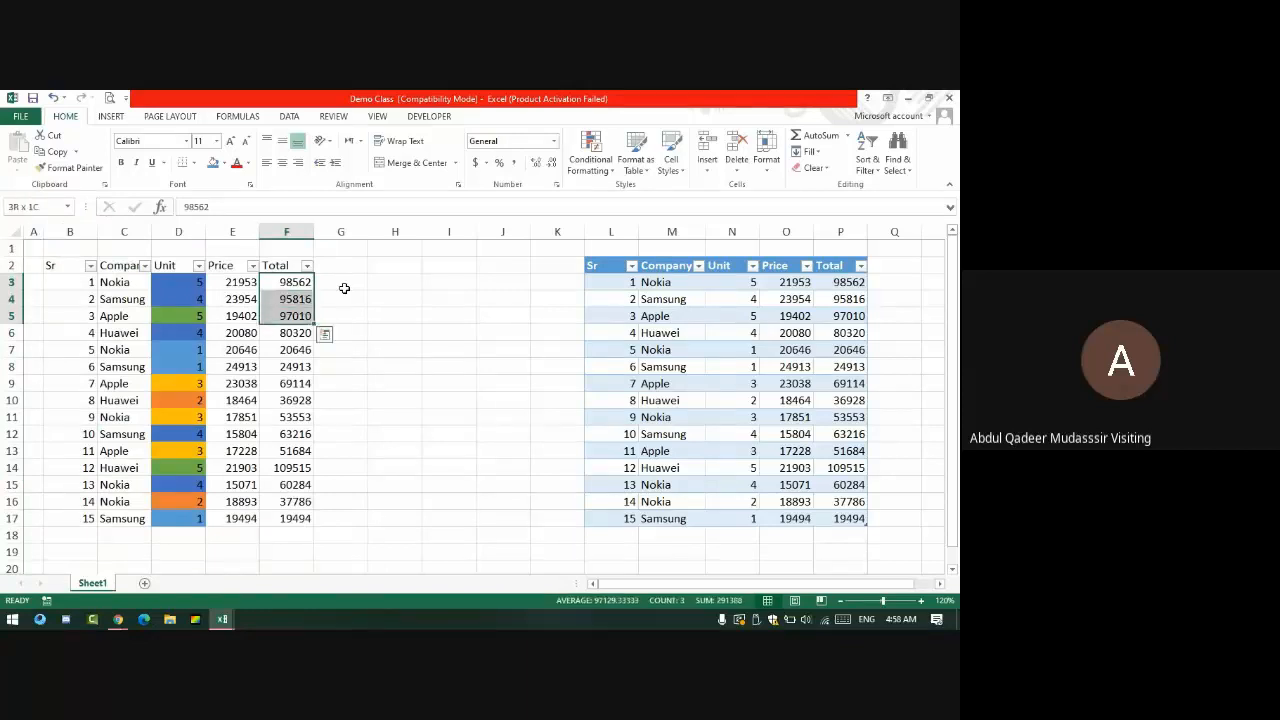
{"action": "key", "text": "shift+Up"}
{"action": "key", "text": "shift+Up"}
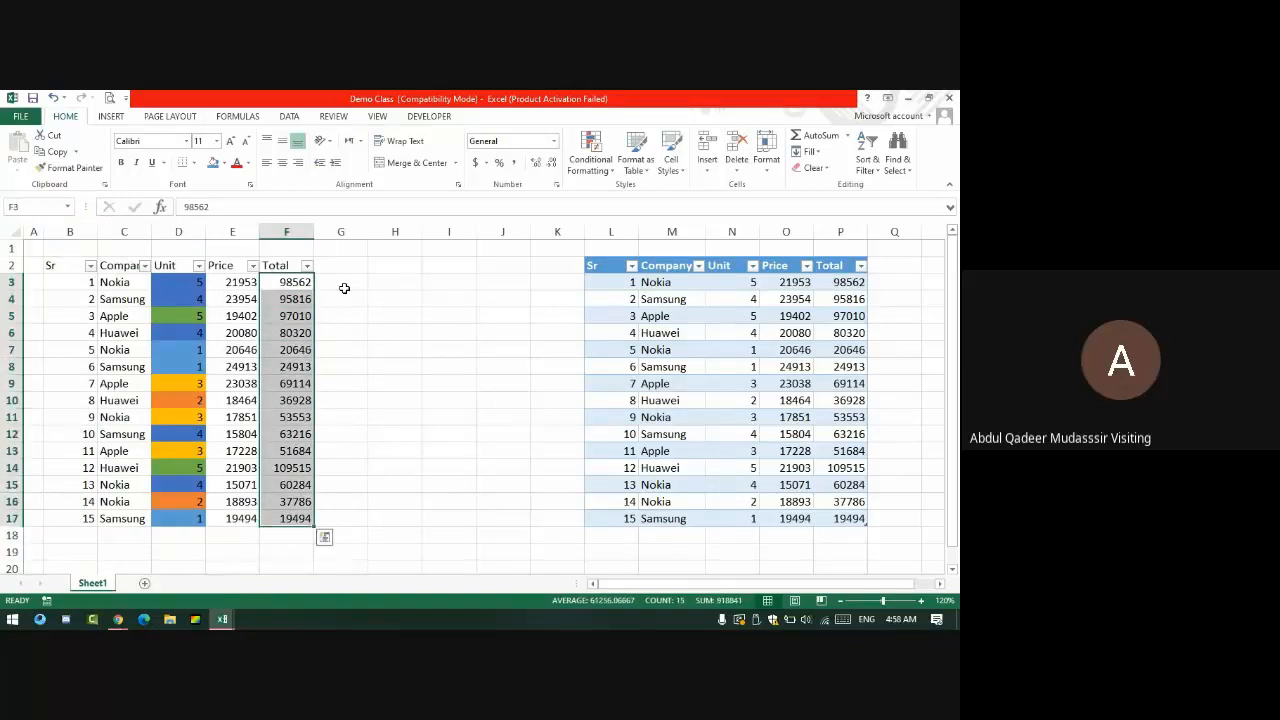
{"action": "key", "text": "Delete"}
{"action": "key", "text": "shift+Up"}
{"action": "key", "text": "shift+Up"}
{"action": "key", "text": "Down"}
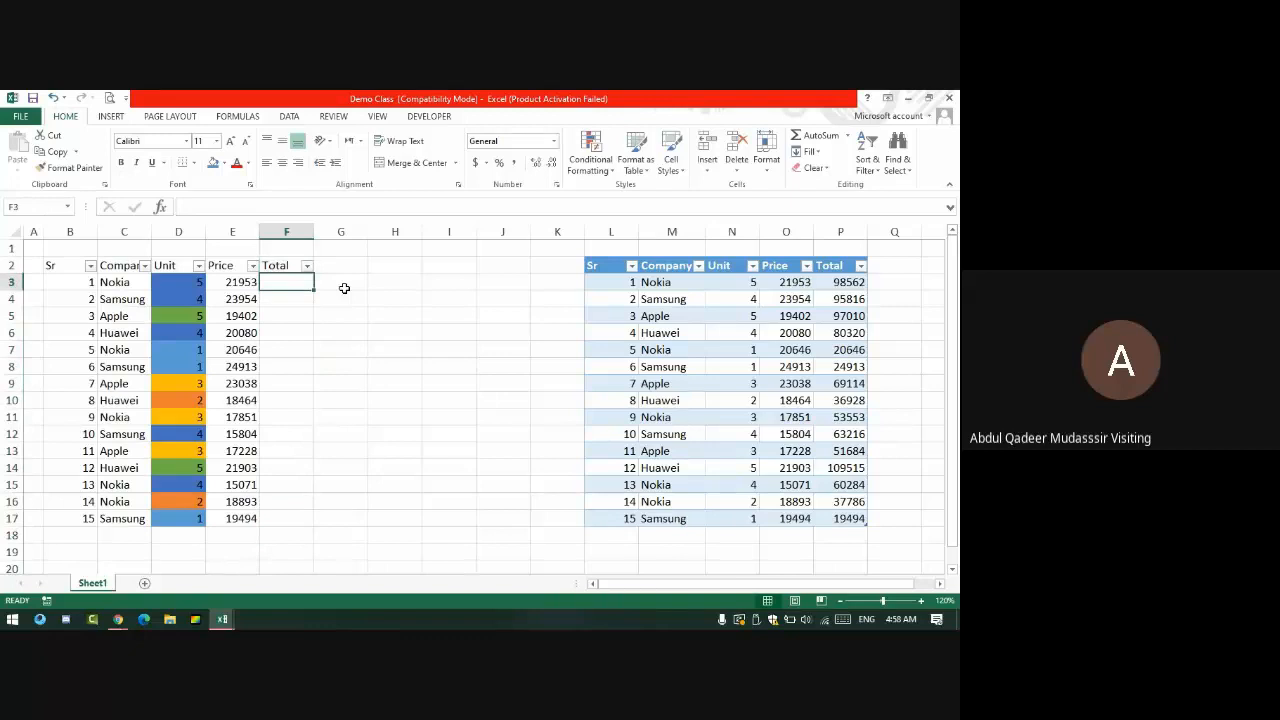
- Enter =E3*D3 in F3 and fill it down through F17
{"action": "type", "text": "="}
{"action": "key", "text": "Left"}
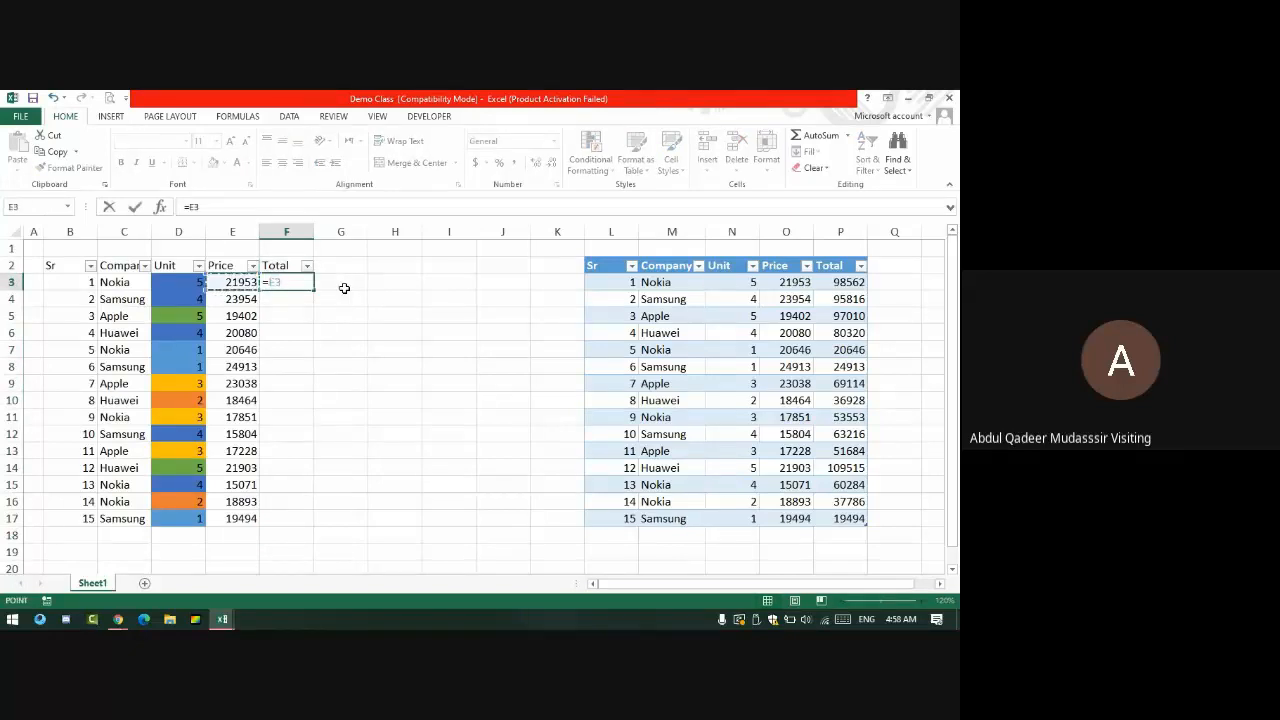
{"action": "type", "text": "*"}
{"action": "key", "text": "Left"}
{"action": "key", "text": "Left"}
{"action": "key", "text": "Return"}
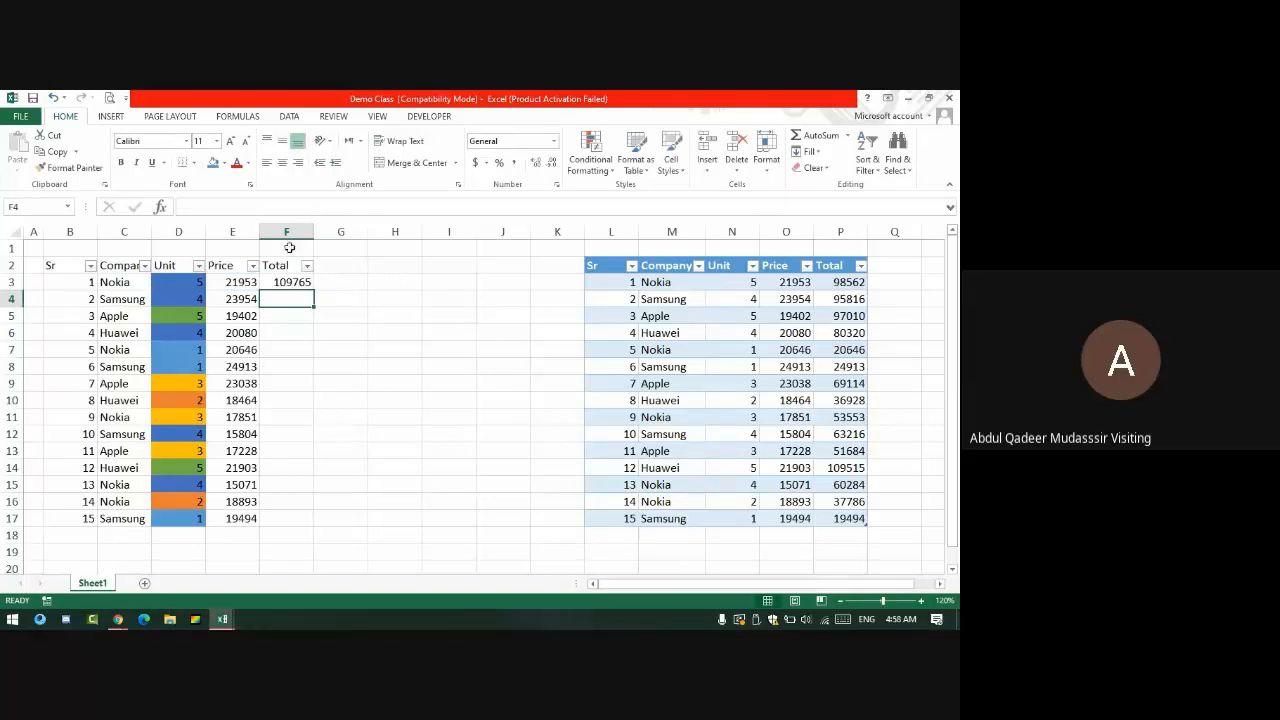
{"action": "left_click", "coordinate": [306, 266]}
{"action": "key", "text": "Escape"}
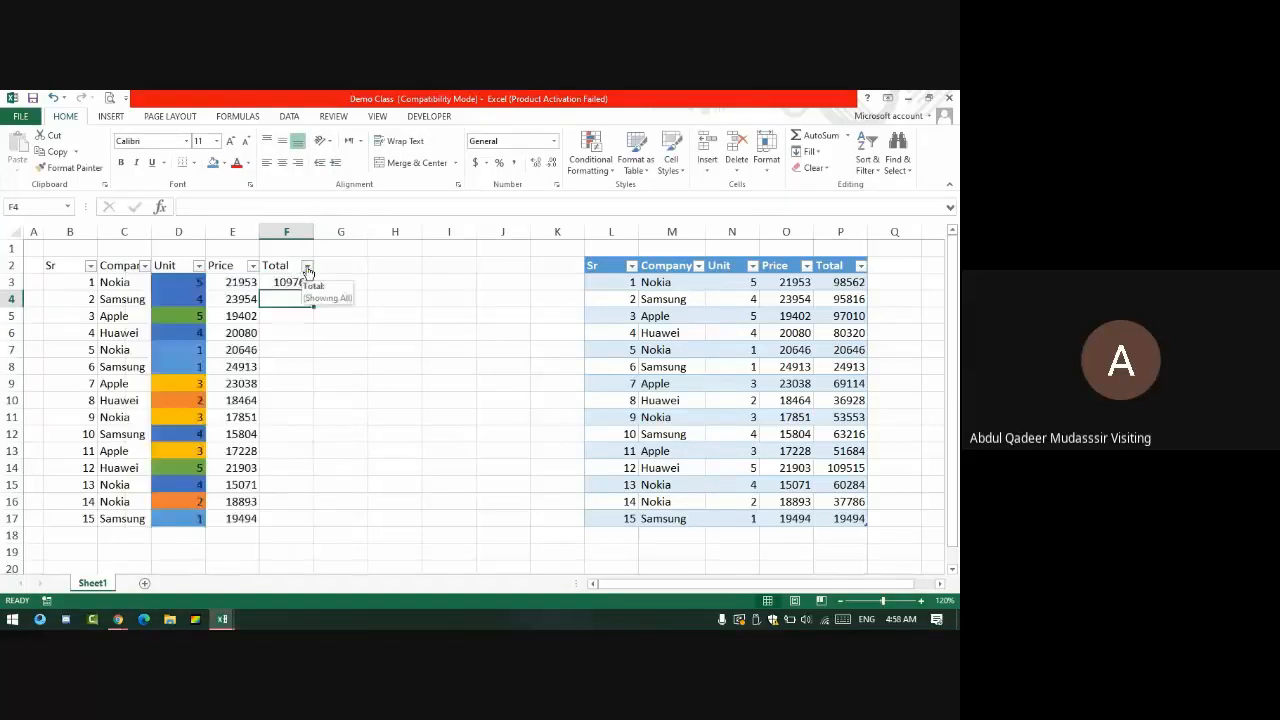
{"action": "left_click", "coordinate": [295, 283]}
{"action": "double_click", "coordinate": [311, 288]}
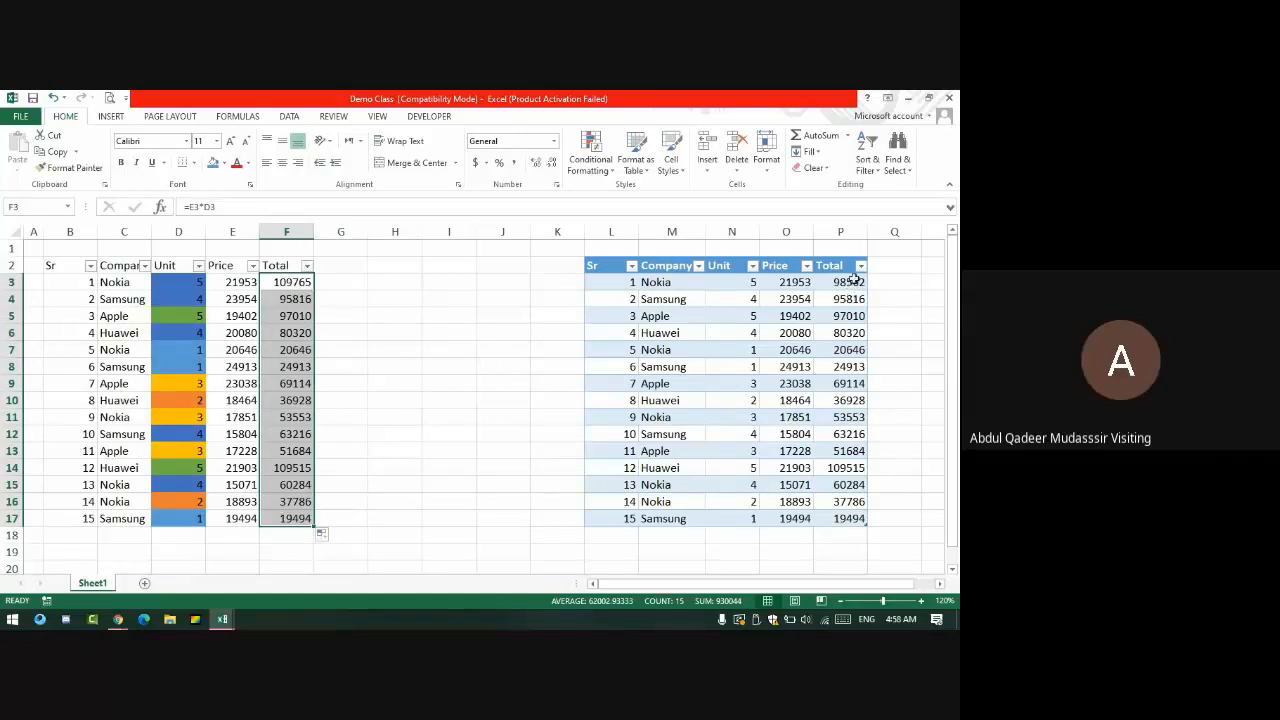
{"action": "left_click_drag", "start_coordinate": [850, 283], "coordinate": [845, 518]}
- Clear Table1's Total values and enter =O3*N3 in P3 to auto-fill the column
{"action": "key", "text": "Delete"}
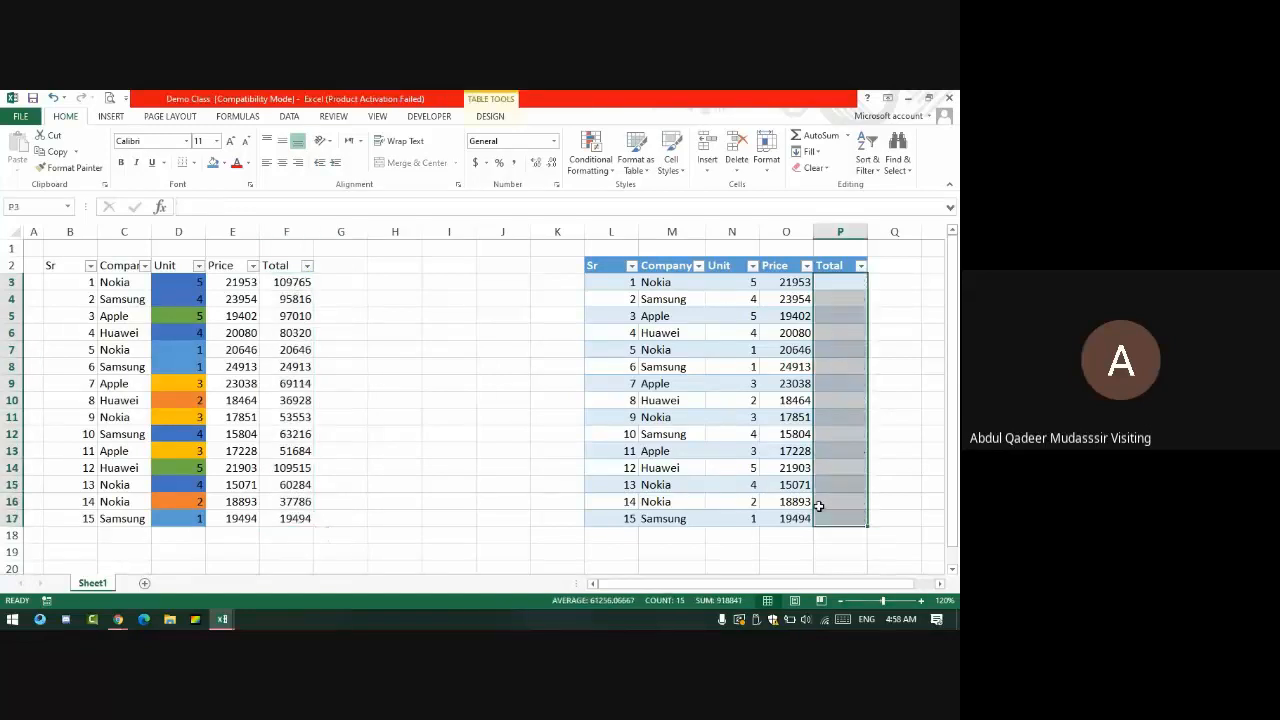
{"action": "key", "text": "Up"}
{"action": "key", "text": "Right"}
{"action": "key", "text": "Left"}
{"action": "key", "text": "Down"}
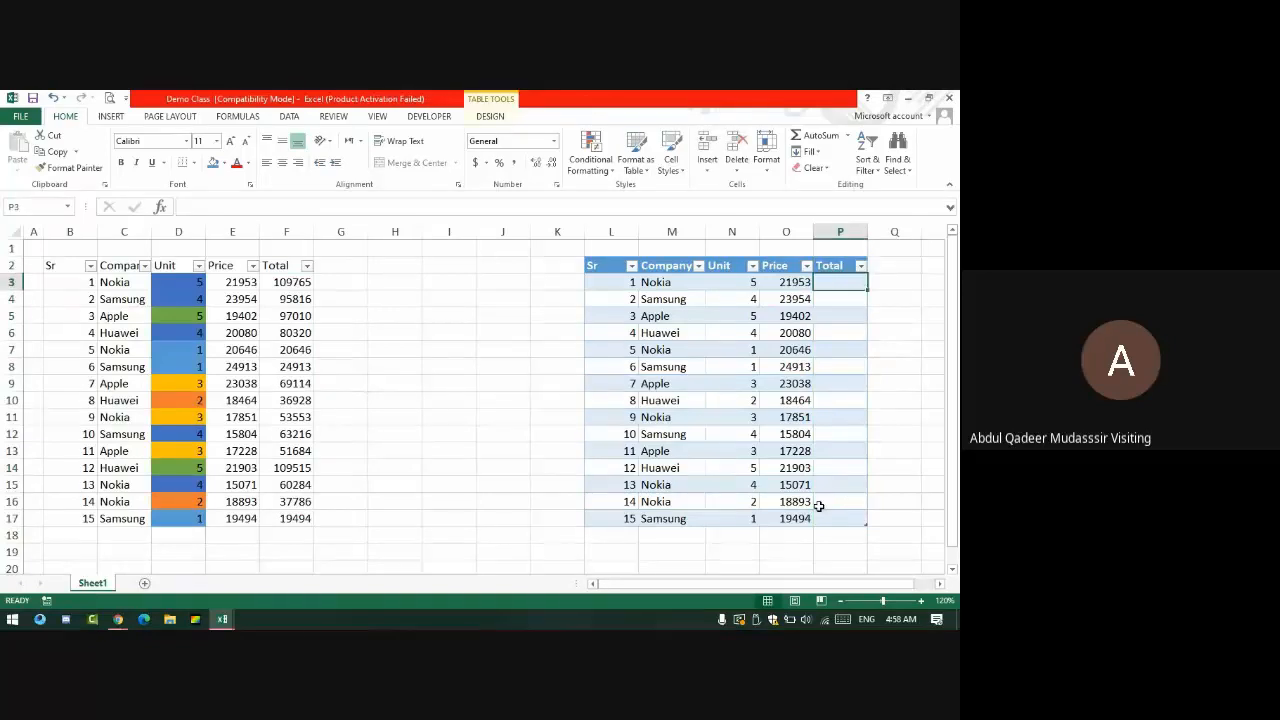
{"action": "type", "text": "="}
{"action": "key", "text": "Left"}
{"action": "type", "text": "*"}
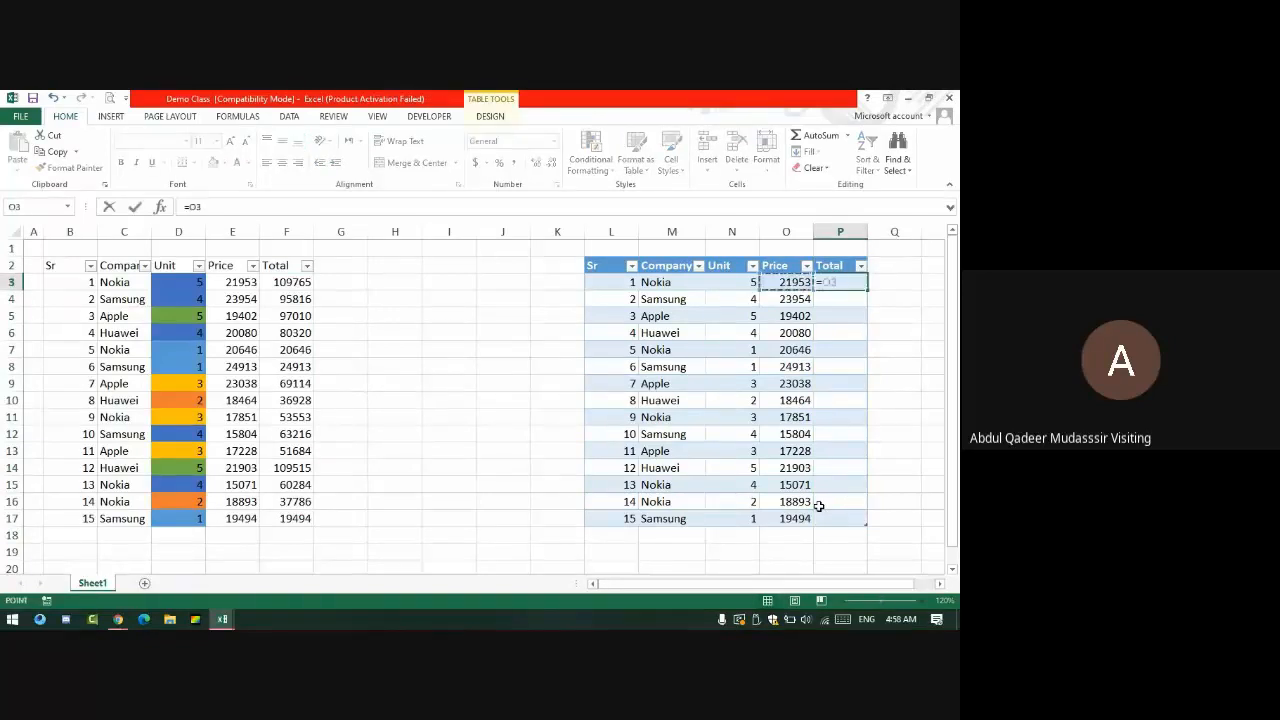
{"action": "key", "text": "Left"}
{"action": "key", "text": "Left"}
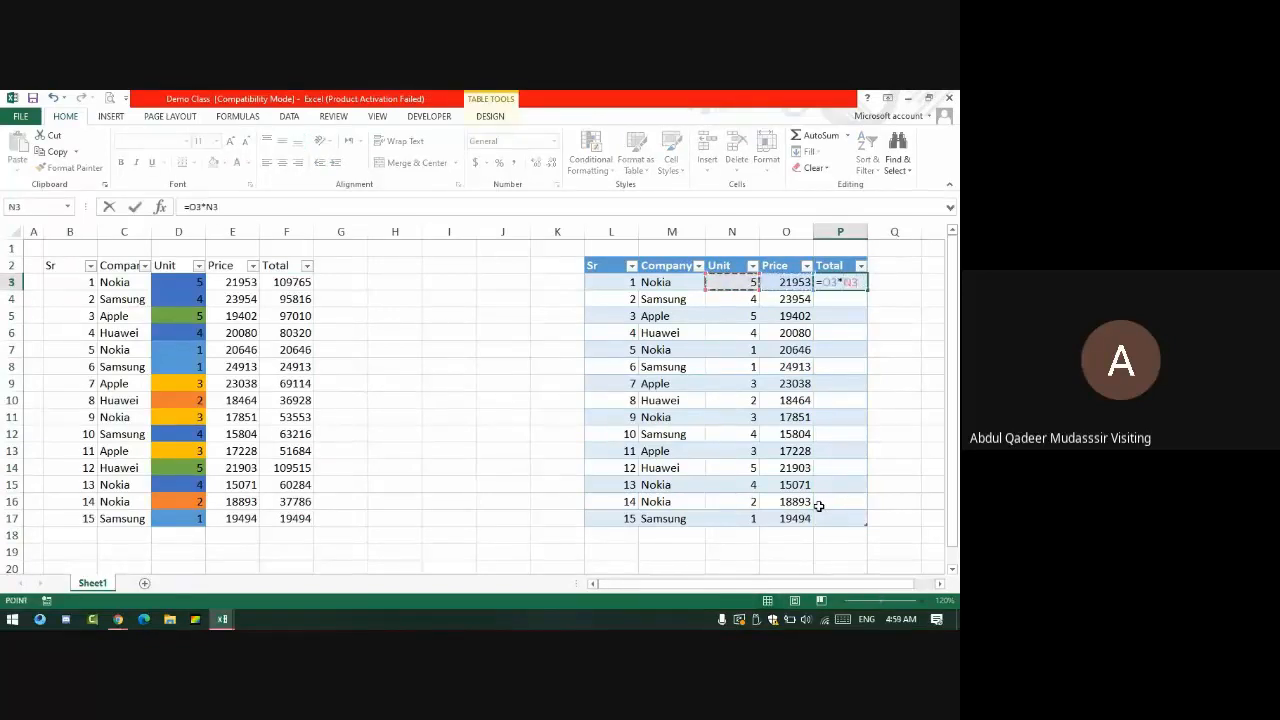
{"action": "key", "text": "Return"}
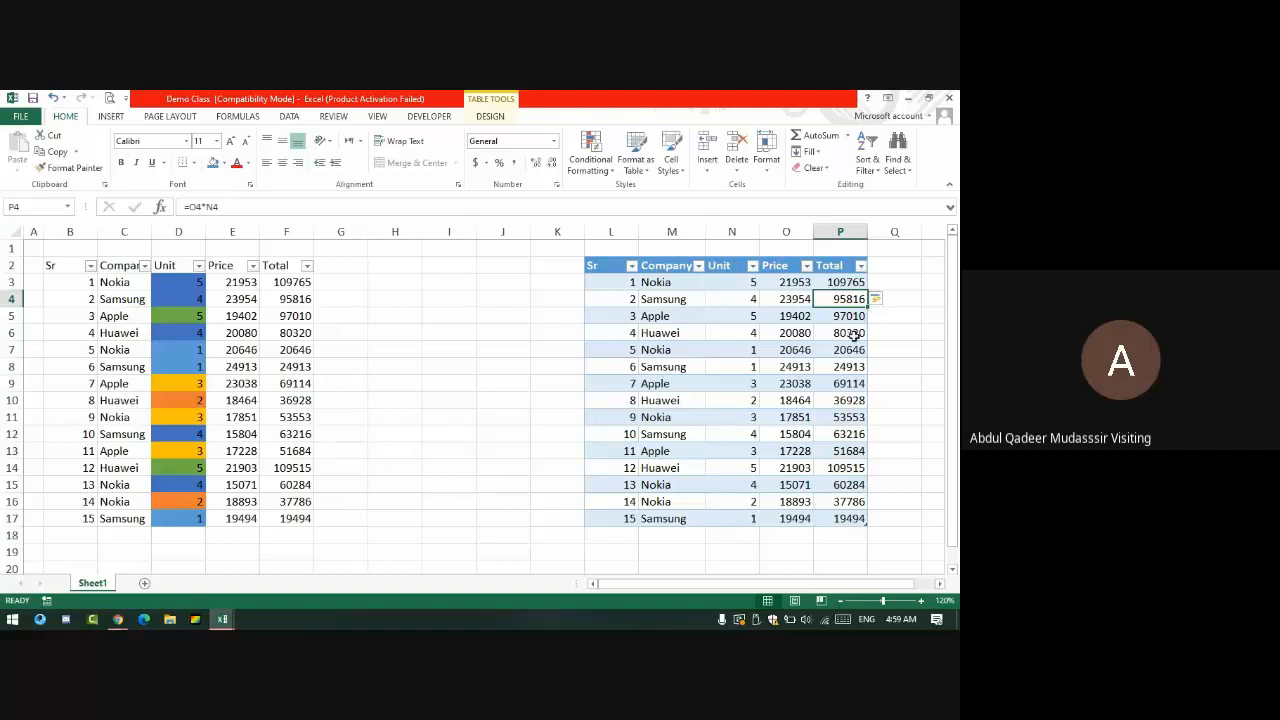
- Compare P3's formula with F3's and restore it to =O3*N3
{"action": "left_click", "coordinate": [852, 279]}
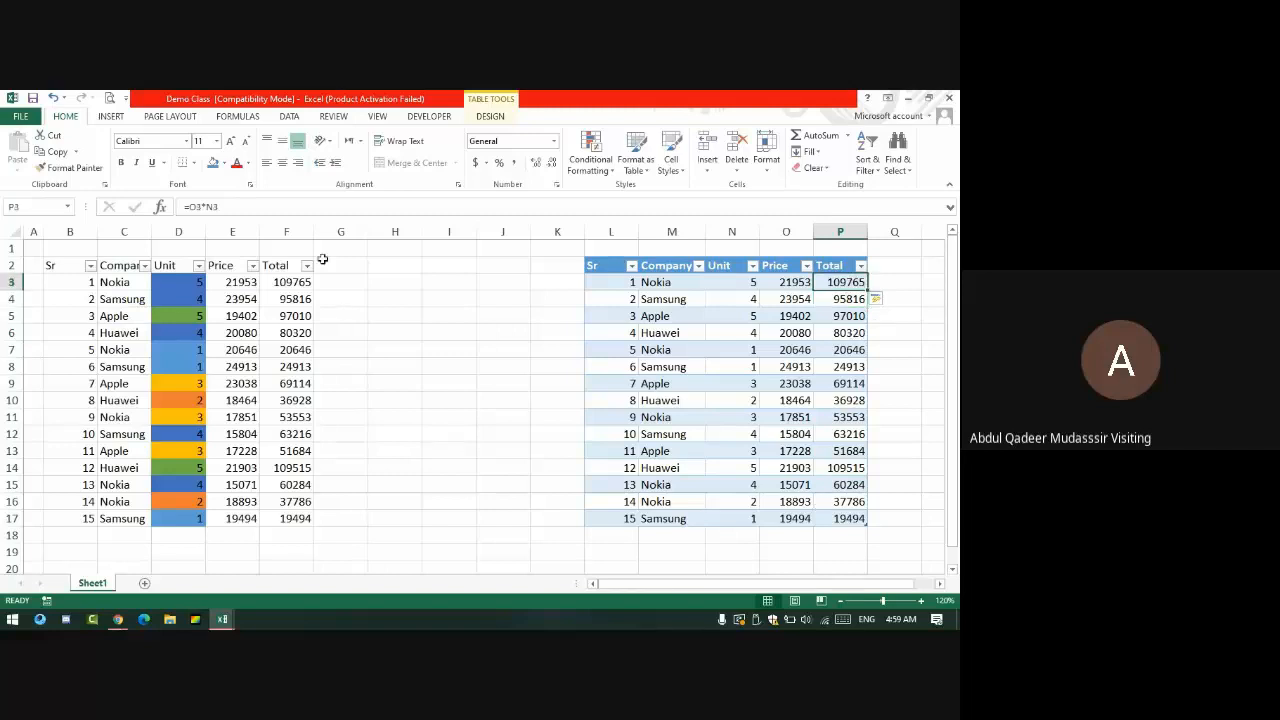
{"action": "left_click", "coordinate": [301, 287]}
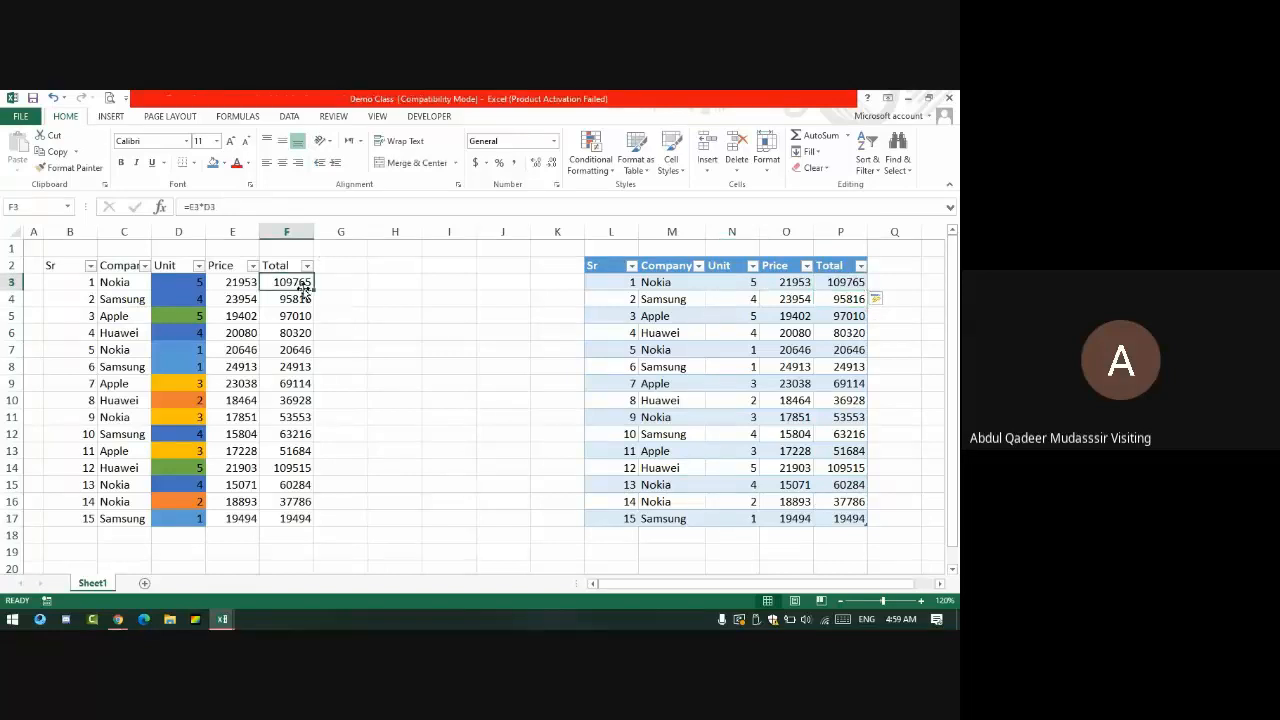
{"action": "double_click", "coordinate": [850, 282]}
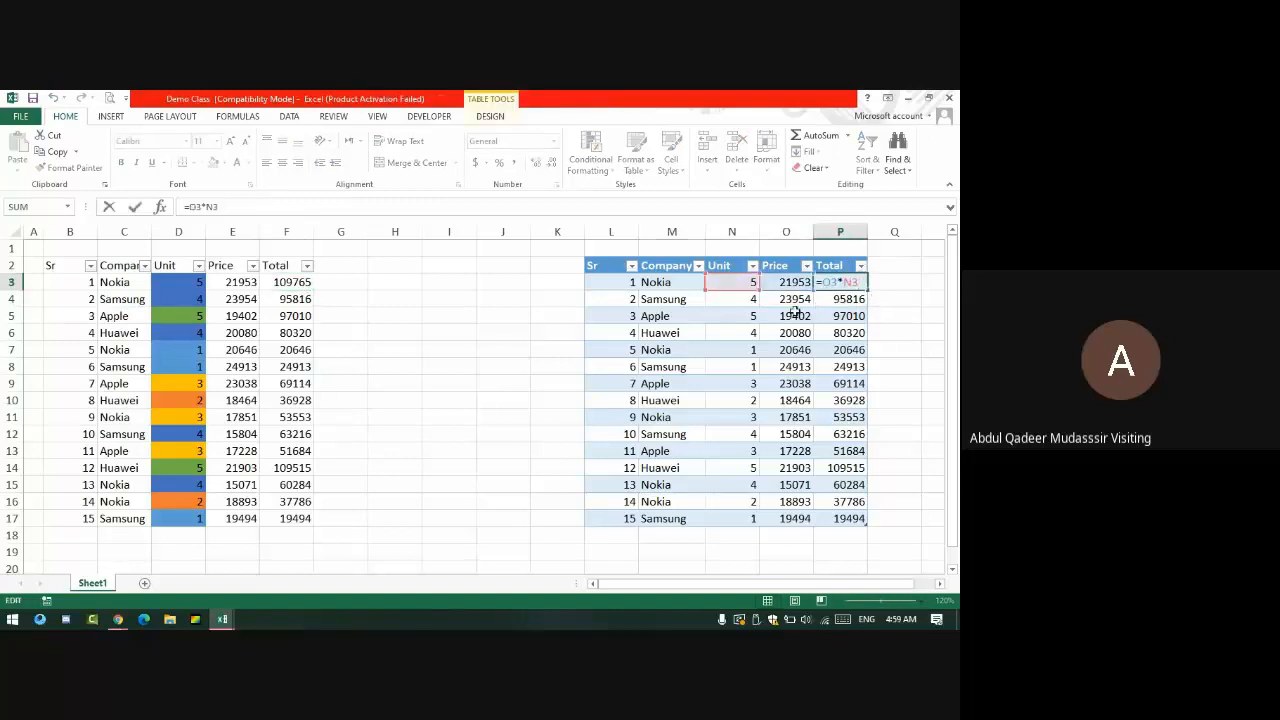
{"action": "key", "text": "BackSpace"}
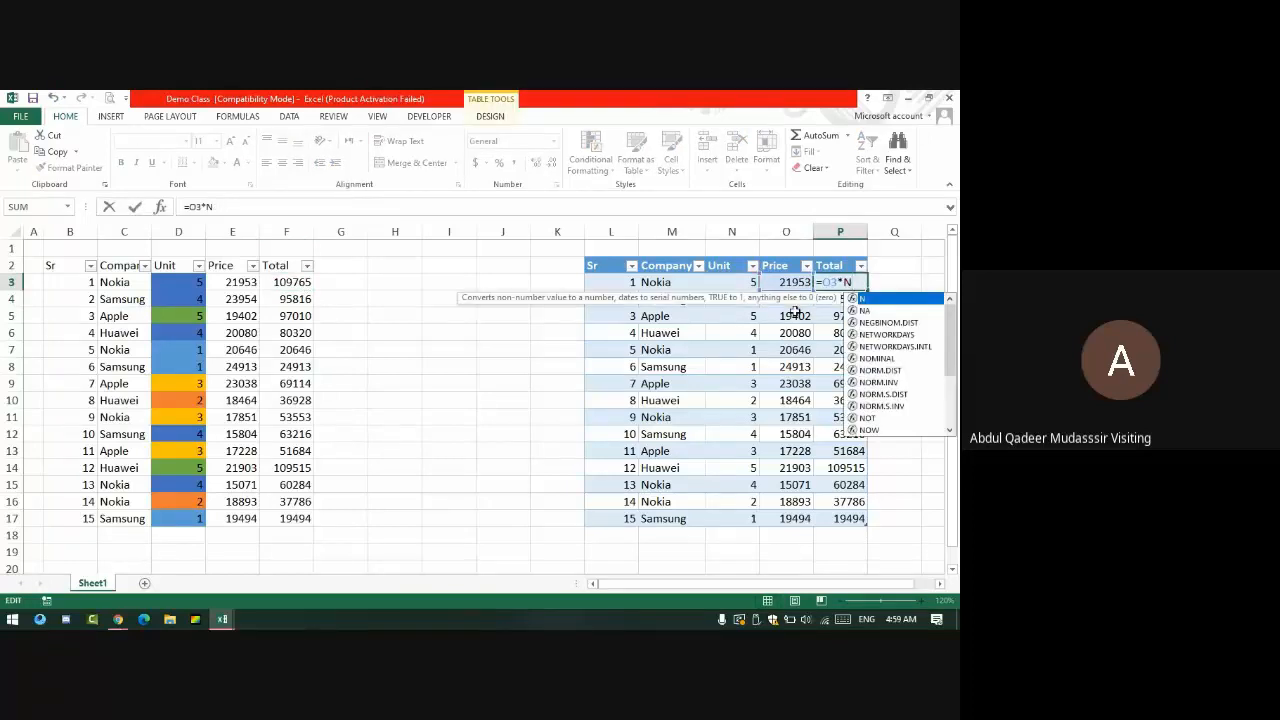
{"action": "key", "text": "Escape"}
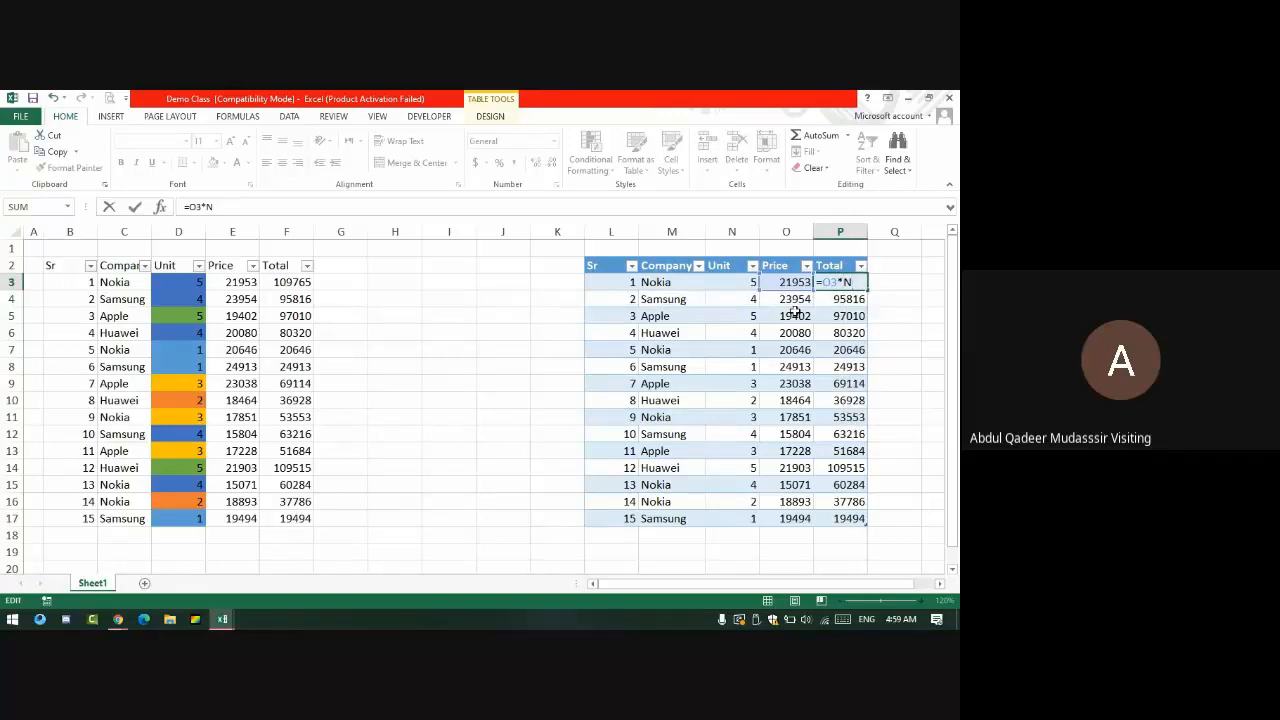
{"action": "type", "text": "3"}
{"action": "key", "text": "Return"}
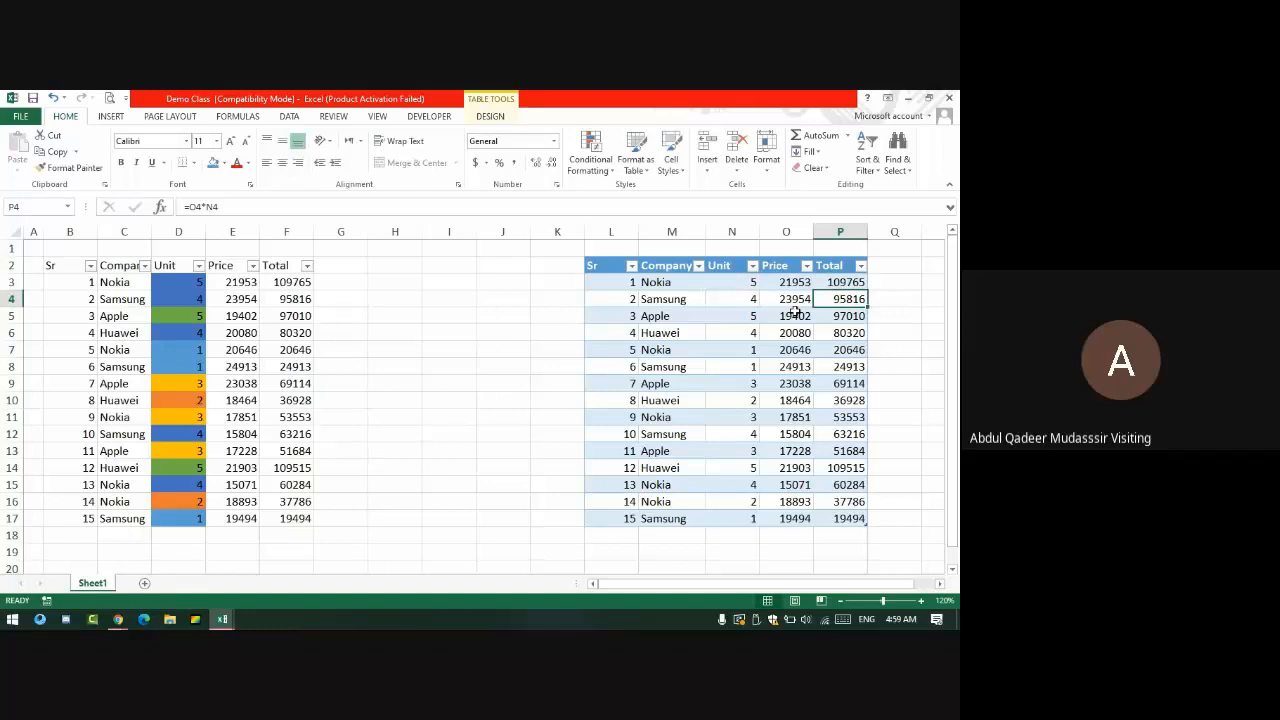
{"action": "key", "text": "Up"}
{"action": "key", "text": "Right"}
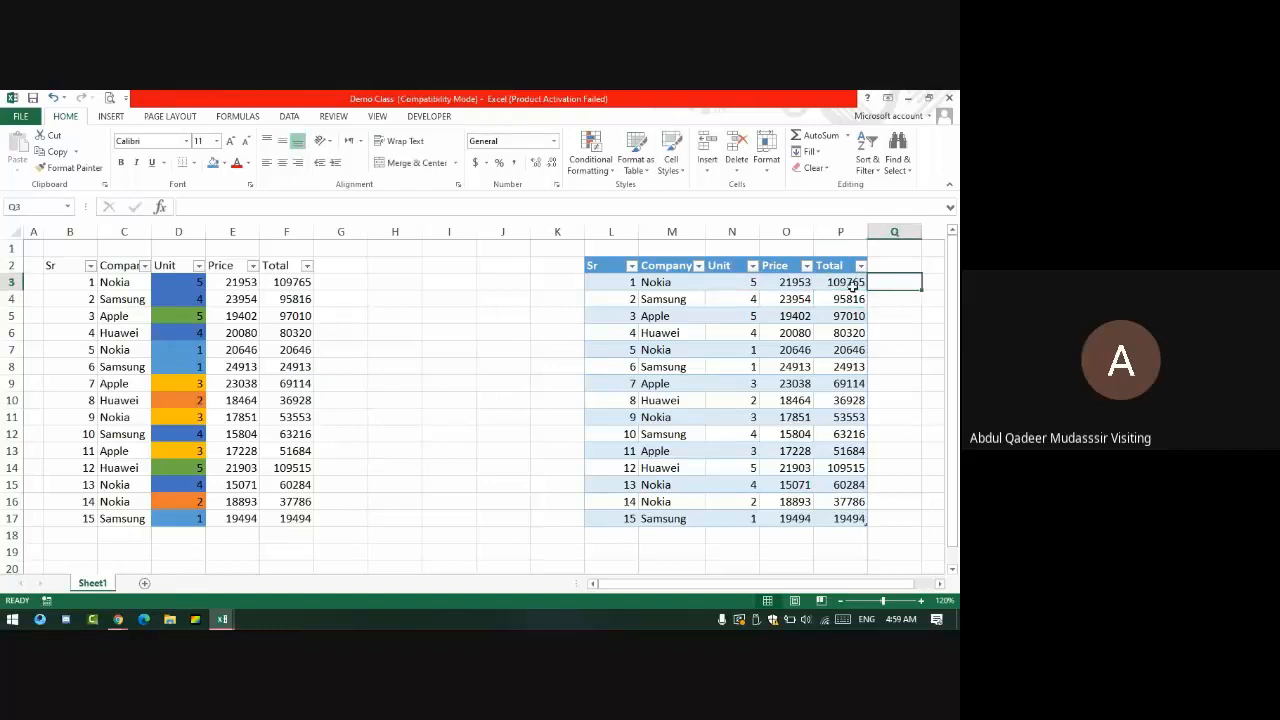
- Add an AVERAGE header in Q2 to extend Table1, then begin =AVERA in Q3
{"action": "left_click_drag", "start_coordinate": [848, 282], "coordinate": [855, 497]}
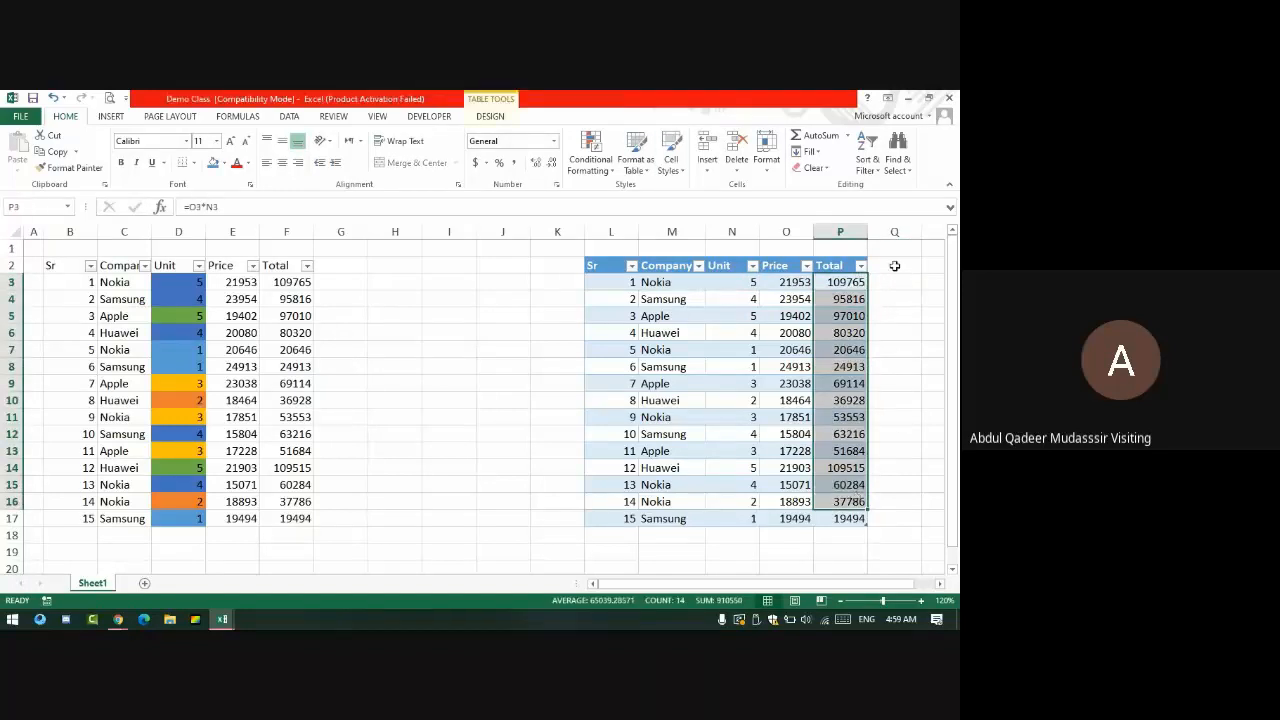
{"action": "left_click", "coordinate": [894, 266]}
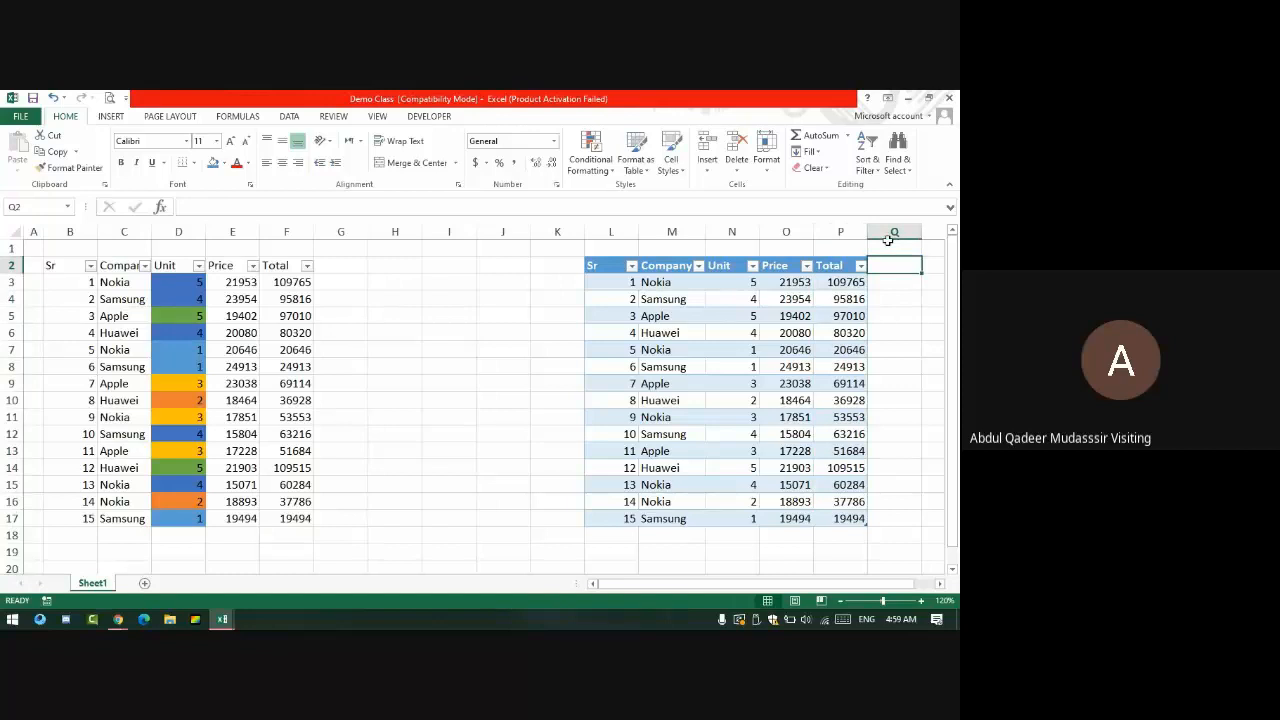
{"action": "type", "text": "AVERAGE"}
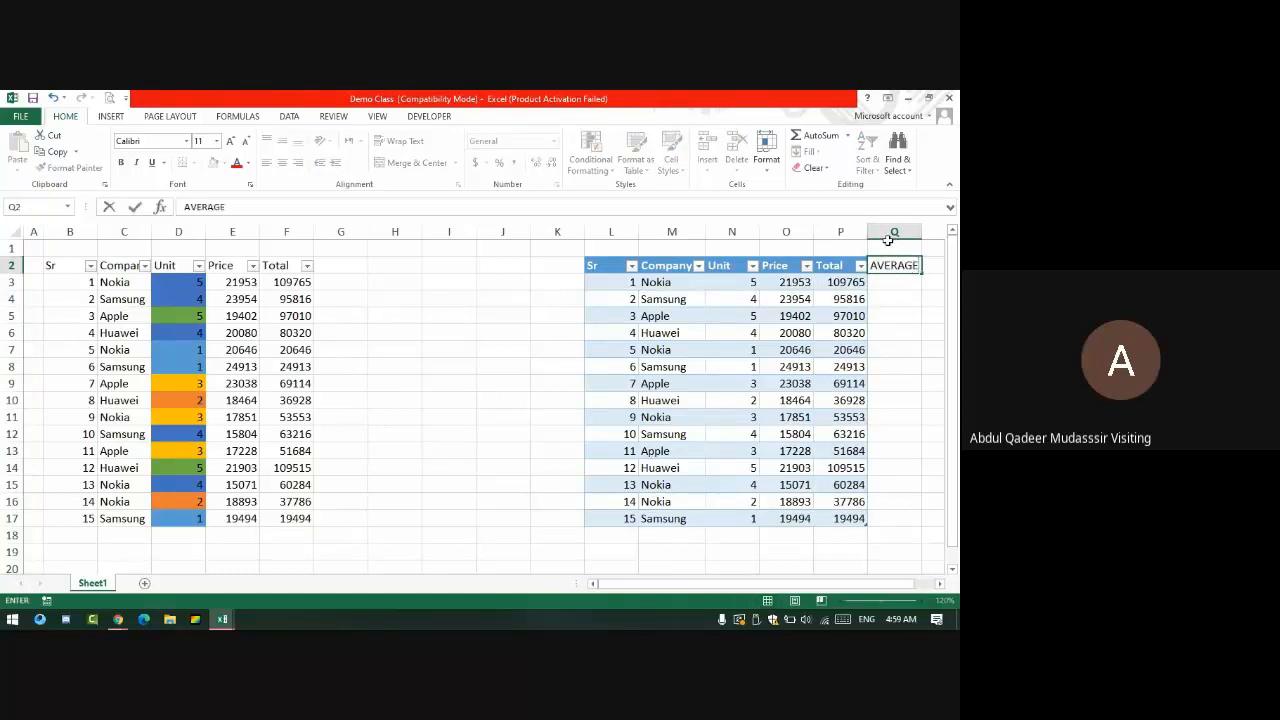
{"action": "key", "text": "Return"}
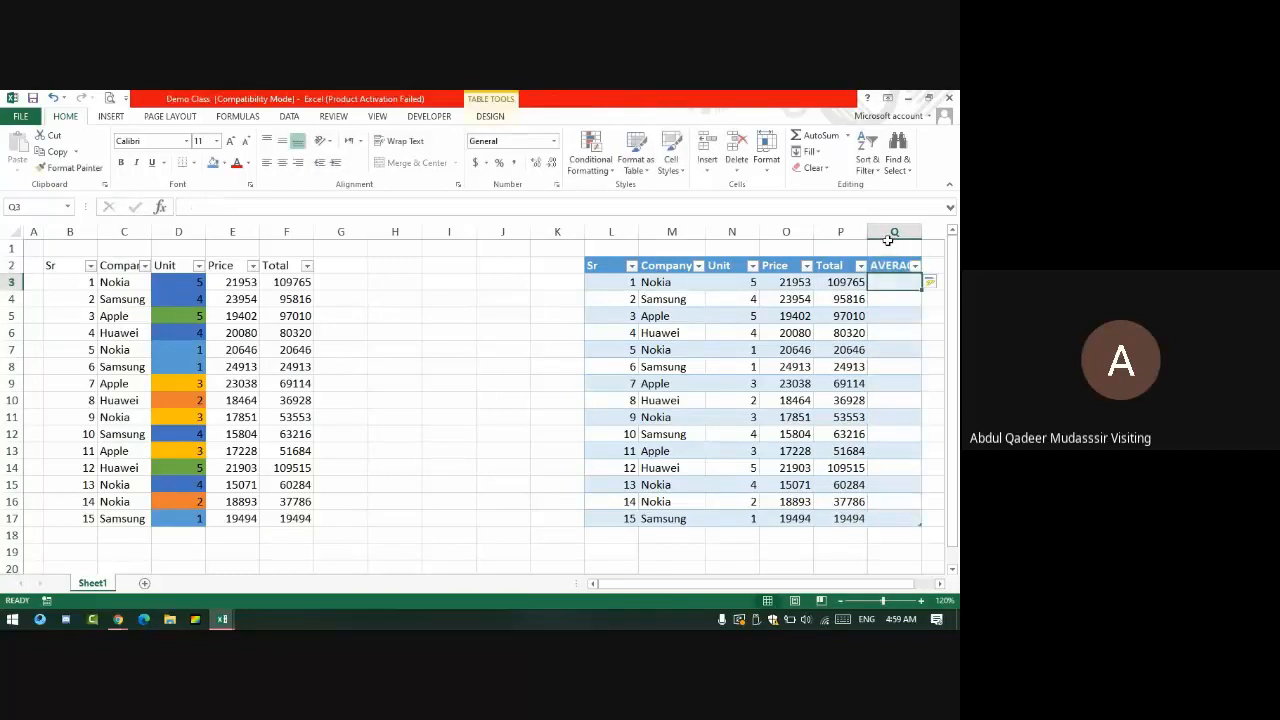
{"action": "type", "text": "="}
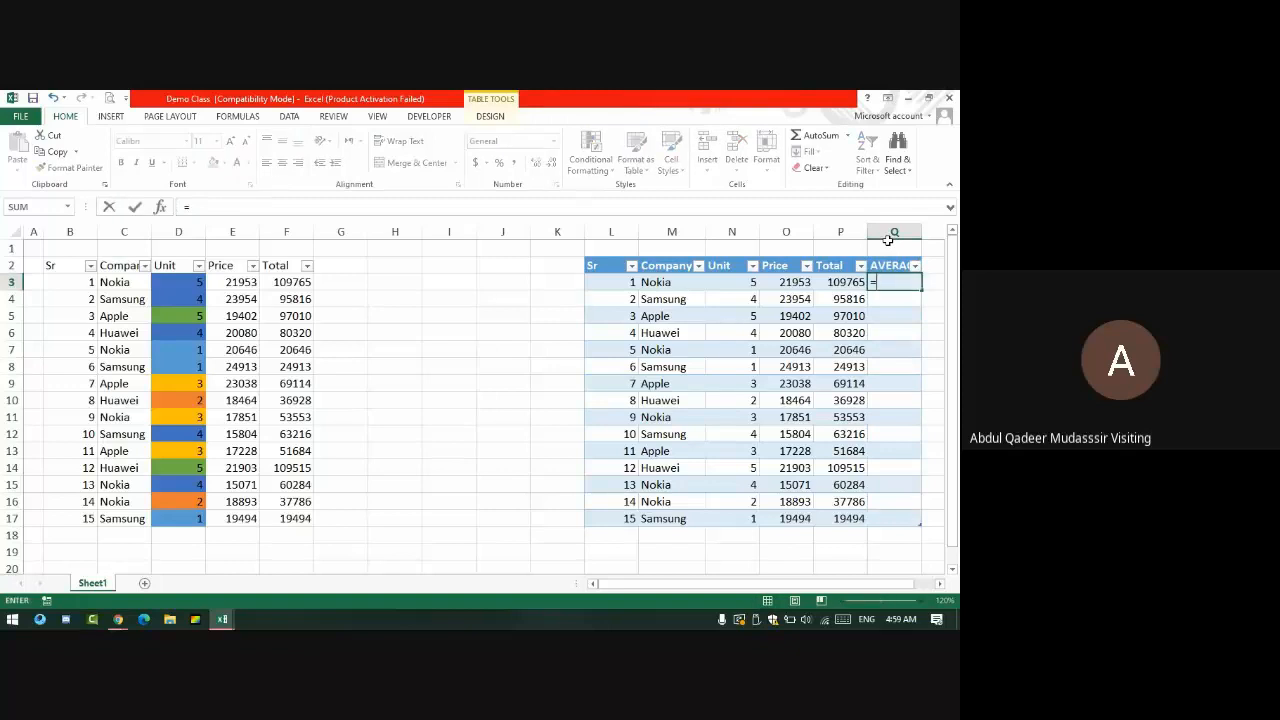
{"action": "type", "text": "AVERA"}
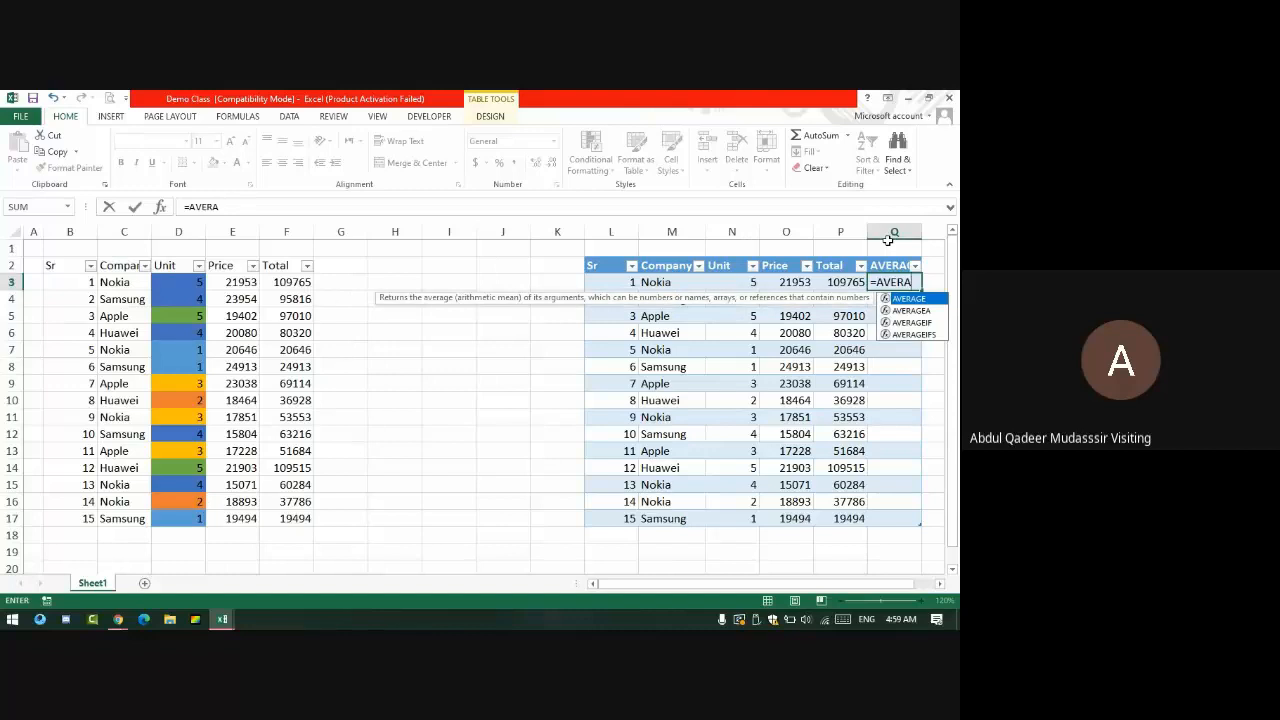
{"action": "key", "text": "BackSpace"}
{"action": "key", "text": "BackSpace"}
{"action": "key", "text": "BackSpace"}
{"action": "key", "text": "BackSpace"}
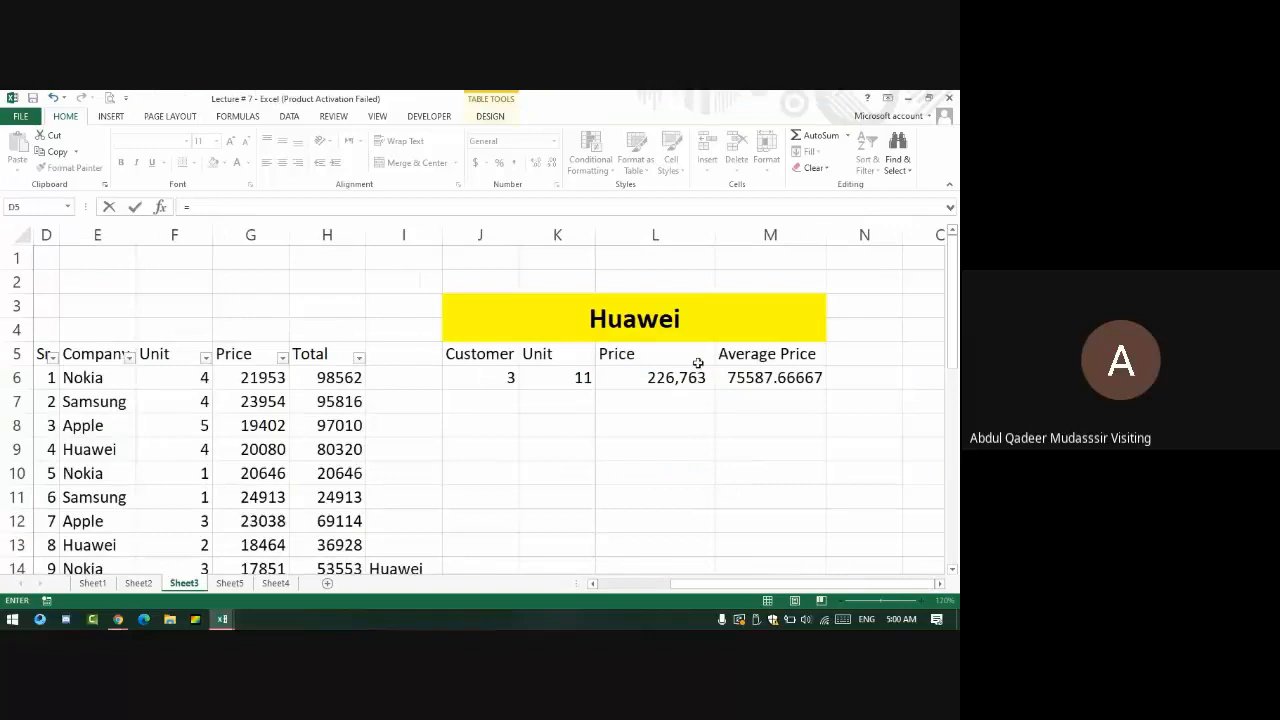
- Admit the waiting guest in Google Meet, then return to Excel and continue typing AVERAGE( in Q3
{"action": "key", "text": "alt+Tab"}
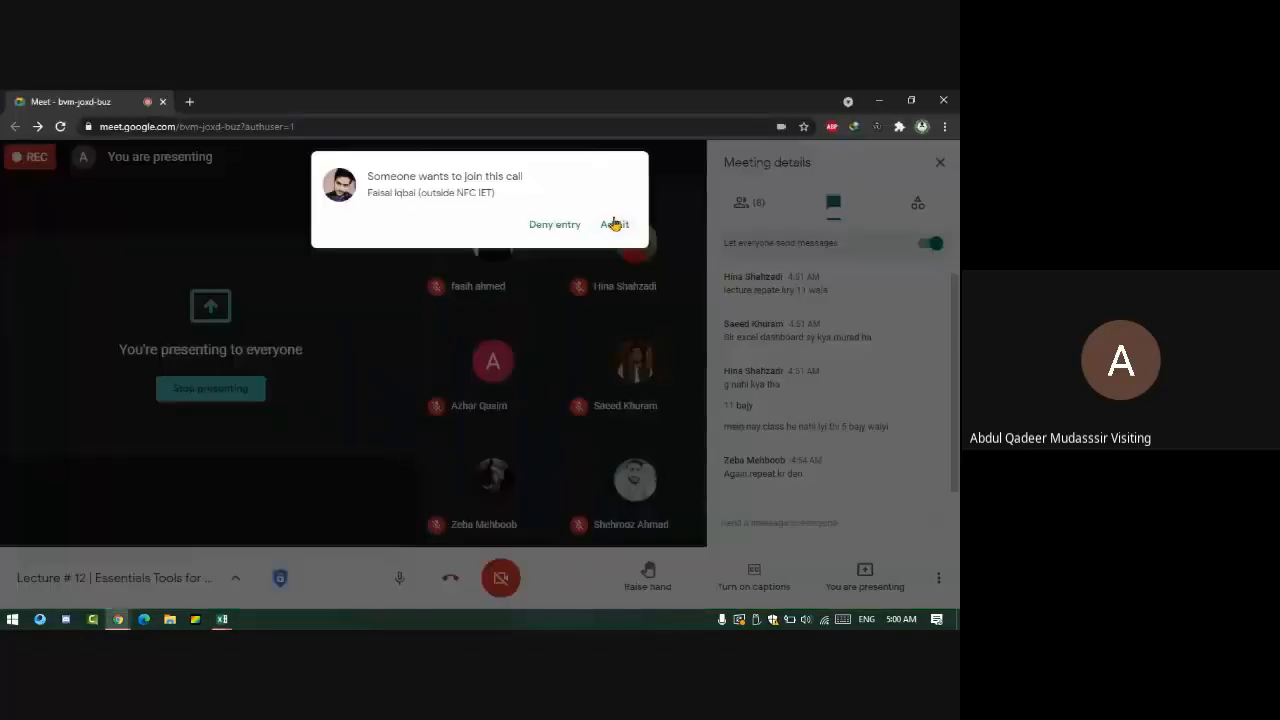
{"action": "left_click", "coordinate": [614, 224]}
{"action": "key", "text": "alt+Tab"}
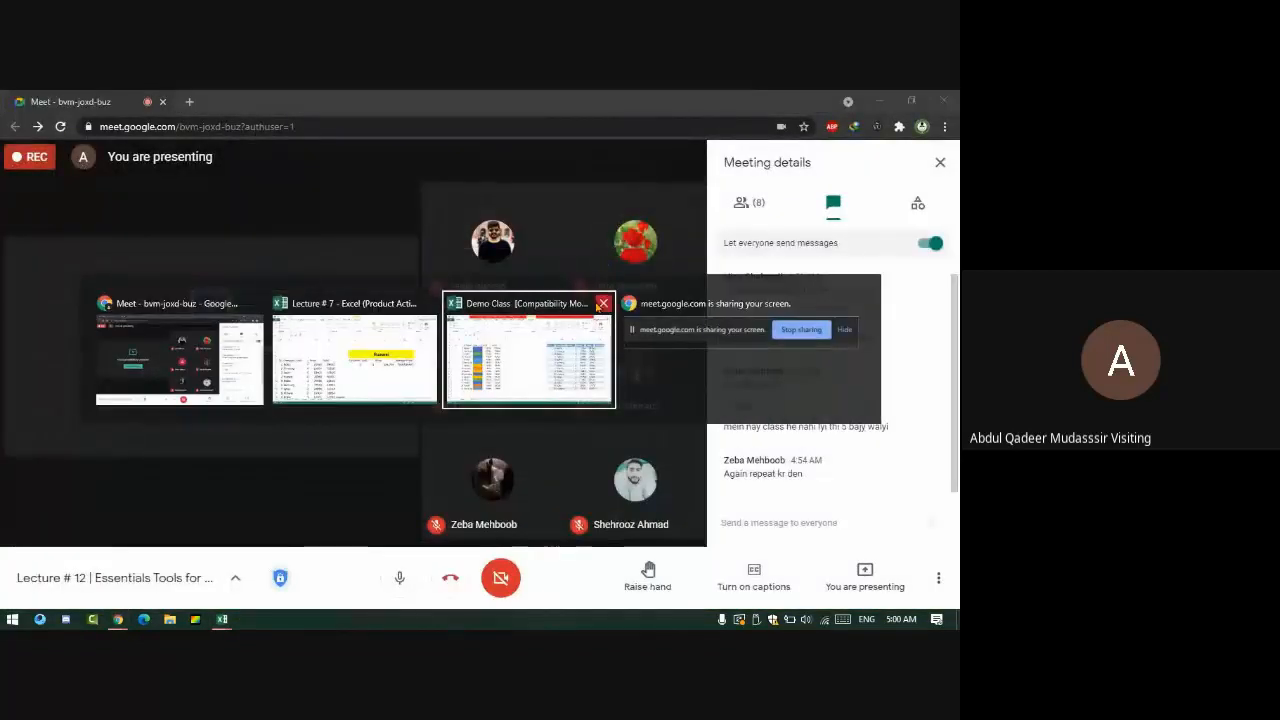
{"action": "left_click", "coordinate": [595, 312]}
{"action": "type", "text": "AV"}
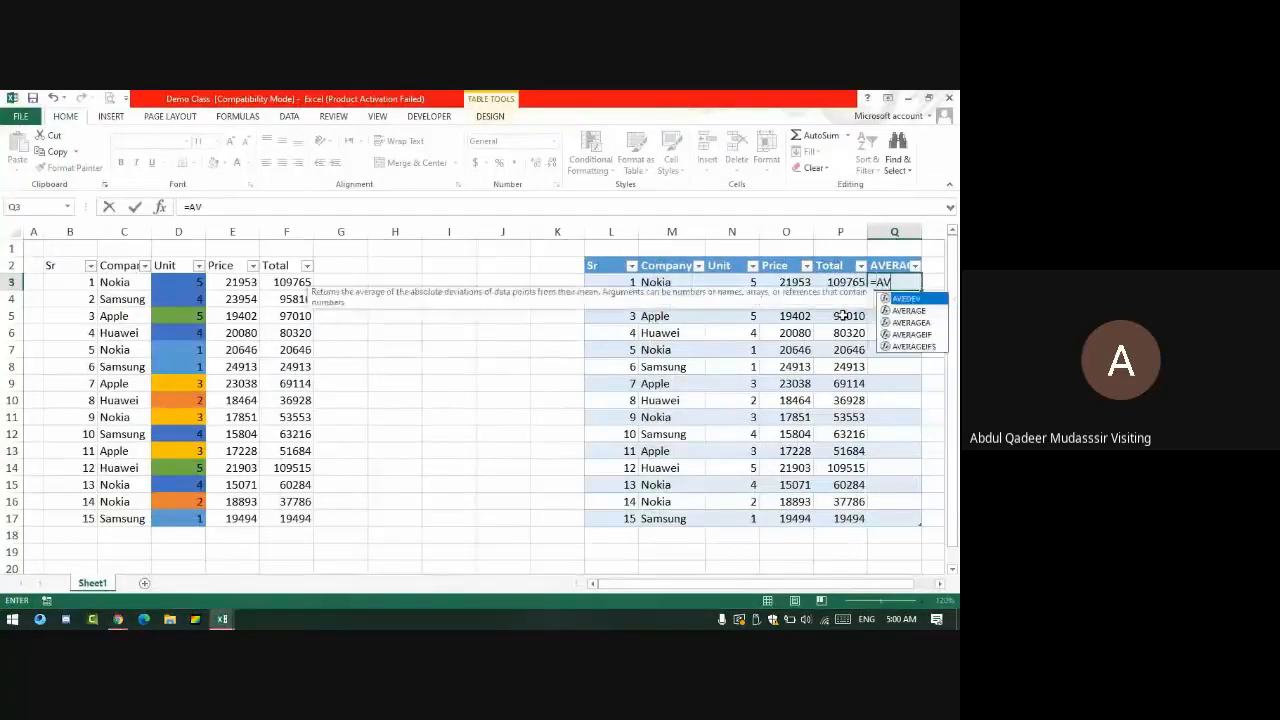
{"action": "type", "text": "ERAGE("}
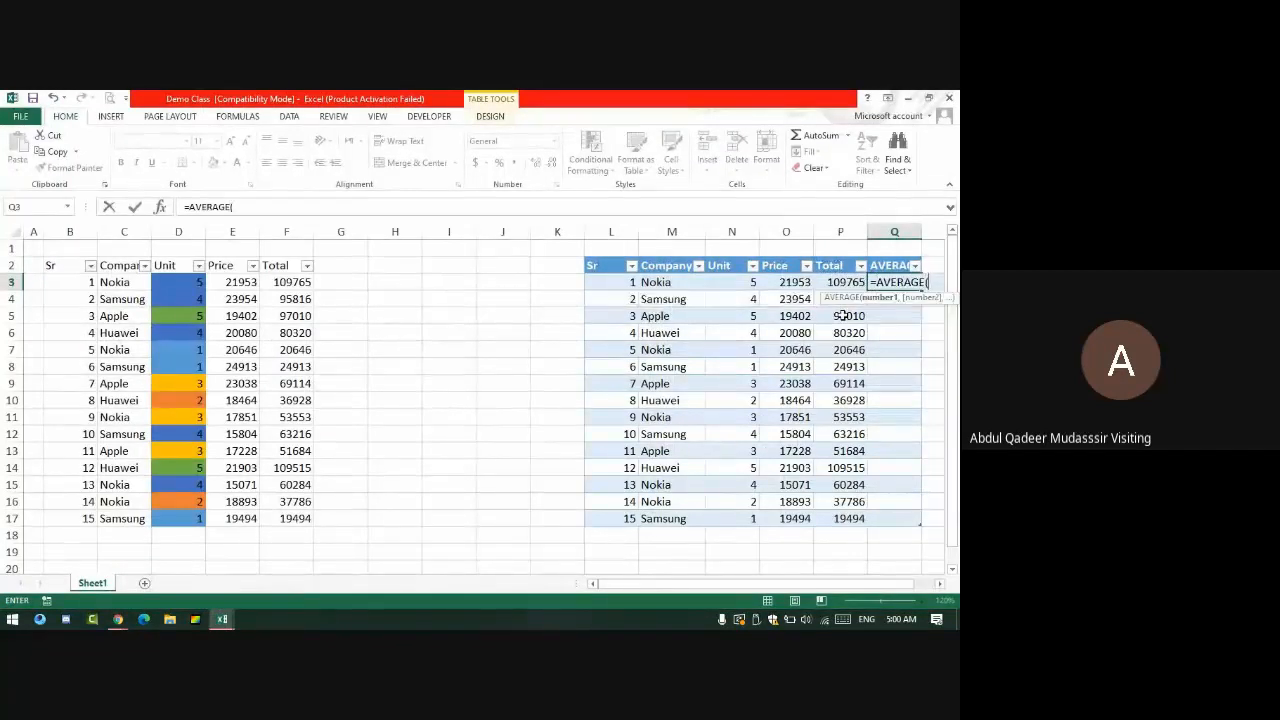
- Complete Q3 as =AVERAGE(P3,N3), filling the AVERAGE column down to Q17
{"action": "left_click", "coordinate": [846, 282]}
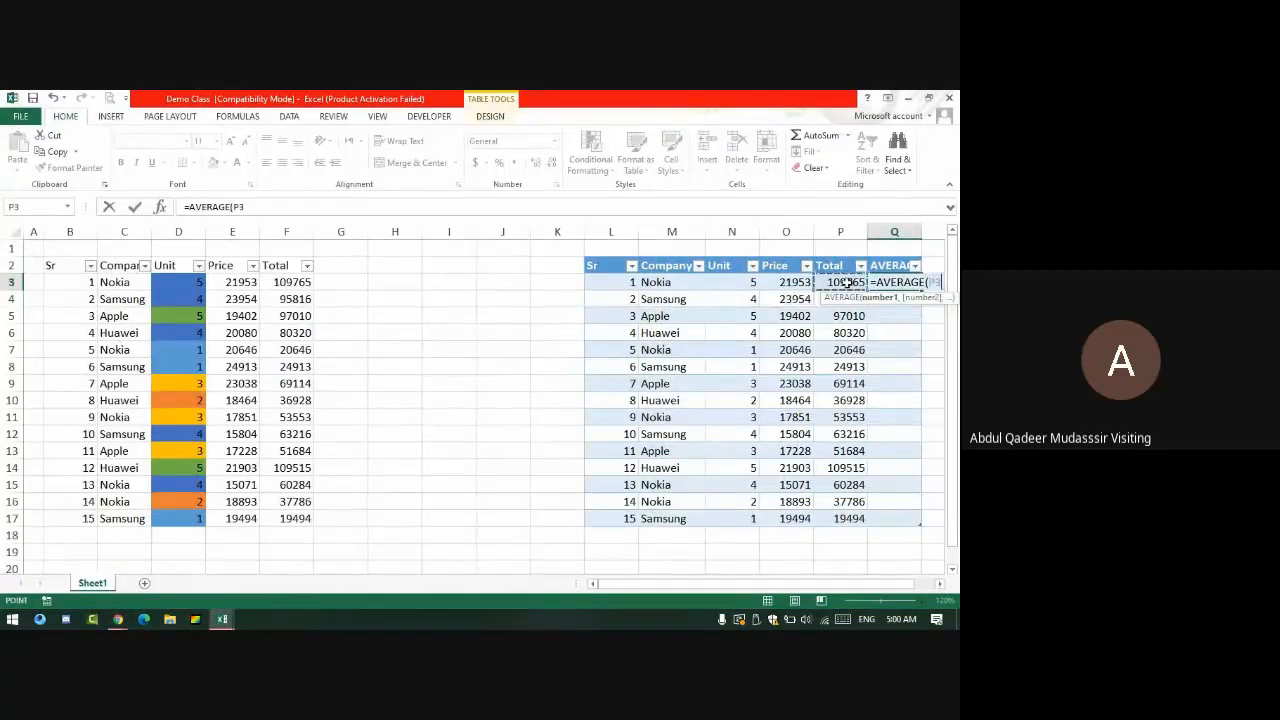
{"action": "type", "text": ","}
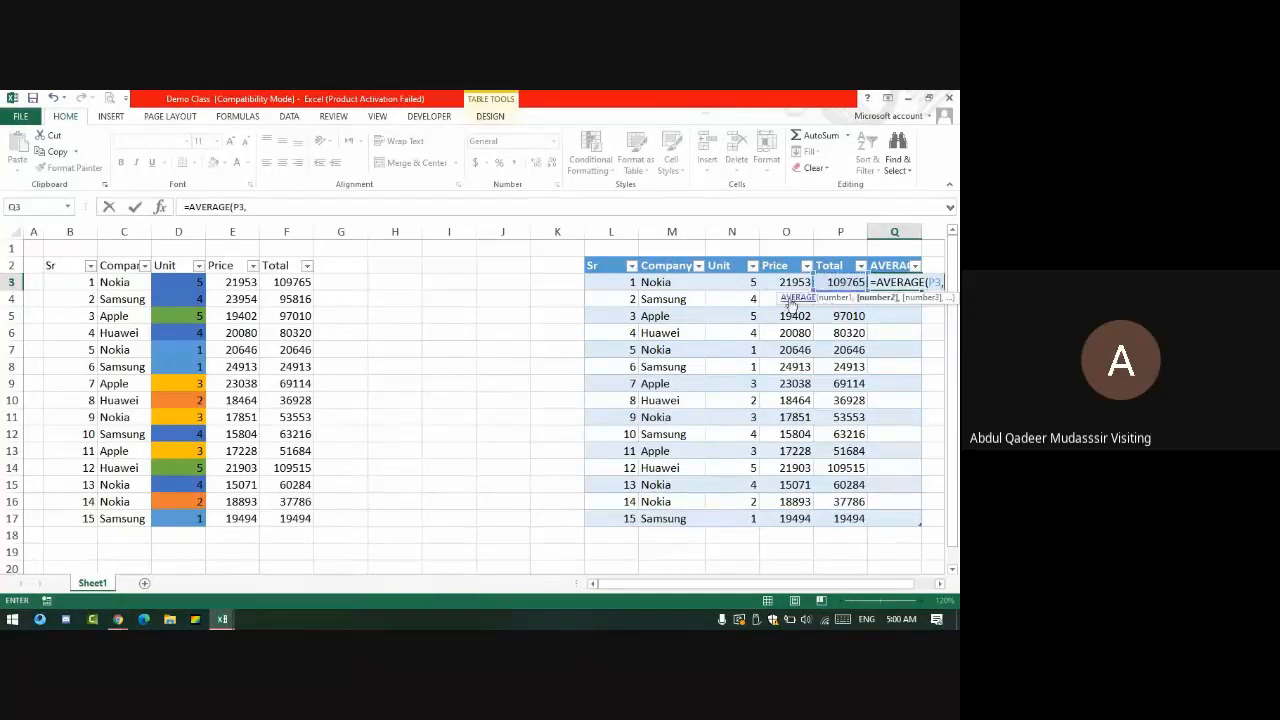
{"action": "left_click", "coordinate": [745, 284]}
{"action": "key", "text": "Return"}
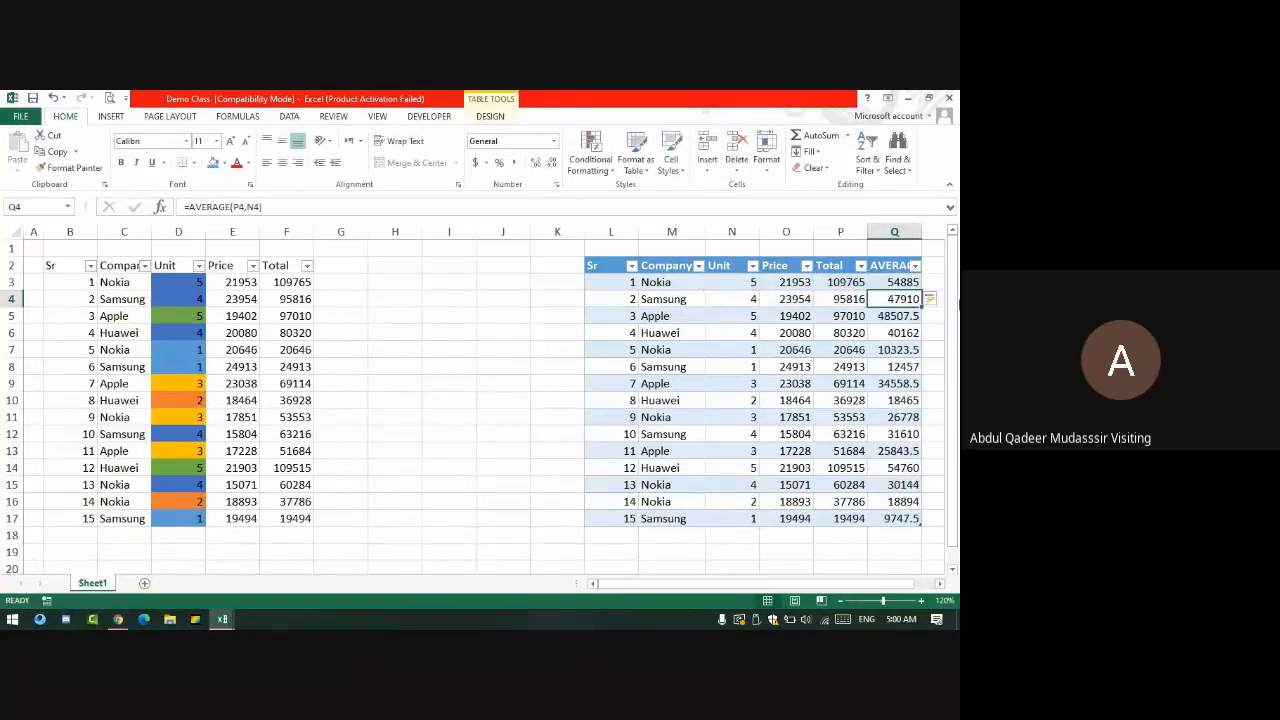
- Admit another waiting participant in Meet, then check Q3 and select K3 in Excel
{"action": "key", "text": "alt+Tab"}
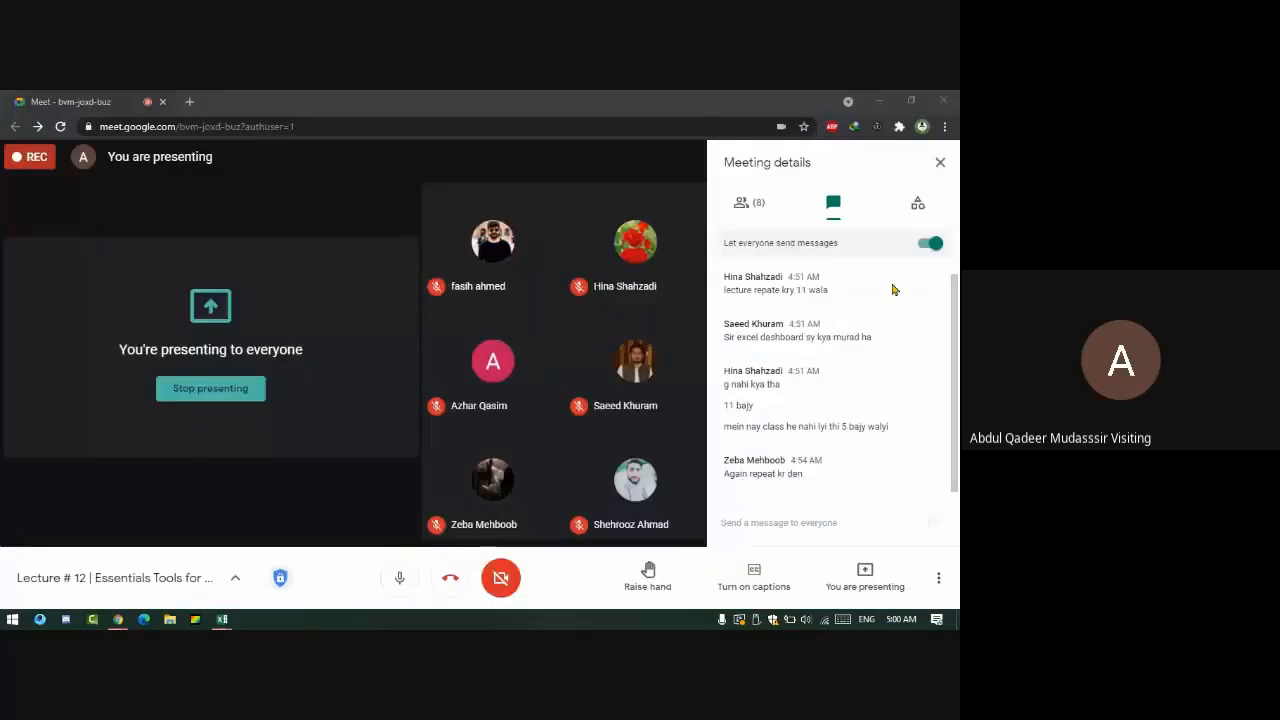
{"action": "left_click", "coordinate": [612, 225]}
{"action": "key", "text": "alt+Tab"}
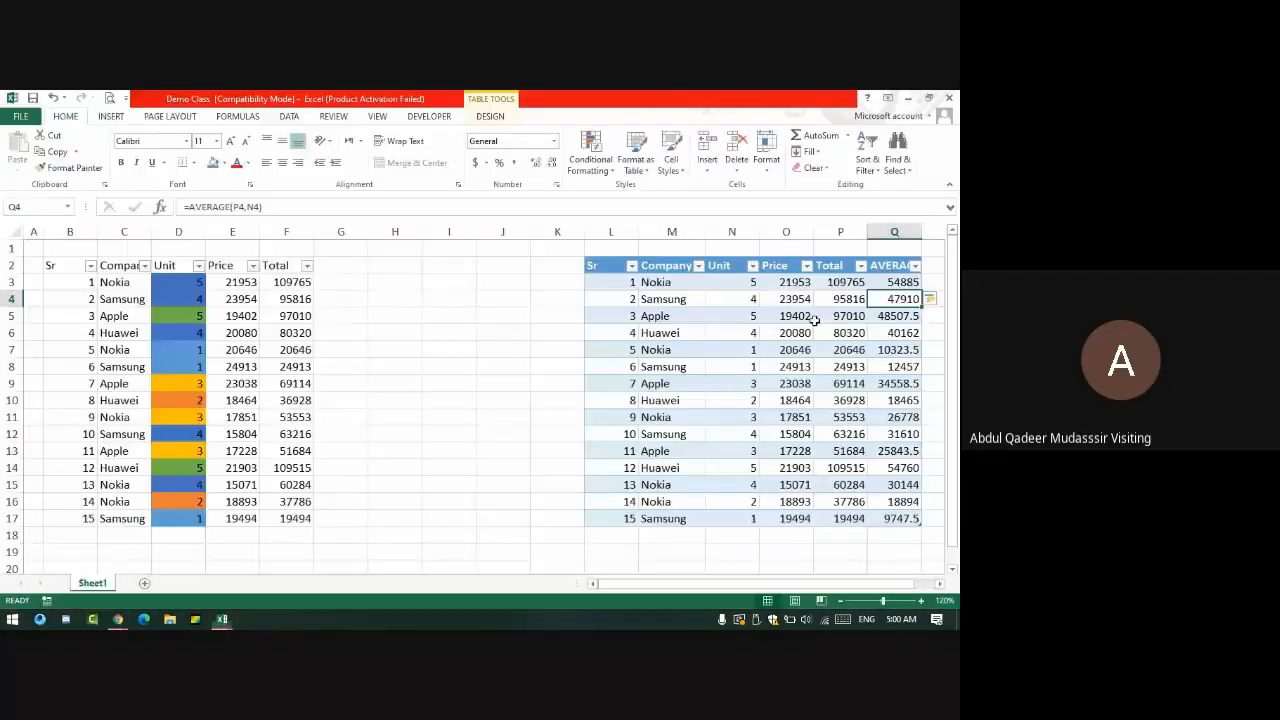
{"action": "left_click", "coordinate": [893, 281]}
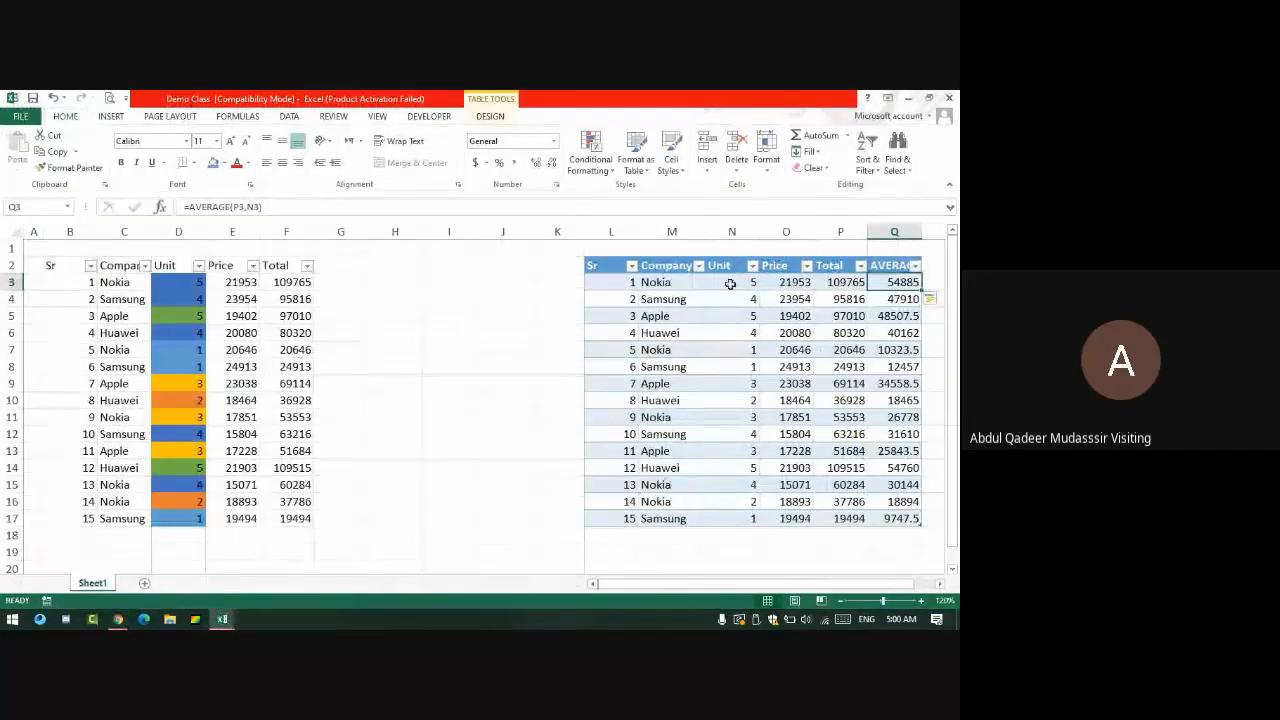
{"action": "left_click", "coordinate": [541, 290]}
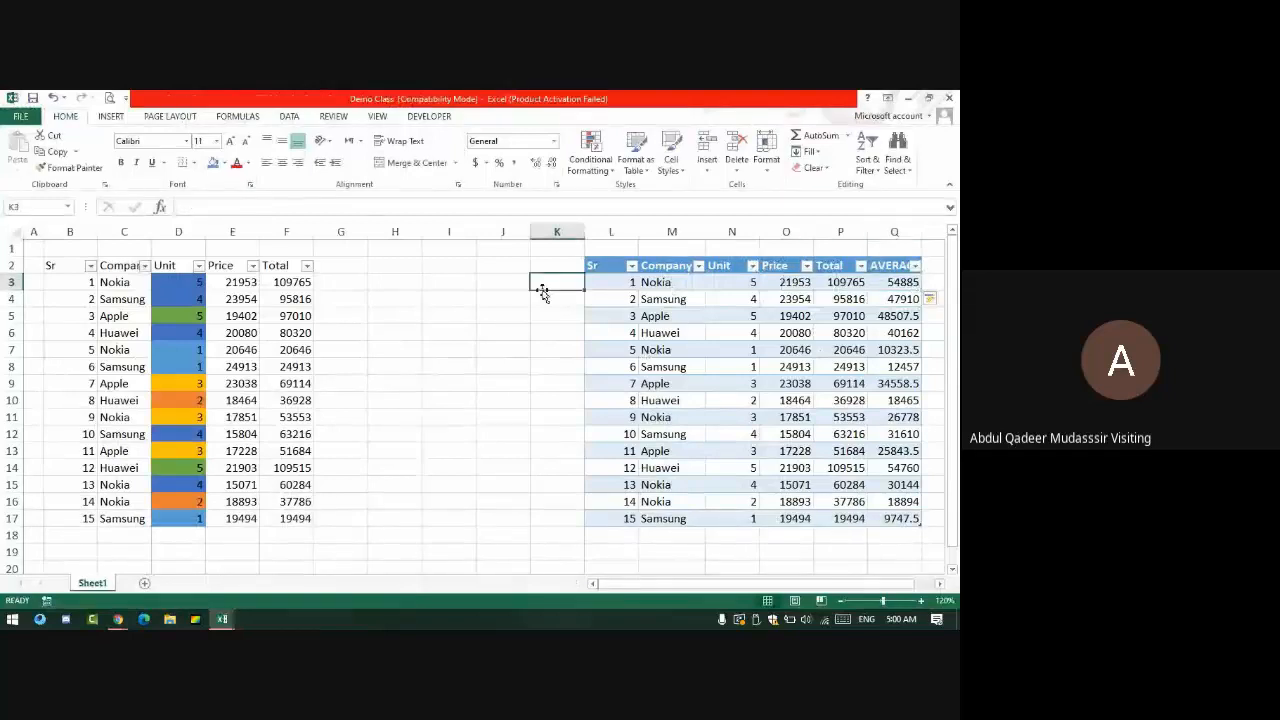
- Enter =P3/N3 in K3 to divide the first row's Total by its Unit
{"action": "type", "text": "=0"}
{"action": "key", "text": "Right"}
{"action": "key", "text": "Right"}
{"action": "key", "text": "Right"}
{"action": "key", "text": "Right"}
{"action": "key", "text": "Right"}
{"action": "key", "text": "Right"}
{"action": "key", "text": "Right"}
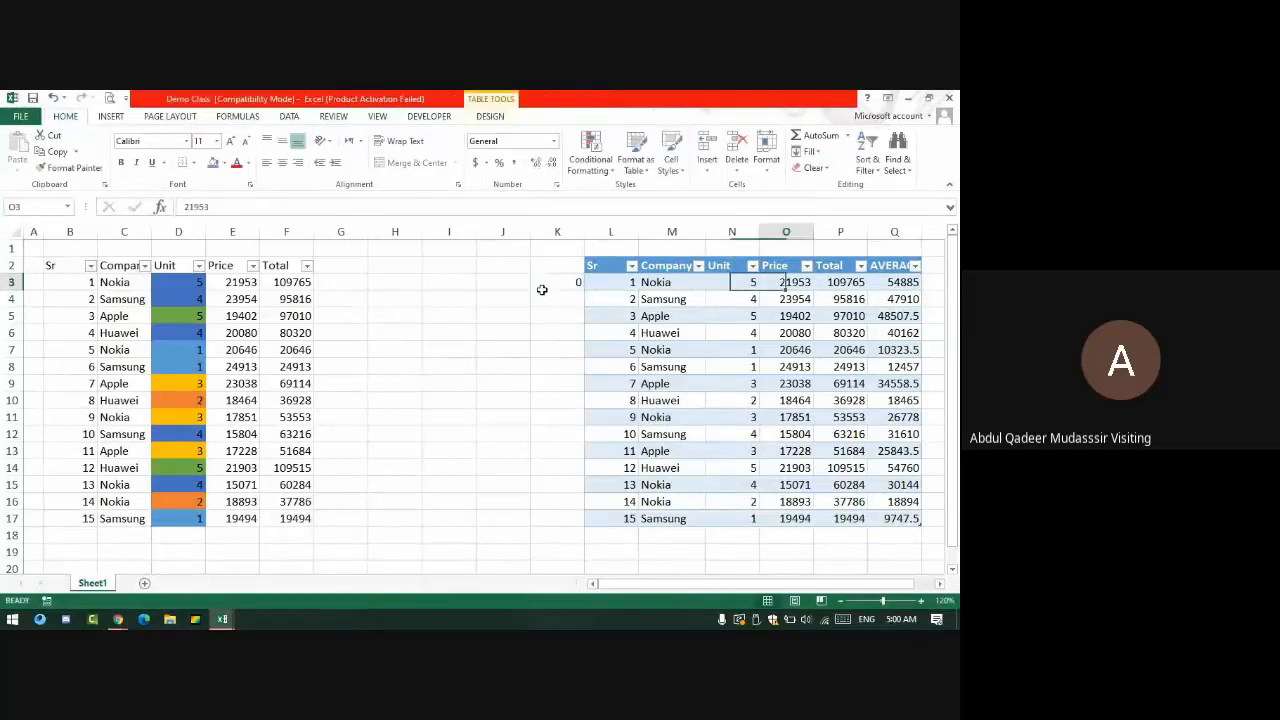
{"action": "key", "text": "Left"}
{"action": "key", "text": "Left"}
{"action": "key", "text": "Left"}
{"action": "key", "text": "Left"}
{"action": "key", "text": "Left"}
{"action": "key", "text": "Left"}
{"action": "key", "text": "Left"}
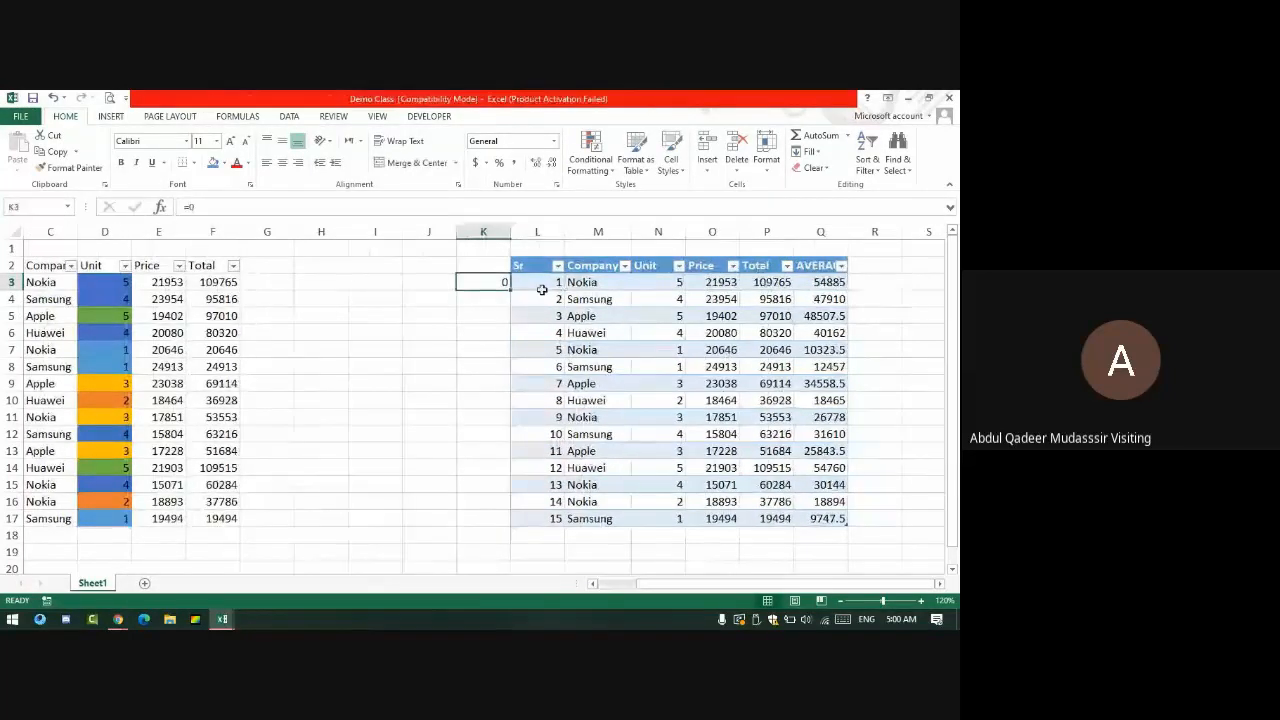
{"action": "key", "text": "F2"}
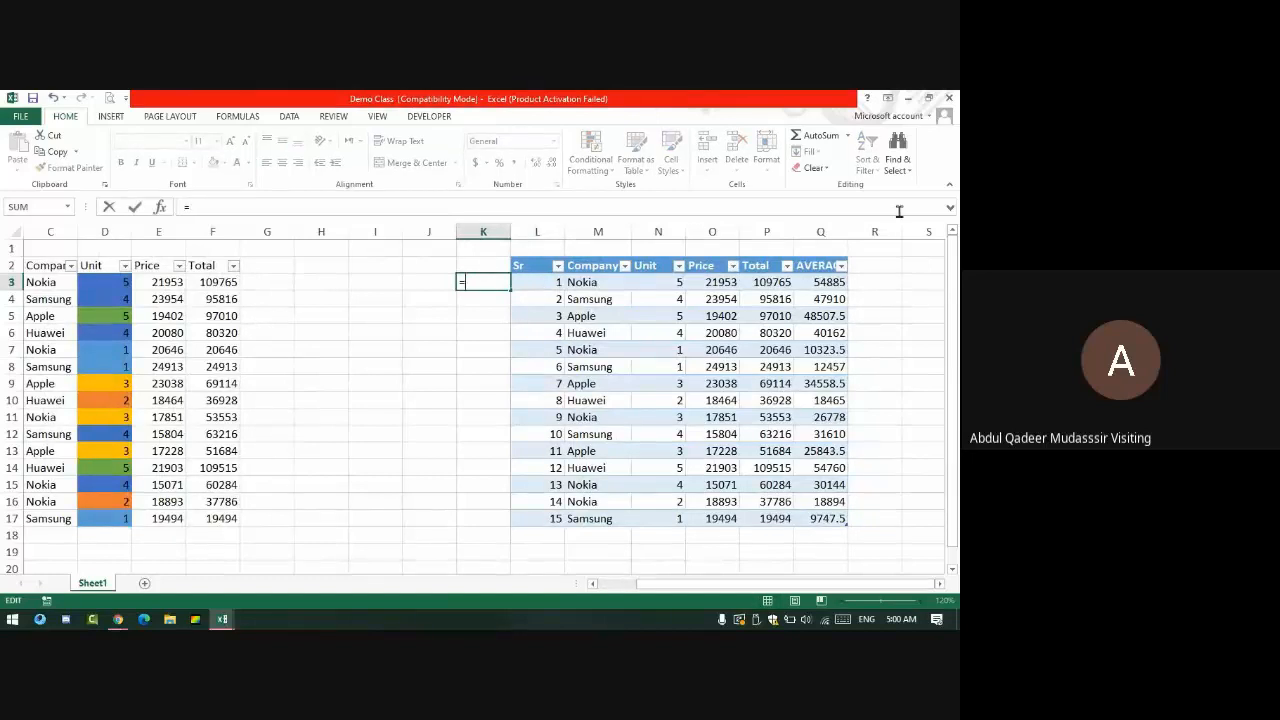
{"action": "left_click", "coordinate": [785, 276]}
{"action": "type", "text": "/"}
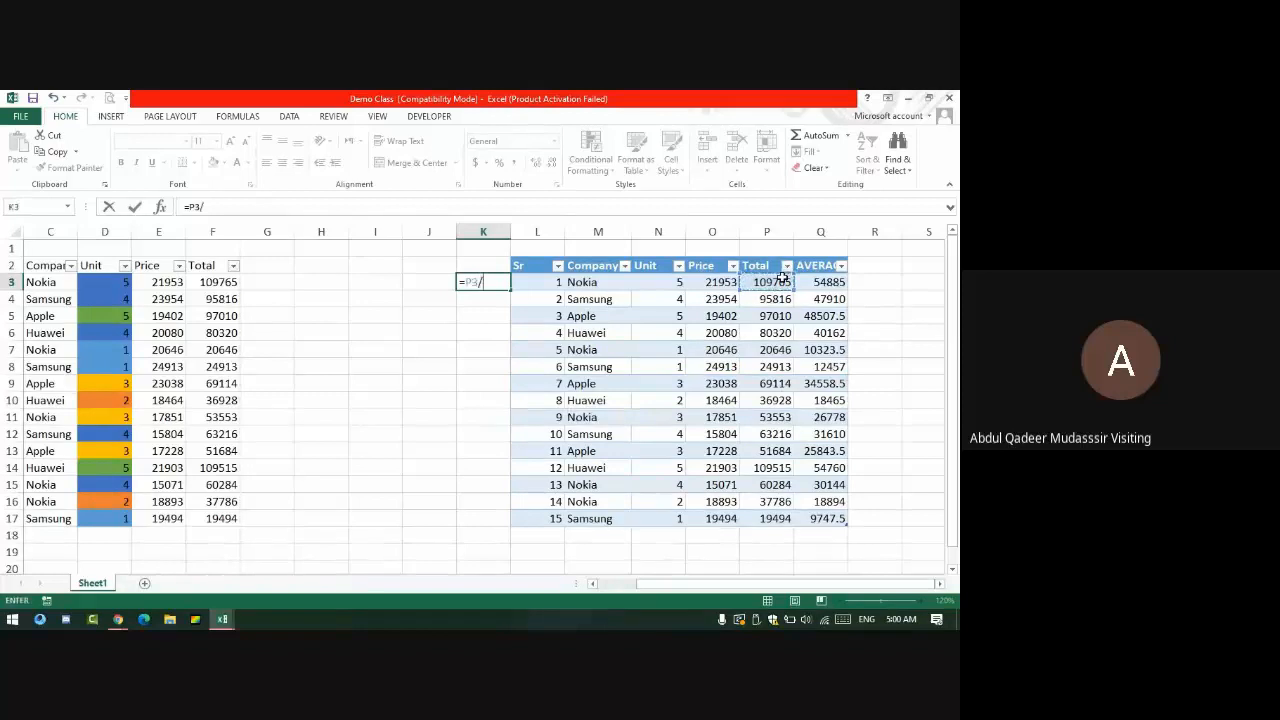
{"action": "key", "text": "Left"}
{"action": "key", "text": "Left"}
{"action": "key", "text": "Right"}
{"action": "key", "text": "Right"}
{"action": "key", "text": "Right"}
{"action": "key", "text": "Right"}
{"action": "key", "text": "Right"}
{"action": "key", "text": "Right"}
{"action": "key", "text": "Right"}
{"action": "key", "text": "Left"}
{"action": "key", "text": "Left"}
{"action": "key", "text": "shift+Return"}
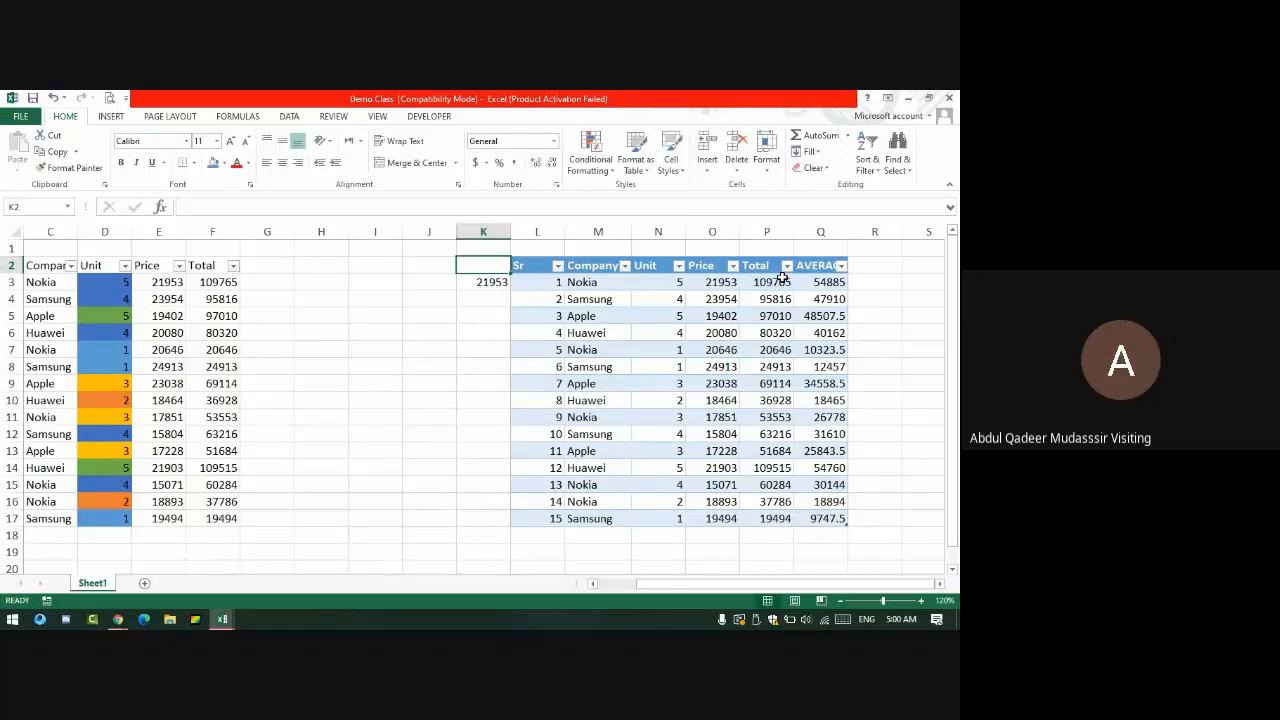
- Return to K3 to check its formula, then admit the next participant in Meet
{"action": "key", "text": "Right"}
{"action": "key", "text": "Left"}
{"action": "key", "text": "Down"}
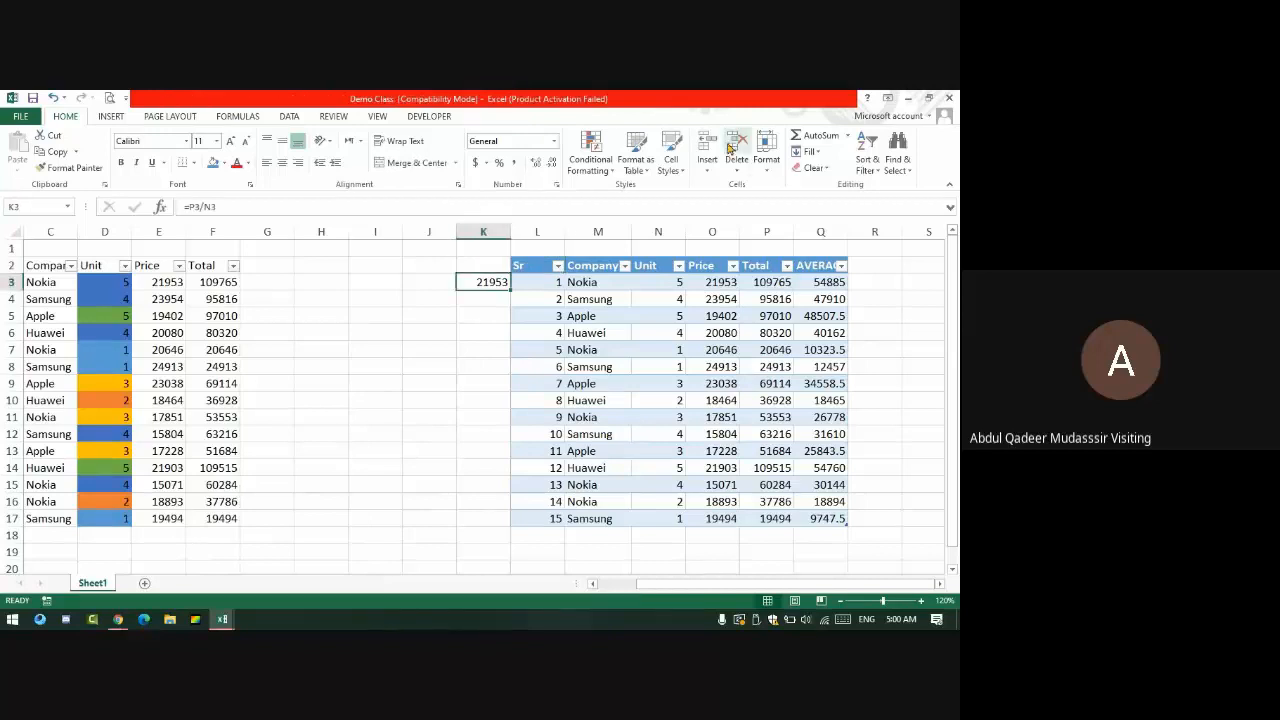
{"action": "key", "text": "alt+Tab"}
{"action": "left_click", "coordinate": [607, 228]}
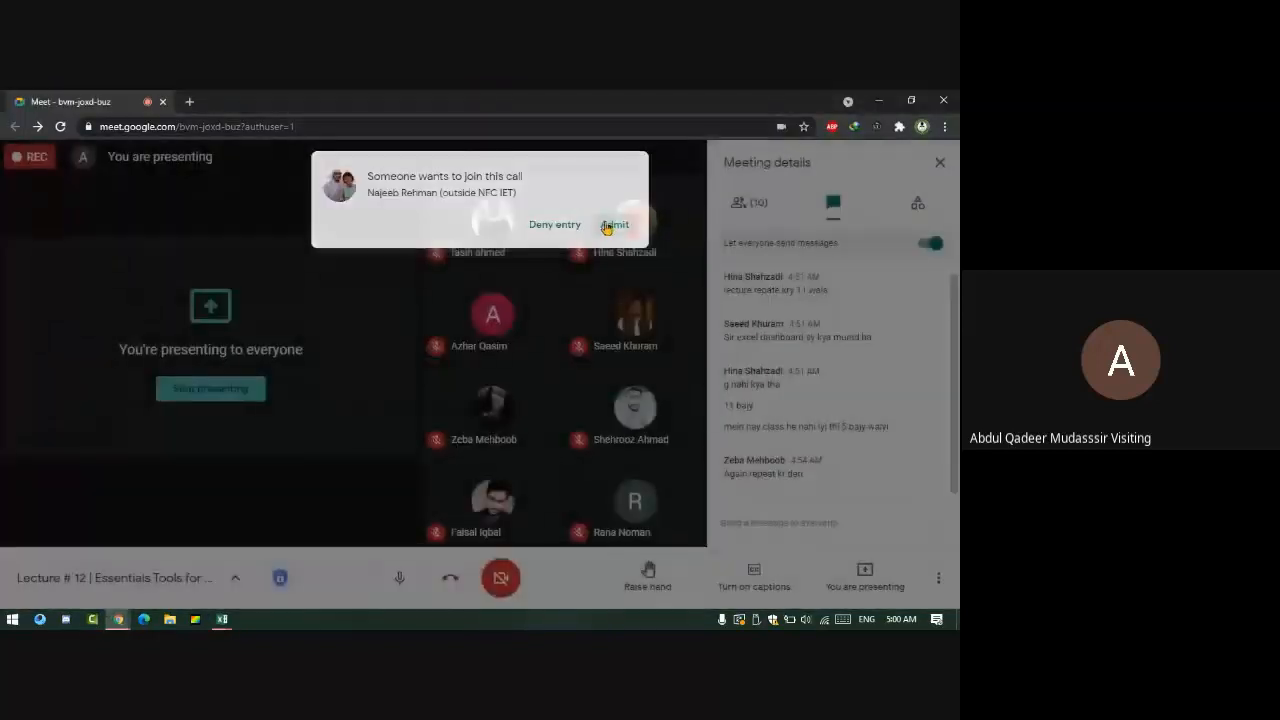
- Check the row 3 average in Excel, admit one more waiting participant, and switch back
{"action": "key", "text": "alt+Tab"}
{"action": "left_click", "coordinate": [820, 282]}
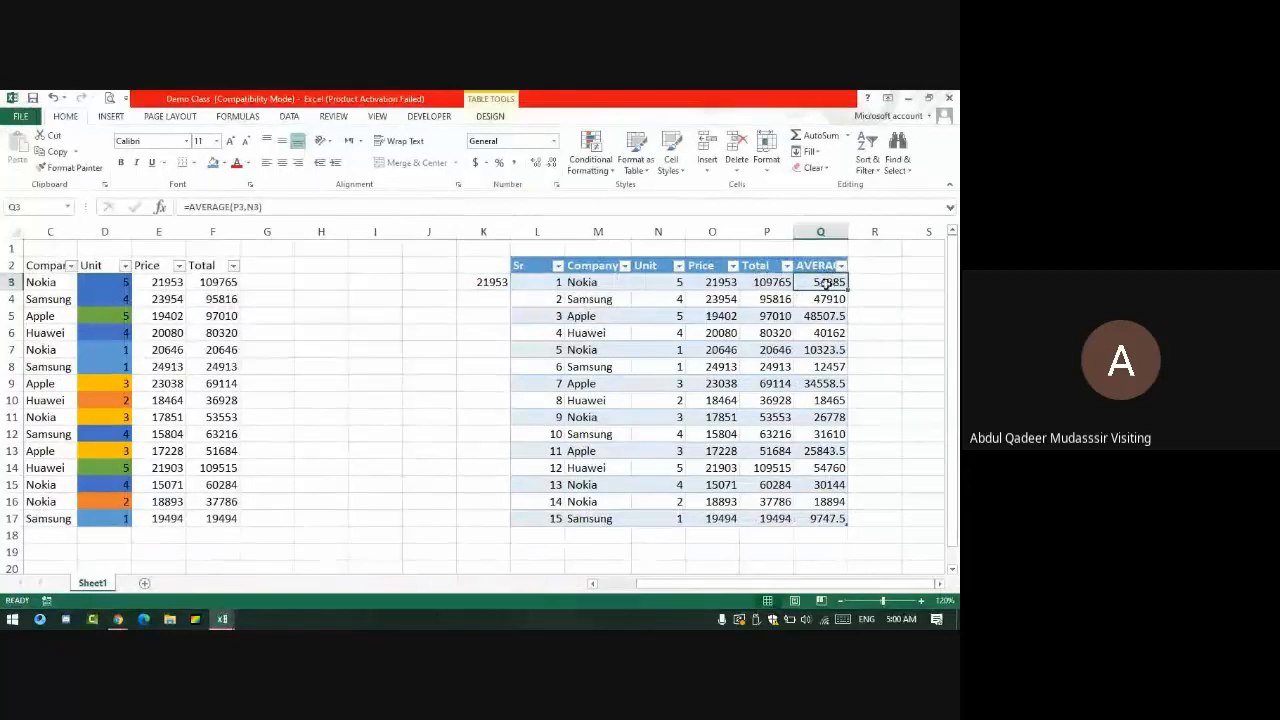
{"action": "key", "text": "alt+Tab"}
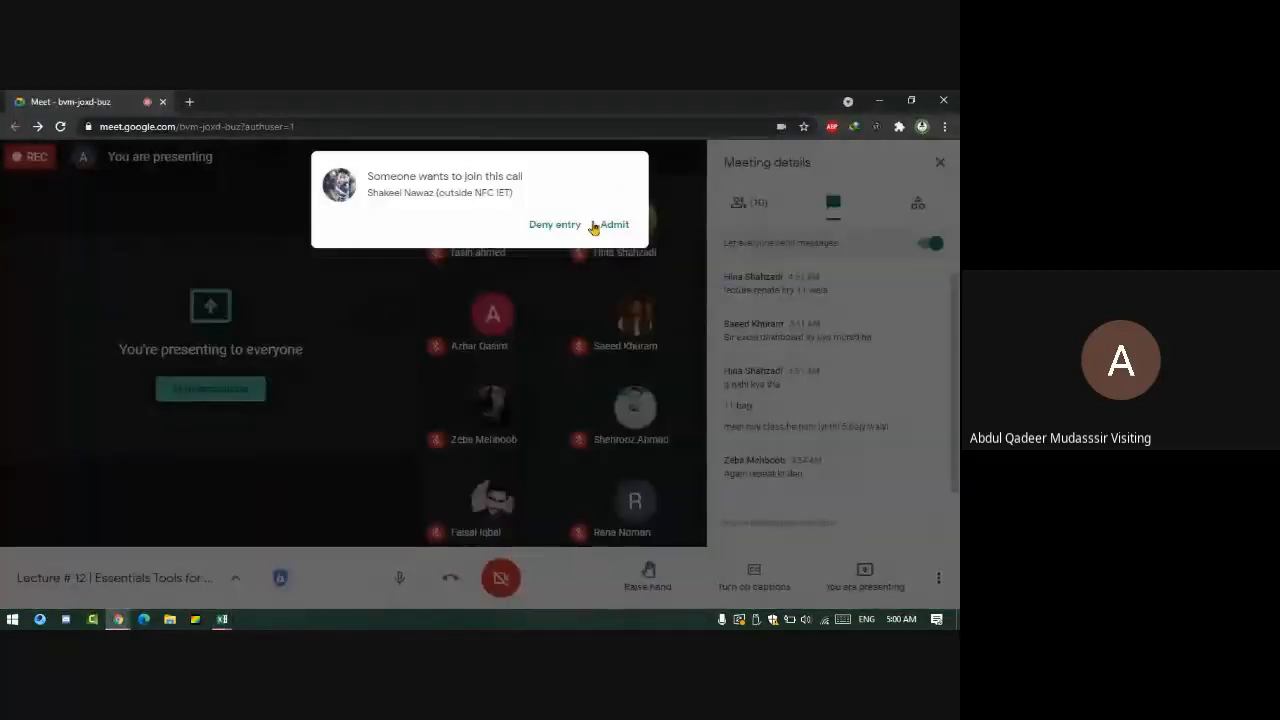
{"action": "left_click", "coordinate": [596, 225]}
{"action": "key", "text": "alt+Tab"}
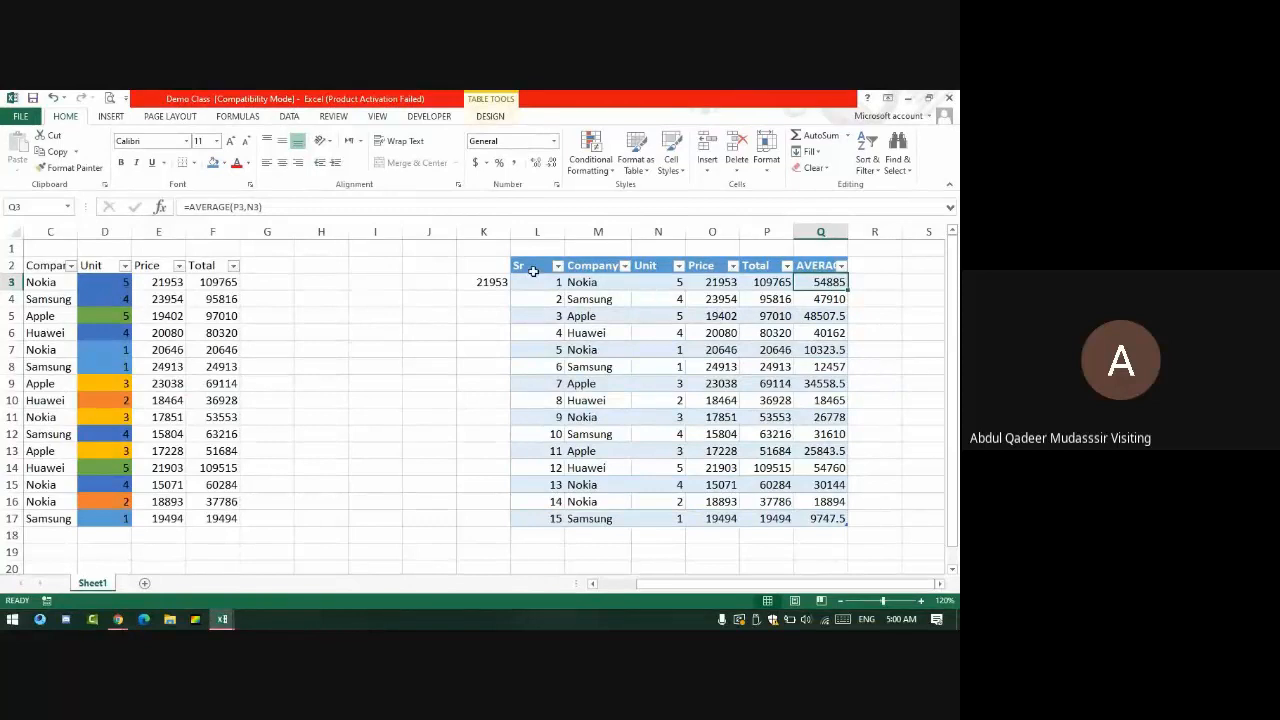
- AutoFit column L to its Sr numbers, then open and cancel the Company filter list
{"action": "double_click", "coordinate": [565, 232]}
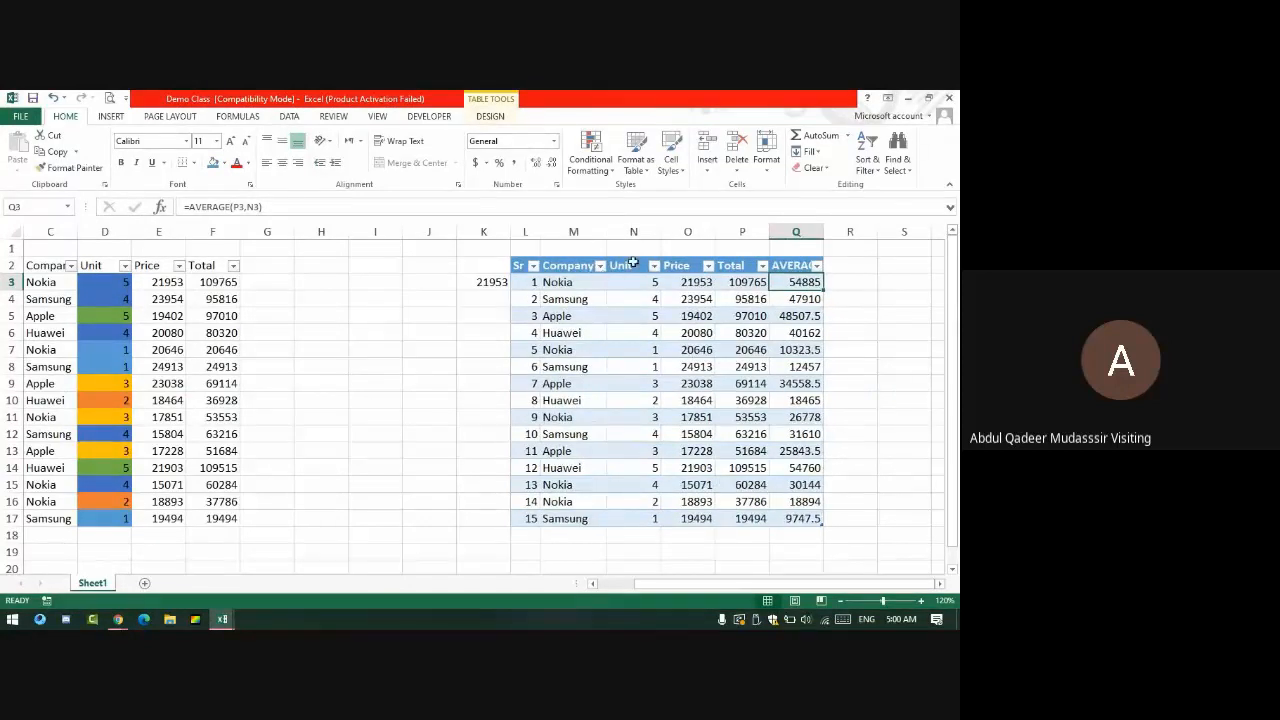
{"action": "left_click", "coordinate": [600, 266]}
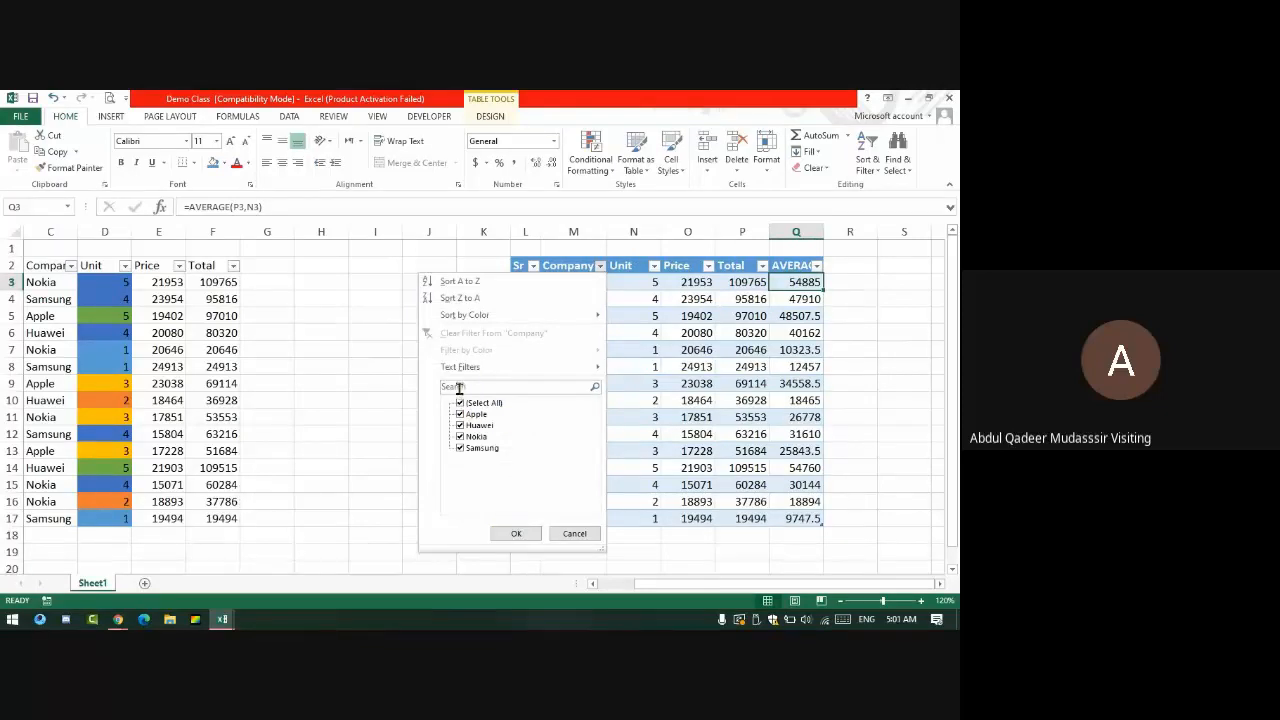
{"action": "left_click", "coordinate": [573, 533]}
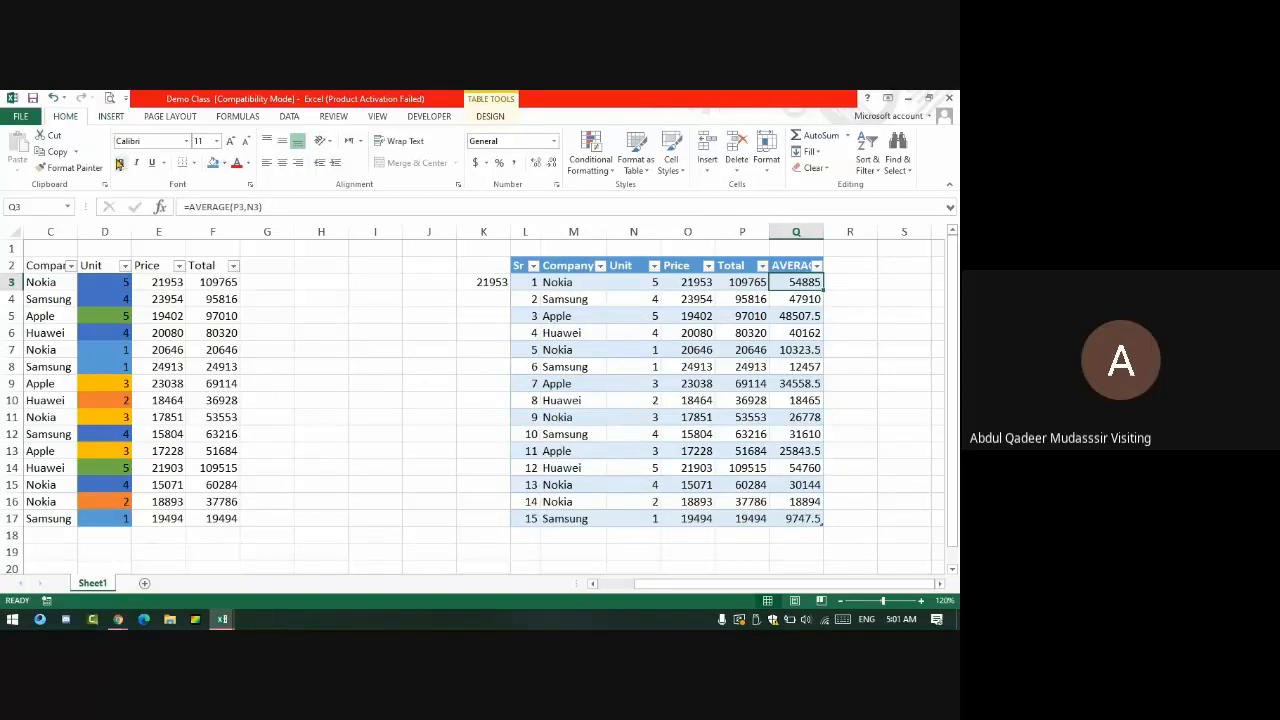
- Admit the waiting participant in the meeting, then select the right-hand sales table L2:Q17
{"action": "key", "text": "alt+Tab"}
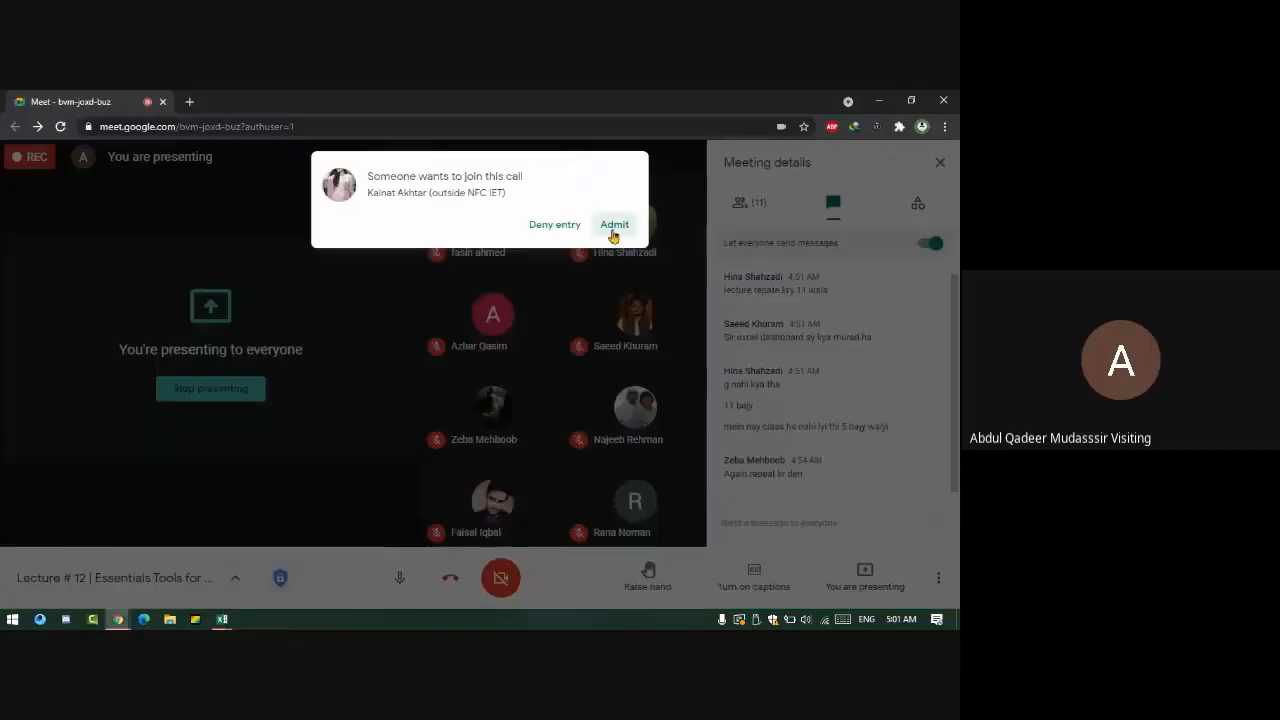
{"action": "left_click", "coordinate": [611, 232]}
{"action": "key", "text": "alt+Tab"}
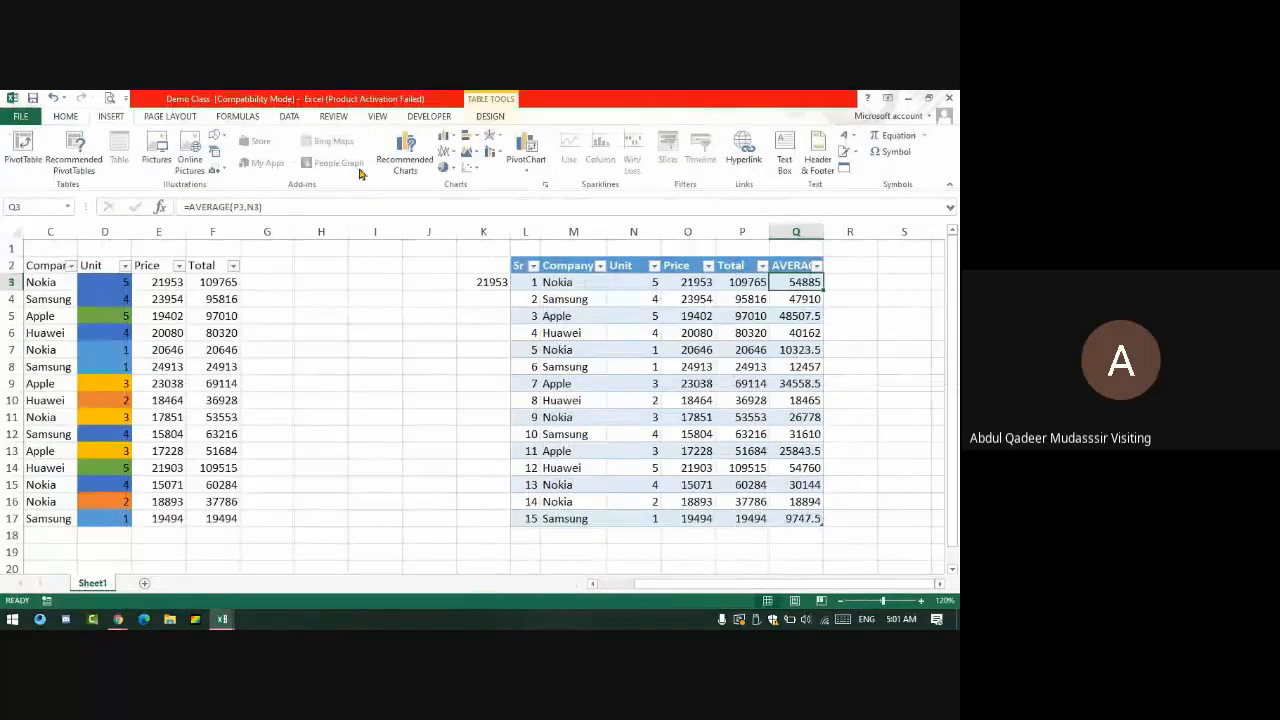
{"action": "left_click", "coordinate": [650, 333]}
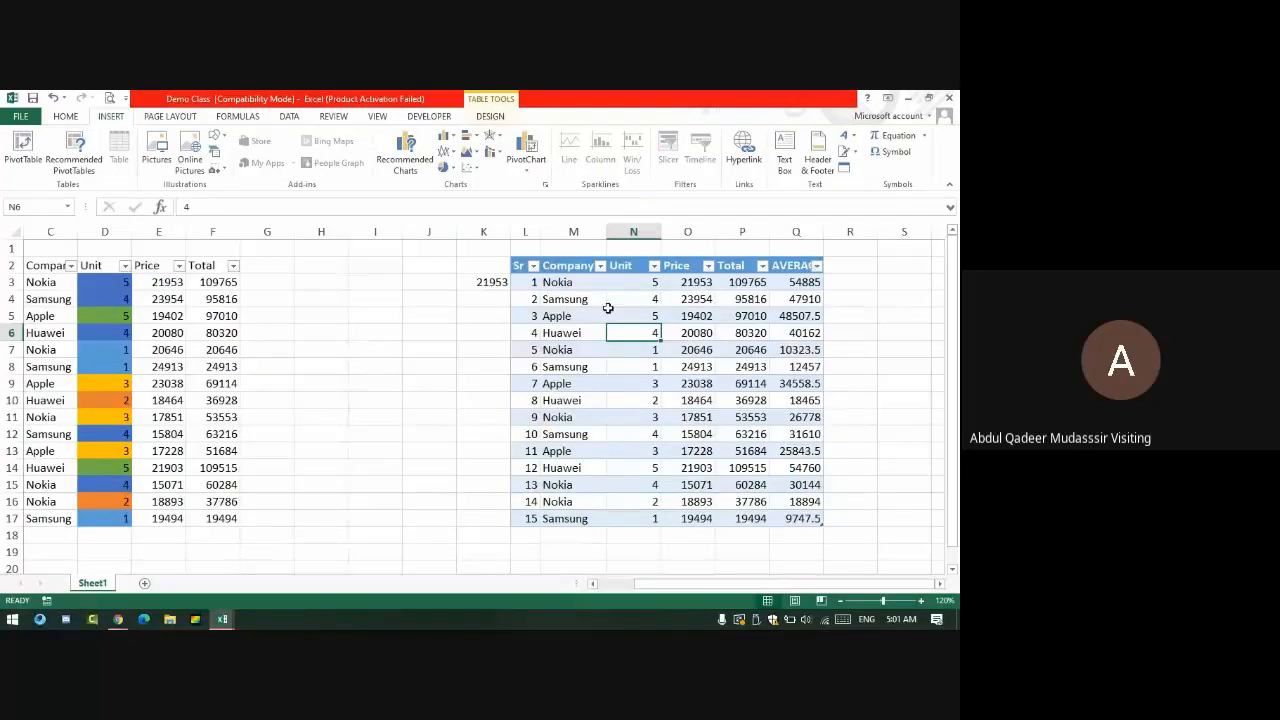
{"action": "left_click_drag", "start_coordinate": [522, 264], "coordinate": [820, 518]}
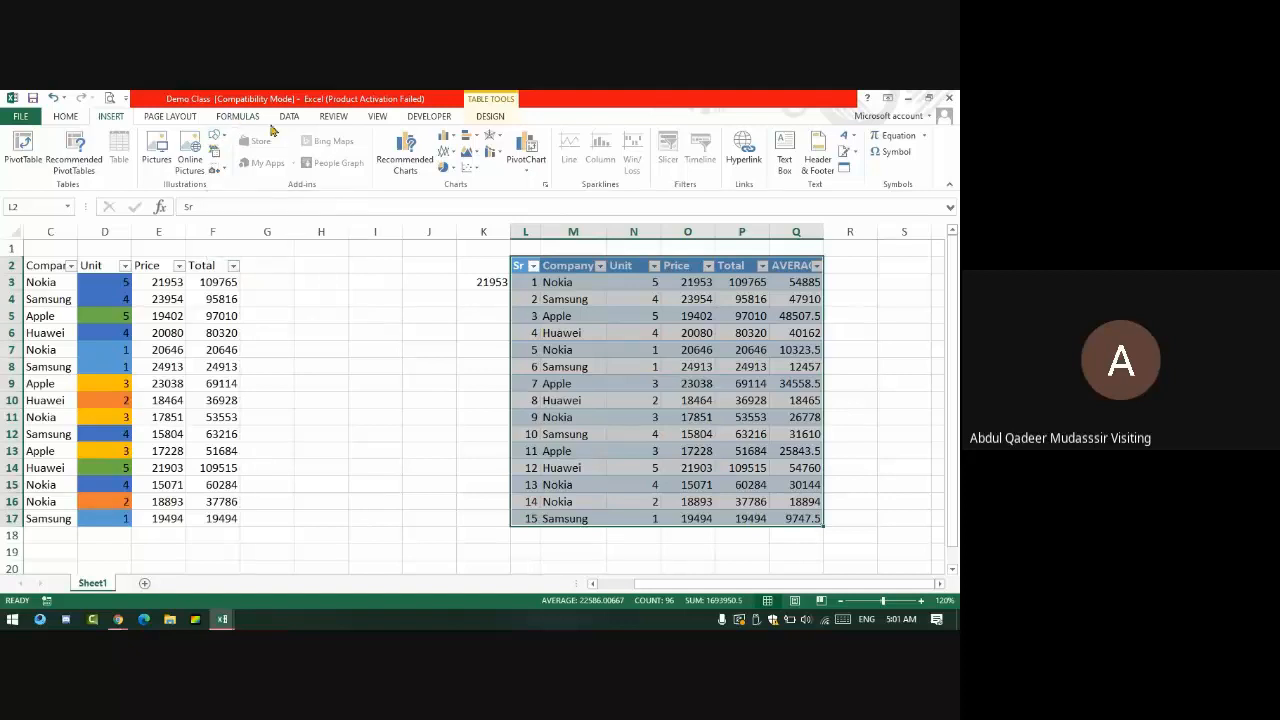
- Enter 97-2003 in cell H7, fixing the first 97-200 entry, then select O14
{"action": "left_click", "coordinate": [318, 350]}
{"action": "type", "text": "97-2"}
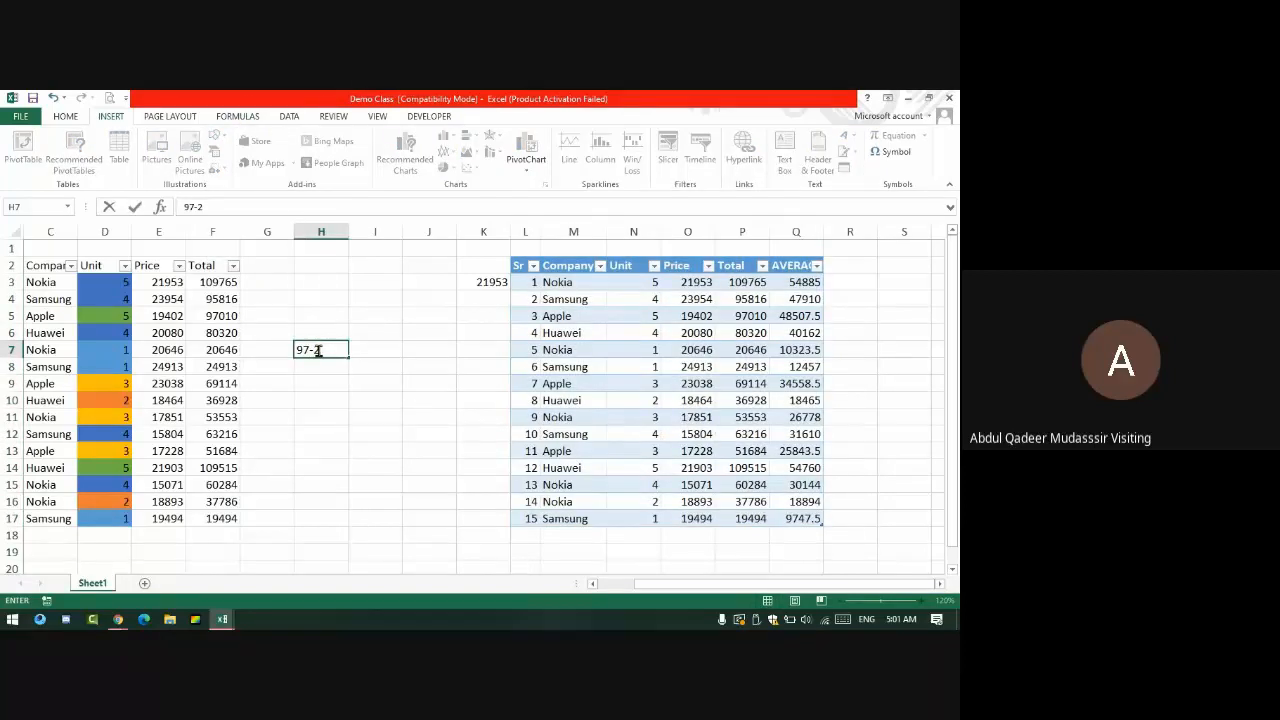
{"action": "type", "text": "00"}
{"action": "key", "text": "Return"}
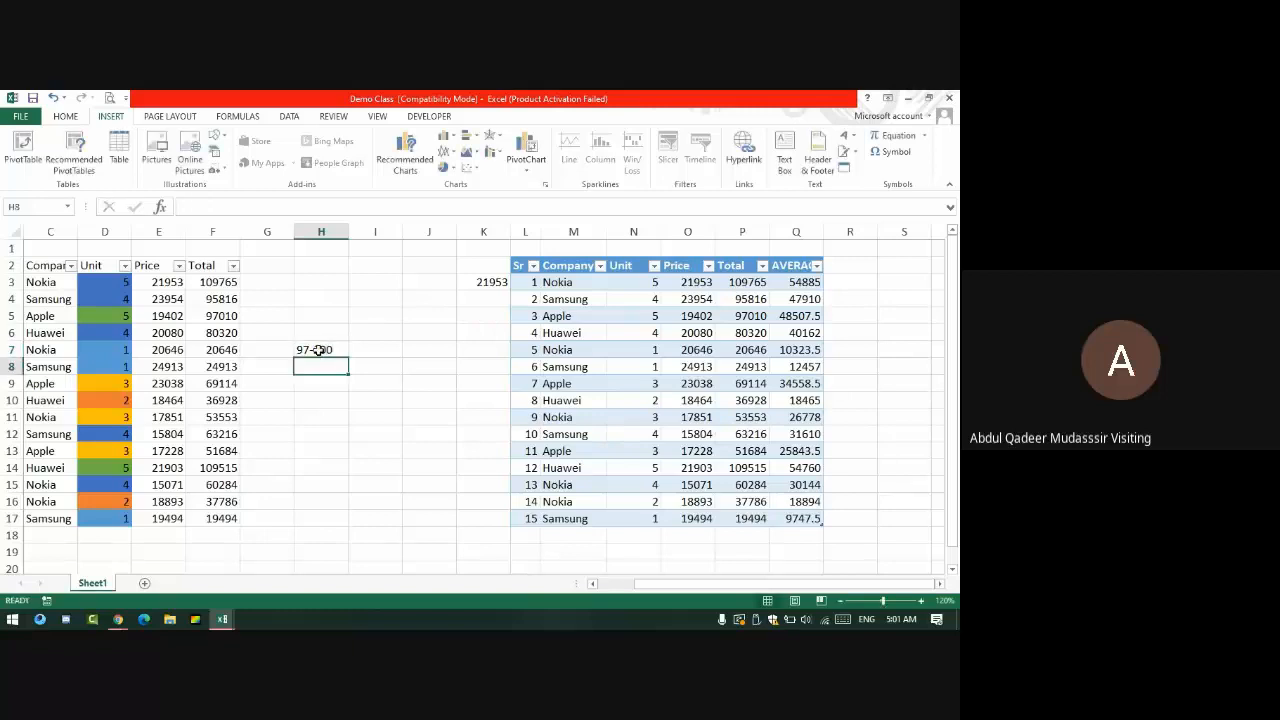
{"action": "double_click", "coordinate": [318, 350]}
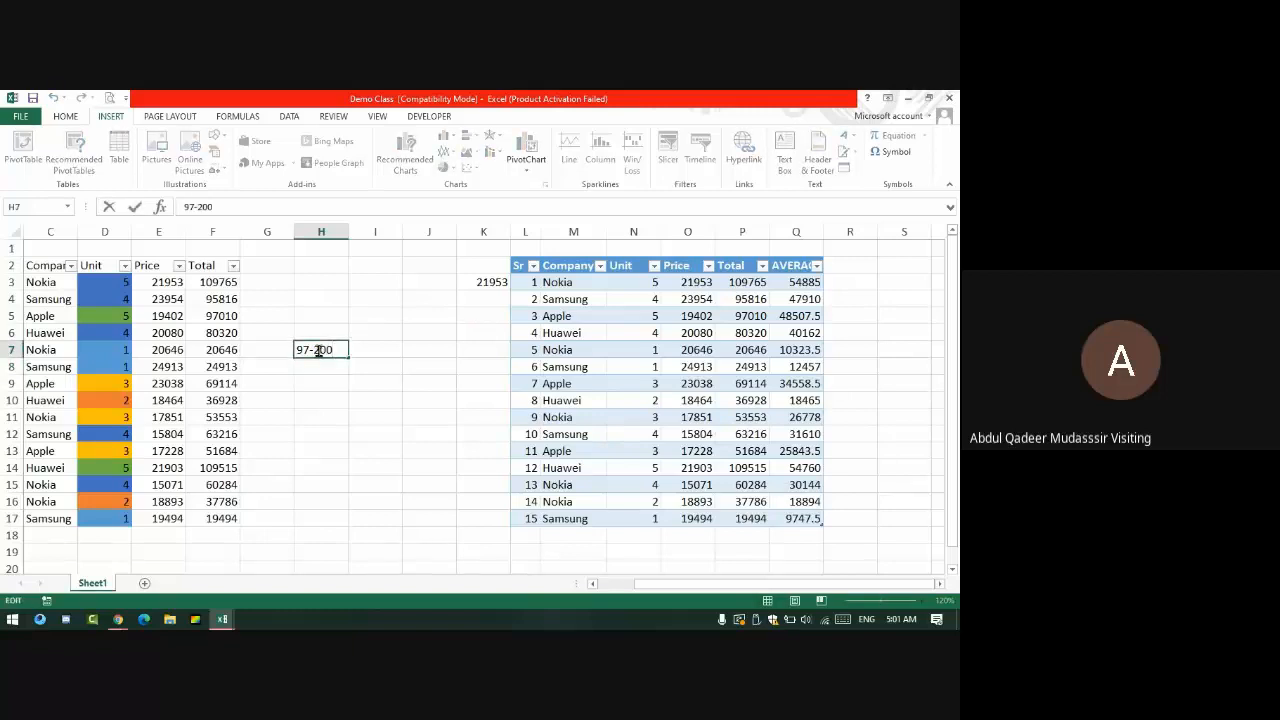
{"action": "type", "text": "3"}
{"action": "key", "text": "Return"}
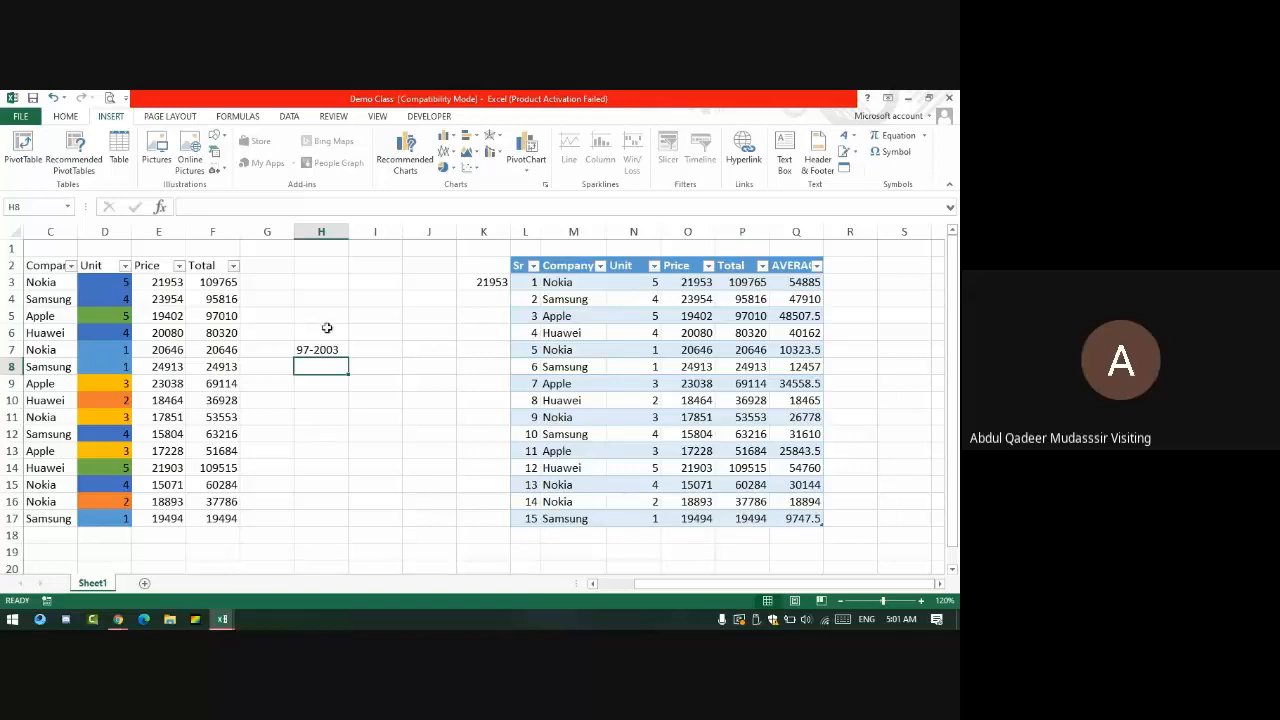
{"action": "left_click", "coordinate": [346, 348]}
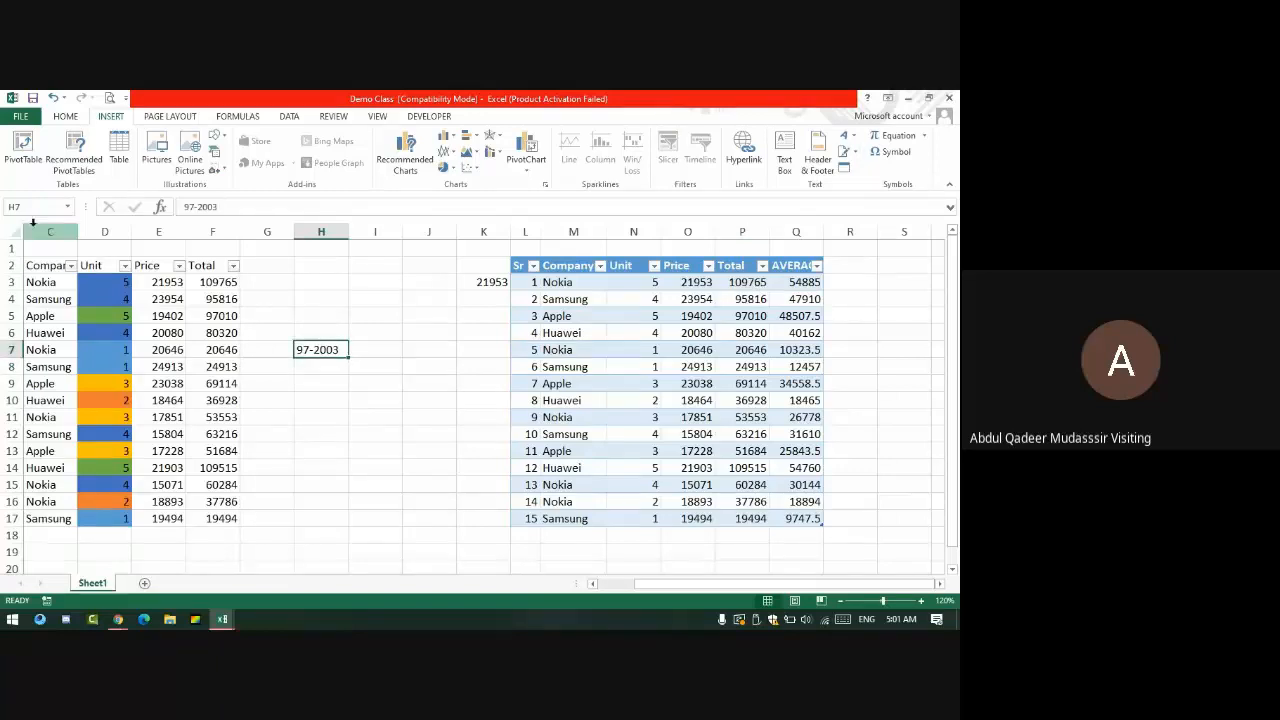
{"action": "left_click", "coordinate": [680, 466]}
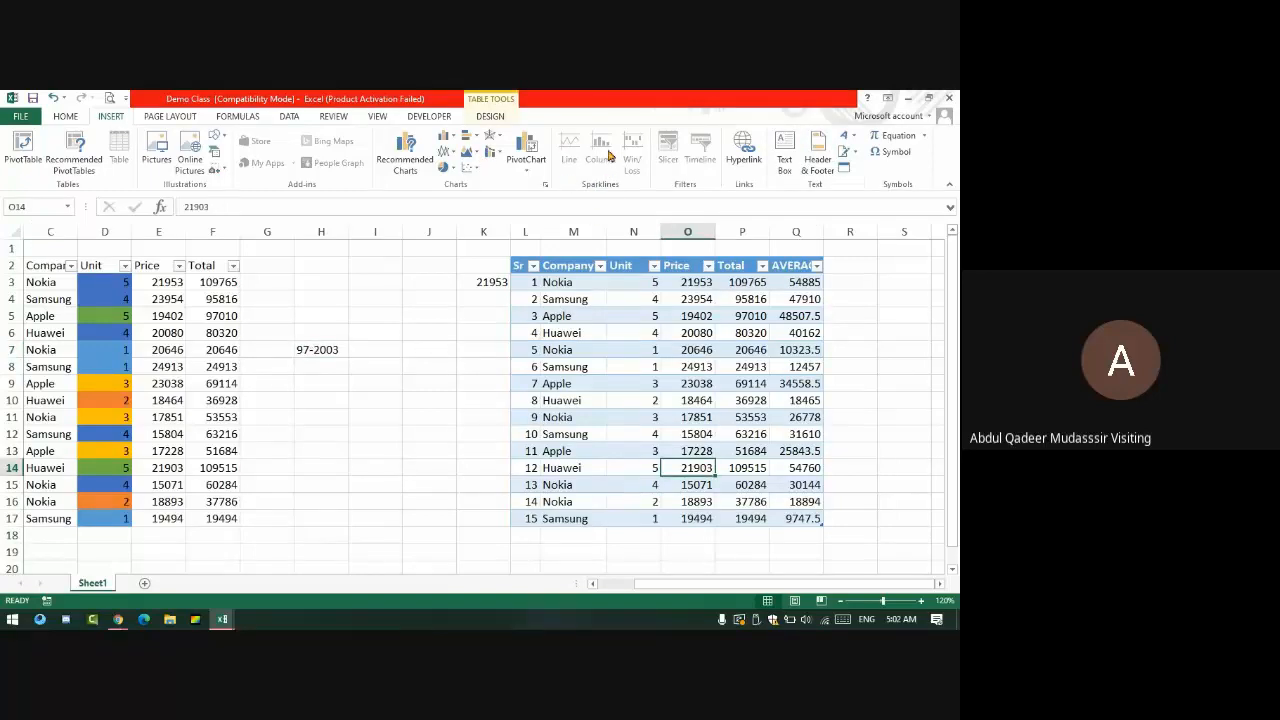
- Save past the compatibility warning, then convert Demo Class to the current Excel format and reopen it
{"action": "left_click", "coordinate": [32, 98]}
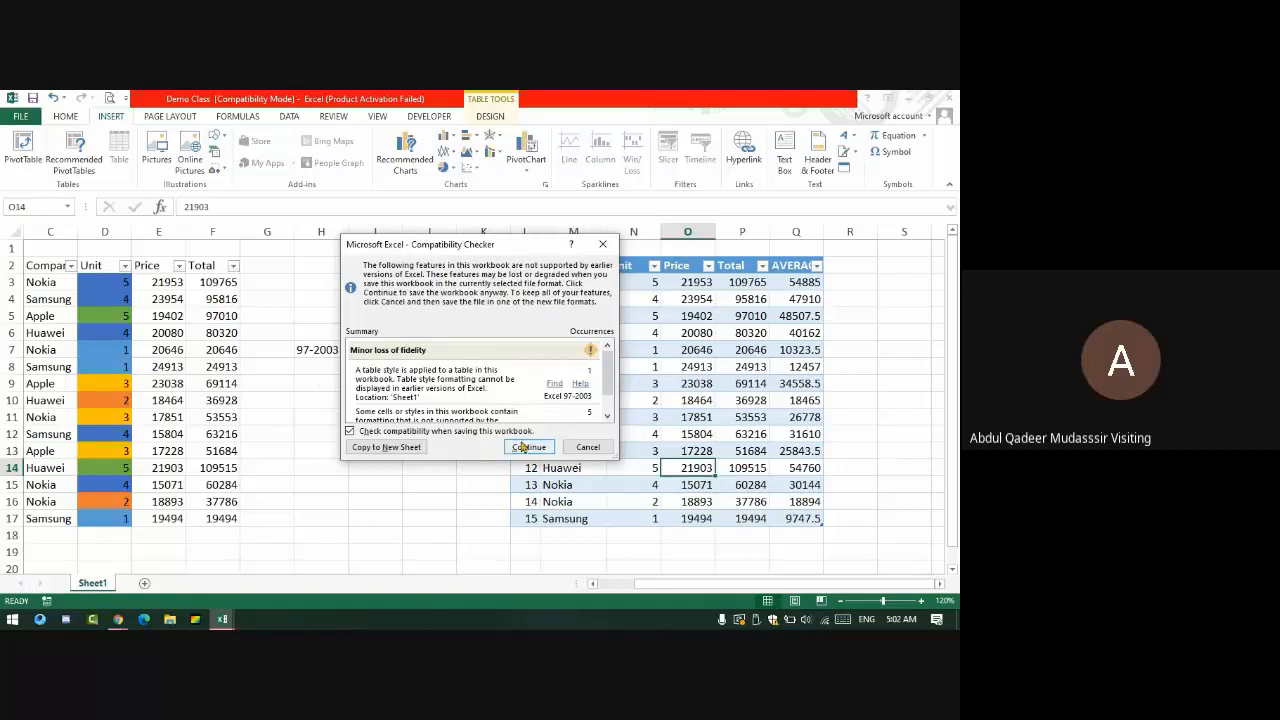
{"action": "left_click", "coordinate": [530, 449]}
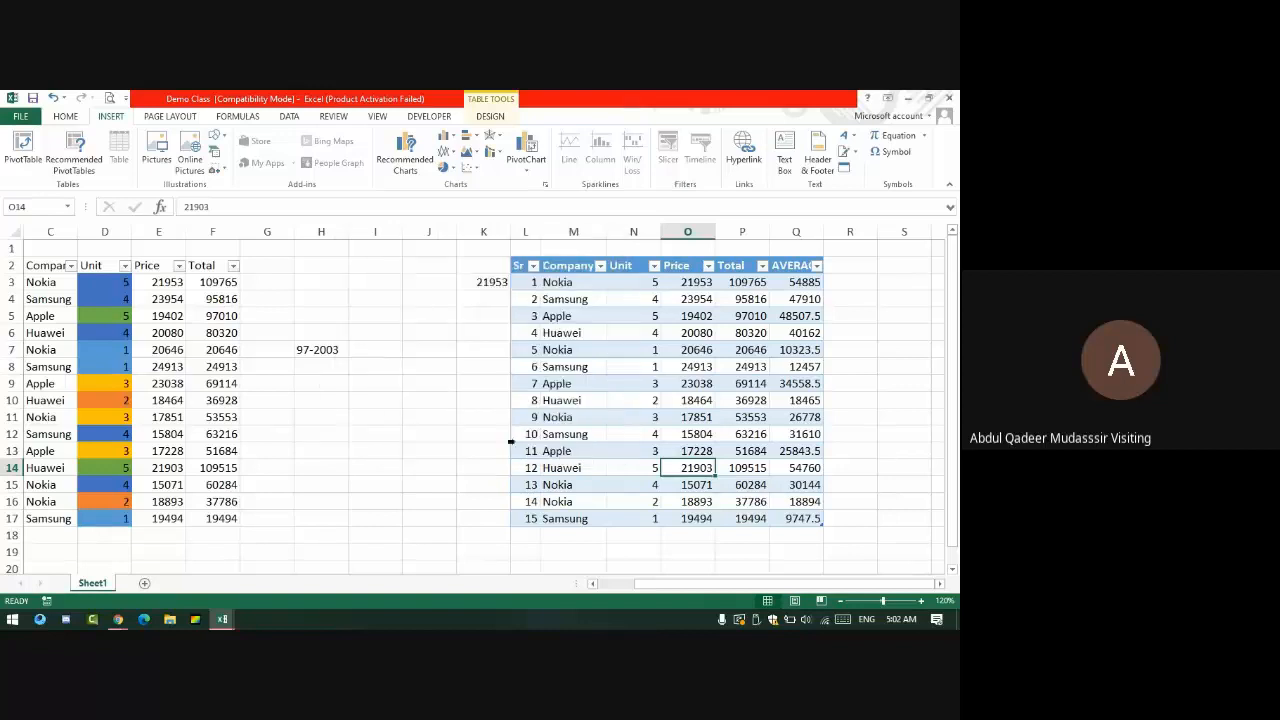
{"action": "left_click", "coordinate": [20, 116]}
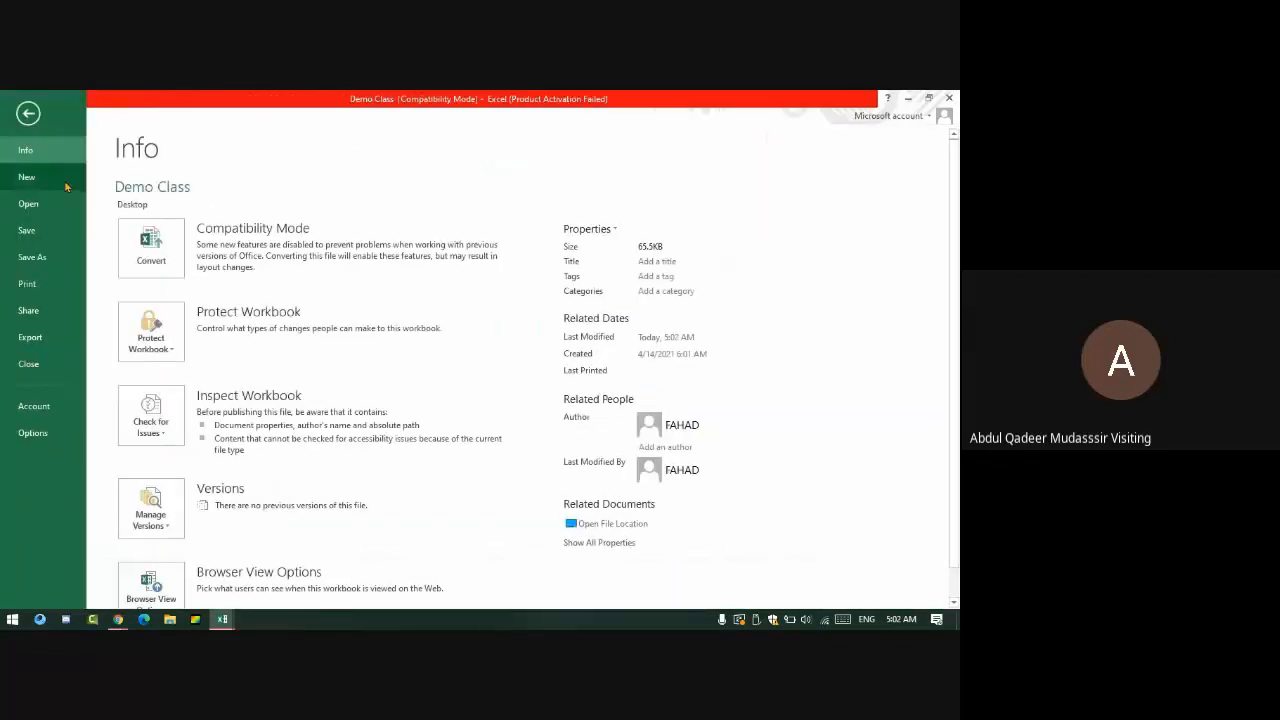
{"action": "left_click", "coordinate": [155, 250]}
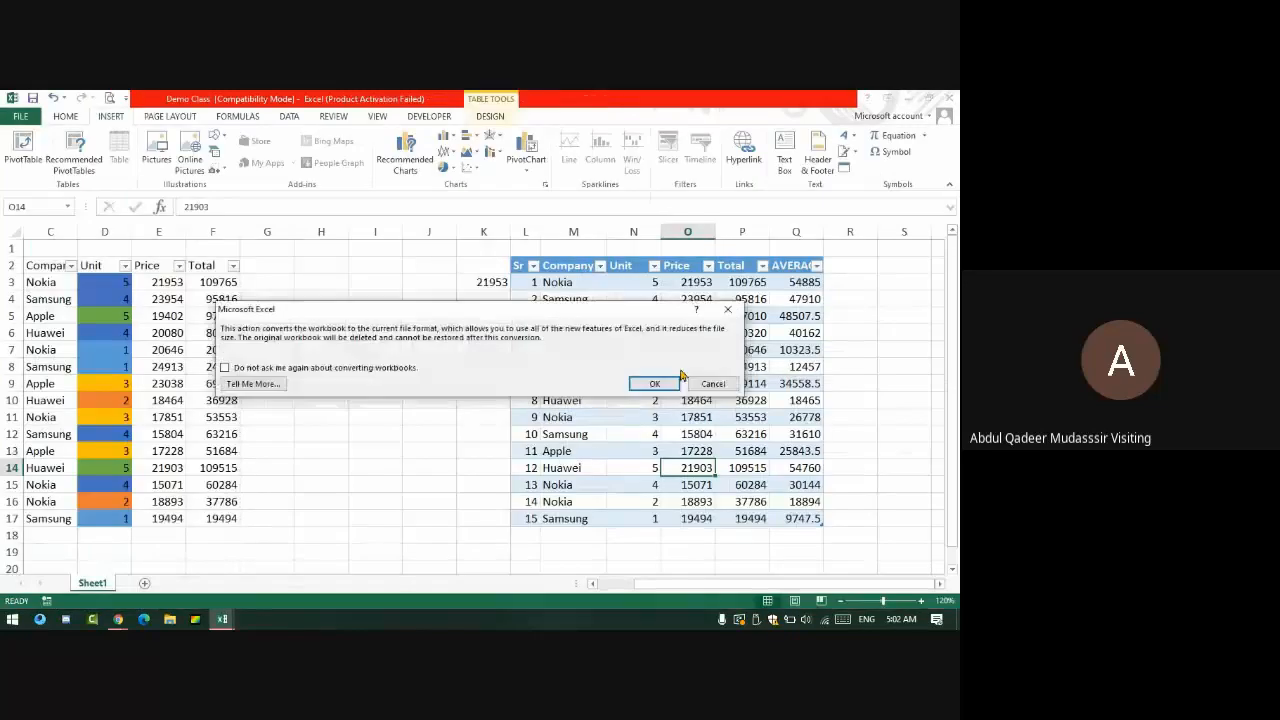
{"action": "left_click", "coordinate": [676, 384]}
{"action": "left_click", "coordinate": [450, 382]}
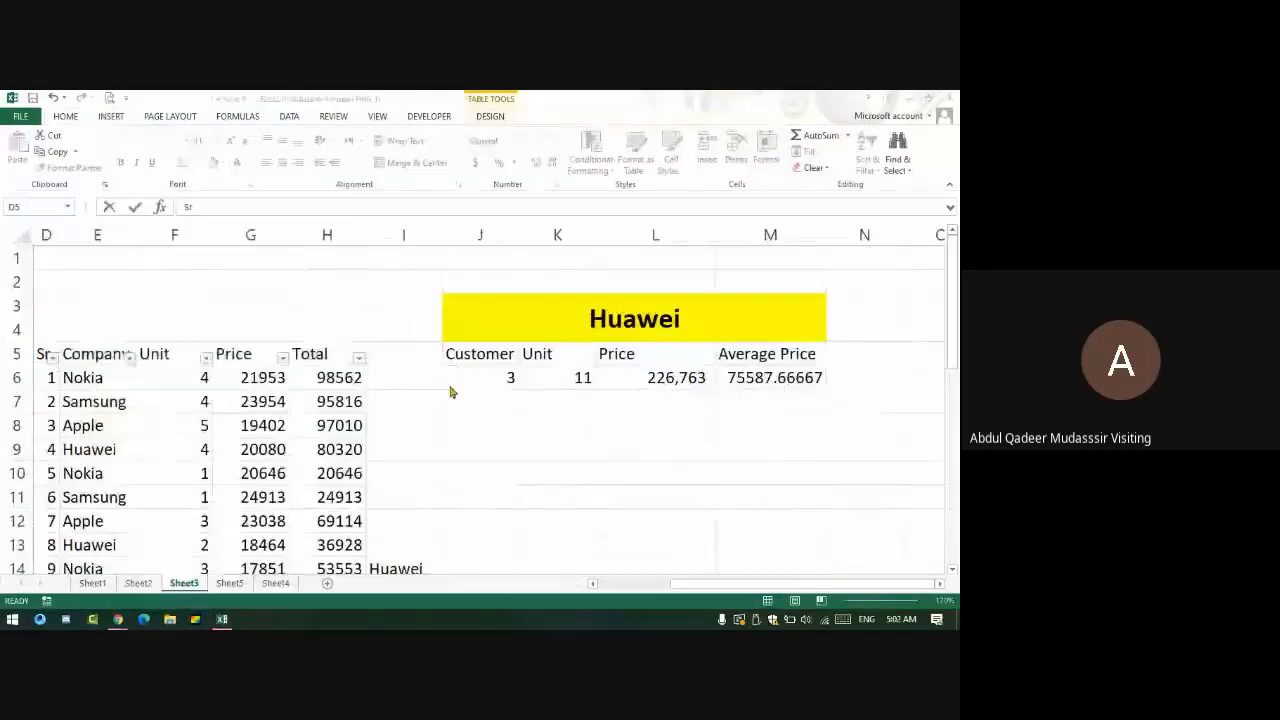
{"action": "left_click", "coordinate": [108, 116]}
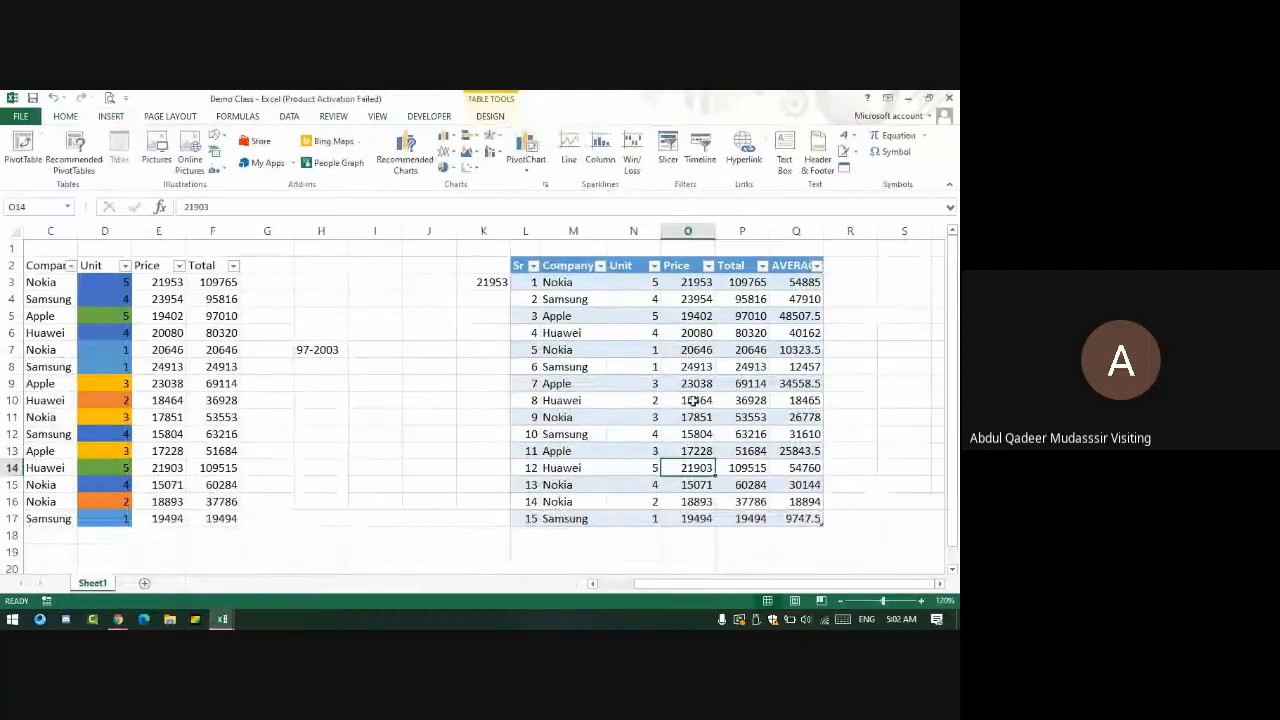
{"action": "left_click", "coordinate": [20, 116]}
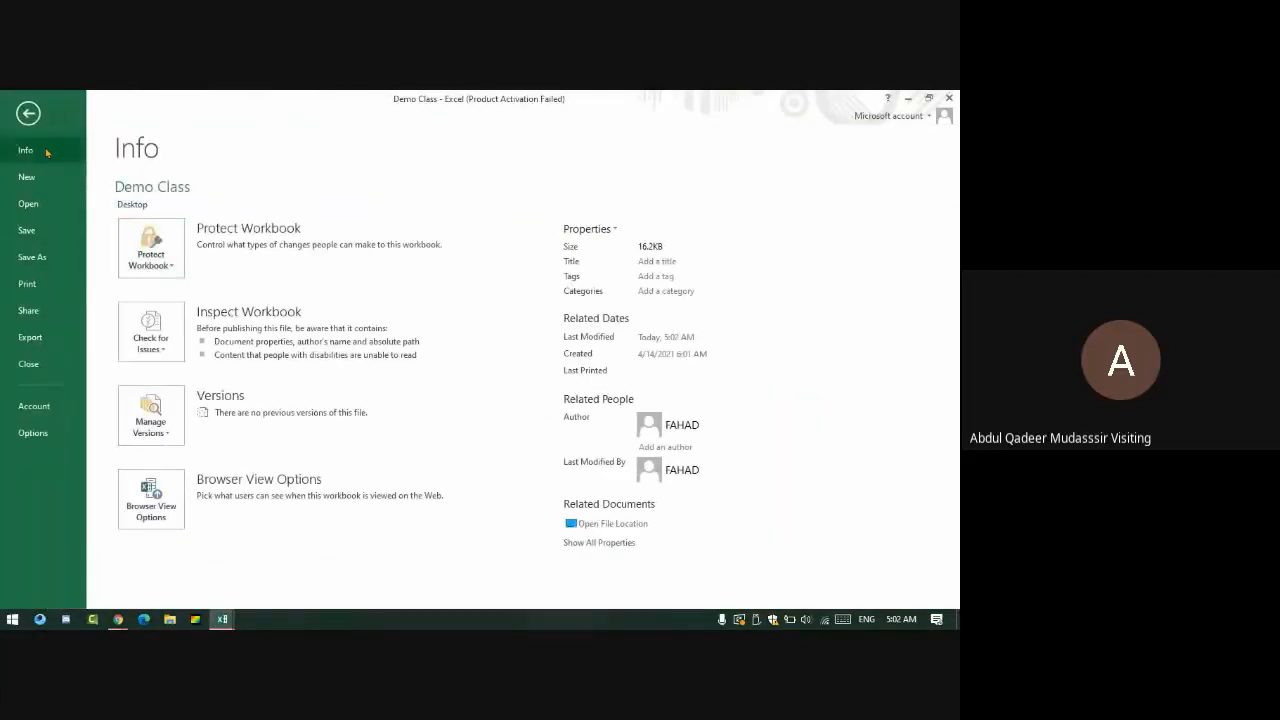
{"action": "left_click", "coordinate": [28, 113]}
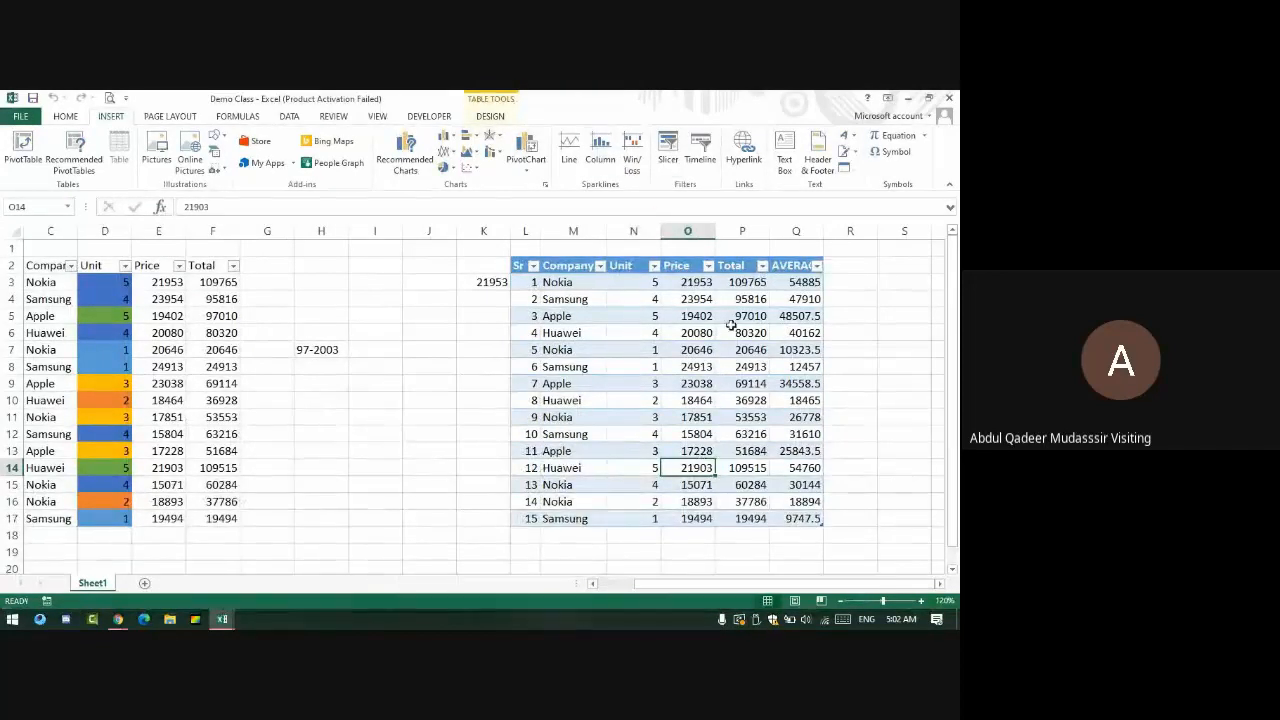
{"action": "left_click", "coordinate": [792, 332]}
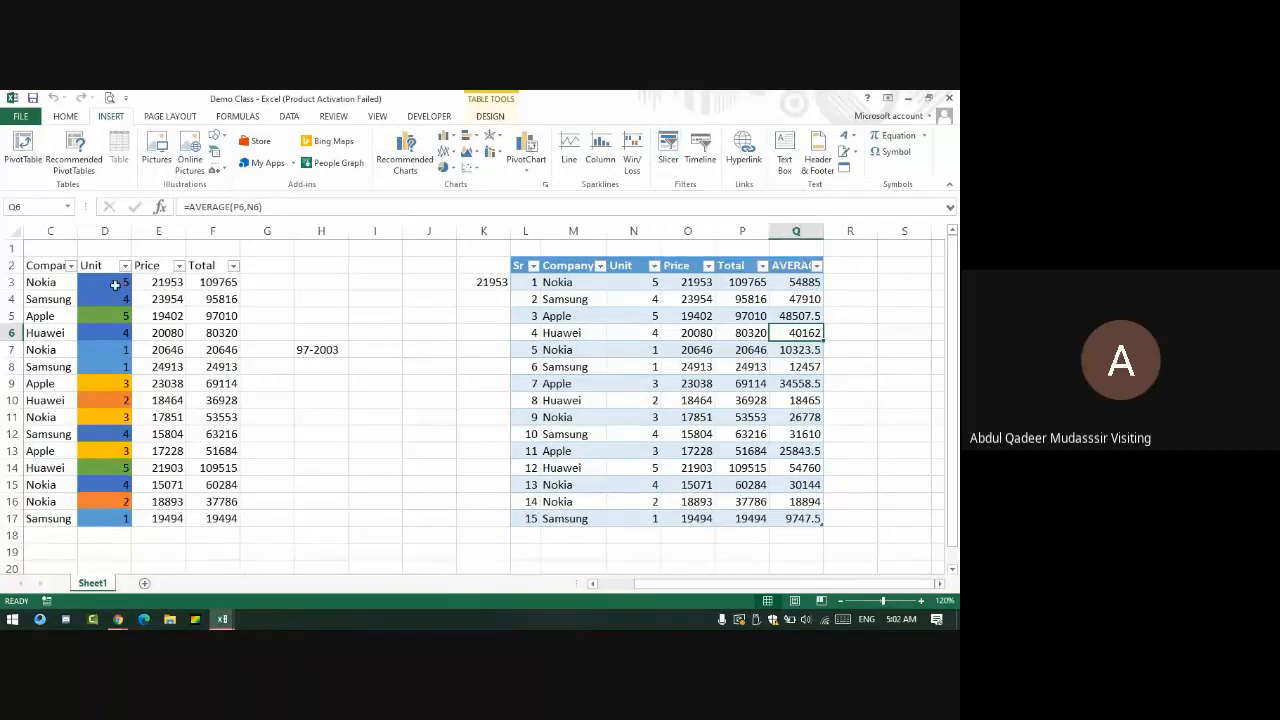
{"action": "left_click", "coordinate": [230, 297]}
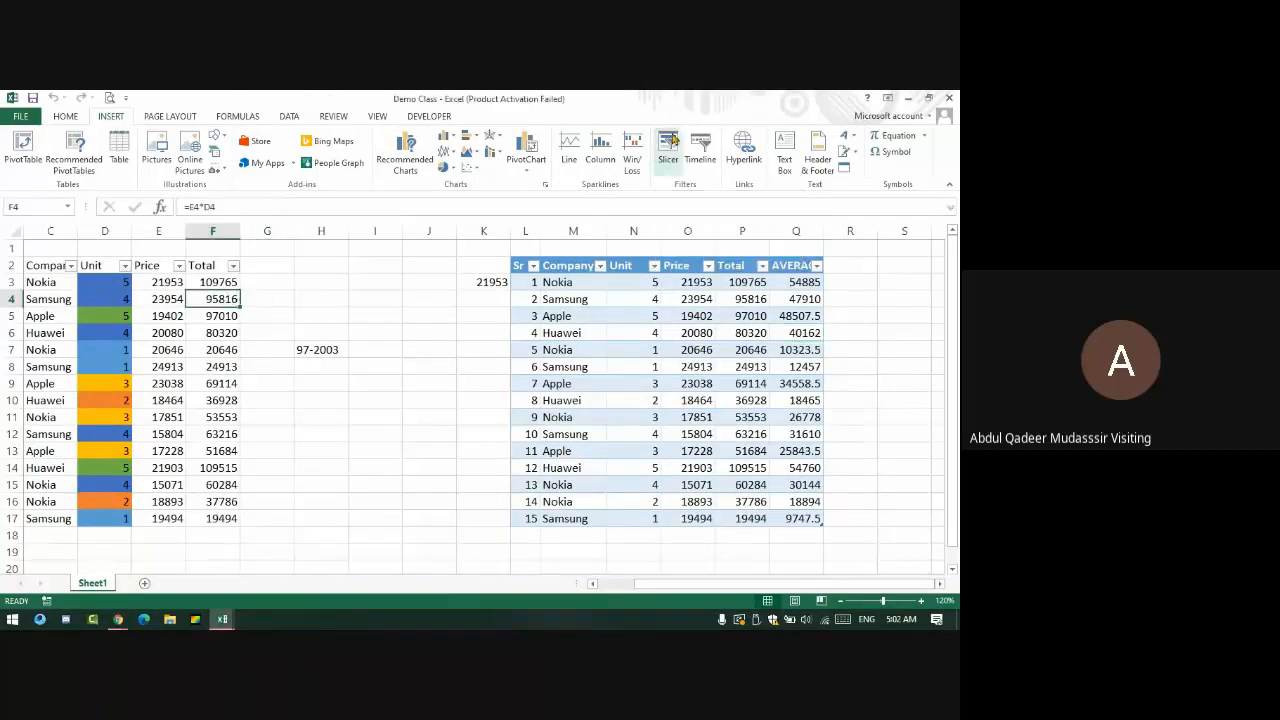
{"action": "left_click", "coordinate": [670, 148]}
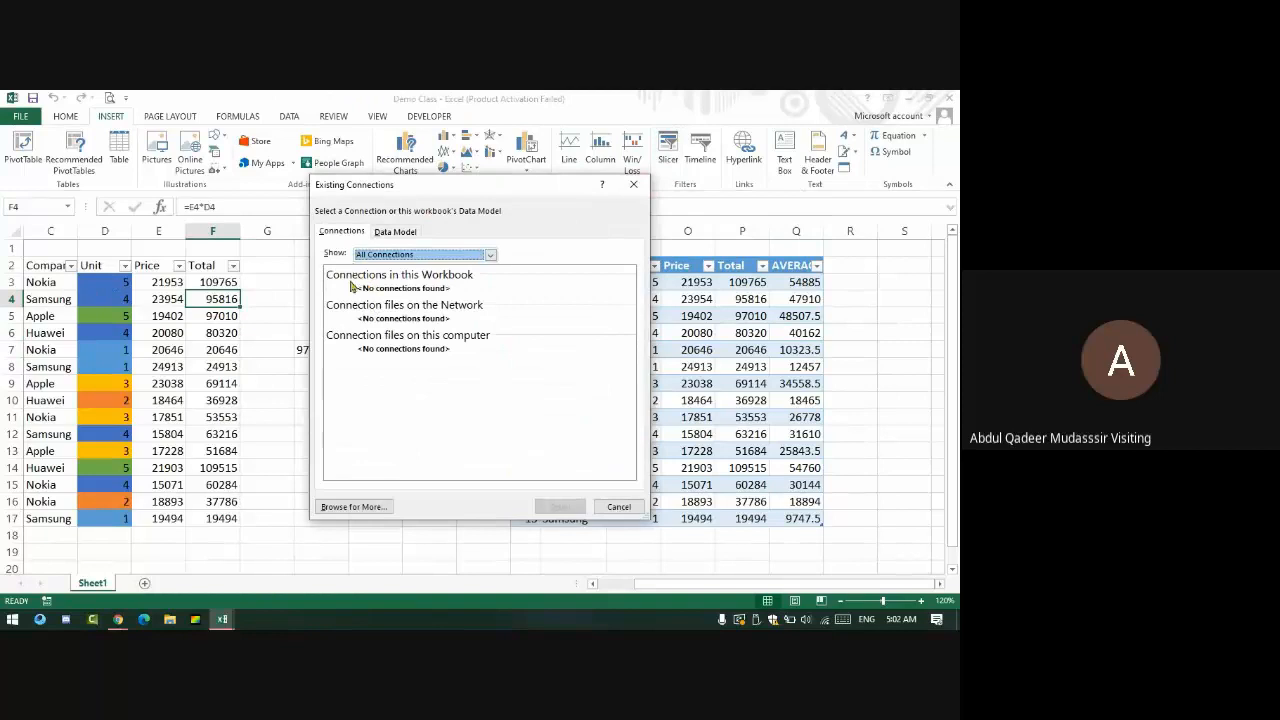
{"action": "left_click", "coordinate": [395, 231]}
{"action": "left_click", "coordinate": [633, 184]}
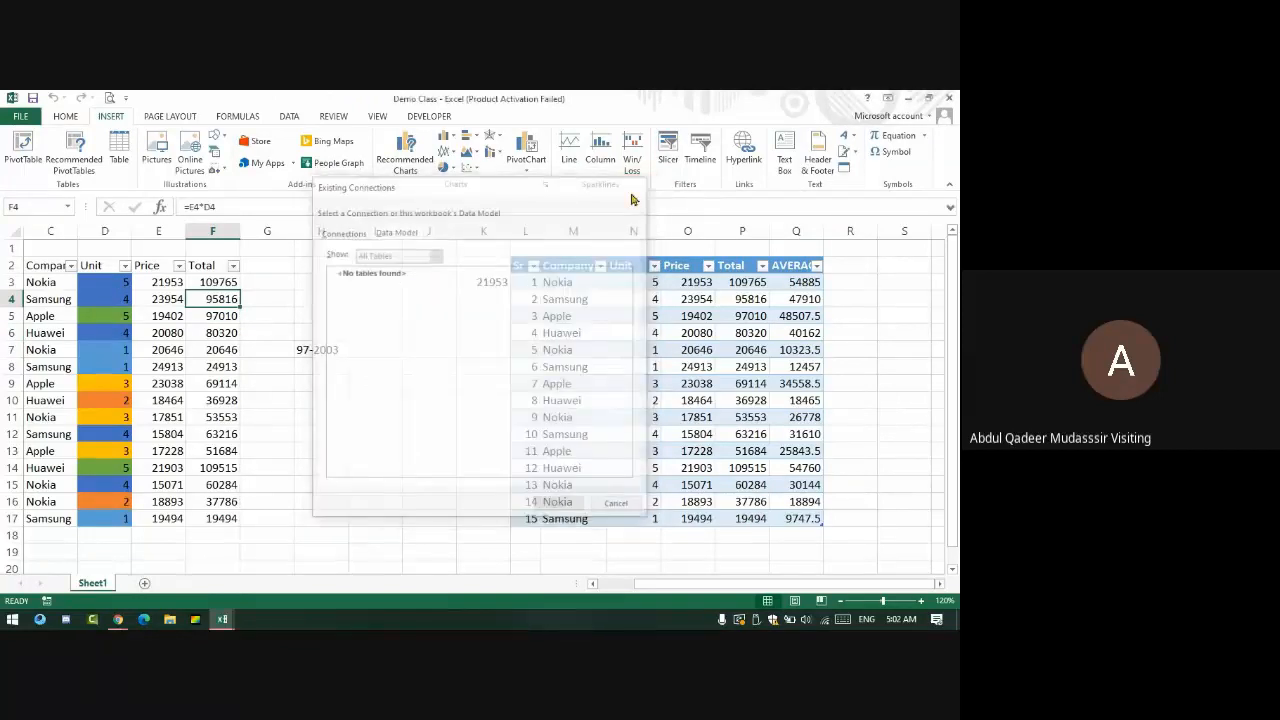
{"action": "left_click", "coordinate": [796, 333]}
{"action": "left_click", "coordinate": [668, 148]}
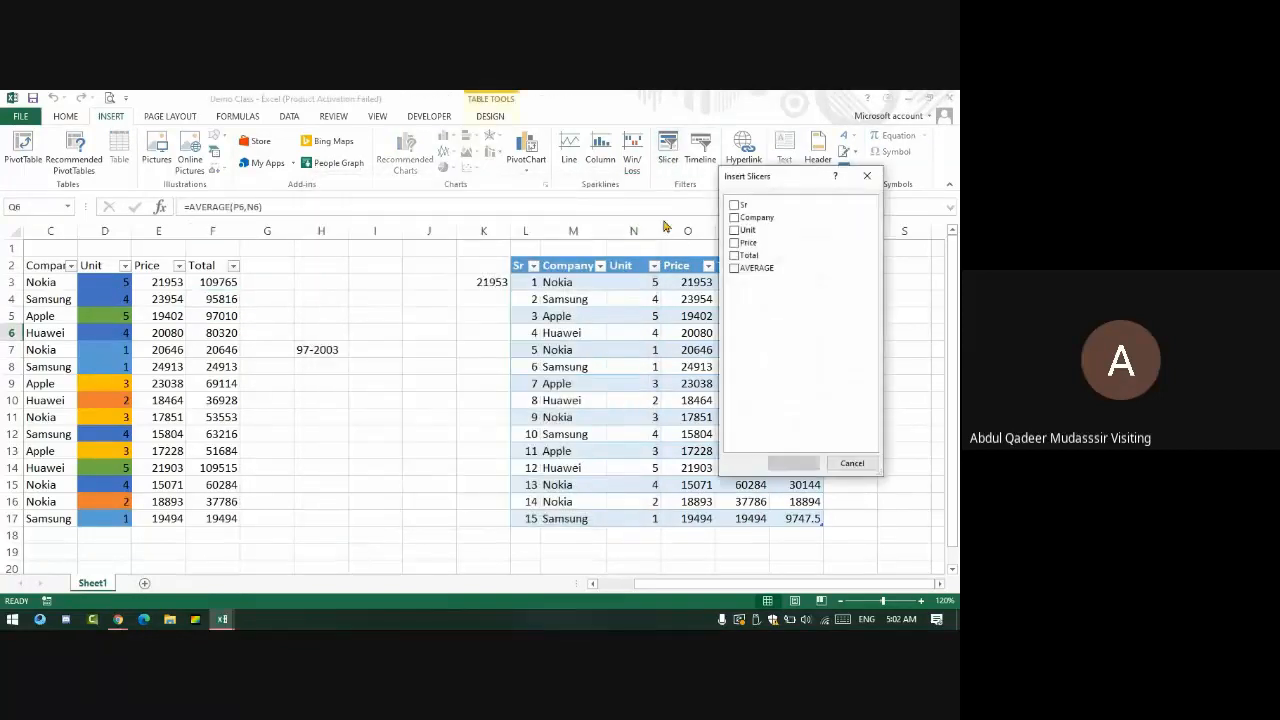
{"action": "left_click_drag", "start_coordinate": [757, 178], "coordinate": [345, 225]}
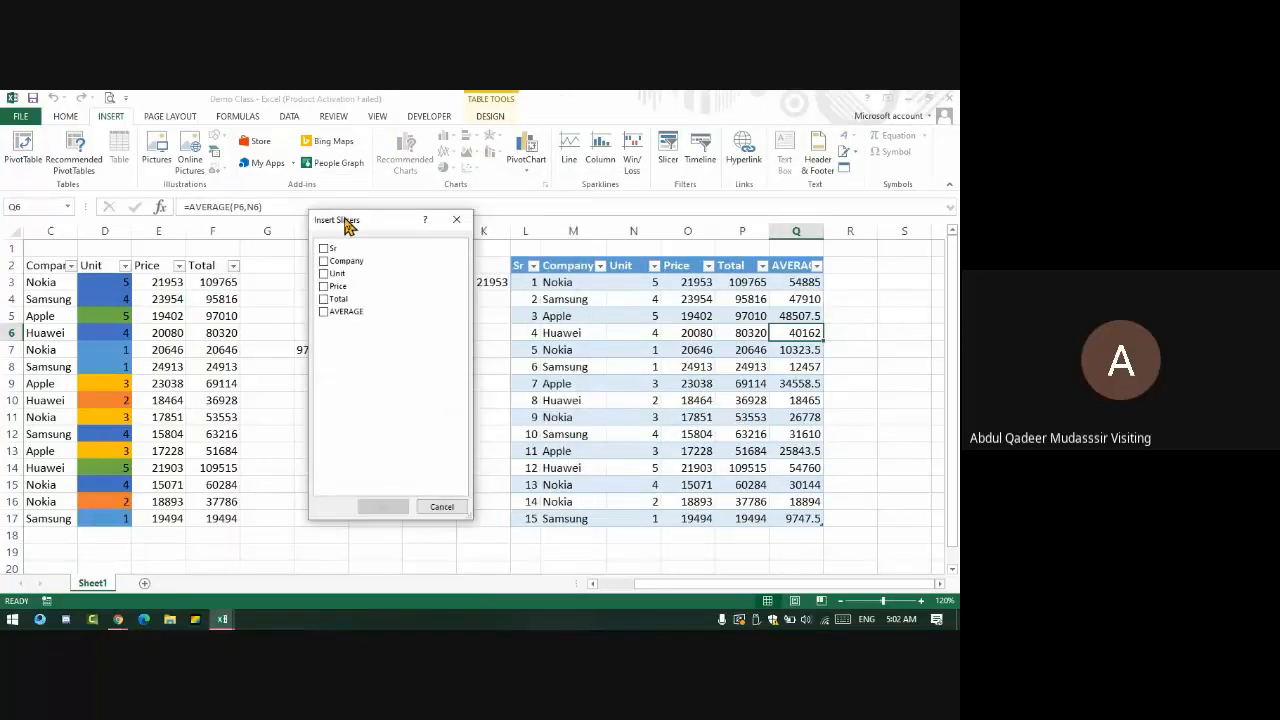
{"action": "left_click", "coordinate": [456, 219]}
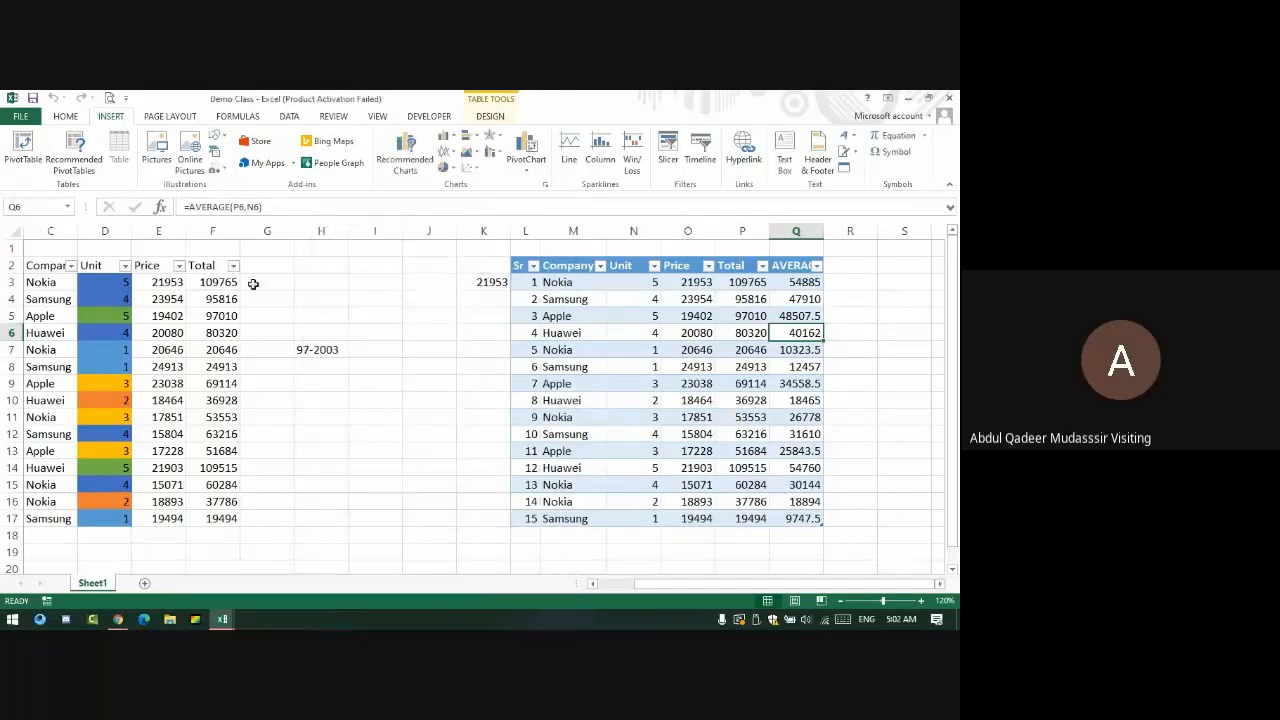
{"action": "left_click_drag", "start_coordinate": [224, 285], "coordinate": [30, 451]}
{"action": "left_click", "coordinate": [124, 299]}
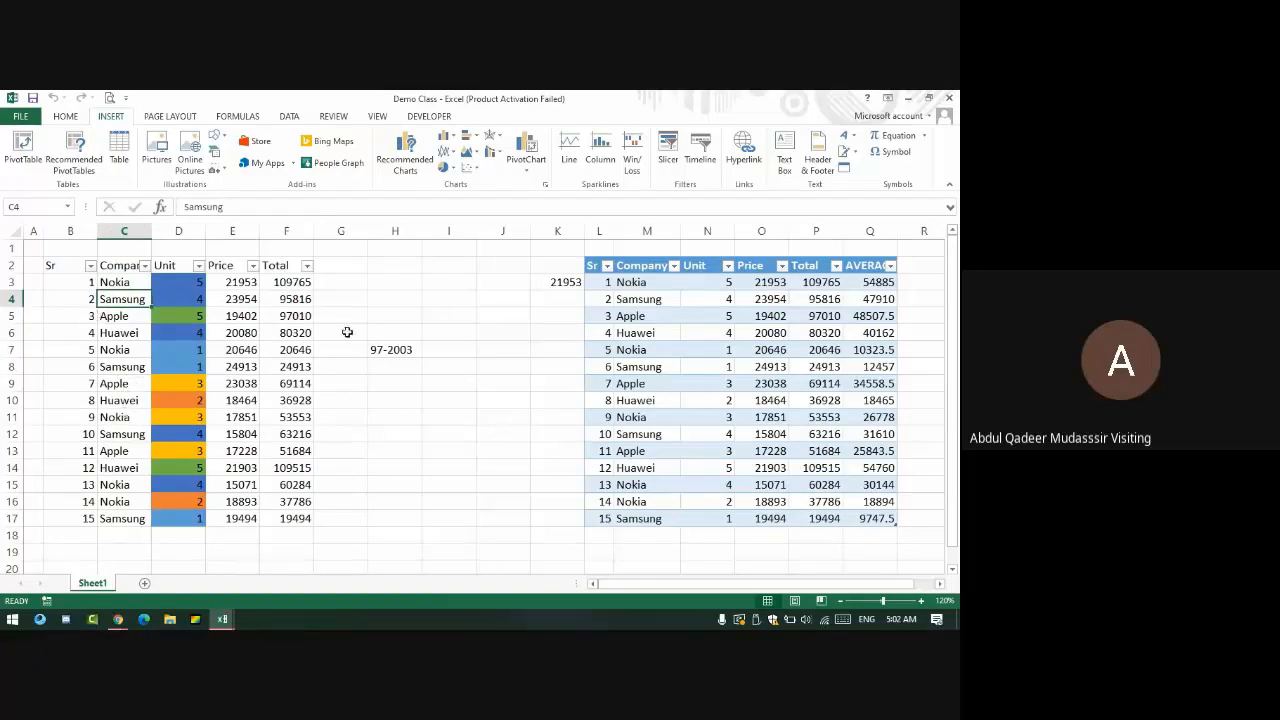
- Insert a Company slicer for Table1 and move it up beside the table
{"action": "left_click", "coordinate": [747, 317]}
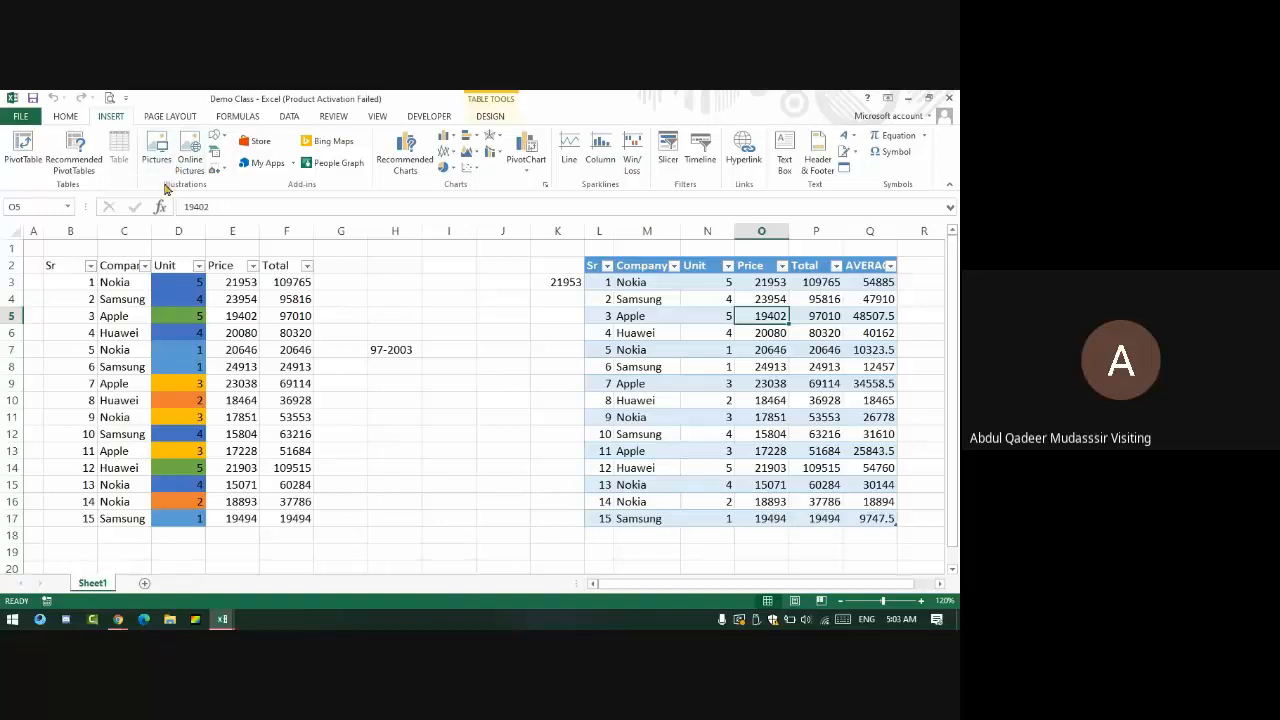
{"action": "left_click", "coordinate": [667, 150]}
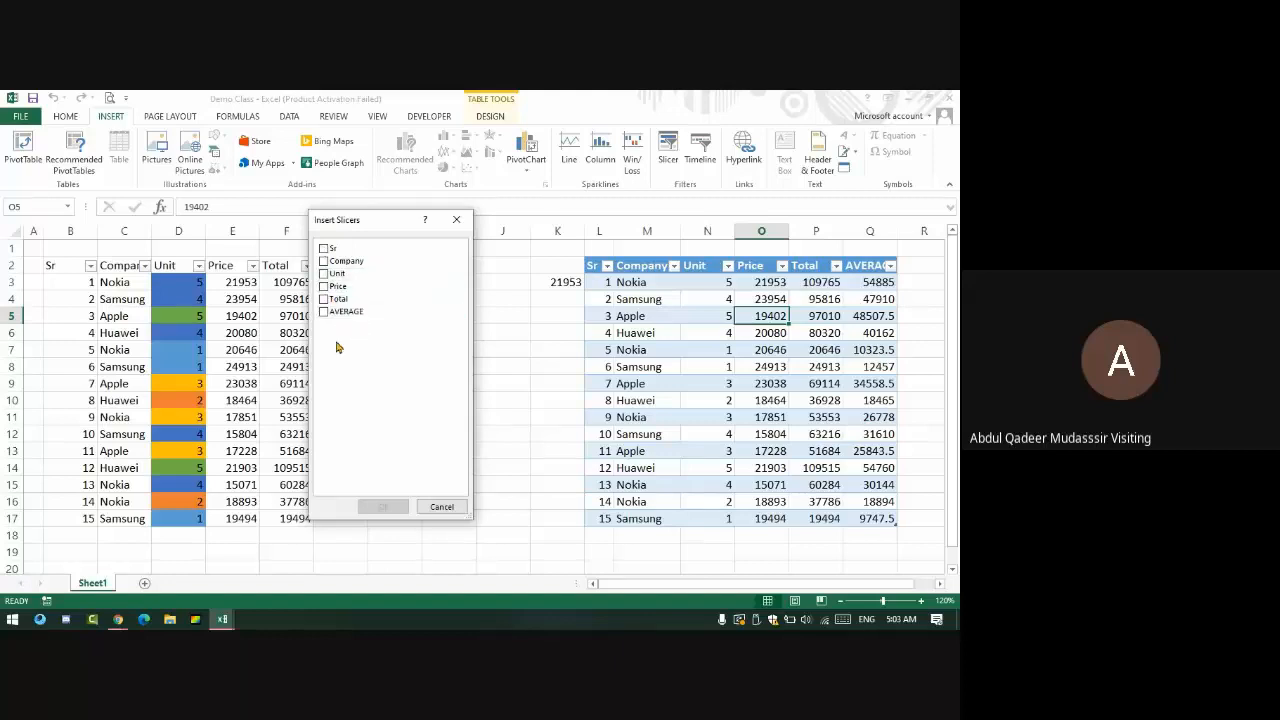
{"action": "left_click", "coordinate": [325, 263]}
{"action": "left_click", "coordinate": [385, 508]}
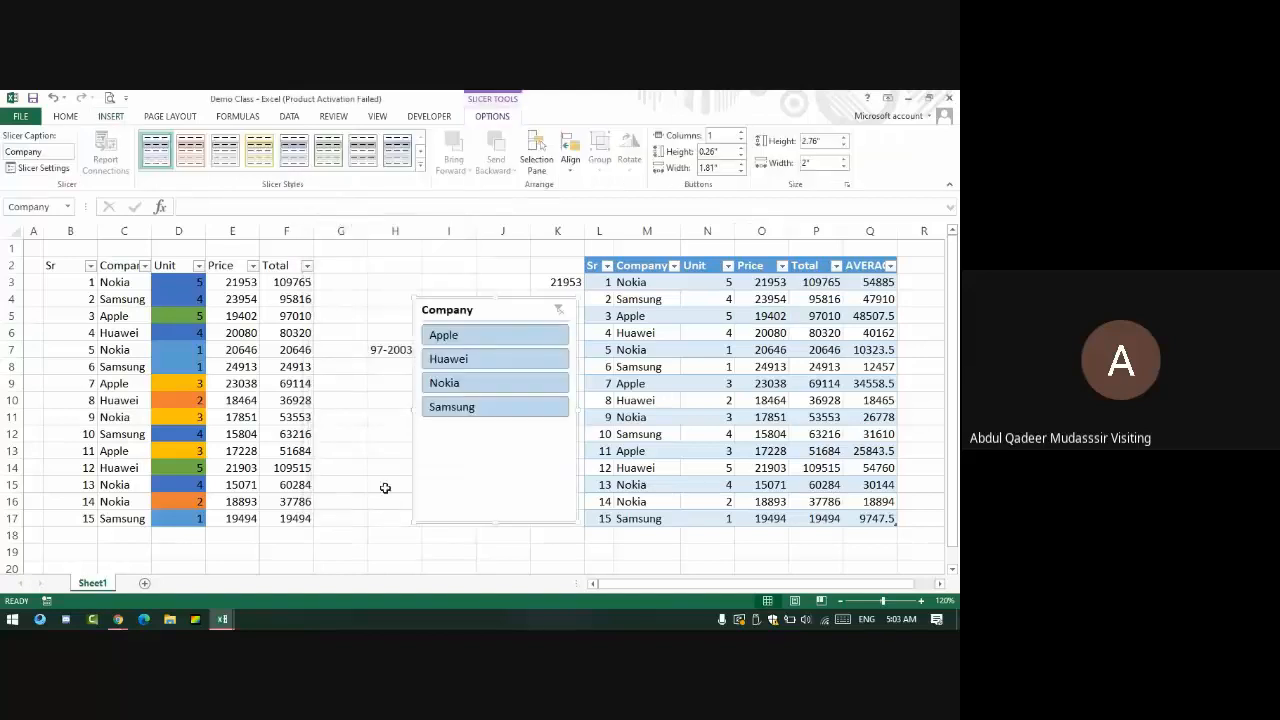
{"action": "left_click_drag", "start_coordinate": [464, 309], "coordinate": [462, 258]}
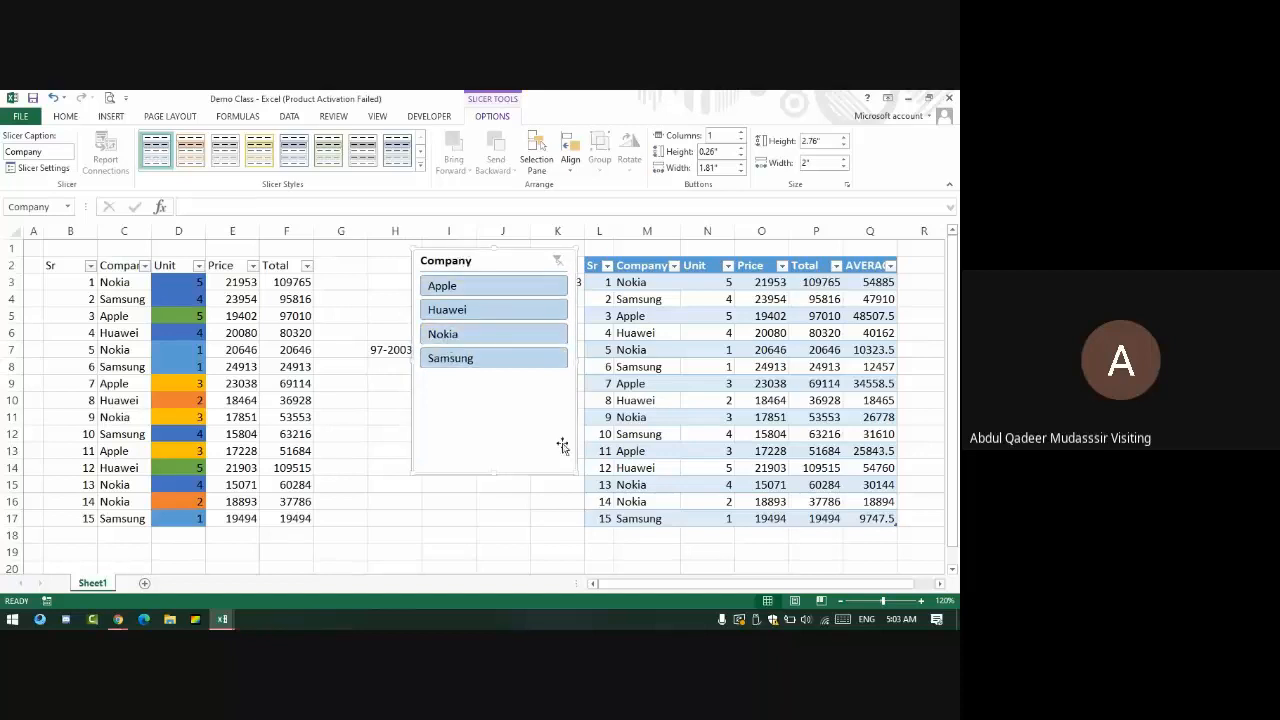
- Cycle the slicer through Apple, Huawei, Nokia and Samsung, clear it, and end on Apple
{"action": "left_click", "coordinate": [462, 286]}
{"action": "left_click", "coordinate": [452, 312]}
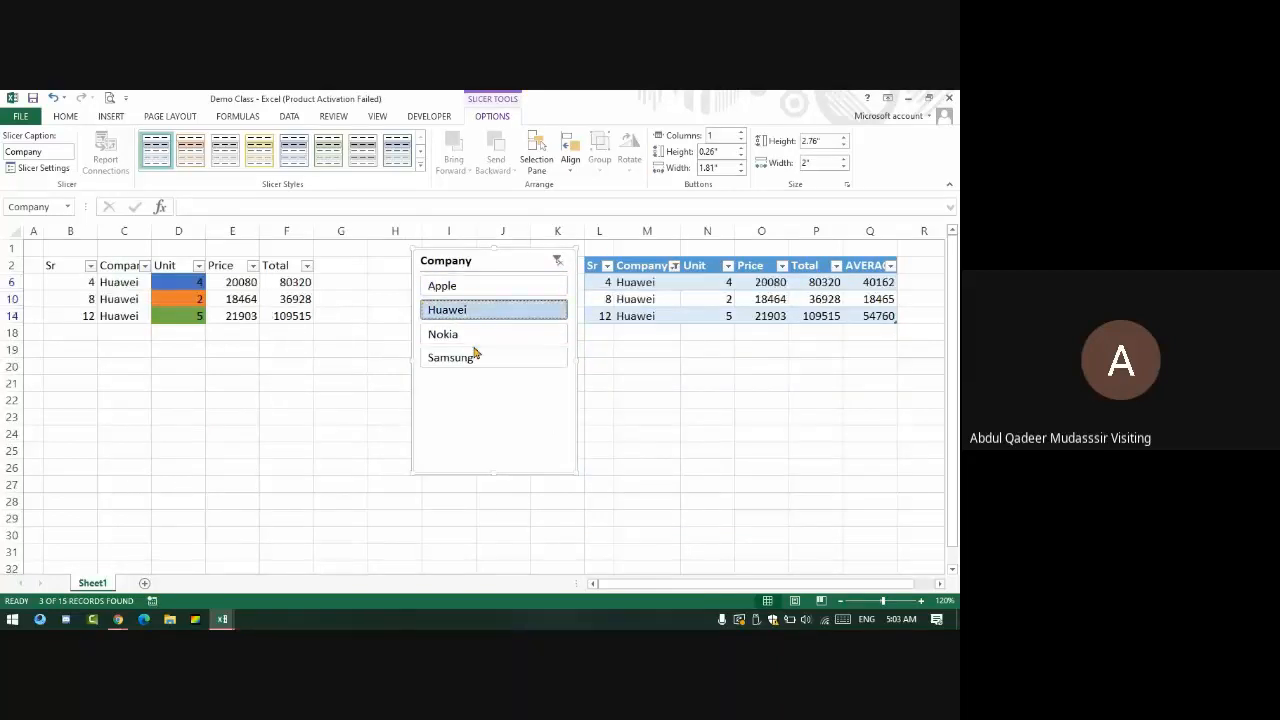
{"action": "left_click", "coordinate": [477, 339]}
{"action": "left_click", "coordinate": [477, 359]}
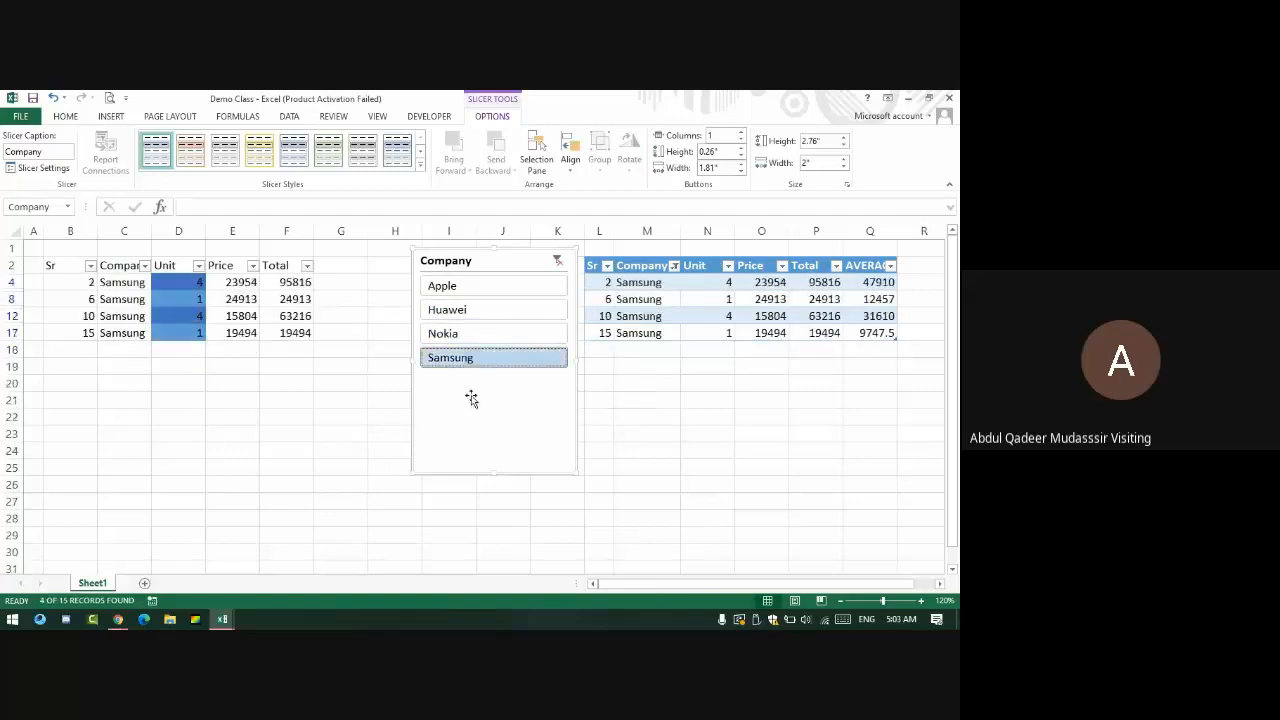
{"action": "left_click", "coordinate": [462, 312]}
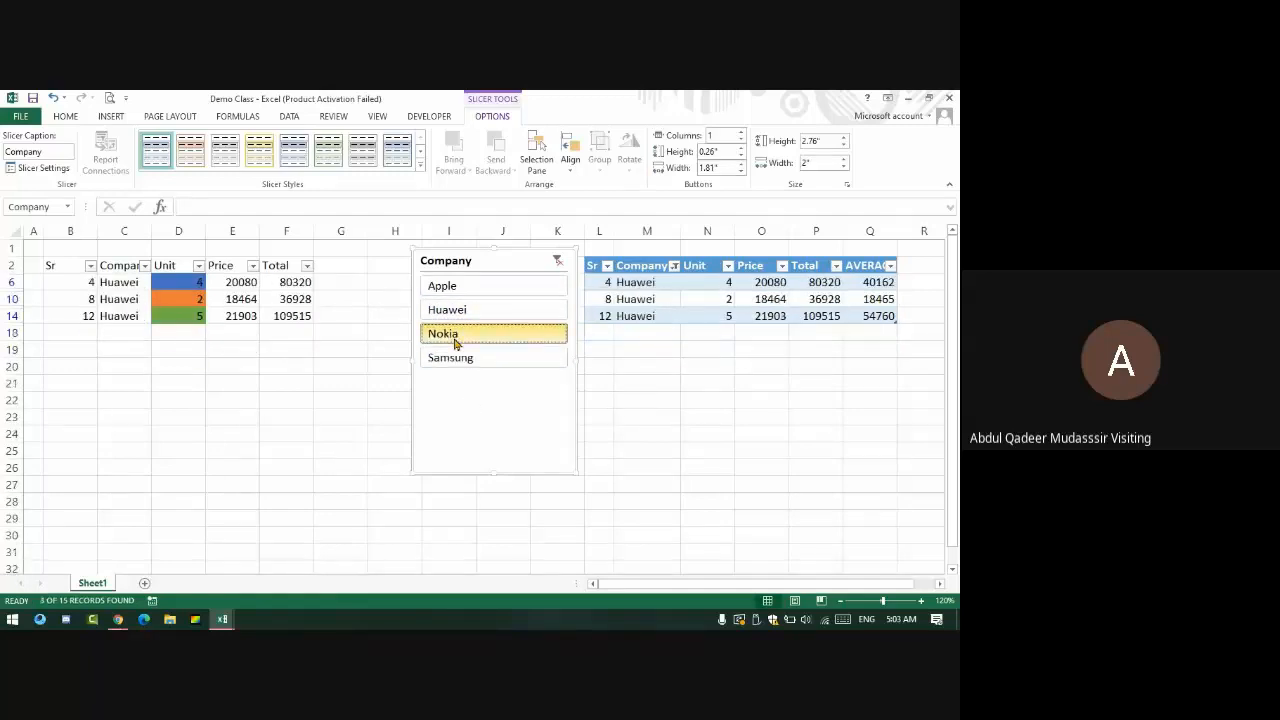
{"action": "left_click", "coordinate": [460, 335]}
{"action": "left_click", "coordinate": [463, 290]}
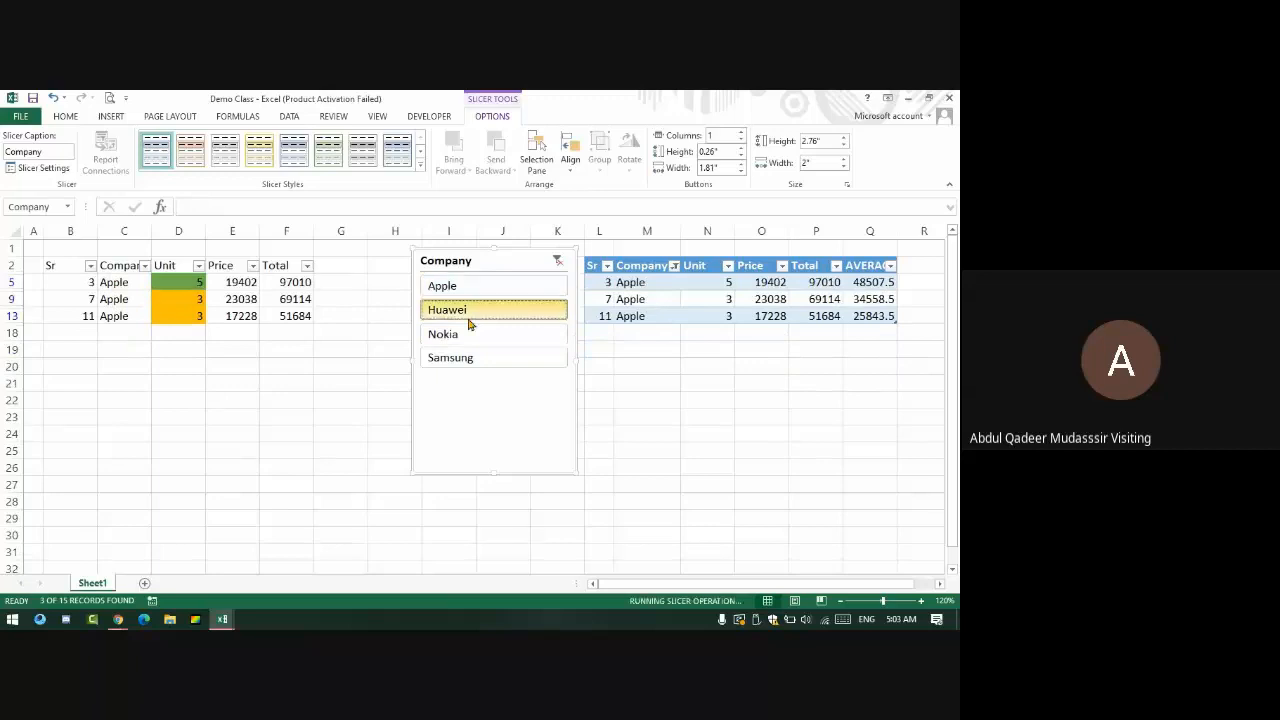
{"action": "left_click", "coordinate": [468, 311]}
{"action": "left_click", "coordinate": [470, 356]}
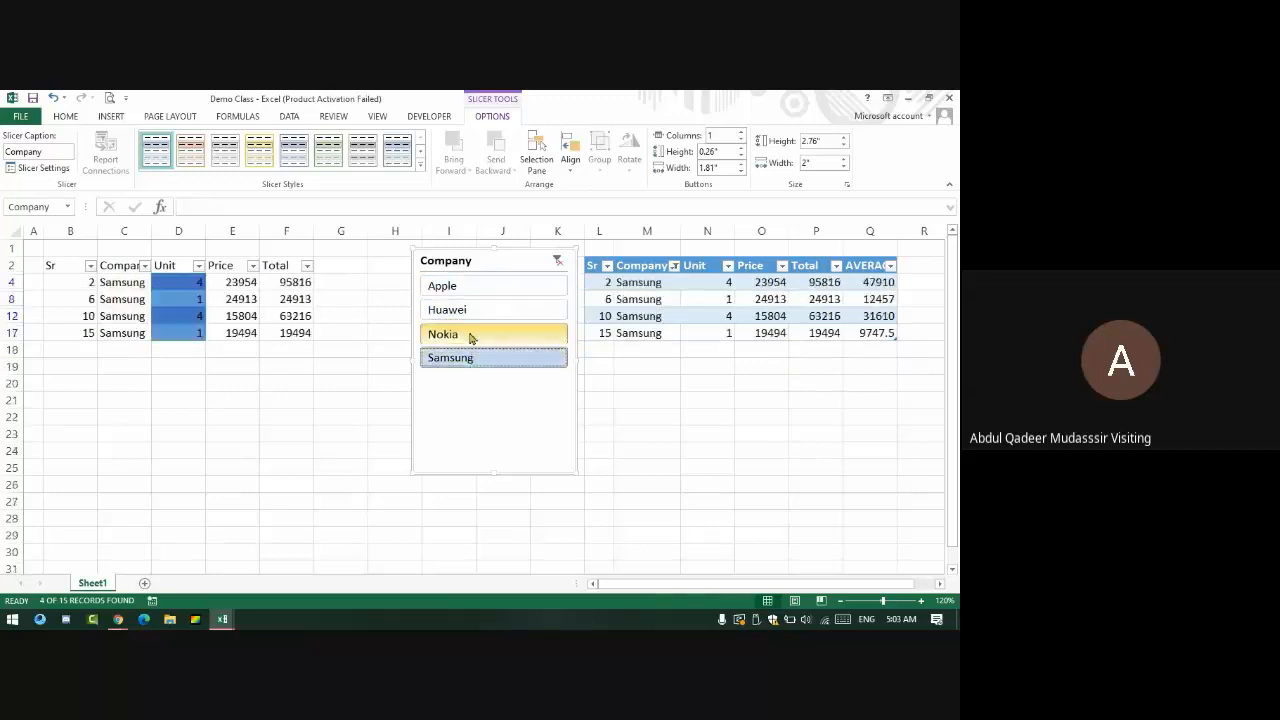
{"action": "left_click", "coordinate": [468, 334]}
{"action": "left_click", "coordinate": [500, 286]}
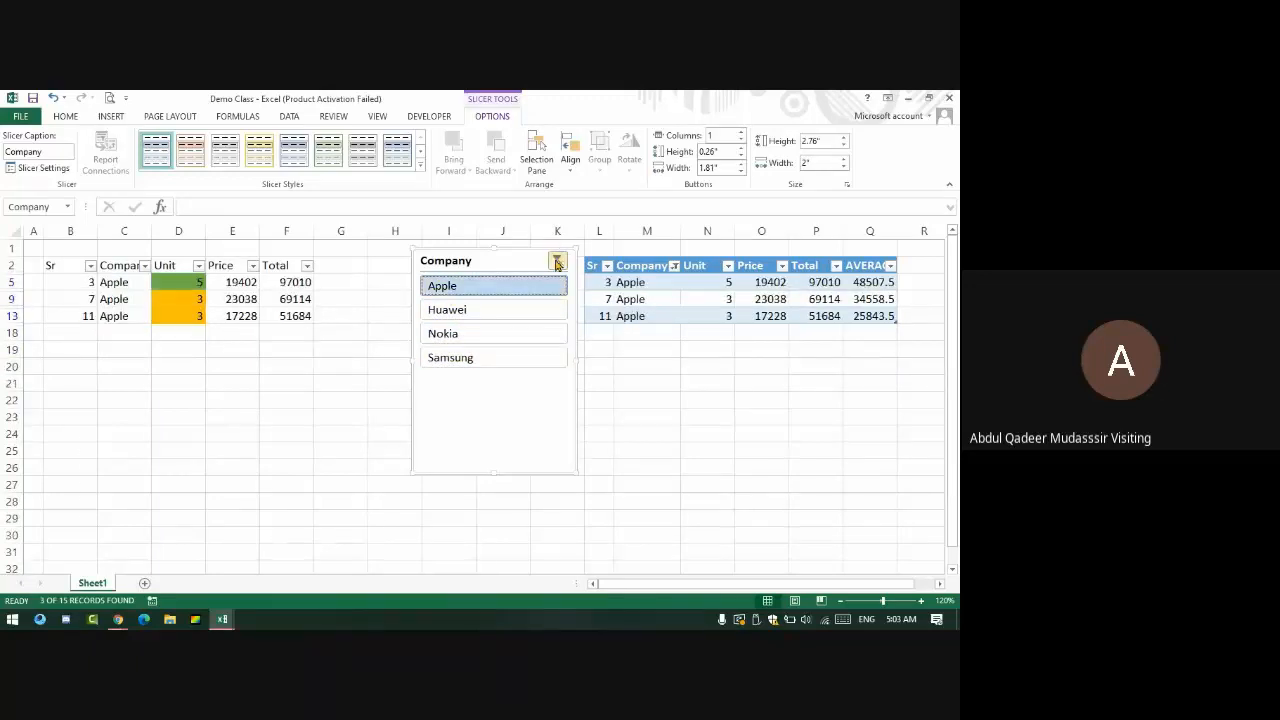
{"action": "left_click", "coordinate": [557, 262]}
{"action": "left_click", "coordinate": [480, 290]}
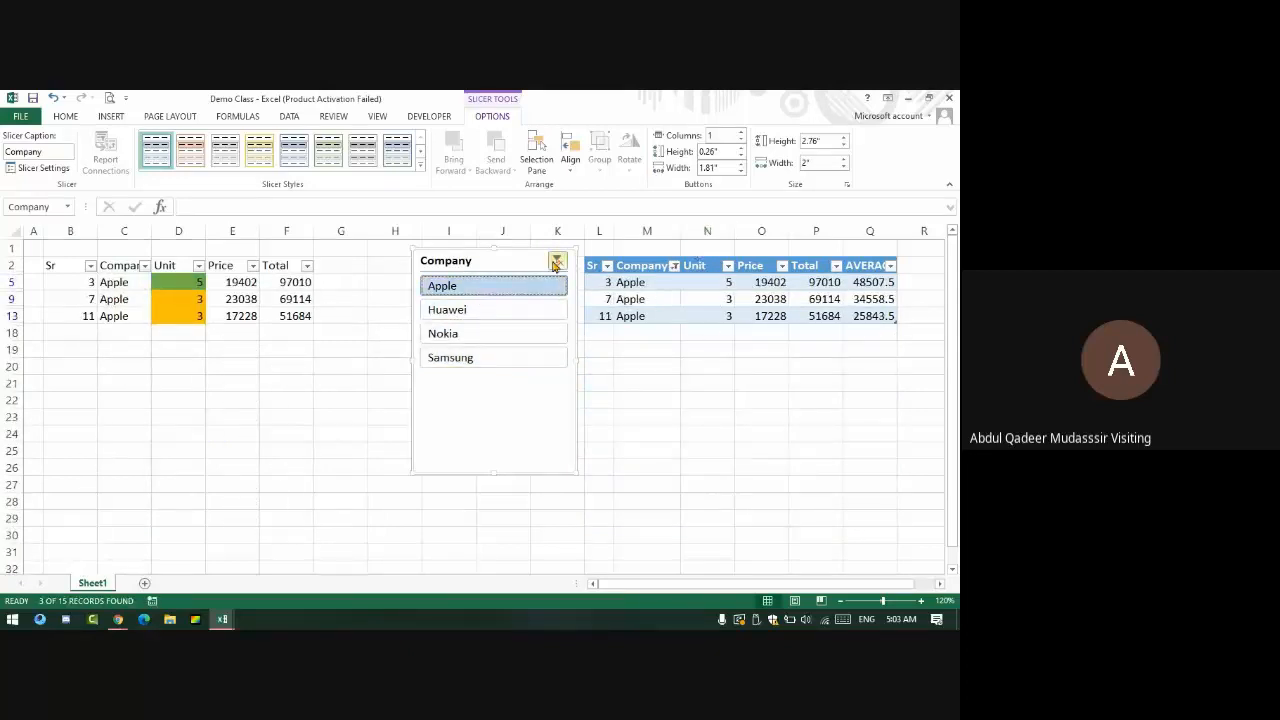
- Clear the Company filter, then insert a Unit slicer and drag it below the Company slicer
{"action": "left_click", "coordinate": [556, 262]}
{"action": "left_click", "coordinate": [111, 116]}
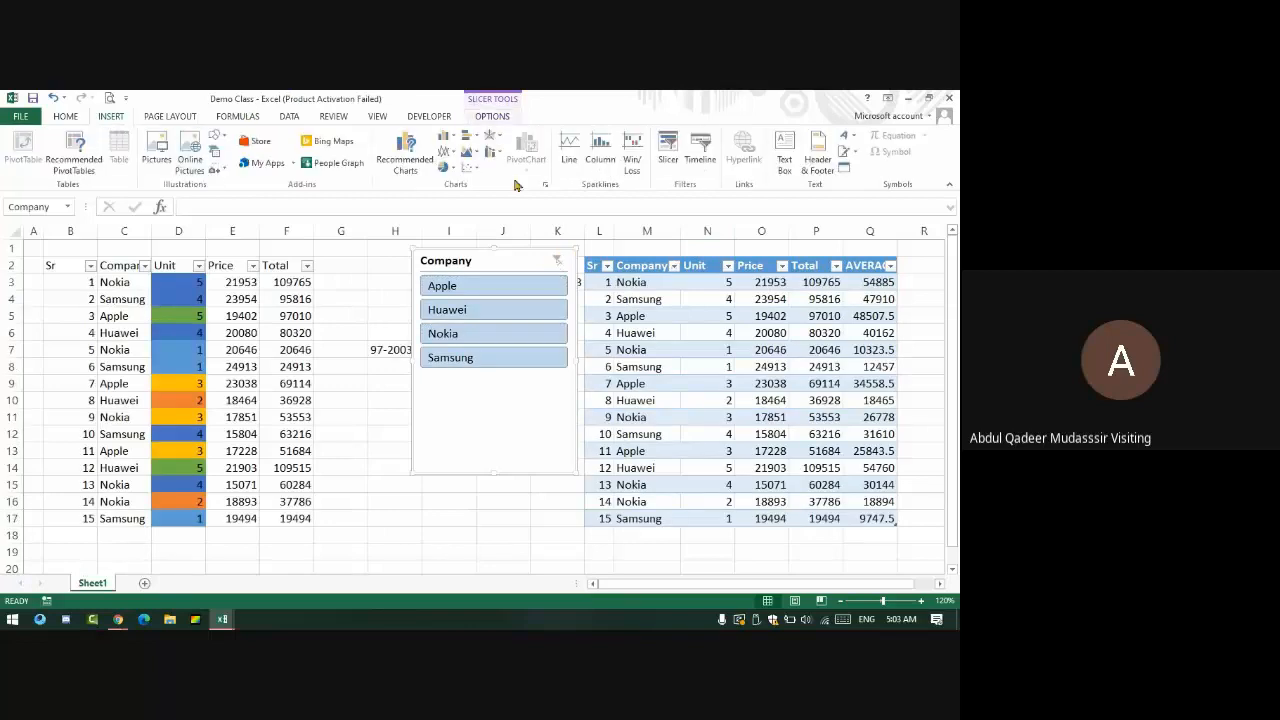
{"action": "left_click", "coordinate": [670, 148]}
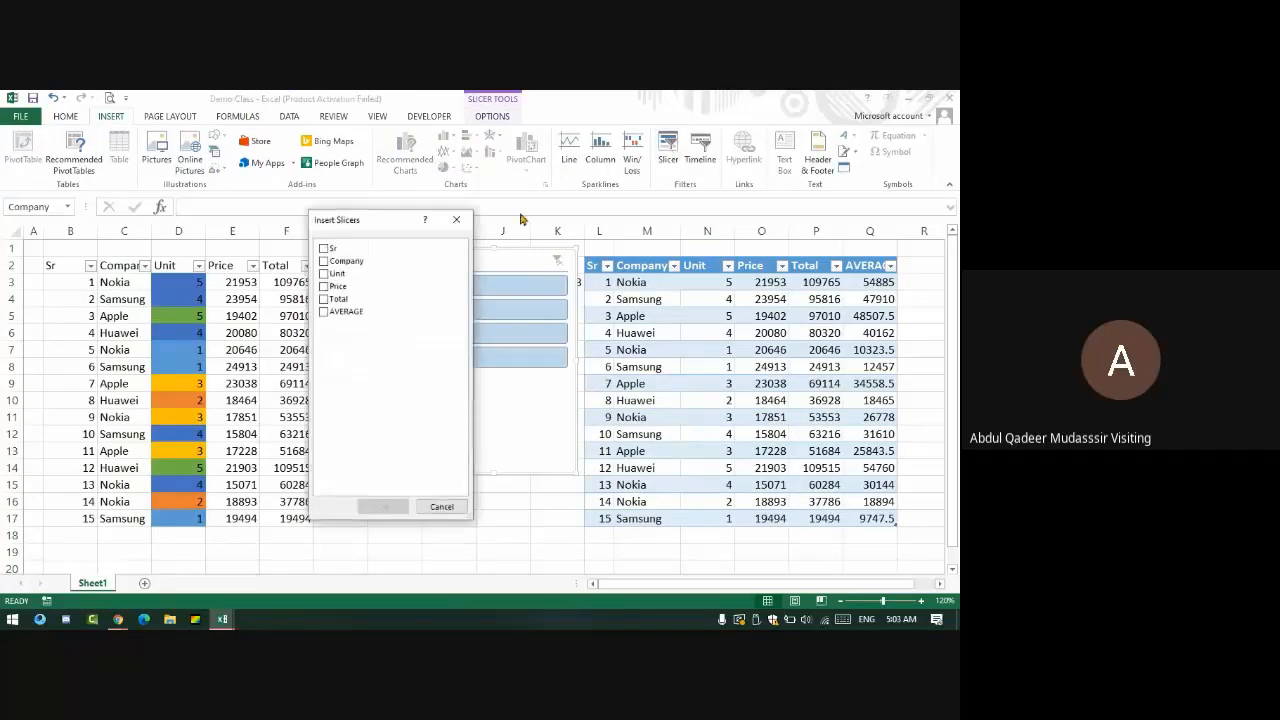
{"action": "left_click", "coordinate": [324, 274]}
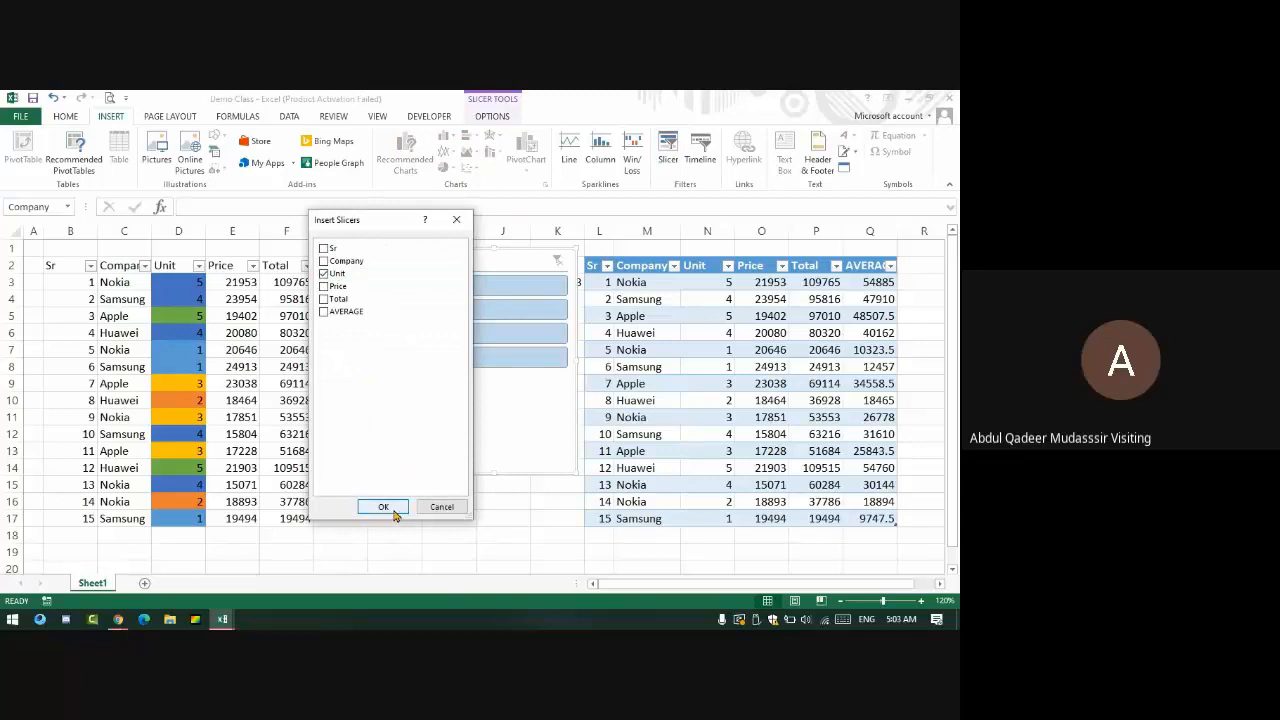
{"action": "left_click", "coordinate": [392, 510]}
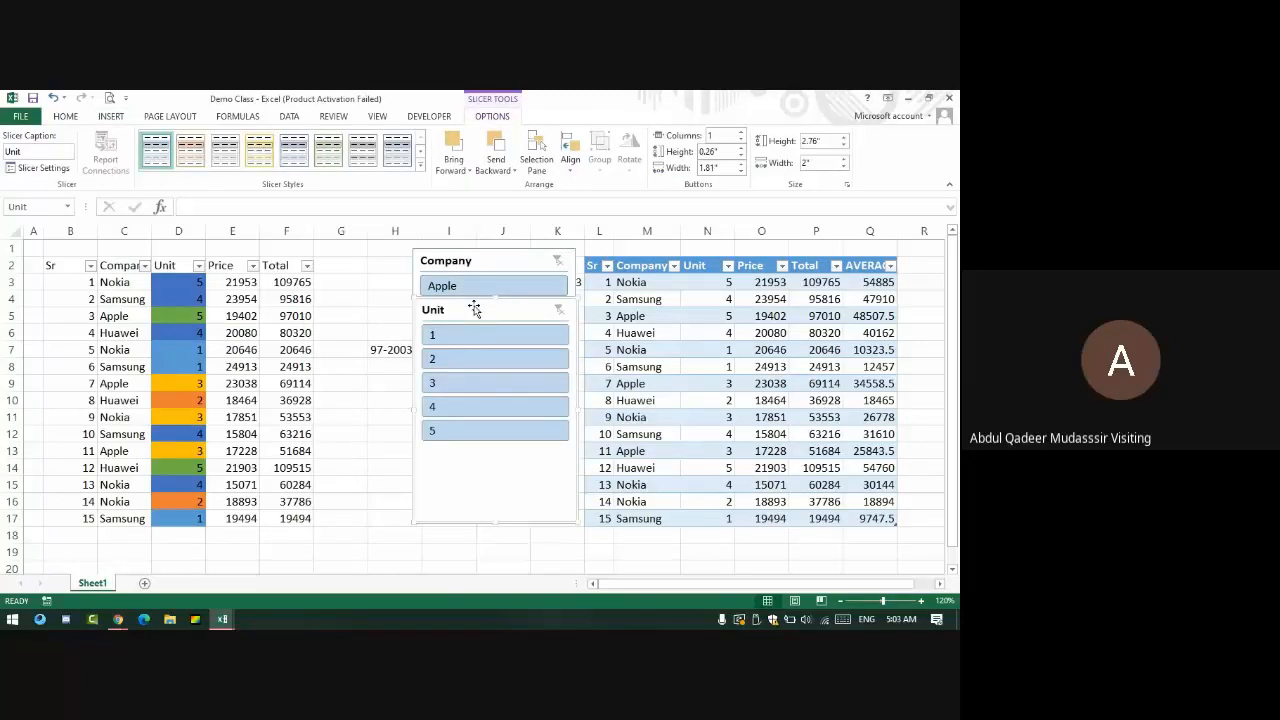
{"action": "left_click_drag", "start_coordinate": [474, 310], "coordinate": [472, 380]}
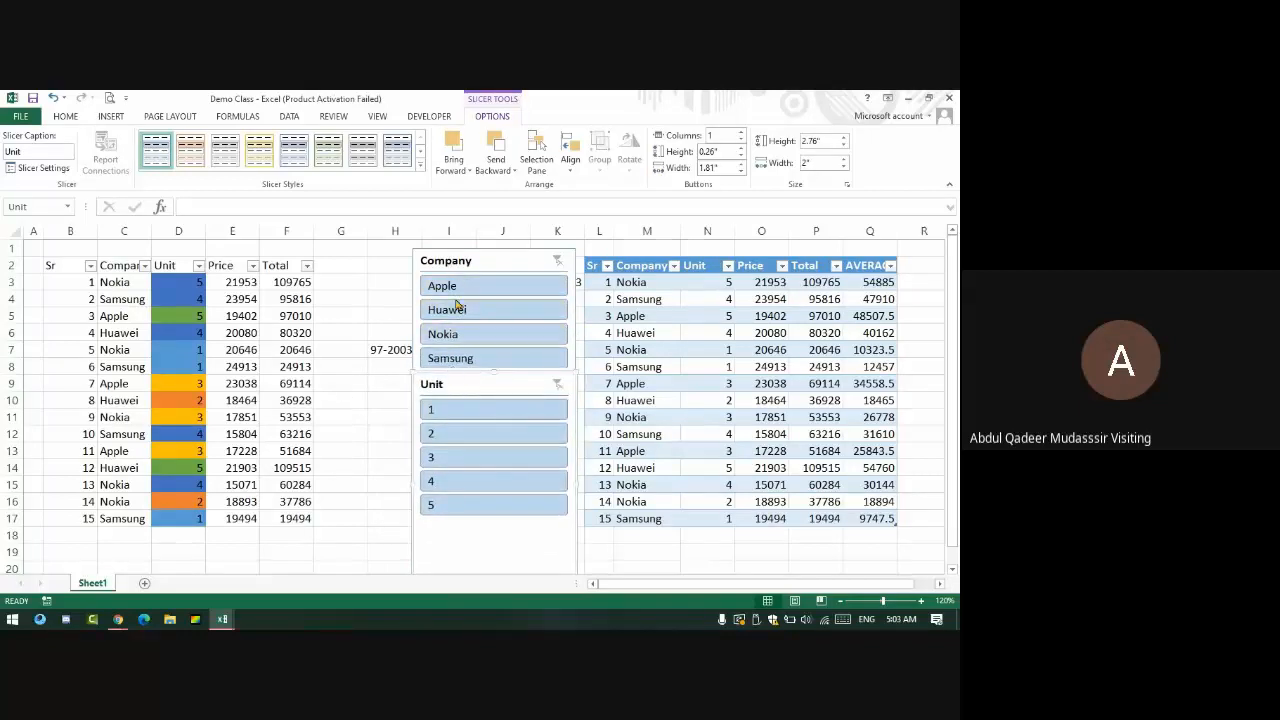
- Filter Apple by units 3 and 5, then Huawei by units 4, 2 and 5
{"action": "left_click", "coordinate": [443, 286]}
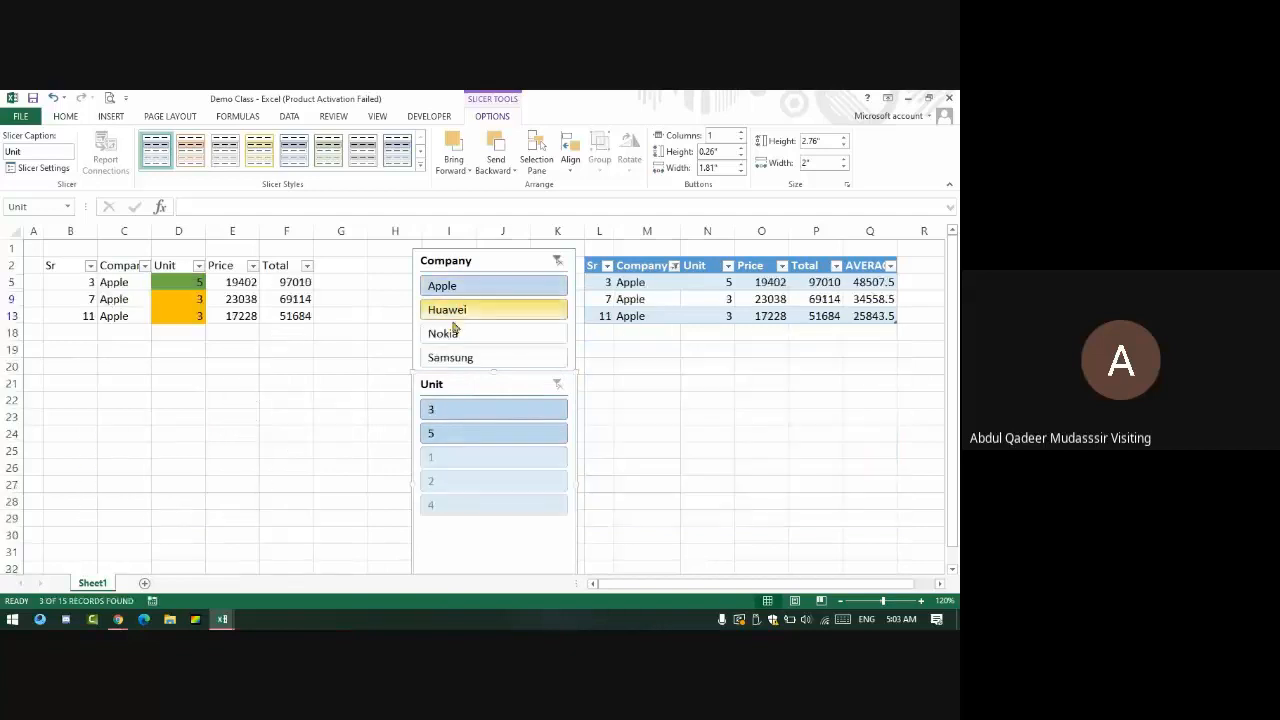
{"action": "left_click", "coordinate": [476, 411]}
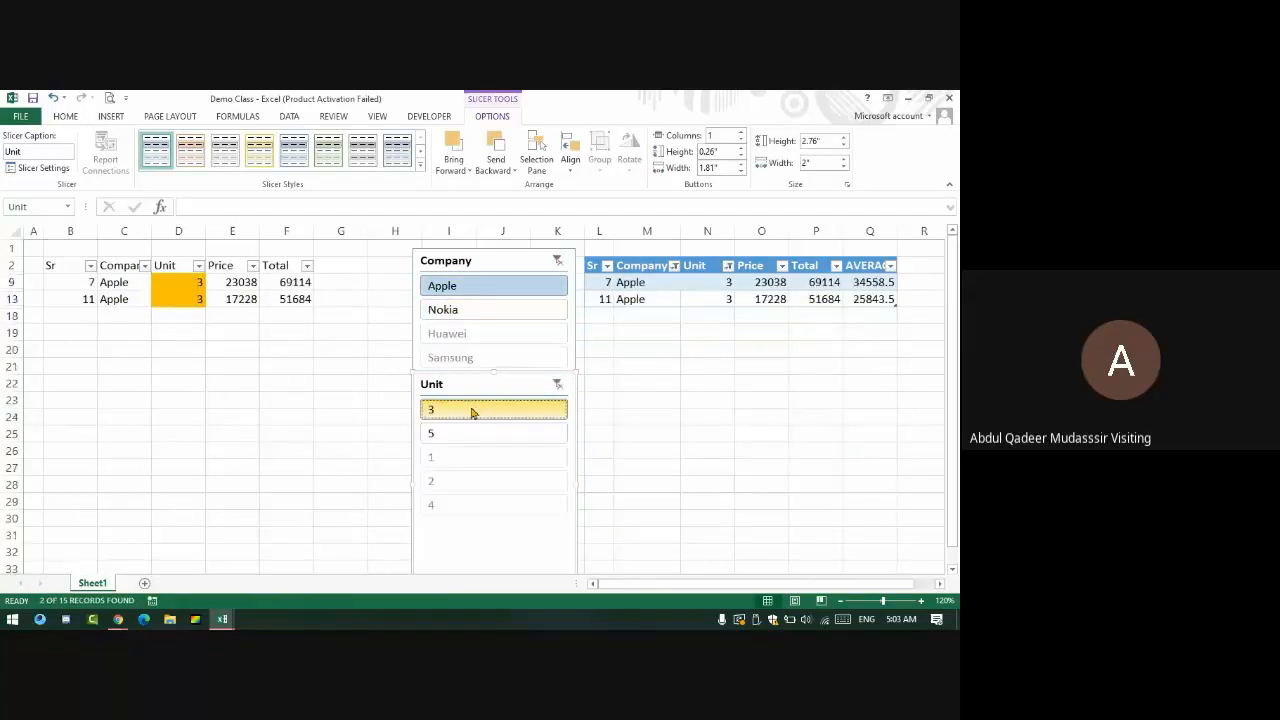
{"action": "left_click", "coordinate": [523, 434]}
{"action": "left_click", "coordinate": [559, 385]}
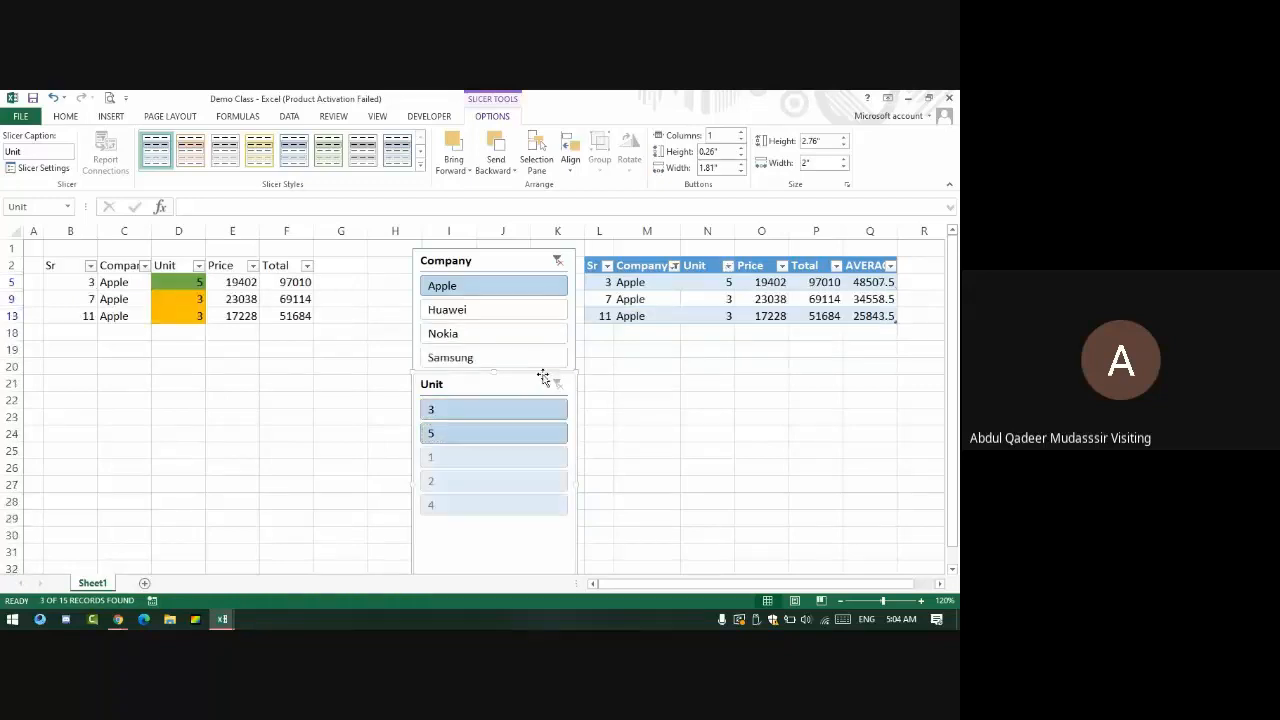
{"action": "left_click", "coordinate": [484, 316]}
{"action": "left_click", "coordinate": [477, 436]}
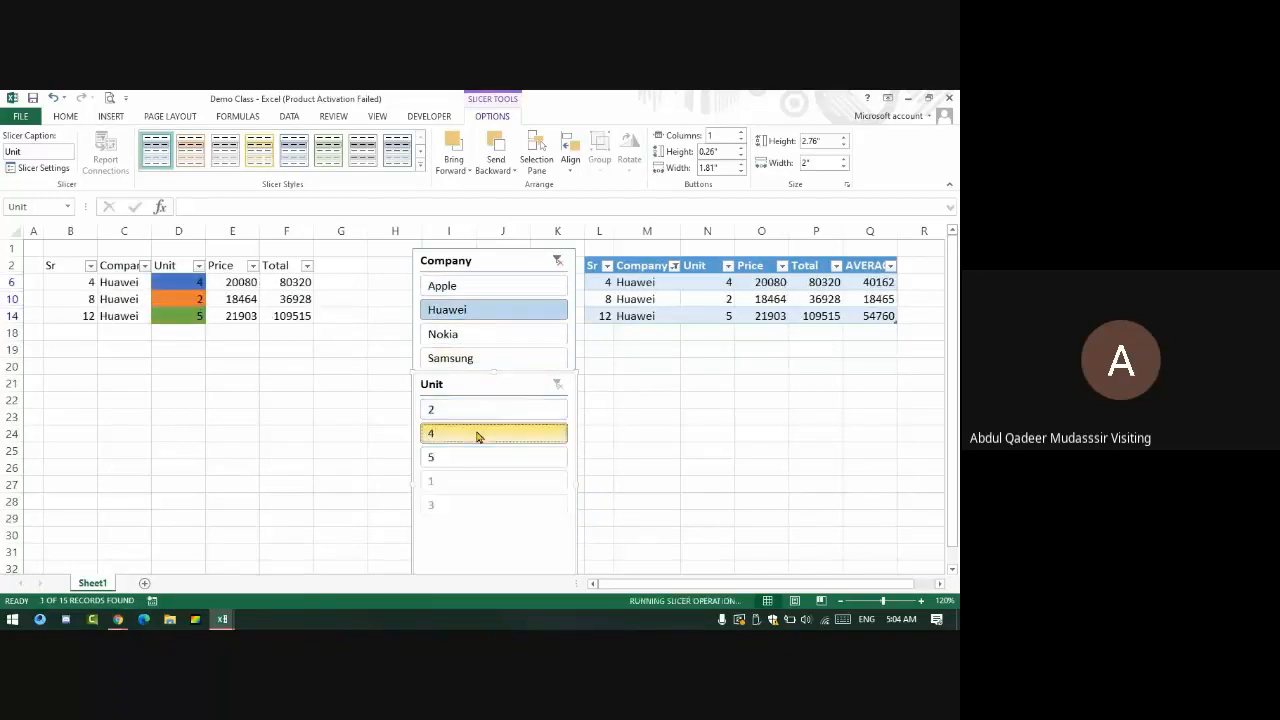
{"action": "left_click", "coordinate": [466, 409]}
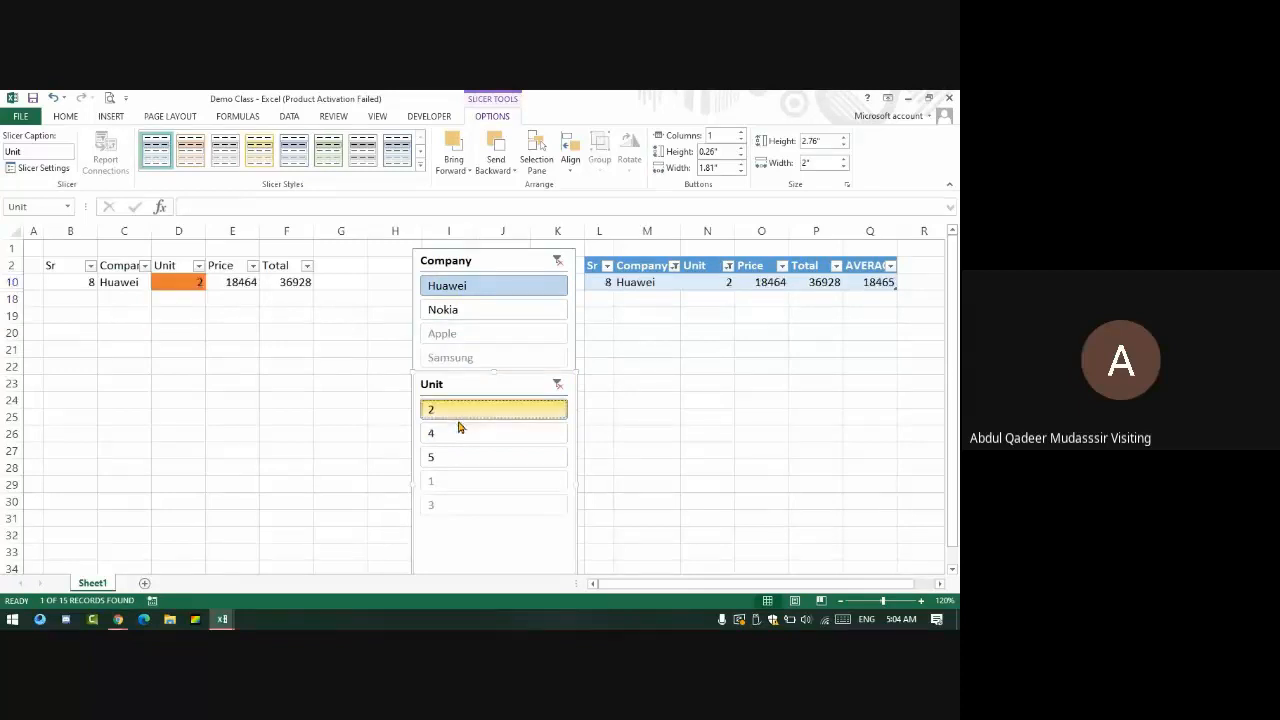
{"action": "left_click", "coordinate": [469, 457]}
- Filter Nokia by units 2 and 5, Samsung by units 1 and 4, then clear both slicers
{"action": "left_click", "coordinate": [467, 336]}
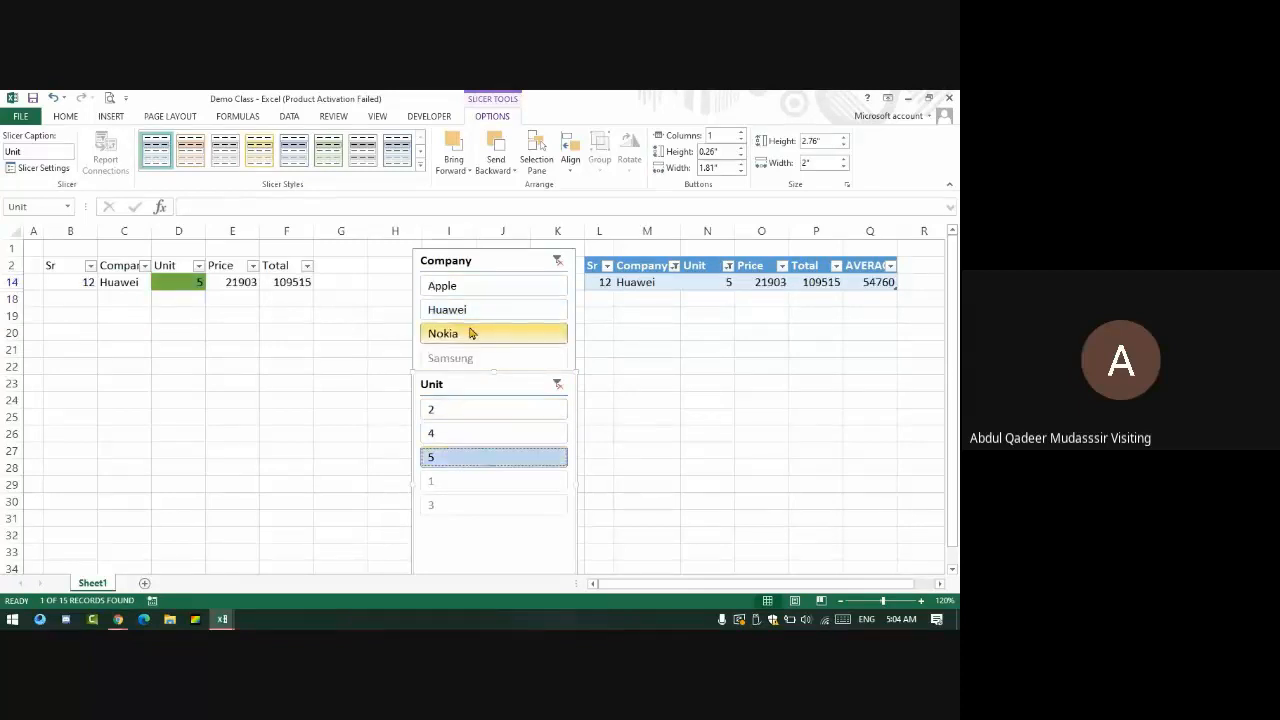
{"action": "left_click", "coordinate": [491, 433]}
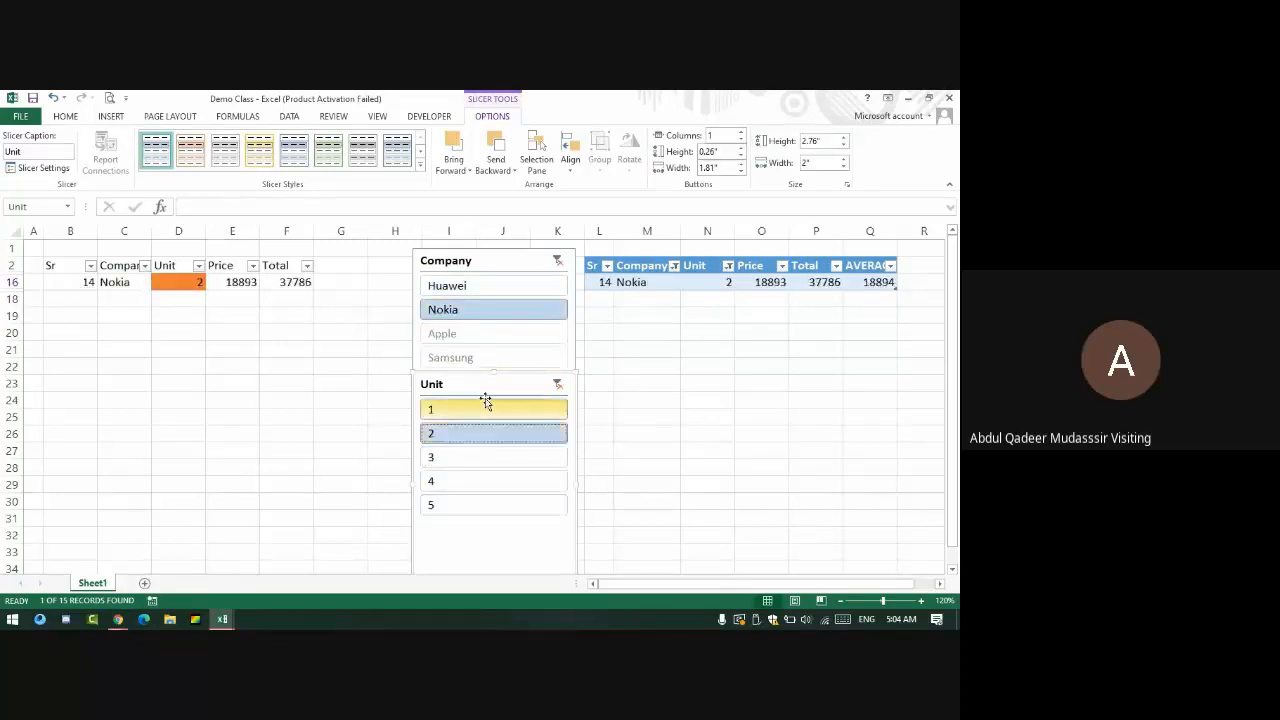
{"action": "left_click", "coordinate": [500, 503]}
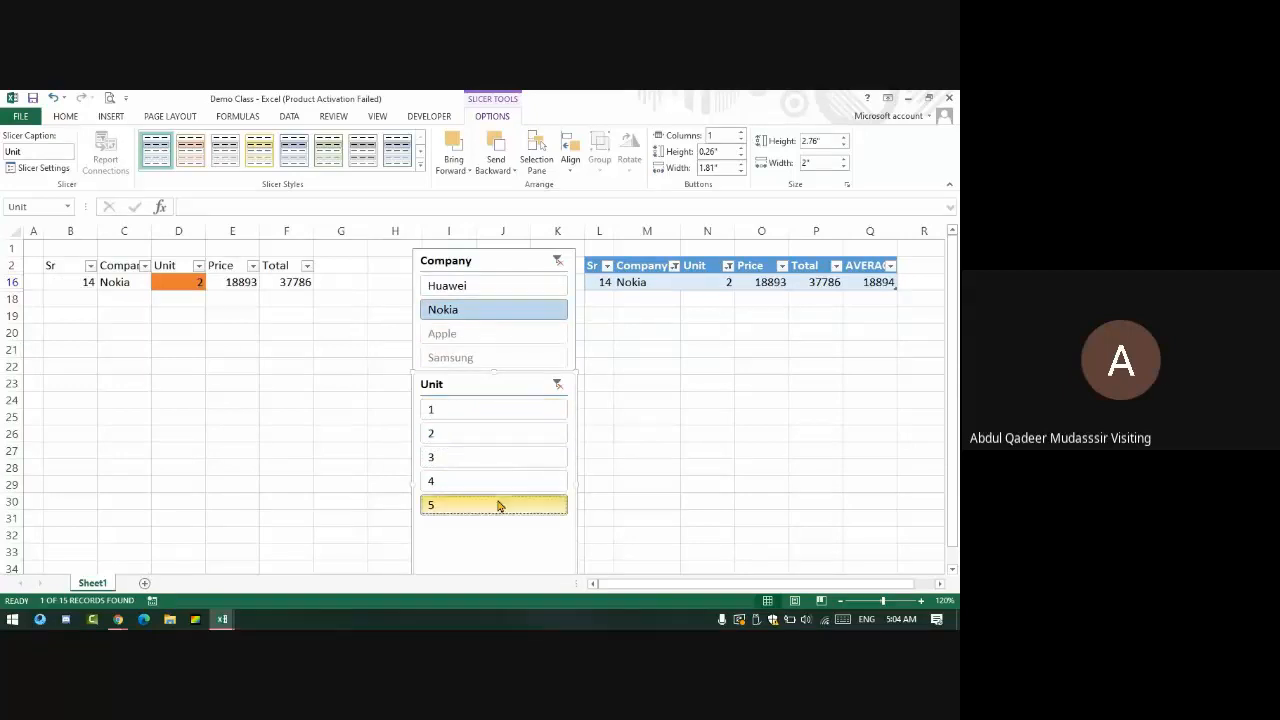
{"action": "left_click", "coordinate": [480, 357]}
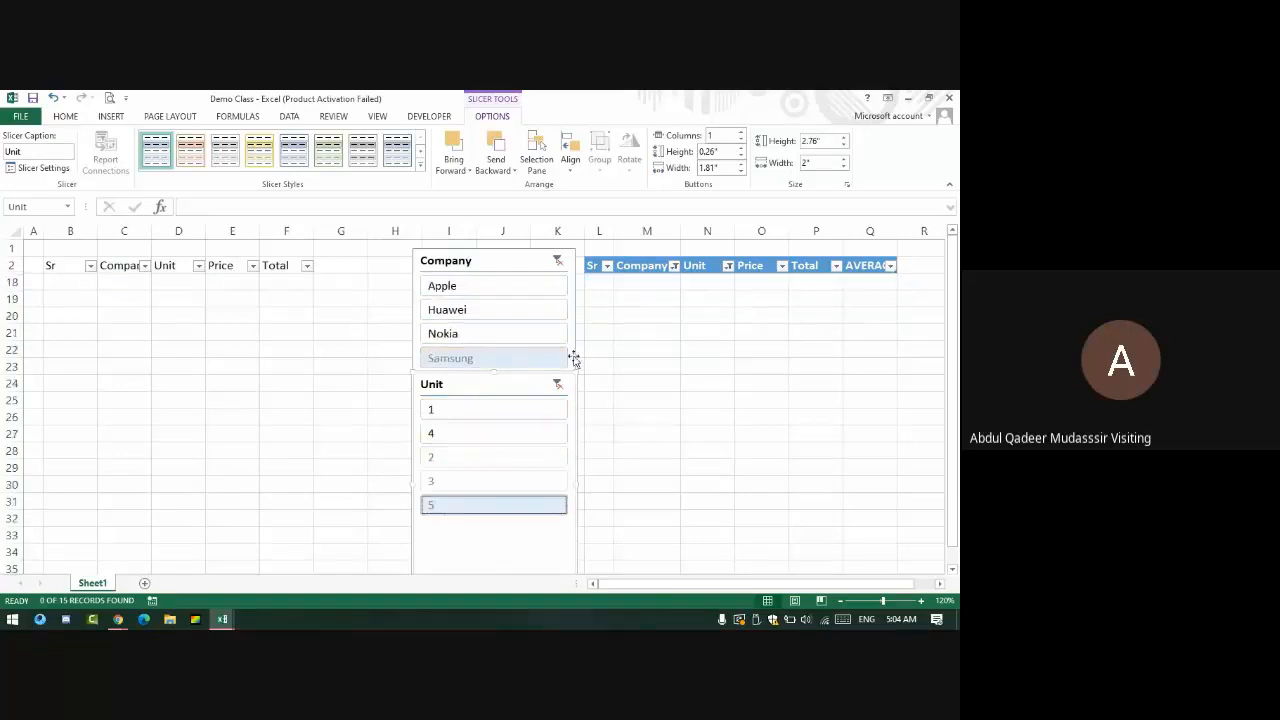
{"action": "left_click", "coordinate": [466, 408]}
{"action": "left_click", "coordinate": [462, 433]}
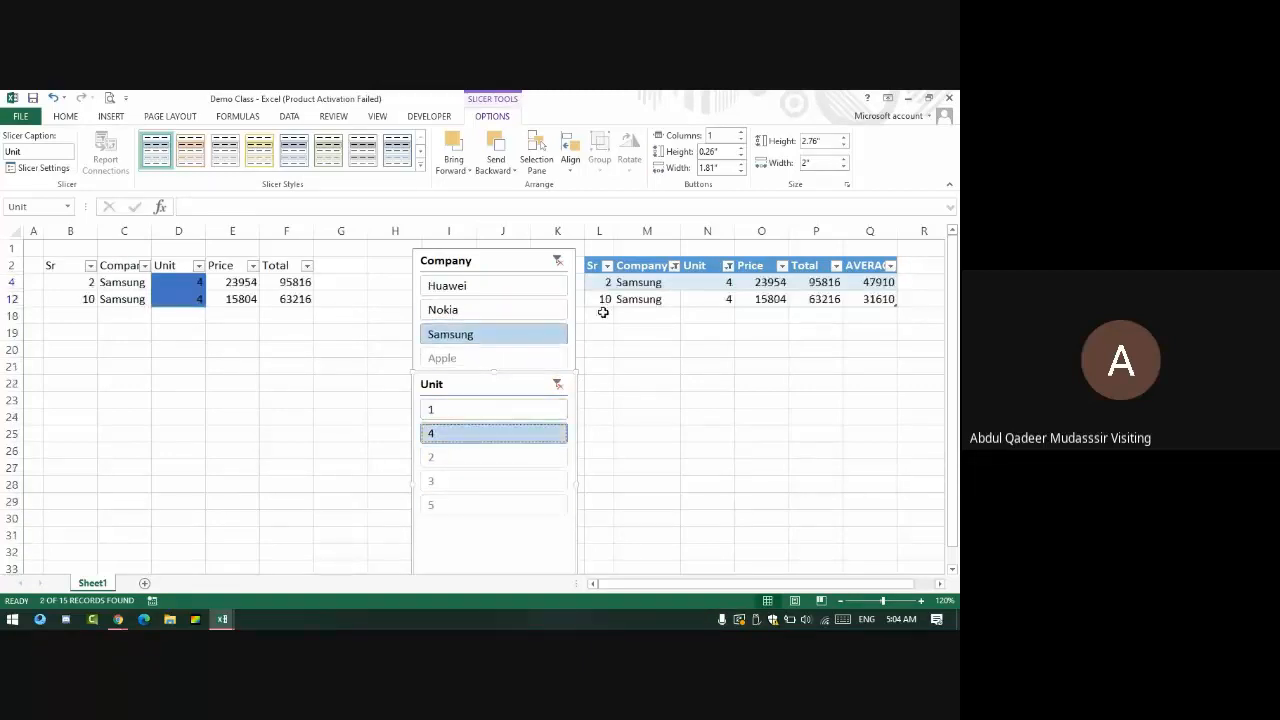
{"action": "left_click", "coordinate": [557, 384]}
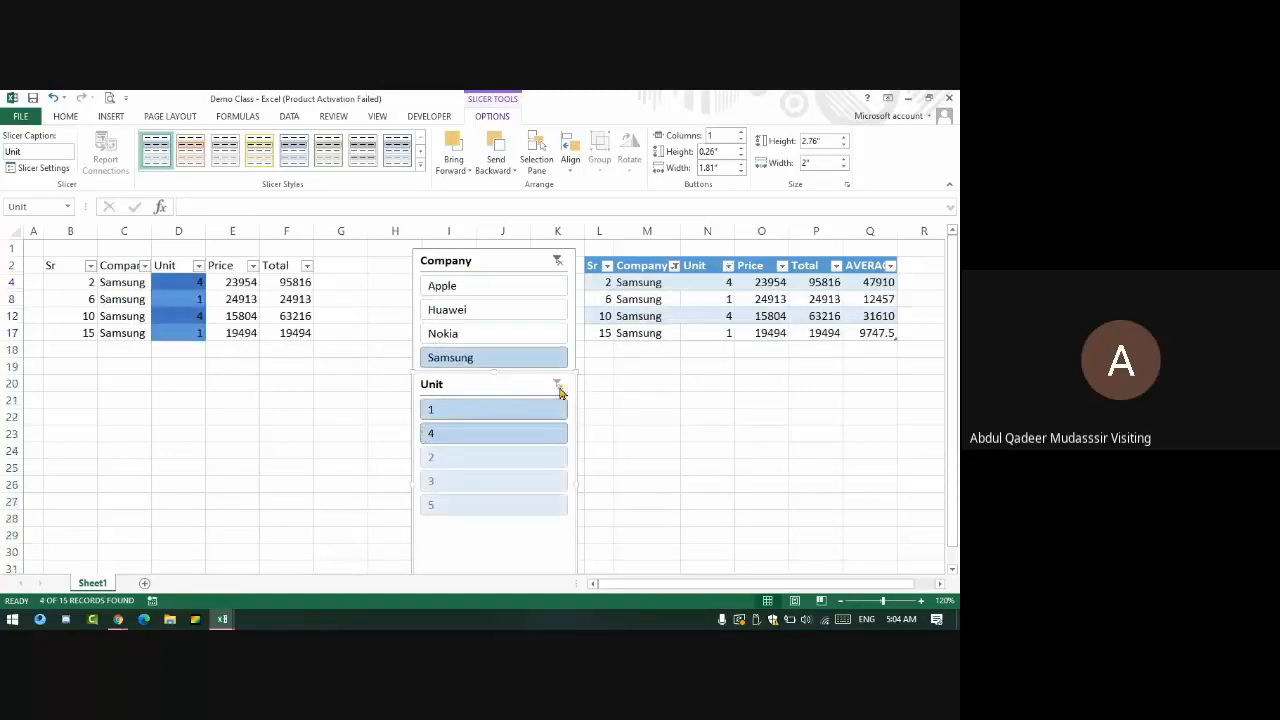
{"action": "left_click", "coordinate": [557, 261]}
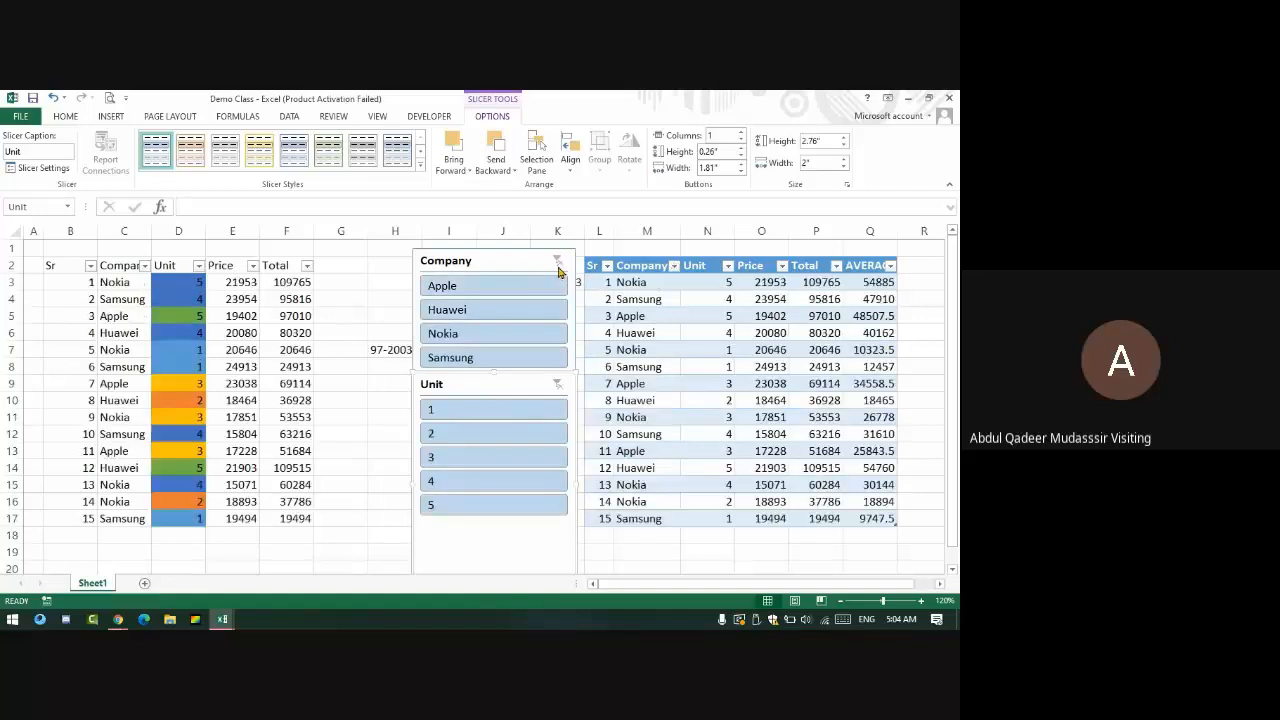
- Delete the Company and Unit slicers from the sheet
{"action": "left_click", "coordinate": [487, 262]}
{"action": "key", "text": "Delete"}
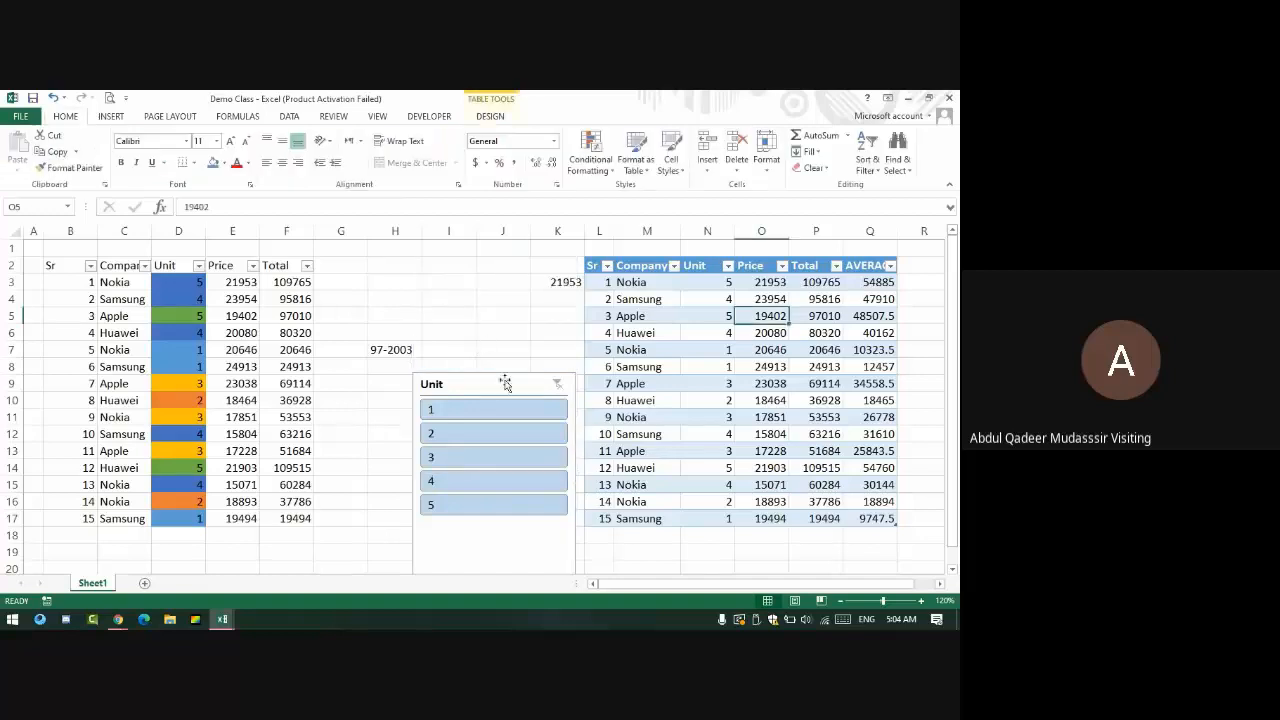
{"action": "left_click", "coordinate": [490, 384]}
{"action": "key", "text": "Delete"}
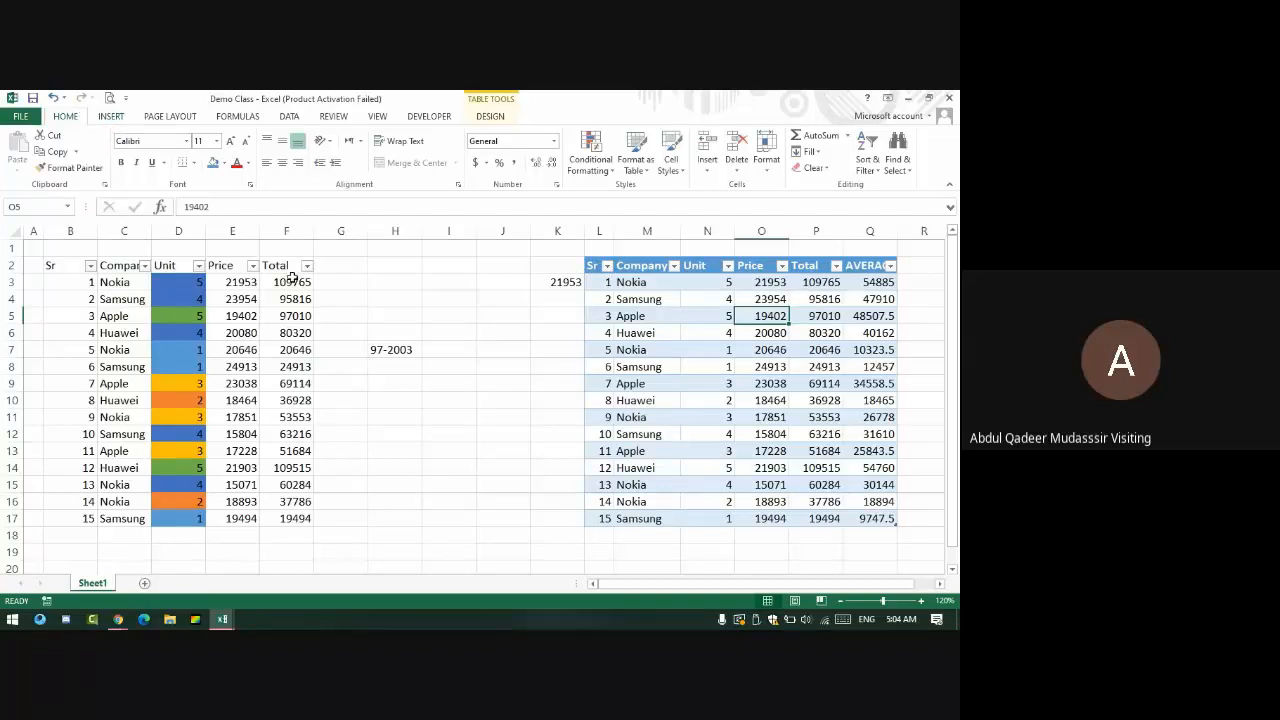
- Select both sales tables, then switch through Lecture # 7 to the Google Meet window
{"action": "left_click_drag", "start_coordinate": [288, 262], "coordinate": [61, 521]}
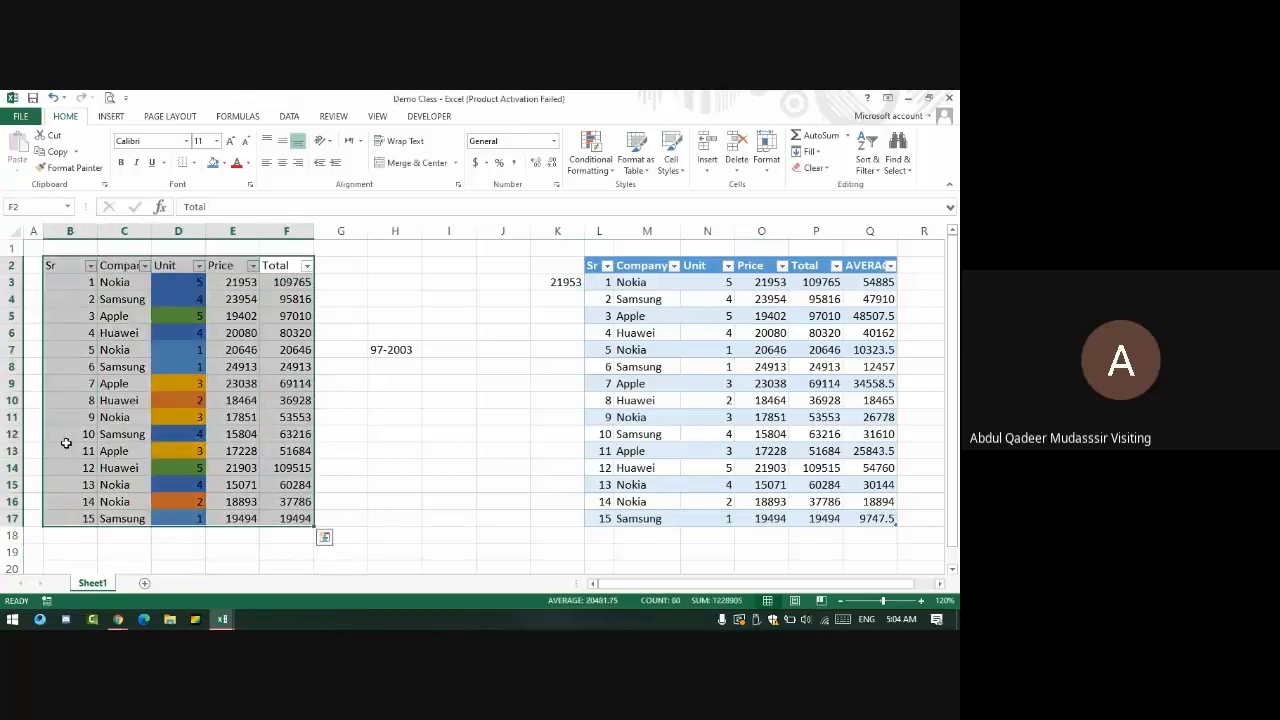
{"action": "left_click_drag", "start_coordinate": [598, 268], "coordinate": [866, 517]}
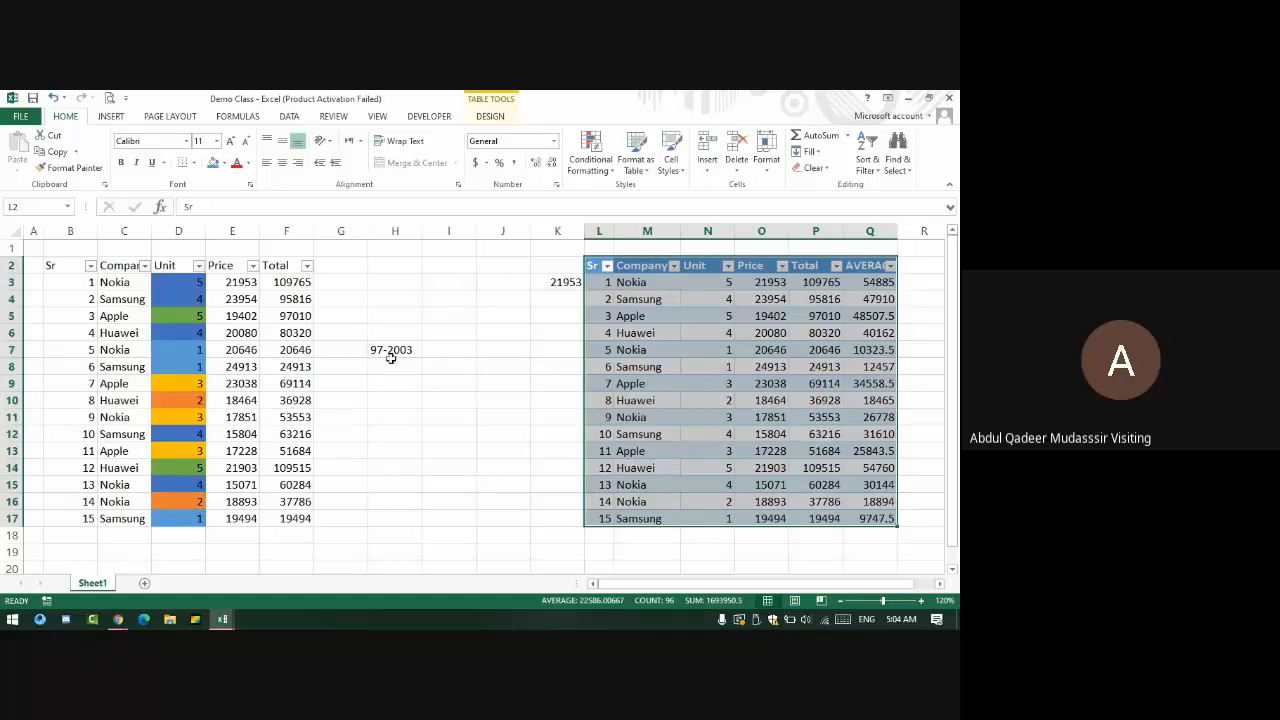
{"action": "left_click", "coordinate": [728, 316]}
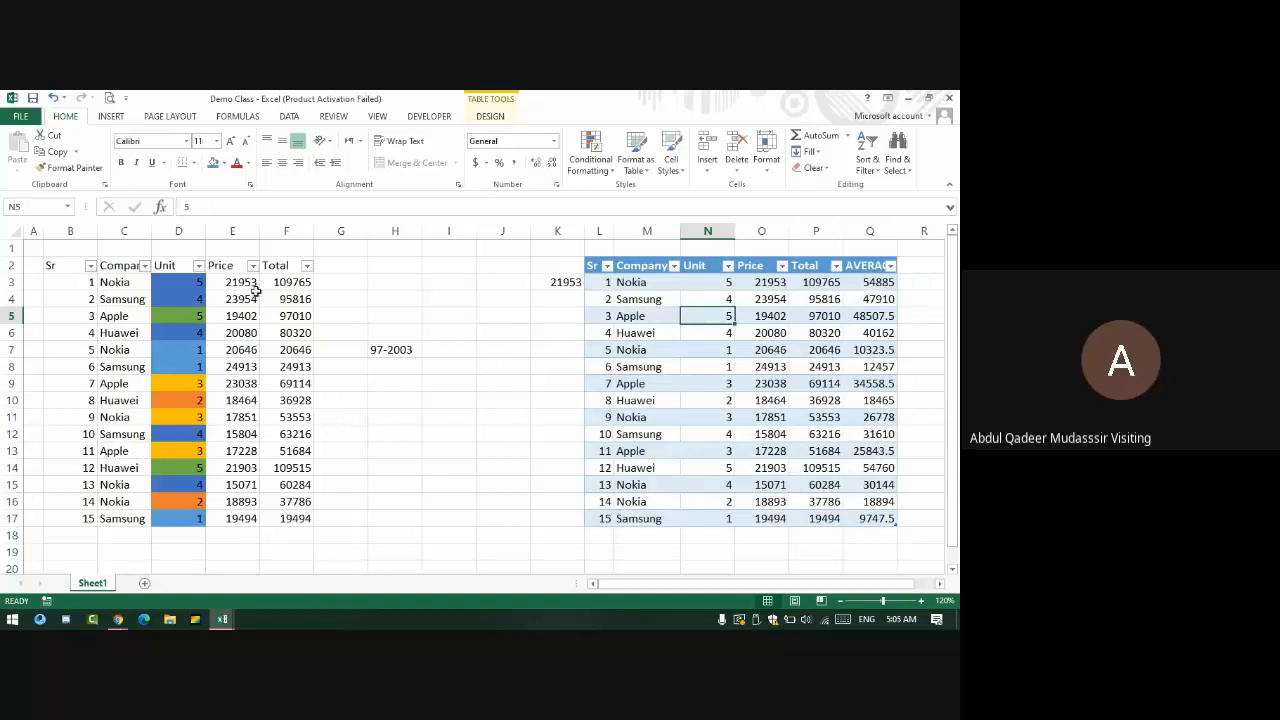
{"action": "key", "text": "alt+Tab"}
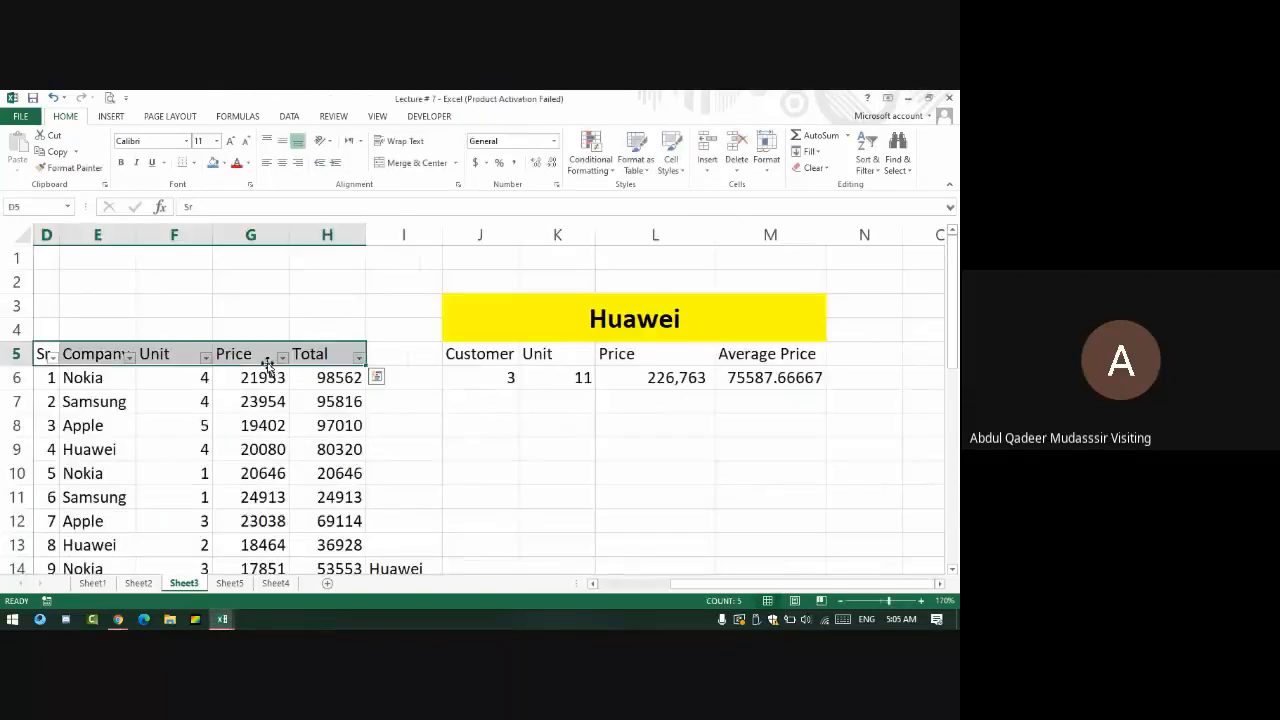
{"action": "key", "text": "alt+Tab"}
{"action": "key", "text": "alt+Tab"}
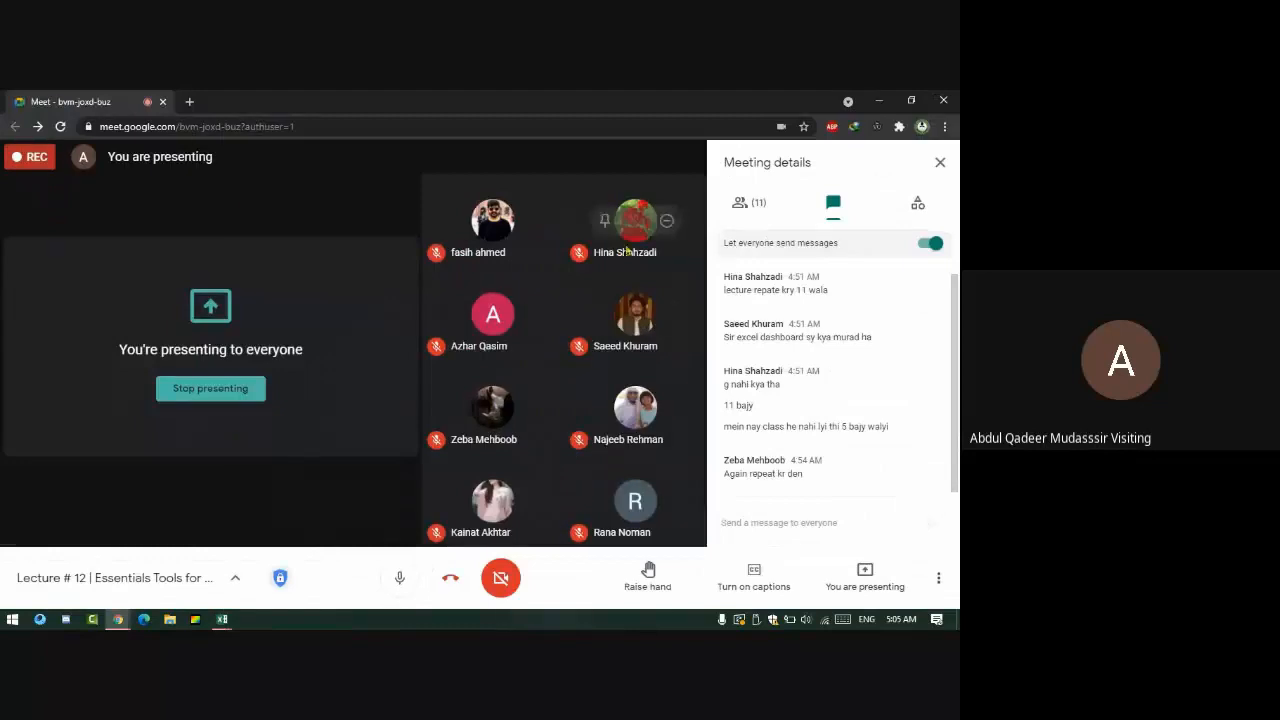
- Close the Meet chat and meeting details, then bring the Demo Class workbook forward in Excel
{"action": "left_click", "coordinate": [940, 162]}
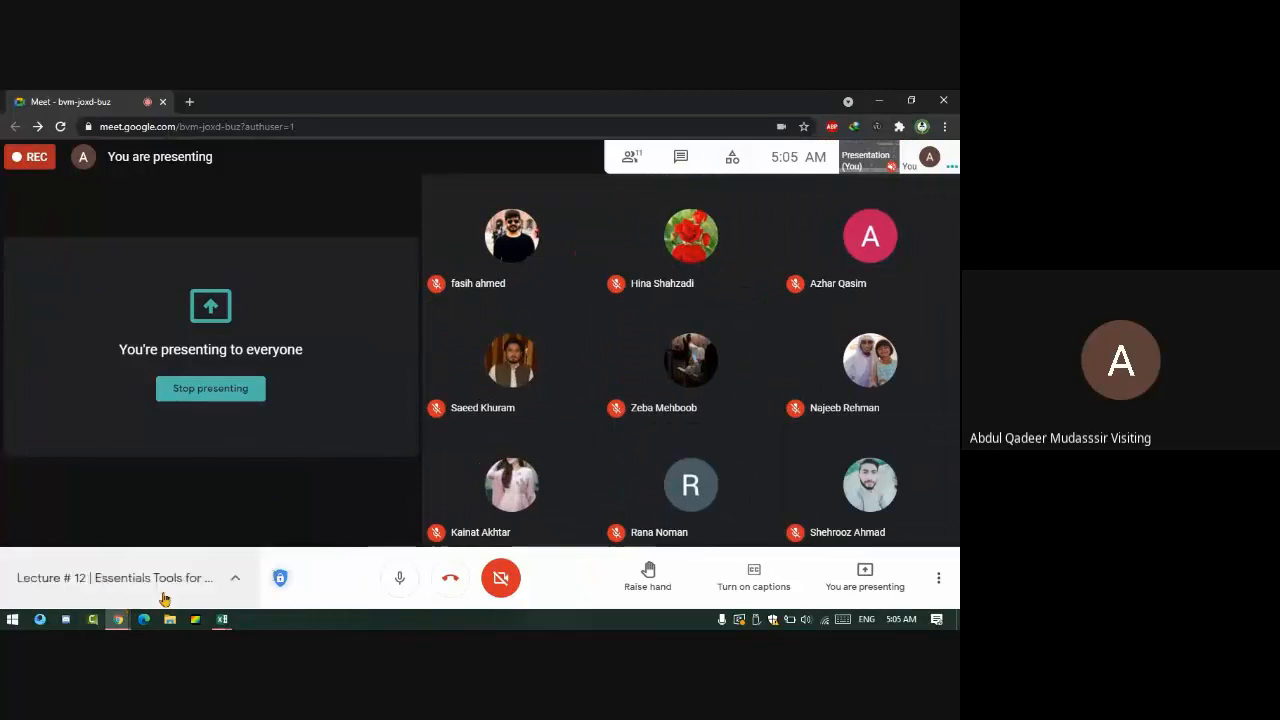
{"action": "left_click", "coordinate": [234, 580]}
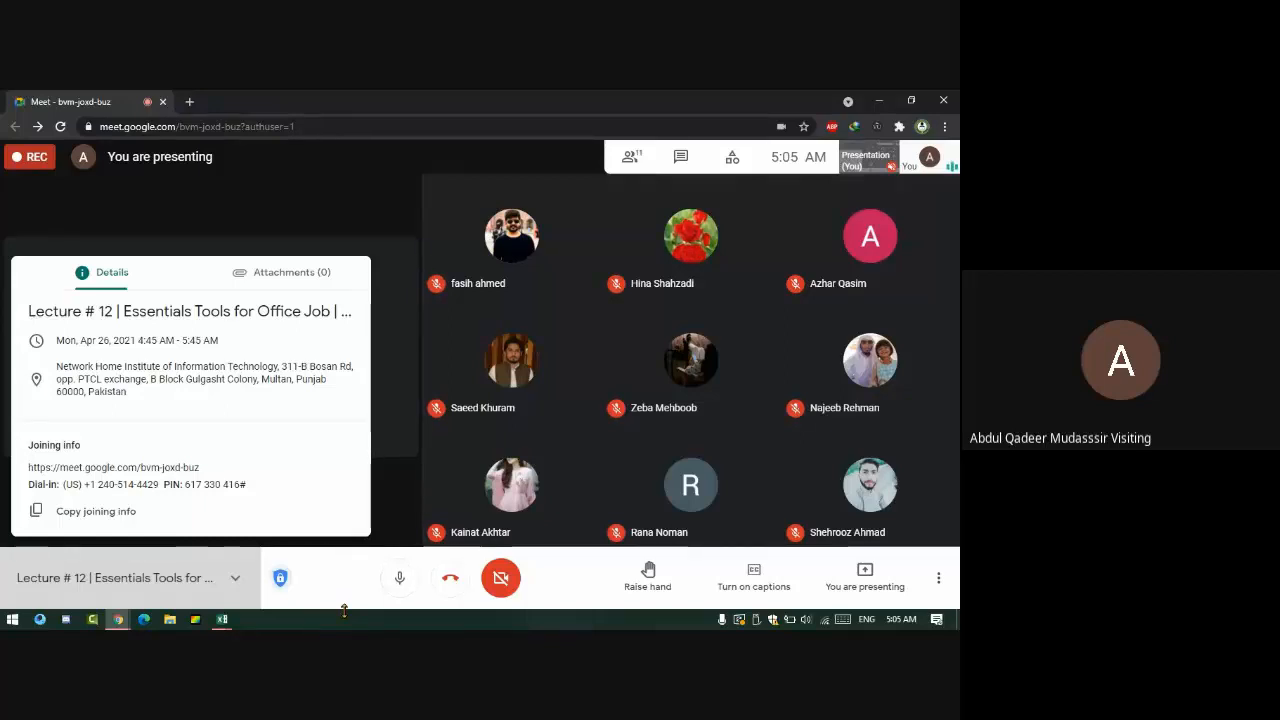
{"action": "left_click", "coordinate": [311, 228]}
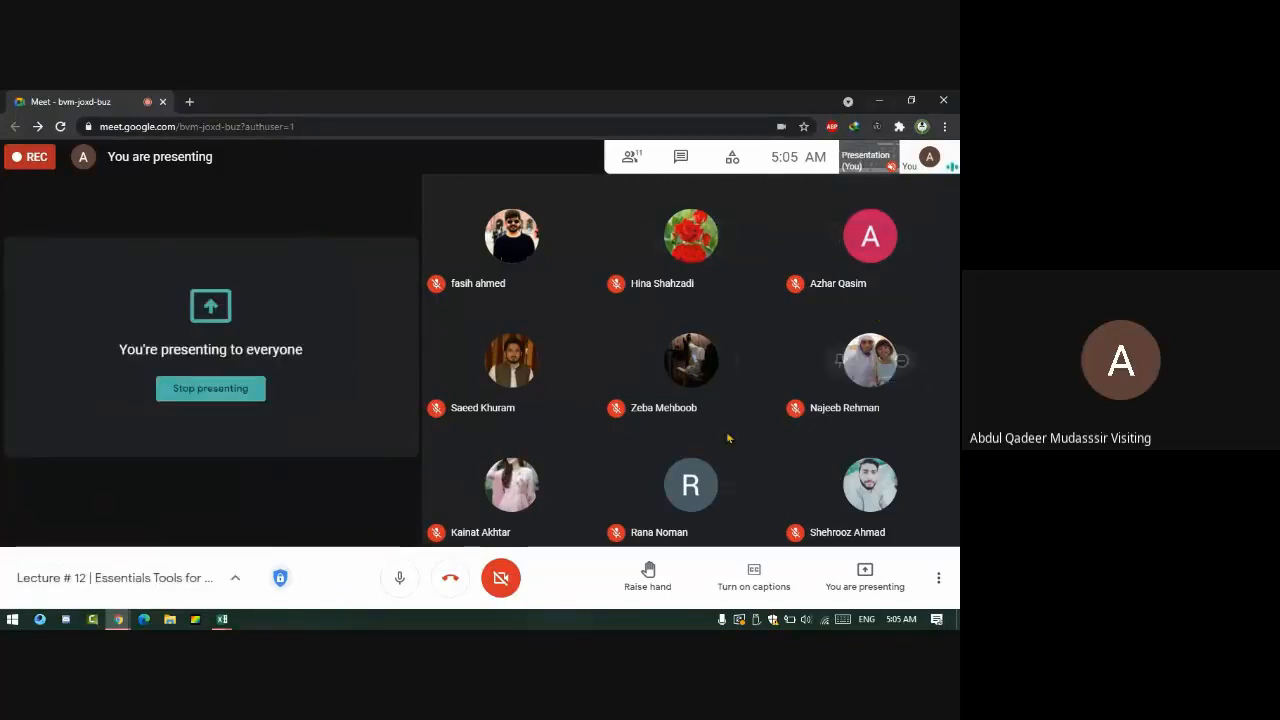
{"action": "left_click", "coordinate": [222, 619]}
{"action": "left_click", "coordinate": [330, 545]}
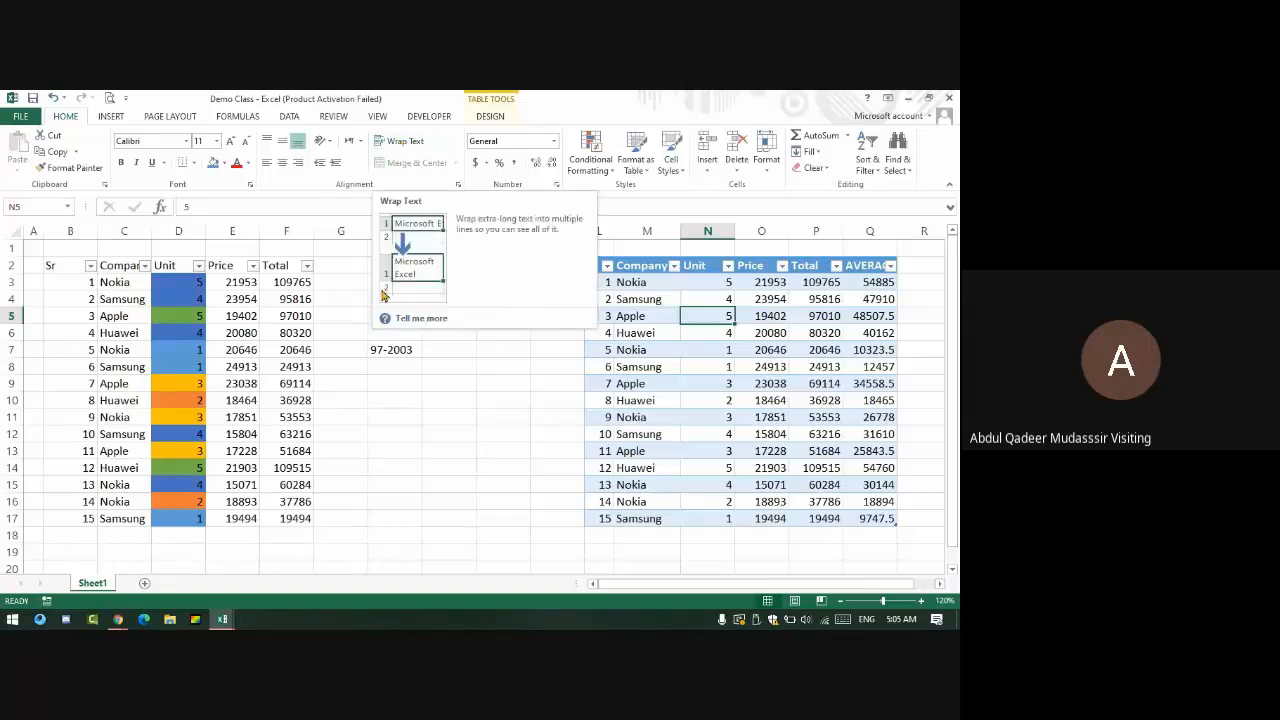
- Enter two people's names in H2 and I2, wrap H2's text, and merge-center H4:J4
{"action": "left_click", "coordinate": [352, 266]}
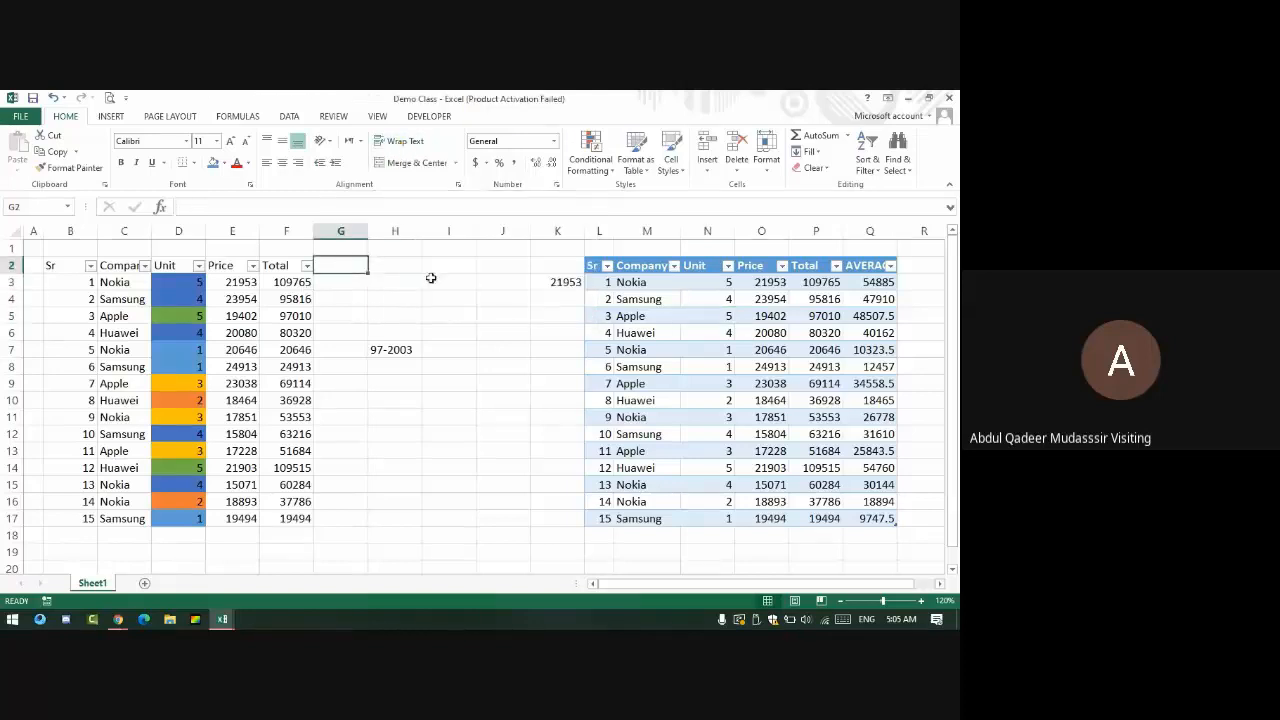
{"action": "left_click", "coordinate": [389, 269]}
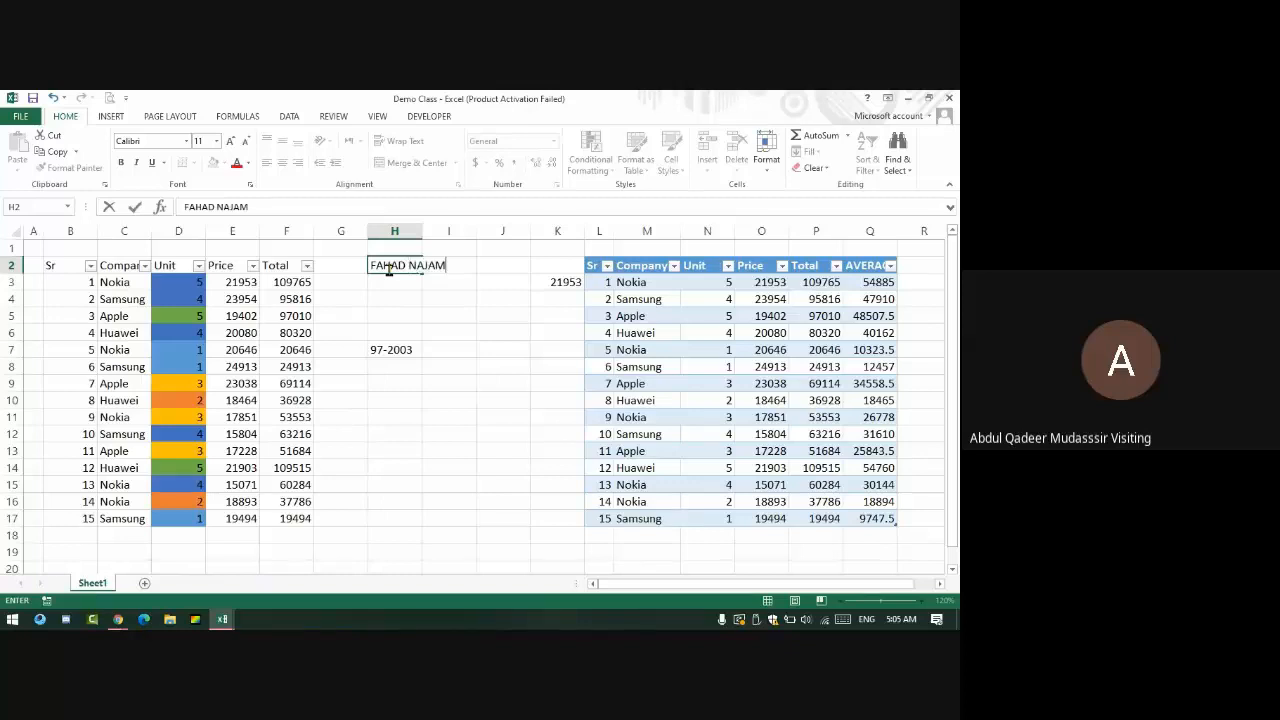
{"action": "key", "text": "Tab"}
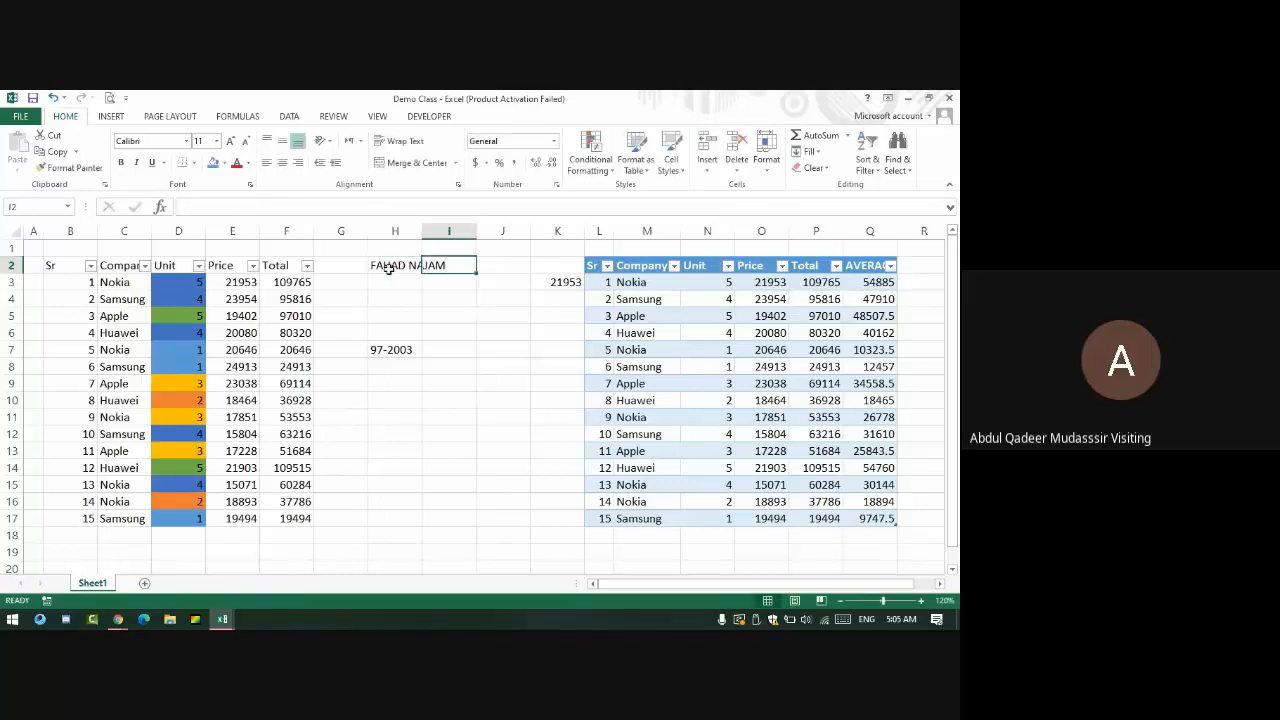
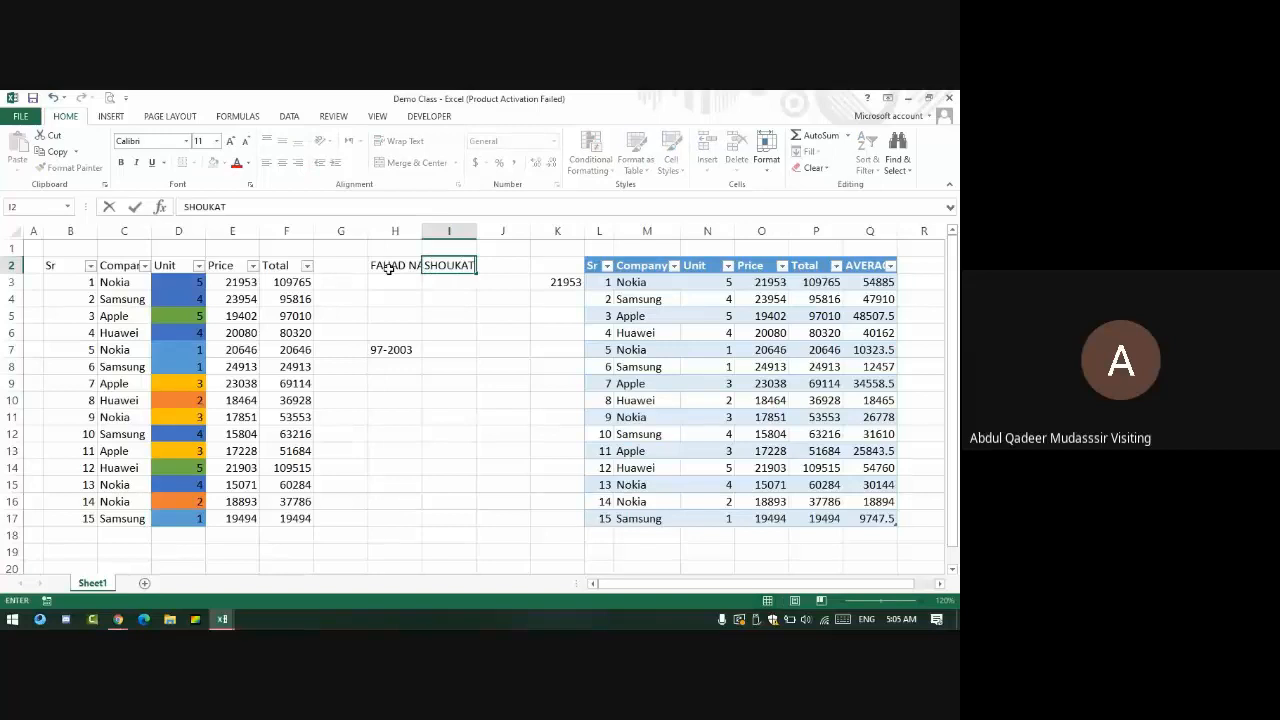
{"action": "key", "text": "Return"}
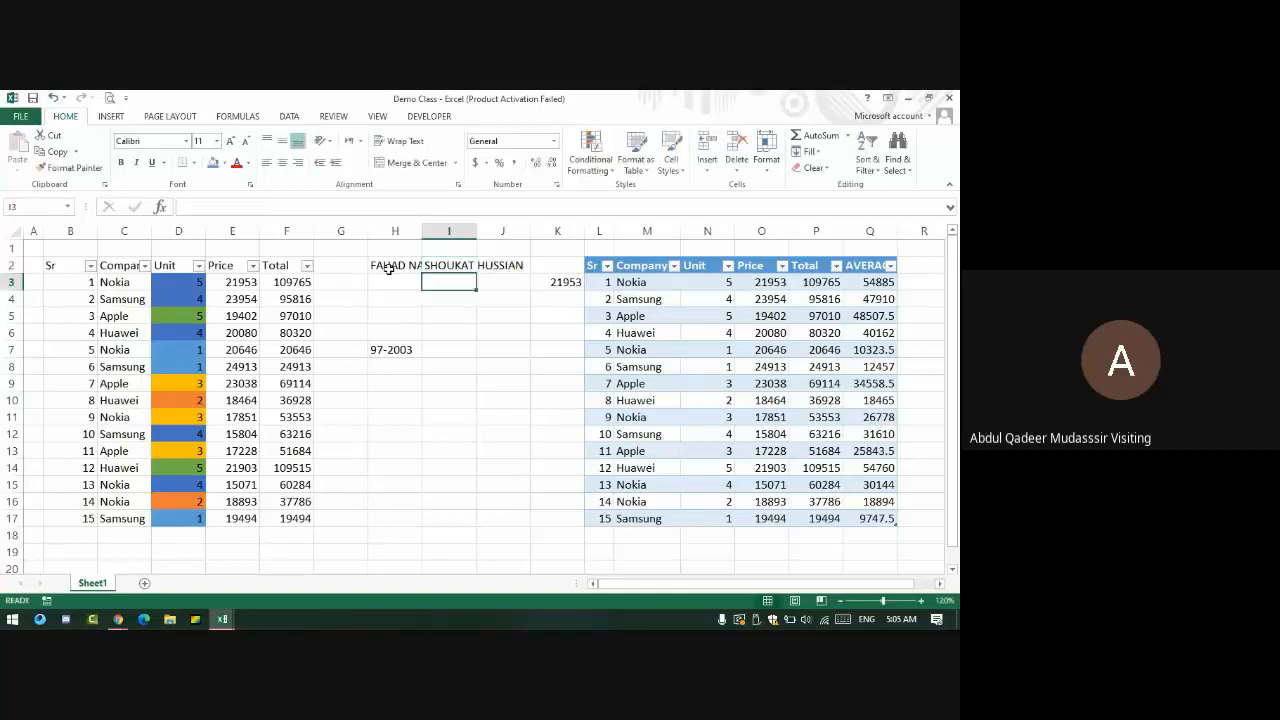
{"action": "left_click", "coordinate": [389, 268]}
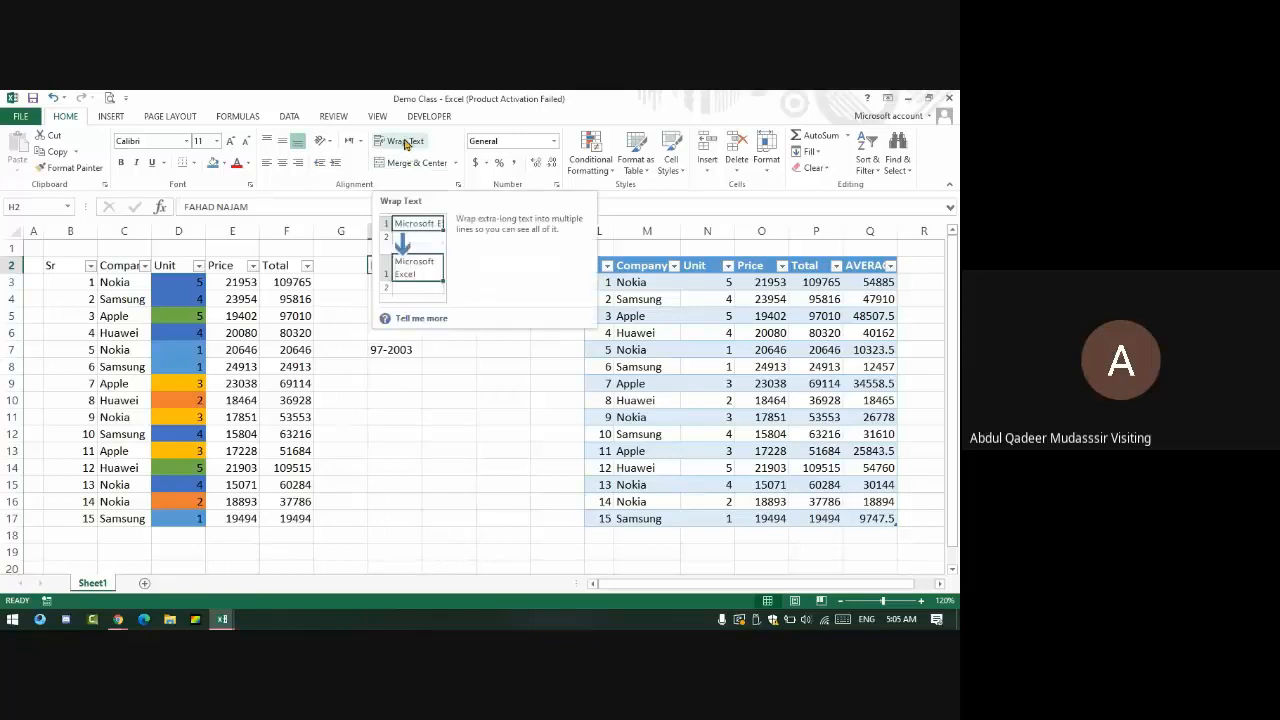
{"action": "left_click", "coordinate": [405, 144]}
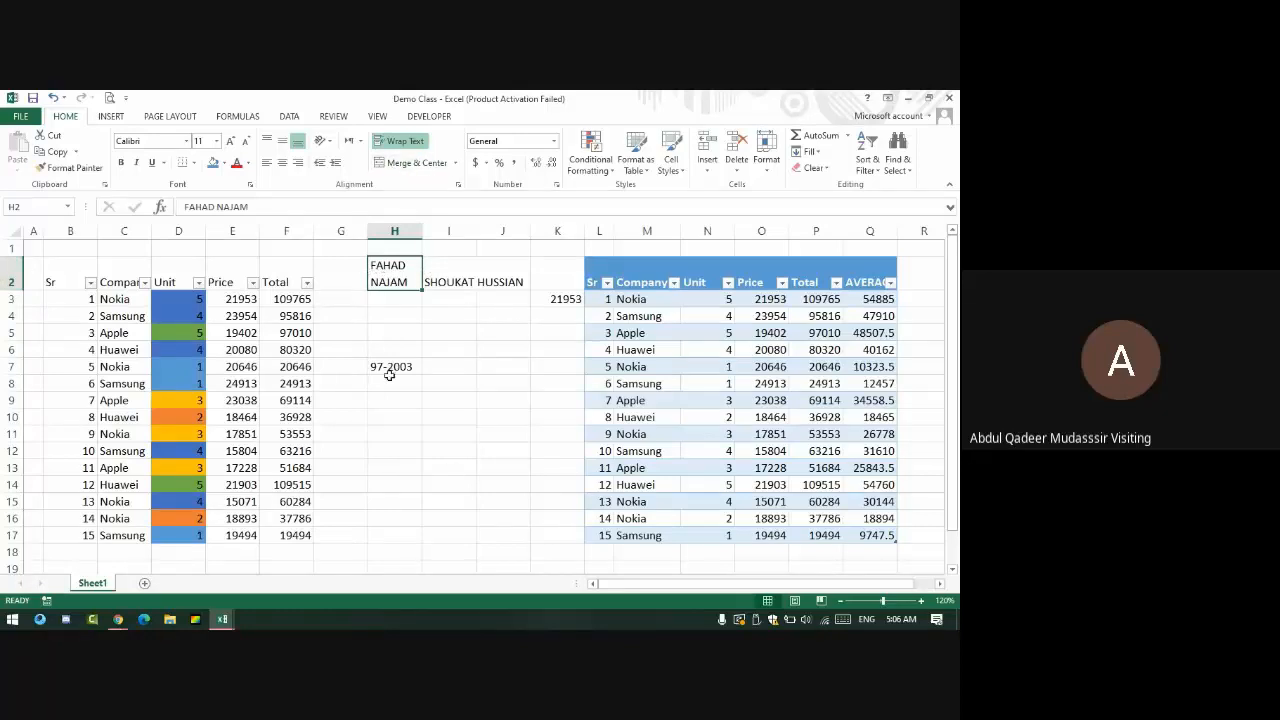
{"action": "left_click_drag", "start_coordinate": [388, 314], "coordinate": [508, 314]}
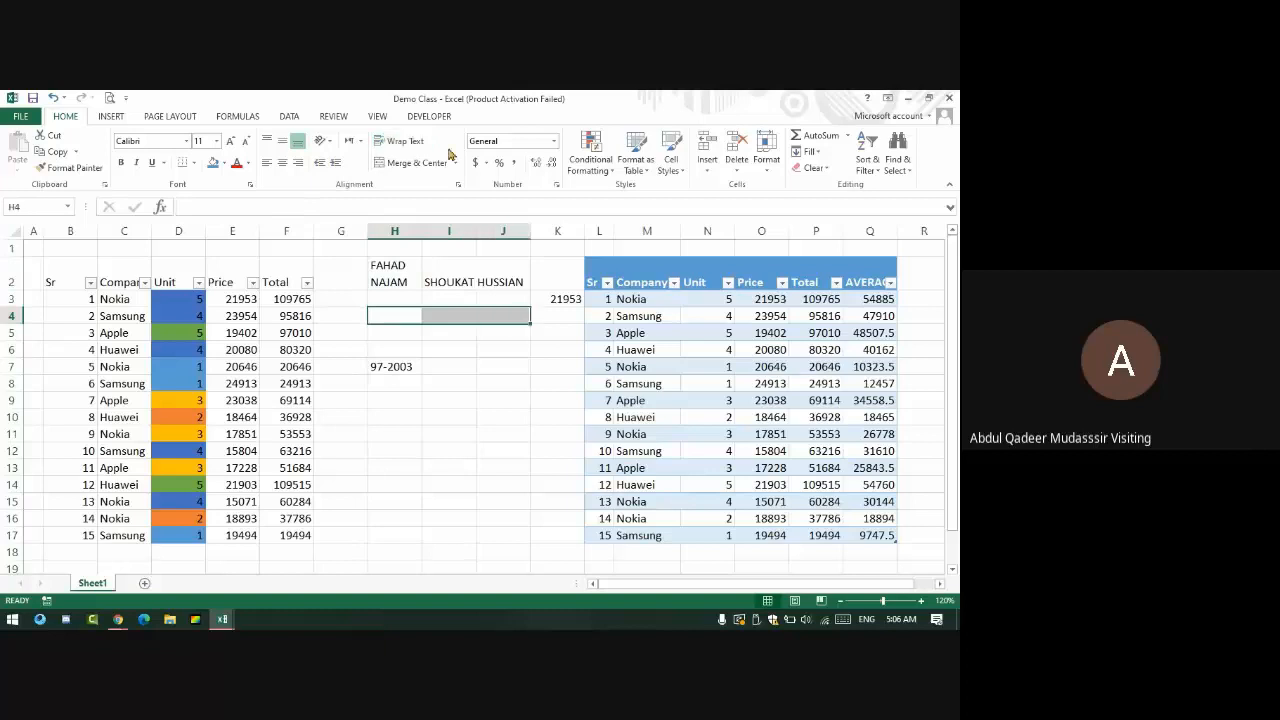
{"action": "left_click", "coordinate": [418, 168]}
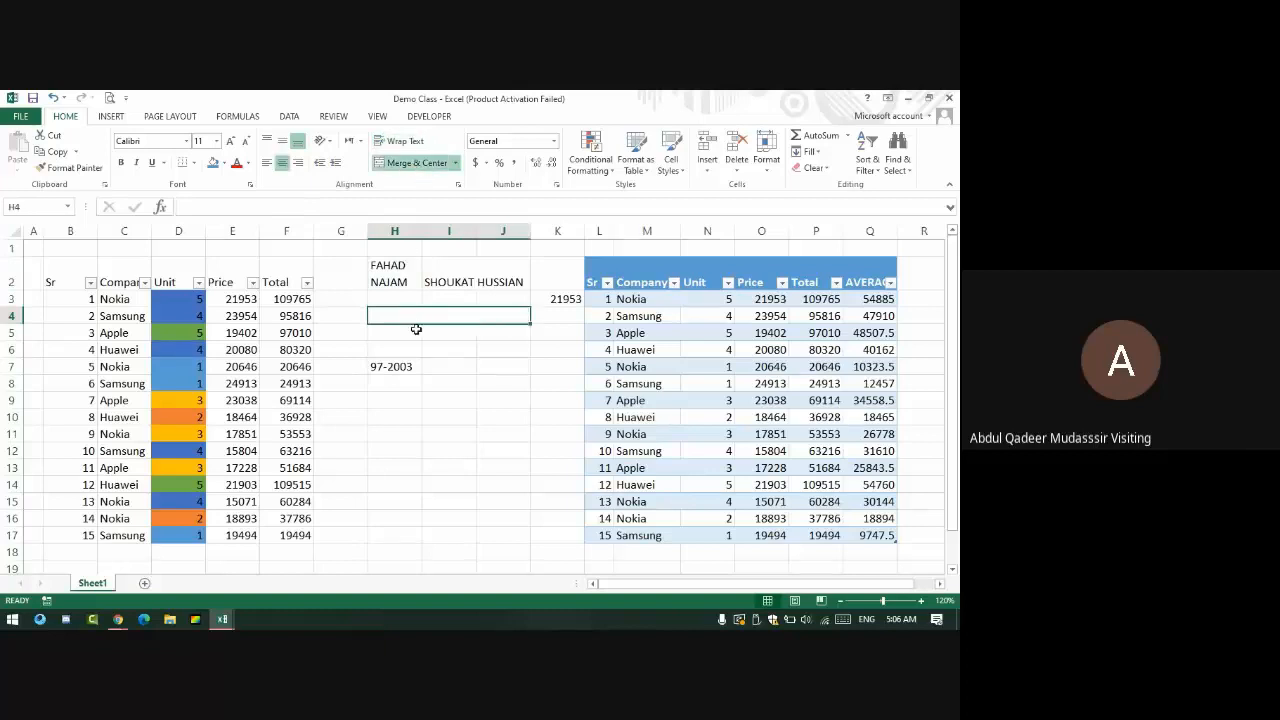
- Merge G9:K9 and G10:K10 individually, then undo the row 10 merge
{"action": "left_click_drag", "start_coordinate": [340, 404], "coordinate": [567, 509]}
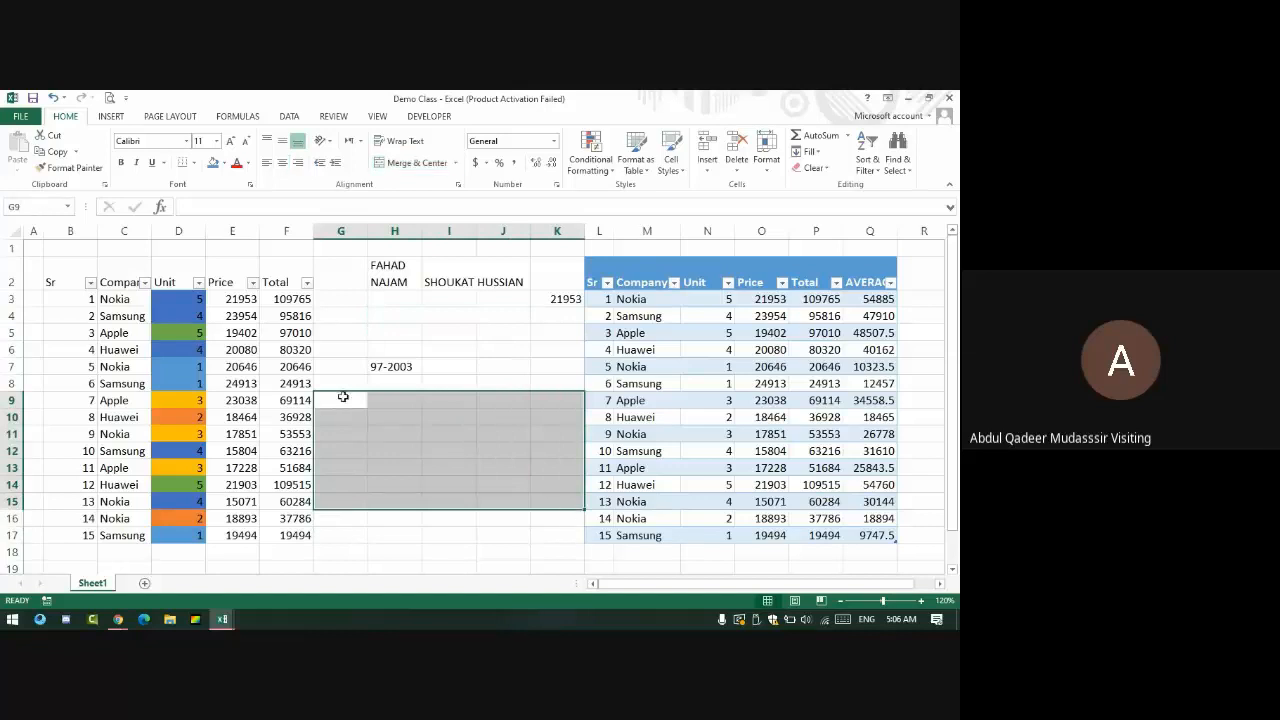
{"action": "left_click_drag", "start_coordinate": [343, 400], "coordinate": [562, 400]}
{"action": "left_click_drag", "start_coordinate": [340, 420], "coordinate": [574, 430]}
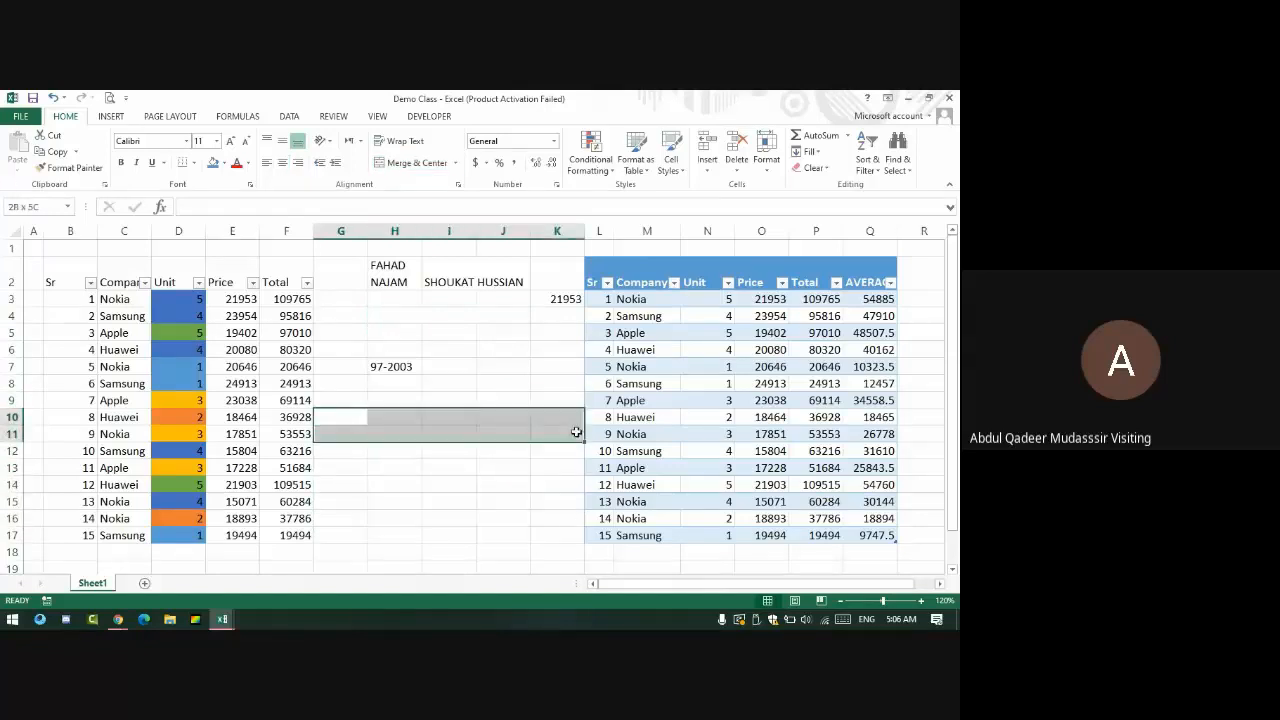
{"action": "left_click_drag", "start_coordinate": [339, 393], "coordinate": [551, 391]}
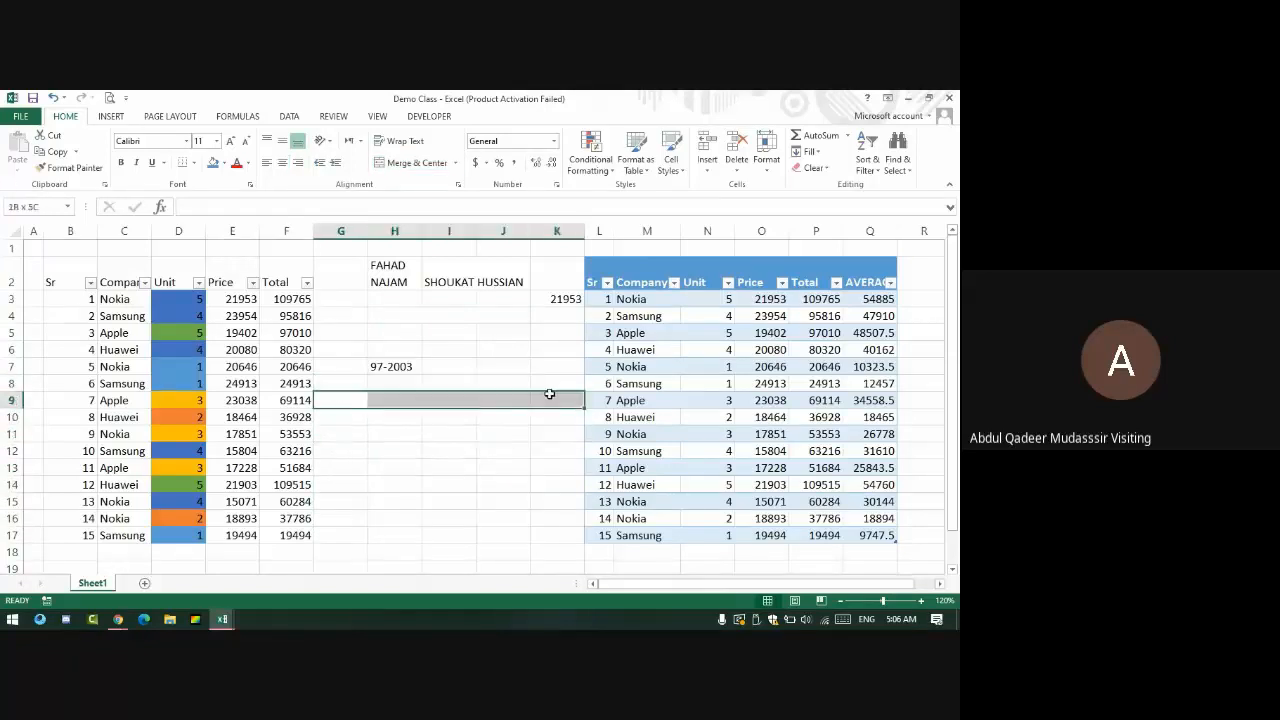
{"action": "left_click", "coordinate": [413, 164]}
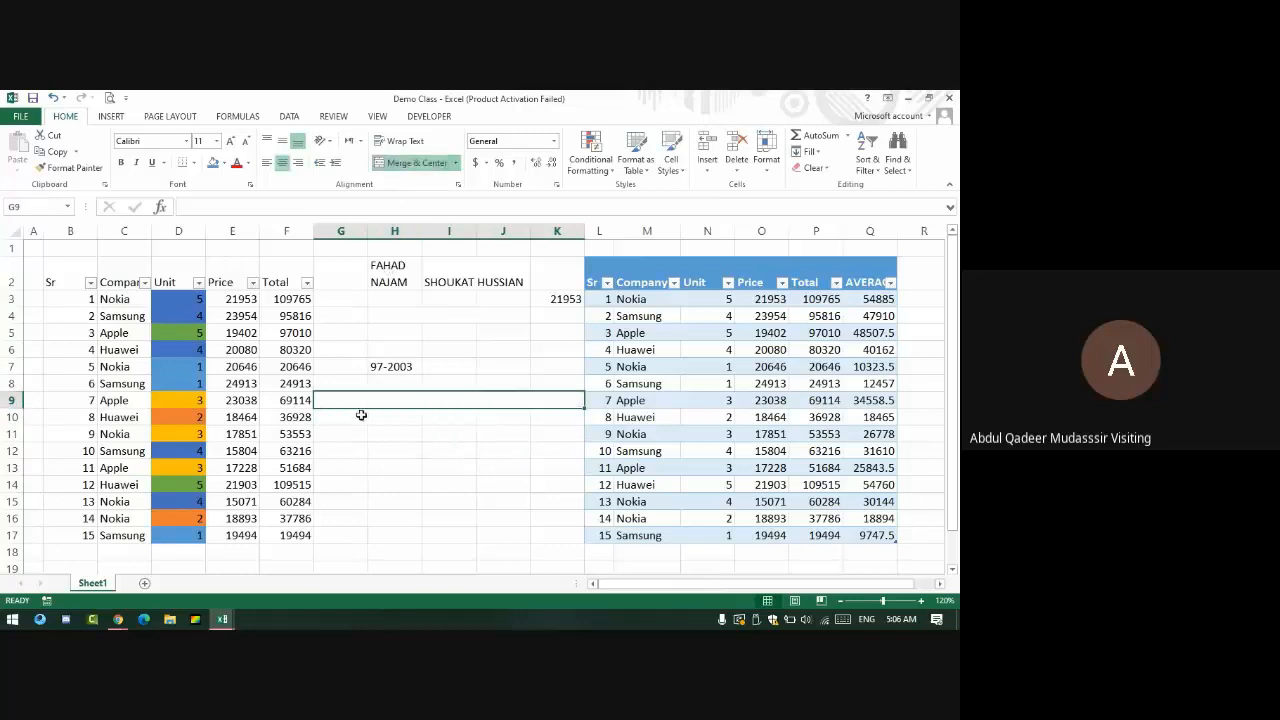
{"action": "left_click_drag", "start_coordinate": [357, 414], "coordinate": [557, 415]}
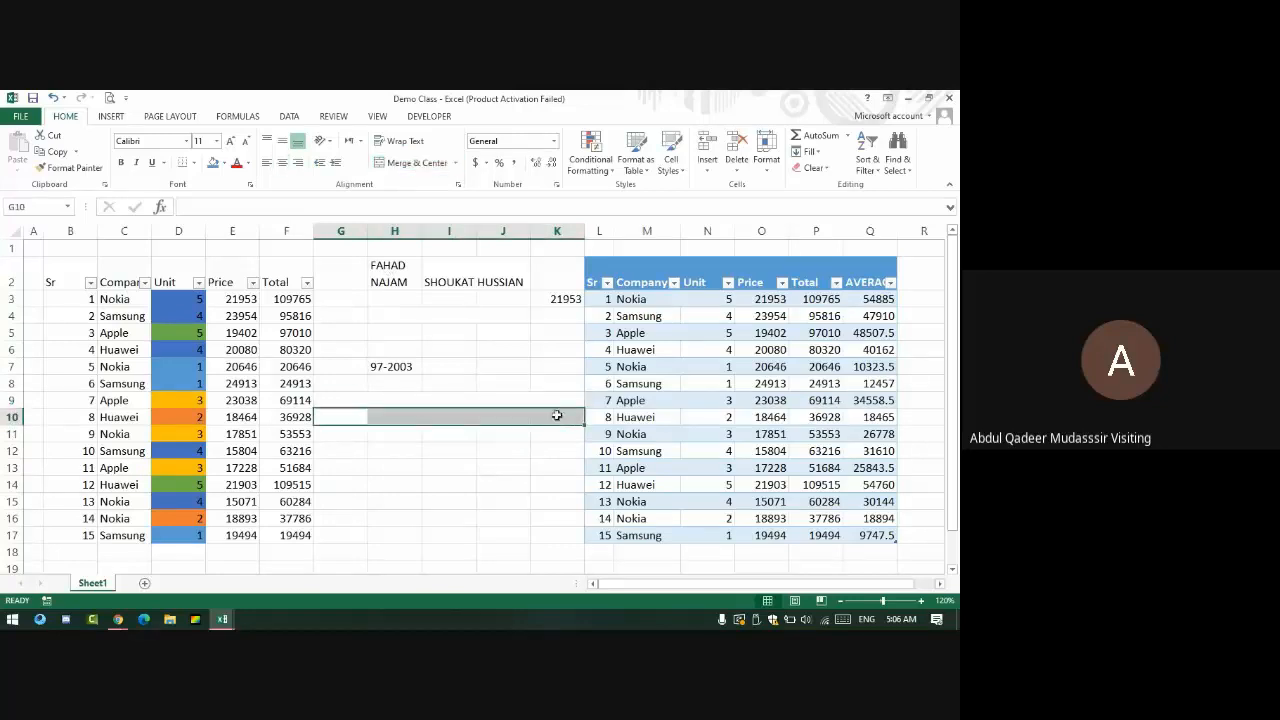
{"action": "left_click", "coordinate": [416, 164]}
{"action": "left_click_drag", "start_coordinate": [444, 399], "coordinate": [455, 426]}
{"action": "key", "text": "ctrl+z"}
{"action": "key", "text": "ctrl+z"}
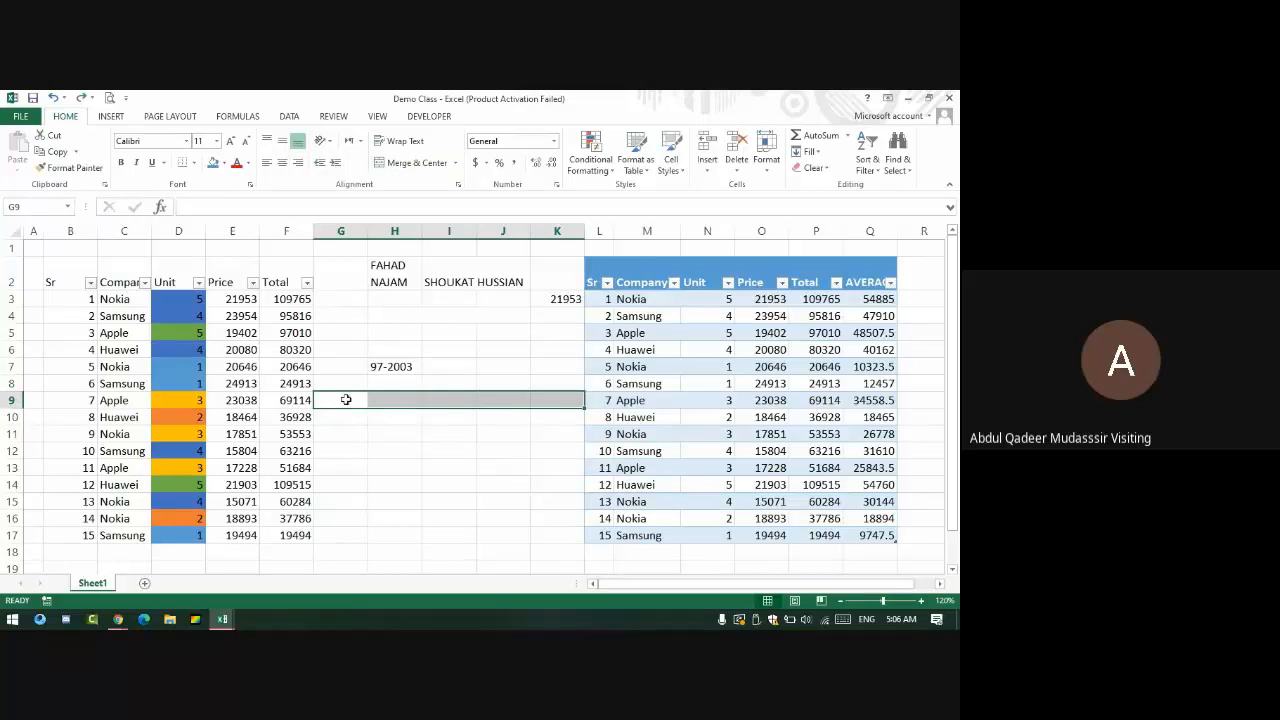
- Apply Merge Across to G9:K15 and step through the merged rows to check them
{"action": "left_click_drag", "start_coordinate": [345, 400], "coordinate": [580, 505]}
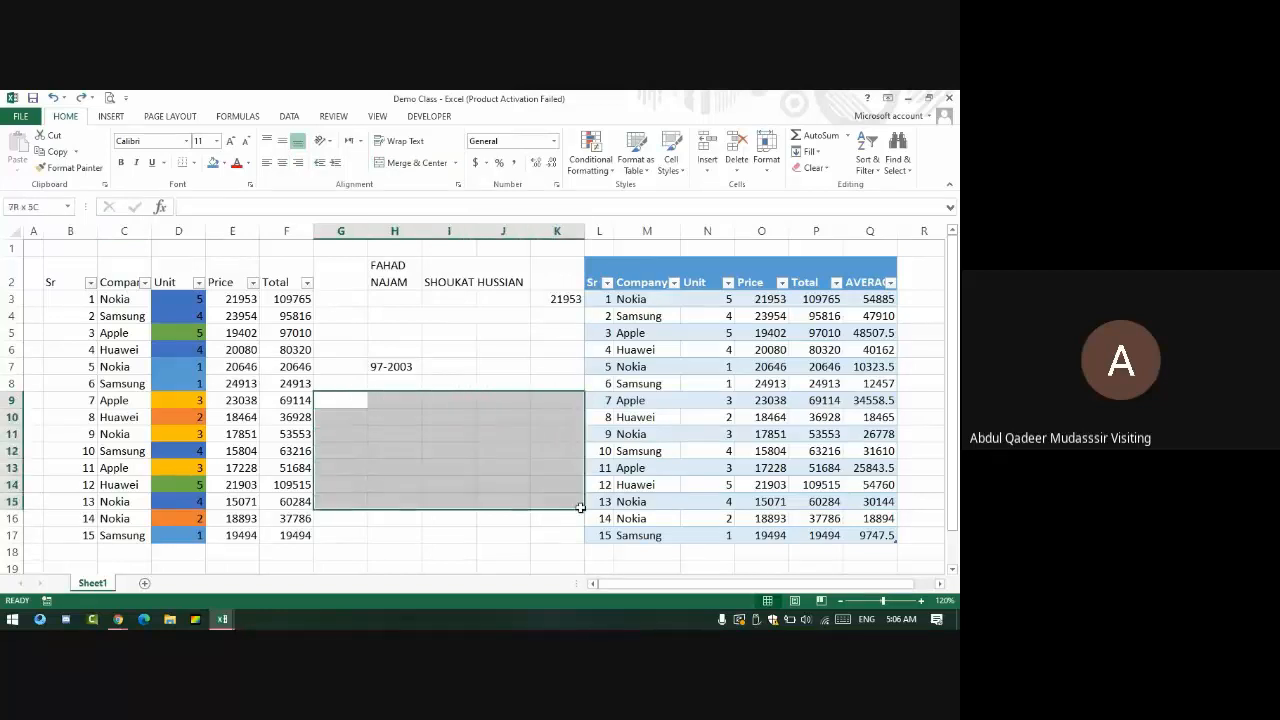
{"action": "left_click", "coordinate": [455, 163]}
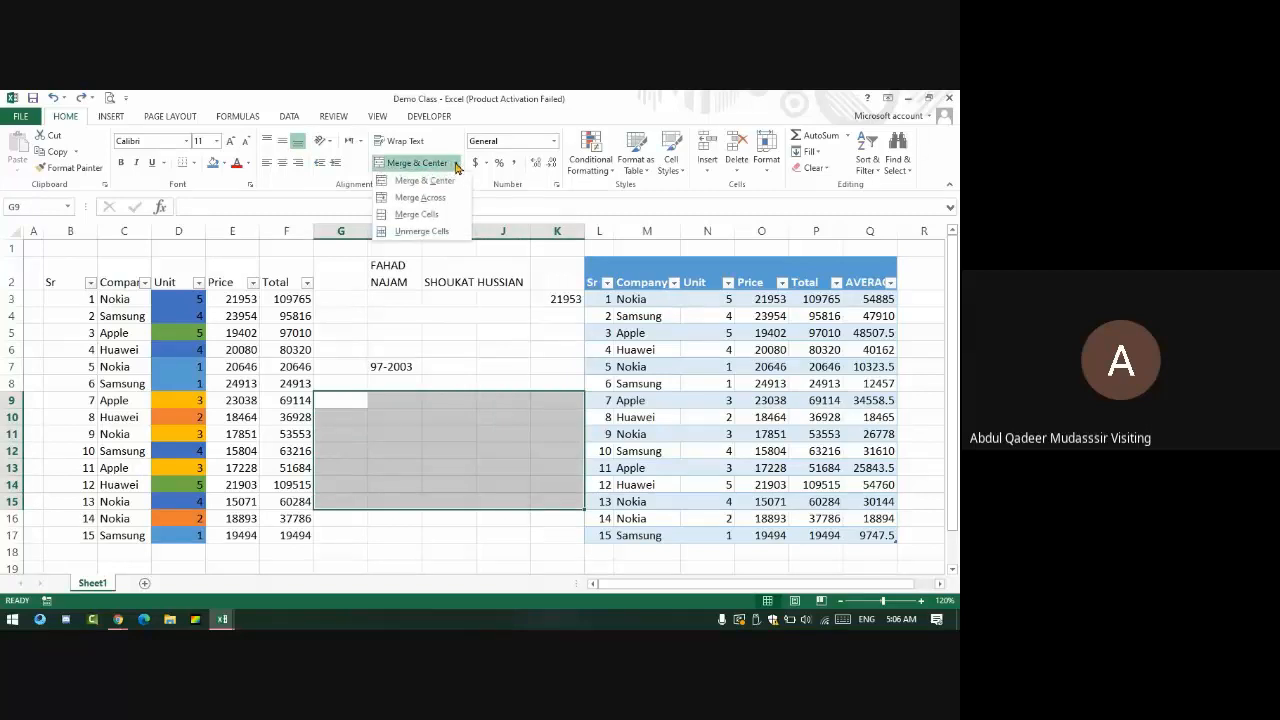
{"action": "left_click", "coordinate": [443, 200]}
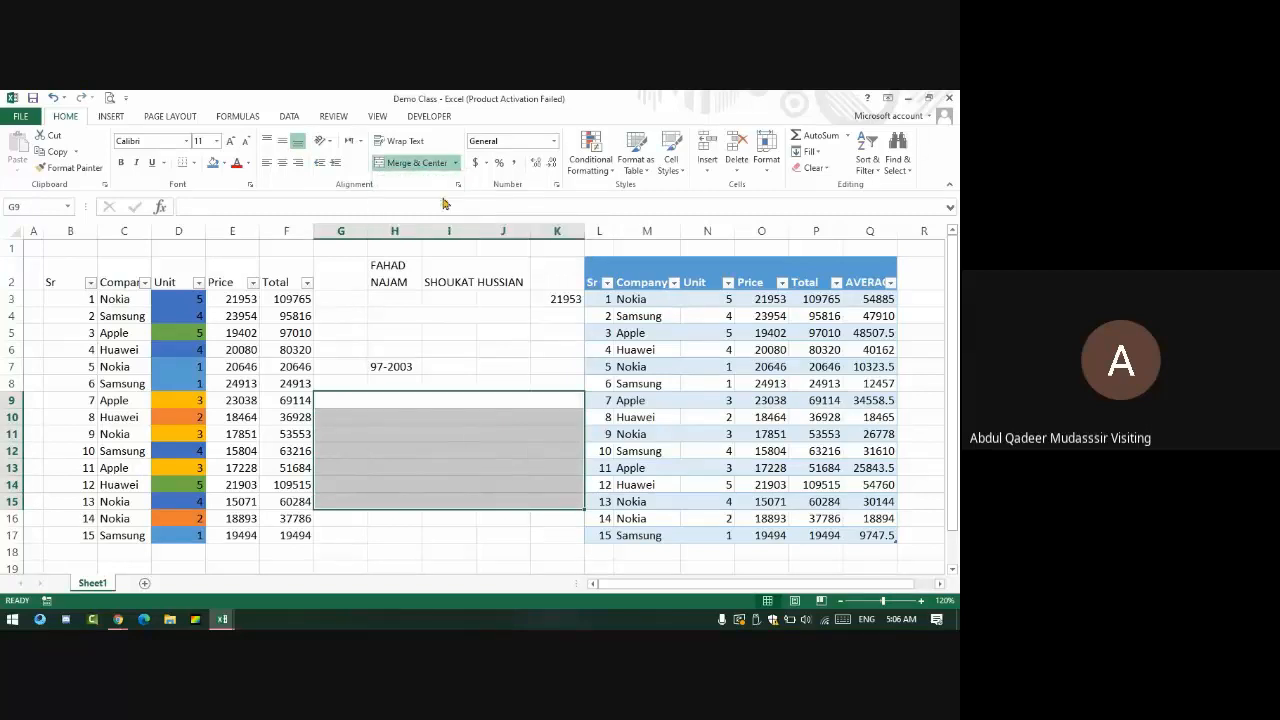
{"action": "left_click", "coordinate": [412, 401]}
{"action": "key", "text": "Down"}
{"action": "key", "text": "Down"}
{"action": "key", "text": "Down"}
{"action": "key", "text": "Down"}
{"action": "key", "text": "Down"}
{"action": "key", "text": "Down"}
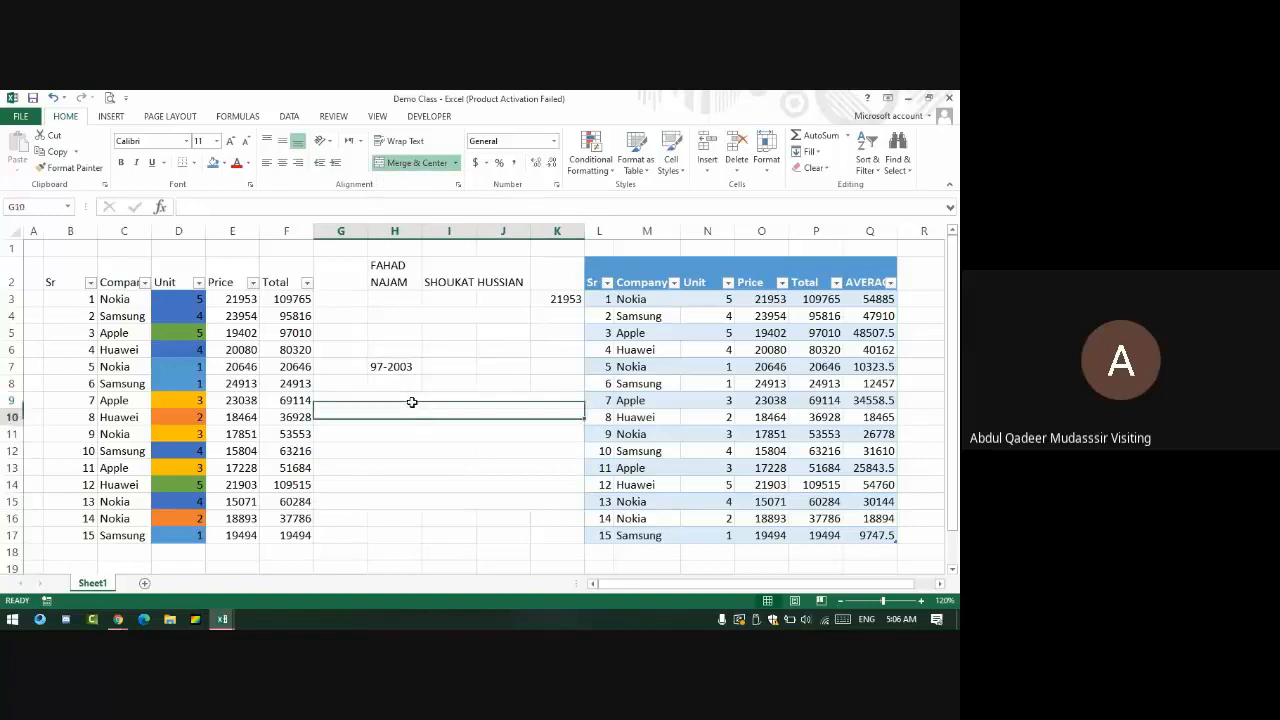
{"action": "key", "text": "Up"}
{"action": "key", "text": "Up"}
{"action": "key", "text": "Up"}
{"action": "key", "text": "Up"}
{"action": "key", "text": "Up"}
{"action": "key", "text": "Up"}
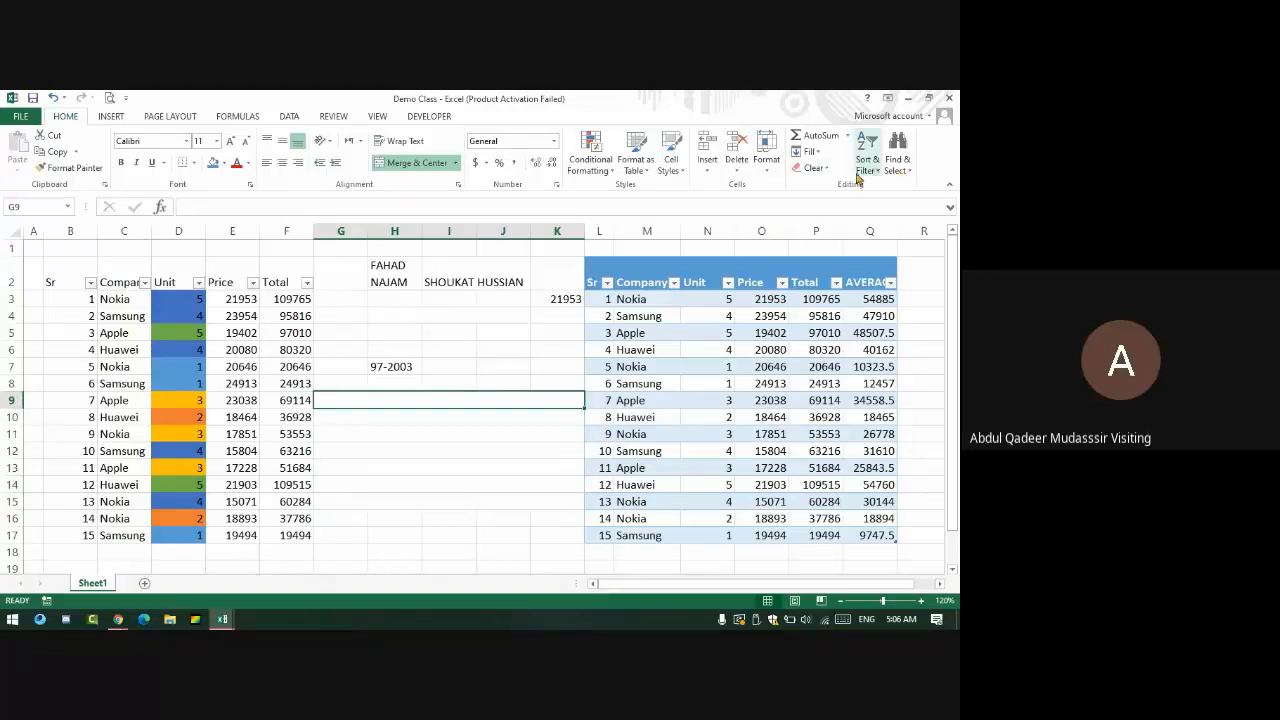
- Open Find and Replace from Find & Select and switch to its Replace tab
{"action": "left_click", "coordinate": [893, 158]}
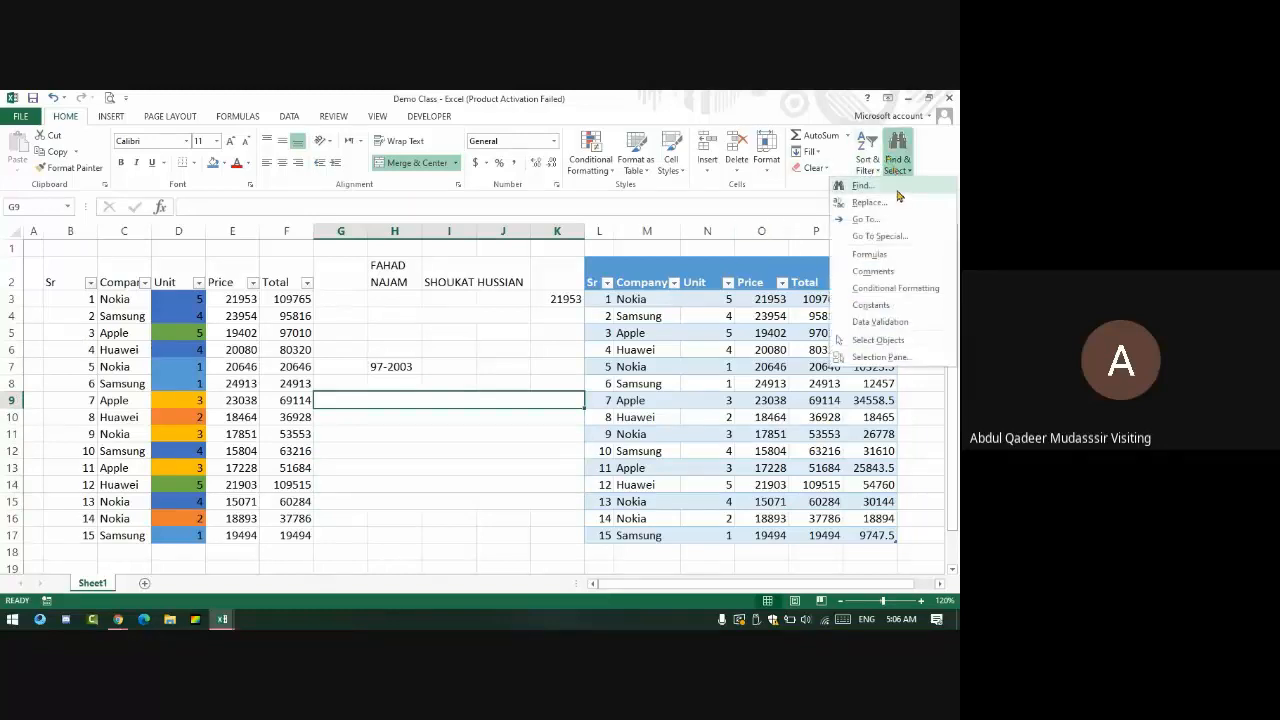
{"action": "left_click", "coordinate": [890, 189]}
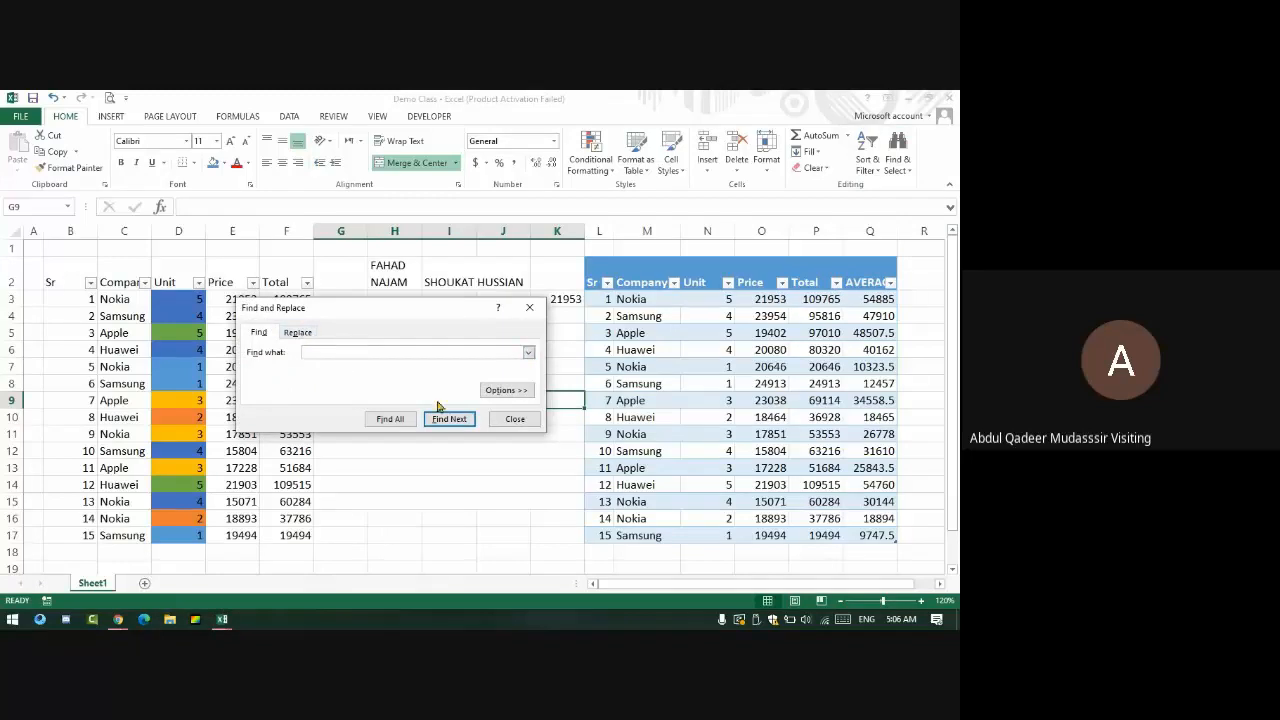
{"action": "left_click", "coordinate": [289, 337]}
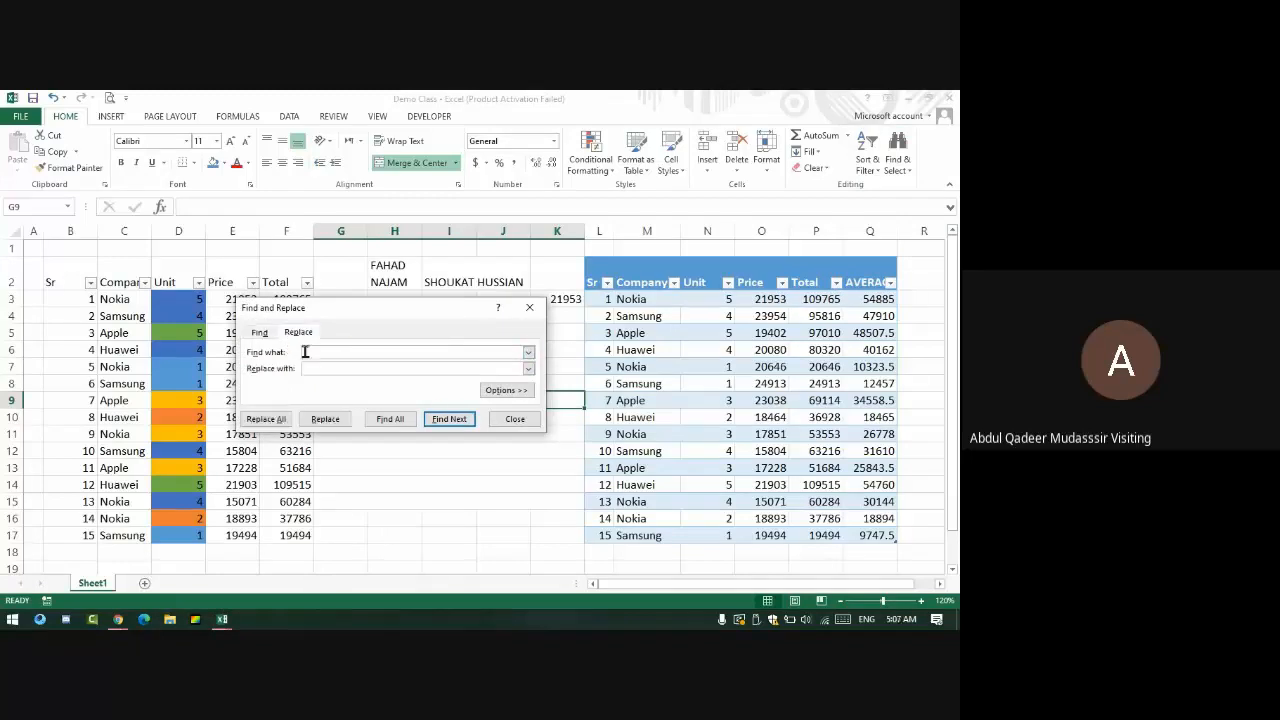
{"action": "left_click", "coordinate": [259, 333]}
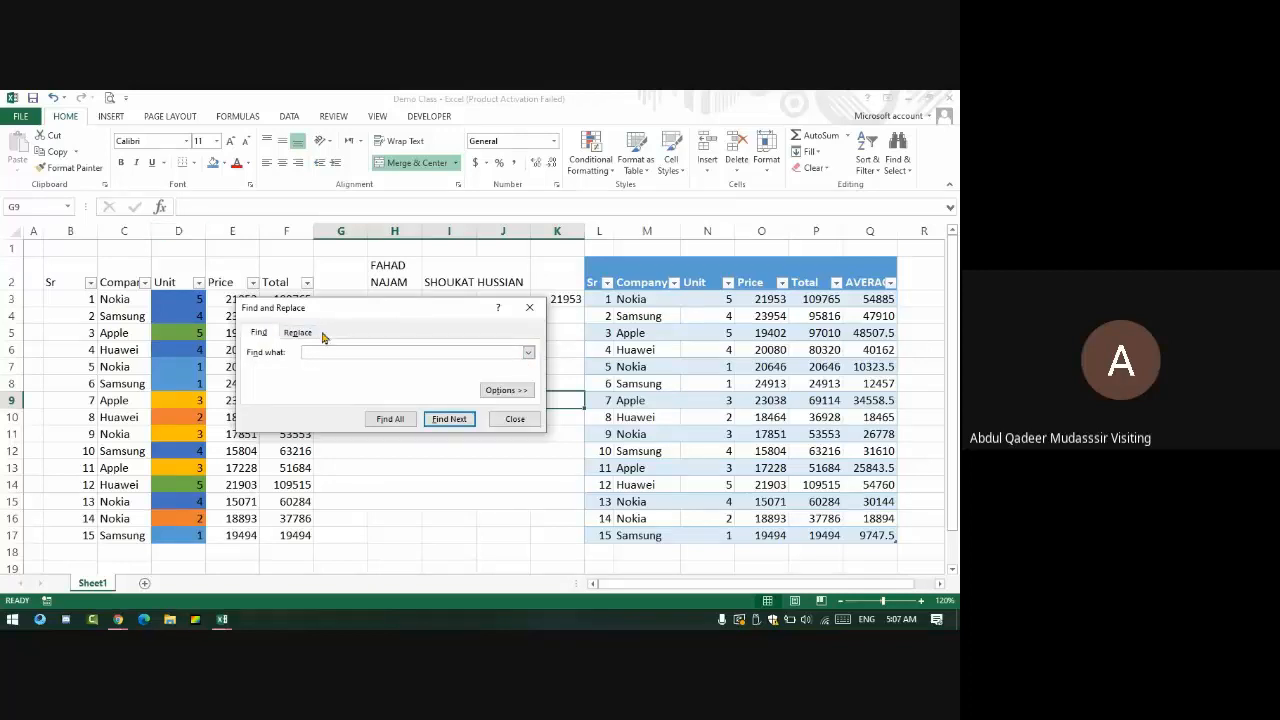
{"action": "left_click", "coordinate": [305, 334]}
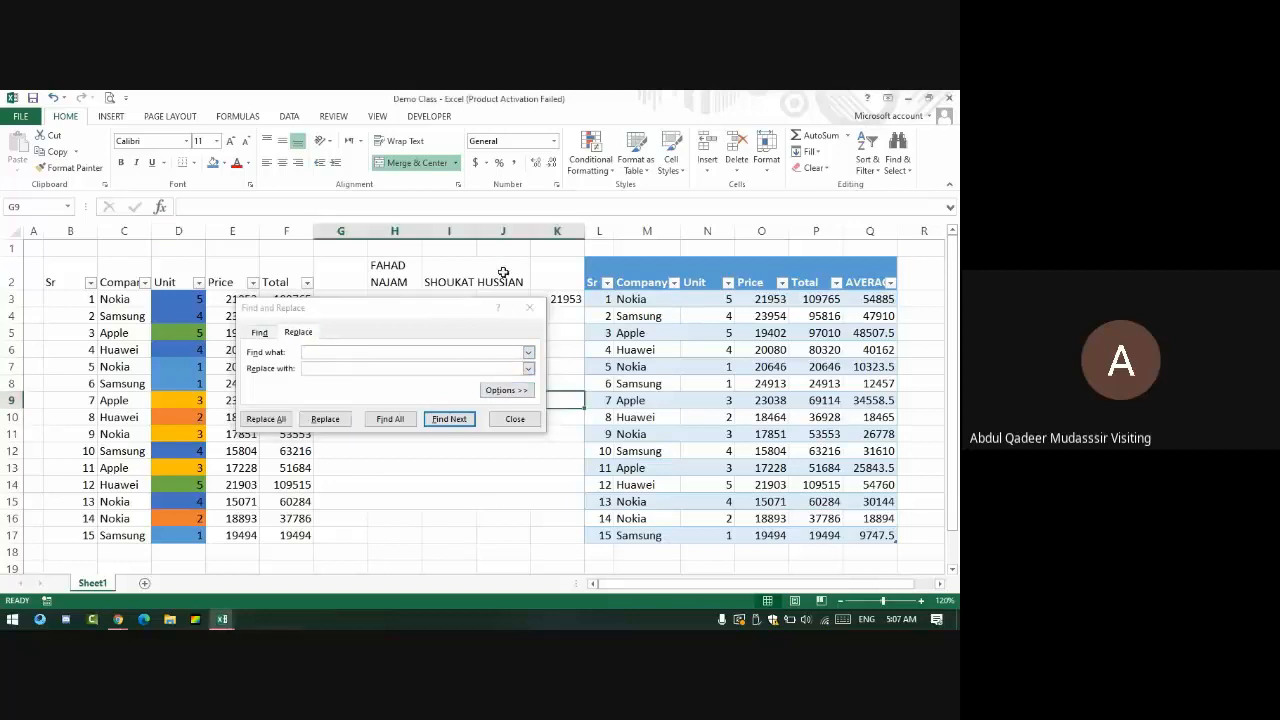
{"action": "key", "text": "alt+Tab"}
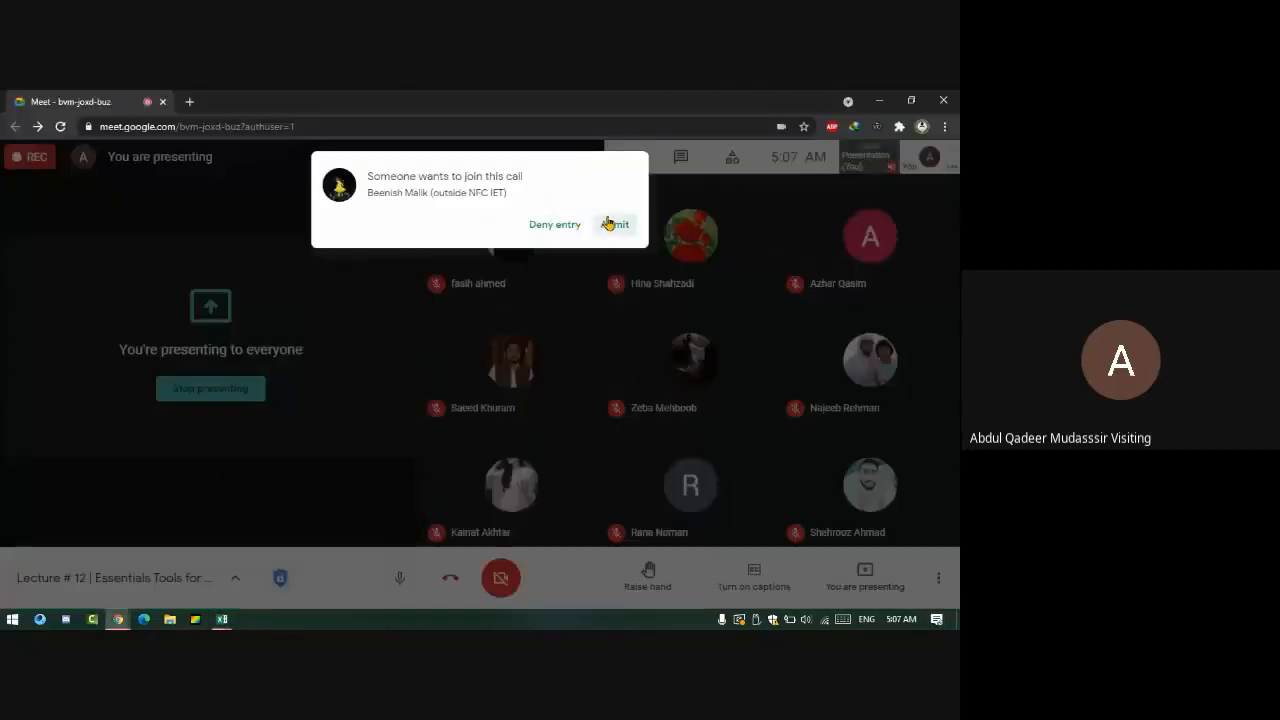
- Admit the waiting Meet participant, then return to Excel's Find and Replace dialog for NOKIA→HUAWEI
{"action": "left_click", "coordinate": [608, 223]}
{"action": "key", "text": "alt+Tab"}
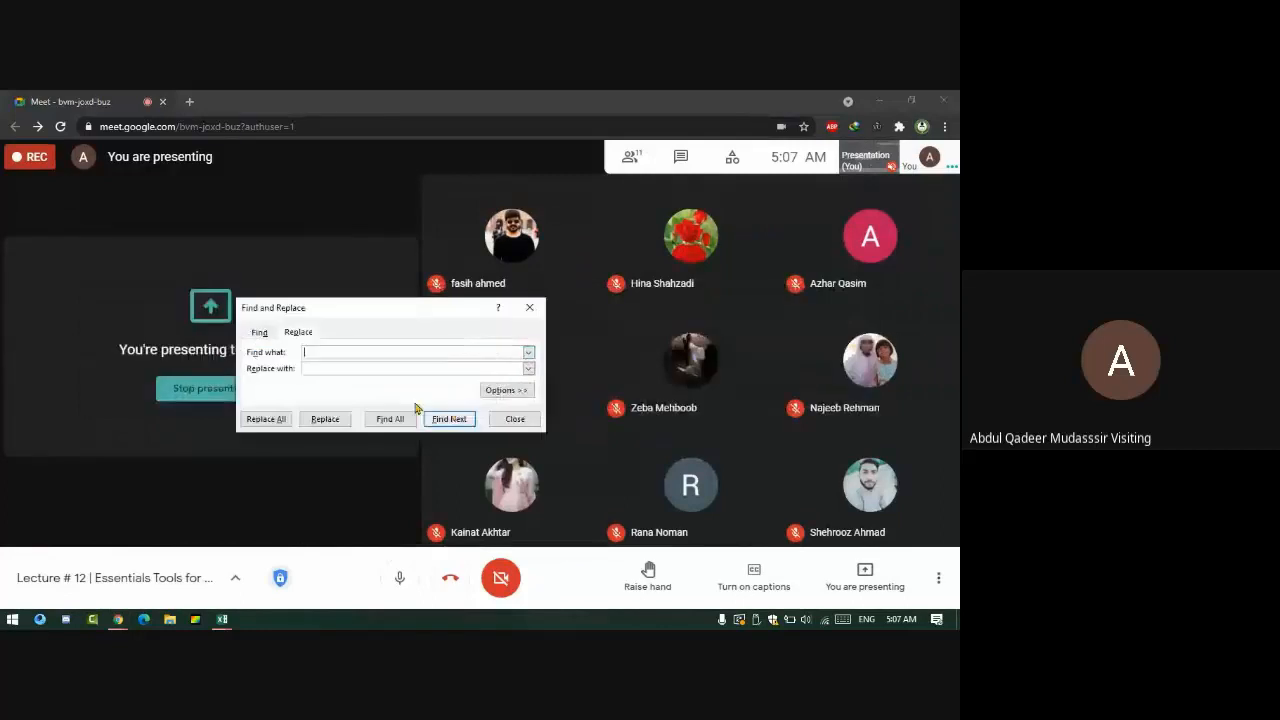
{"action": "key", "text": "alt+Tab"}
{"action": "key", "text": "Tab"}
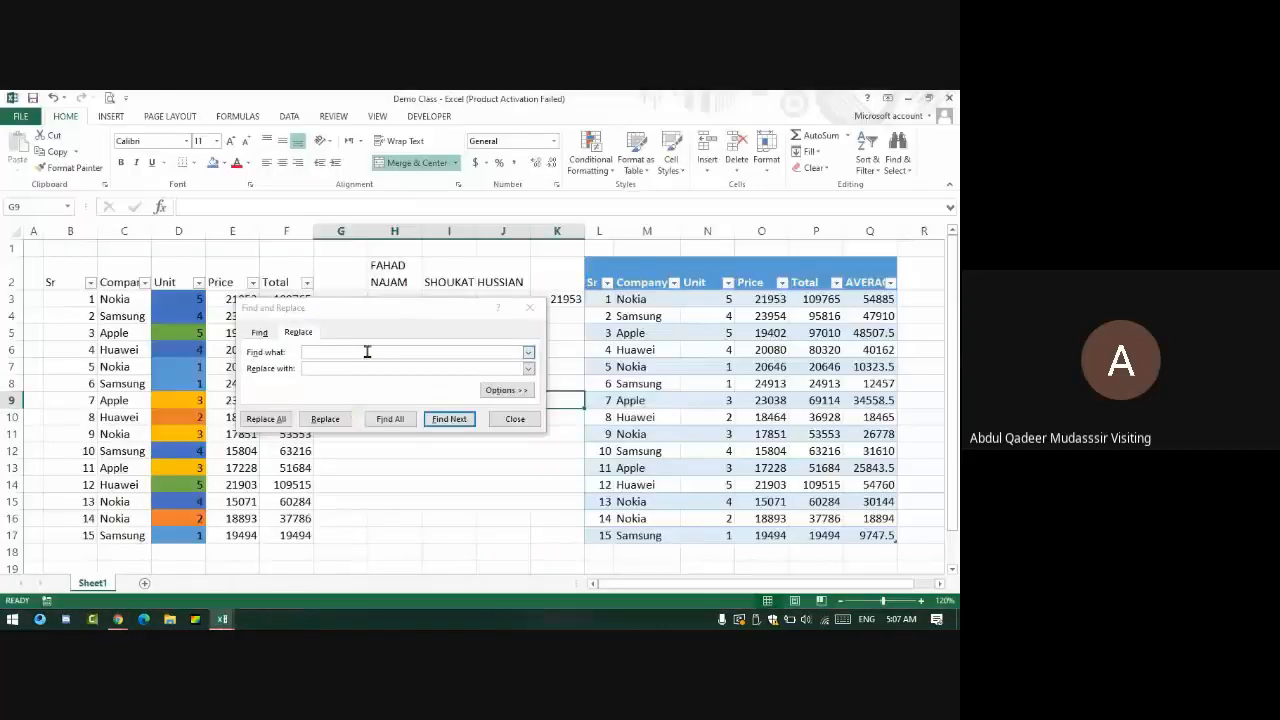
{"action": "left_click", "coordinate": [367, 351]}
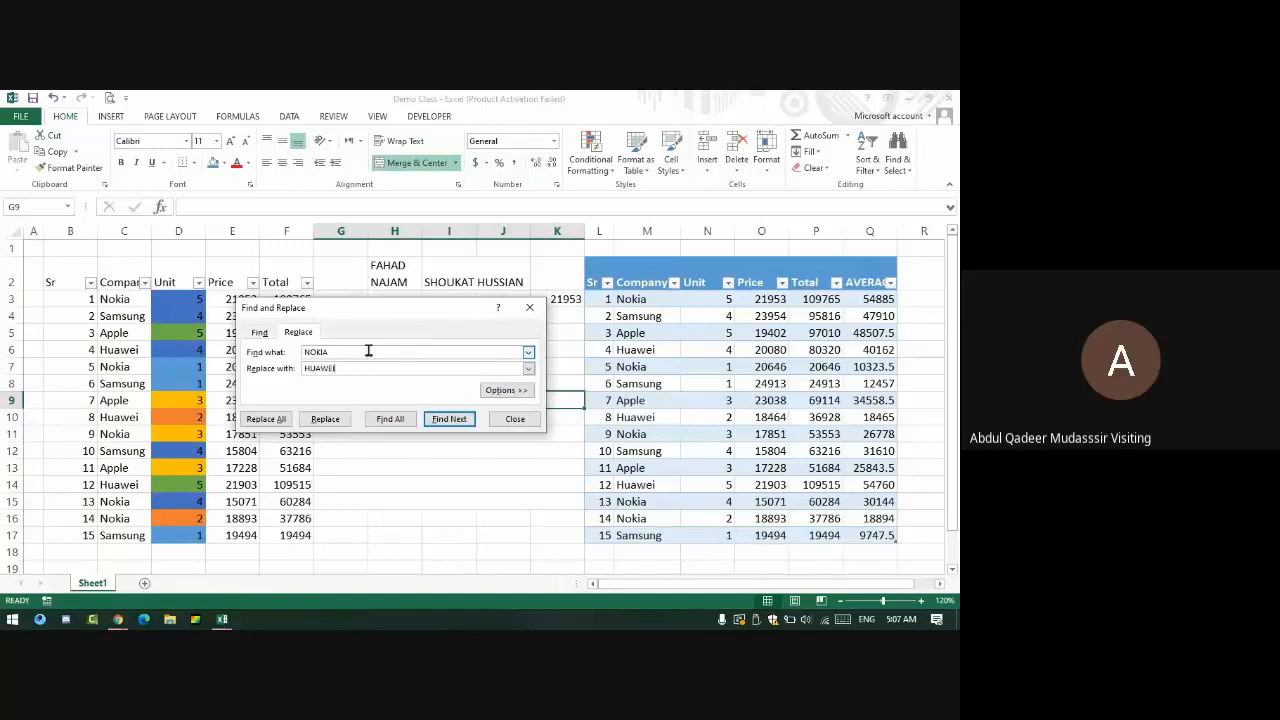
- Find all NOKIA cells and replace them with HUAWEI (10 replacements), then select the right table's Company column
{"action": "left_click", "coordinate": [390, 419]}
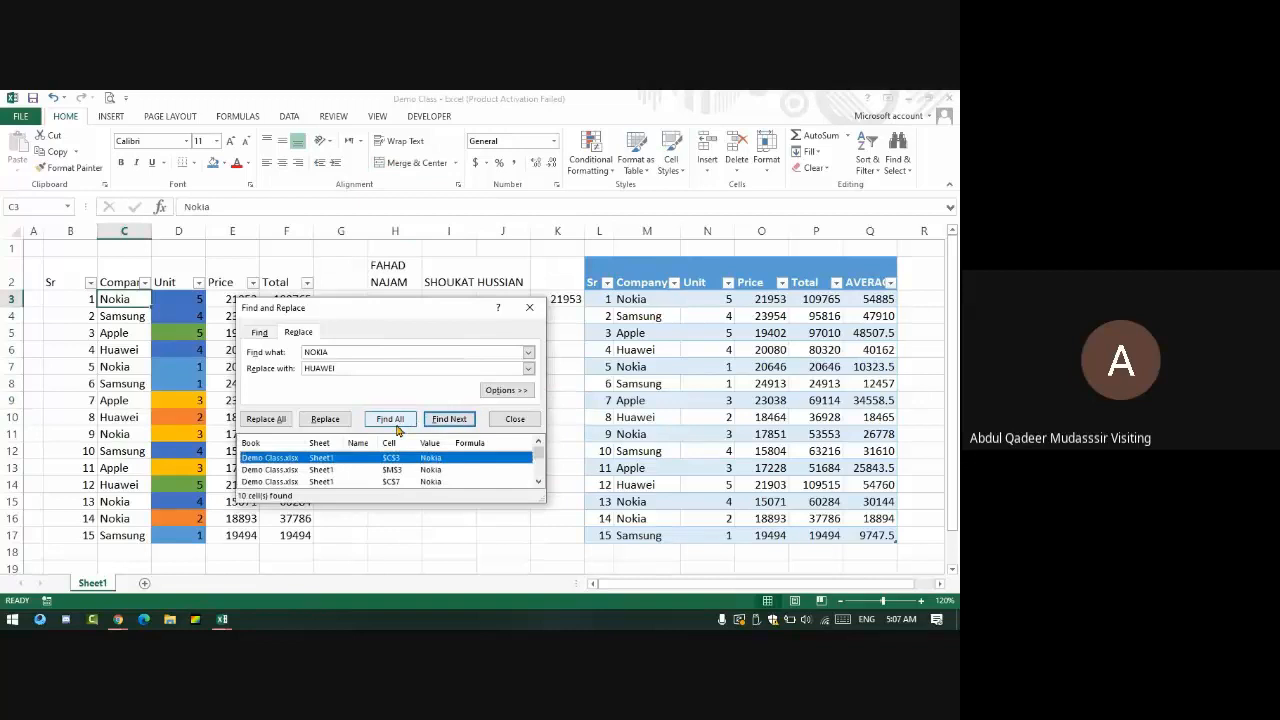
{"action": "scroll", "coordinate": [320, 465], "scroll_direction": "down", "scroll_amount": 3}
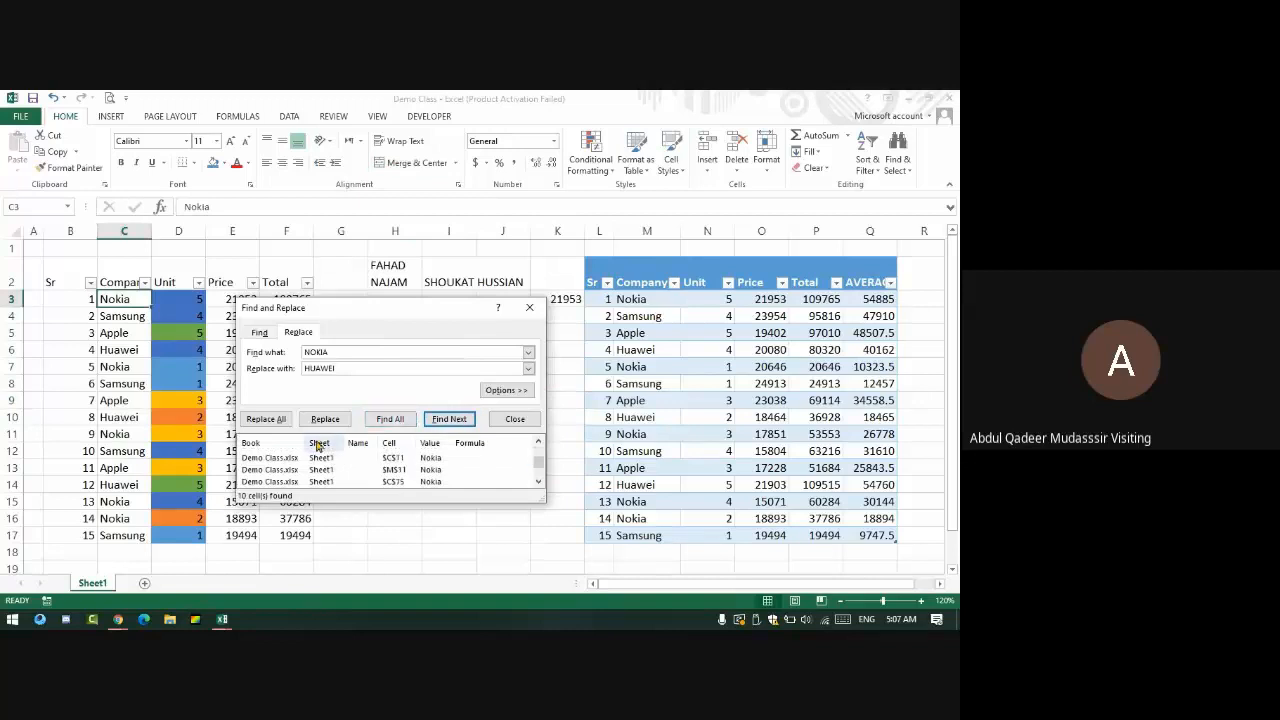
{"action": "left_click", "coordinate": [260, 421]}
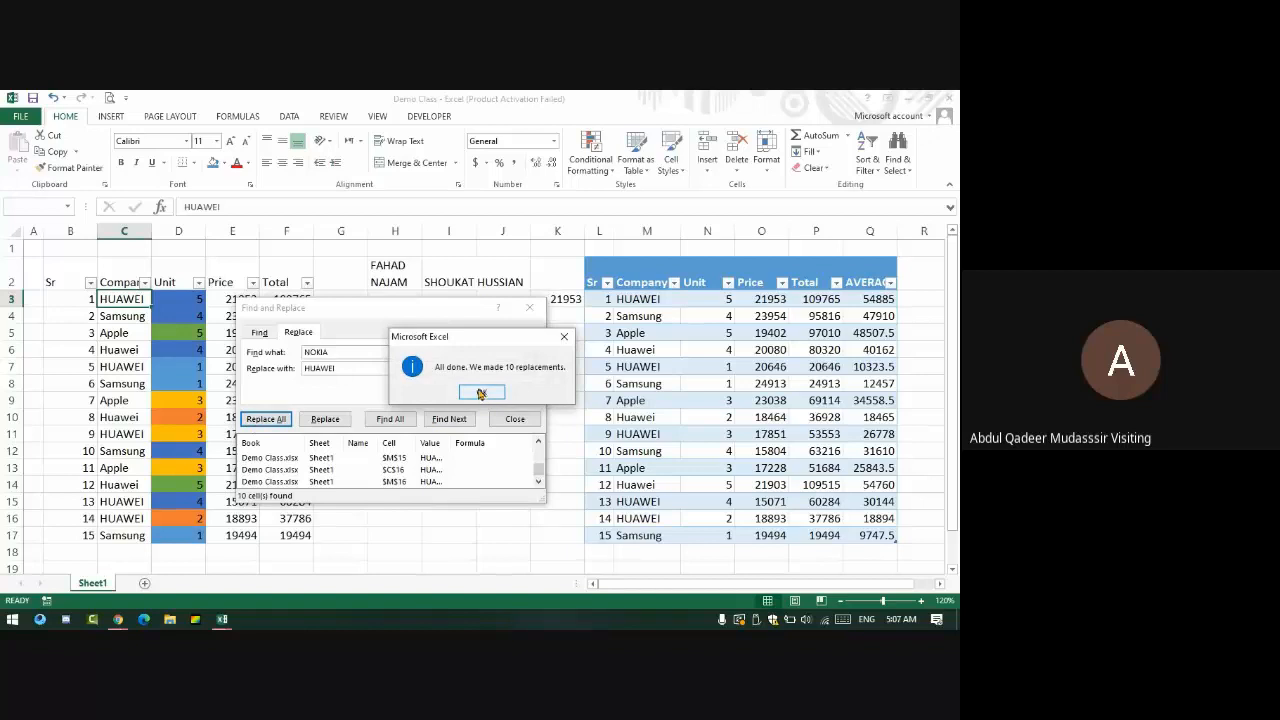
{"action": "left_click", "coordinate": [480, 393]}
{"action": "left_click", "coordinate": [529, 307]}
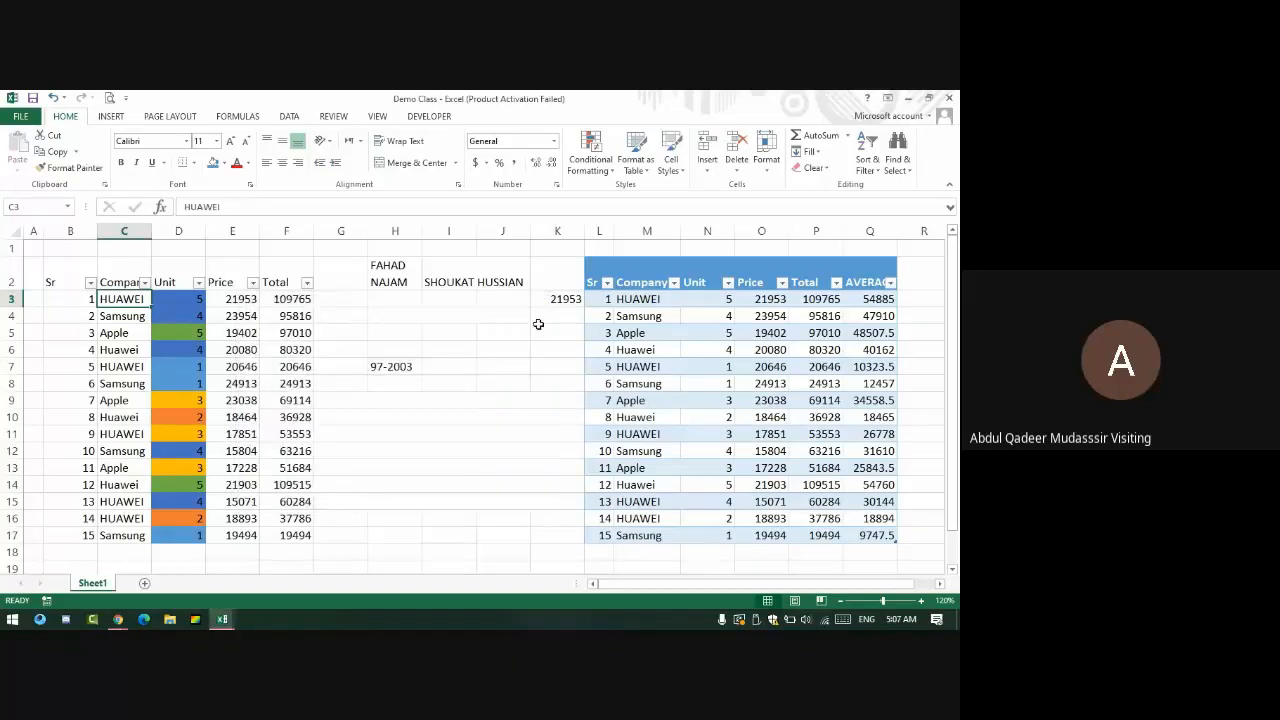
{"action": "left_click_drag", "start_coordinate": [646, 298], "coordinate": [651, 536]}
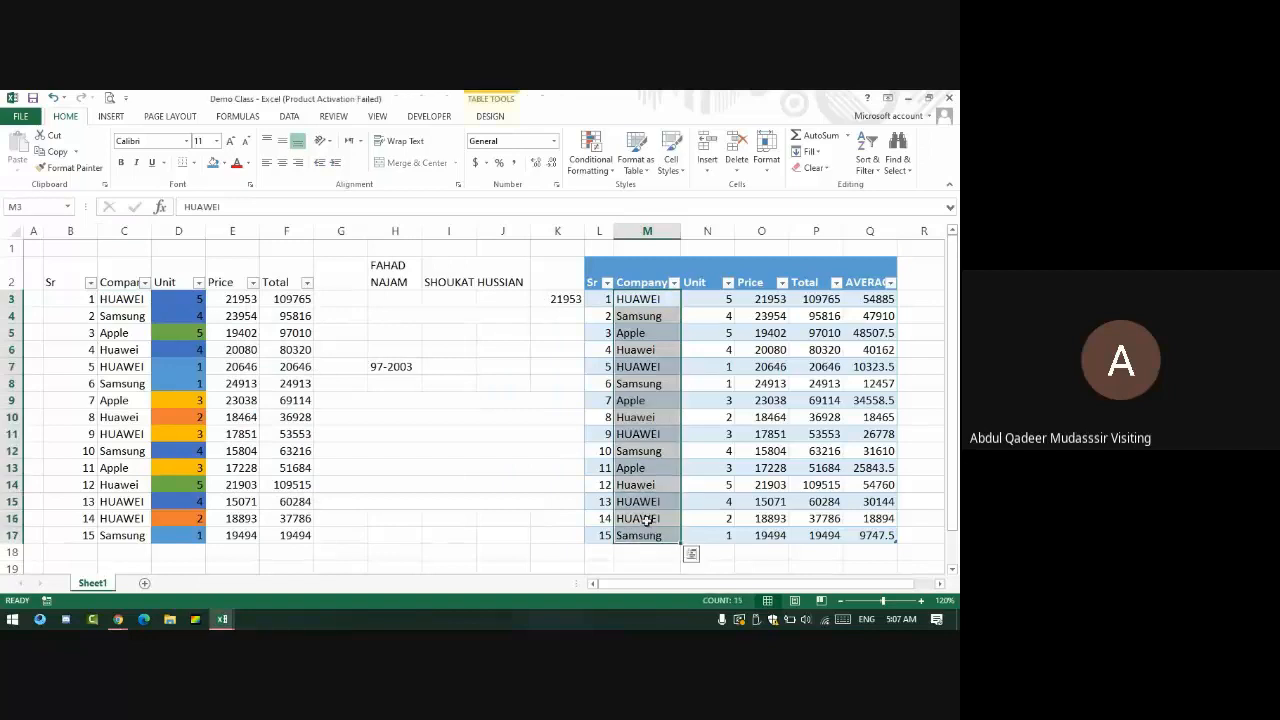
- Insert a Company slicer for the sales table
{"action": "left_click", "coordinate": [112, 117]}
{"action": "left_click", "coordinate": [669, 152]}
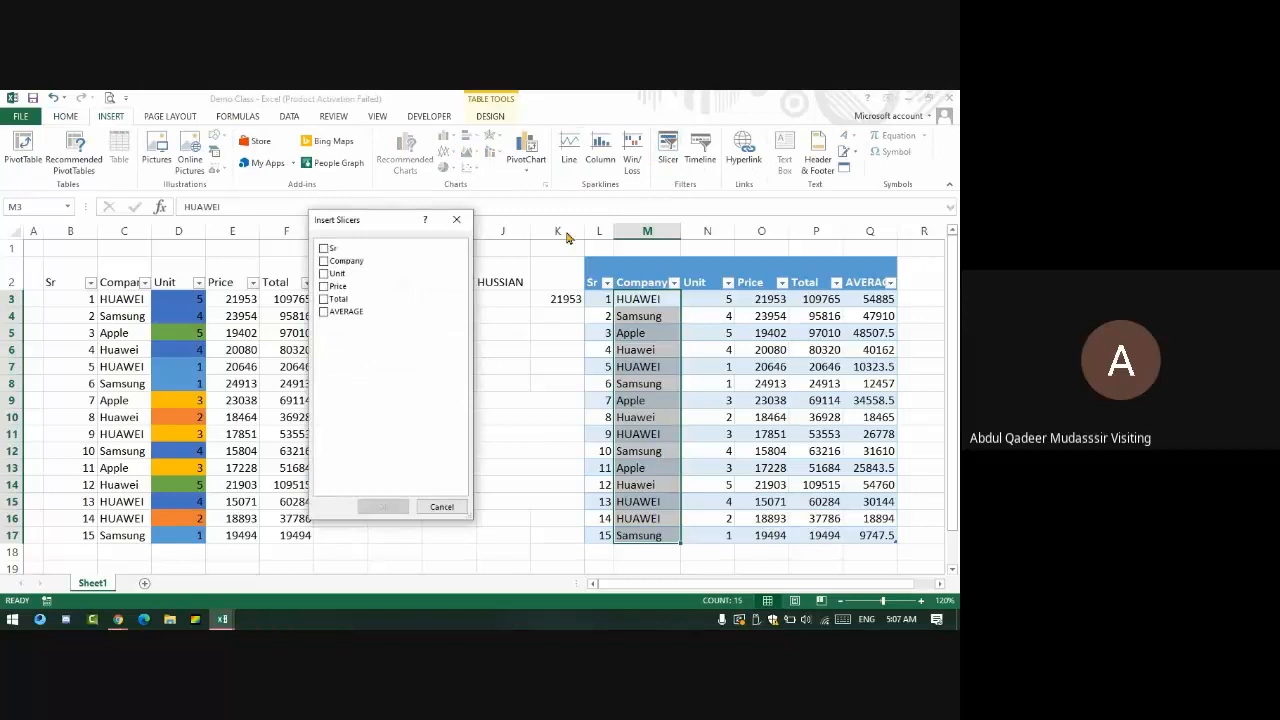
{"action": "left_click", "coordinate": [326, 262]}
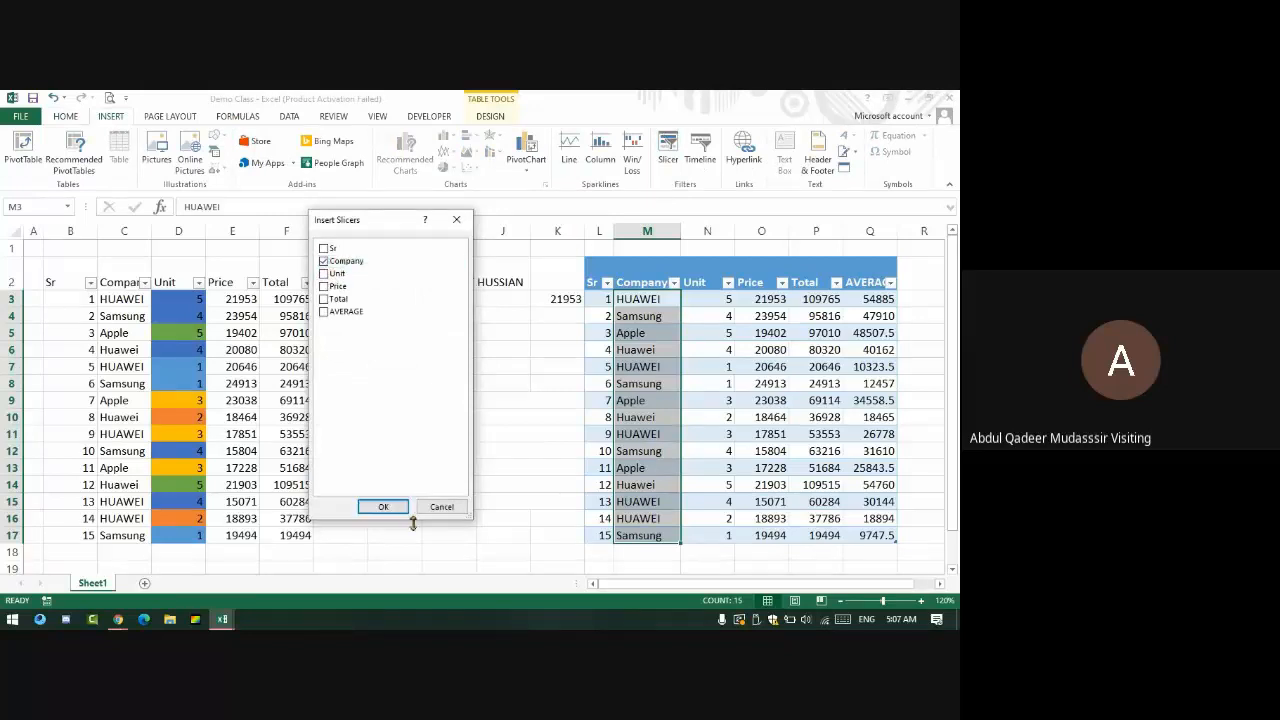
{"action": "left_click", "coordinate": [386, 508]}
- Filter the slicer by HUAWEI, Samsung and Apple, clear the filter, then delete the slicer
{"action": "left_click", "coordinate": [477, 356]}
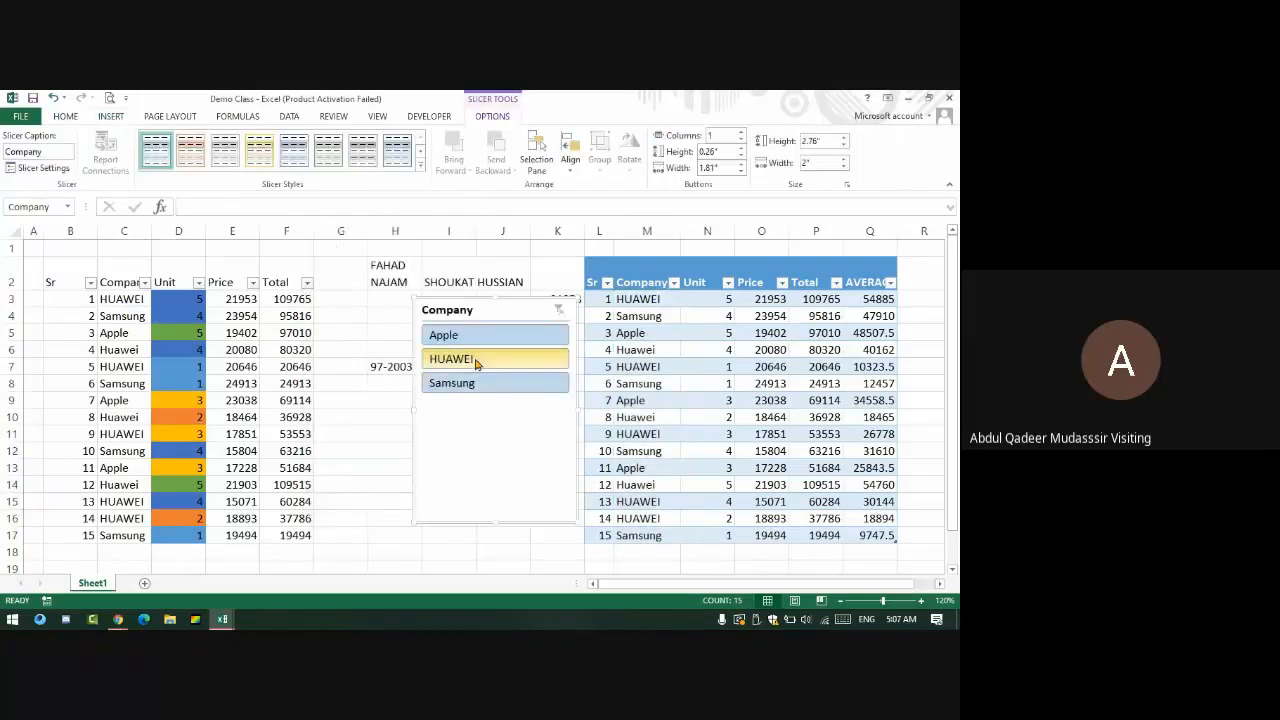
{"action": "left_click", "coordinate": [475, 384]}
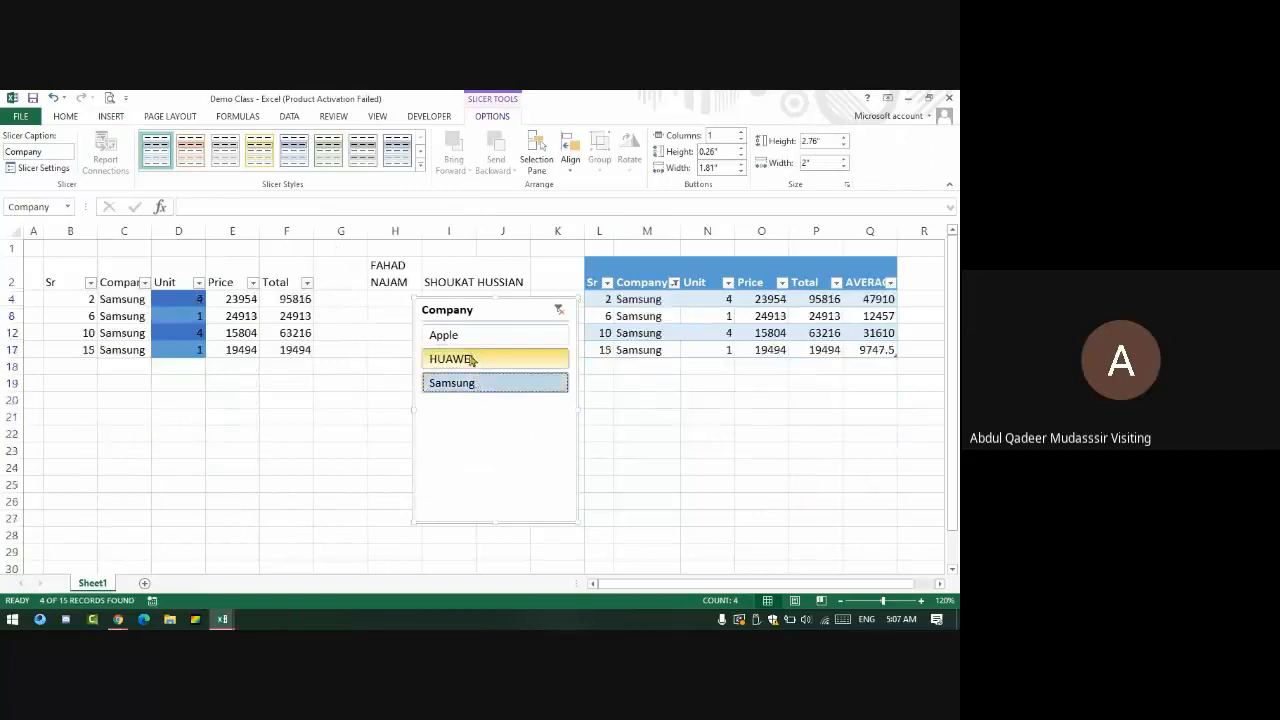
{"action": "left_click", "coordinate": [468, 337]}
{"action": "left_click", "coordinate": [560, 309]}
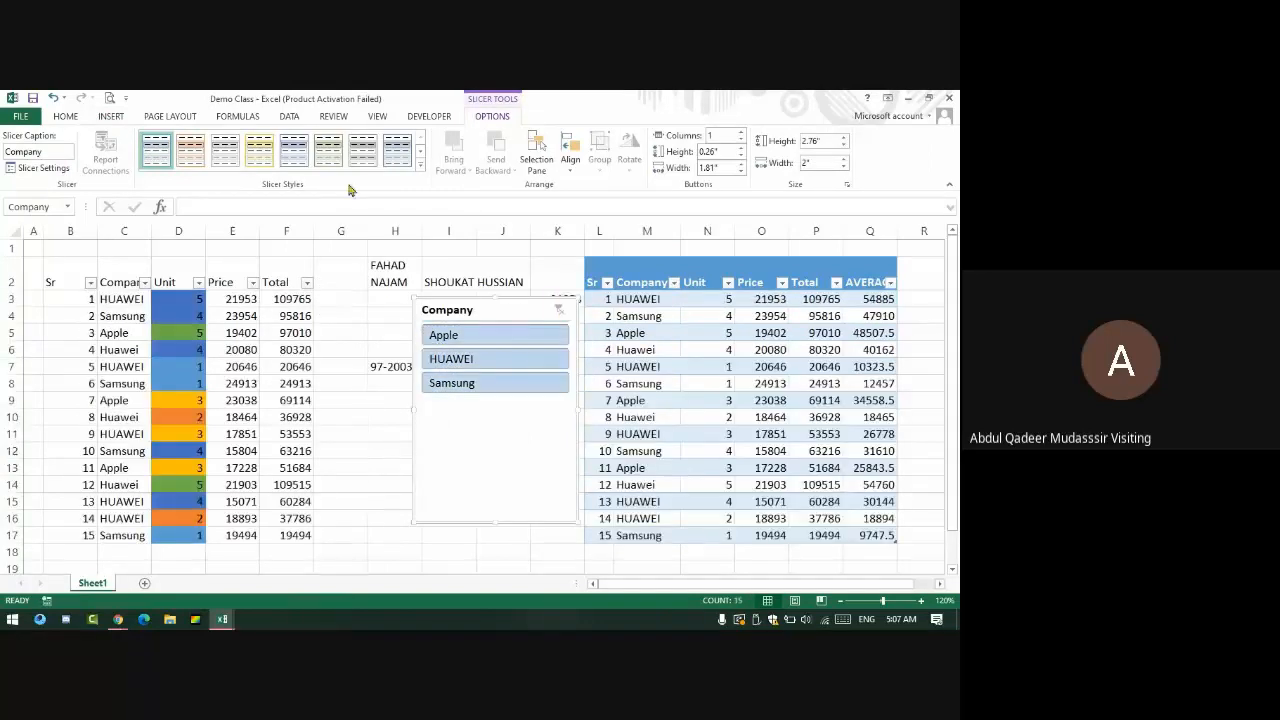
{"action": "left_click", "coordinate": [115, 118]}
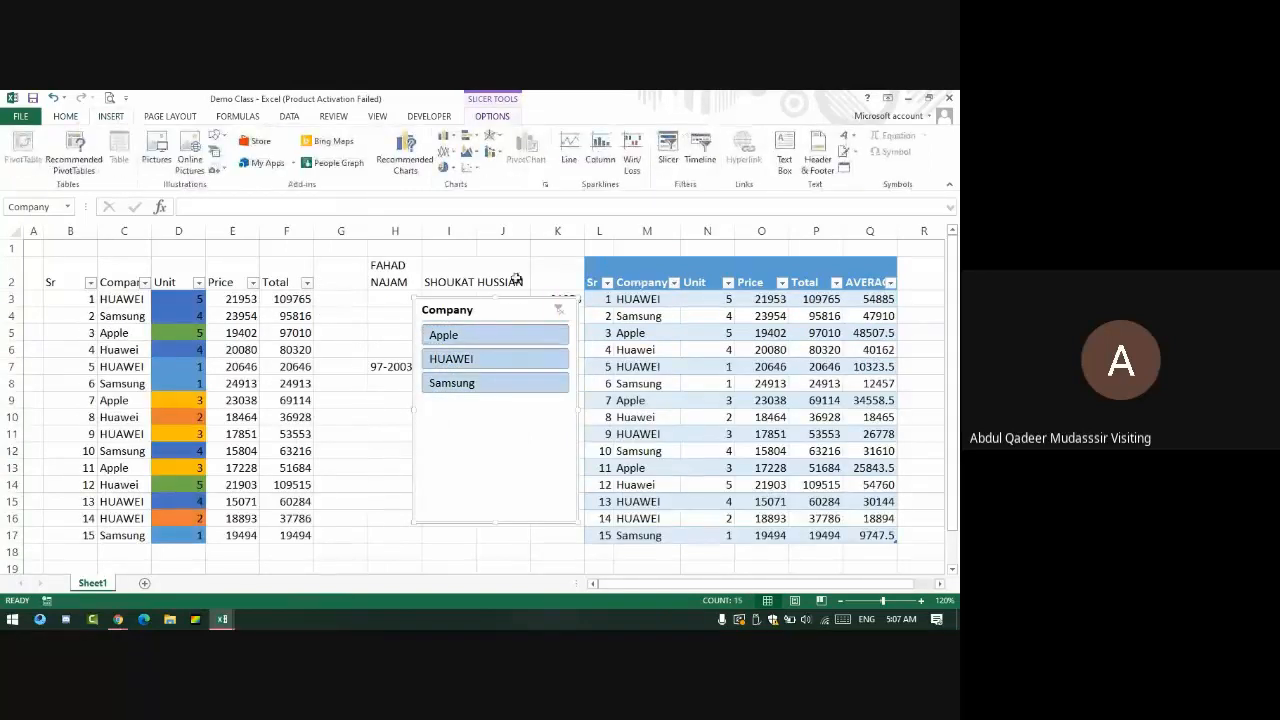
{"action": "key", "text": "Delete"}
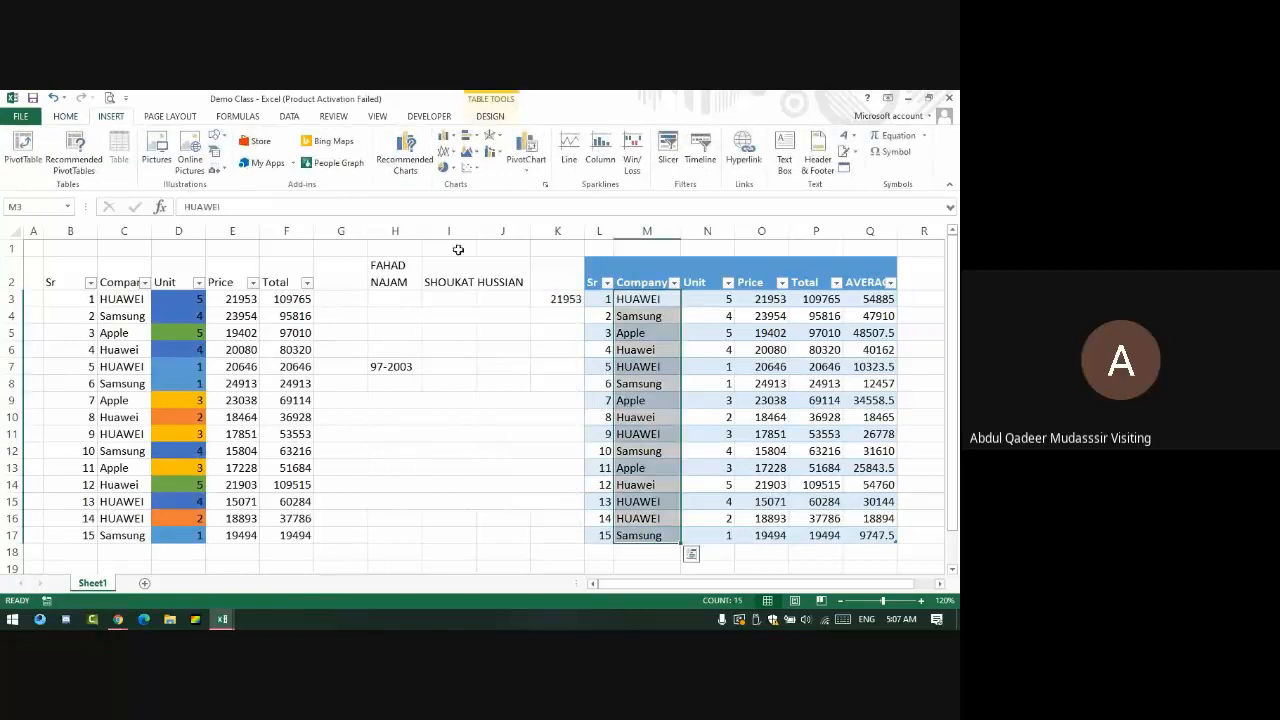
{"action": "left_click", "coordinate": [80, 117]}
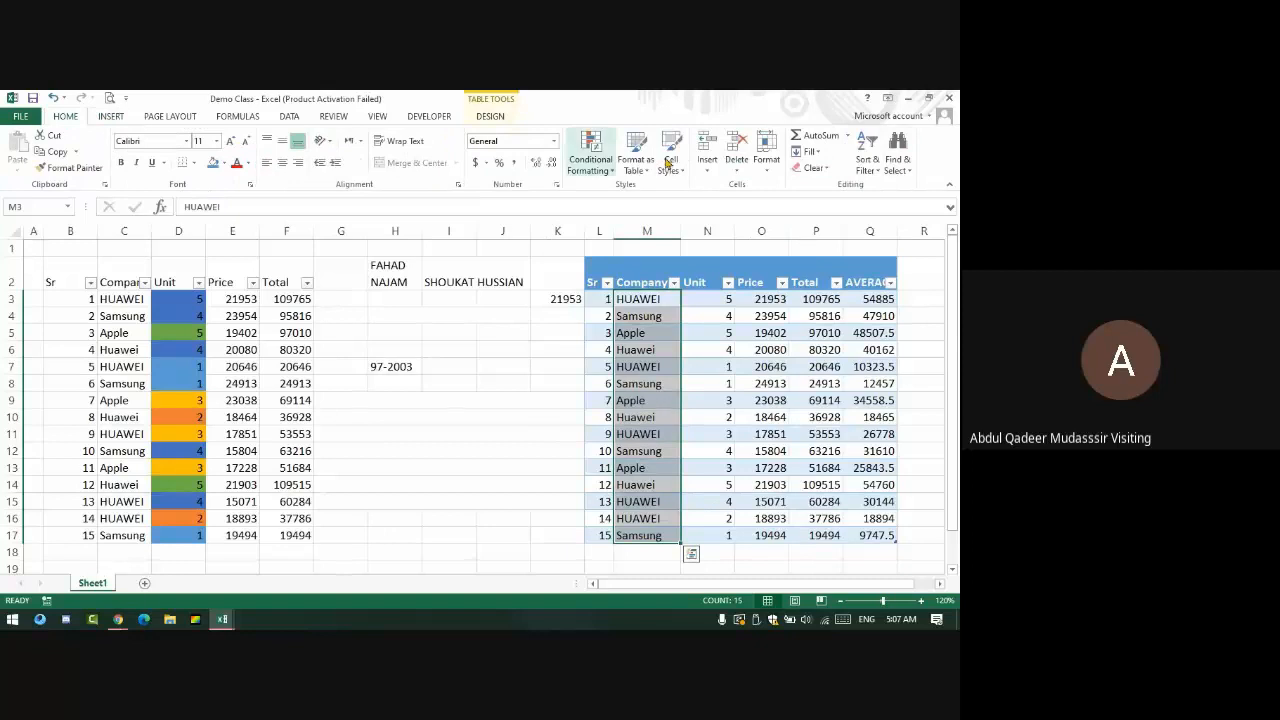
- Look at the Format protection options and select cells in both tables, ending on Price cell E5
{"action": "left_click", "coordinate": [764, 160]}
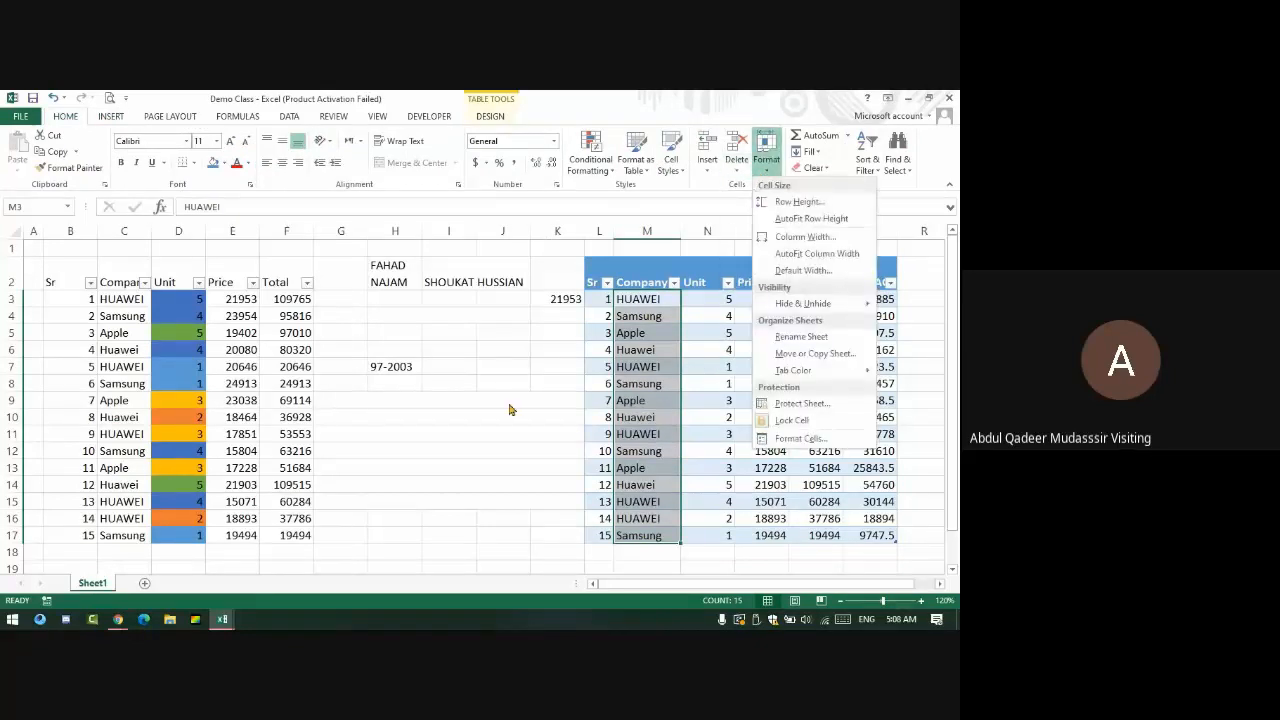
{"action": "key", "text": "Escape"}
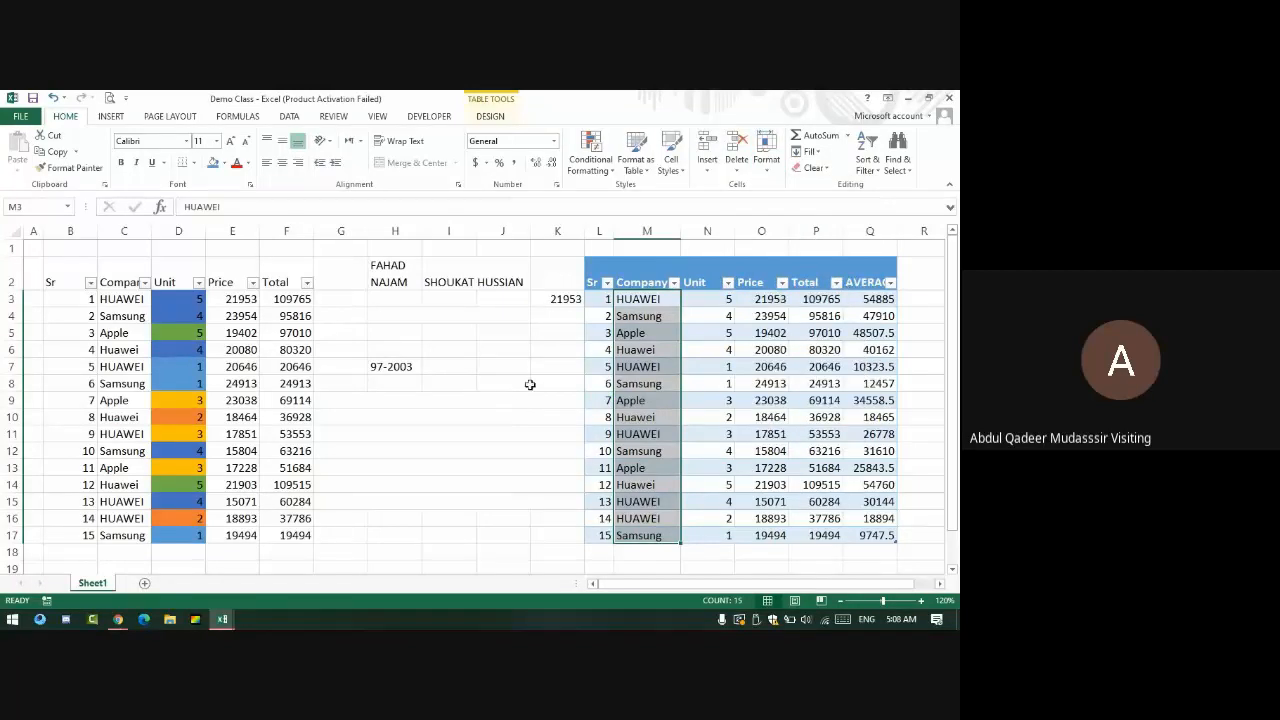
{"action": "left_click_drag", "start_coordinate": [606, 299], "coordinate": [889, 534]}
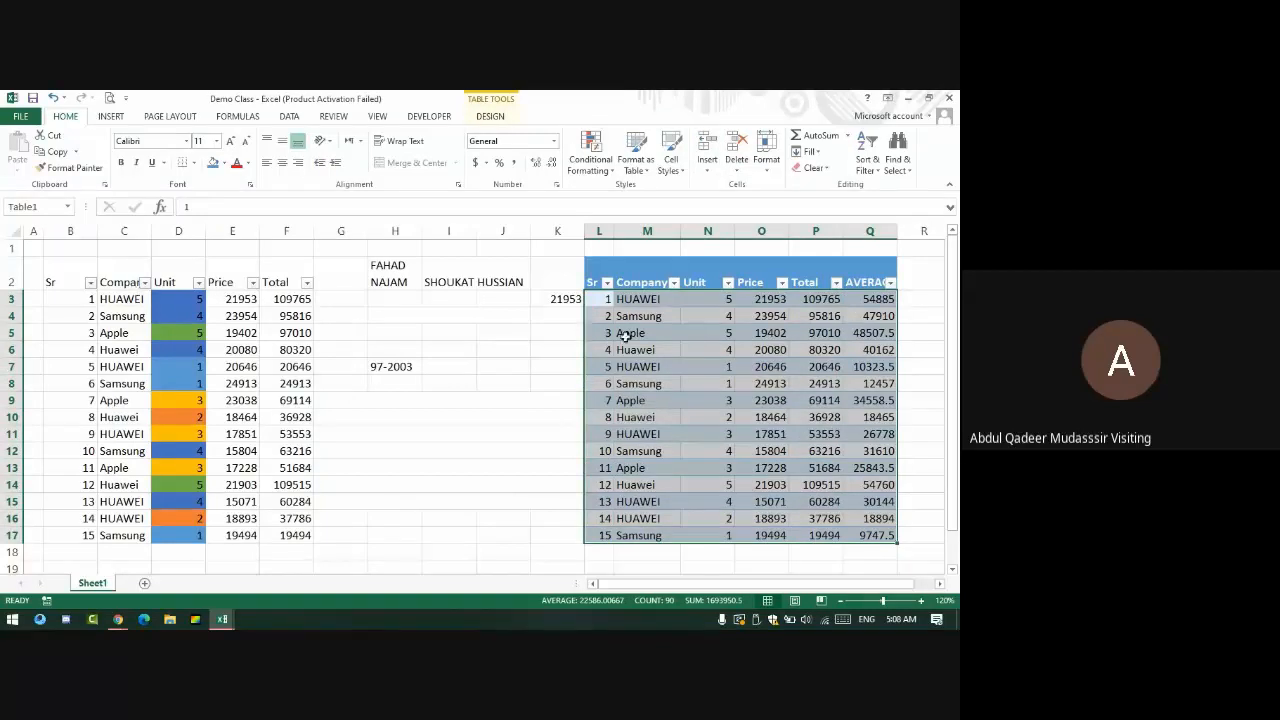
{"action": "left_click", "coordinate": [512, 352]}
{"action": "left_click", "coordinate": [693, 330]}
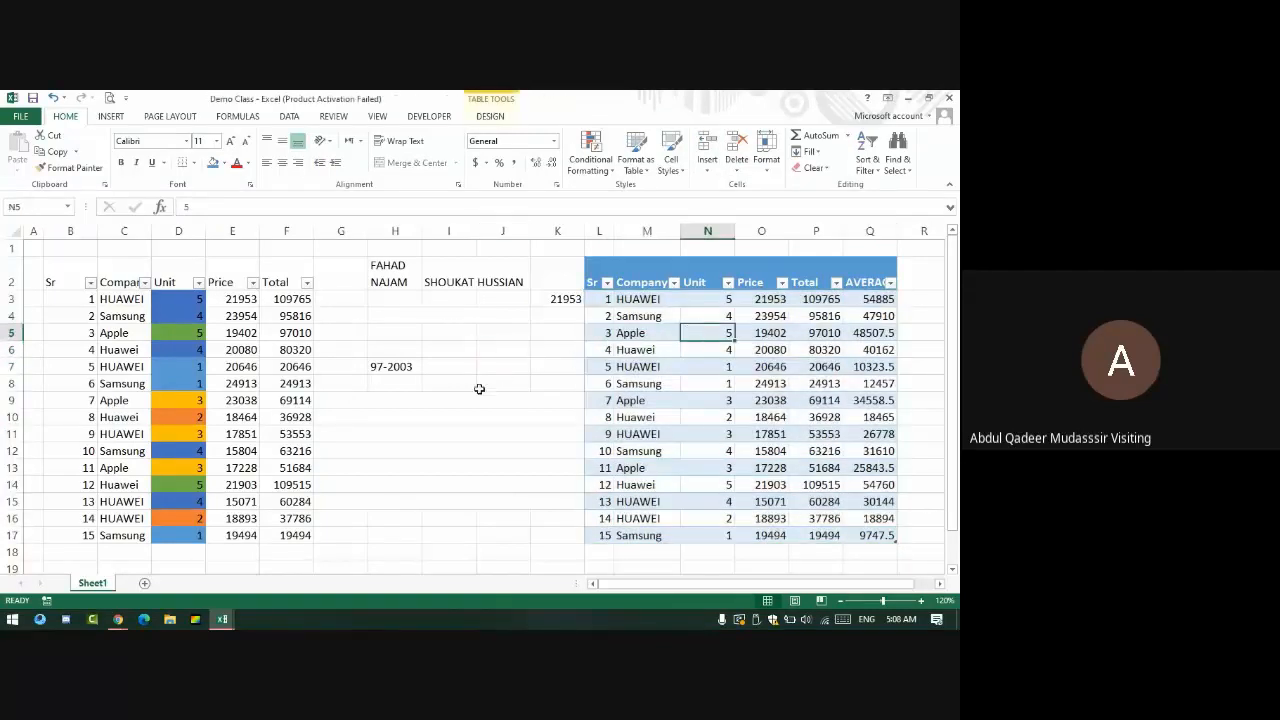
{"action": "left_click", "coordinate": [224, 338]}
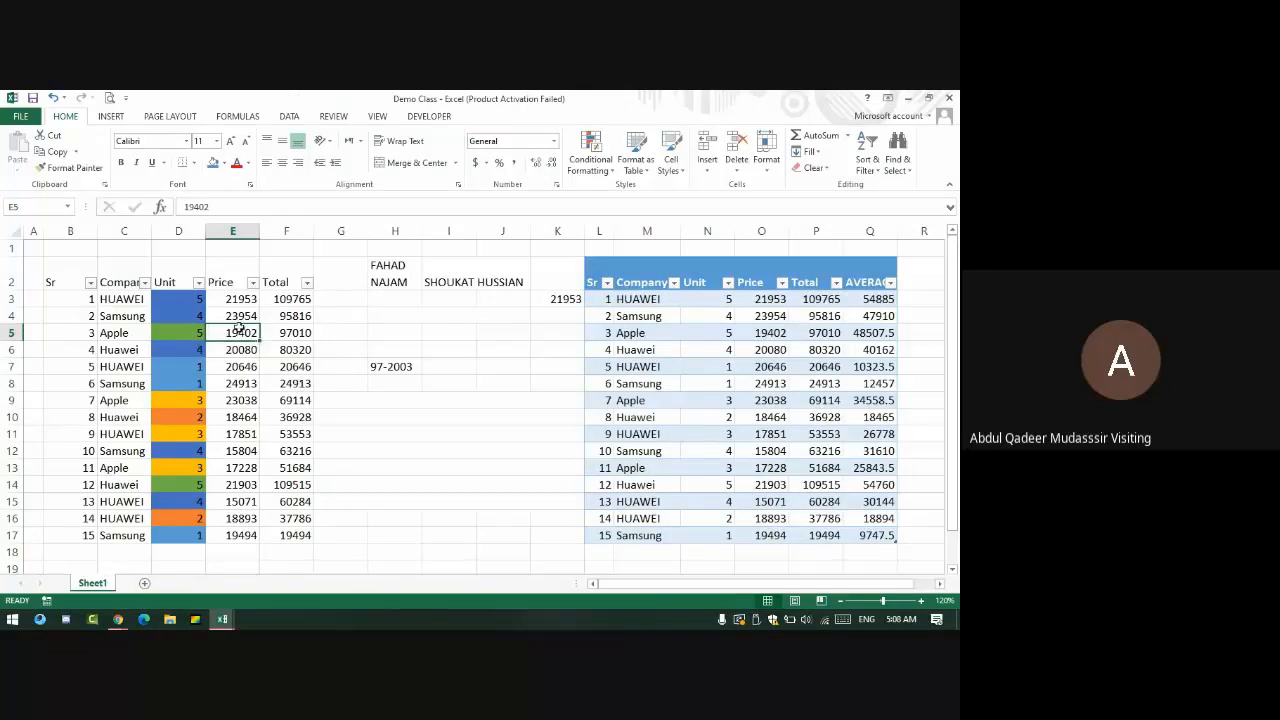
- Protect the sheet with a password, entering it twice to confirm
{"action": "left_click", "coordinate": [766, 158]}
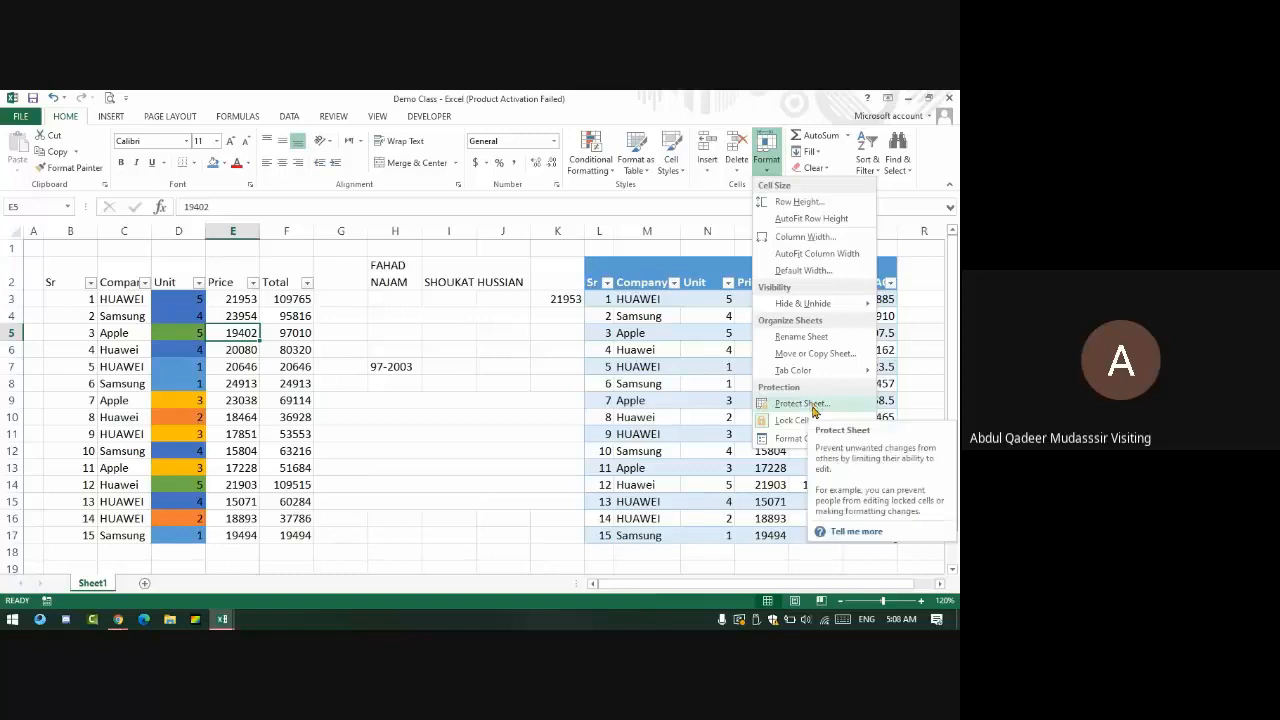
{"action": "left_click", "coordinate": [801, 403]}
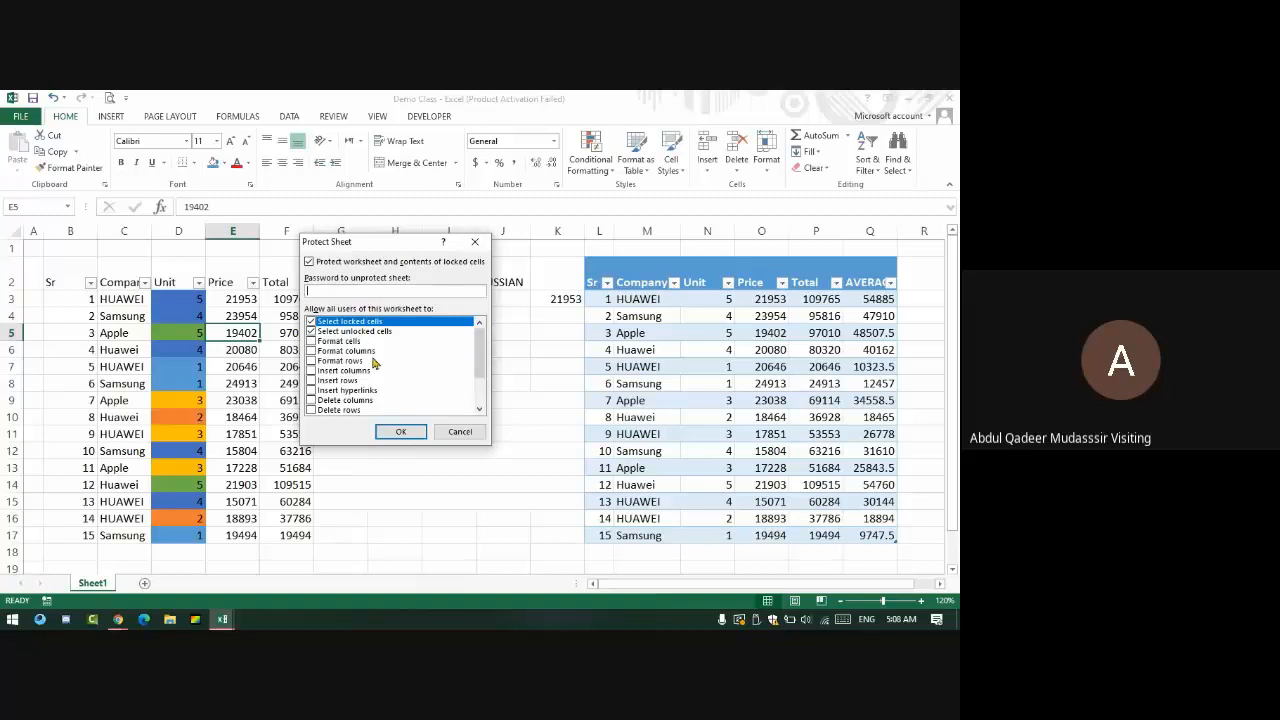
{"action": "type", "text": "1"}
{"action": "left_click", "coordinate": [404, 431]}
{"action": "type", "text": "1"}
{"action": "left_click", "coordinate": [423, 391]}
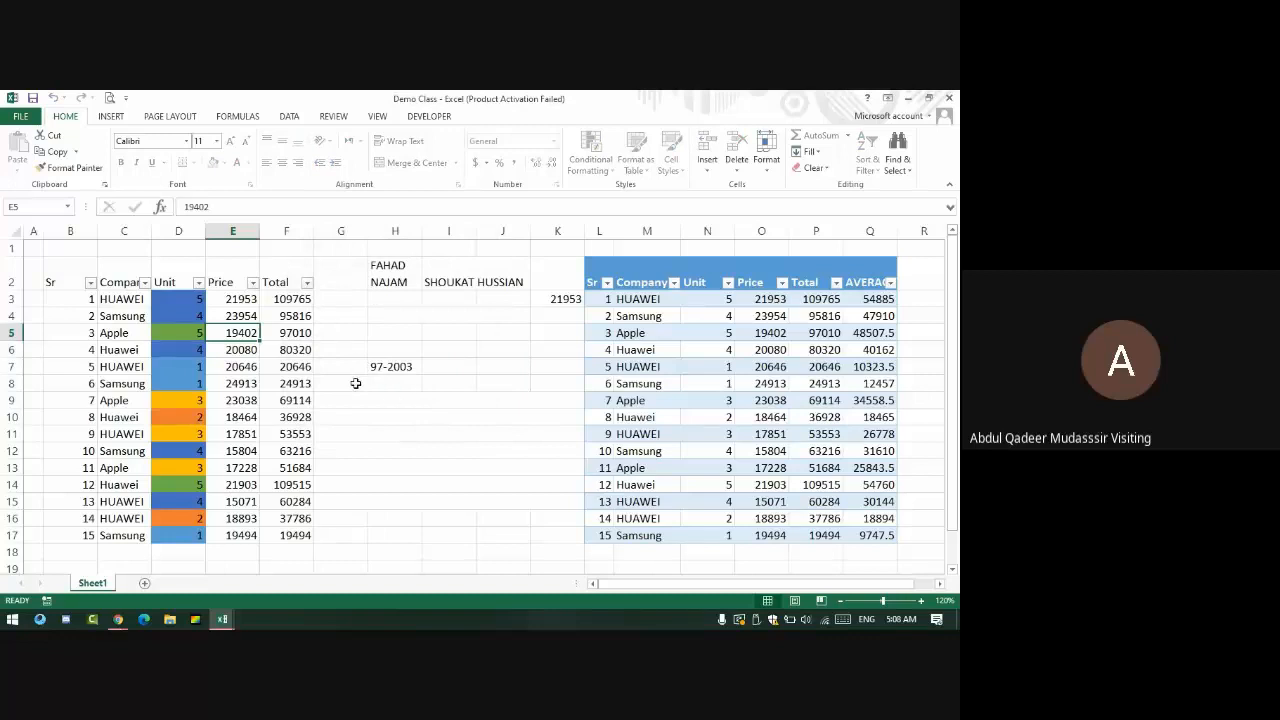
- Test that Total cell F5 can't be edited, dismissing the protected-sheet warnings
{"action": "double_click", "coordinate": [300, 331]}
{"action": "left_click", "coordinate": [484, 397]}
{"action": "left_click_drag", "start_coordinate": [184, 334], "coordinate": [238, 334]}
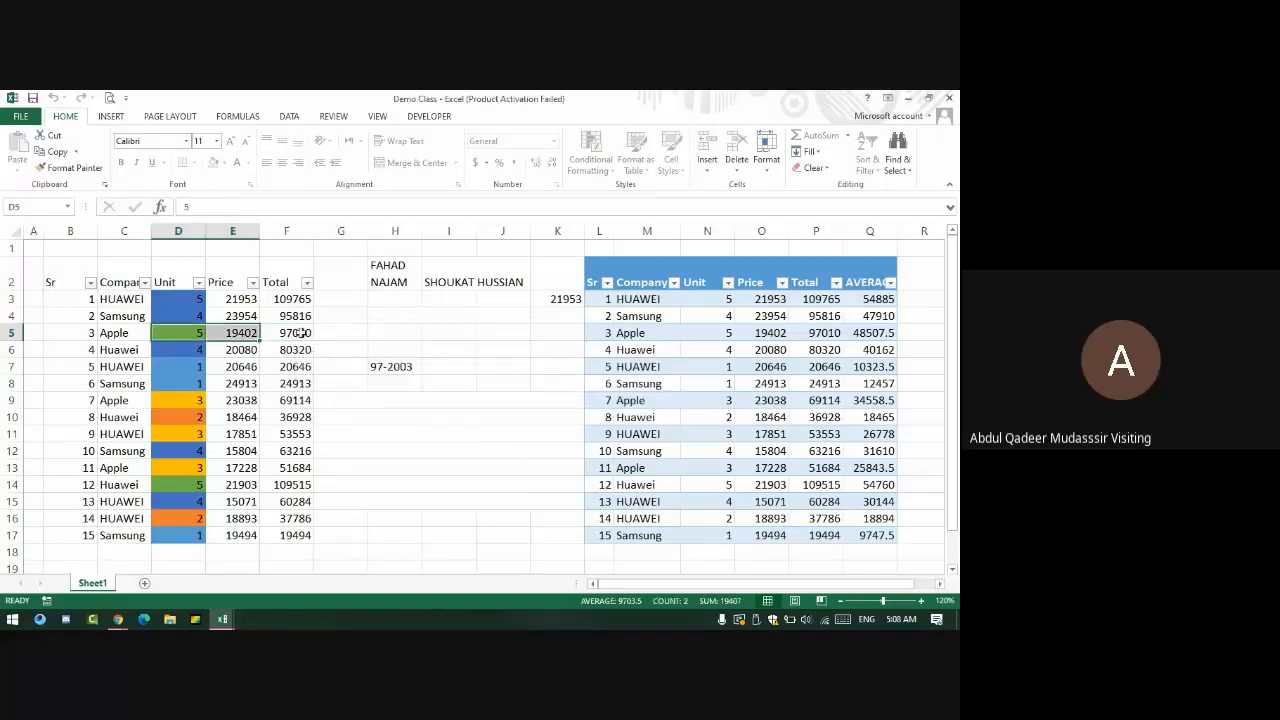
{"action": "double_click", "coordinate": [300, 332]}
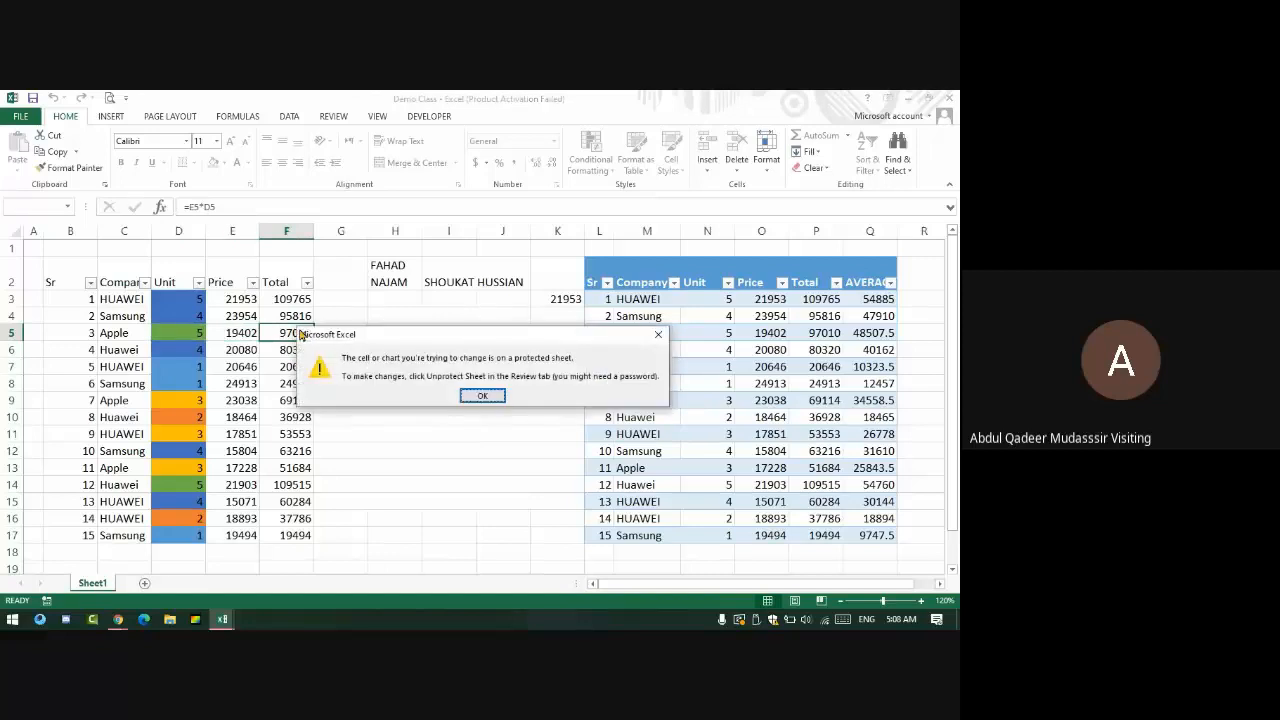
{"action": "key", "text": "Return"}
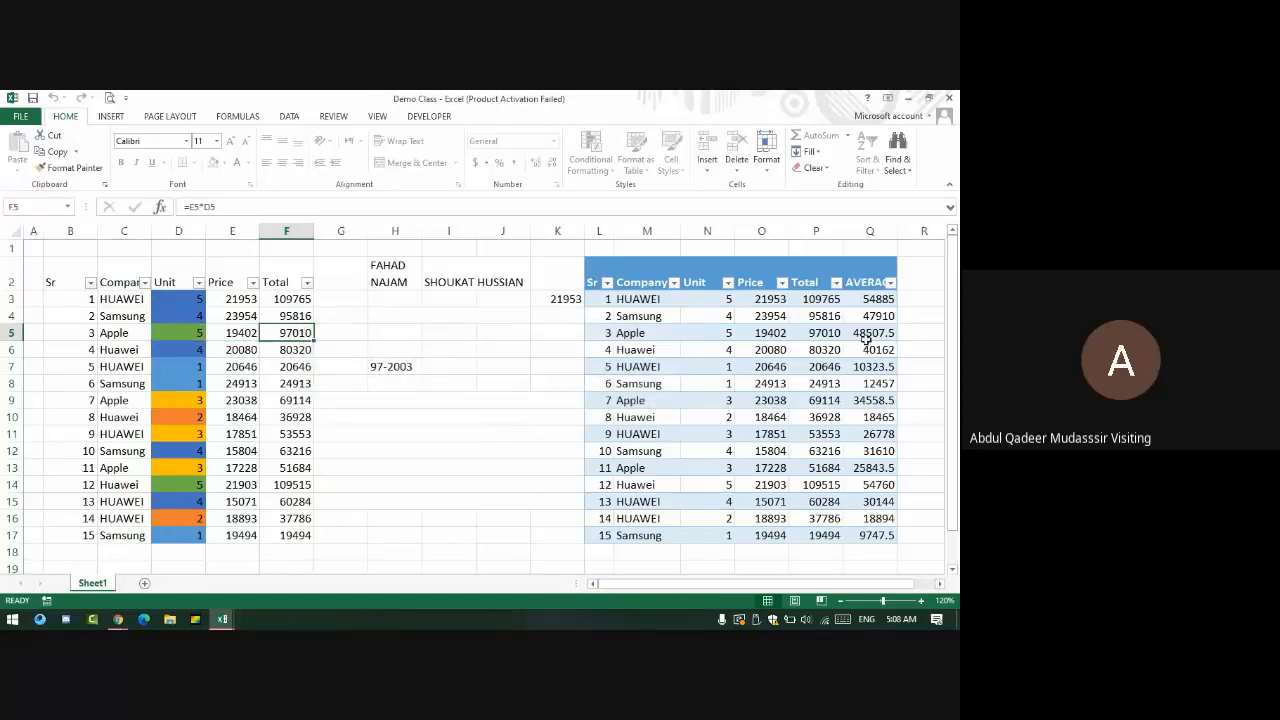
{"action": "left_click_drag", "start_coordinate": [866, 333], "coordinate": [92, 331]}
{"action": "left_click", "coordinate": [92, 331]}
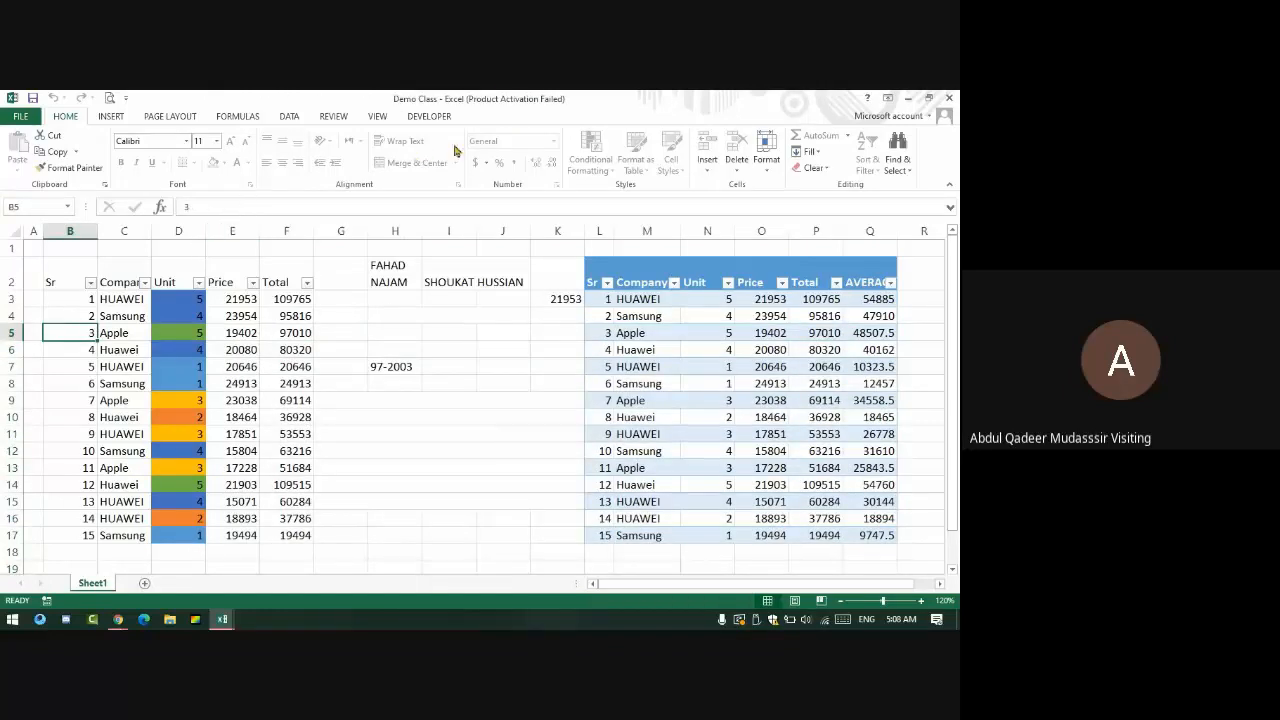
{"action": "left_click_drag", "start_coordinate": [299, 300], "coordinate": [300, 552]}
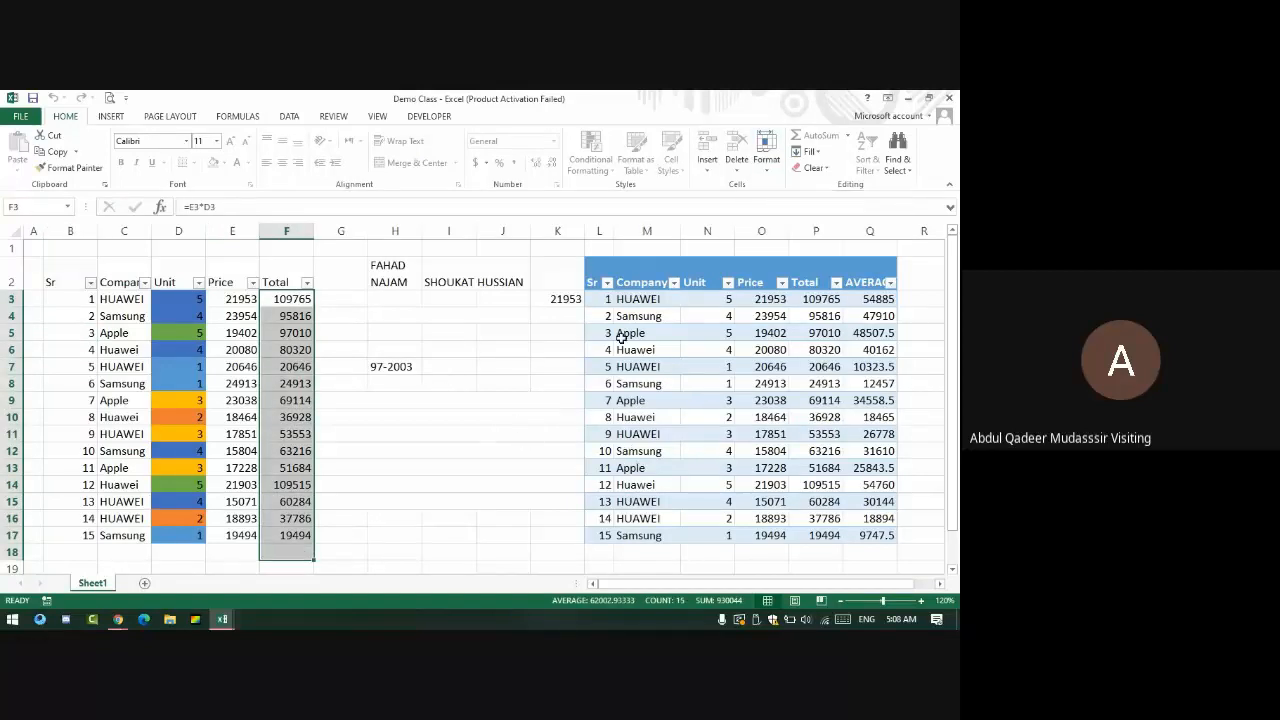
- Select several right-table value ranges, ending with the whole Company and Unit columns M:N
{"action": "left_click_drag", "start_coordinate": [694, 300], "coordinate": [689, 437]}
{"action": "scroll", "coordinate": [493, 470], "scroll_direction": "up", "scroll_amount": 1}
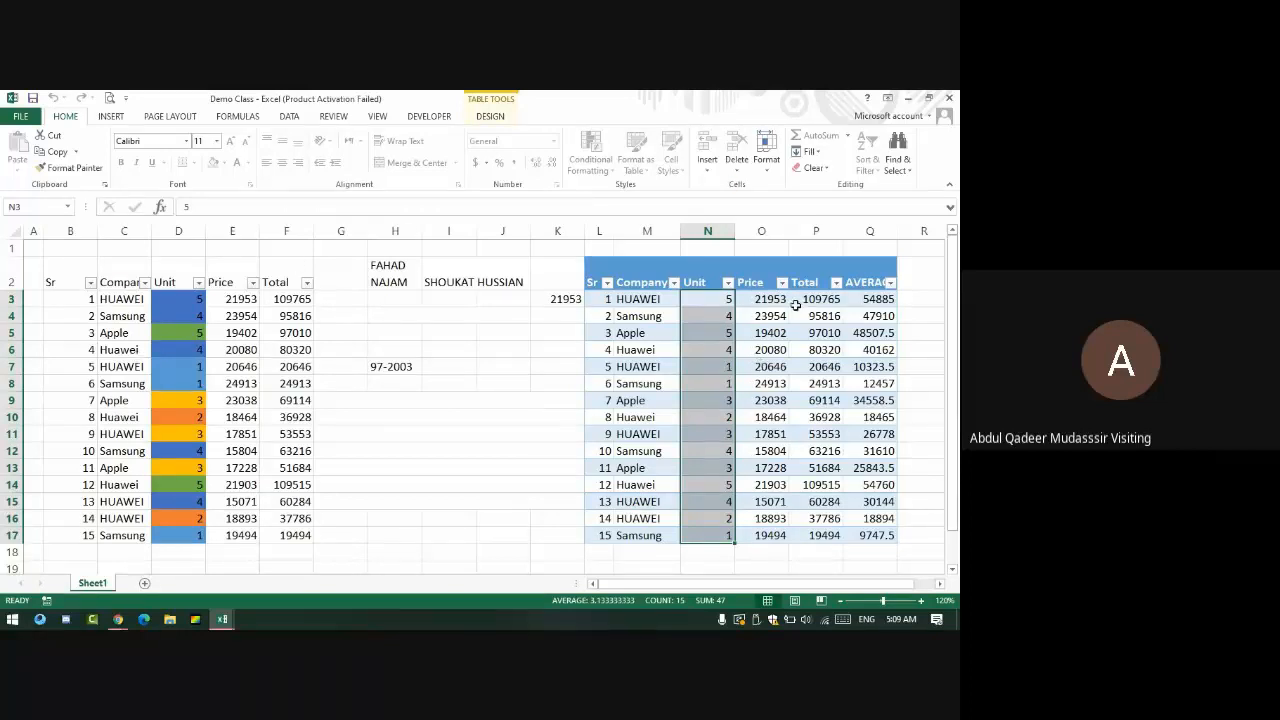
{"action": "left_click_drag", "start_coordinate": [770, 315], "coordinate": [823, 417]}
{"action": "left_click_drag", "start_coordinate": [873, 299], "coordinate": [876, 468]}
{"action": "left_click_drag", "start_coordinate": [812, 299], "coordinate": [823, 417]}
{"action": "left_click_drag", "start_coordinate": [770, 299], "coordinate": [755, 533]}
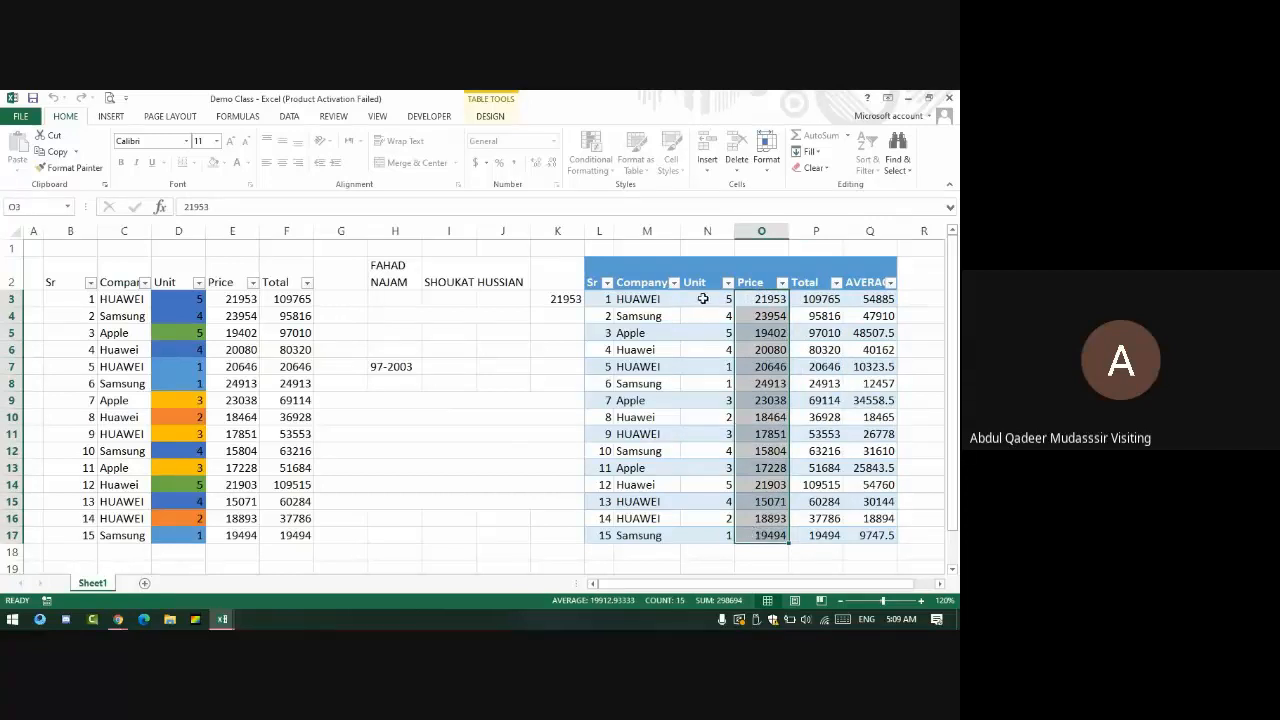
{"action": "left_click_drag", "start_coordinate": [703, 299], "coordinate": [645, 552]}
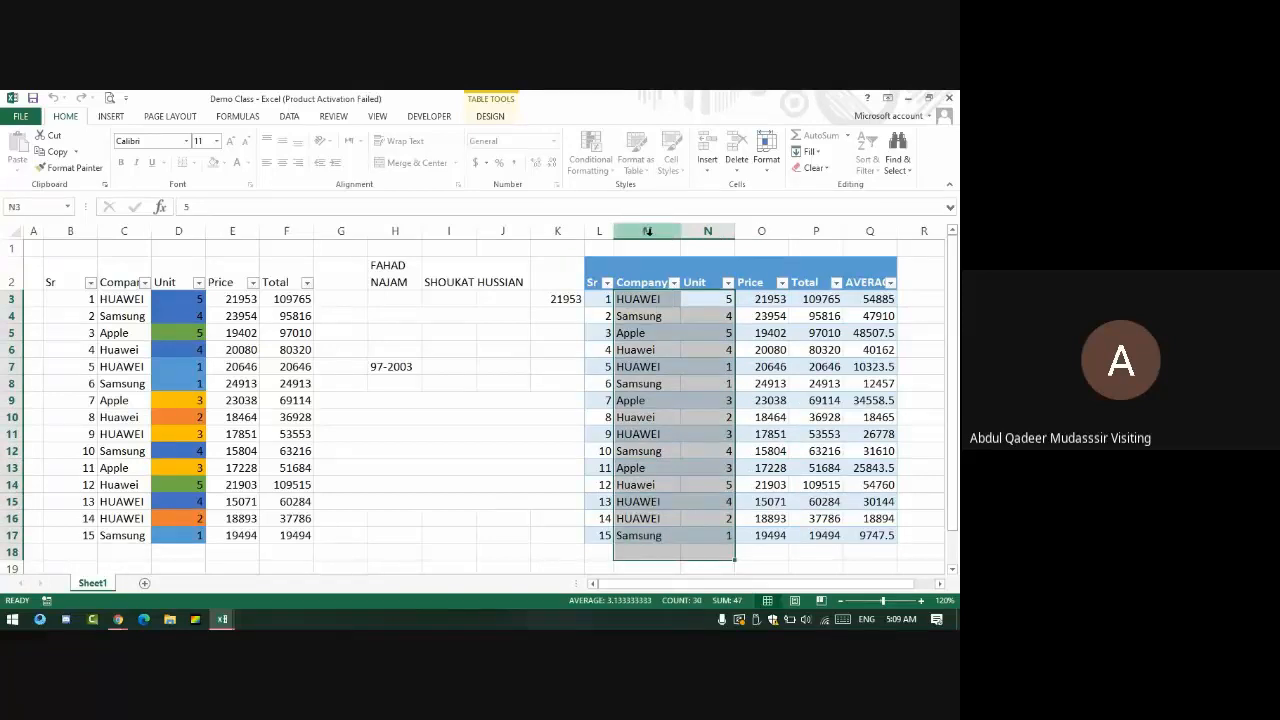
{"action": "left_click_drag", "start_coordinate": [647, 231], "coordinate": [707, 231]}
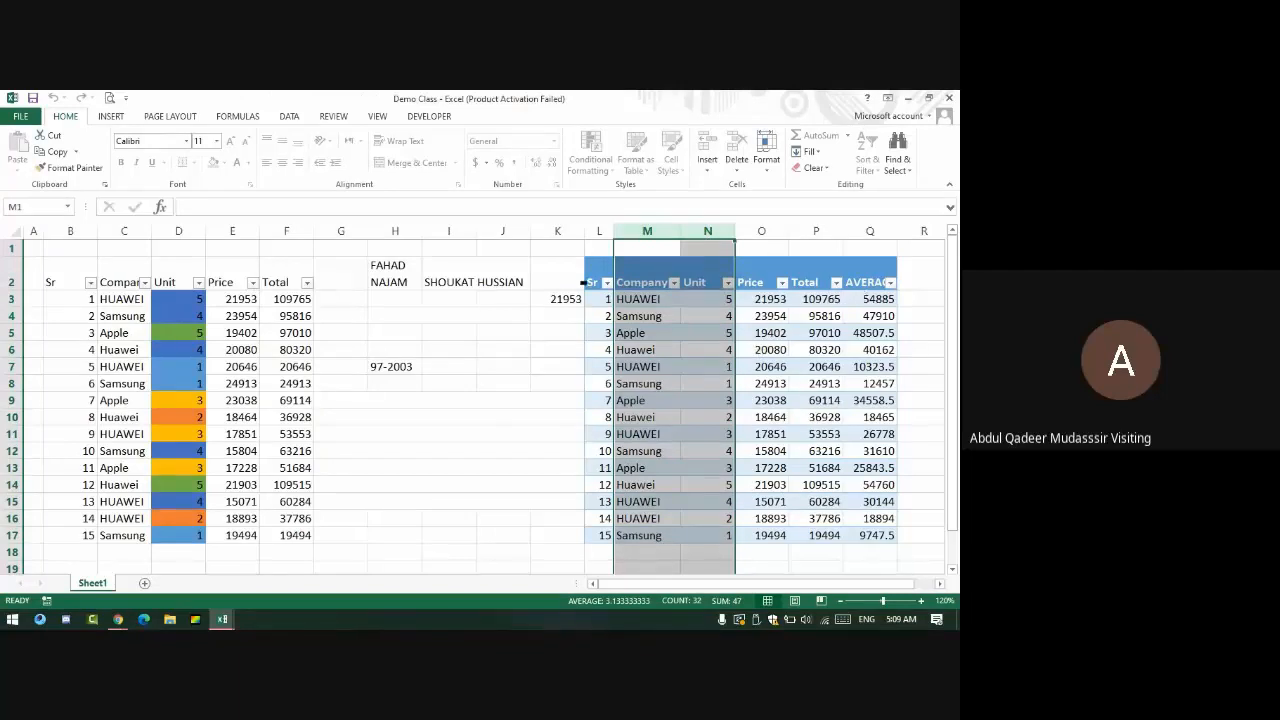
- Unprotect the sheet with its password and clear the column selection
{"action": "left_click", "coordinate": [766, 152]}
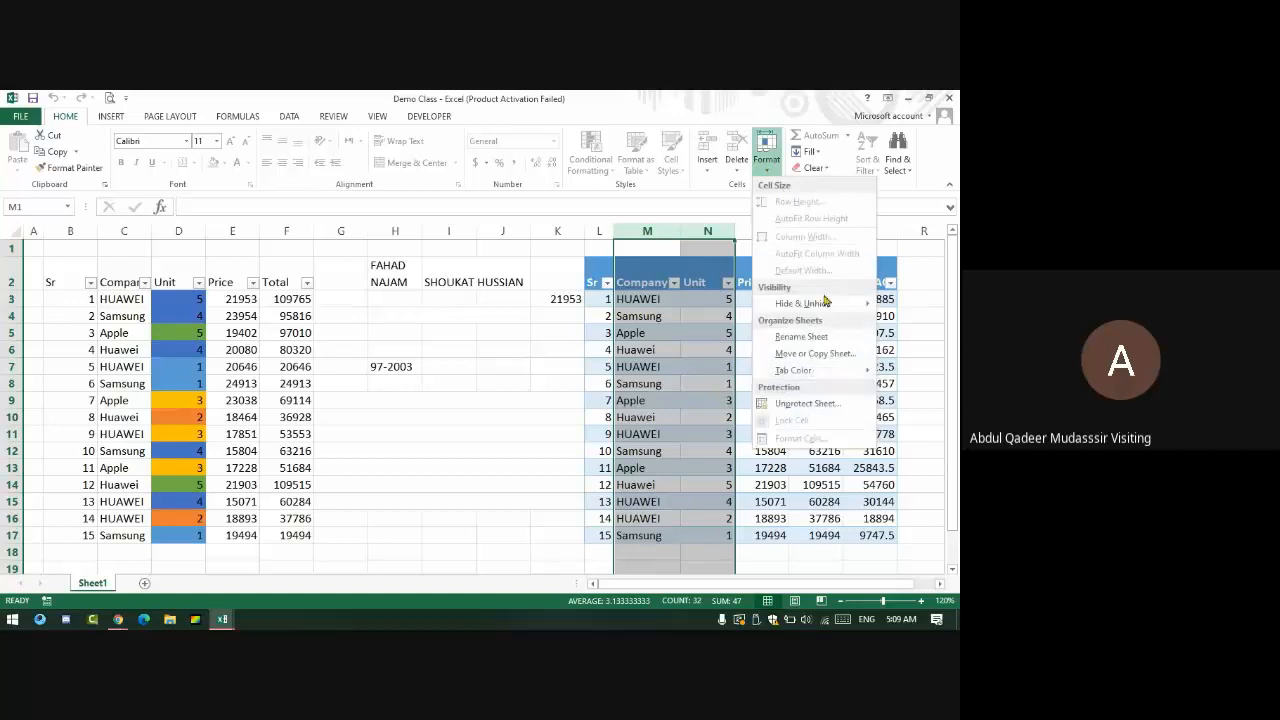
{"action": "left_click", "coordinate": [806, 403]}
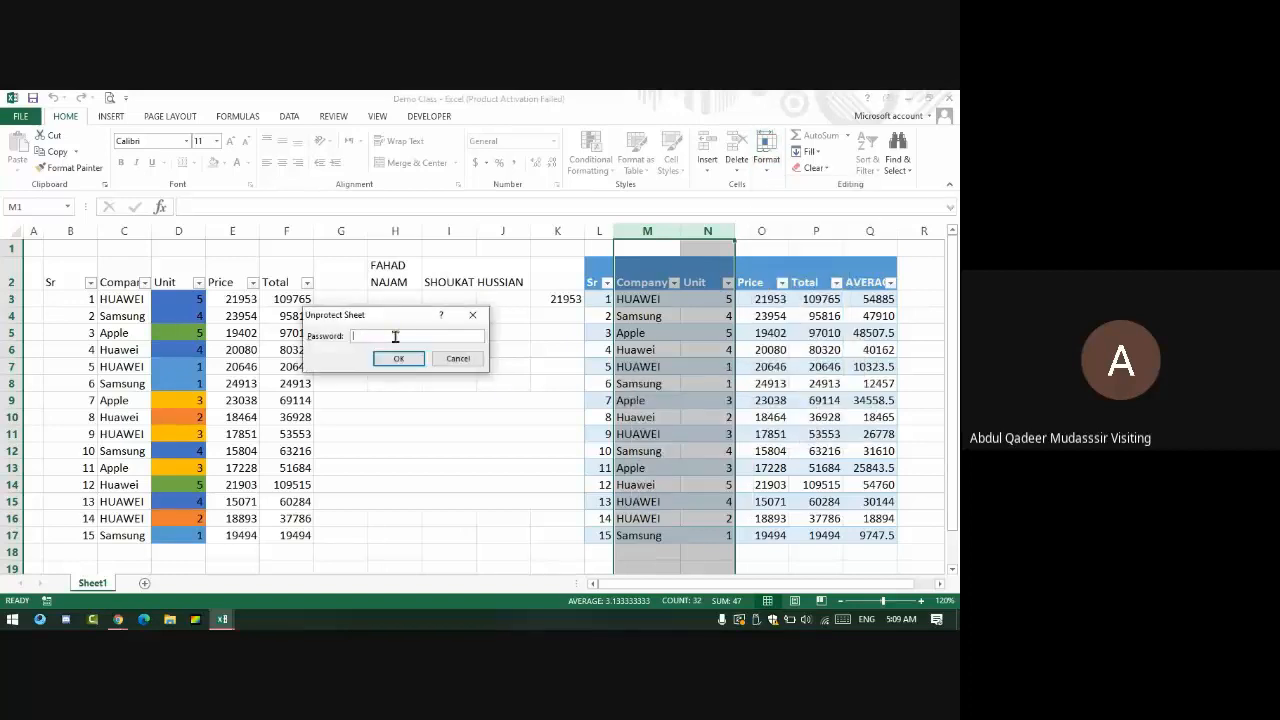
{"action": "left_click", "coordinate": [410, 362]}
{"action": "left_click", "coordinate": [686, 434]}
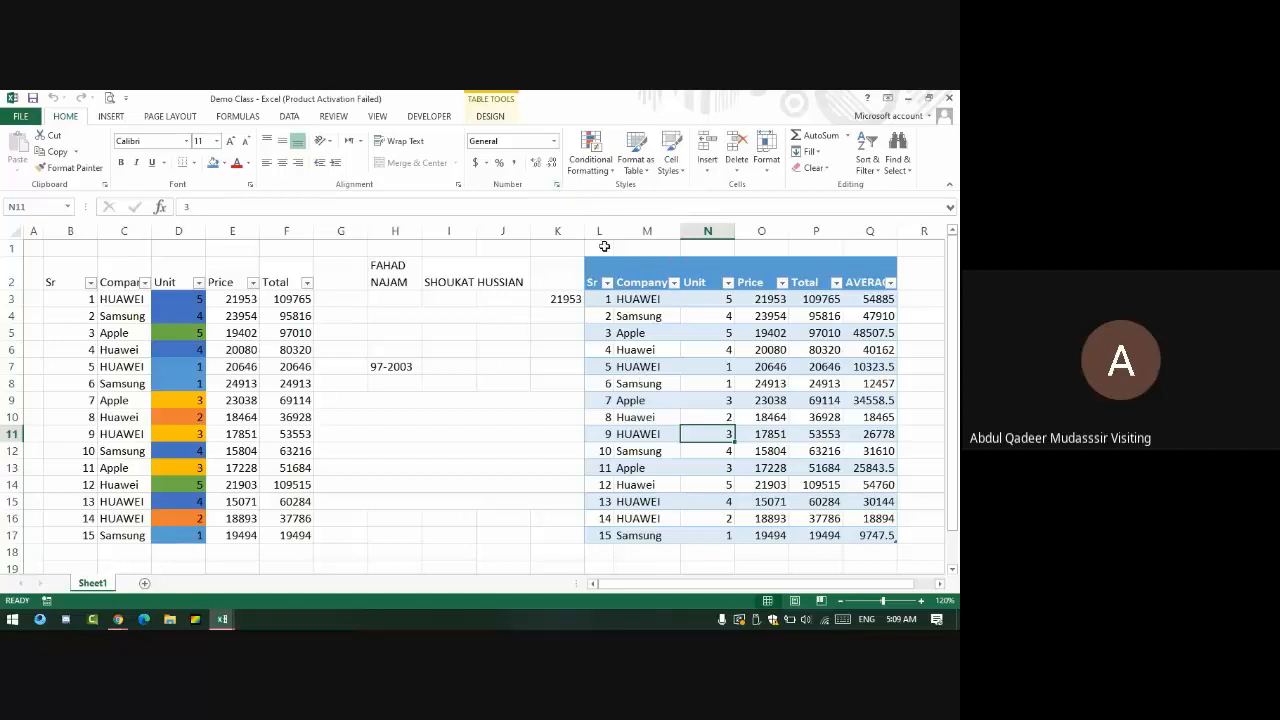
- Unlock columns L:N (Sr, Company, Unit) by turning off Lock Cell
{"action": "left_click_drag", "start_coordinate": [600, 231], "coordinate": [712, 232]}
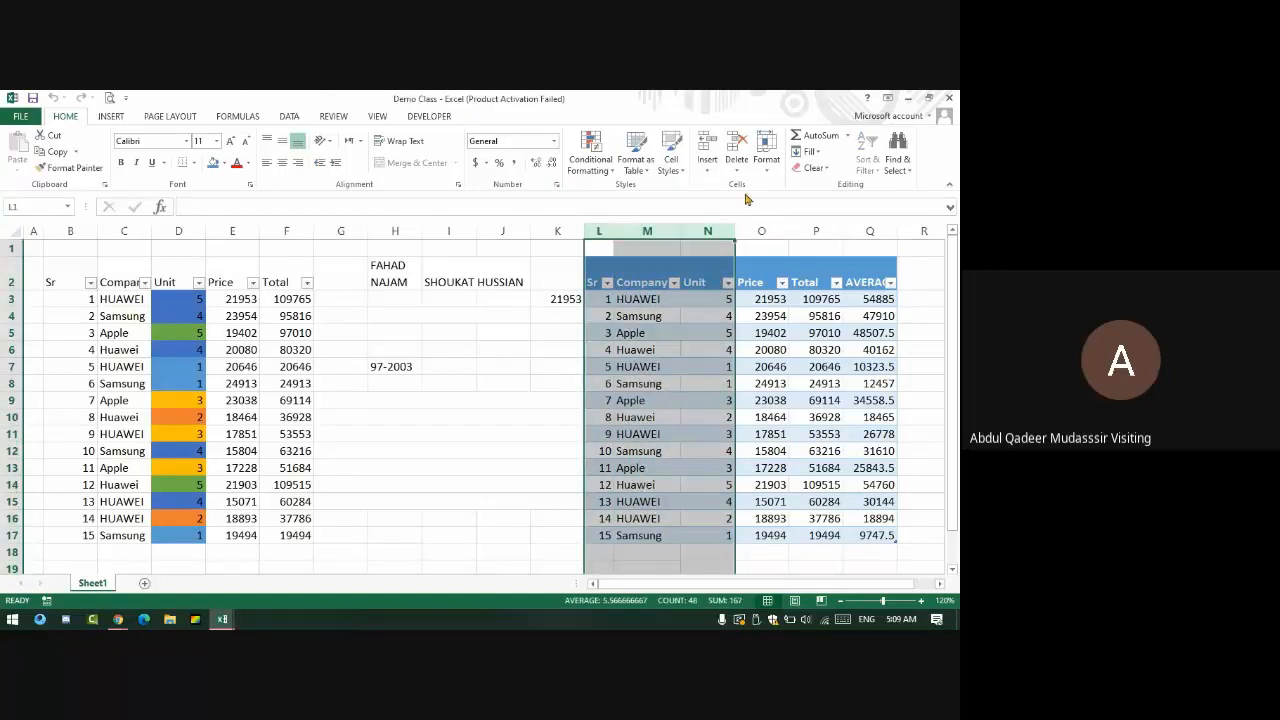
{"action": "left_click", "coordinate": [766, 158]}
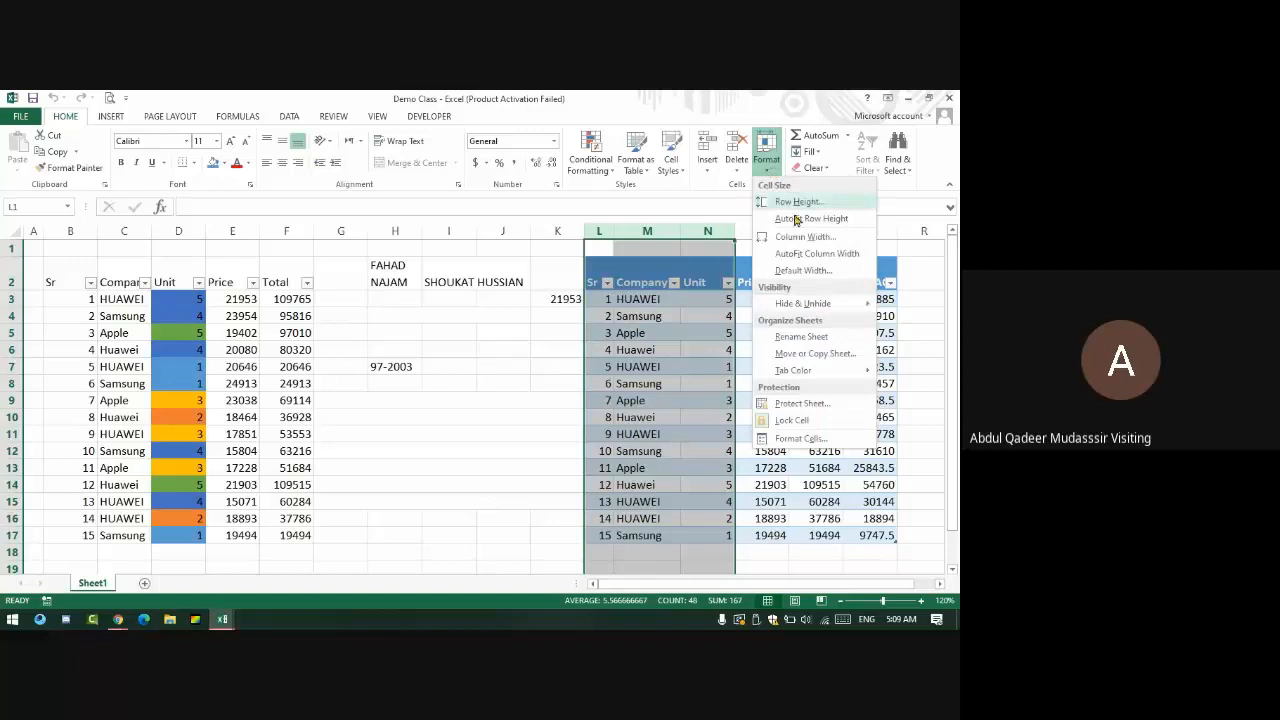
{"action": "left_click", "coordinate": [774, 421]}
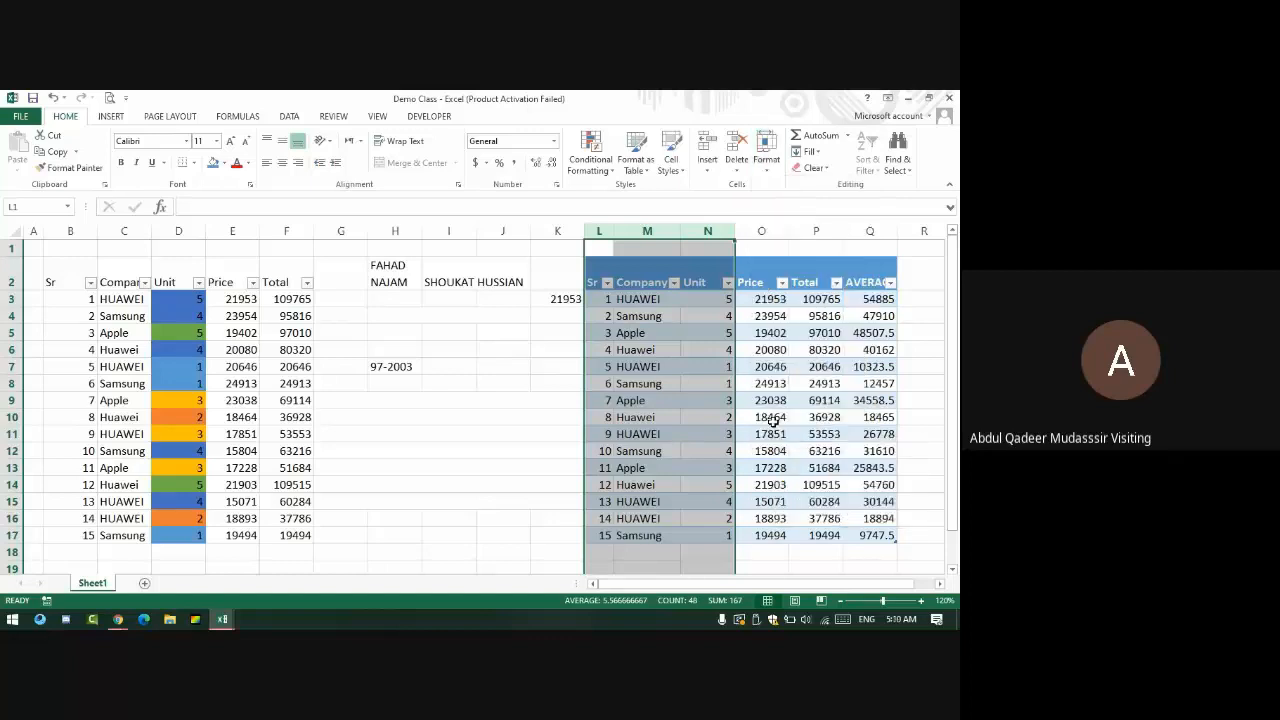
{"action": "left_click", "coordinate": [766, 158]}
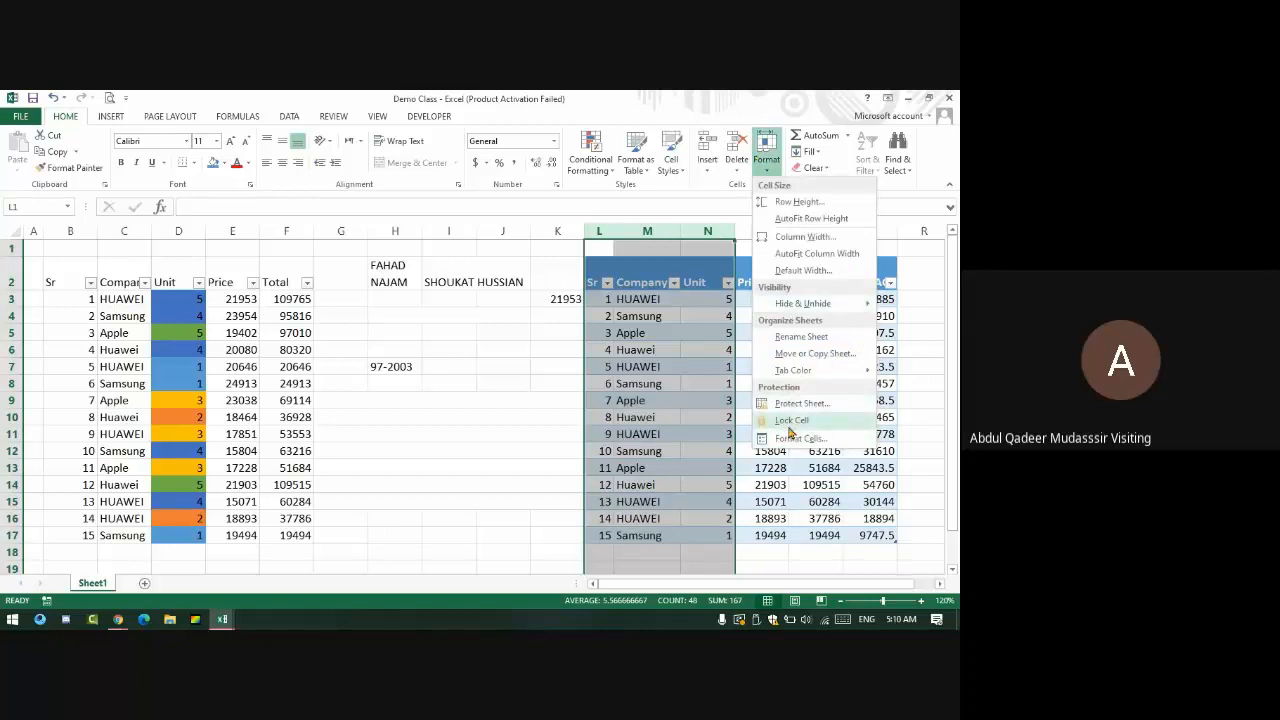
{"action": "left_click", "coordinate": [893, 398]}
{"action": "left_click", "coordinate": [768, 352]}
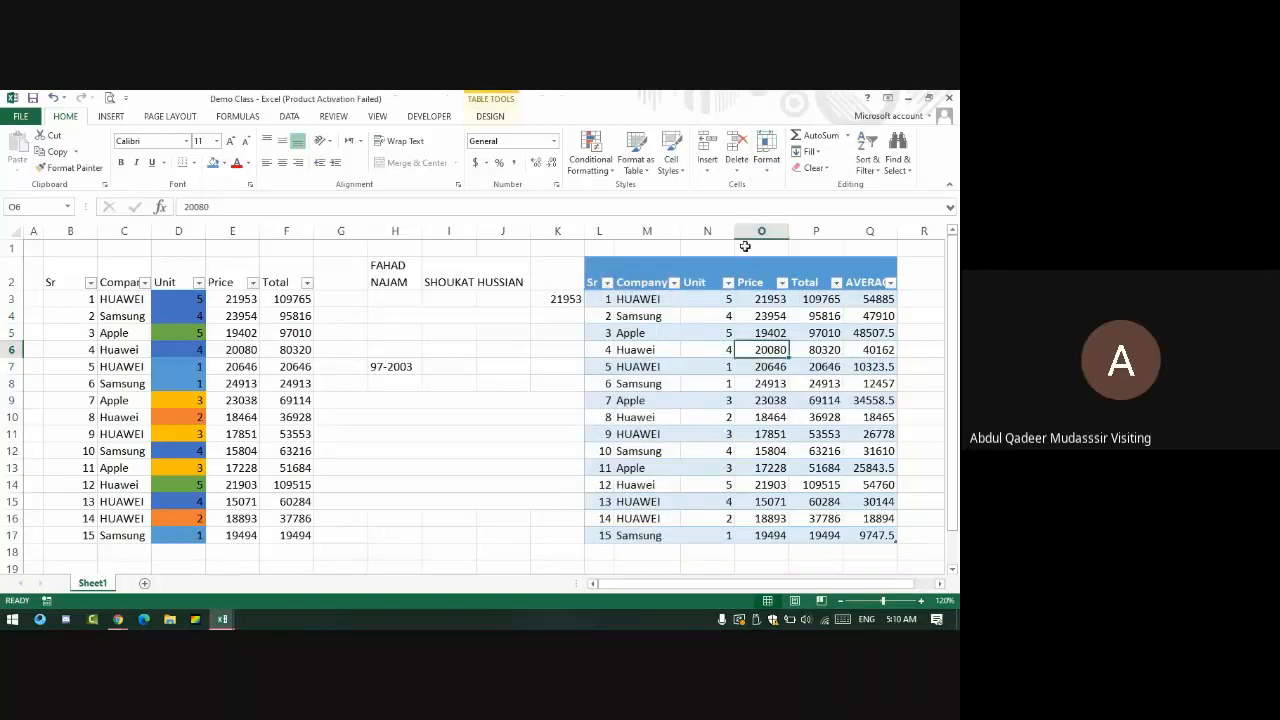
{"action": "left_click", "coordinate": [770, 158]}
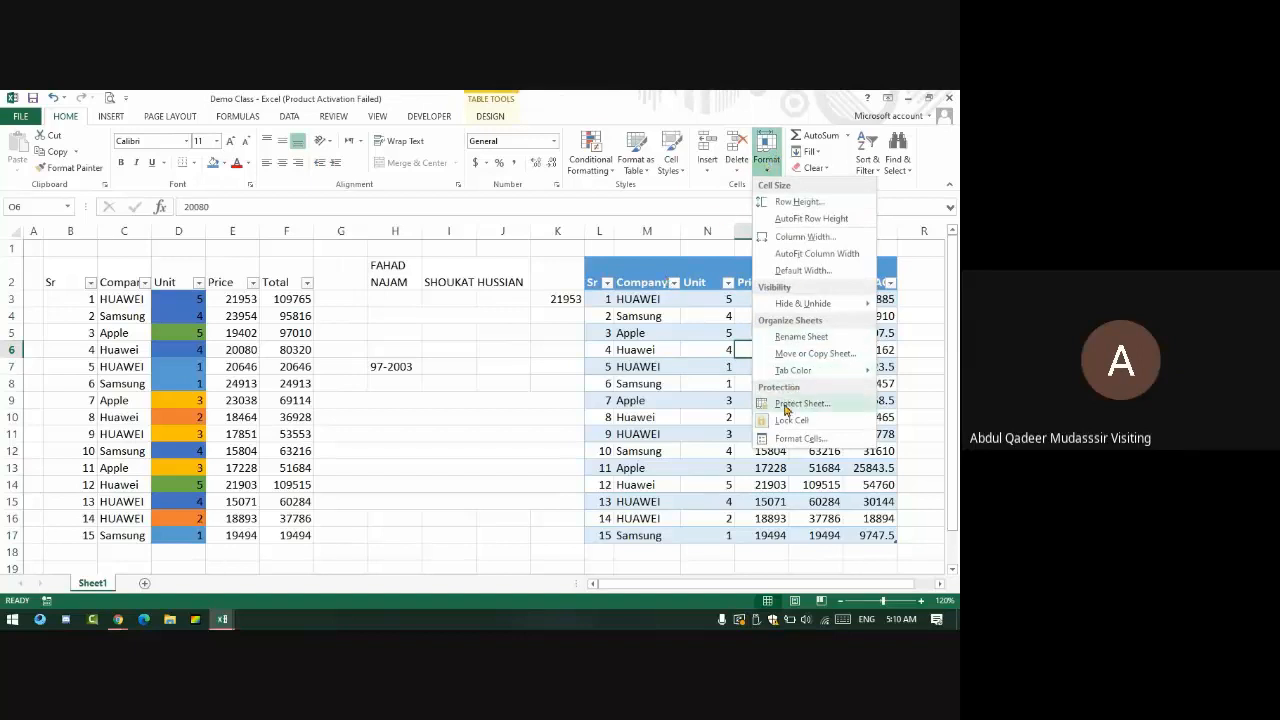
- Protect the sheet again, entering and confirming the password
{"action": "left_click", "coordinate": [787, 404]}
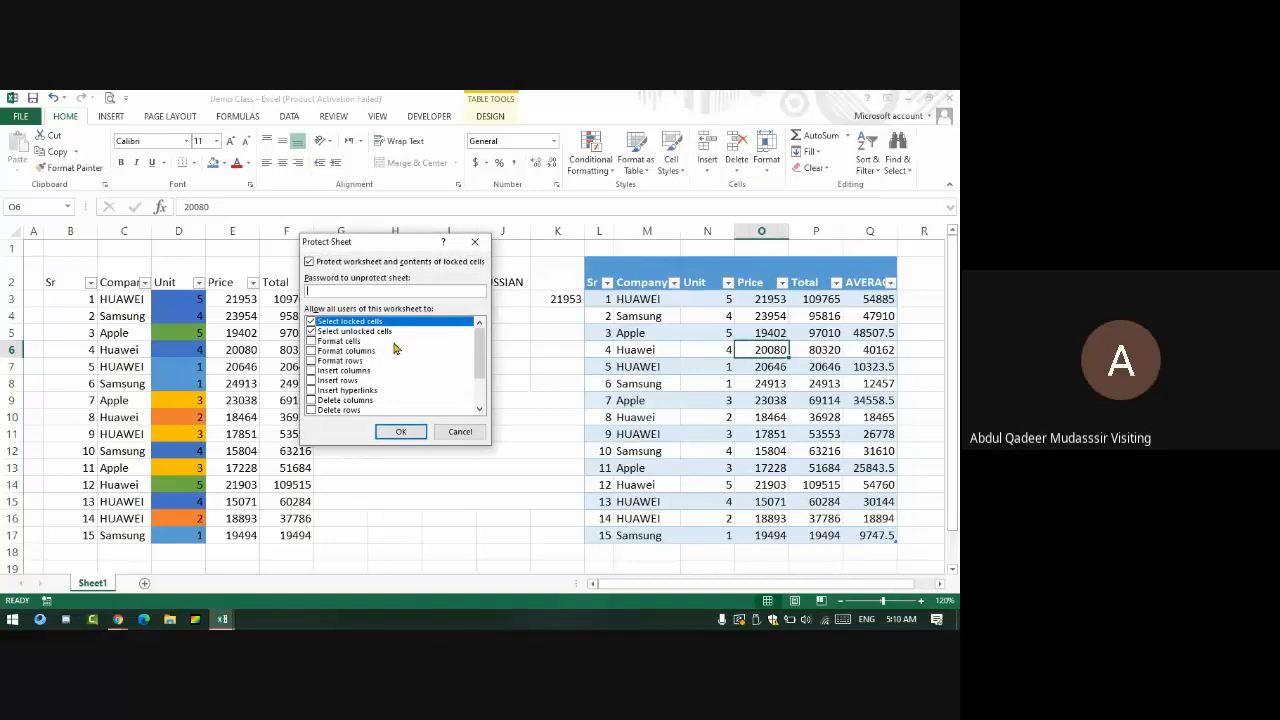
{"action": "type", "text": "1"}
{"action": "left_click", "coordinate": [402, 432]}
{"action": "type", "text": "1"}
{"action": "left_click", "coordinate": [408, 392]}
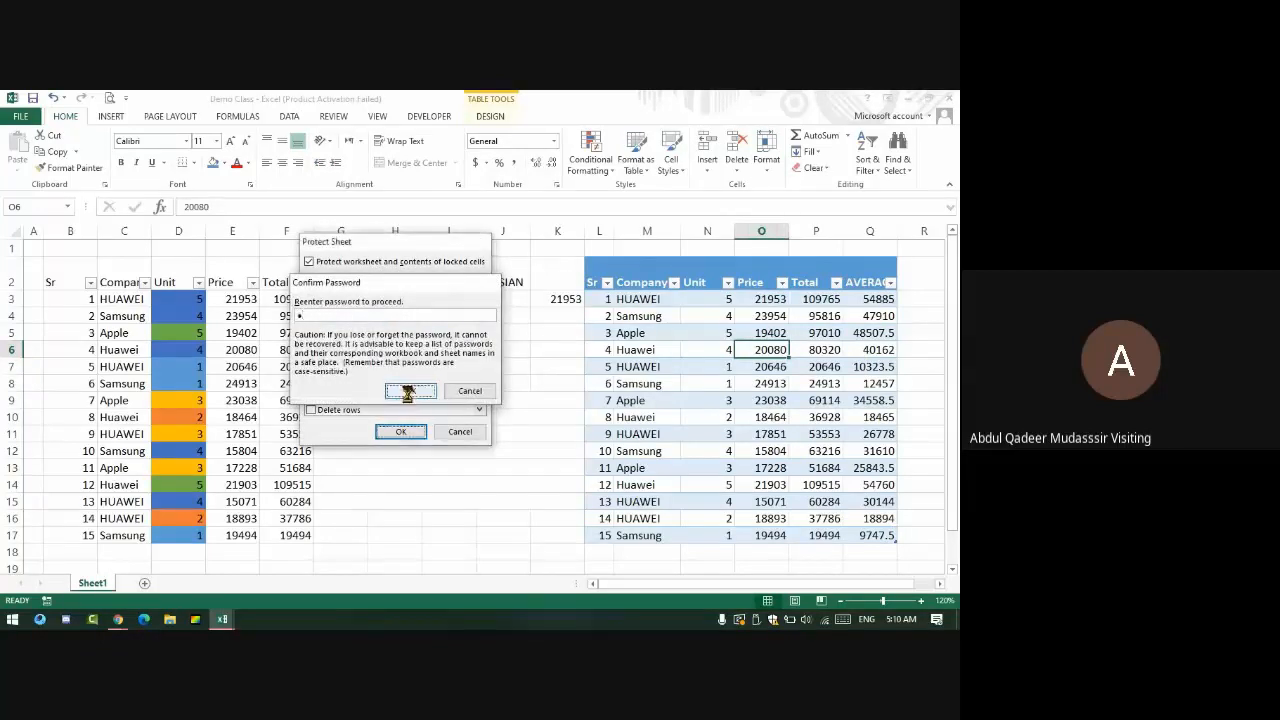
{"action": "left_click", "coordinate": [630, 300]}
- Confirm Price O3 is locked, then change the first Unit value N3 to 4
{"action": "left_click", "coordinate": [714, 299]}
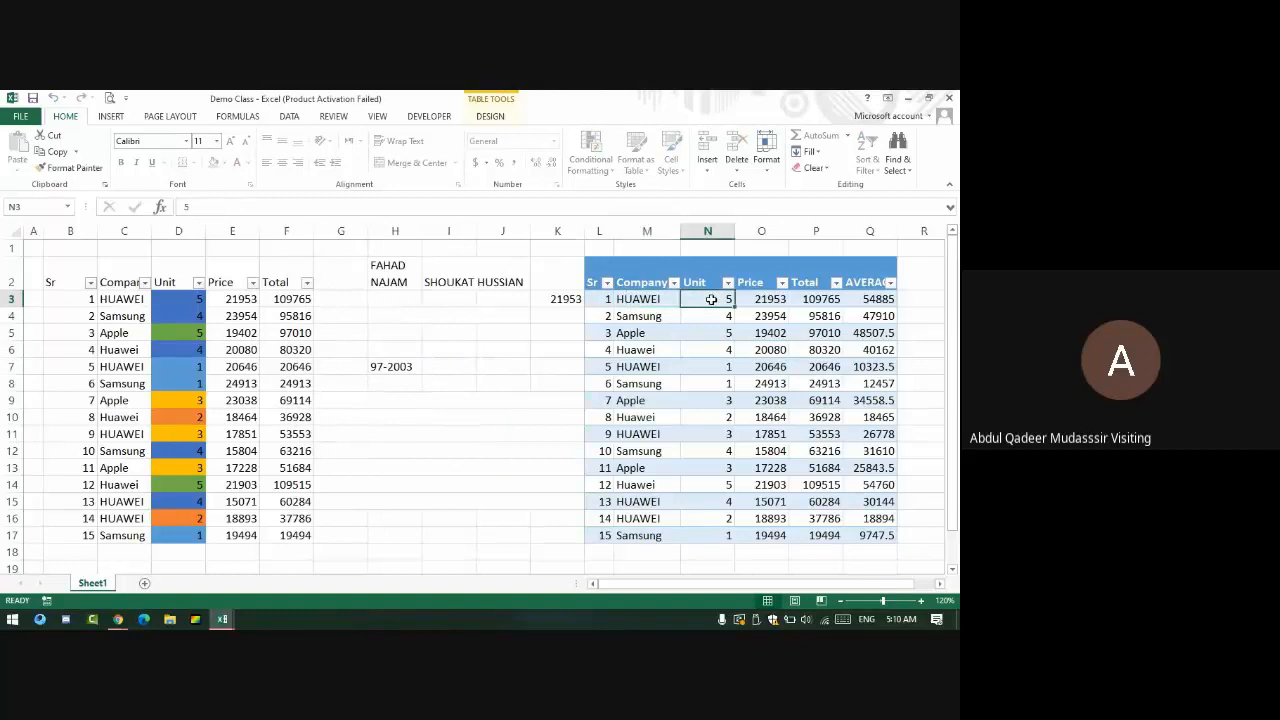
{"action": "left_click", "coordinate": [765, 297]}
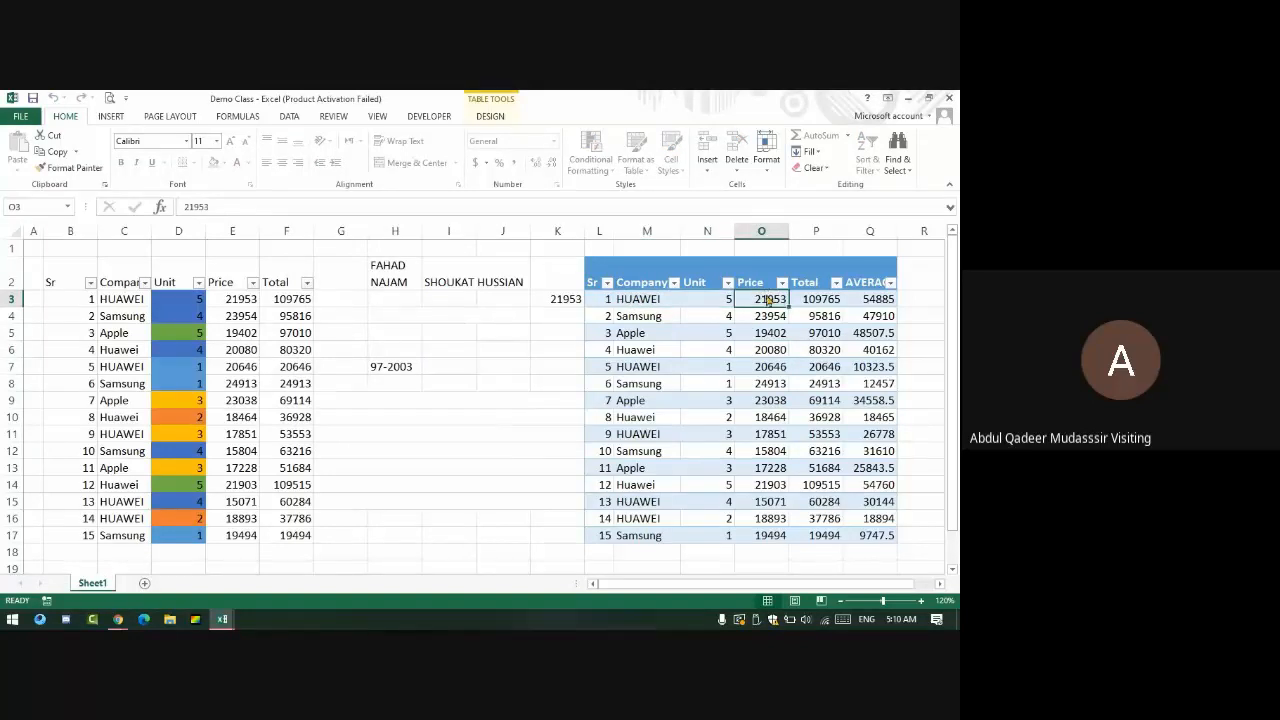
{"action": "key", "text": "Delete"}
{"action": "key", "text": "Return"}
{"action": "key", "text": "Left"}
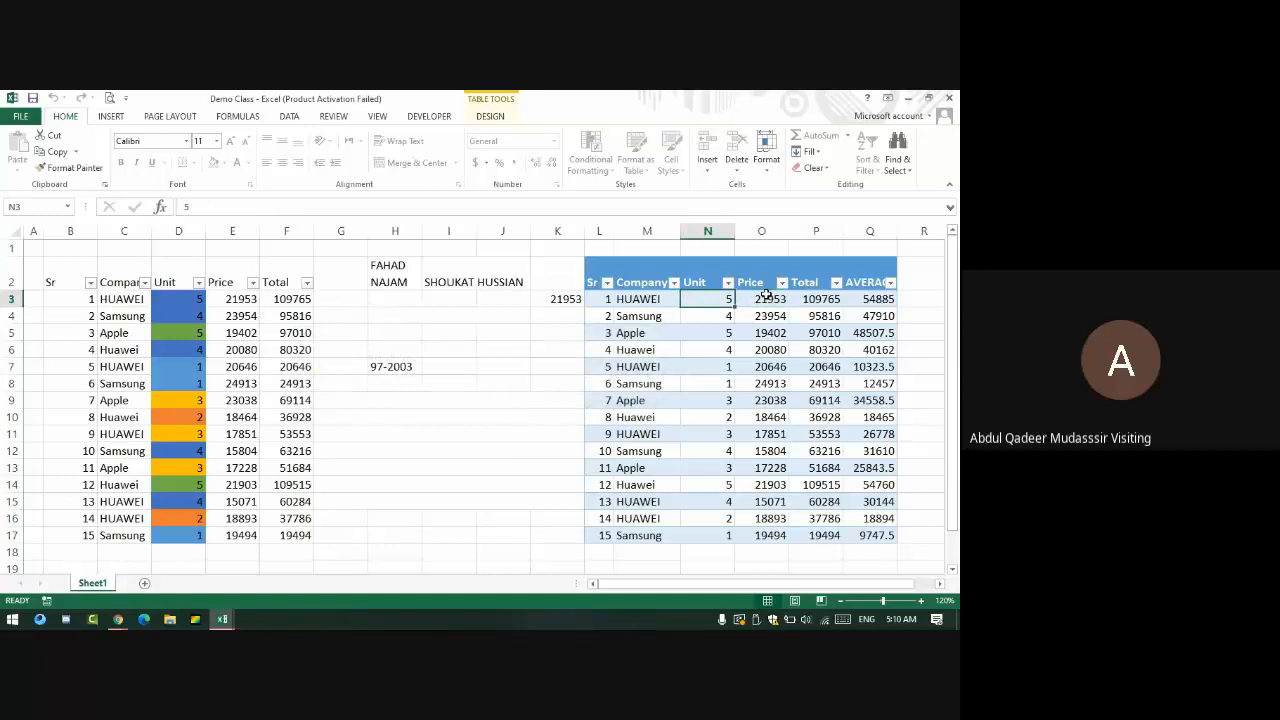
{"action": "type", "text": "A"}
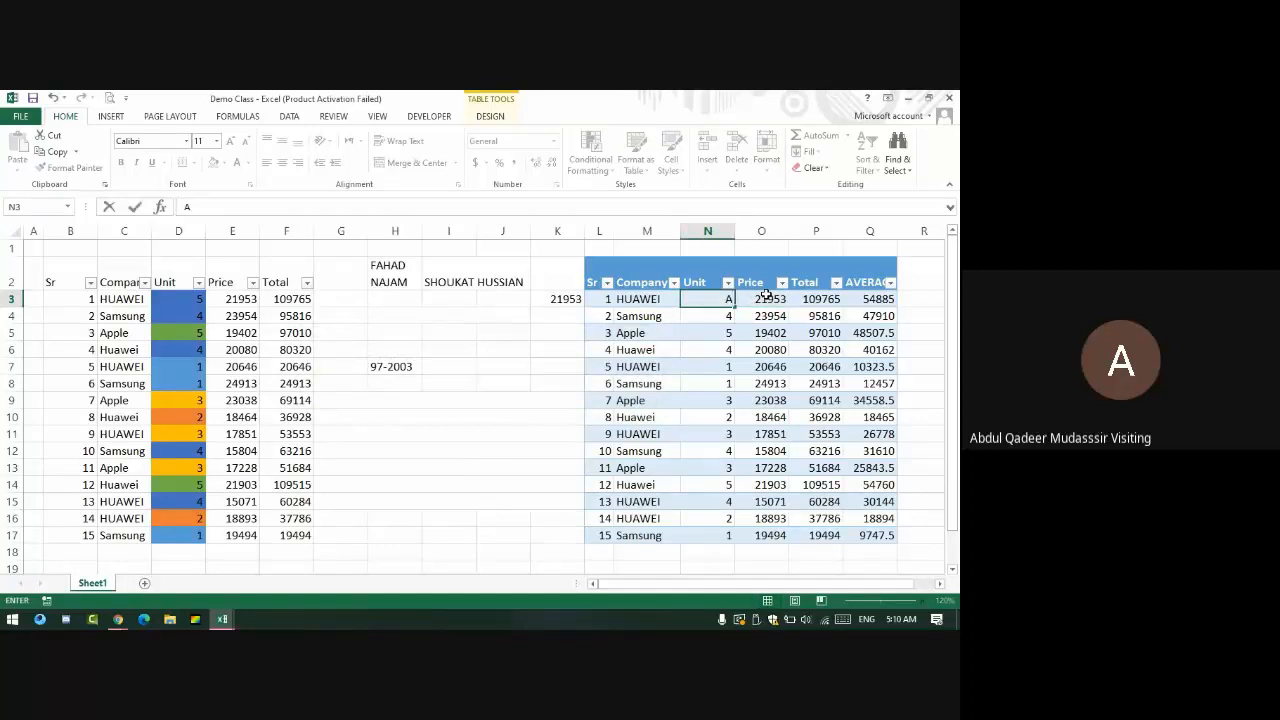
{"action": "type", "text": "4"}
{"action": "key", "text": "Return"}
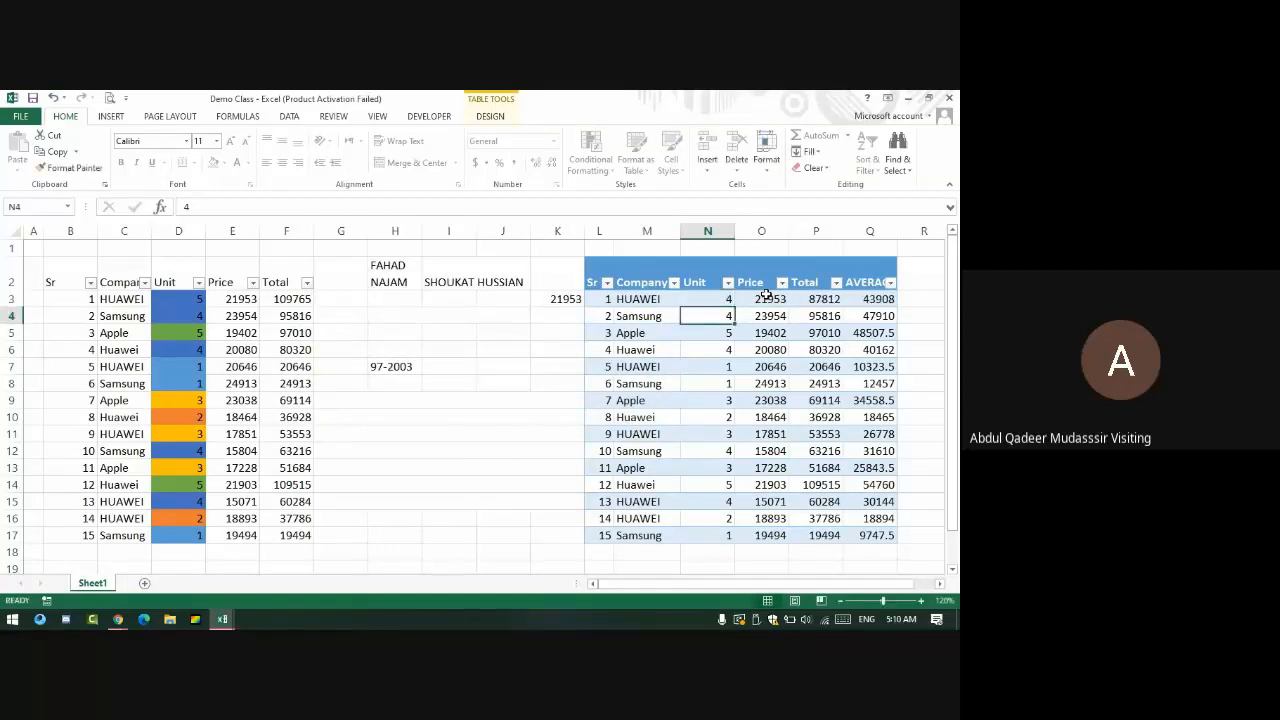
{"action": "key", "text": "Up"}
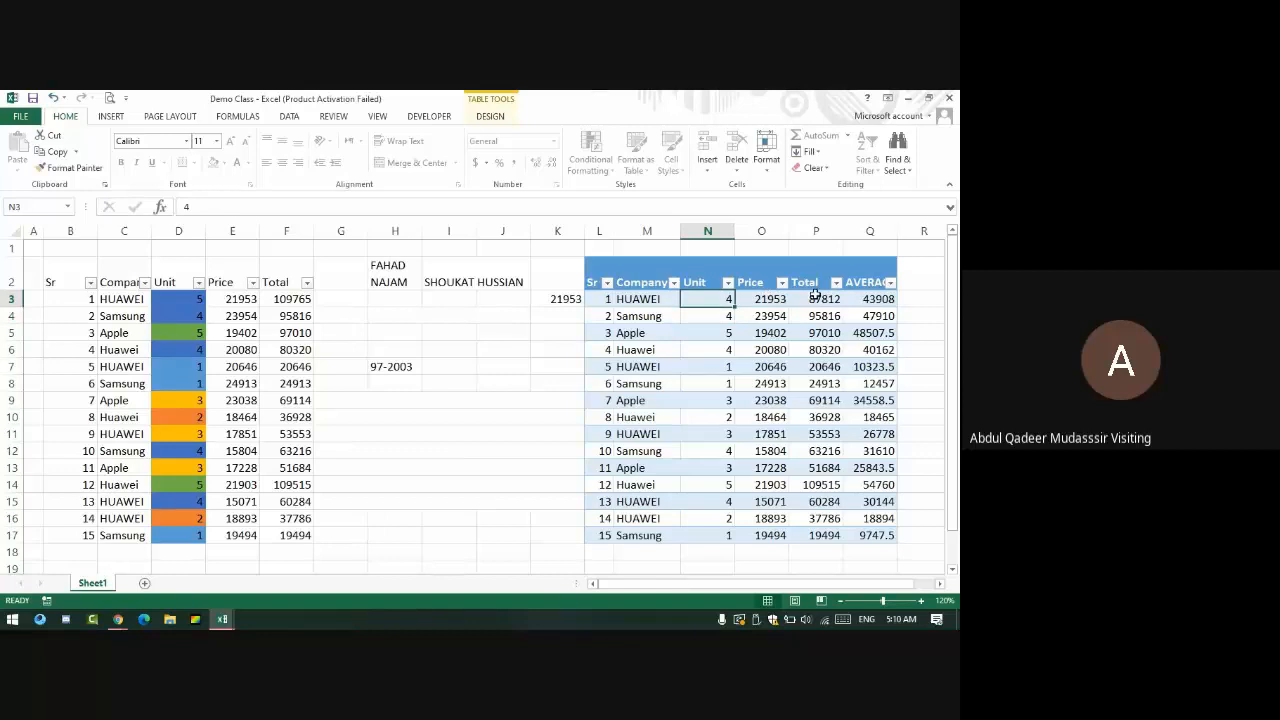
- Change the first Company name in M3 from HUAWEI to NOKIA
{"action": "left_click_drag", "start_coordinate": [816, 298], "coordinate": [818, 315]}
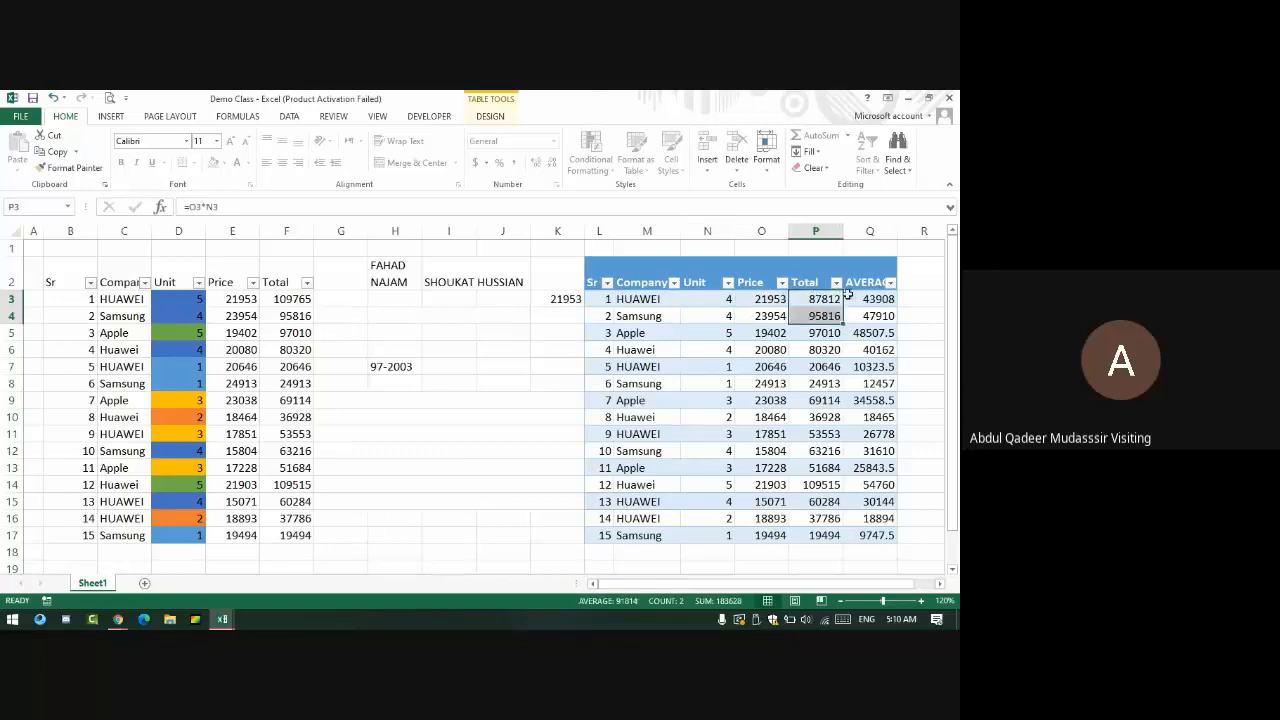
{"action": "left_click", "coordinate": [772, 300]}
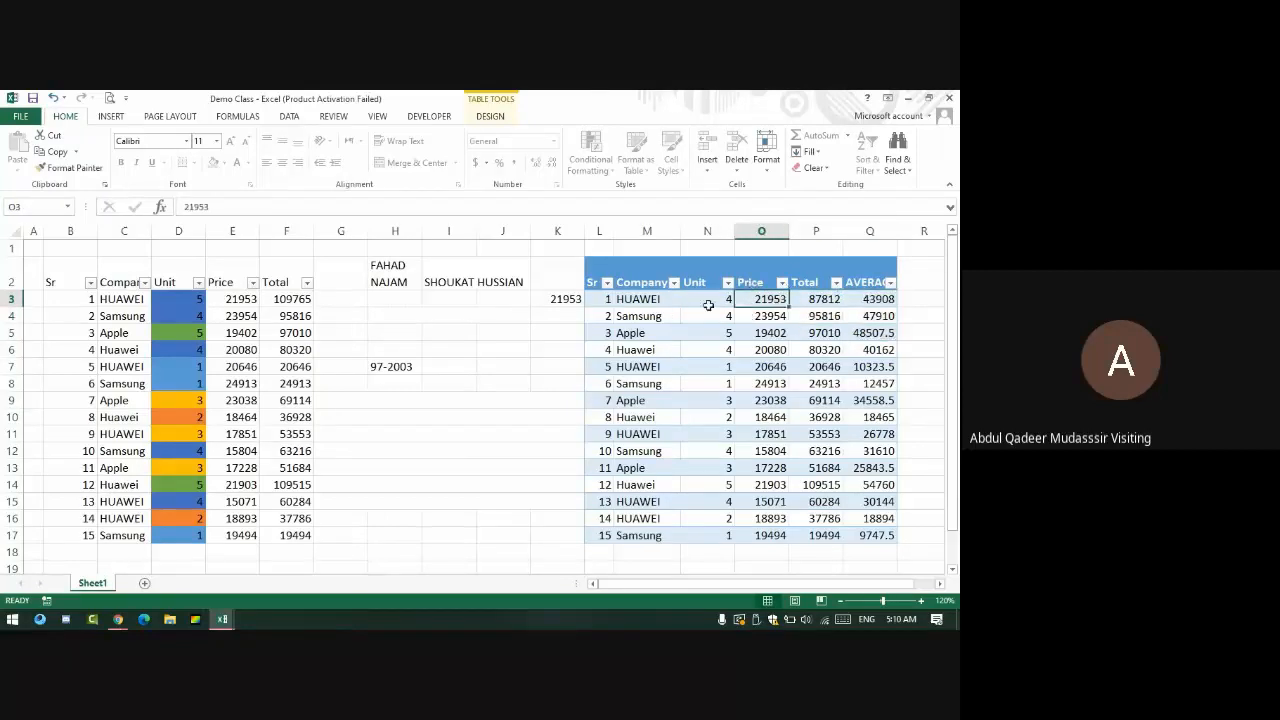
{"action": "left_click", "coordinate": [708, 302]}
{"action": "left_click", "coordinate": [632, 300]}
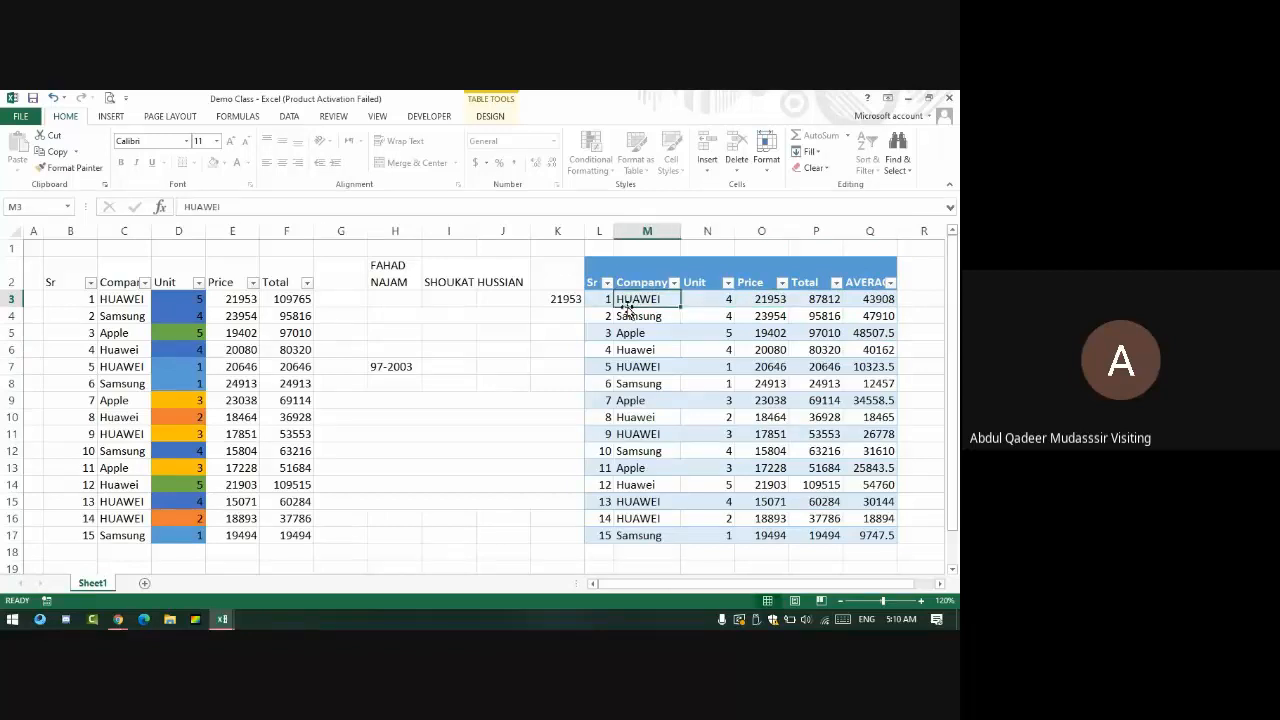
{"action": "type", "text": "NOKIA"}
{"action": "key", "text": "Return"}
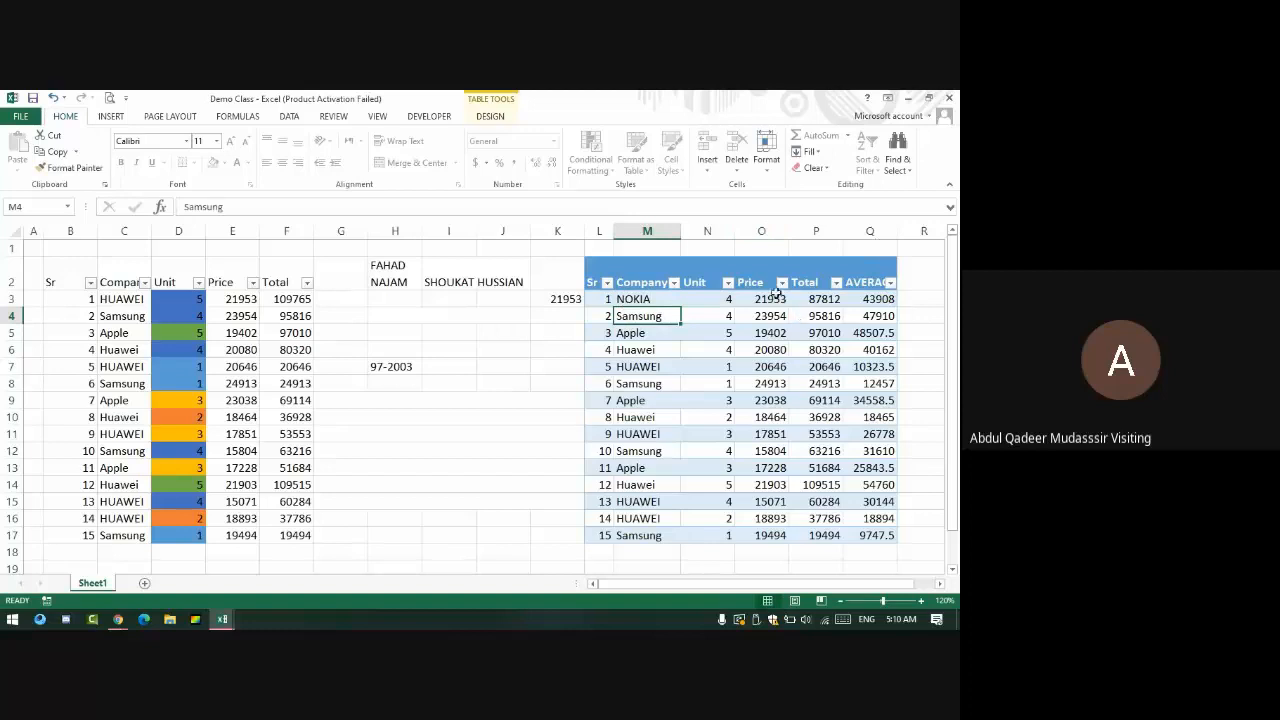
{"action": "left_click_drag", "start_coordinate": [772, 298], "coordinate": [891, 537]}
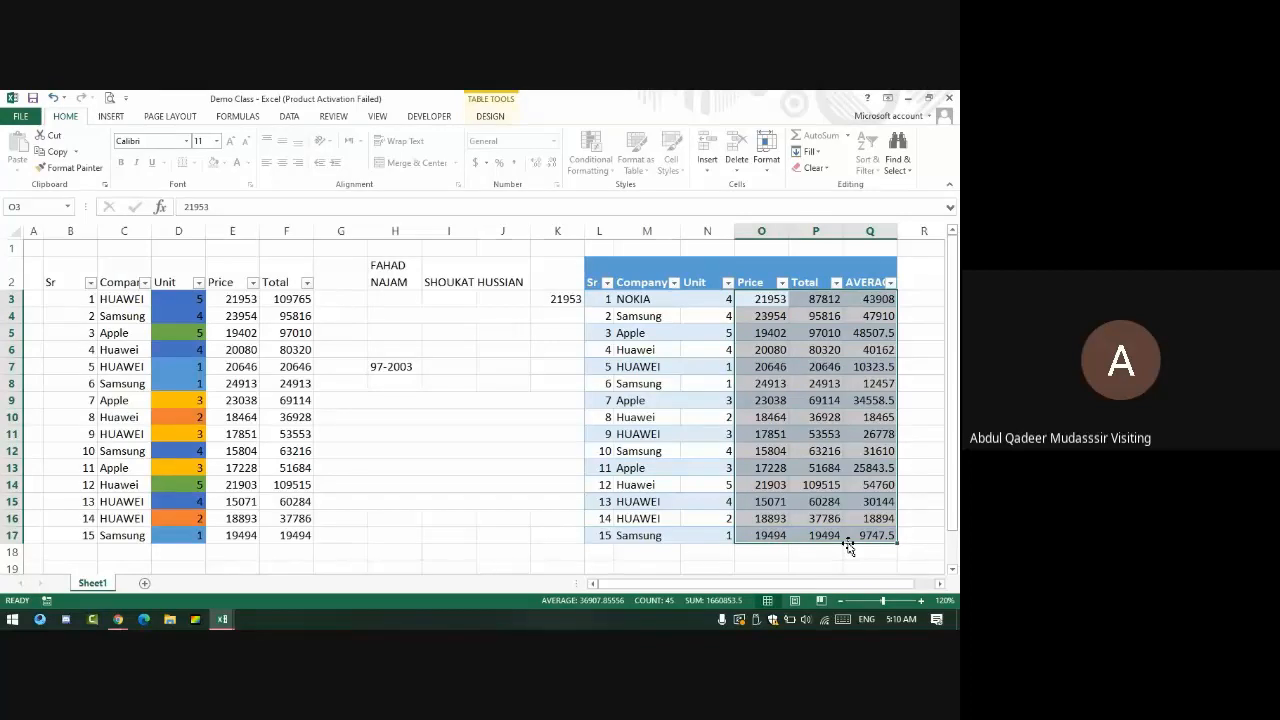
- Unprotect the sheet, then protect it again without a password
{"action": "left_click", "coordinate": [766, 152]}
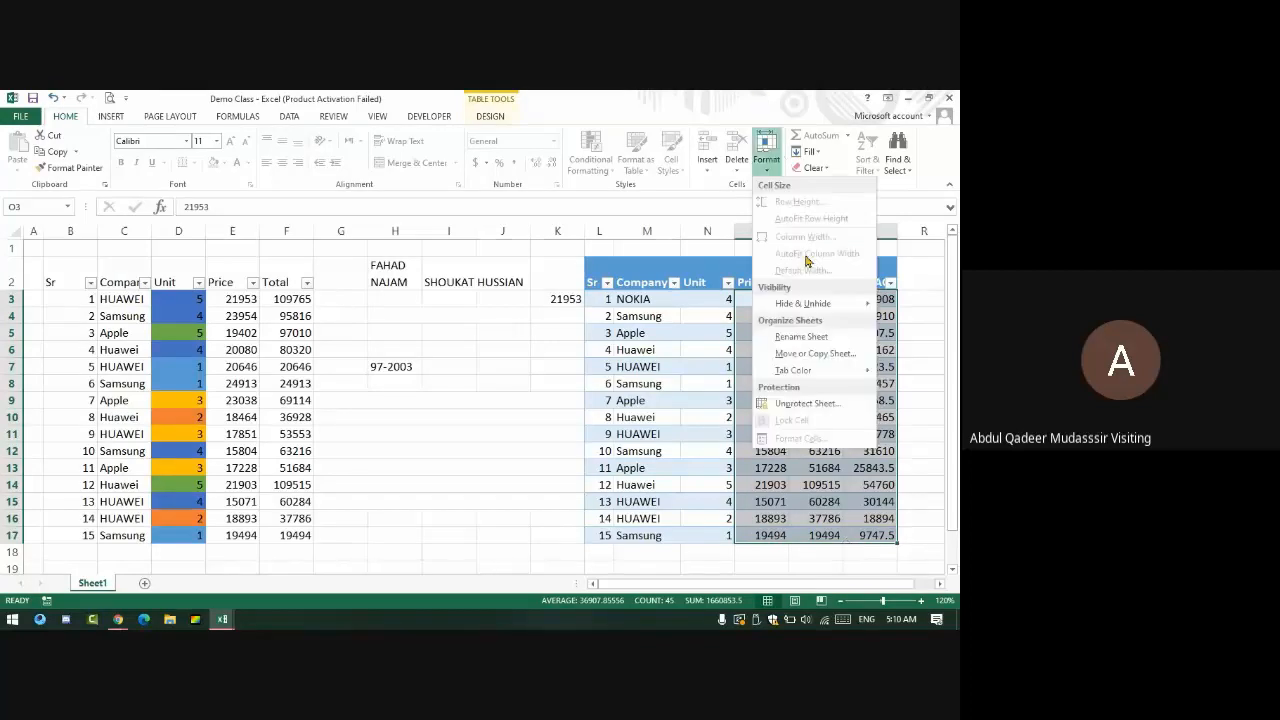
{"action": "left_click", "coordinate": [805, 403]}
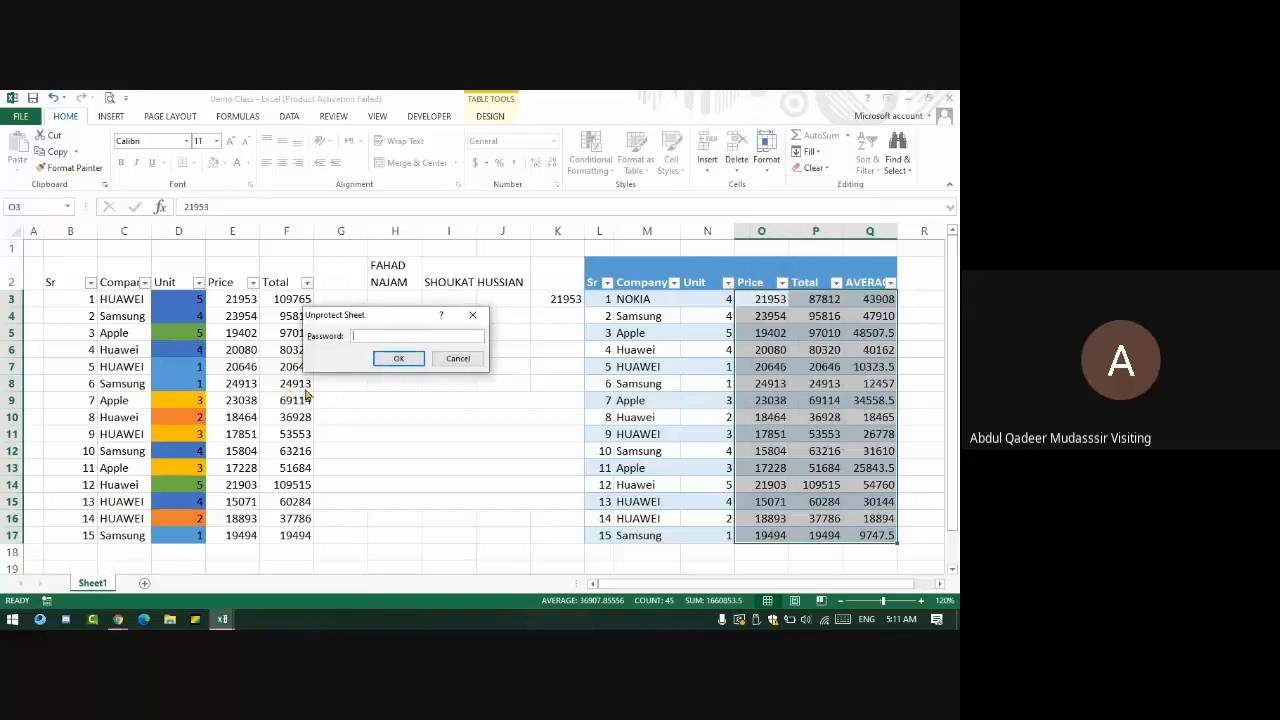
{"action": "left_click", "coordinate": [400, 360]}
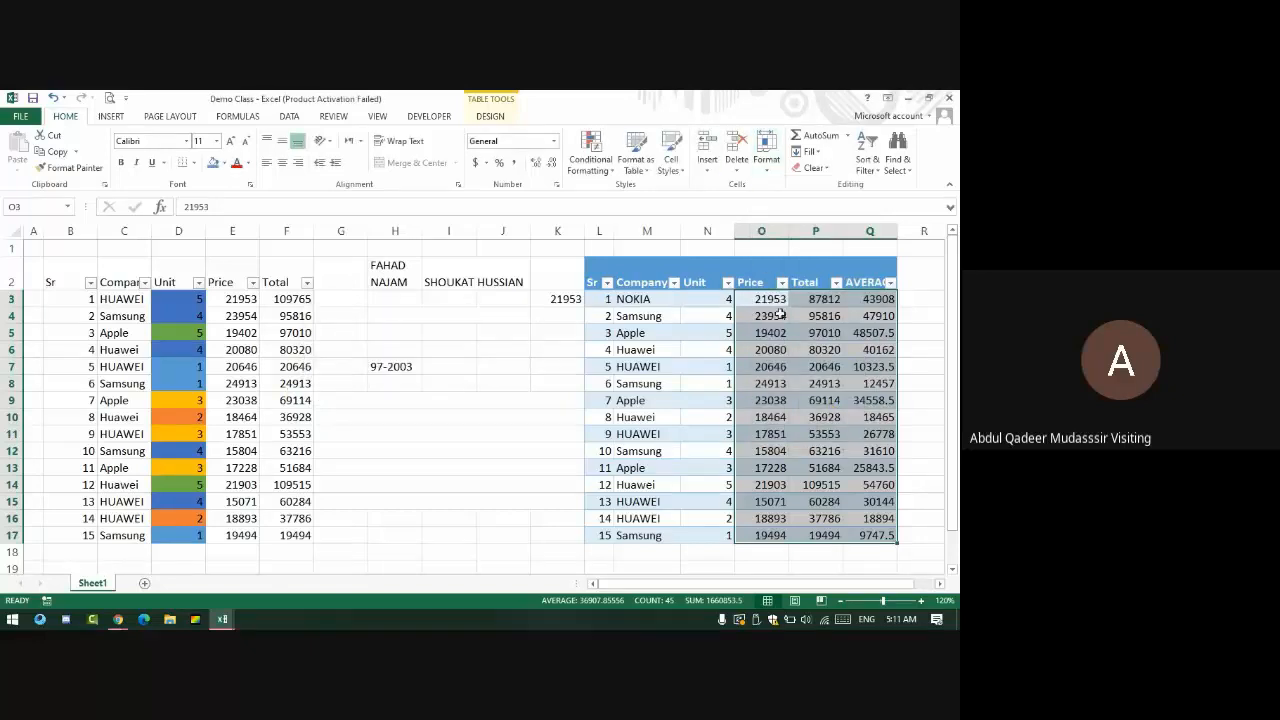
{"action": "left_click", "coordinate": [767, 150]}
{"action": "left_click", "coordinate": [802, 403]}
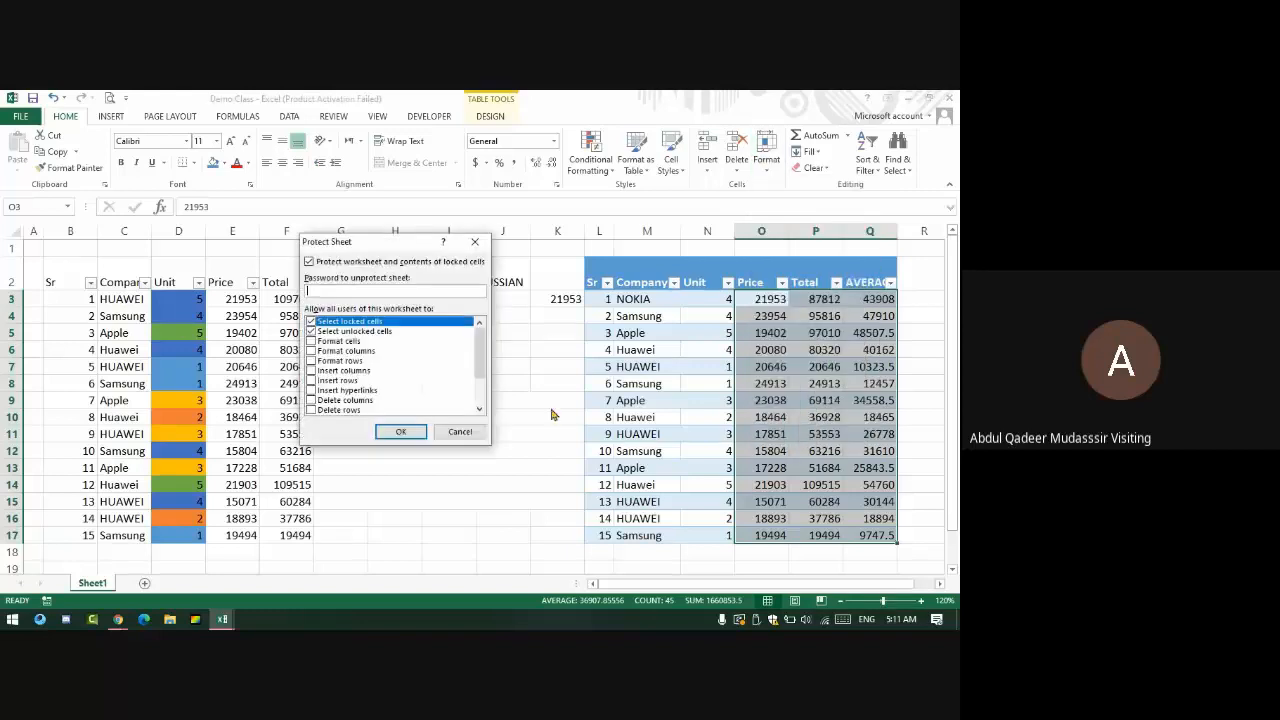
{"action": "left_click", "coordinate": [402, 431]}
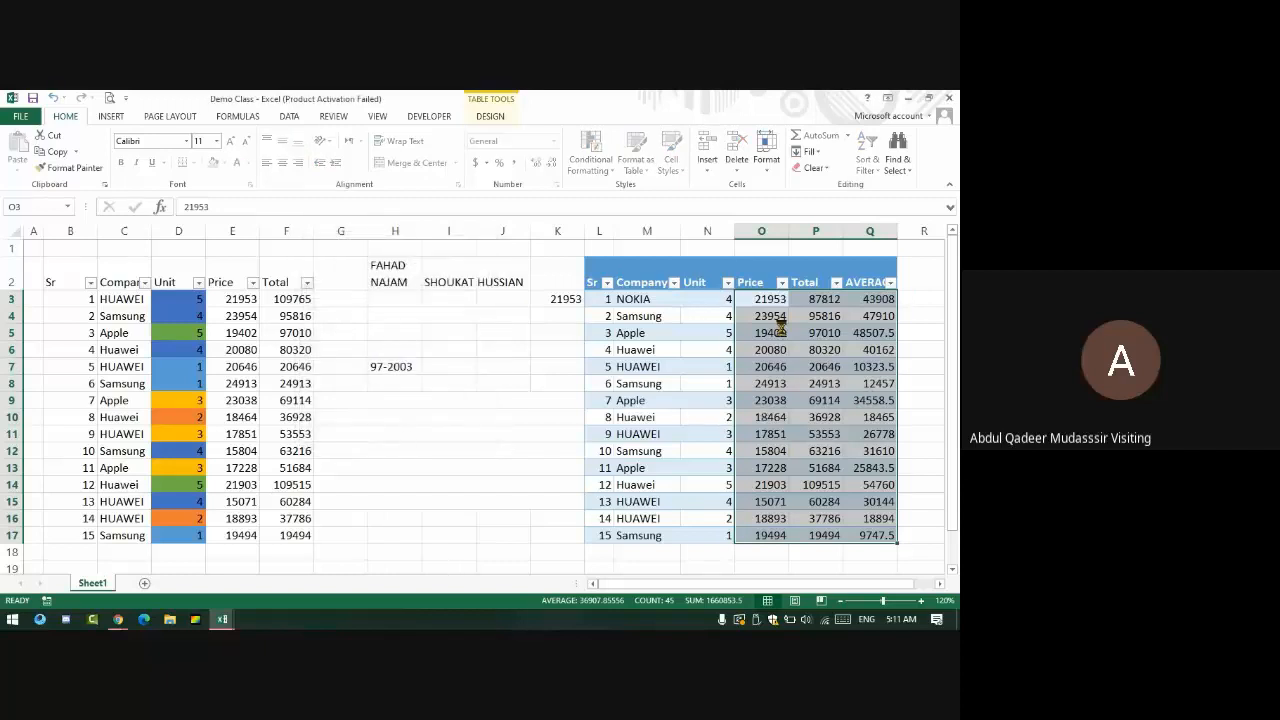
- Confirm Price cell O7 (20646) is blocked from editing, then unprotect the sheet
{"action": "key", "text": "Delete"}
{"action": "left_click", "coordinate": [482, 397]}
{"action": "left_click", "coordinate": [787, 367]}
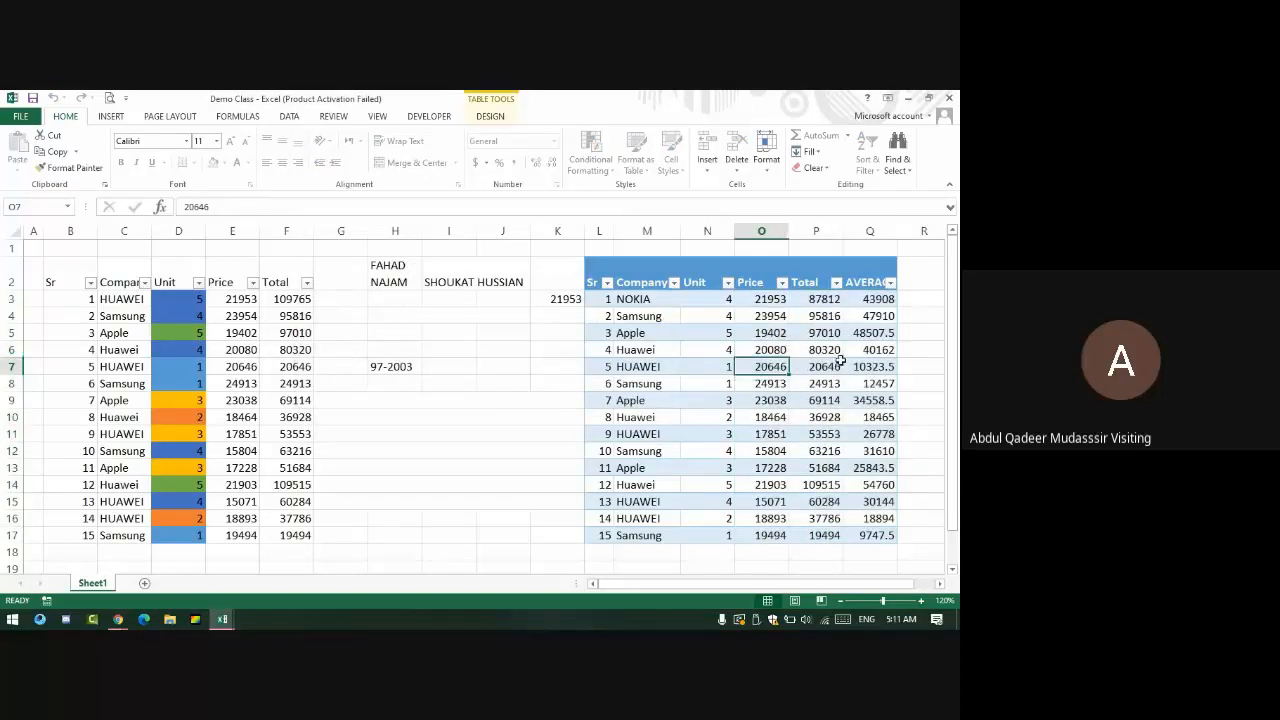
{"action": "key", "text": "Delete"}
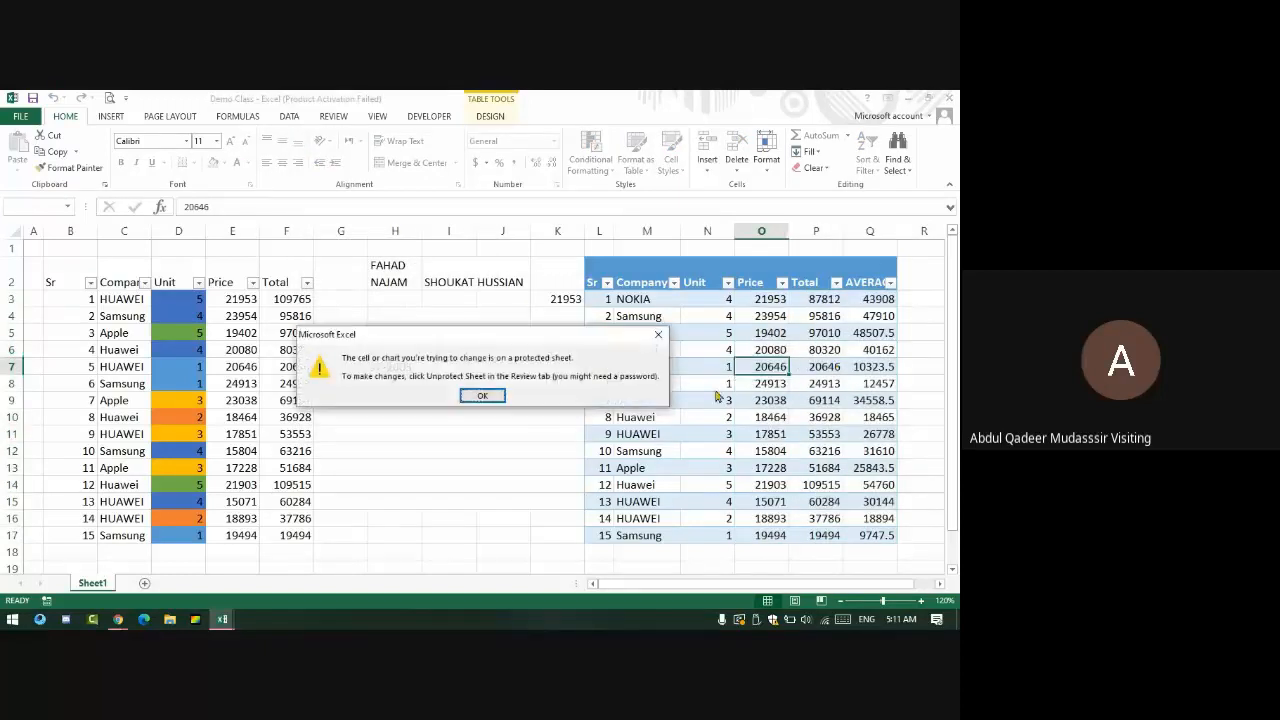
{"action": "left_click", "coordinate": [480, 398]}
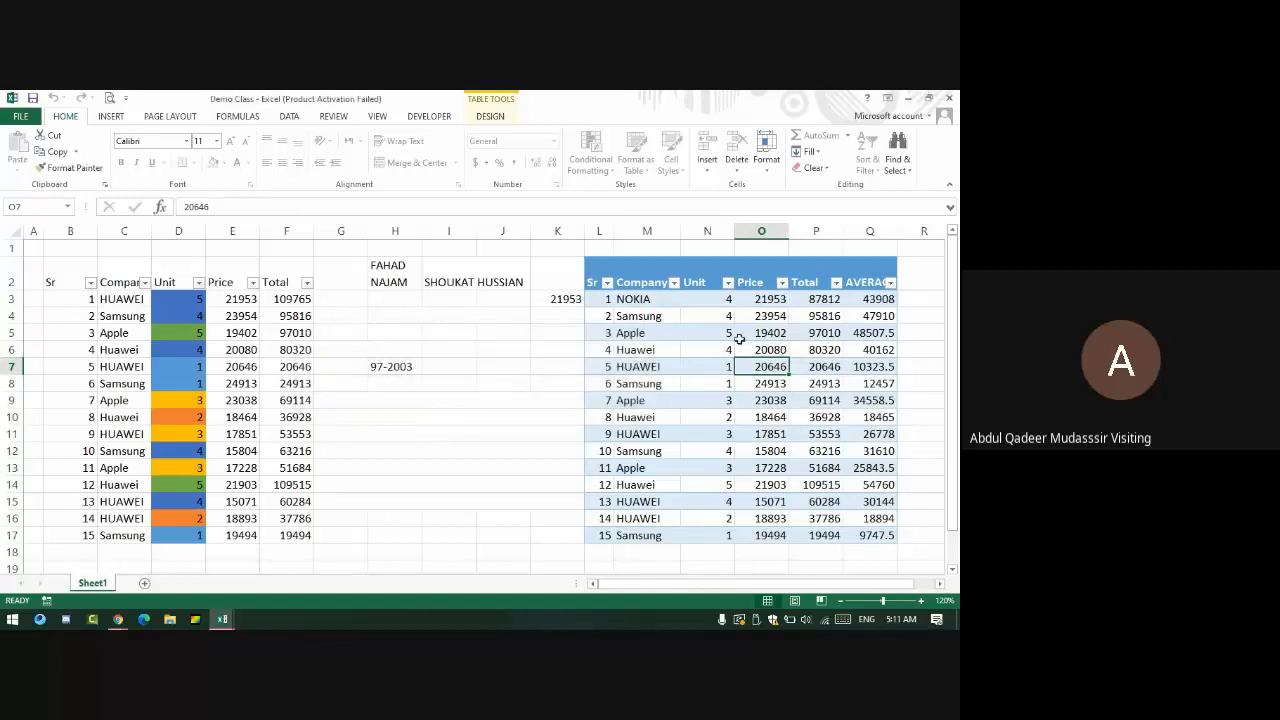
{"action": "left_click", "coordinate": [766, 170]}
{"action": "left_click", "coordinate": [779, 405]}
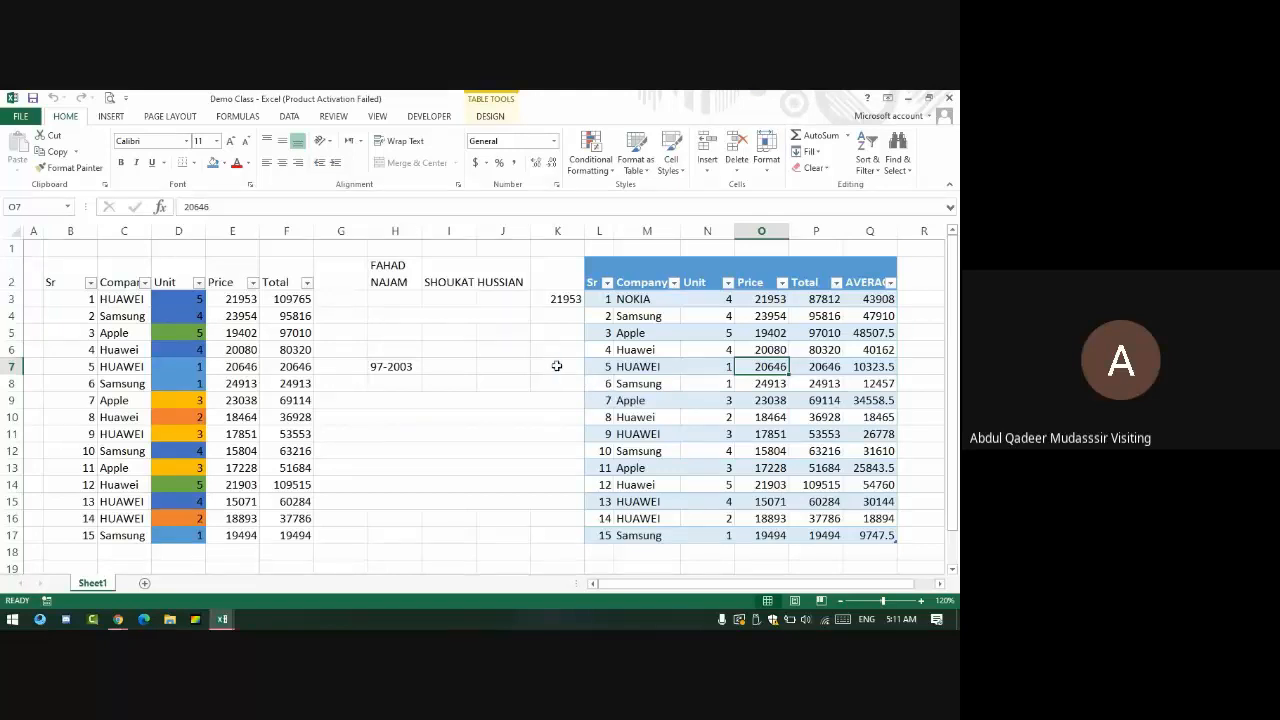
- Select price cell O7, then the Company header cell M2, scrolling the sheet
{"action": "left_click", "coordinate": [697, 211]}
{"action": "left_click", "coordinate": [104, 116]}
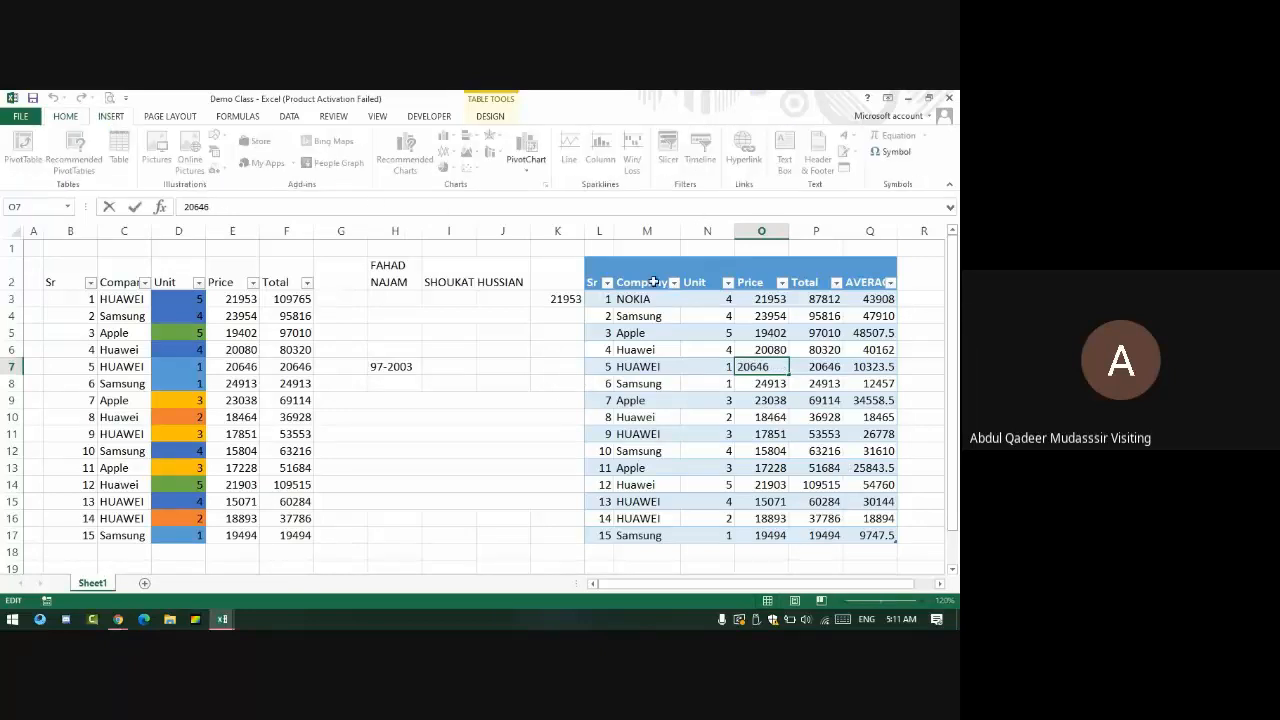
{"action": "left_click", "coordinate": [654, 282]}
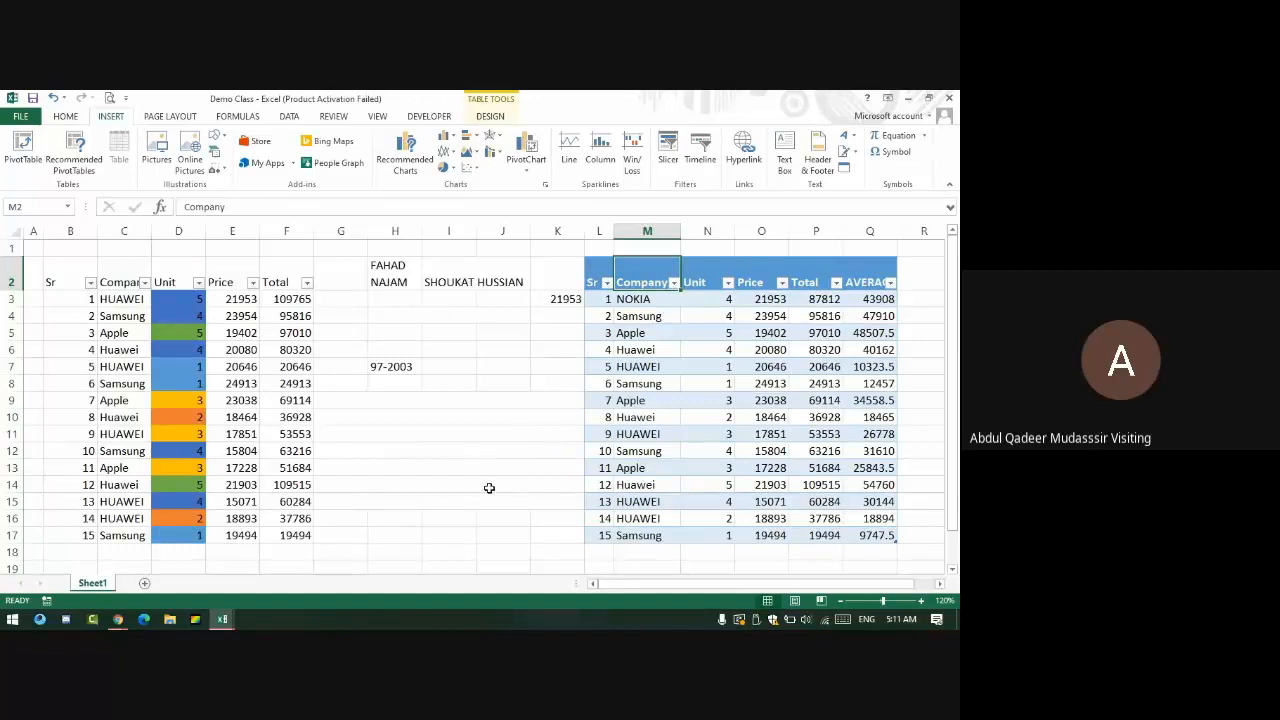
{"action": "scroll", "coordinate": [347, 494], "scroll_direction": "down", "scroll_amount": 9}
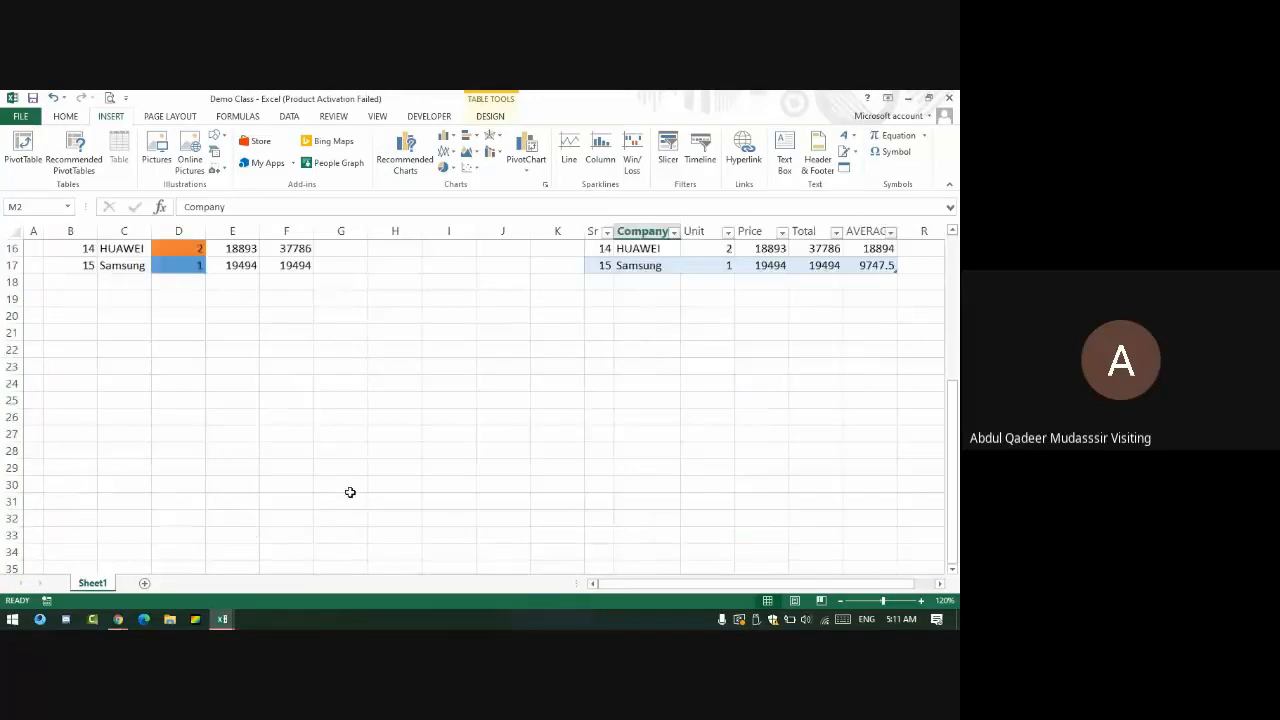
{"action": "scroll", "coordinate": [780, 490], "scroll_direction": "up", "scroll_amount": 4}
{"action": "scroll", "coordinate": [749, 474], "scroll_direction": "down", "scroll_amount": 3}
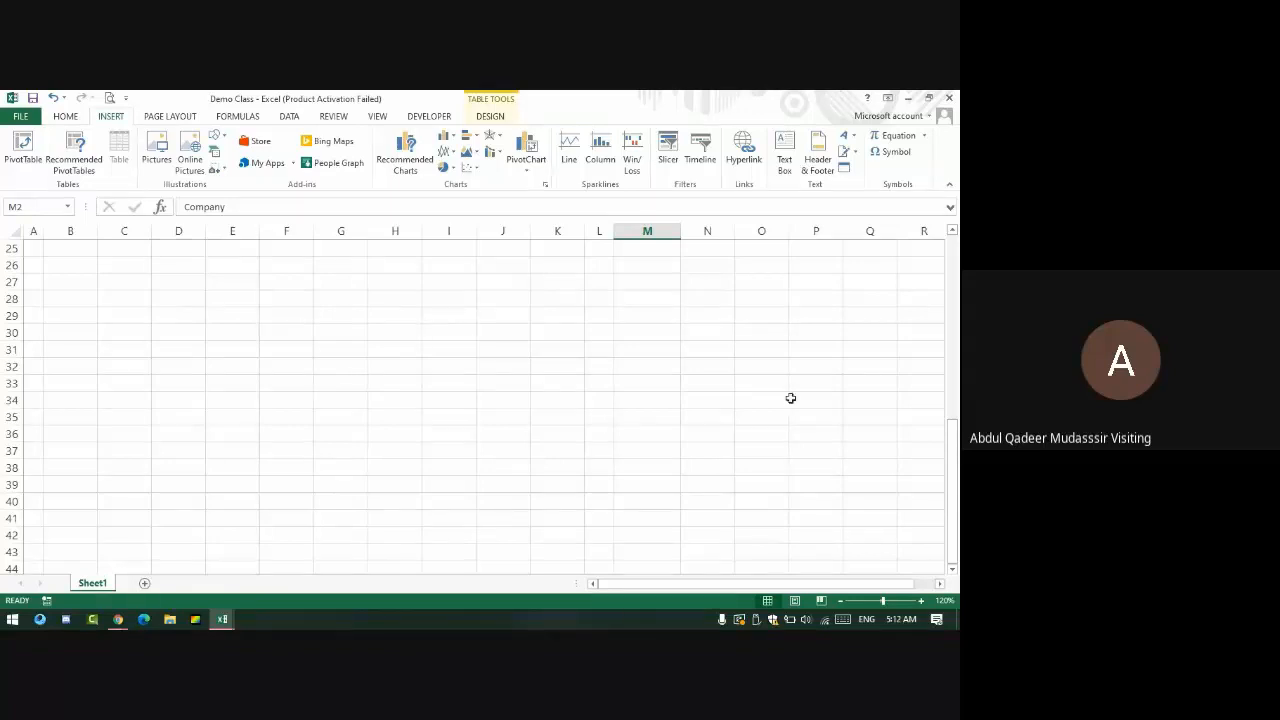
- Switch to Page Break Preview, then Page Layout view, and scroll through both printed pages
{"action": "left_click", "coordinate": [821, 600]}
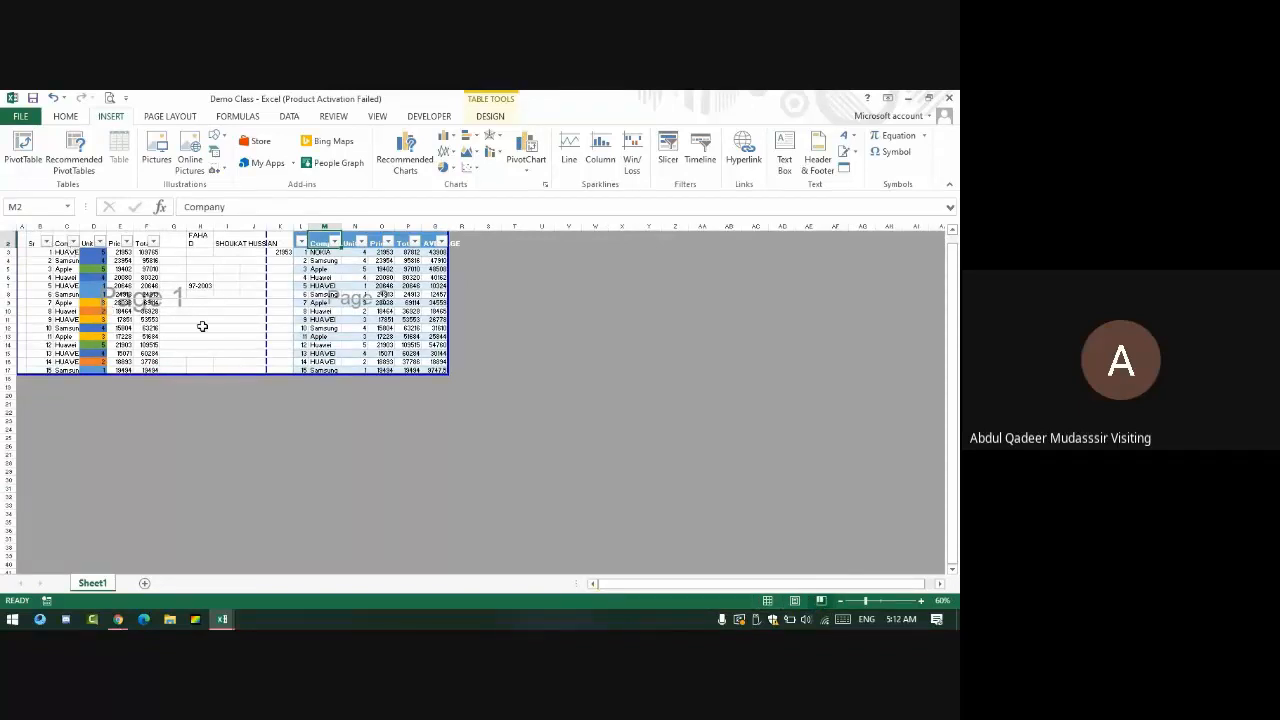
{"action": "left_click", "coordinate": [794, 600]}
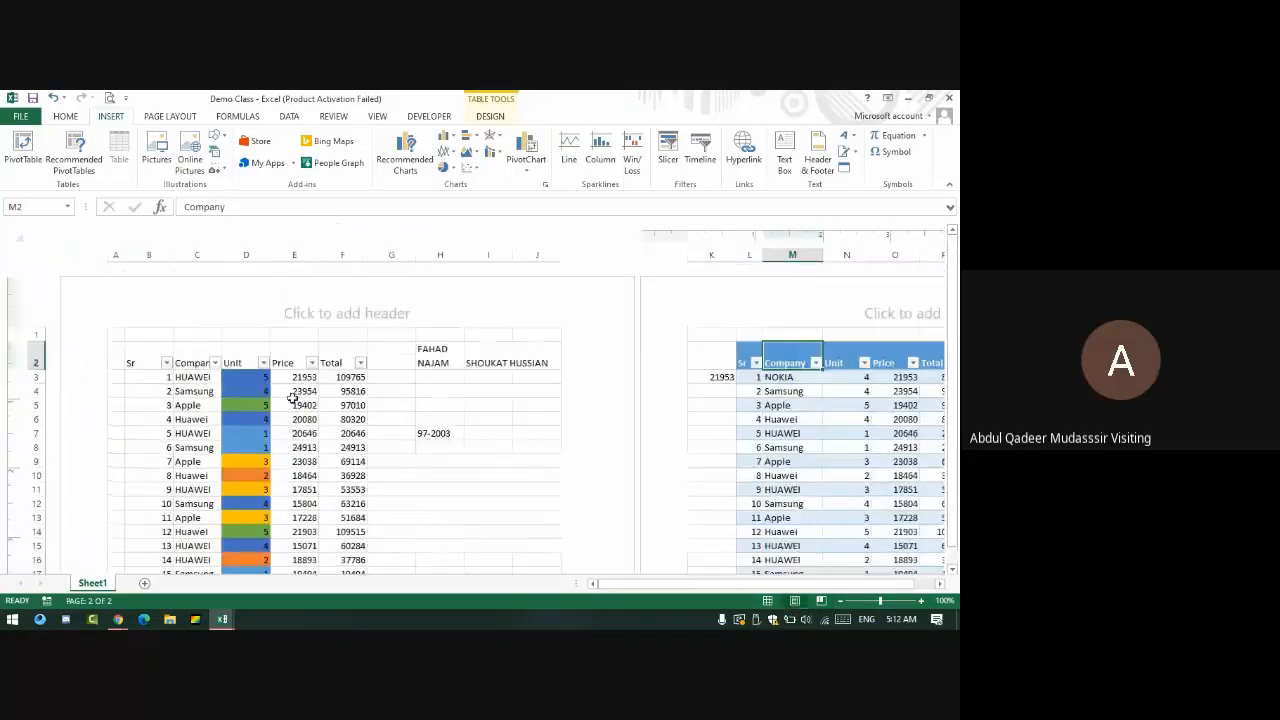
{"action": "scroll", "coordinate": [294, 397], "scroll_direction": "down", "scroll_amount": 6}
{"action": "scroll", "coordinate": [294, 397], "scroll_direction": "down", "scroll_amount": 1}
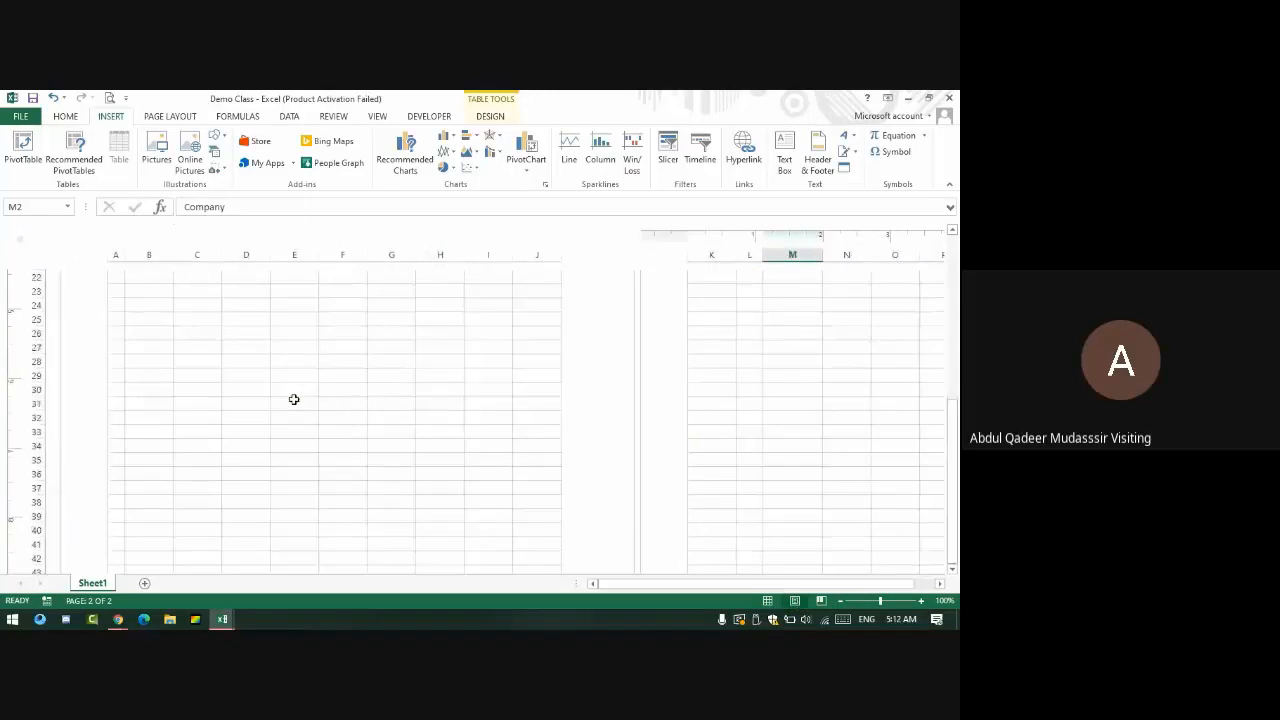
{"action": "scroll", "coordinate": [294, 399], "scroll_direction": "up", "scroll_amount": 8}
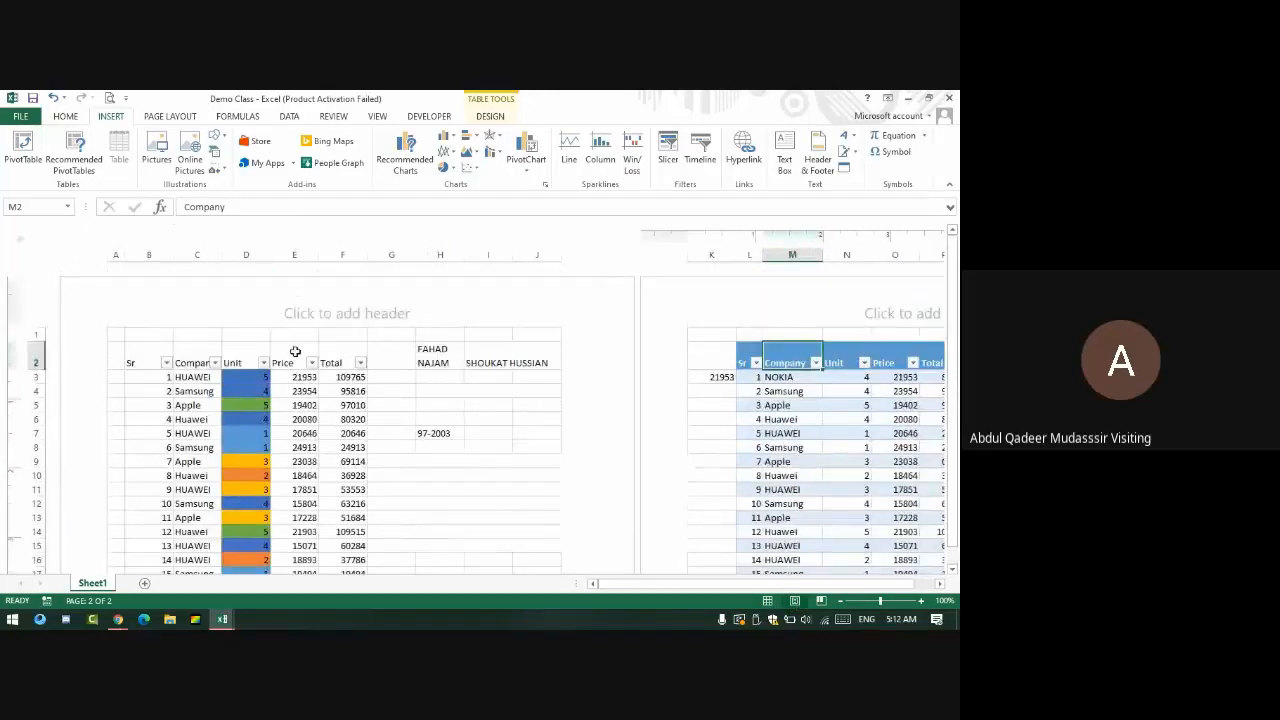
{"action": "scroll", "coordinate": [288, 380], "scroll_direction": "down", "scroll_amount": 8}
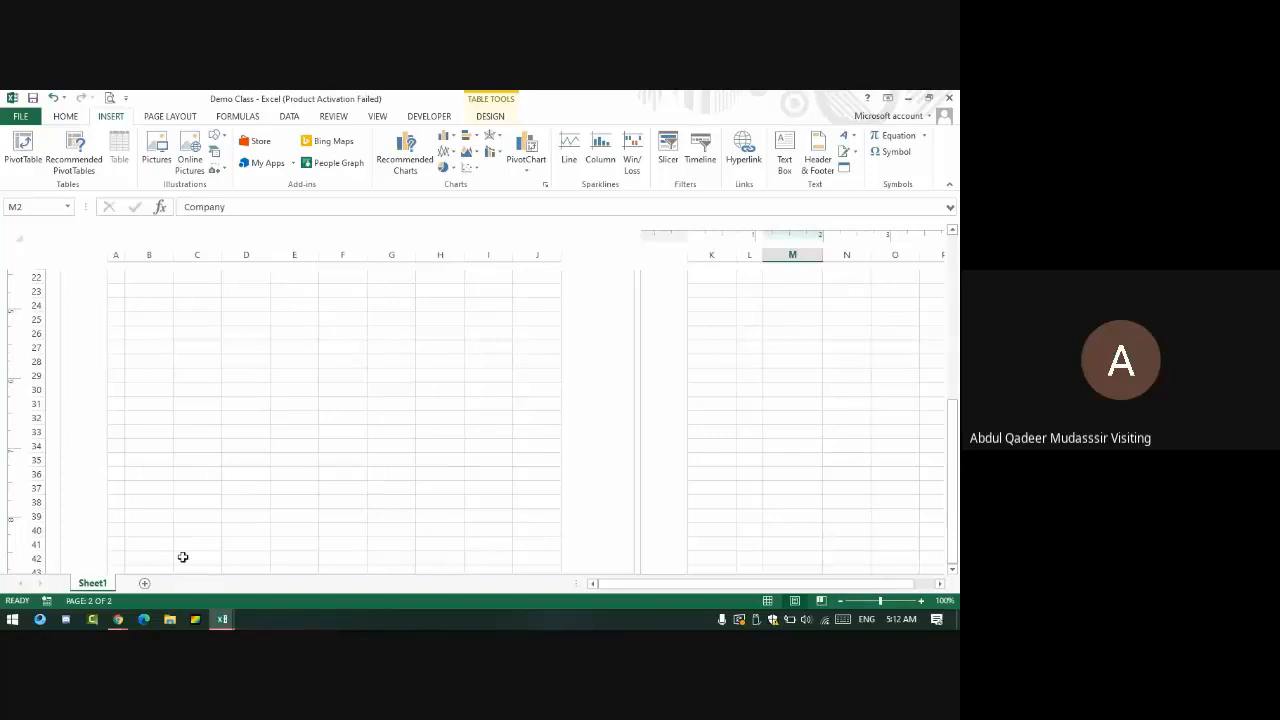
- Create a new blank workbook, then select and deselect a block of cells from A1
{"action": "key", "text": "ctrl+n"}
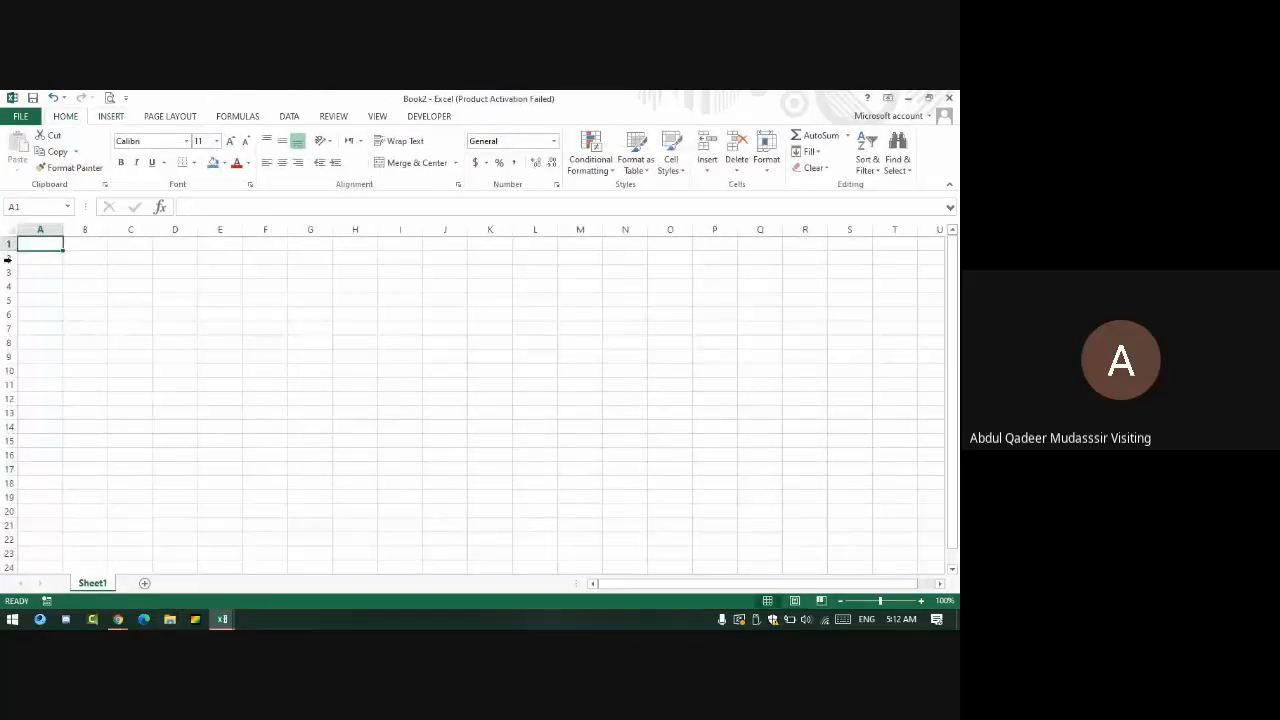
{"action": "left_click_drag", "start_coordinate": [55, 245], "coordinate": [720, 391]}
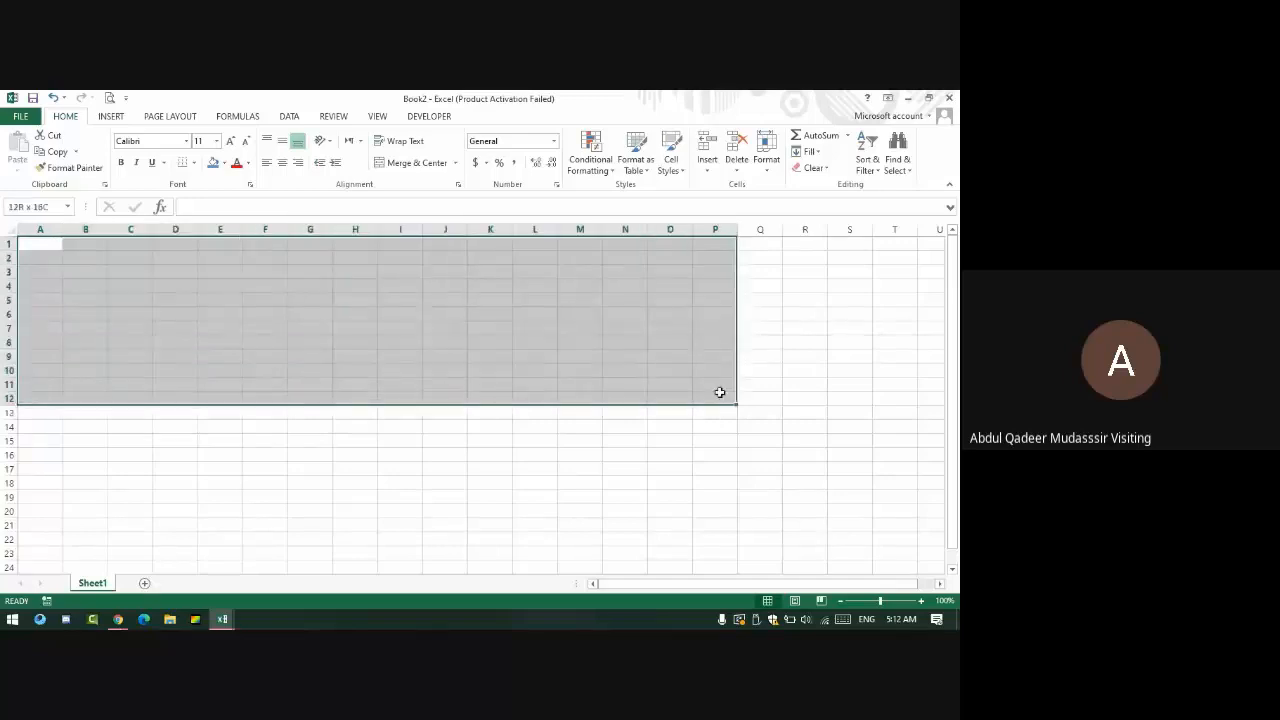
{"action": "left_click", "coordinate": [510, 316]}
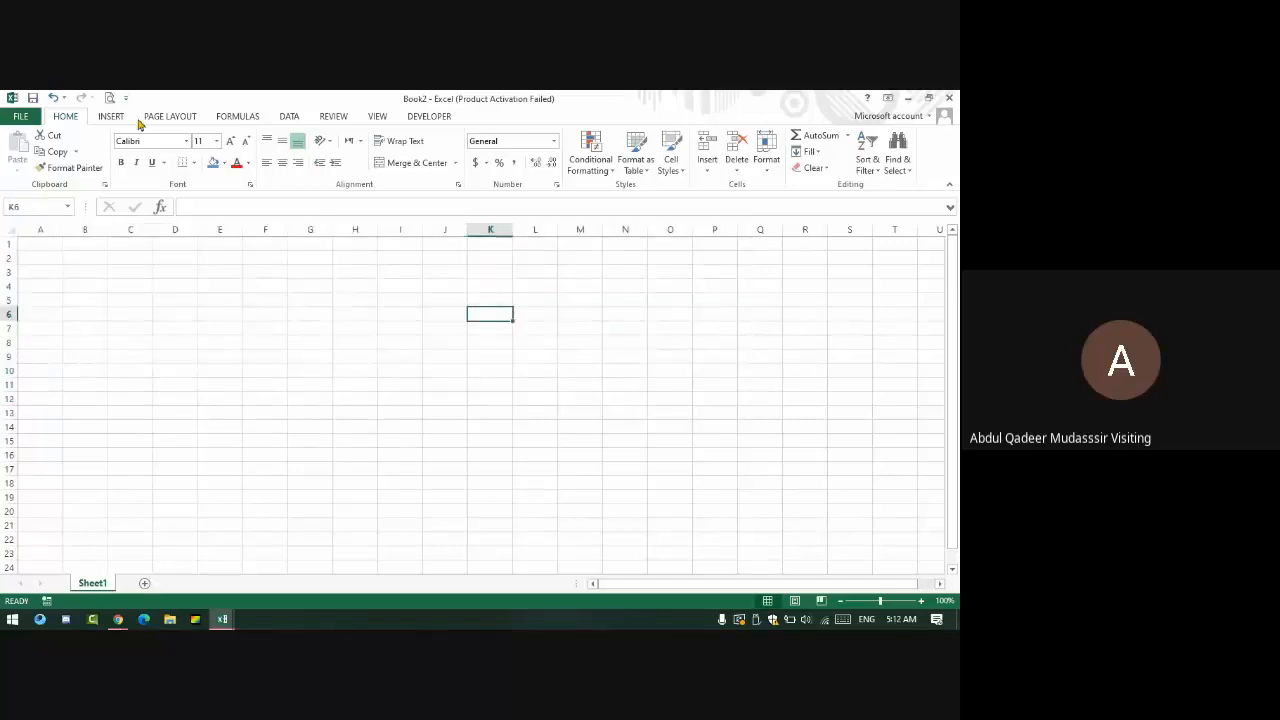
- Set the page size to A4 and apply Narrow margins
{"action": "left_click", "coordinate": [182, 120]}
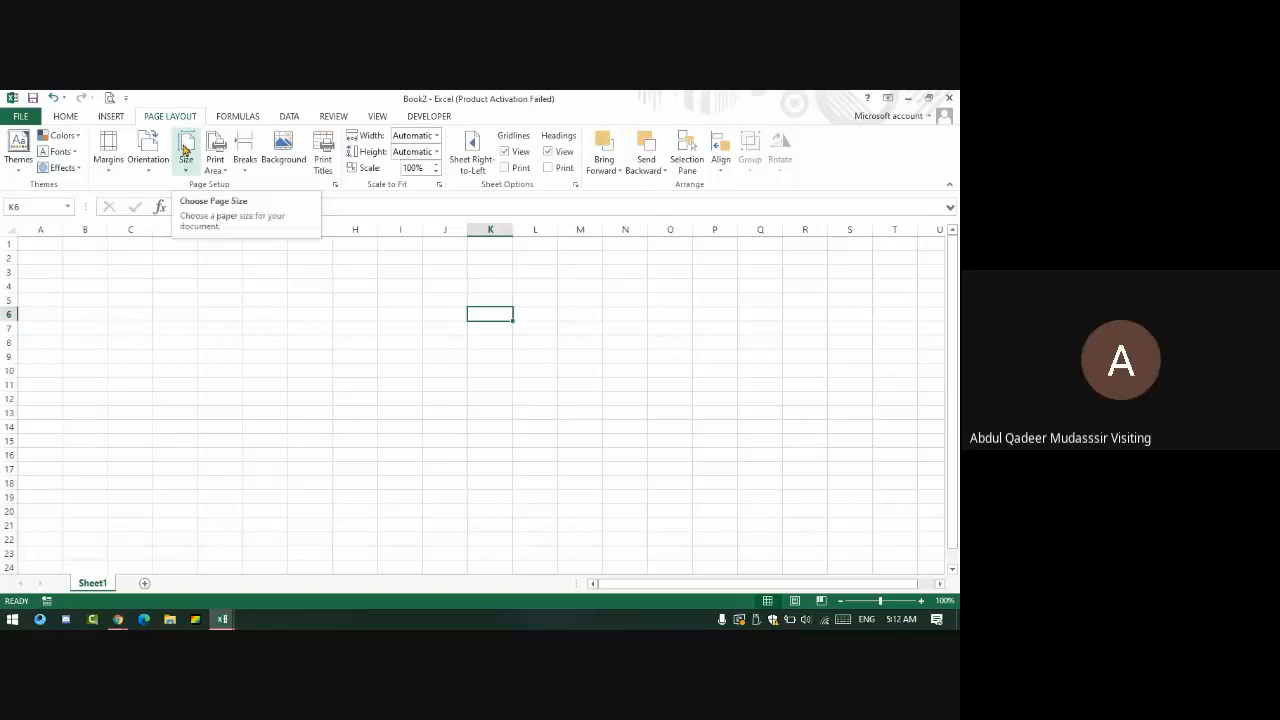
{"action": "left_click", "coordinate": [186, 150]}
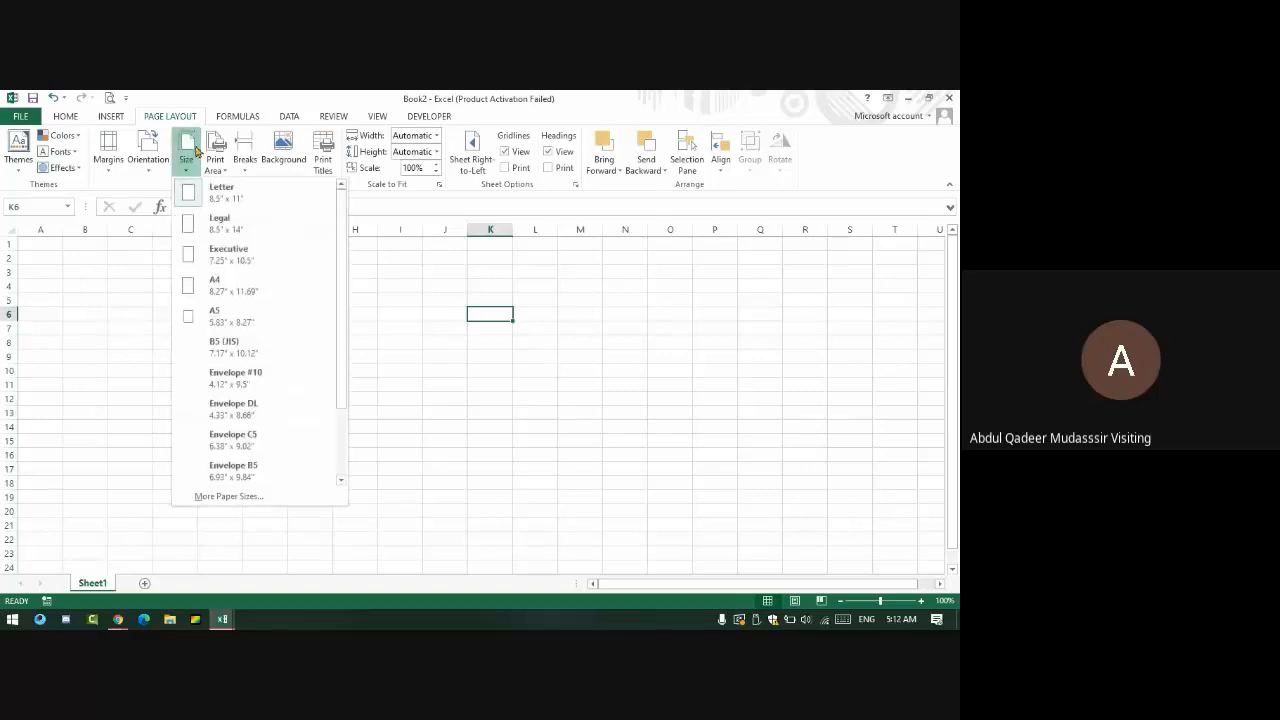
{"action": "left_click", "coordinate": [238, 288]}
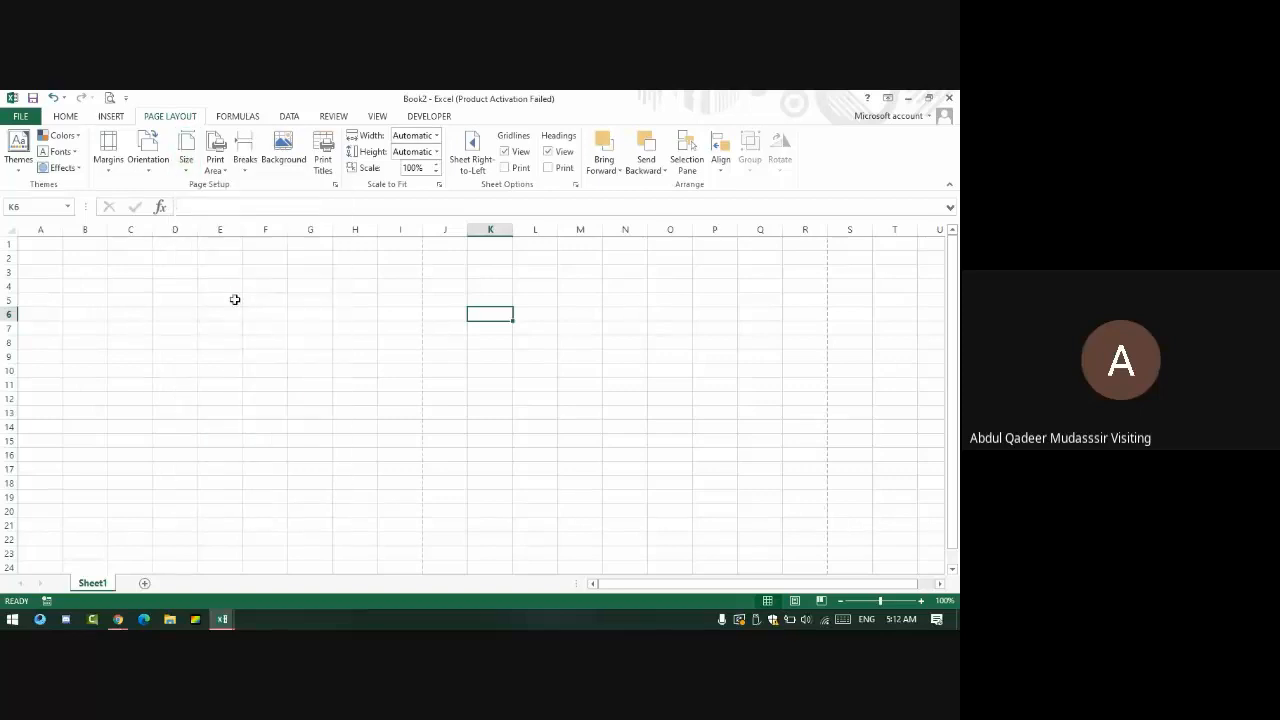
{"action": "left_click", "coordinate": [108, 150]}
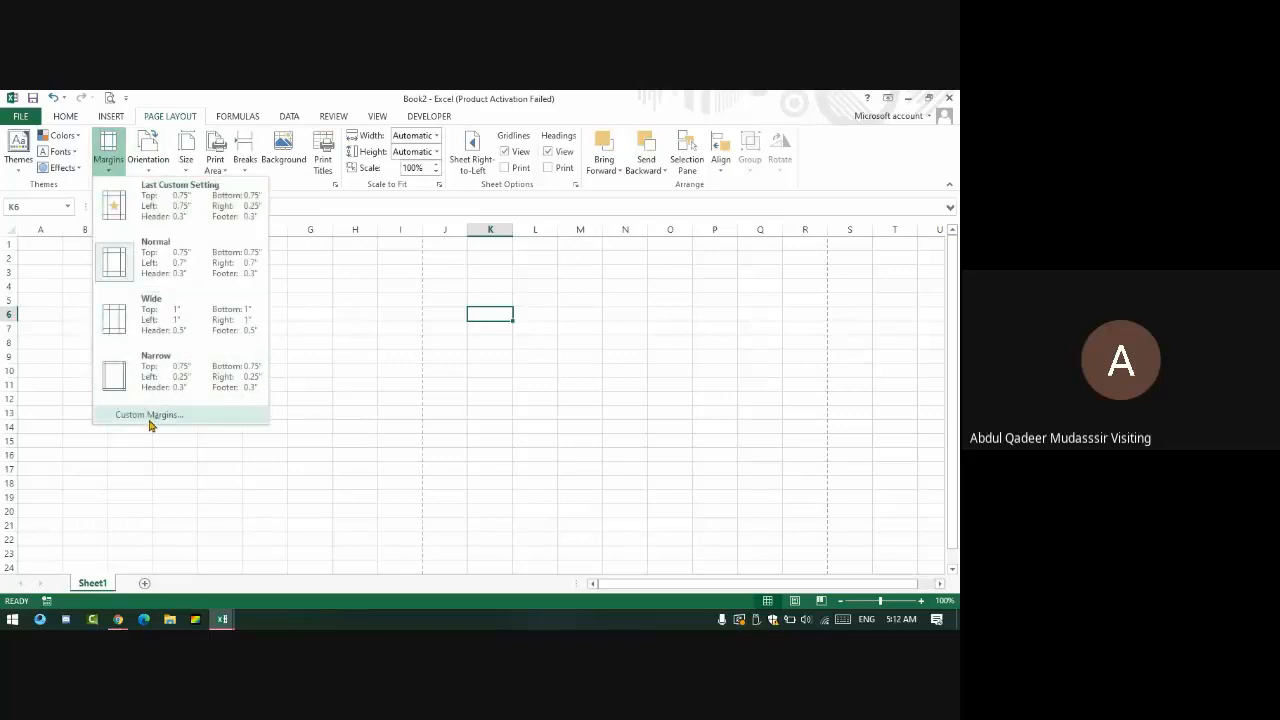
{"action": "left_click", "coordinate": [184, 396]}
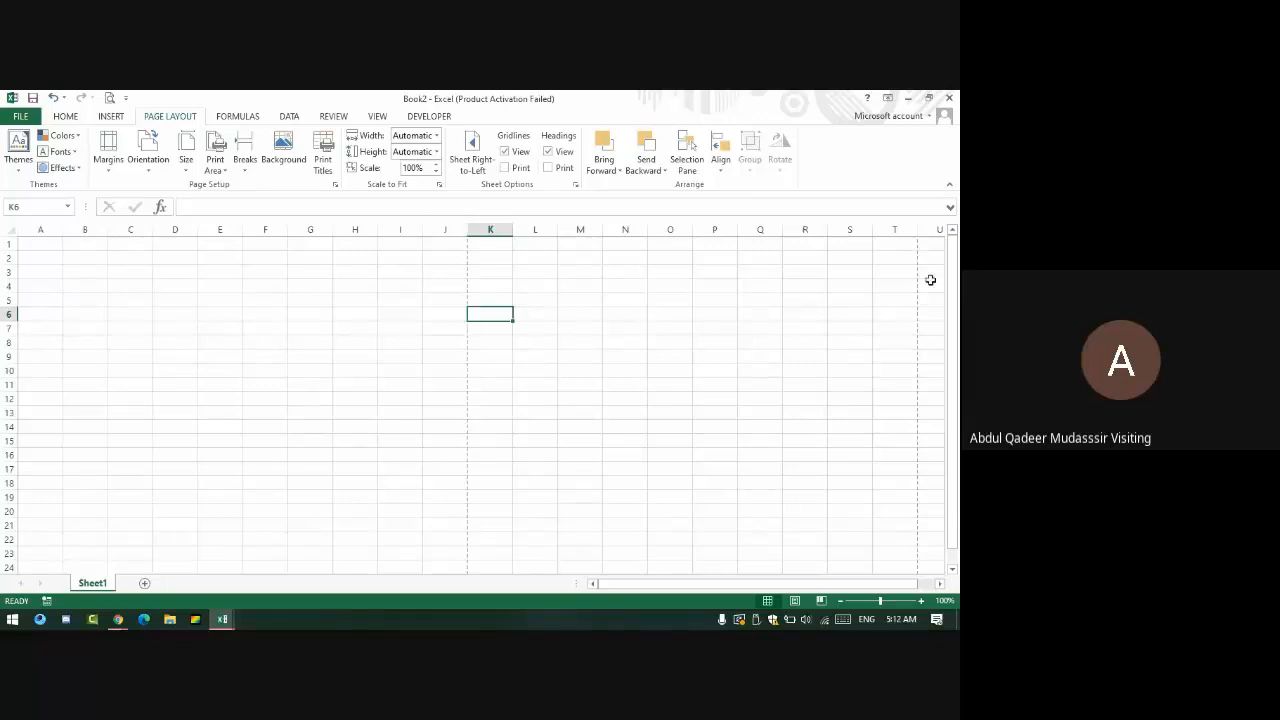
- Scroll to row 50 and select A1:J50, the first printed page's area
{"action": "scroll", "coordinate": [365, 417], "scroll_direction": "down", "scroll_amount": 3}
{"action": "scroll", "coordinate": [350, 417], "scroll_direction": "down", "scroll_amount": 9}
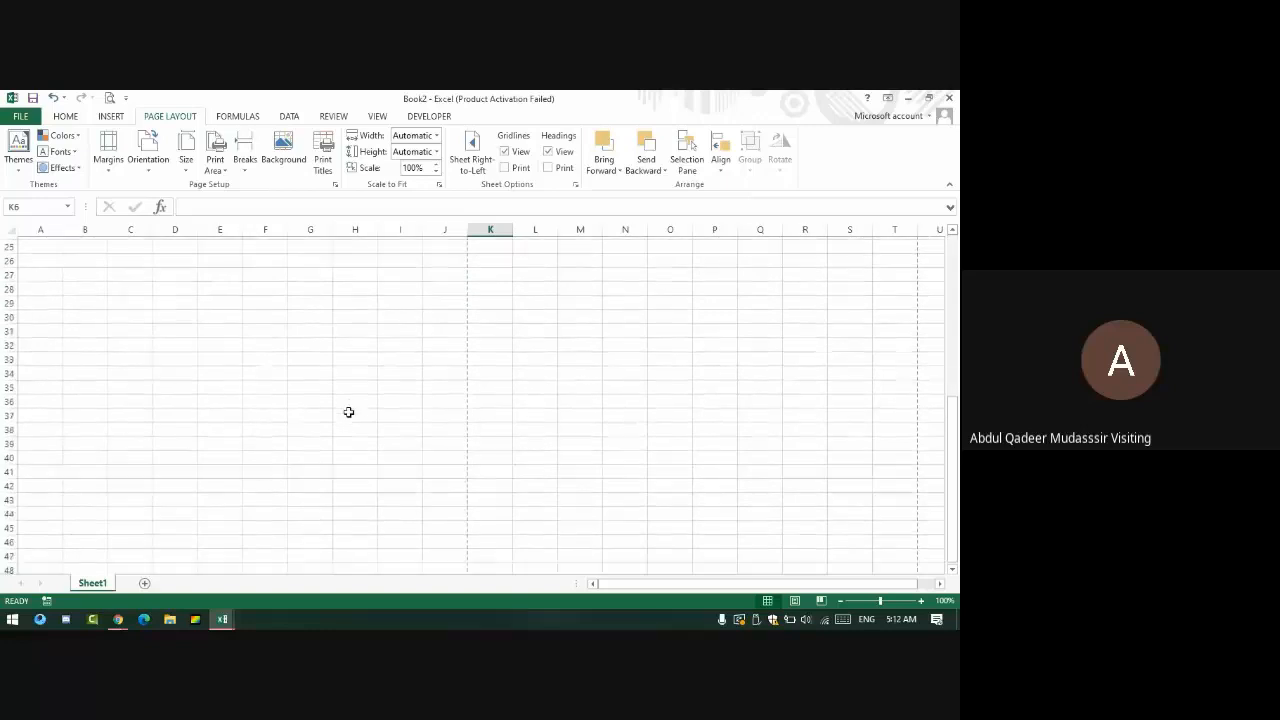
{"action": "scroll", "coordinate": [340, 388], "scroll_direction": "down", "scroll_amount": 1}
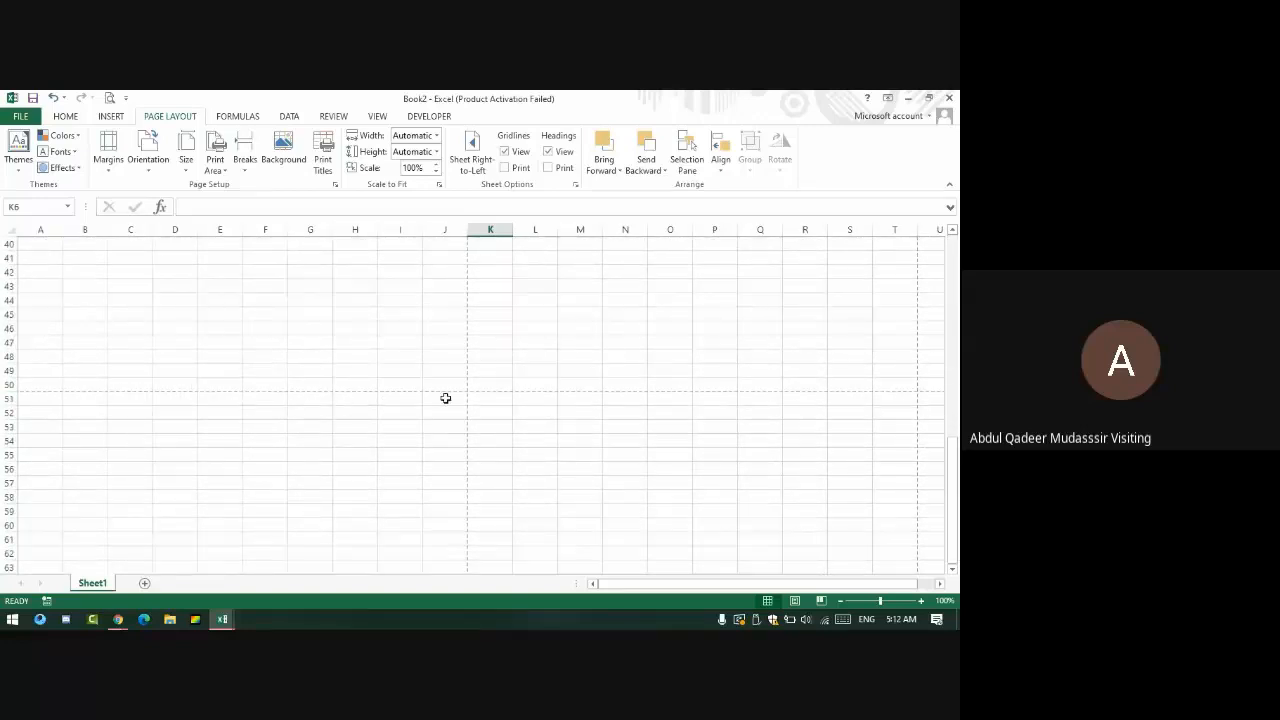
{"action": "left_click_drag", "start_coordinate": [454, 381], "coordinate": [4, 96]}
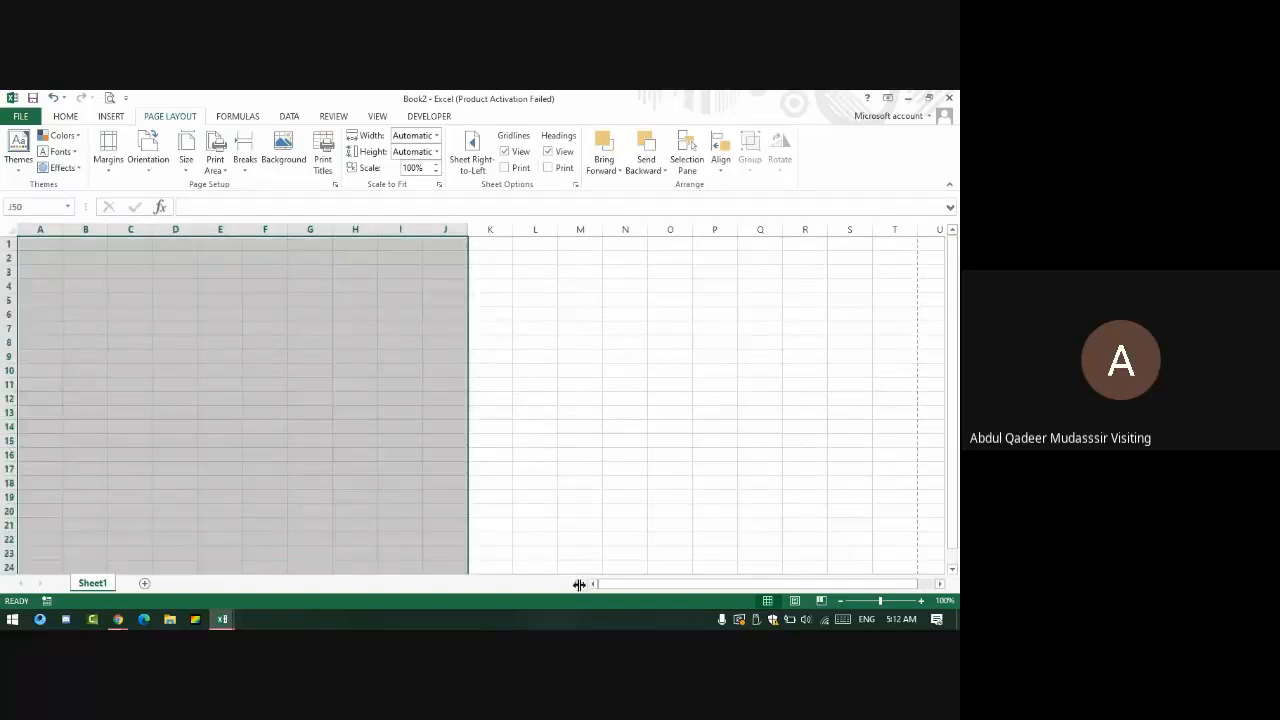
{"action": "scroll", "coordinate": [780, 564], "scroll_direction": "down", "scroll_amount": 2}
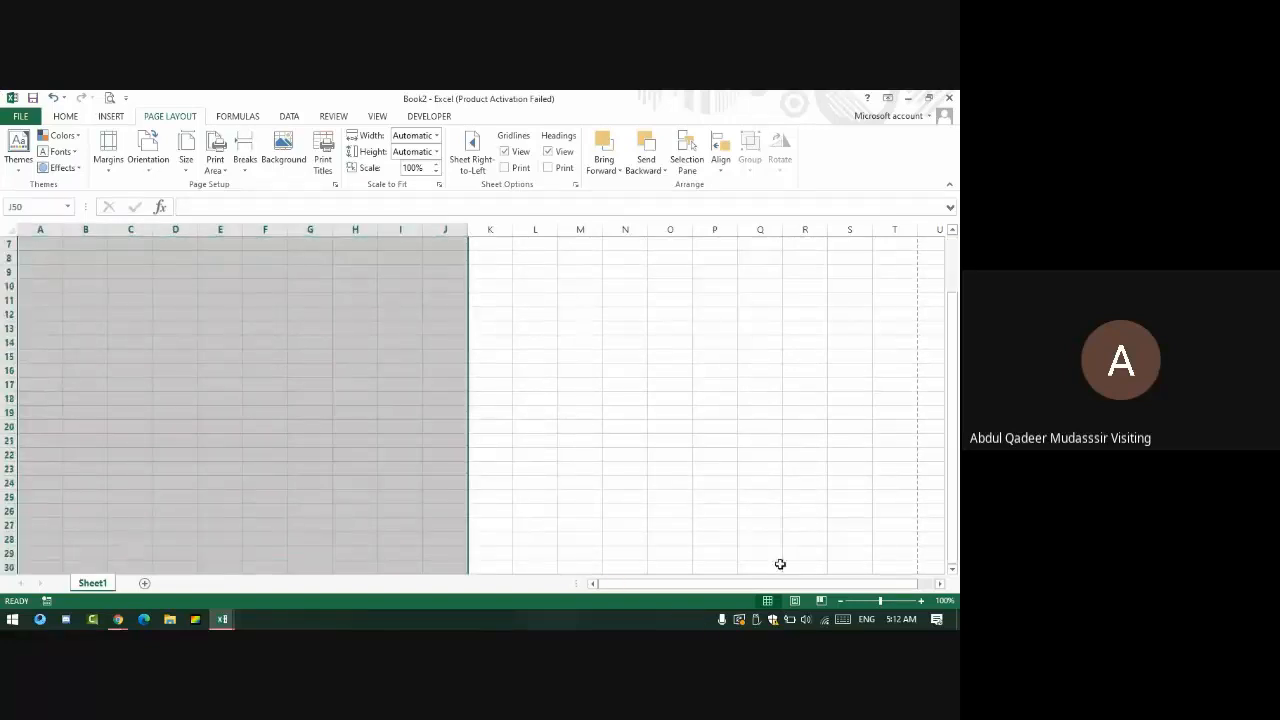
- Switch Book2 to Page Layout view and start editing the header's left section
{"action": "left_click", "coordinate": [794, 600]}
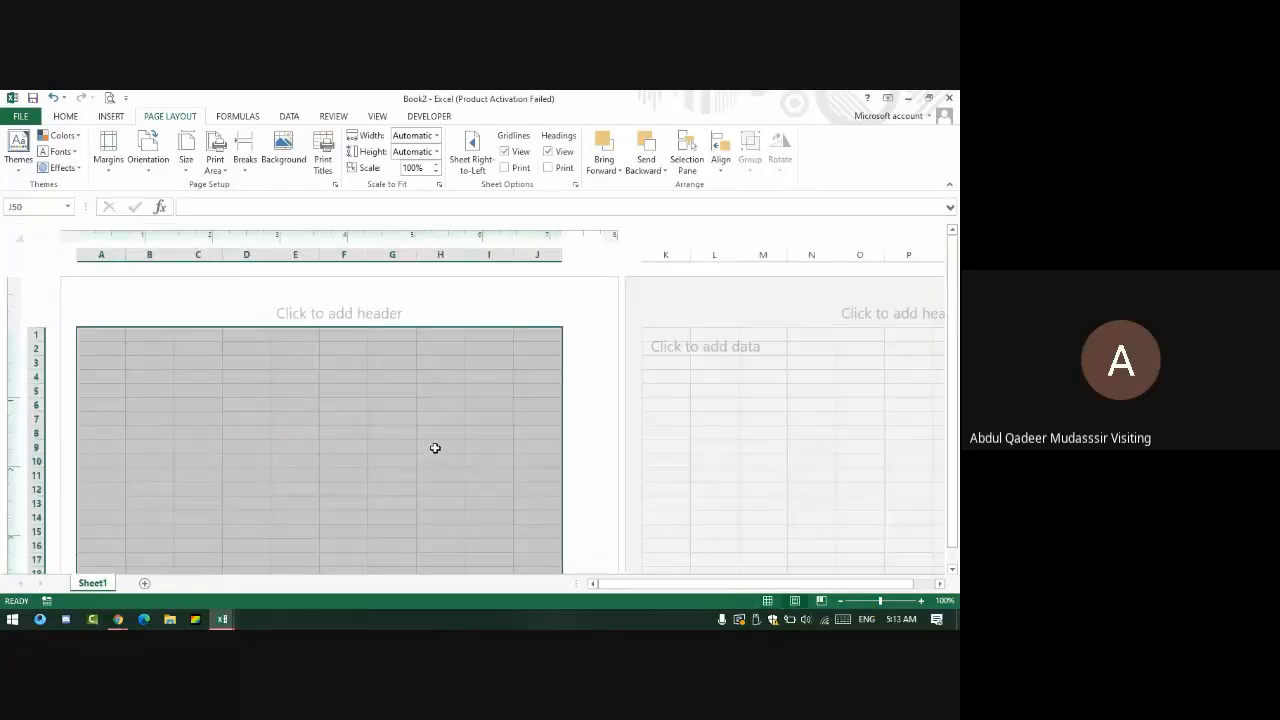
{"action": "left_click", "coordinate": [358, 364]}
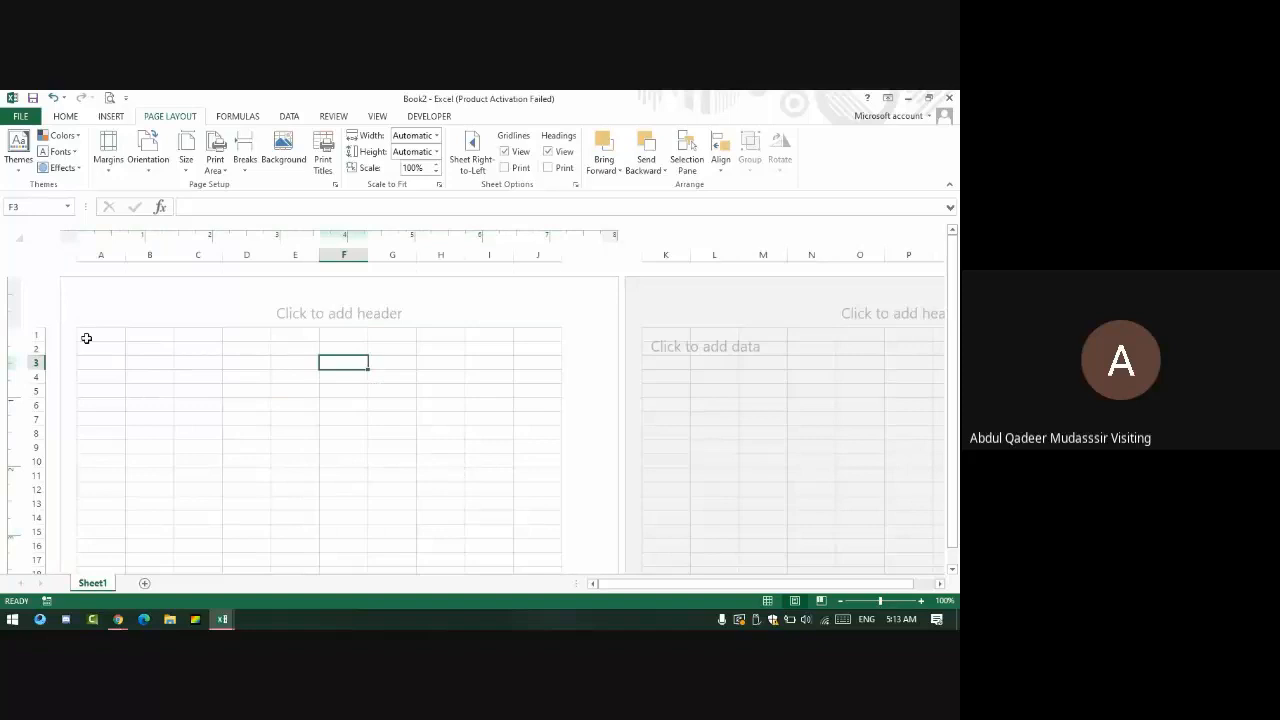
{"action": "scroll", "coordinate": [86, 338], "scroll_direction": "down", "scroll_amount": 13}
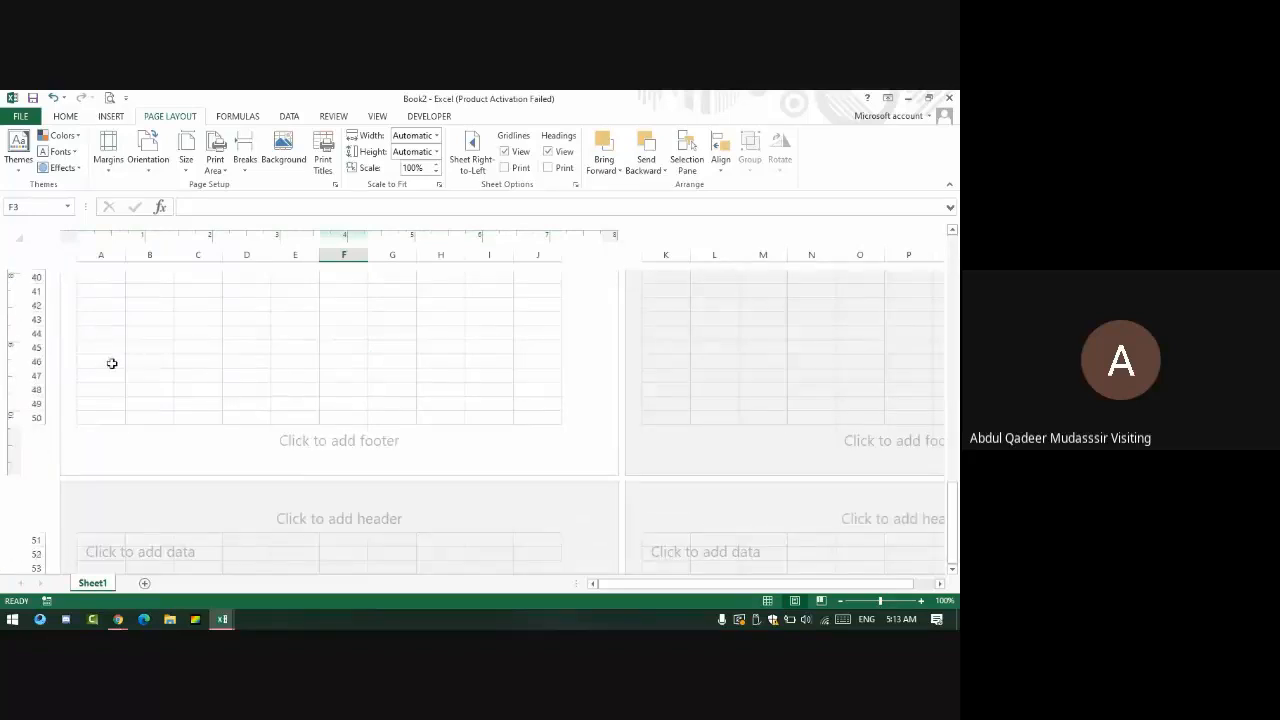
{"action": "scroll", "coordinate": [345, 440], "scroll_direction": "up", "scroll_amount": 13}
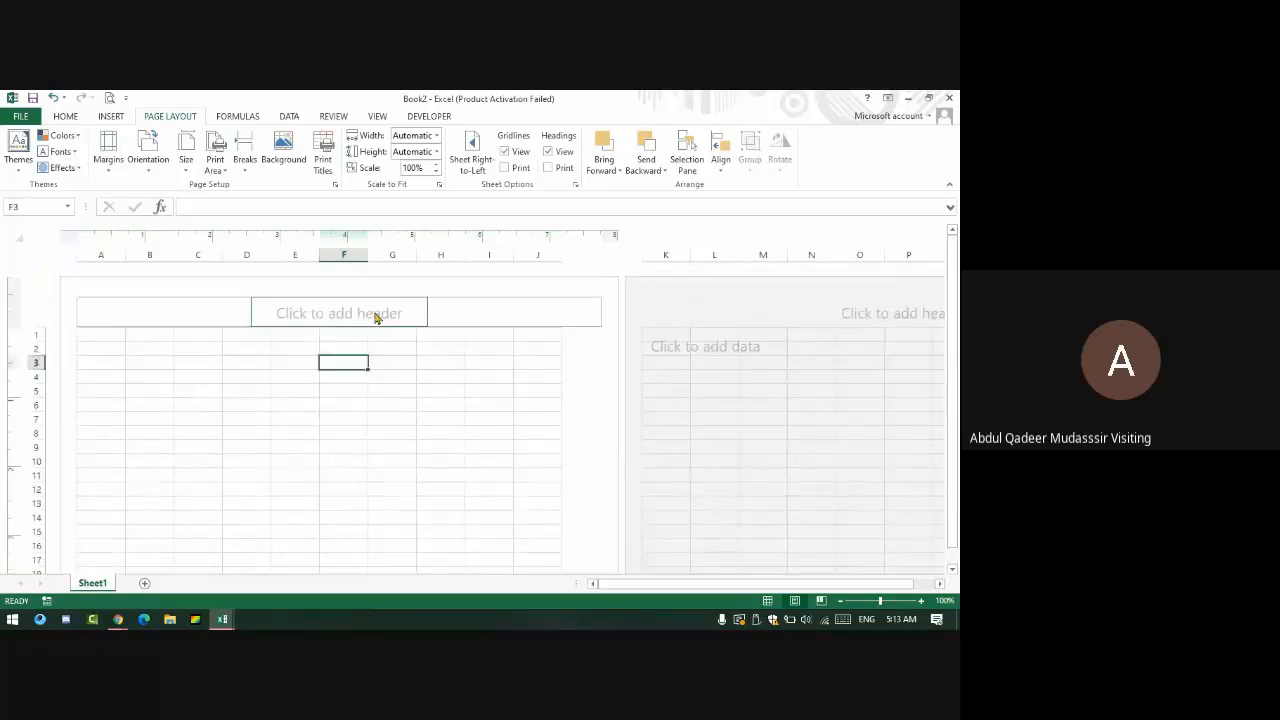
{"action": "left_click", "coordinate": [372, 315]}
{"action": "left_click", "coordinate": [200, 313]}
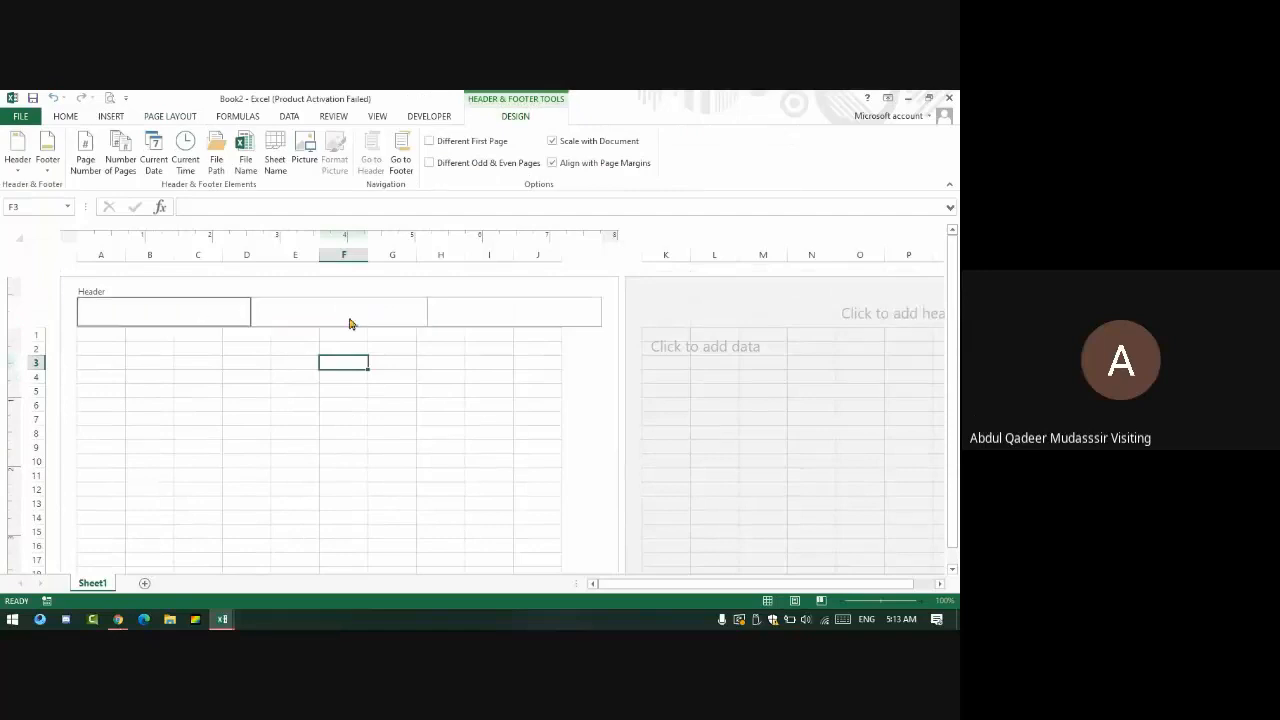
- Switch to the video call, admit the waiting guest, and return to Book2
{"action": "key", "text": "alt+Tab"}
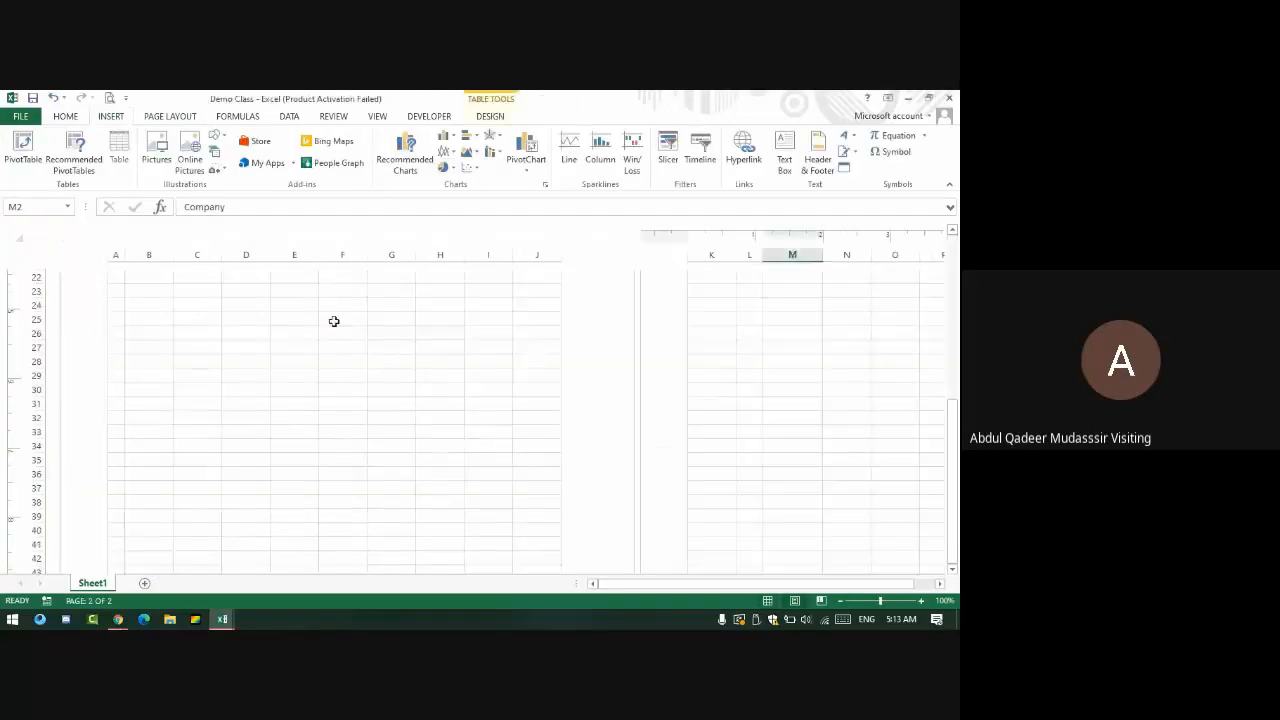
{"action": "key", "text": "alt+Tab"}
{"action": "key", "text": "alt+Tab"}
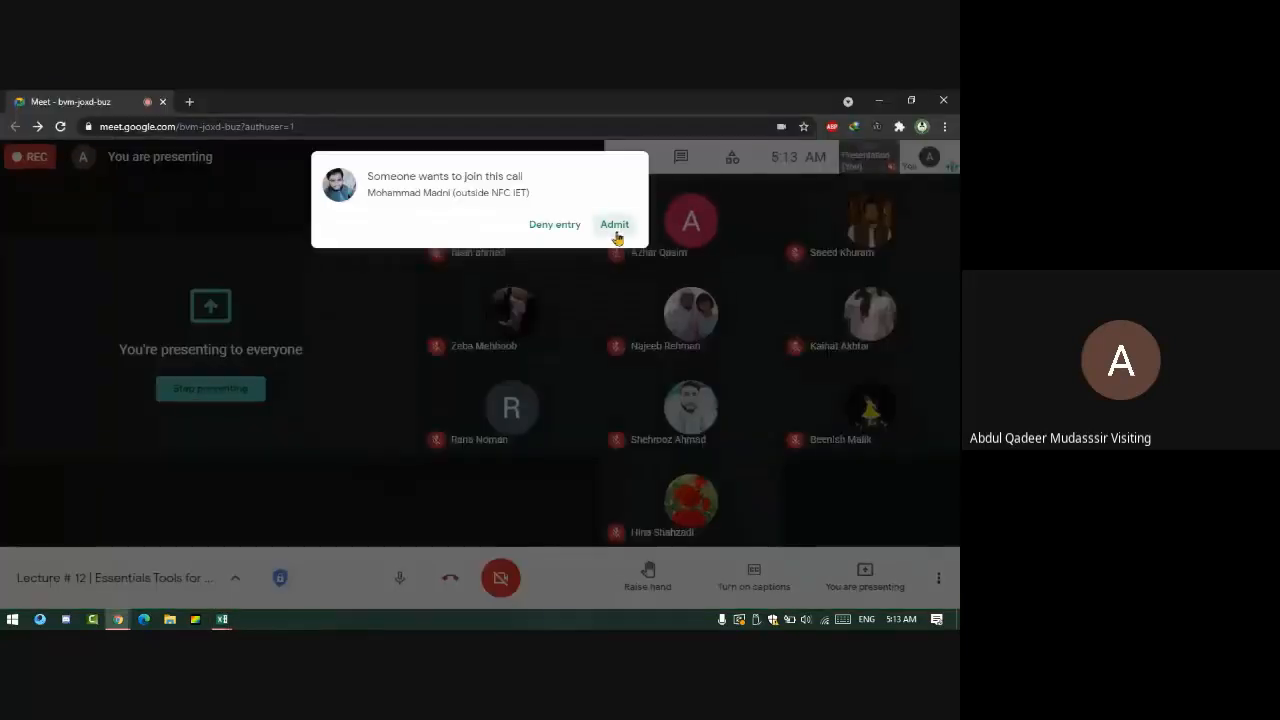
{"action": "left_click", "coordinate": [613, 225]}
{"action": "key", "text": "alt+Tab"}
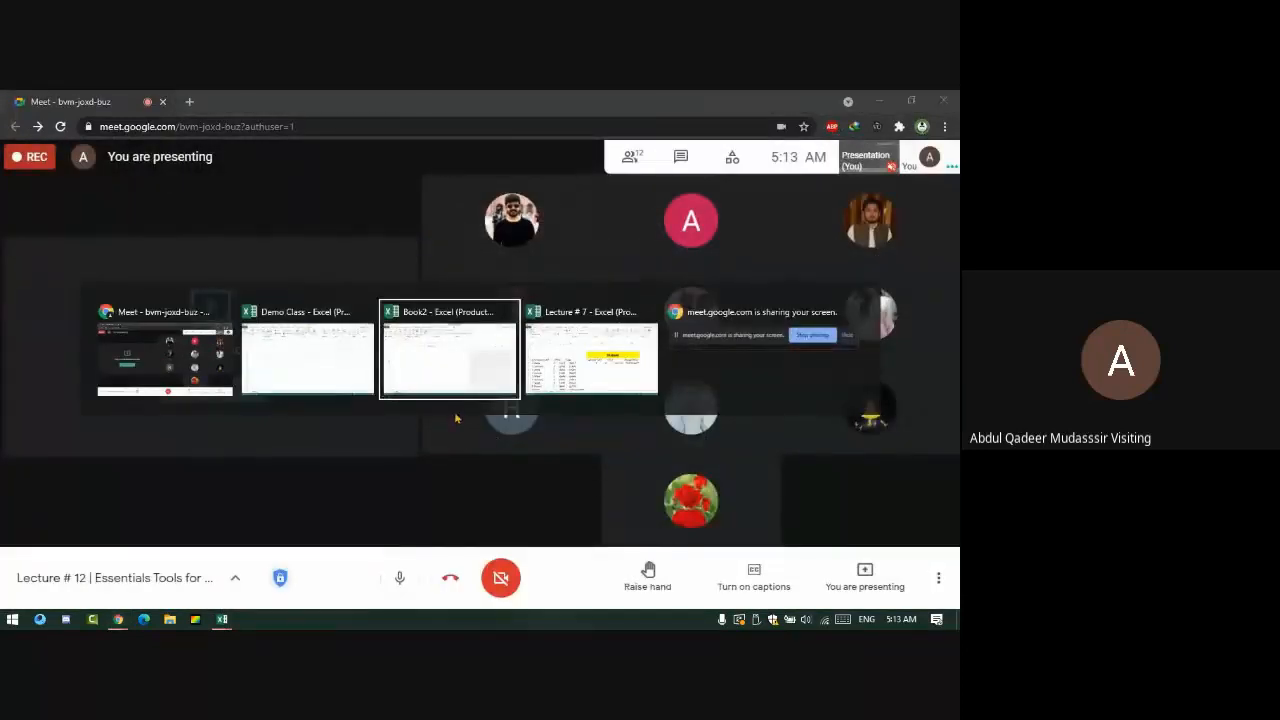
{"action": "left_click", "coordinate": [471, 390]}
{"action": "scroll", "coordinate": [460, 382], "scroll_direction": "down", "scroll_amount": 5}
{"action": "scroll", "coordinate": [460, 382], "scroll_direction": "up", "scroll_amount": 5}
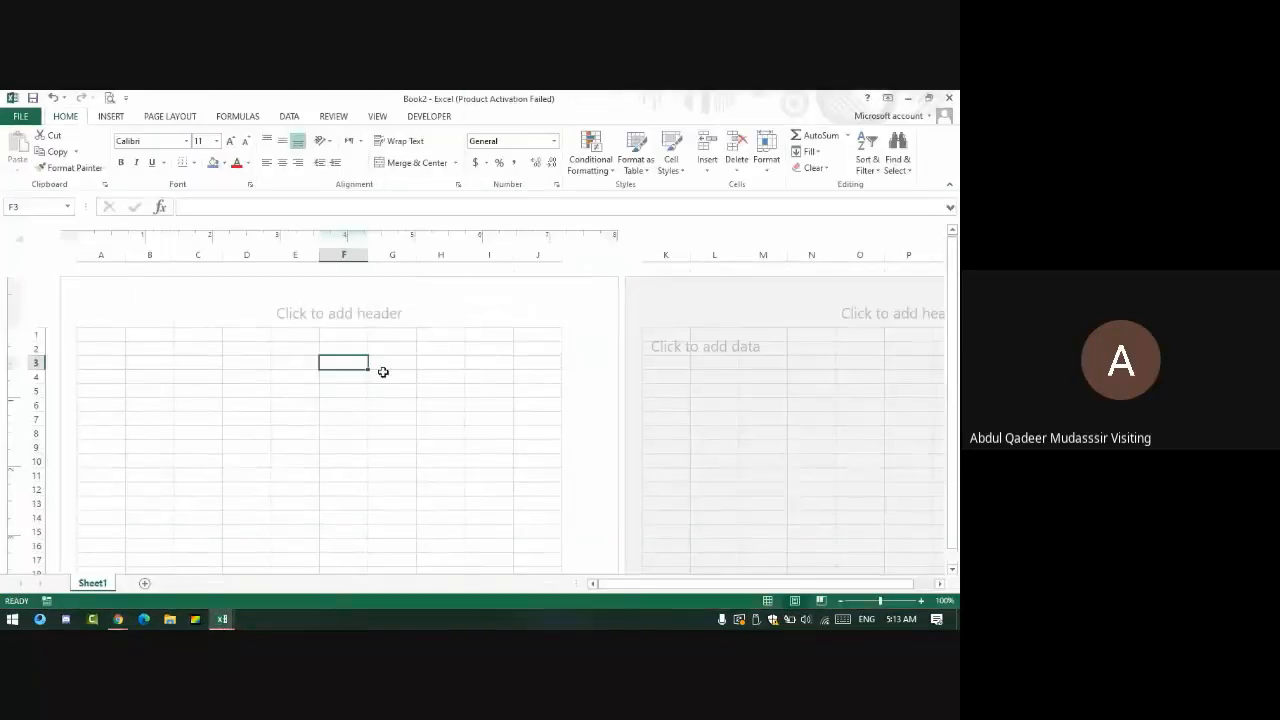
- Leave the empty header by selecting cell J7, then scroll the pages to check header and footer
{"action": "left_click", "coordinate": [287, 317]}
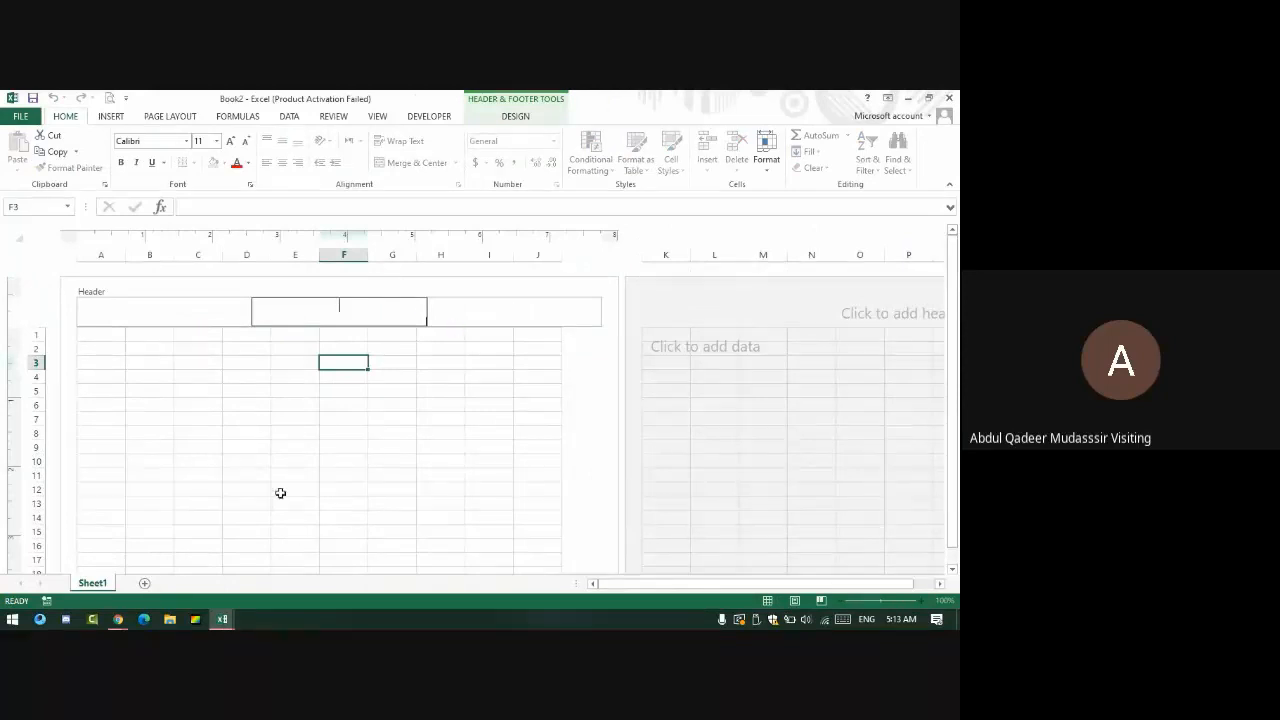
{"action": "left_click", "coordinate": [530, 420]}
{"action": "scroll", "coordinate": [540, 428], "scroll_direction": "down", "scroll_amount": 10}
{"action": "scroll", "coordinate": [542, 428], "scroll_direction": "down", "scroll_amount": 6}
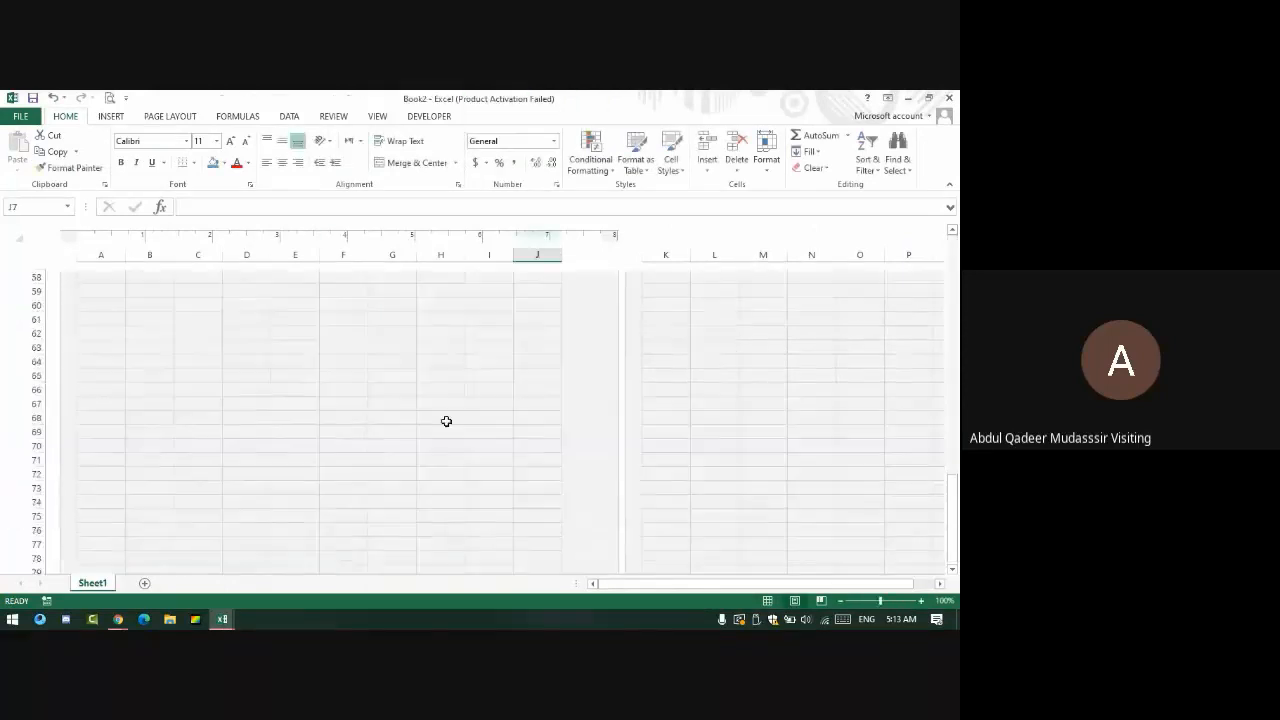
{"action": "scroll", "coordinate": [278, 358], "scroll_direction": "up", "scroll_amount": 4}
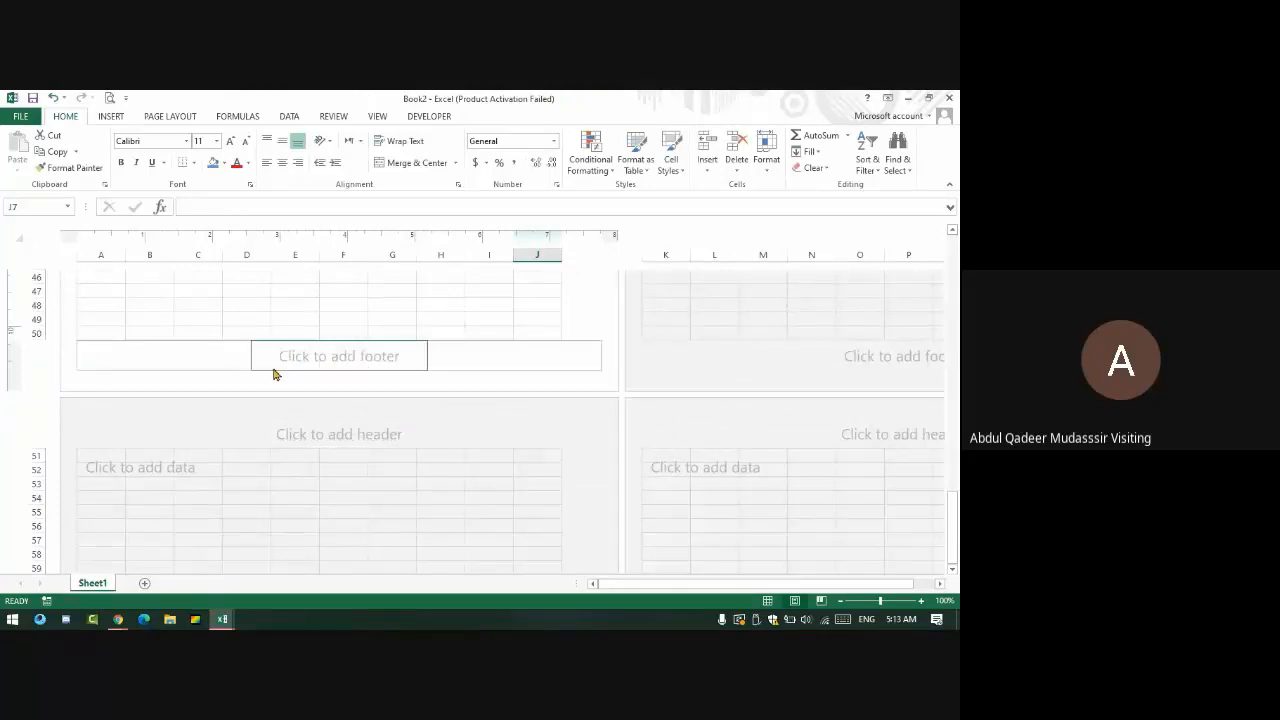
{"action": "scroll", "coordinate": [287, 350], "scroll_direction": "up", "scroll_amount": 15}
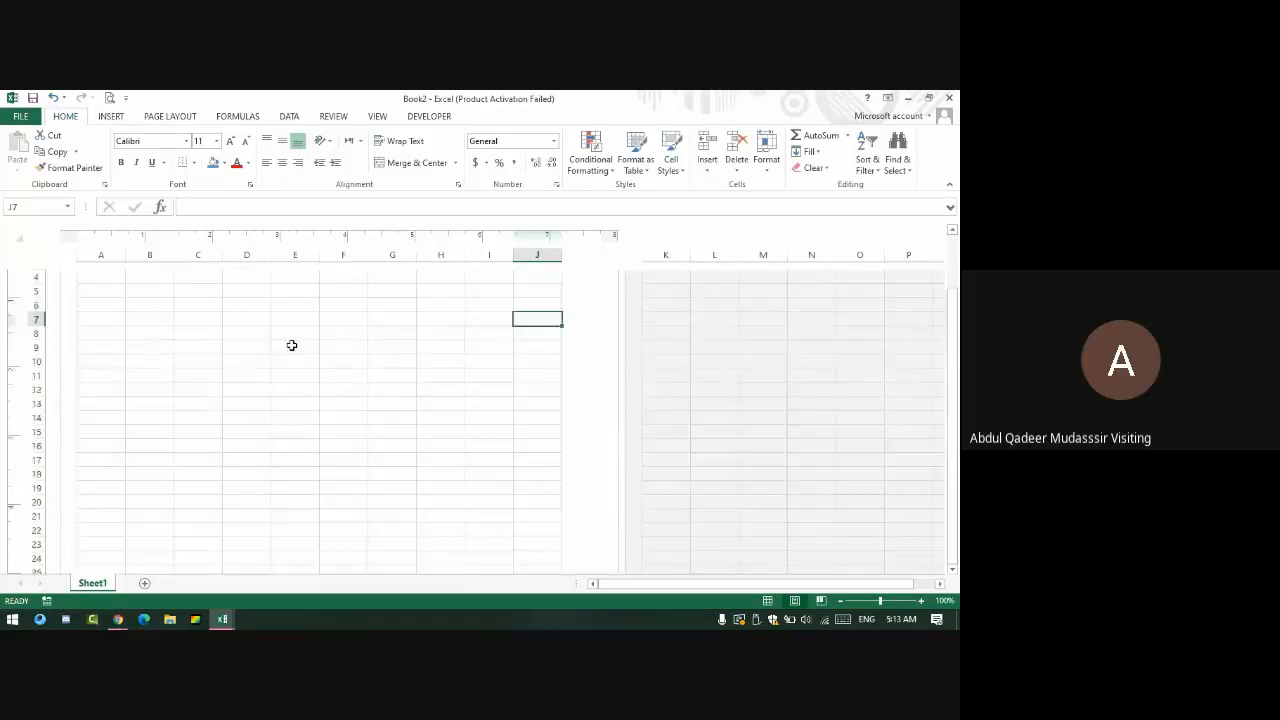
- Look at Page Break Preview, select A1:O28, then return to Normal view
{"action": "left_click", "coordinate": [821, 600]}
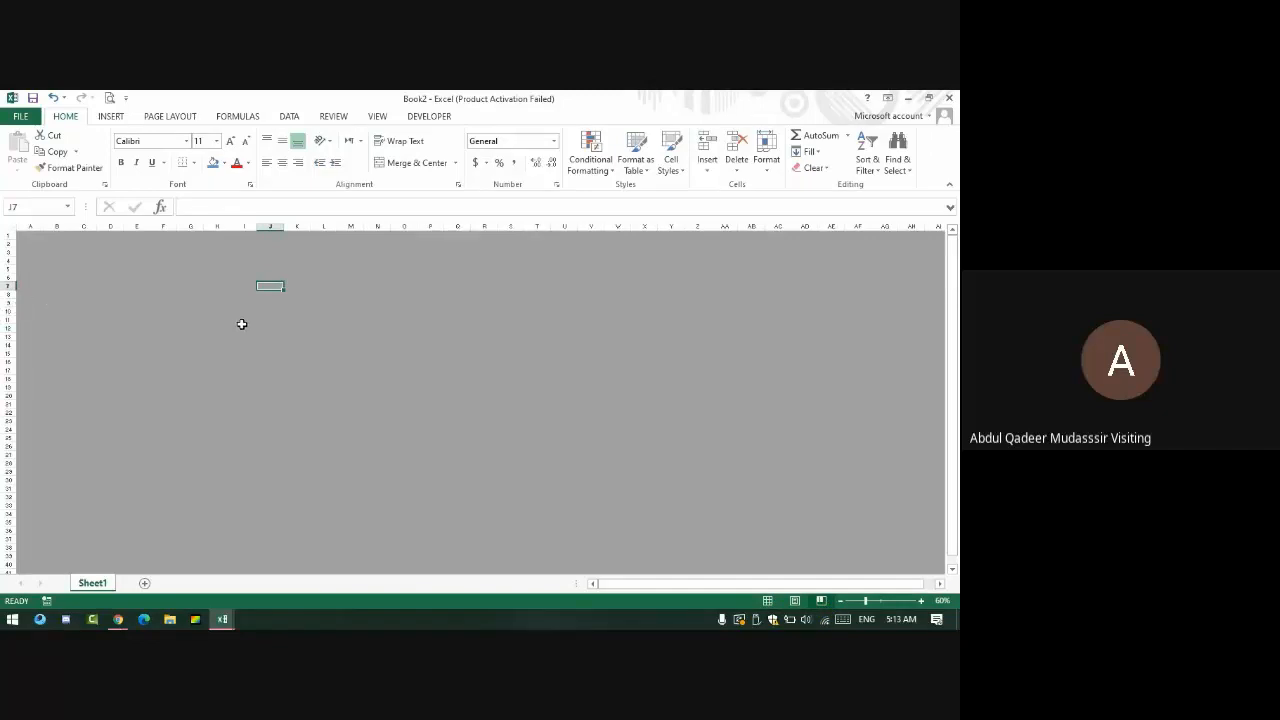
{"action": "scroll", "coordinate": [241, 324], "scroll_direction": "up", "scroll_amount": 6}
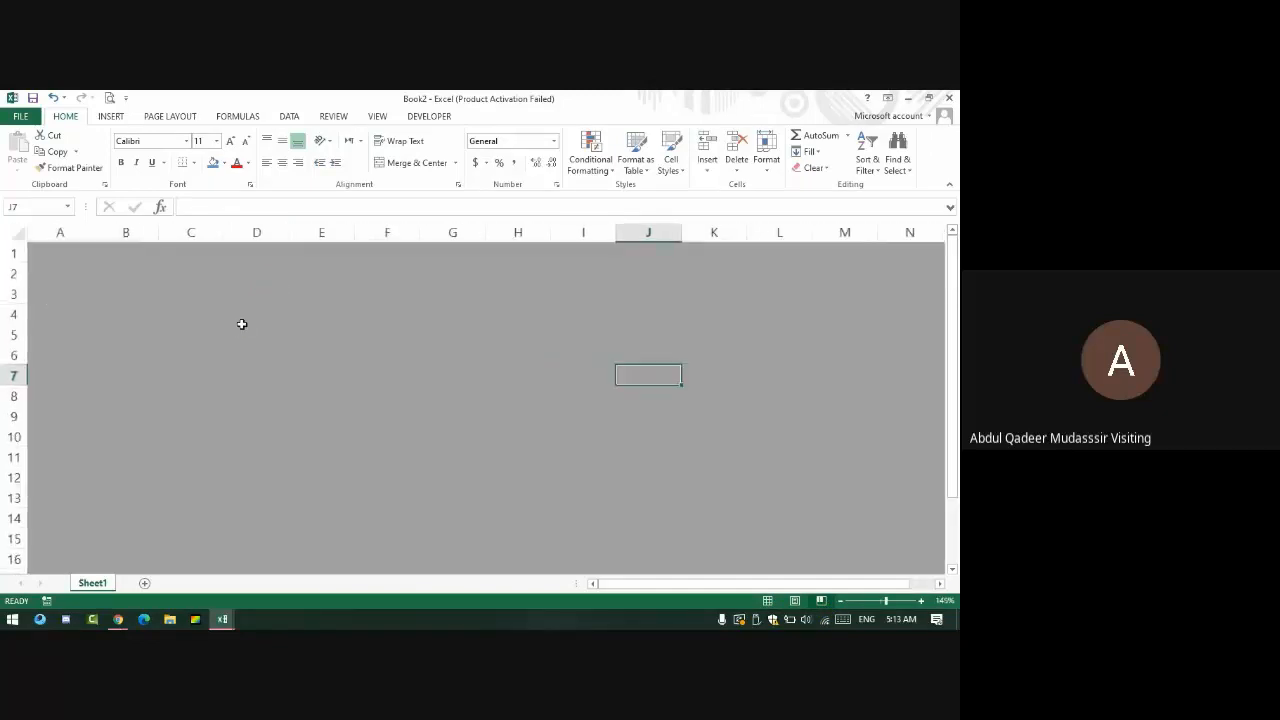
{"action": "scroll", "coordinate": [241, 324], "scroll_direction": "down", "scroll_amount": 5}
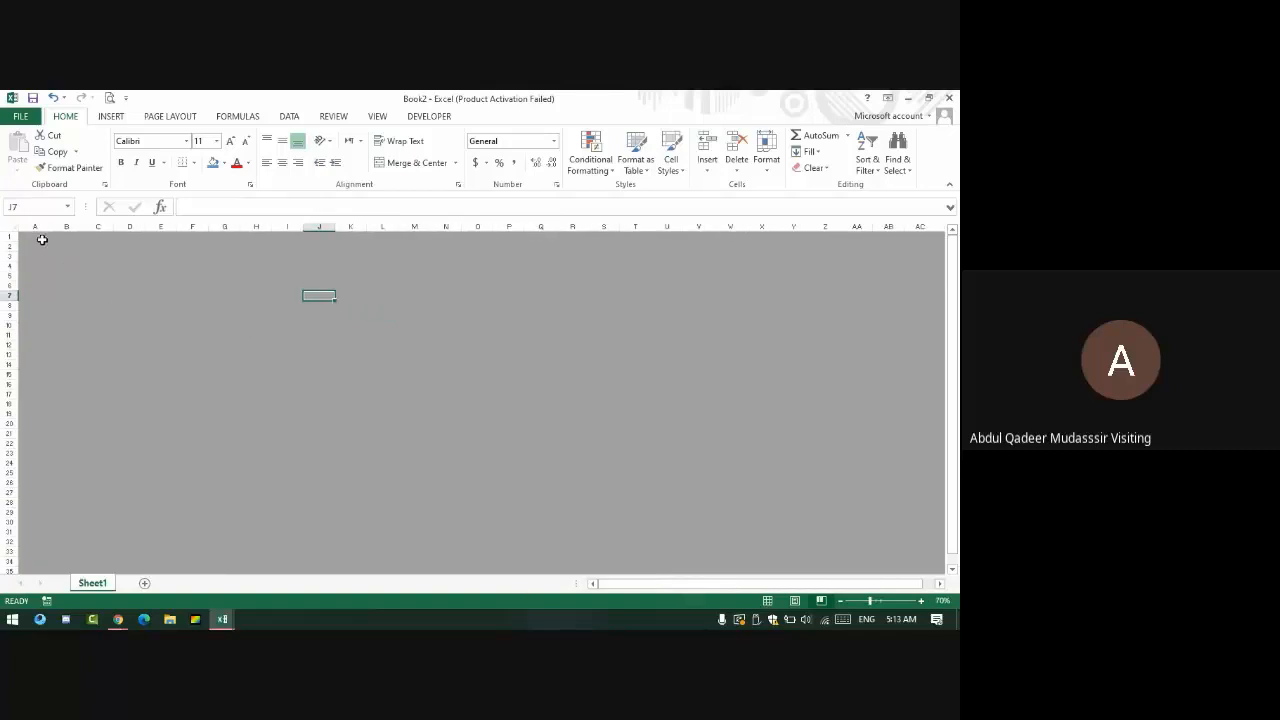
{"action": "left_click_drag", "start_coordinate": [42, 240], "coordinate": [488, 504]}
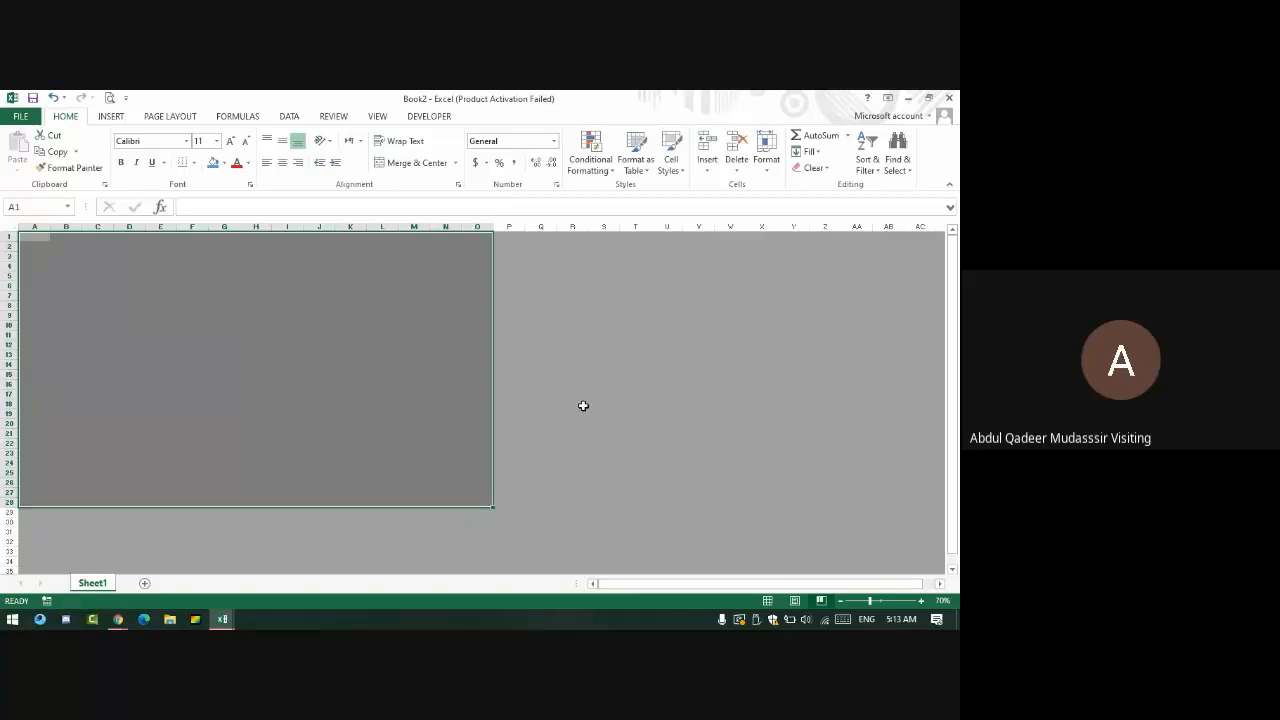
{"action": "left_click", "coordinate": [767, 600]}
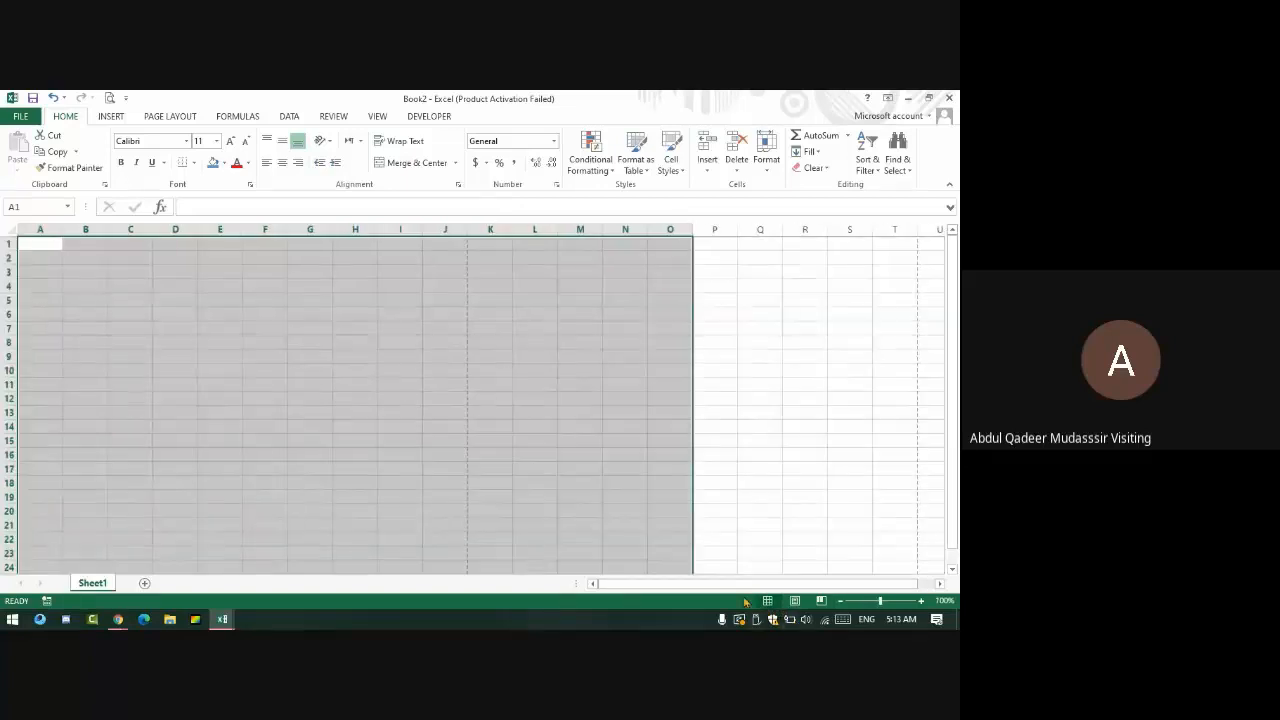
{"action": "left_click", "coordinate": [60, 310]}
- Type A in cells A1, J1, J50 and A50, then check Page 1 in Page Break Preview
{"action": "left_click", "coordinate": [38, 243]}
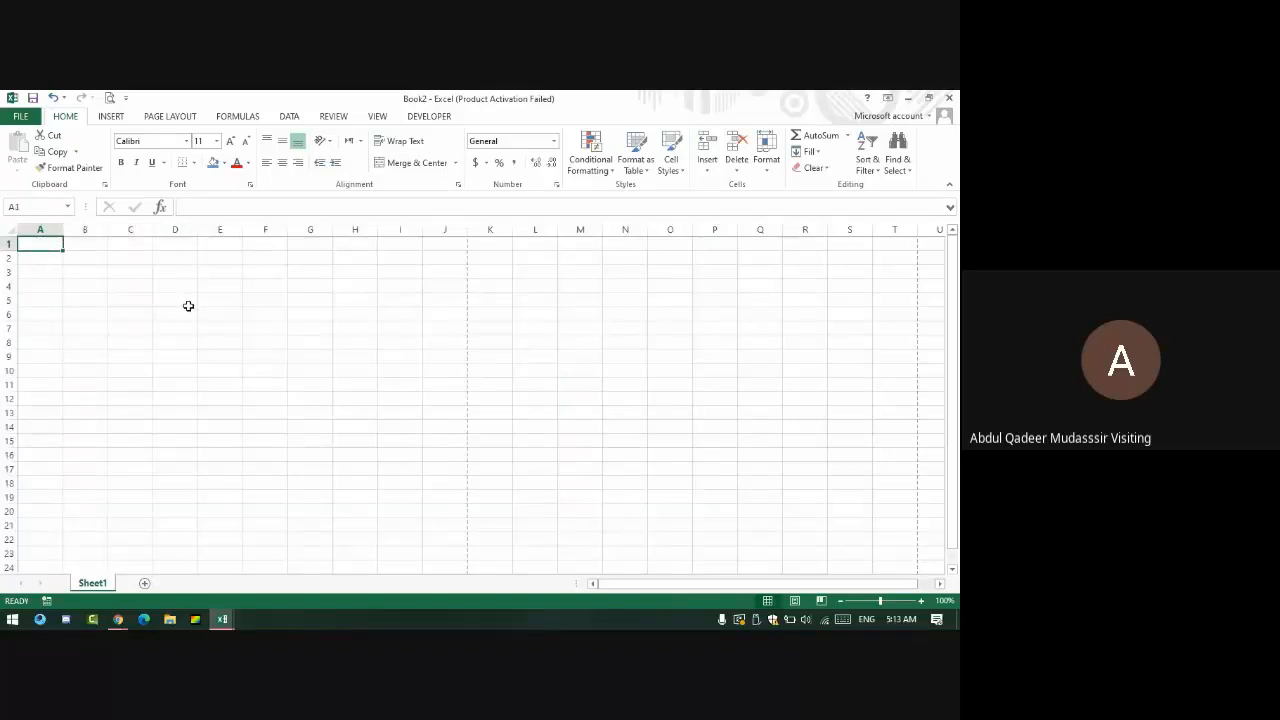
{"action": "type", "text": "A"}
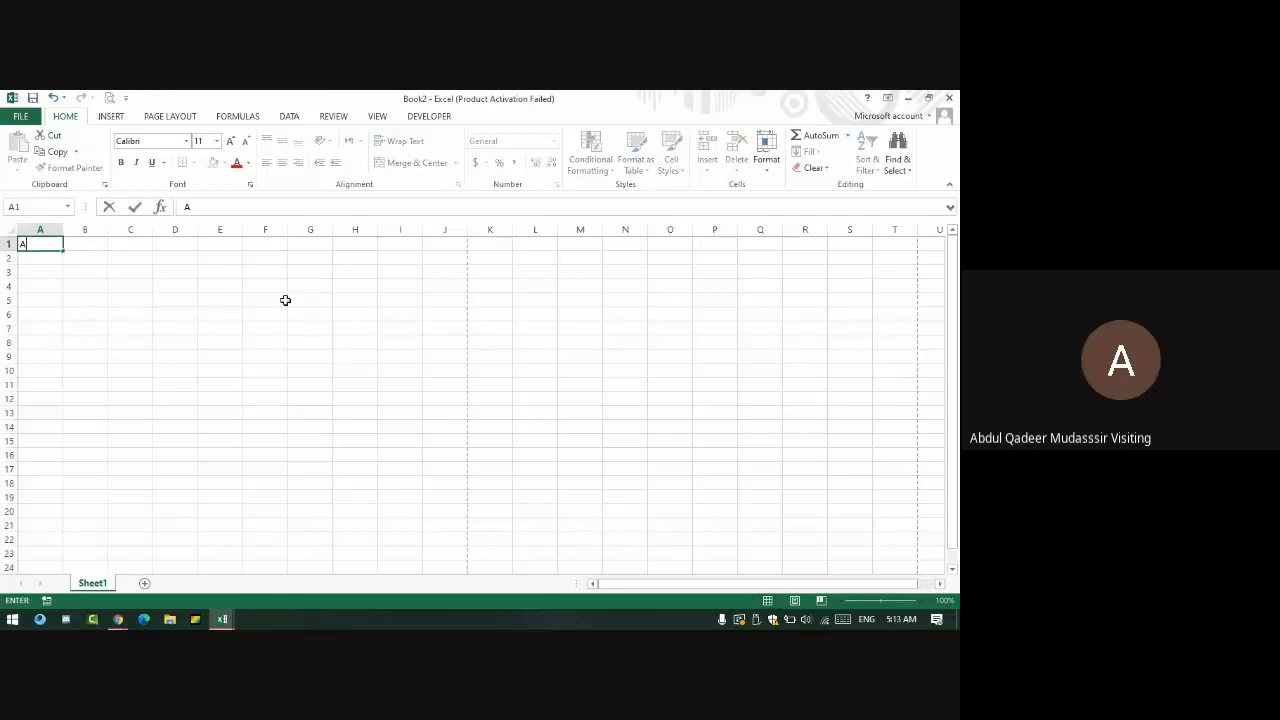
{"action": "left_click", "coordinate": [454, 250]}
{"action": "type", "text": "A"}
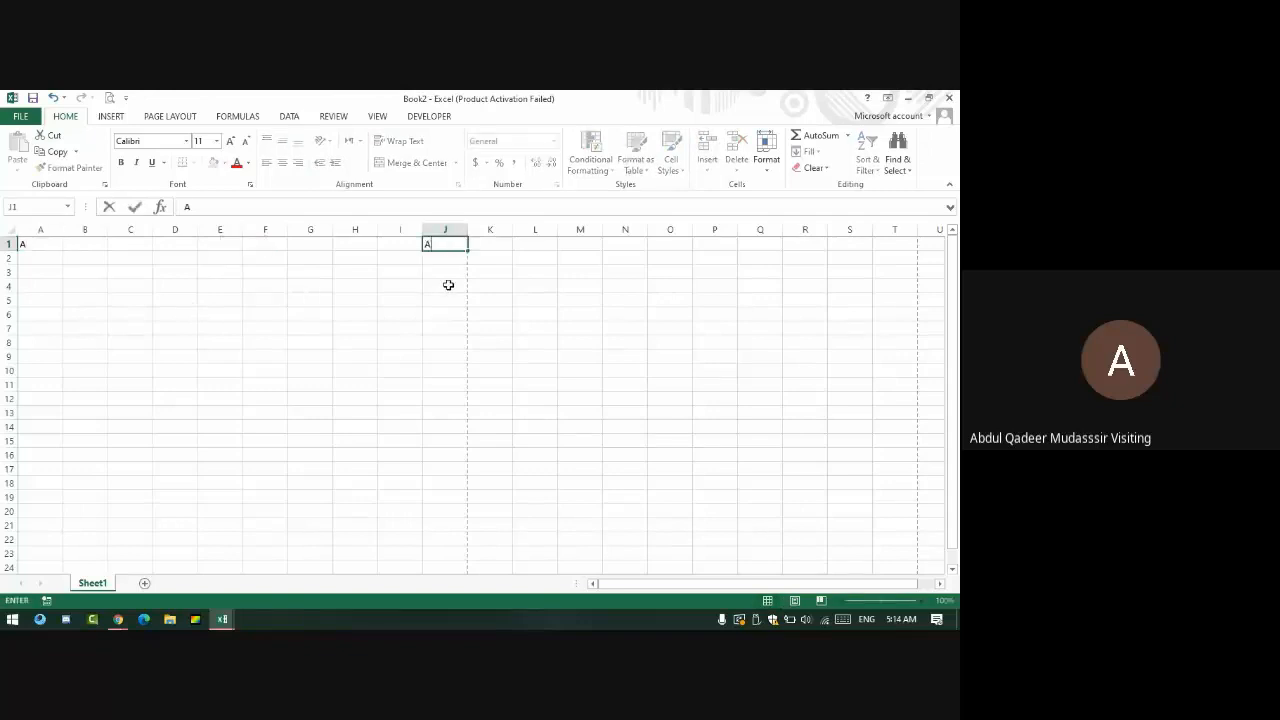
{"action": "scroll", "coordinate": [448, 285], "scroll_direction": "down", "scroll_amount": 14}
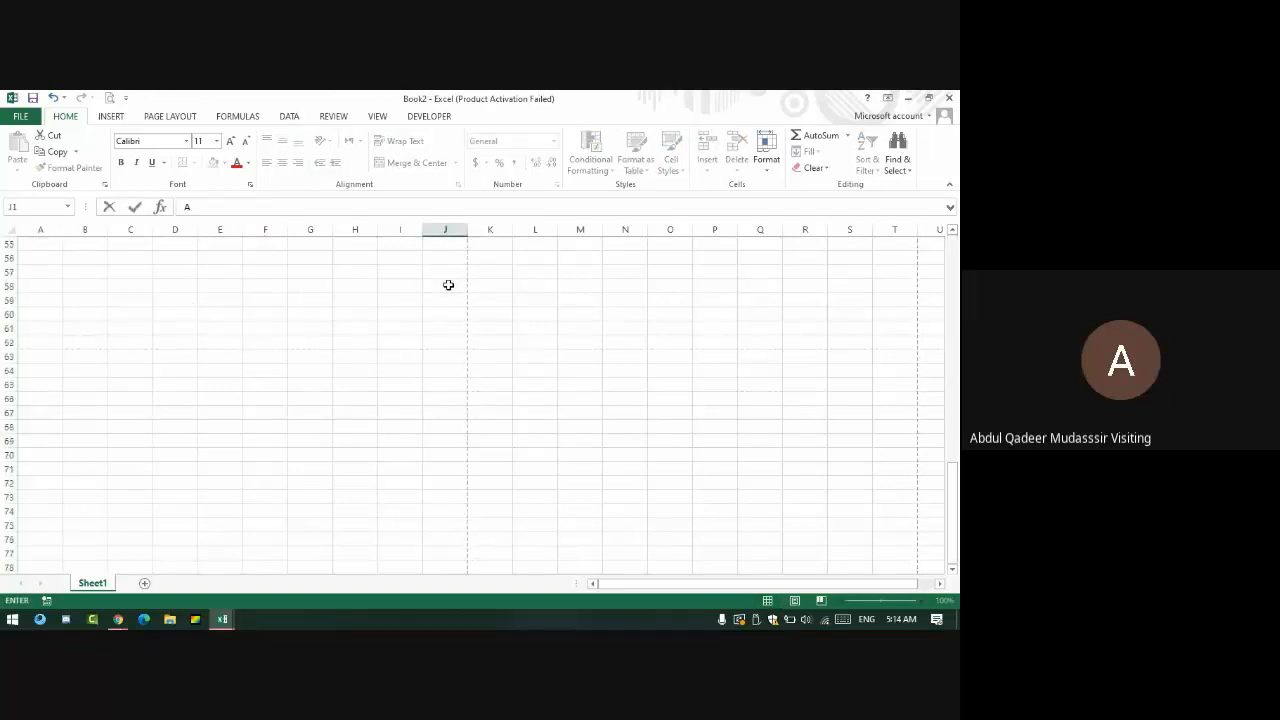
{"action": "scroll", "coordinate": [448, 285], "scroll_direction": "down", "scroll_amount": 1}
{"action": "left_click", "coordinate": [428, 302]}
{"action": "type", "text": "A"}
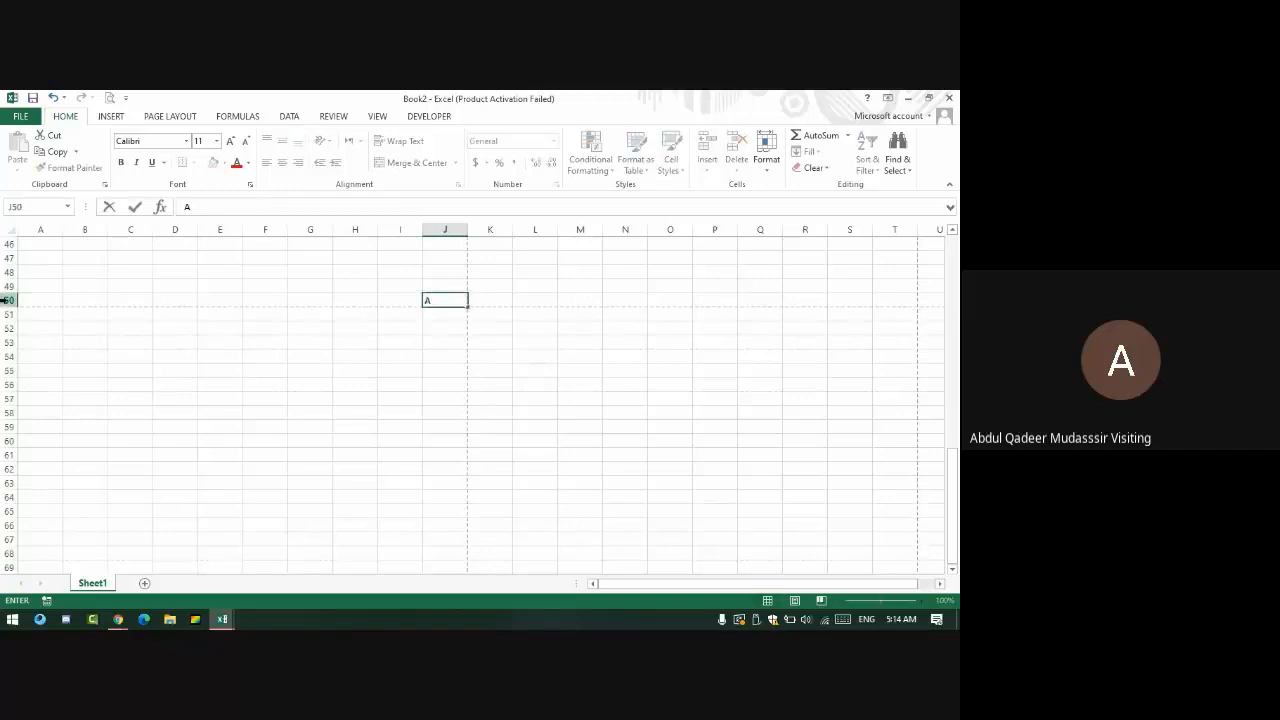
{"action": "left_click", "coordinate": [45, 300]}
{"action": "type", "text": "A"}
{"action": "scroll", "coordinate": [250, 345], "scroll_direction": "up", "scroll_amount": 4}
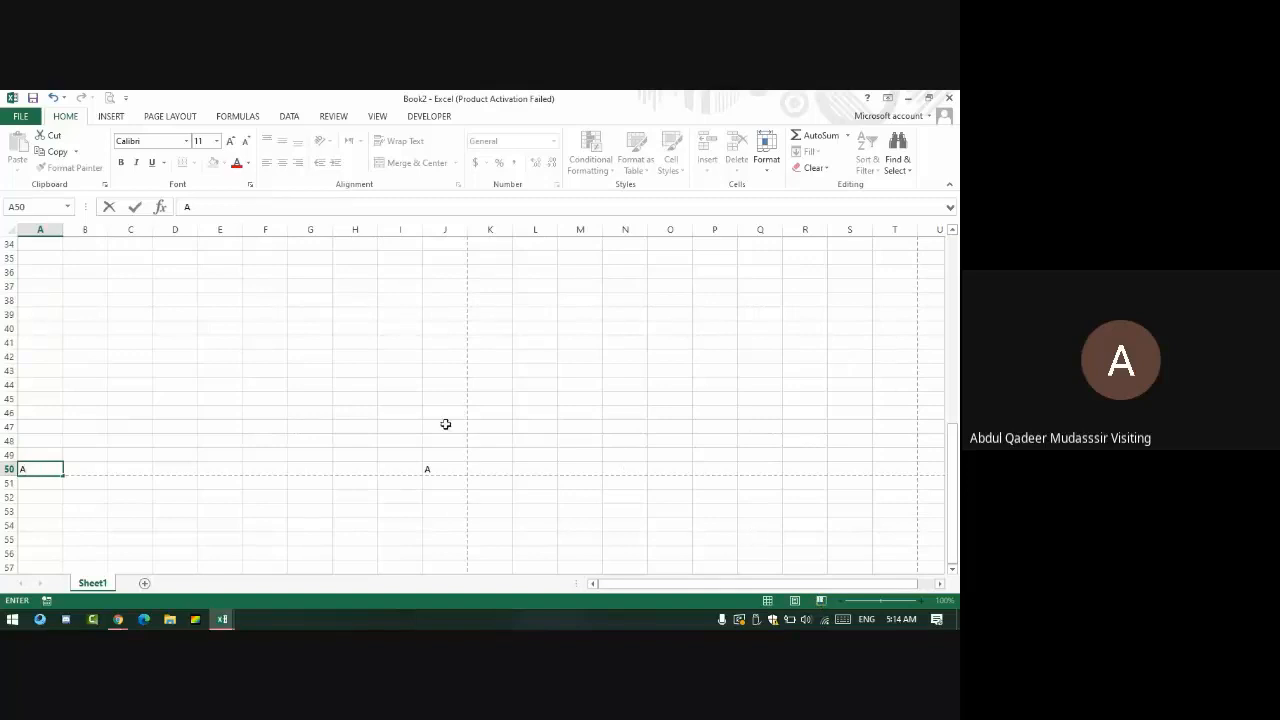
{"action": "key", "text": "Return"}
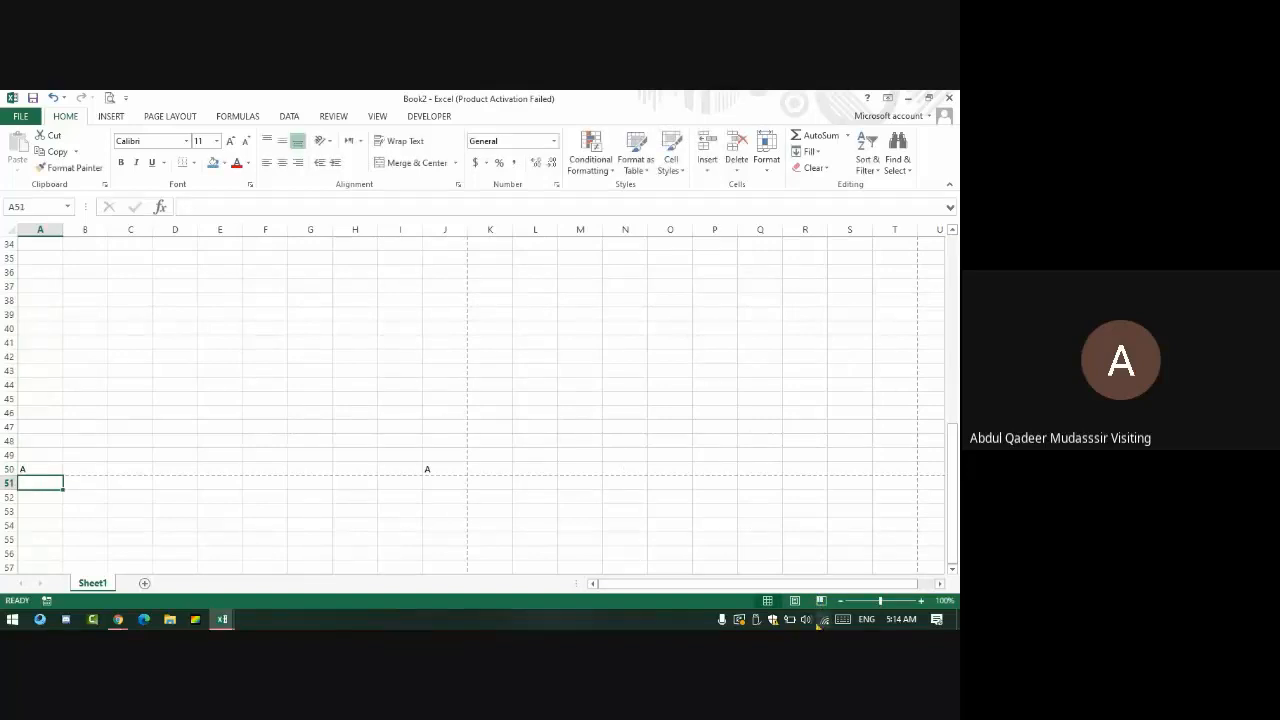
{"action": "left_click", "coordinate": [820, 600]}
{"action": "scroll", "coordinate": [94, 323], "scroll_direction": "up", "scroll_amount": 11}
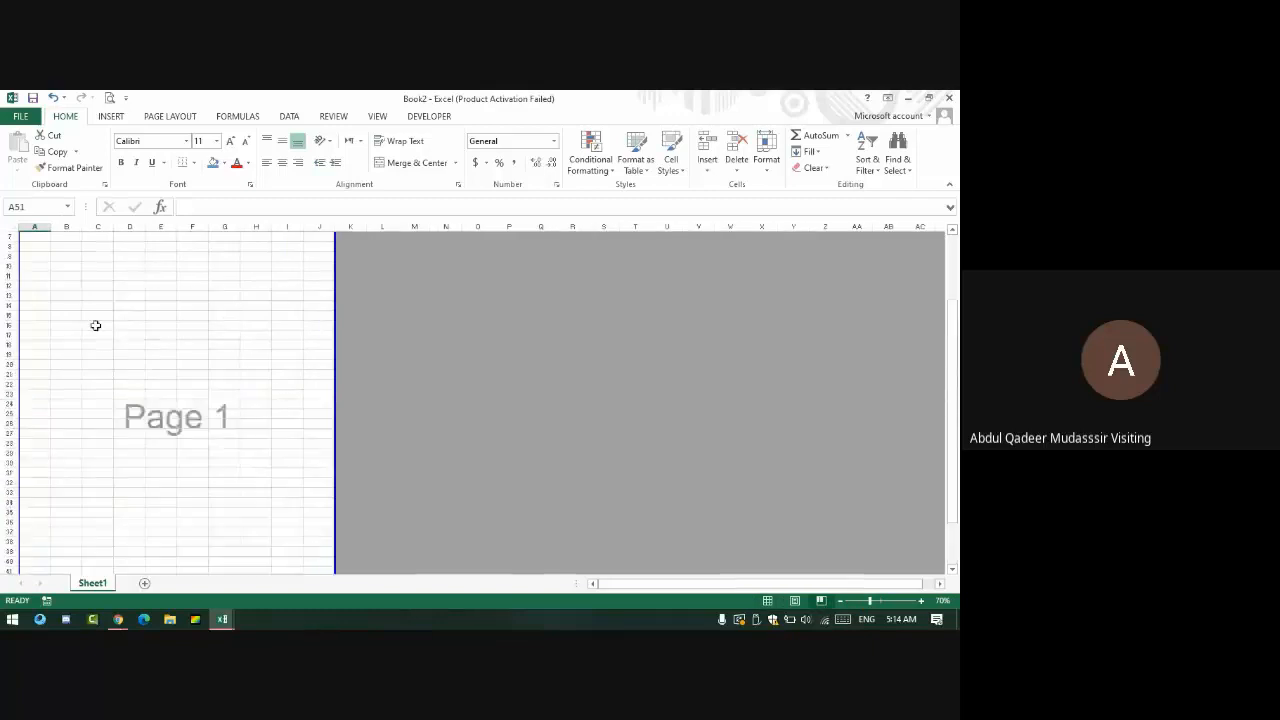
{"action": "scroll", "coordinate": [118, 324], "scroll_direction": "down", "scroll_amount": 5}
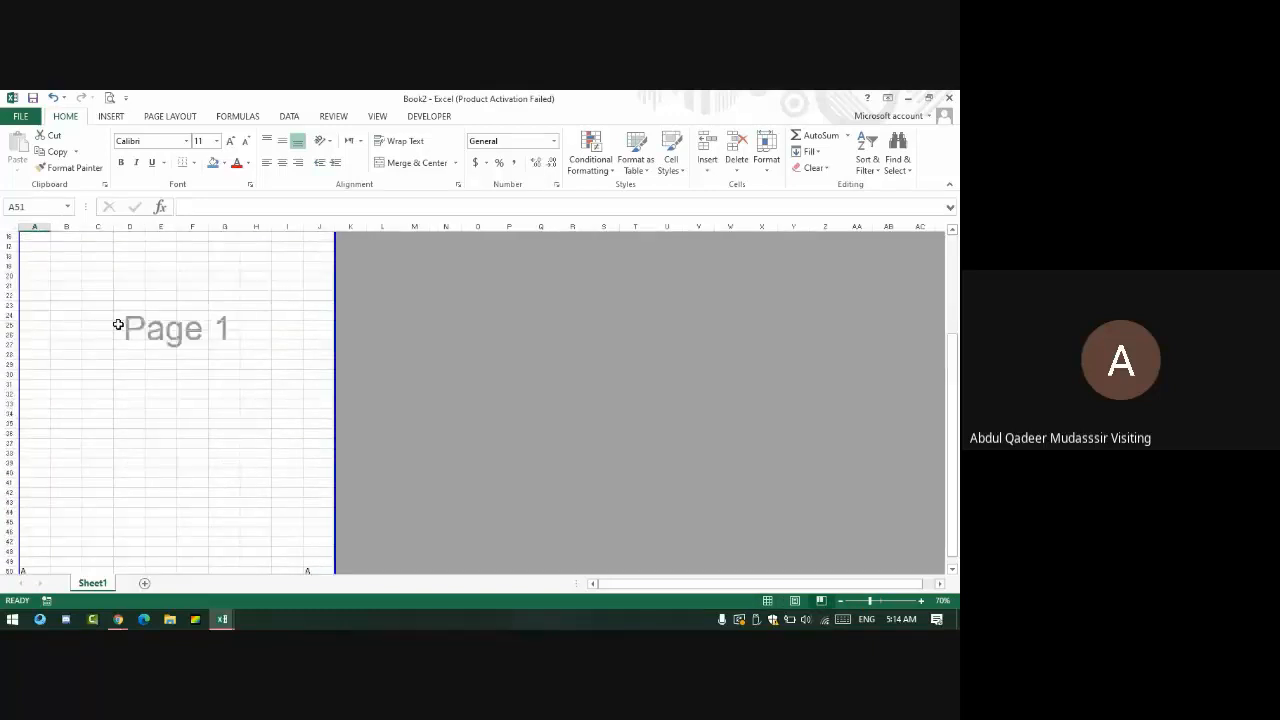
{"action": "scroll", "coordinate": [118, 324], "scroll_direction": "down", "scroll_amount": 5}
{"action": "scroll", "coordinate": [123, 337], "scroll_direction": "up", "scroll_amount": 10}
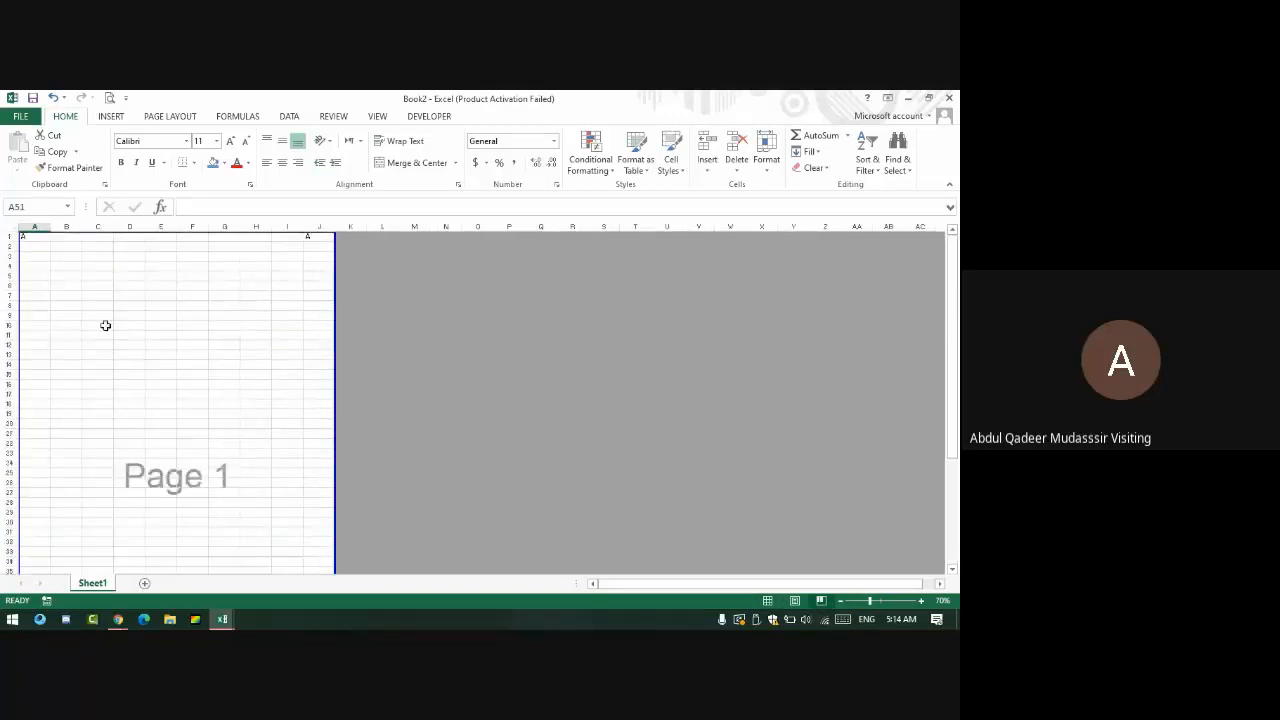
{"action": "left_click_drag", "start_coordinate": [30, 238], "coordinate": [313, 556]}
{"action": "scroll", "coordinate": [186, 480], "scroll_direction": "up", "scroll_amount": 6}
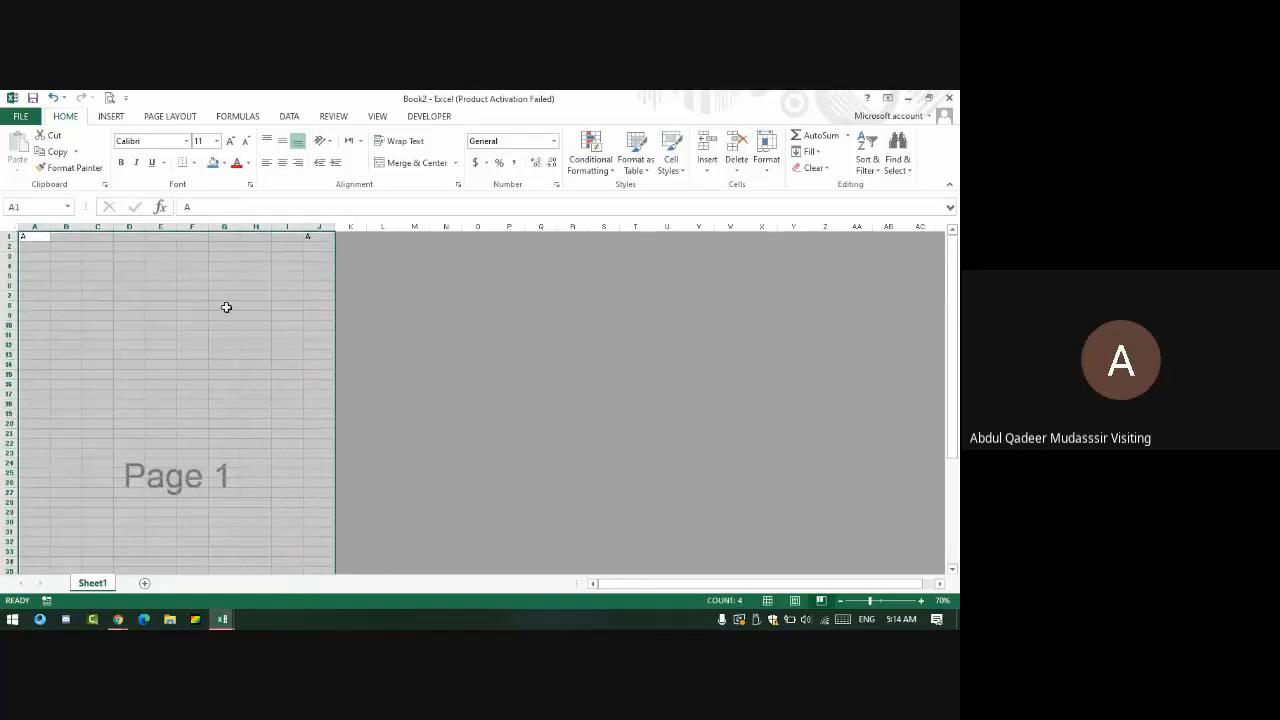
{"action": "scroll", "coordinate": [156, 354], "scroll_direction": "down", "scroll_amount": 7}
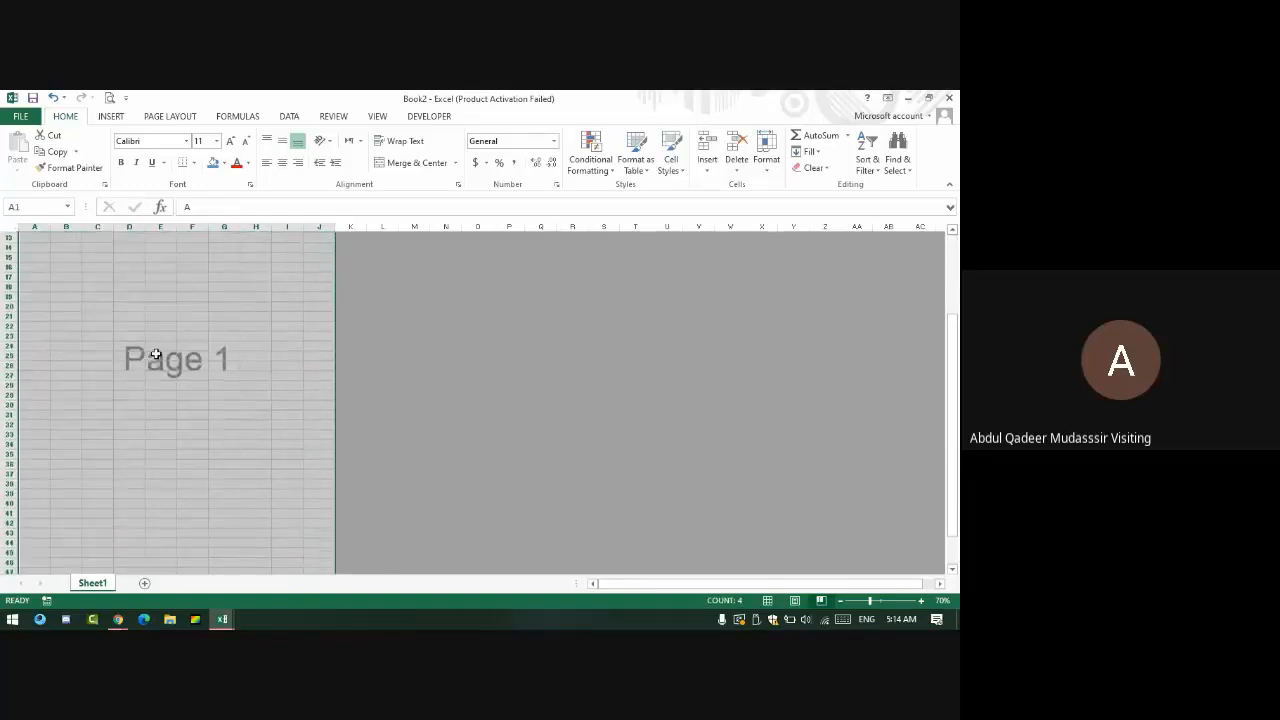
{"action": "scroll", "coordinate": [146, 357], "scroll_direction": "up", "scroll_amount": 6}
{"action": "scroll", "coordinate": [143, 360], "scroll_direction": "down", "scroll_amount": 10}
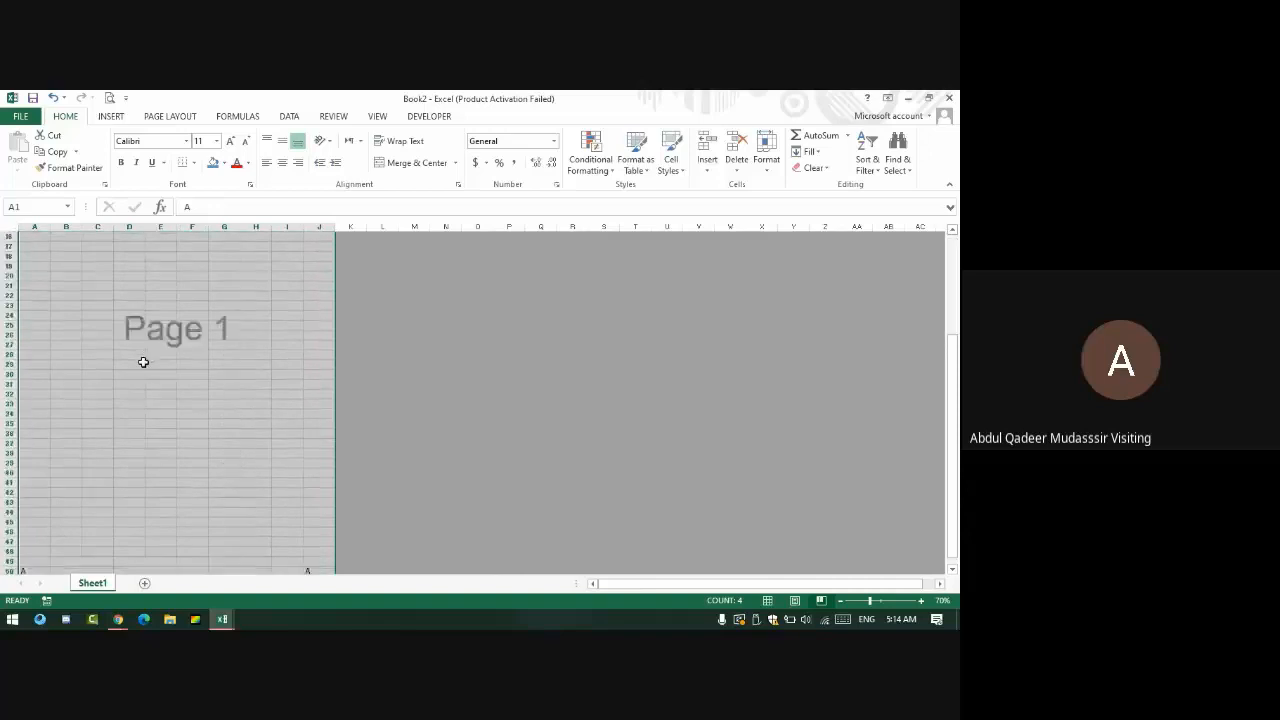
{"action": "scroll", "coordinate": [130, 381], "scroll_direction": "up", "scroll_amount": 5}
{"action": "scroll", "coordinate": [131, 382], "scroll_direction": "up", "scroll_amount": 6}
{"action": "left_click", "coordinate": [540, 286]}
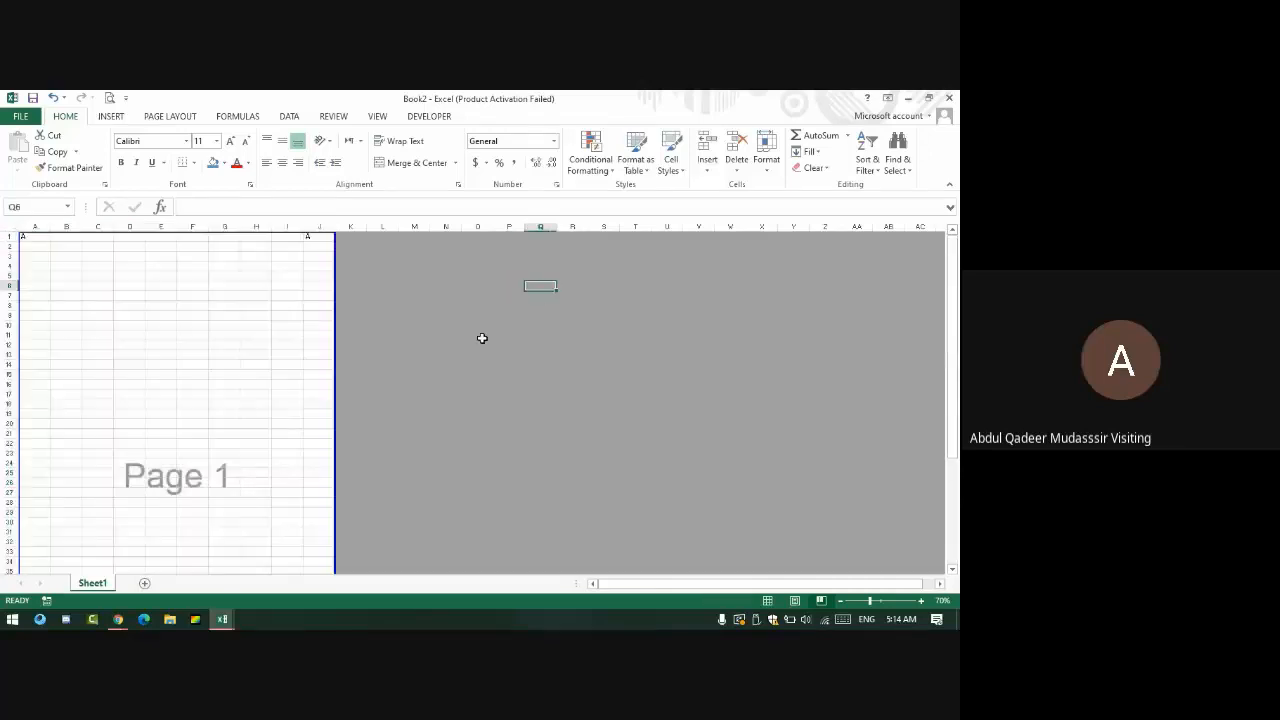
- Return to Normal view and mark cells A51 and J51 with B
{"action": "left_click", "coordinate": [781, 600]}
{"action": "scroll", "coordinate": [386, 408], "scroll_direction": "down", "scroll_amount": 11}
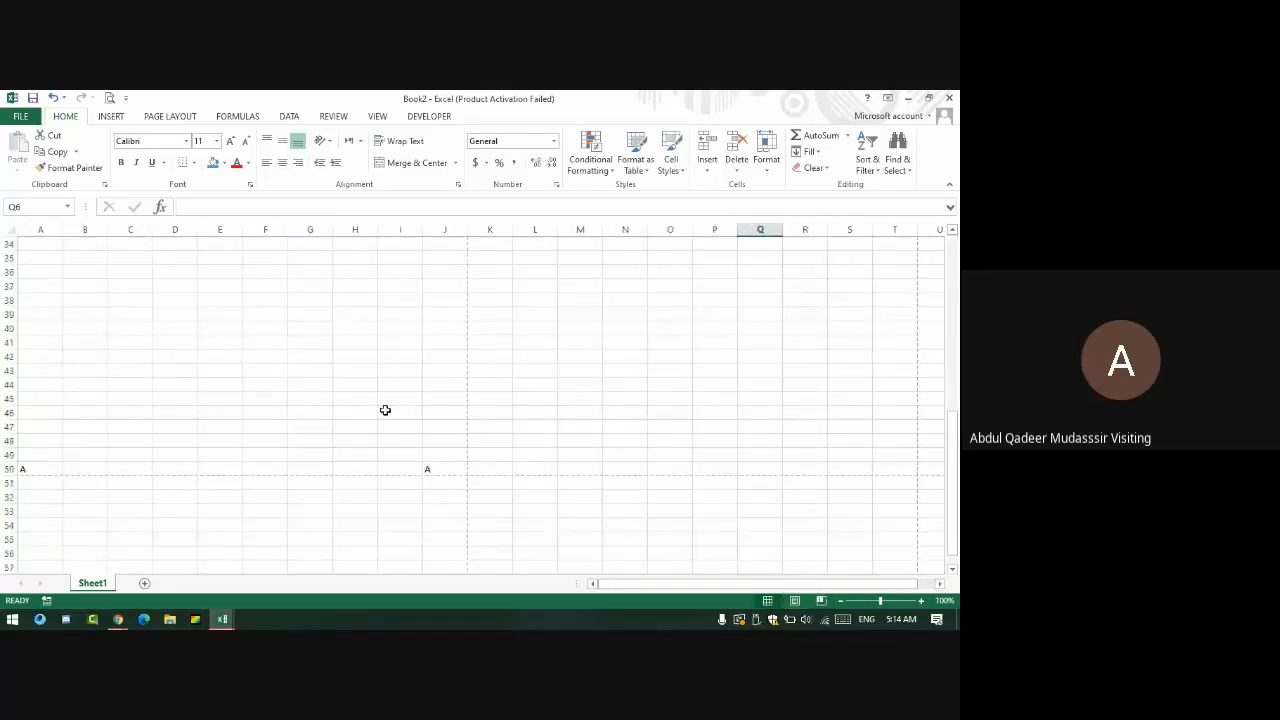
{"action": "scroll", "coordinate": [385, 410], "scroll_direction": "down", "scroll_amount": 3}
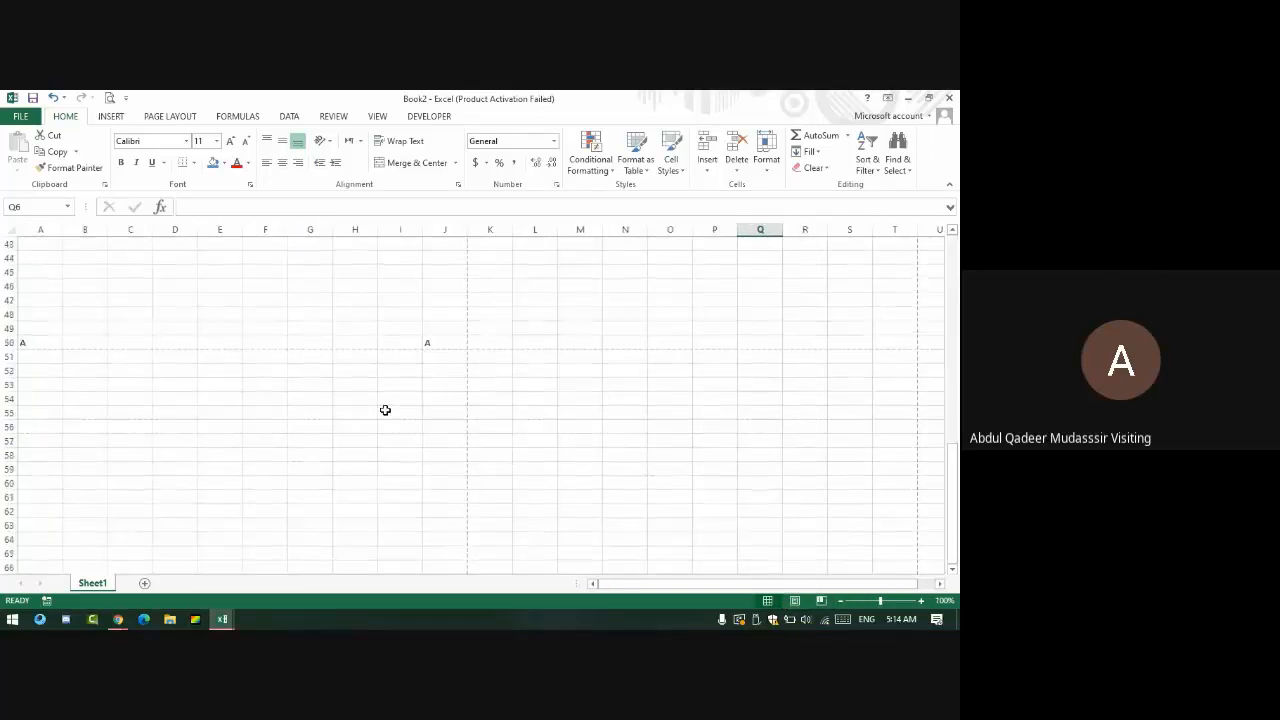
{"action": "left_click", "coordinate": [48, 355]}
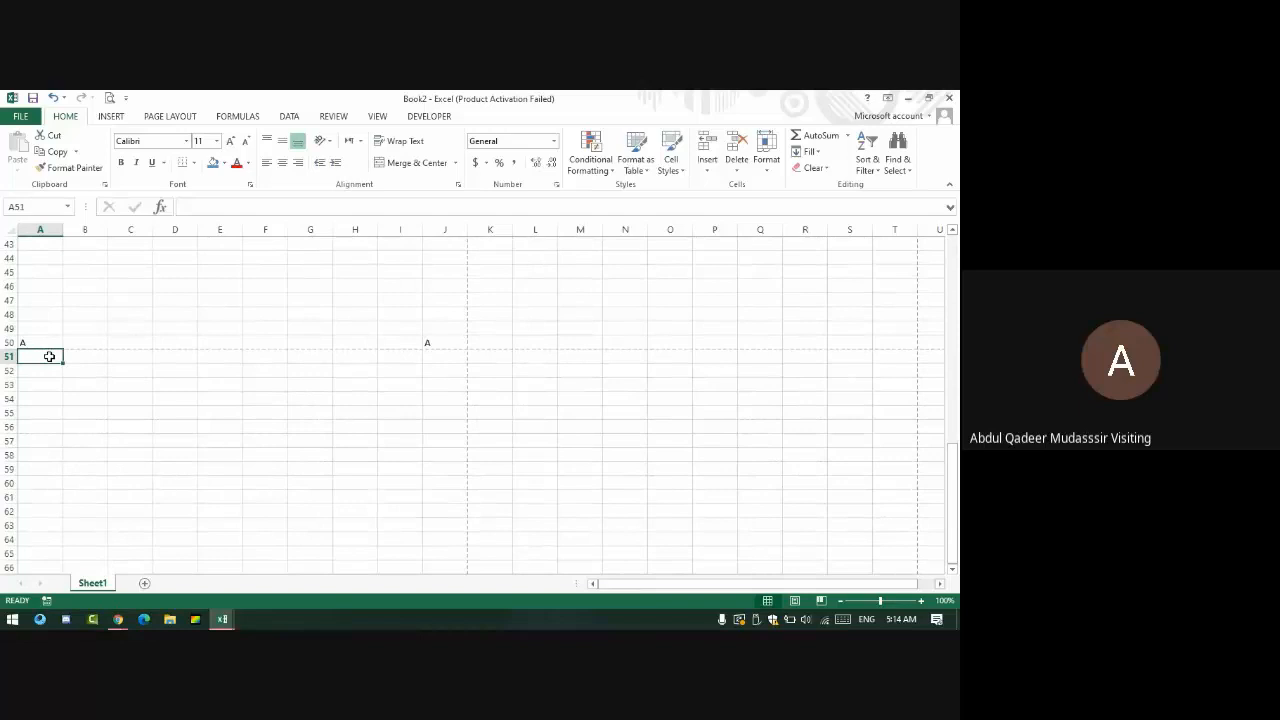
{"action": "type", "text": "B"}
{"action": "left_click", "coordinate": [430, 347]}
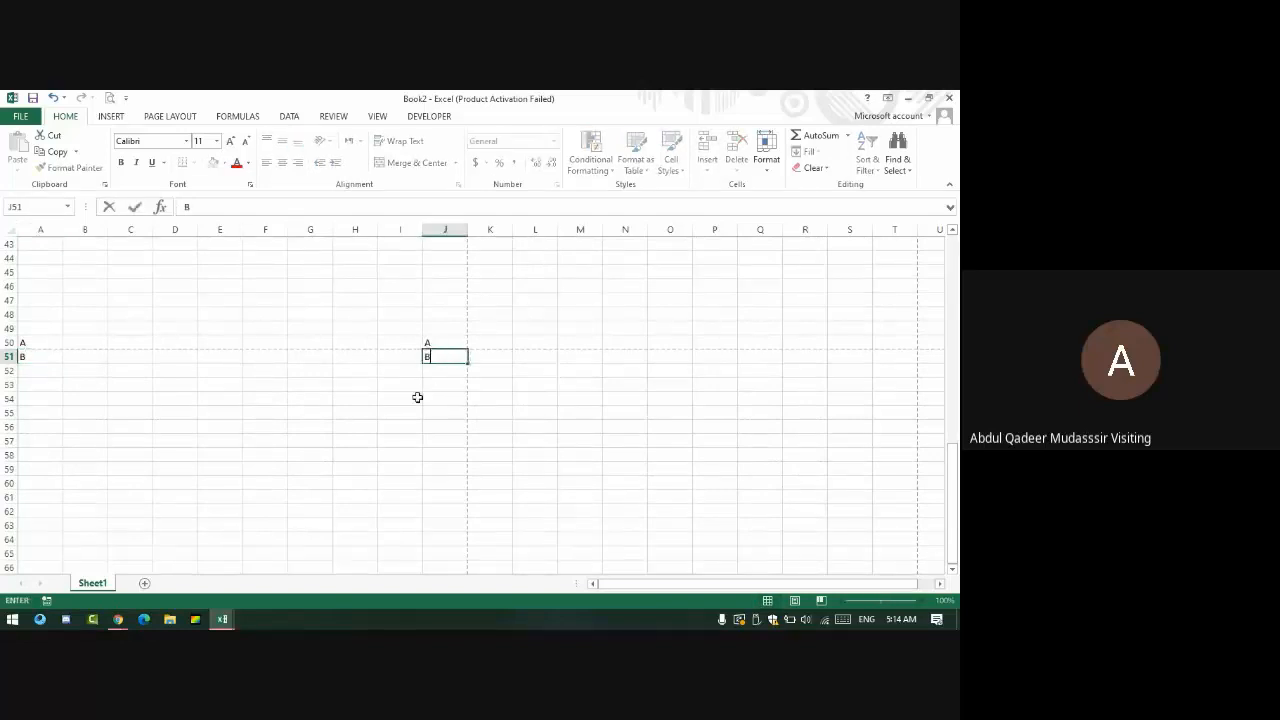
- Type B in J100 and A100, then check Page 2 in Page Break Preview
{"action": "scroll", "coordinate": [395, 411], "scroll_direction": "down", "scroll_amount": 12}
{"action": "scroll", "coordinate": [400, 390], "scroll_direction": "down", "scroll_amount": 5}
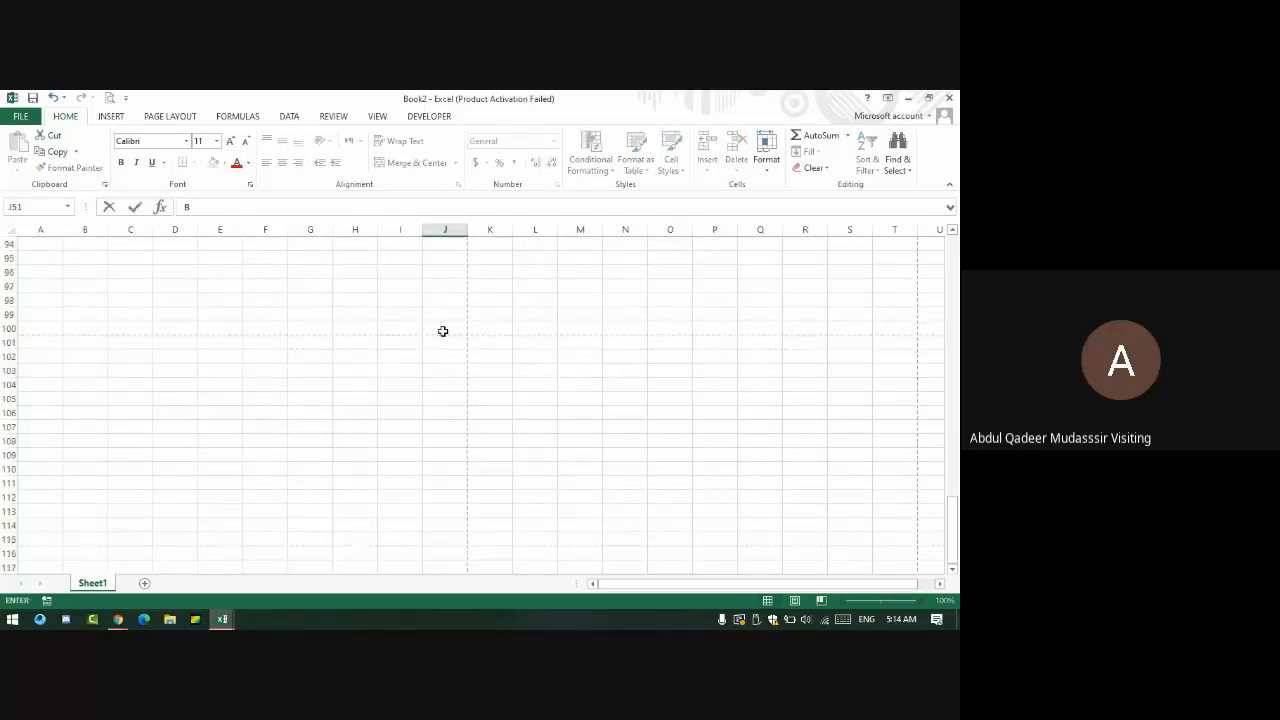
{"action": "left_click", "coordinate": [443, 331]}
{"action": "type", "text": "B"}
{"action": "left_click", "coordinate": [42, 332]}
{"action": "type", "text": "B"}
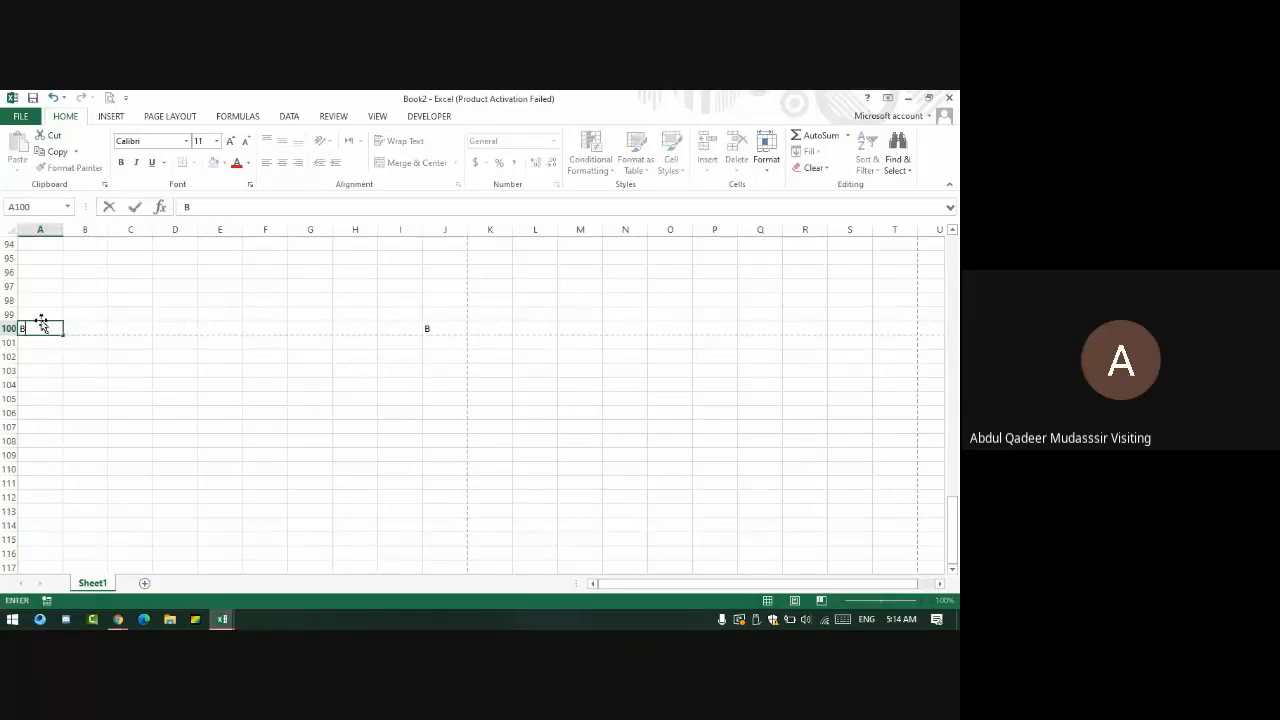
{"action": "left_click", "coordinate": [40, 313]}
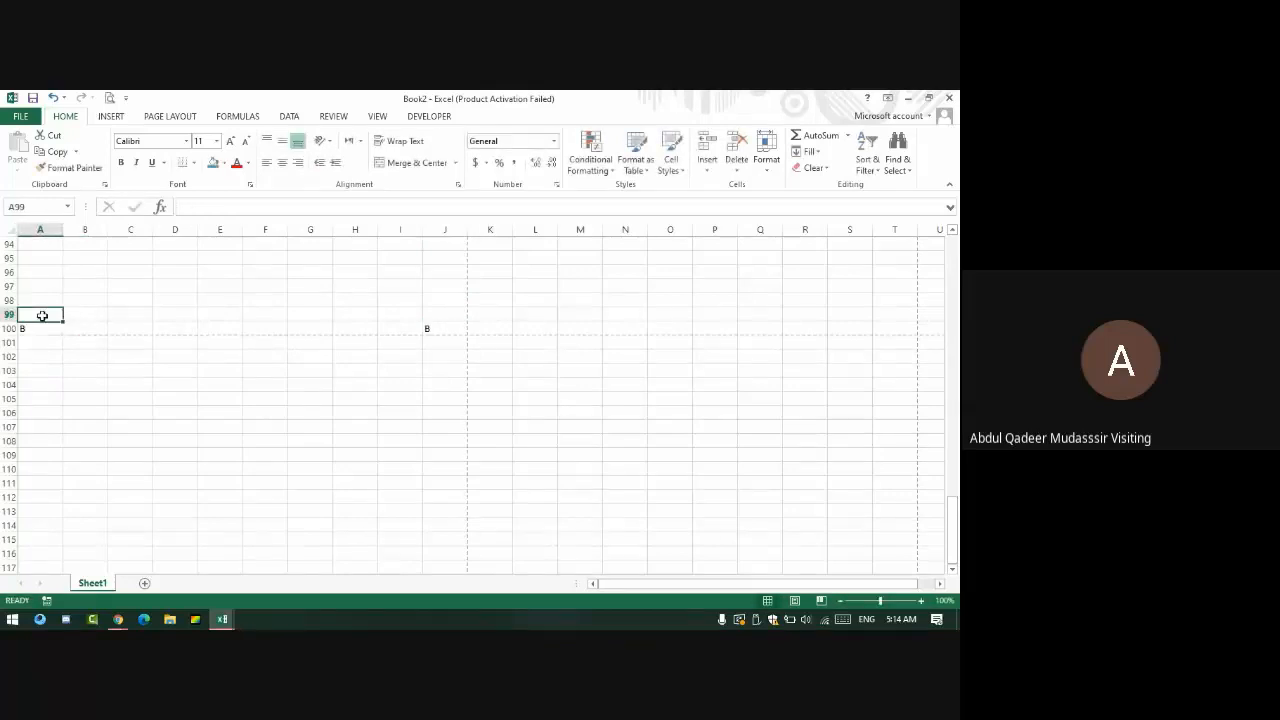
{"action": "left_click", "coordinate": [820, 600]}
- Scroll through the page-break preview, then return Book2 to Normal view
{"action": "scroll", "coordinate": [263, 403], "scroll_direction": "up", "scroll_amount": 19}
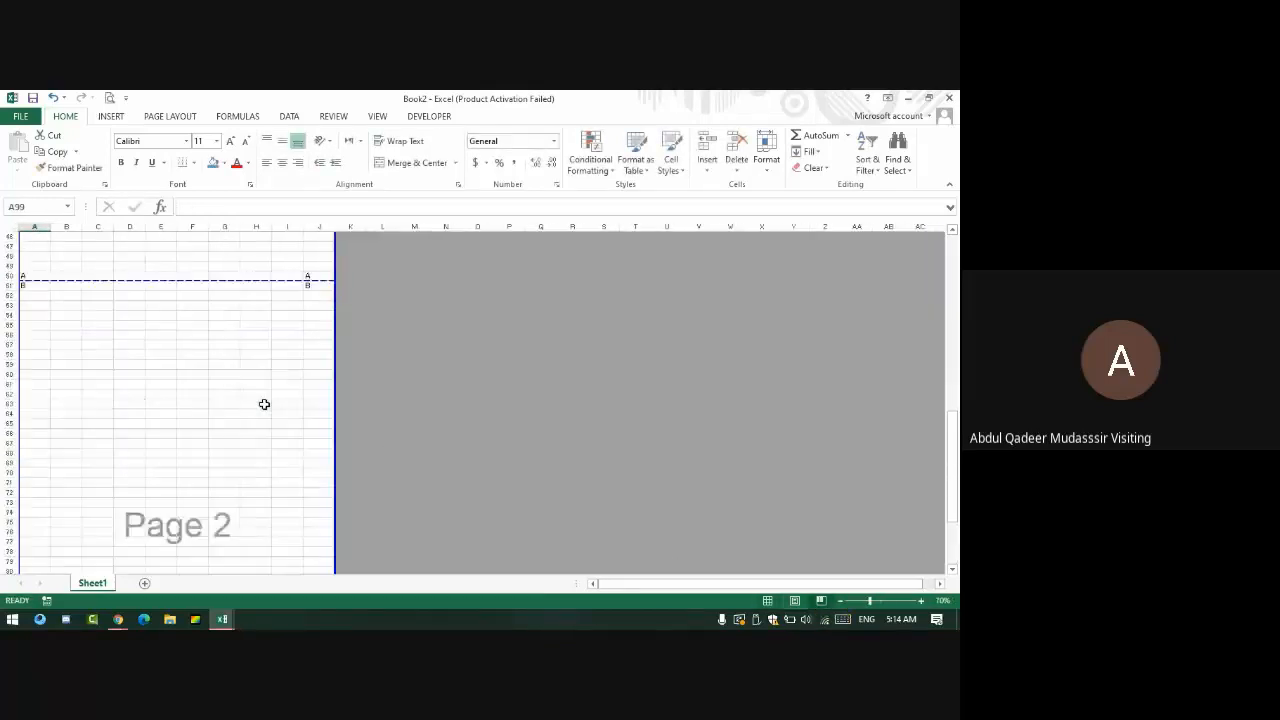
{"action": "scroll", "coordinate": [260, 423], "scroll_direction": "down", "scroll_amount": 15}
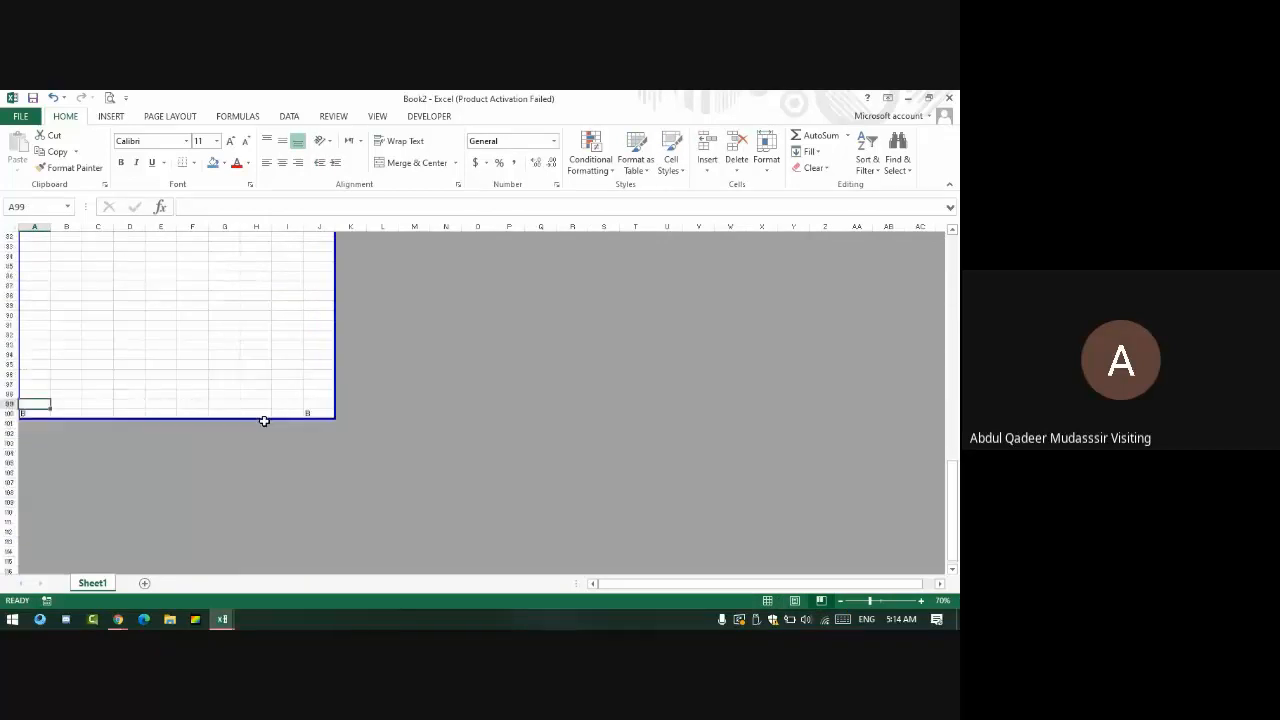
{"action": "scroll", "coordinate": [262, 421], "scroll_direction": "up", "scroll_amount": 11}
{"action": "scroll", "coordinate": [255, 412], "scroll_direction": "up", "scroll_amount": 16}
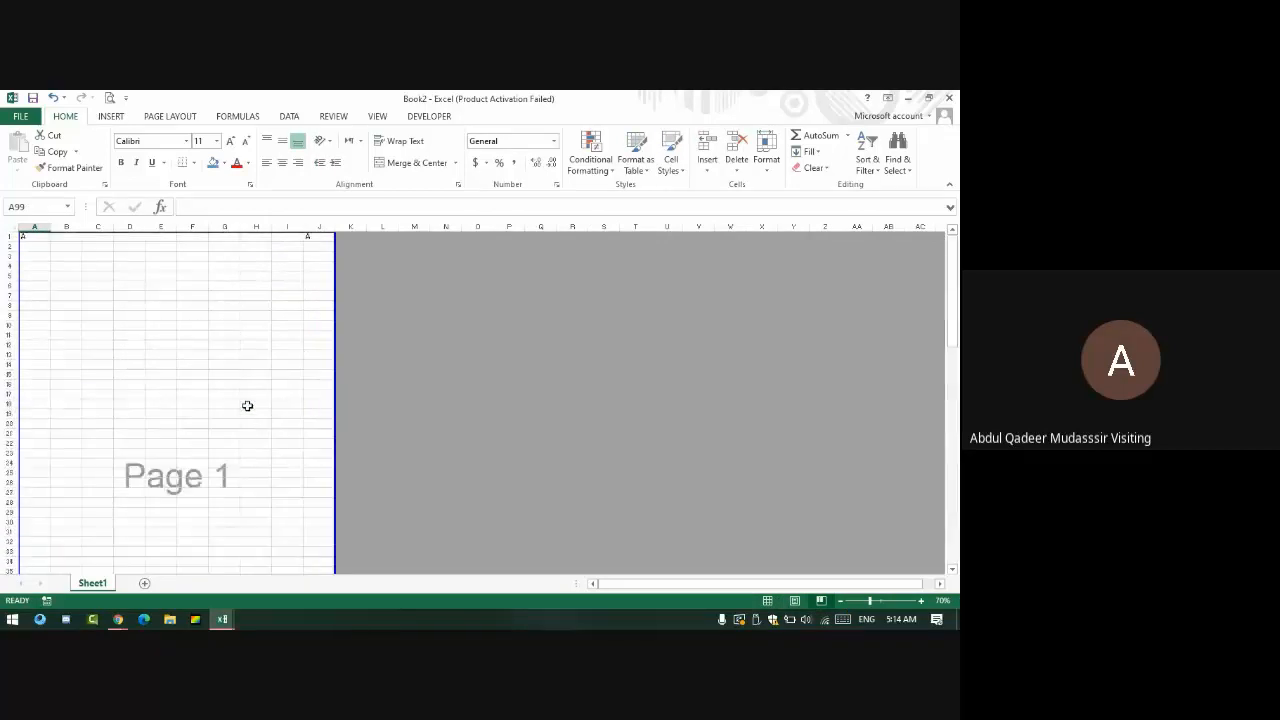
{"action": "scroll", "coordinate": [246, 403], "scroll_direction": "down", "scroll_amount": 20}
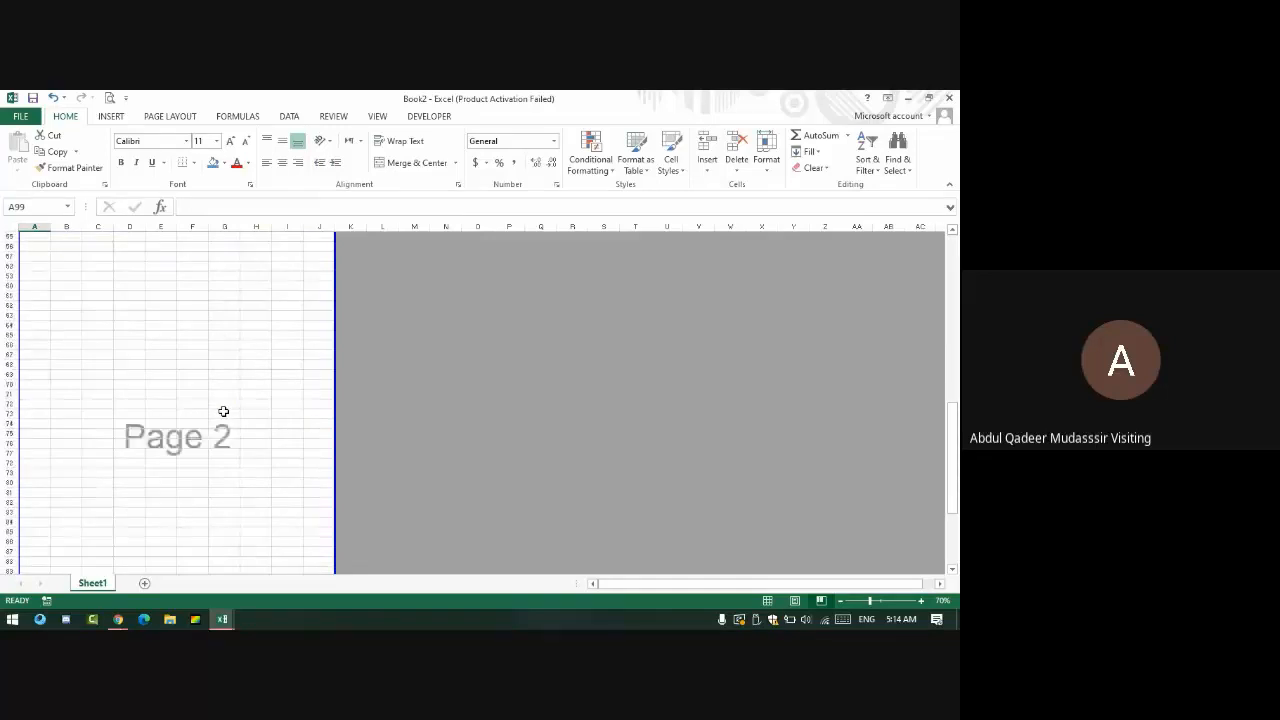
{"action": "scroll", "coordinate": [223, 411], "scroll_direction": "down", "scroll_amount": 8}
{"action": "scroll", "coordinate": [223, 400], "scroll_direction": "up", "scroll_amount": 4}
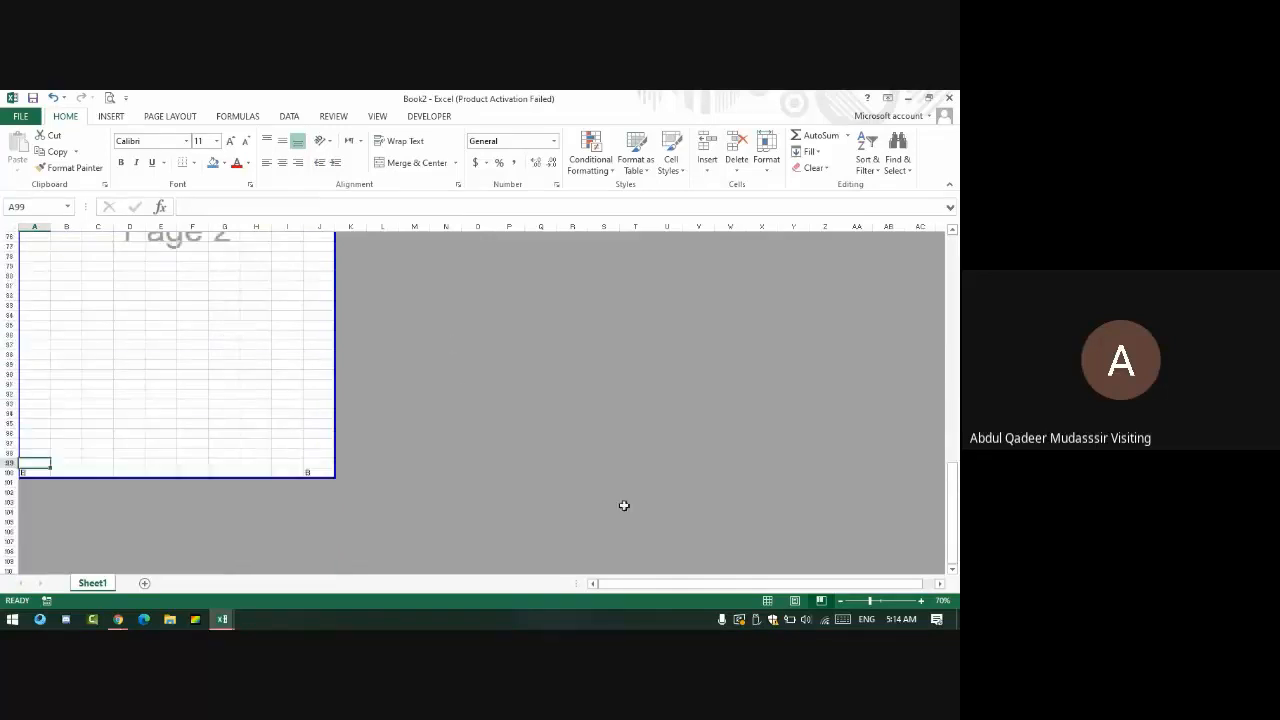
{"action": "left_click", "coordinate": [768, 600]}
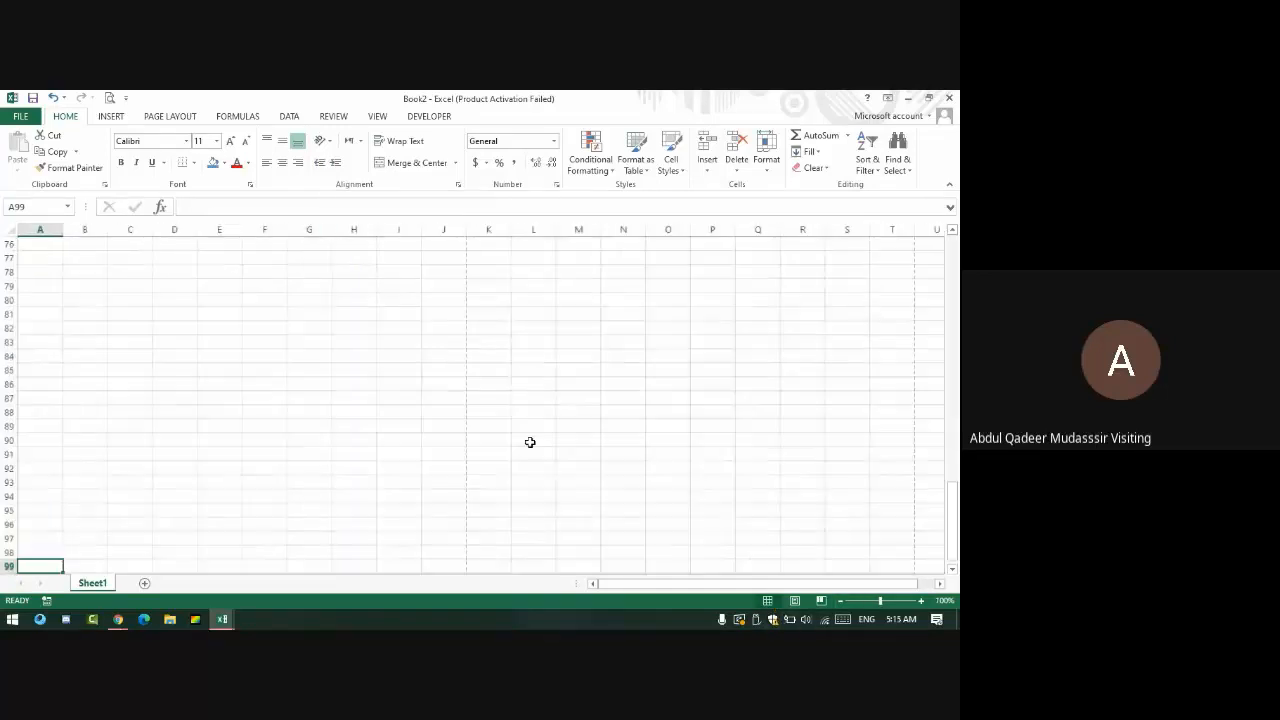
- Show the Page Layout ribbon options and list the open Excel windows from the taskbar
{"action": "left_click", "coordinate": [115, 122]}
{"action": "left_click", "coordinate": [162, 117]}
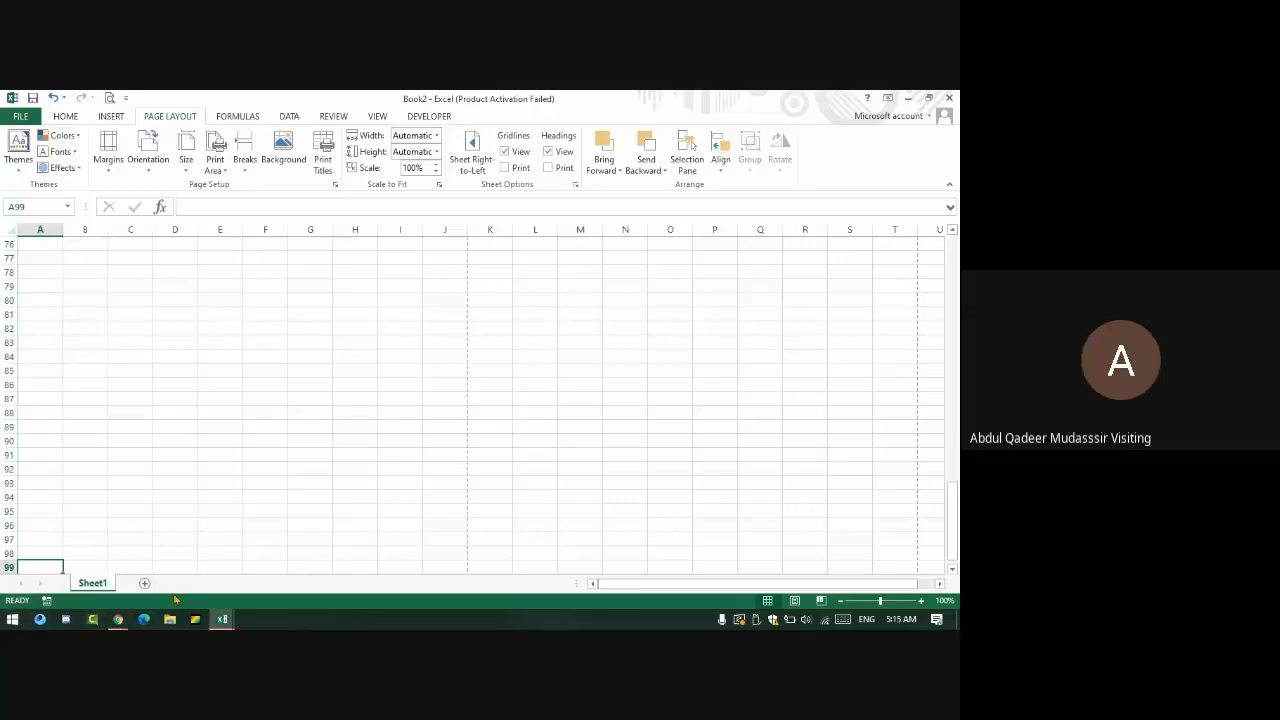
{"action": "left_click", "coordinate": [222, 619]}
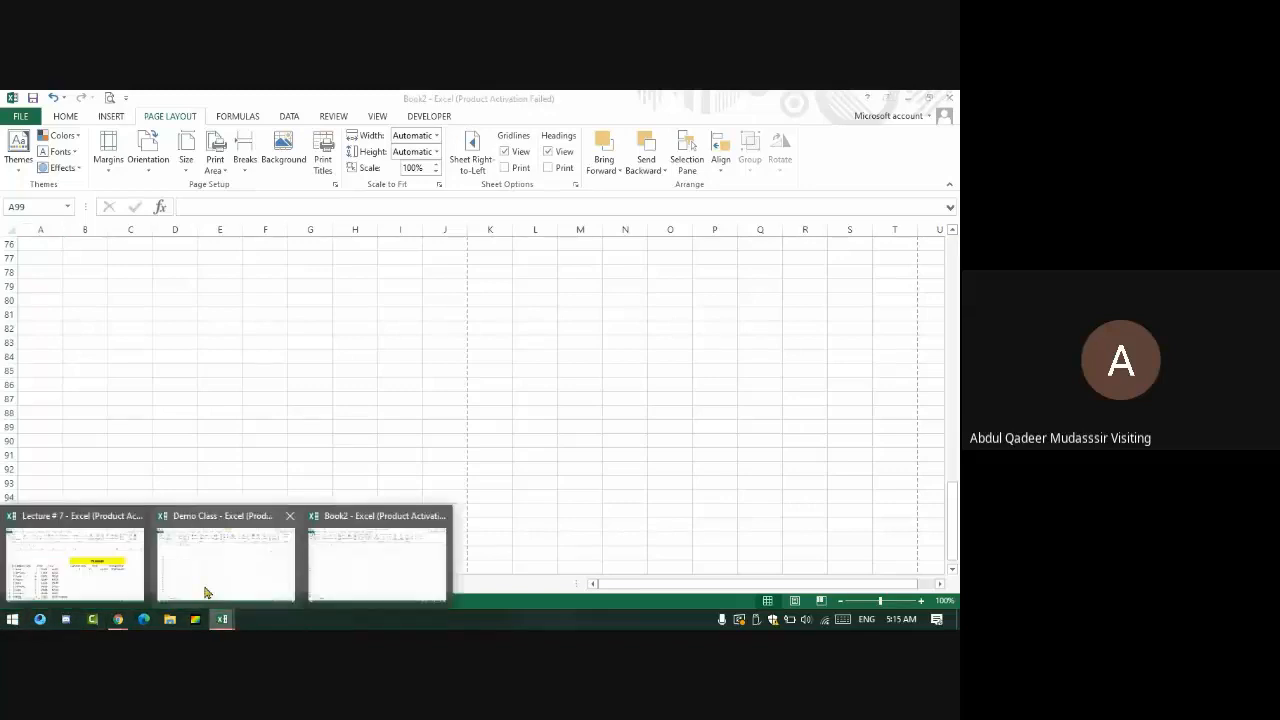
- Bring up the Lecture # 7 workbook, go to Sheet2, and zoom out to 71%
{"action": "left_click", "coordinate": [14, 554]}
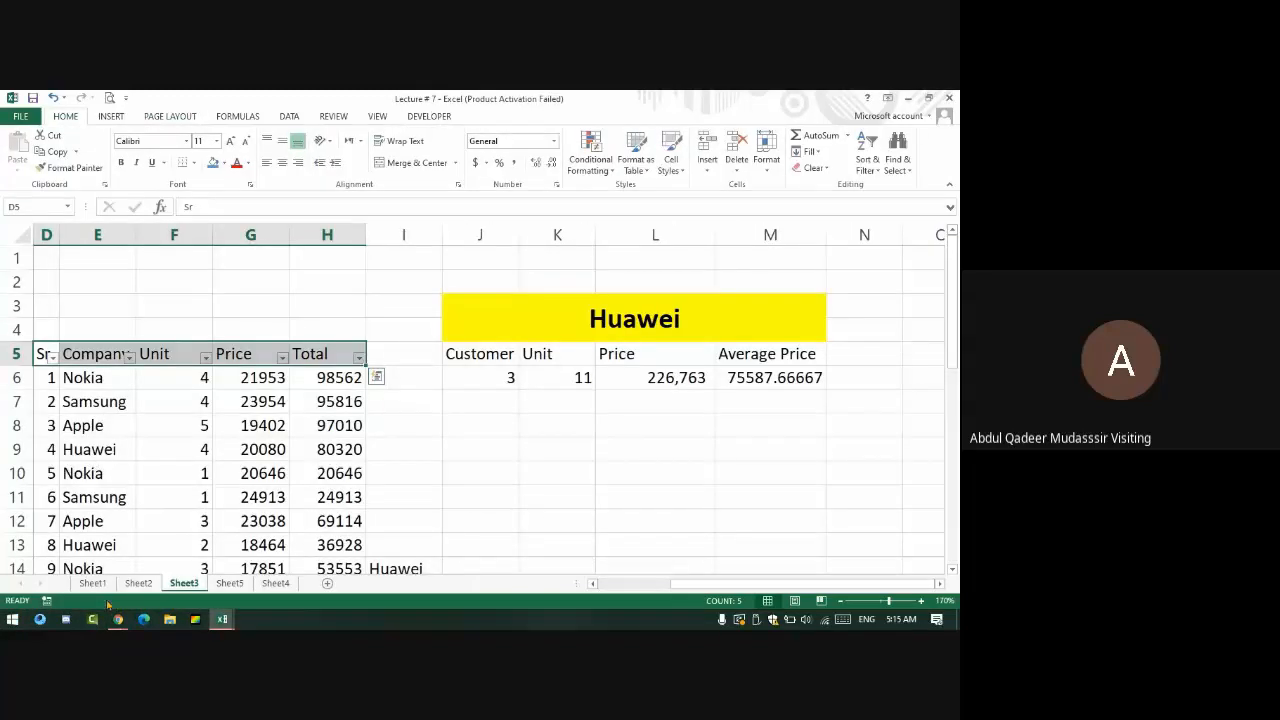
{"action": "left_click", "coordinate": [92, 583]}
{"action": "left_click", "coordinate": [139, 583]}
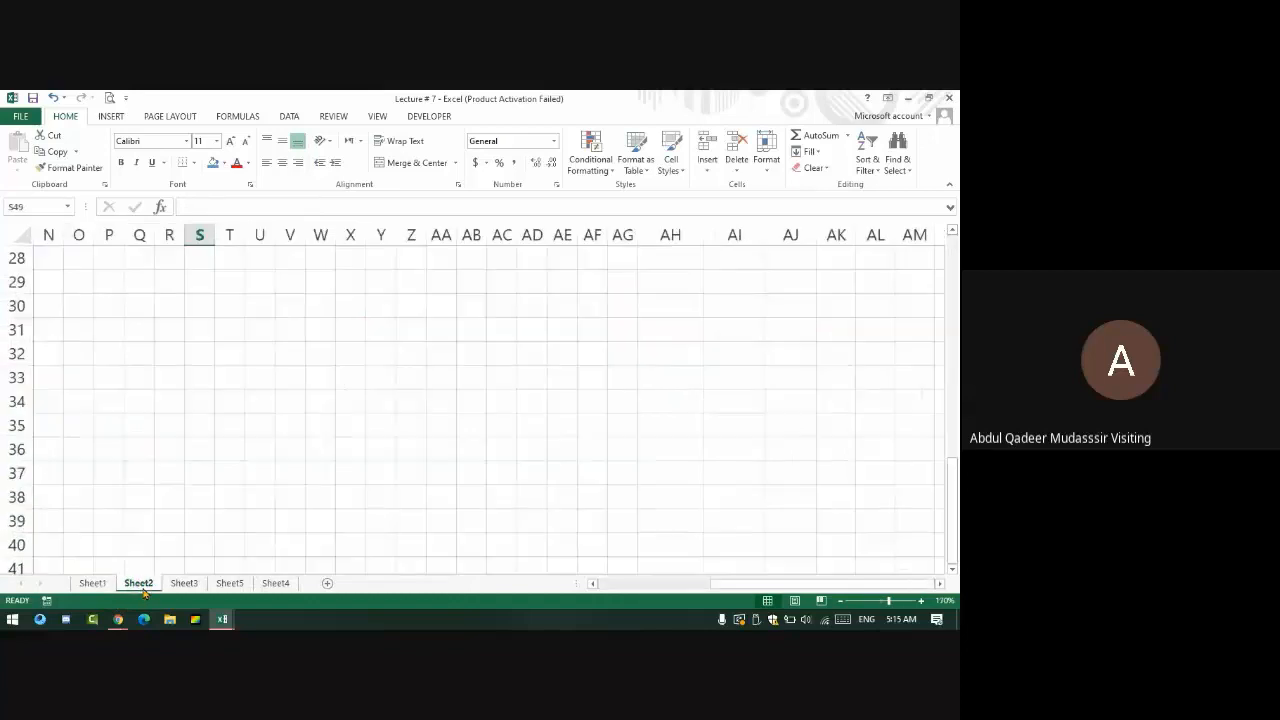
{"action": "scroll", "coordinate": [275, 410], "scroll_direction": "up", "scroll_amount": 9}
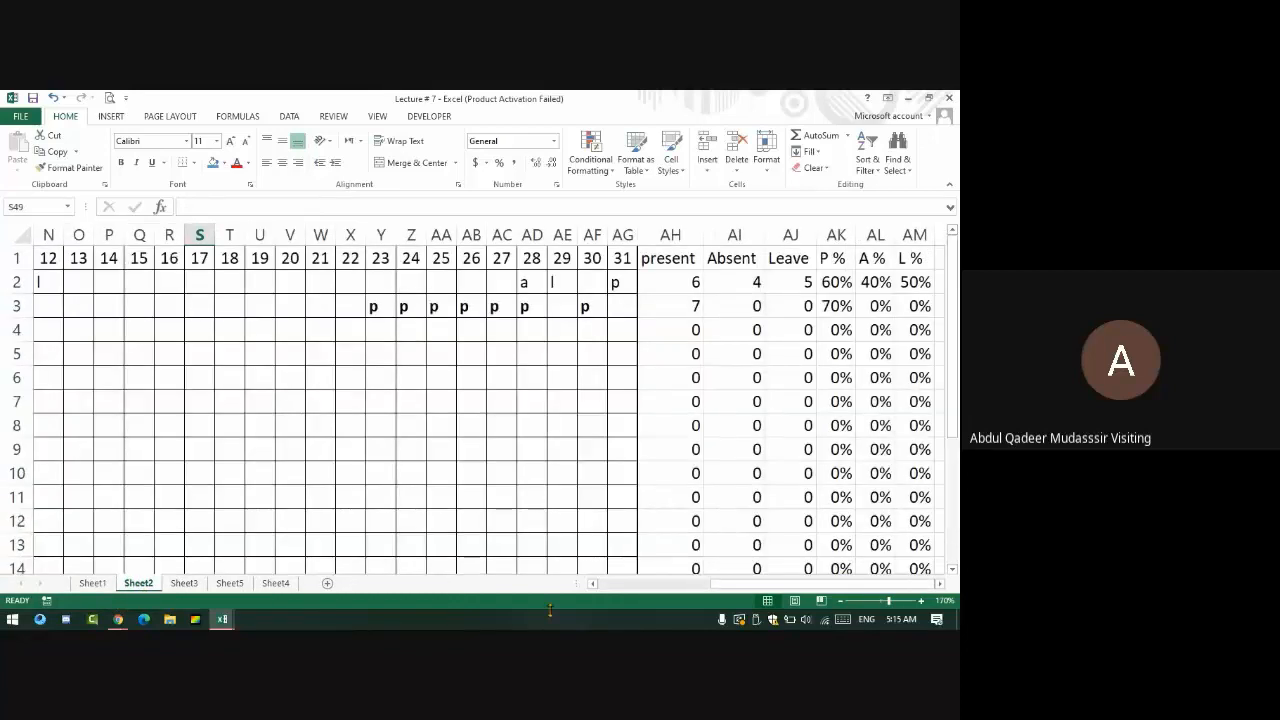
{"action": "left_click_drag", "start_coordinate": [767, 585], "coordinate": [595, 606]}
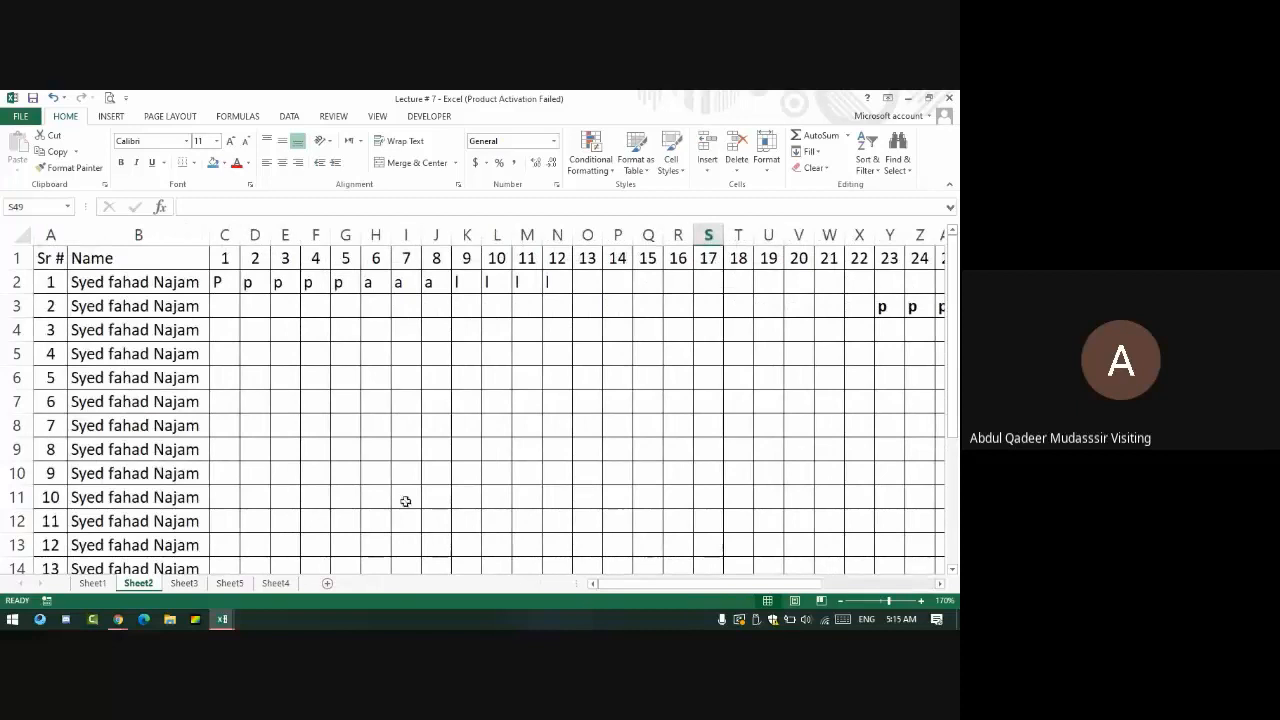
{"action": "left_click", "coordinate": [871, 601]}
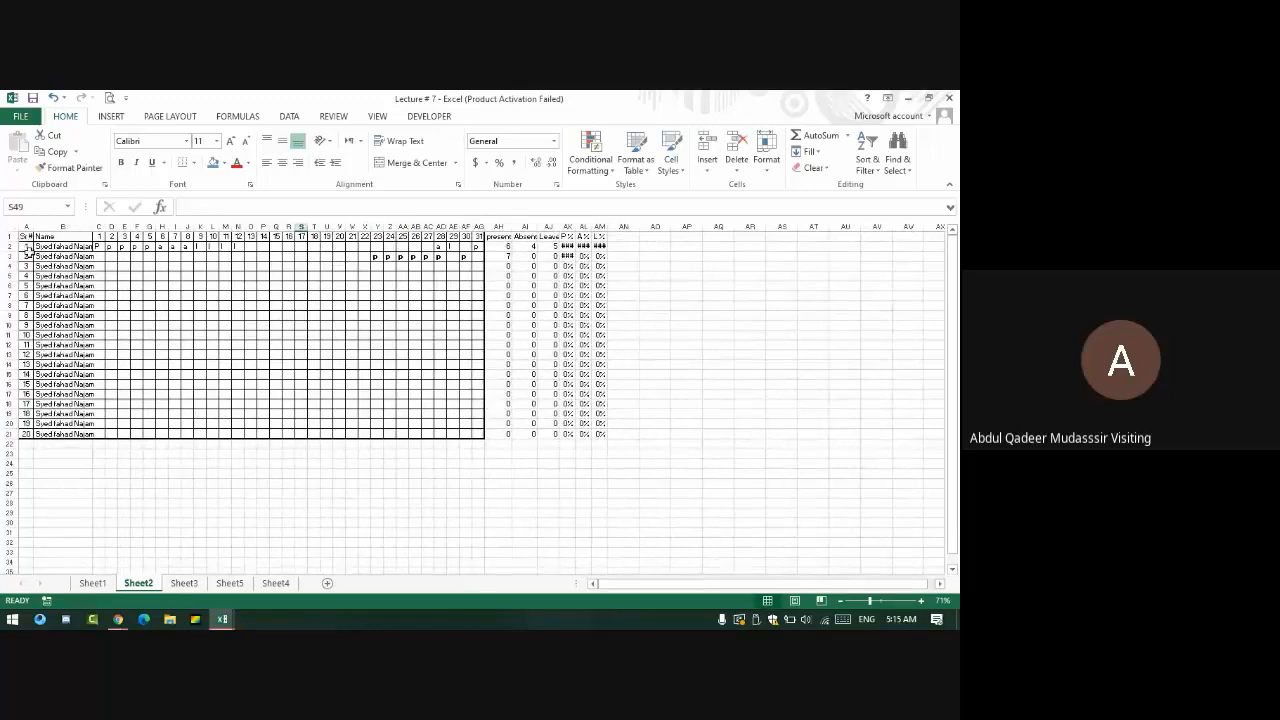
- Extend the Sr # series from 19 and 20, and fill the last student name down column B
{"action": "left_click_drag", "start_coordinate": [24, 424], "coordinate": [45, 452]}
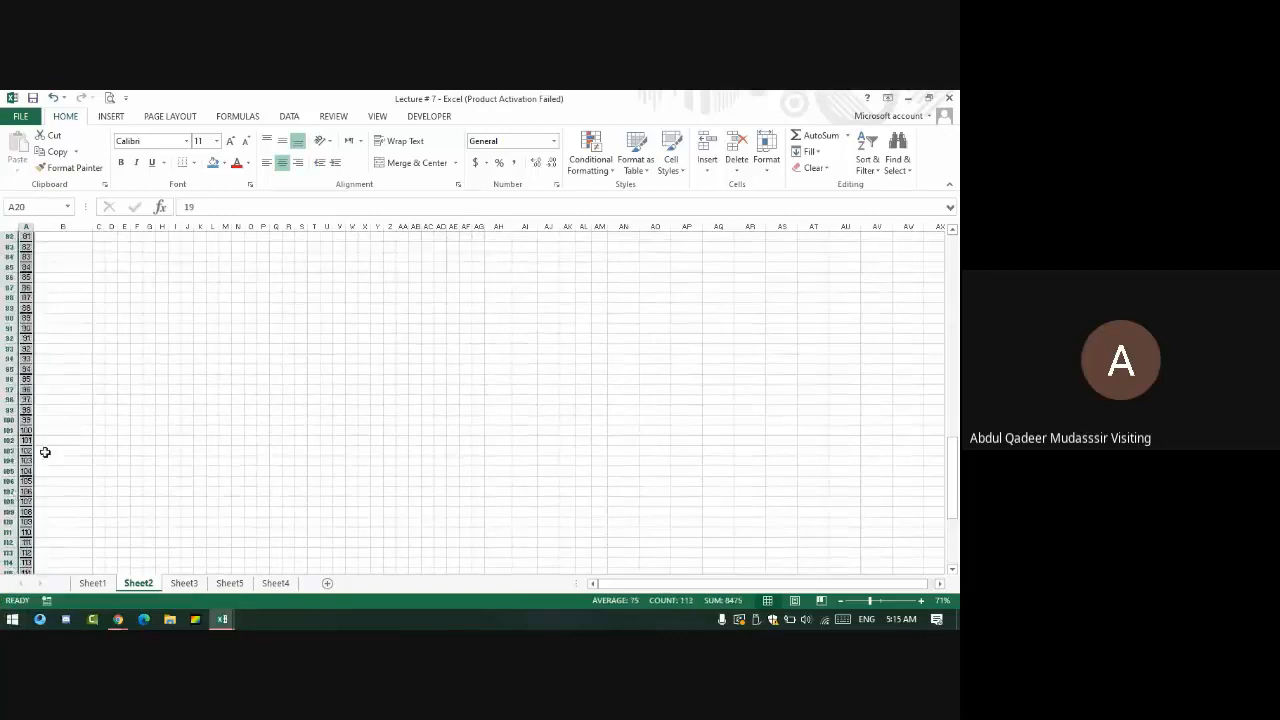
{"action": "scroll", "coordinate": [45, 452], "scroll_direction": "up", "scroll_amount": 18}
{"action": "scroll", "coordinate": [50, 439], "scroll_direction": "down", "scroll_amount": 20}
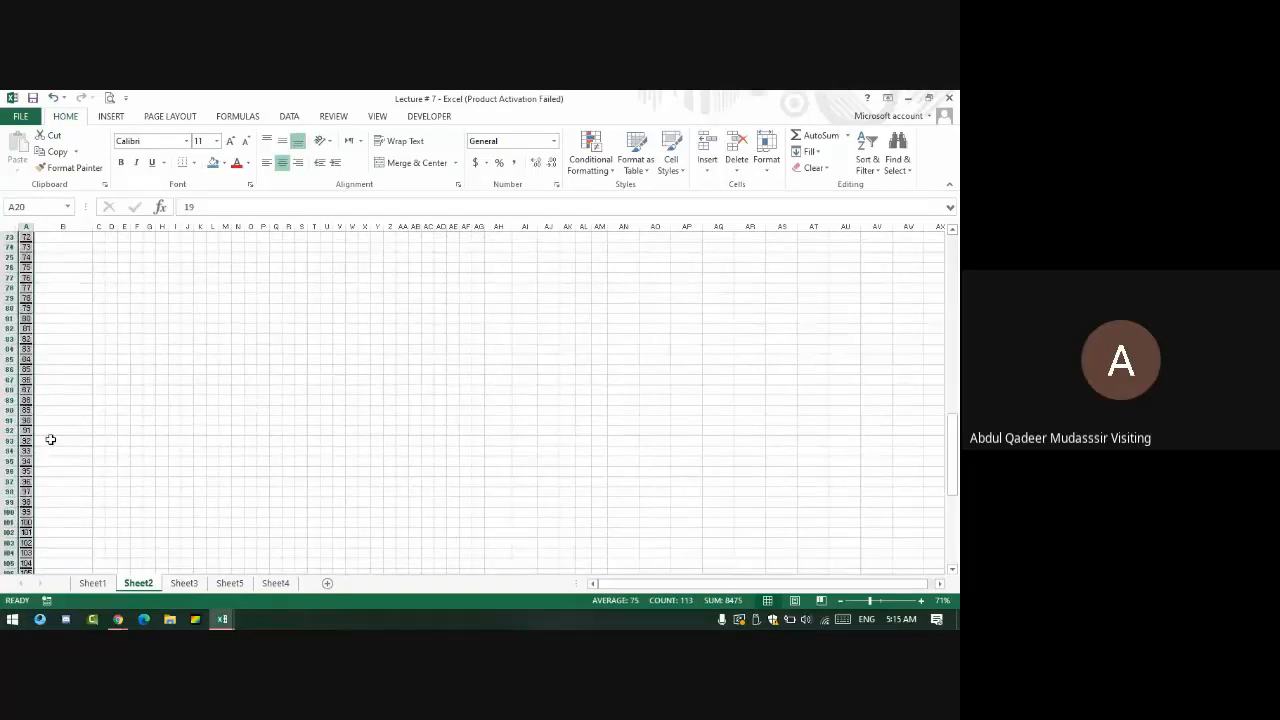
{"action": "scroll", "coordinate": [50, 439], "scroll_direction": "up", "scroll_amount": 20}
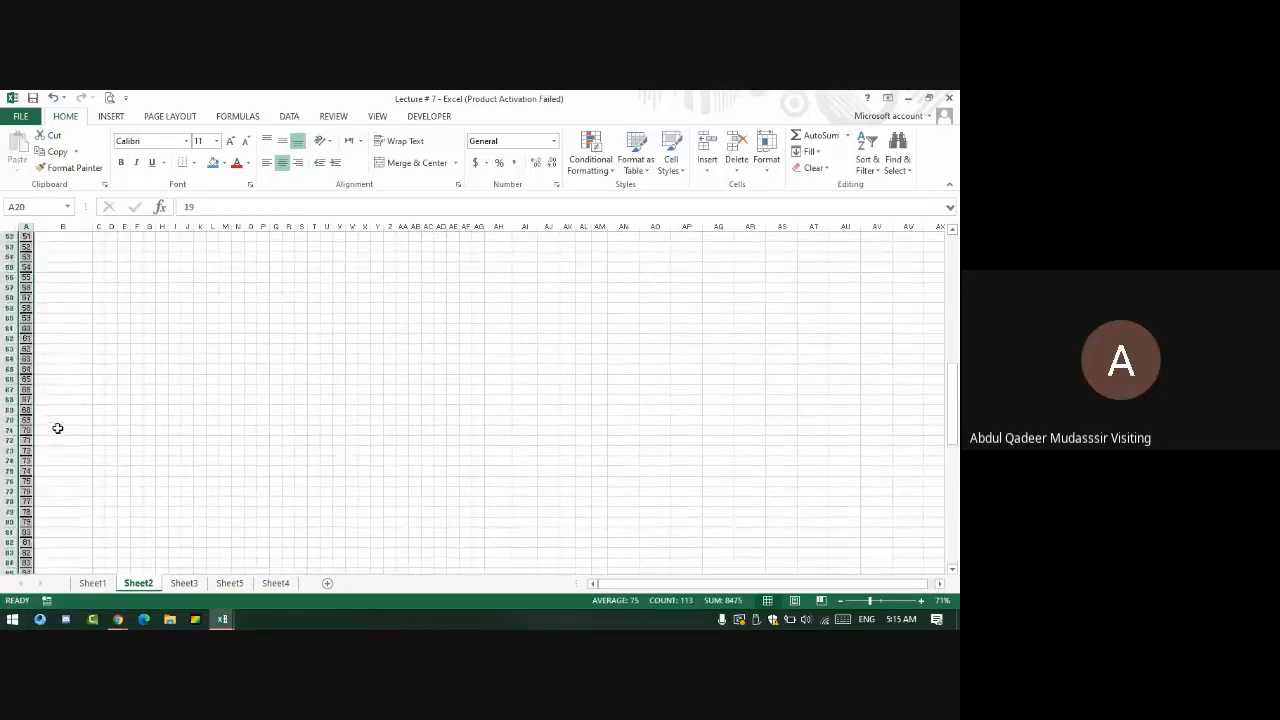
{"action": "left_click", "coordinate": [88, 433]}
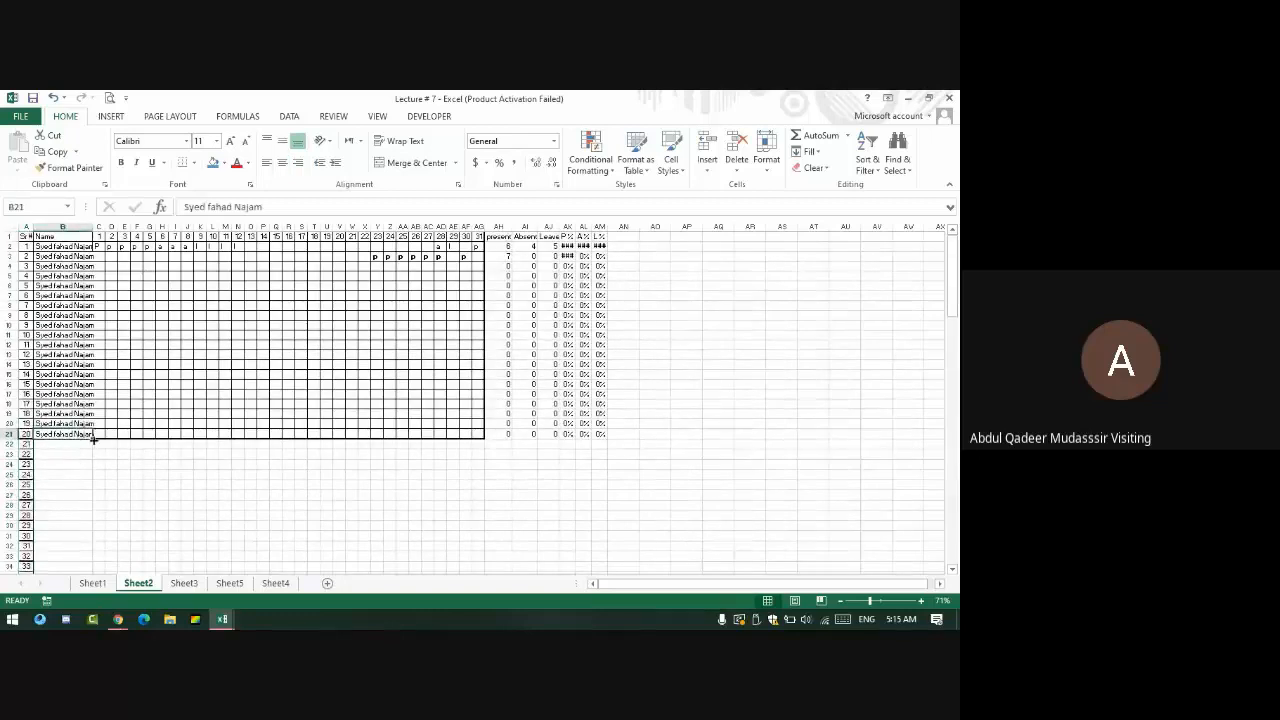
{"action": "double_click", "coordinate": [96, 440]}
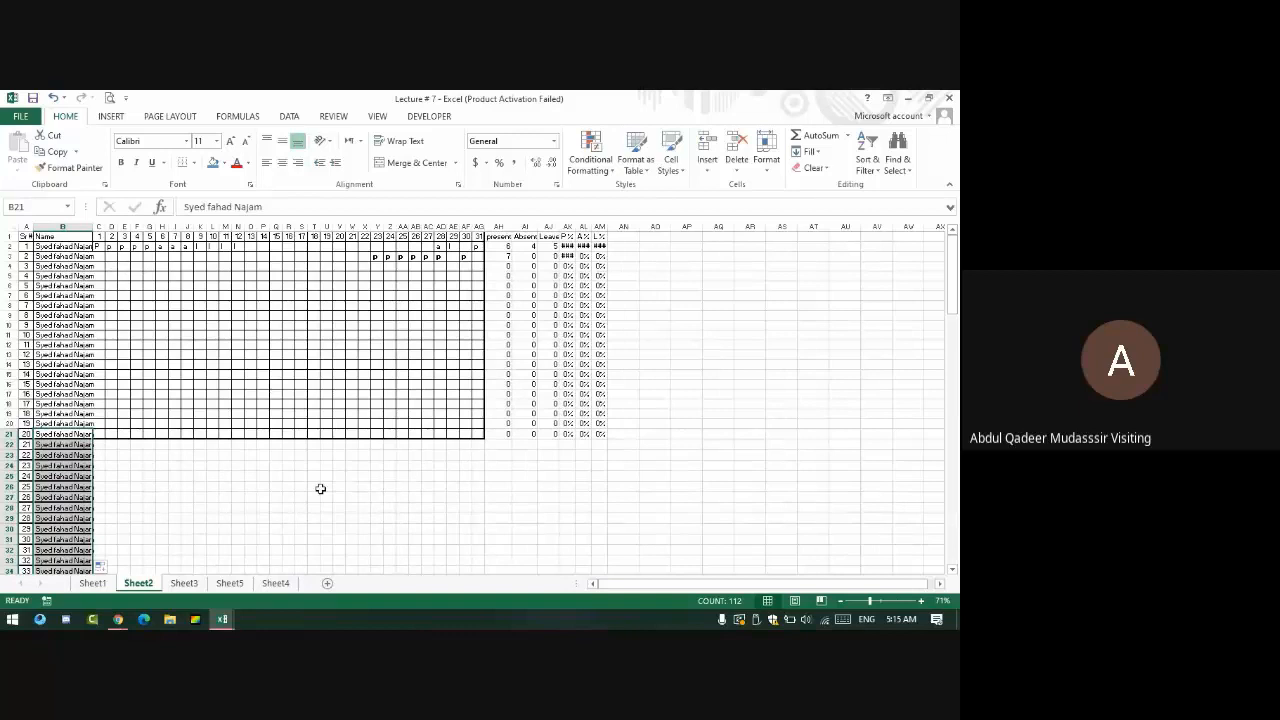
- Select the top serial numbers and names, then admit the guest on the video call
{"action": "left_click_drag", "start_coordinate": [20, 236], "coordinate": [75, 330]}
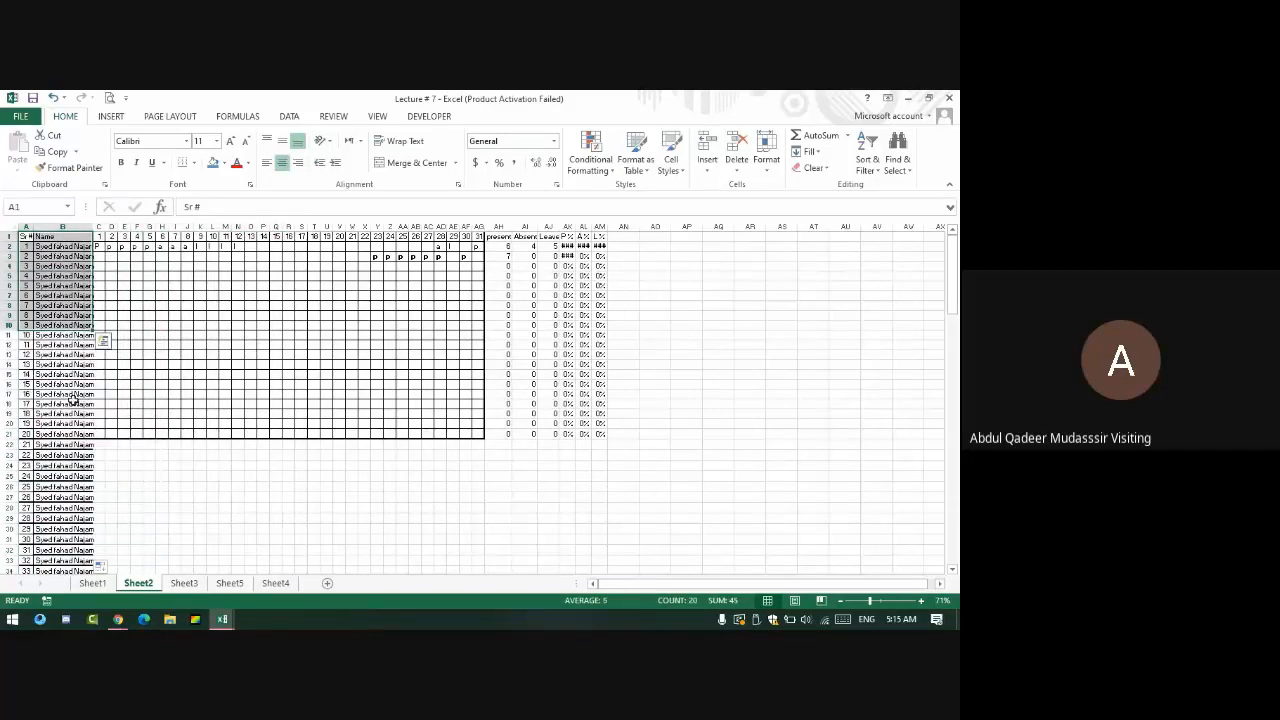
{"action": "key", "text": "alt+Tab"}
{"action": "key", "text": "alt+Tab"}
{"action": "key", "text": "alt+Tab"}
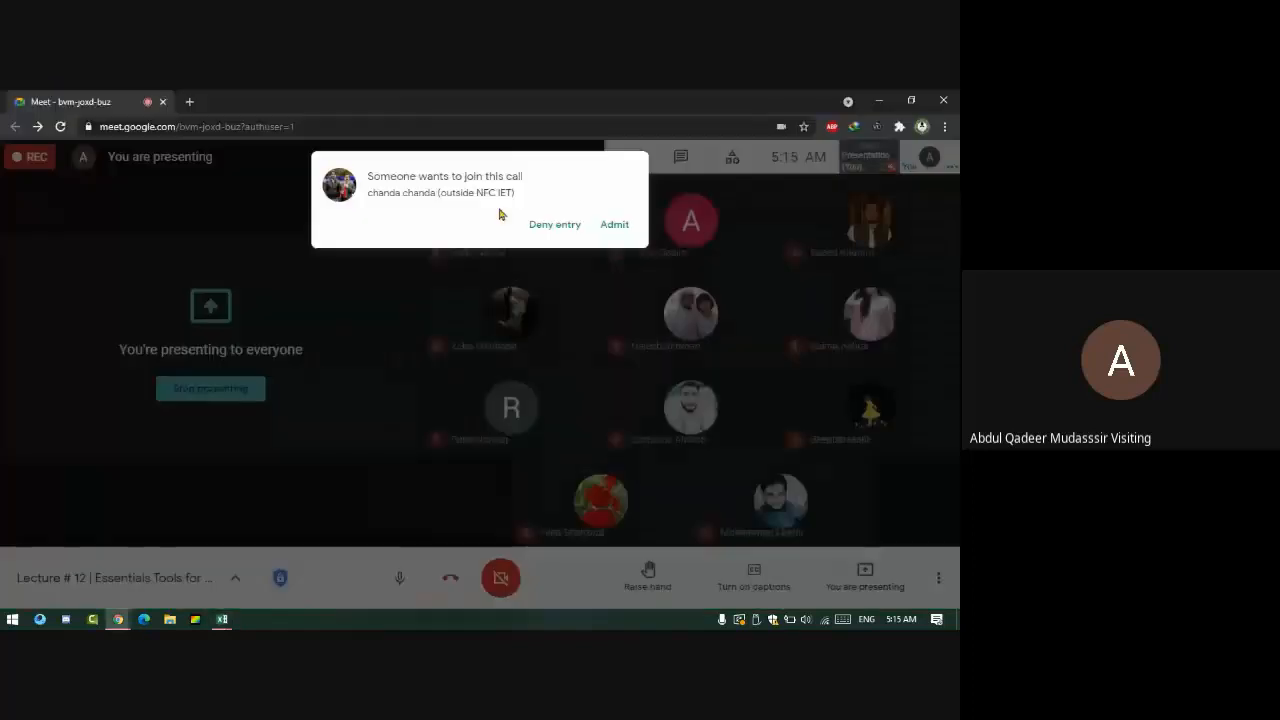
{"action": "left_click", "coordinate": [617, 218]}
{"action": "key", "text": "alt+Tab"}
{"action": "key", "text": "alt+Tab"}
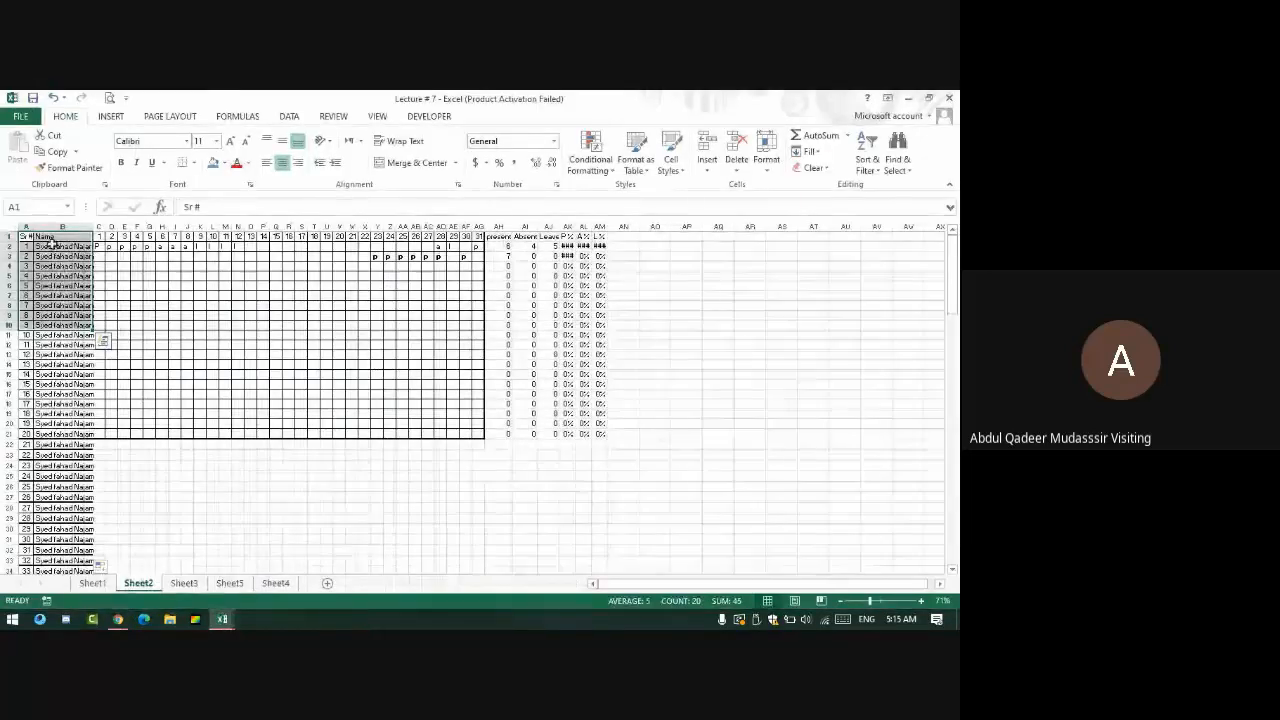
- Select the table from A1 down to the last row and across to AM, and apply All Borders
{"action": "left_click", "coordinate": [27, 238]}
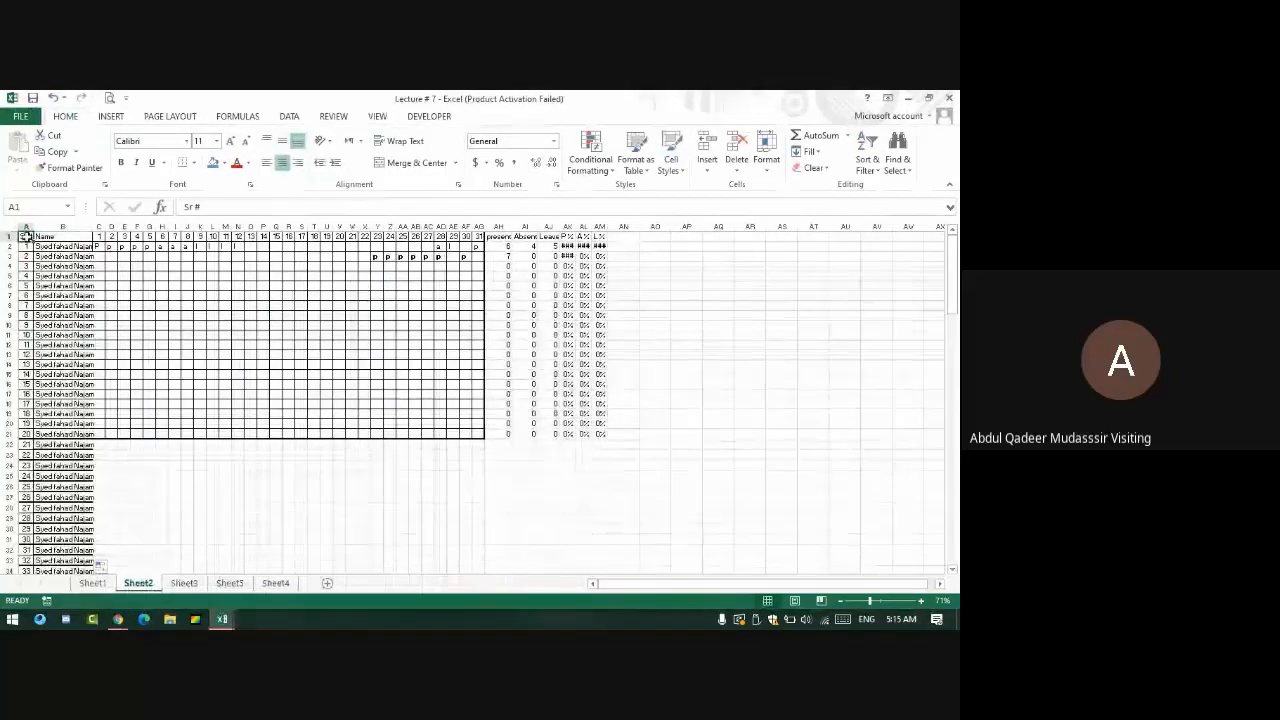
{"action": "key", "text": "ctrl+shift+Down"}
{"action": "key", "text": "ctrl+shift+Right"}
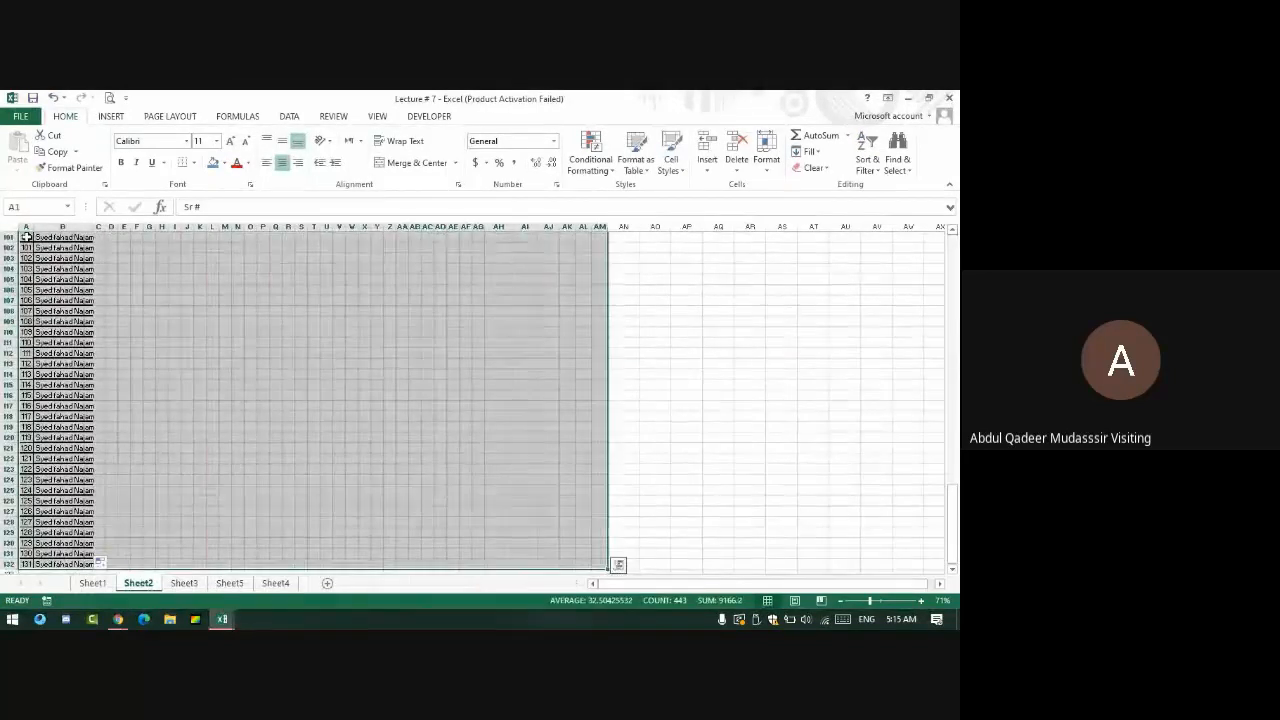
{"action": "left_click", "coordinate": [193, 162]}
{"action": "left_click", "coordinate": [226, 283]}
- Select the summary formulas from AH20 across rows 20 and 21
{"action": "scroll", "coordinate": [223, 286], "scroll_direction": "up", "scroll_amount": 20}
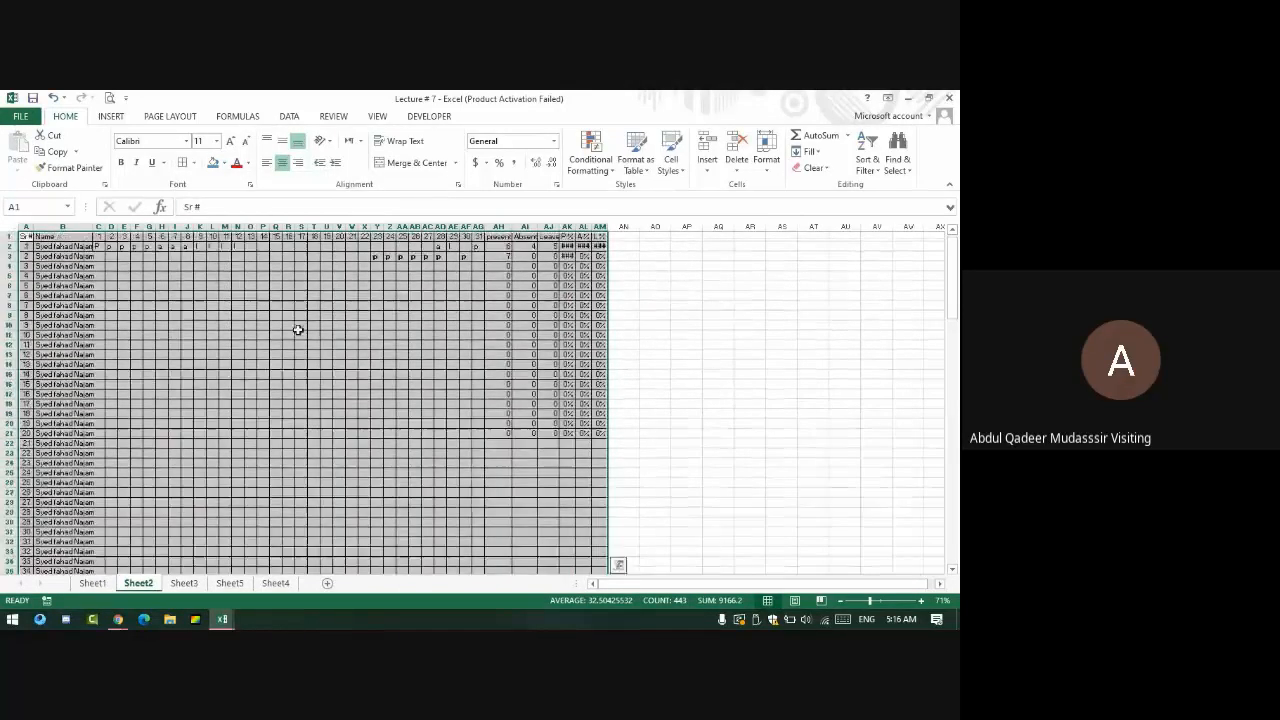
{"action": "left_click", "coordinate": [500, 424]}
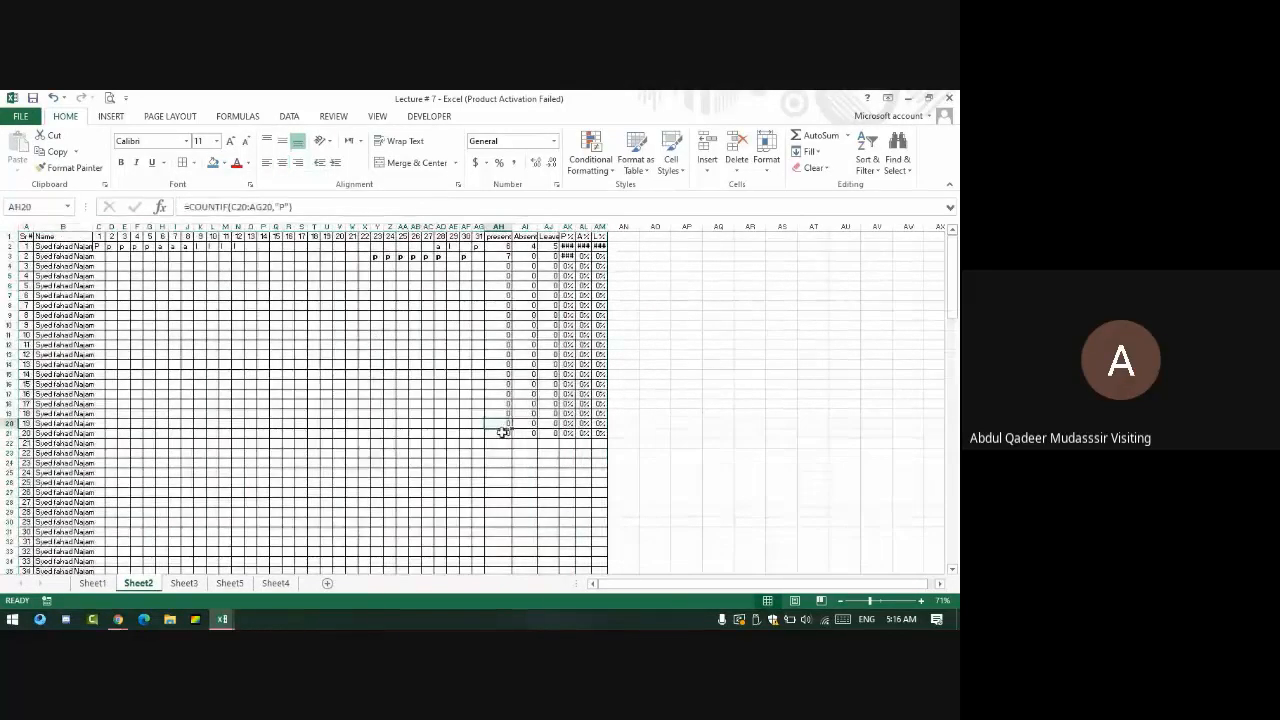
{"action": "left_click_drag", "start_coordinate": [502, 432], "coordinate": [600, 433]}
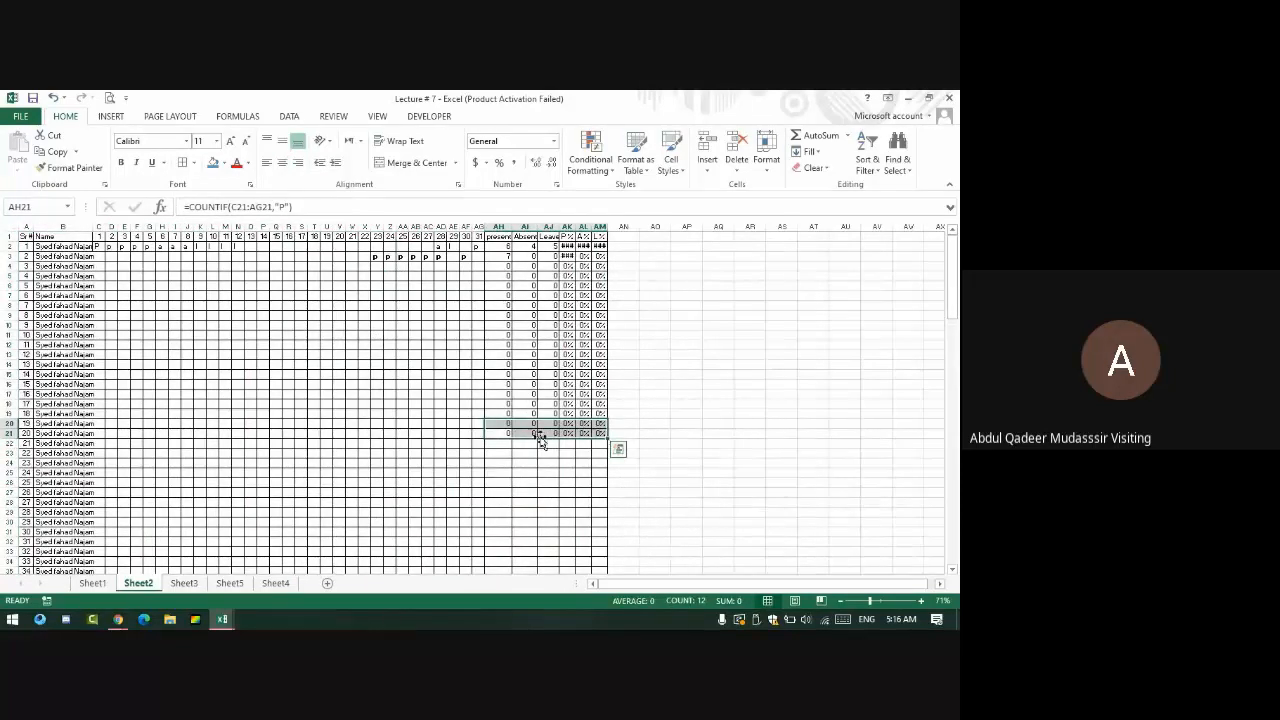
- Copy row 21's present, absent, leave and percentage formulas down every student row
{"action": "left_click_drag", "start_coordinate": [505, 432], "coordinate": [607, 441]}
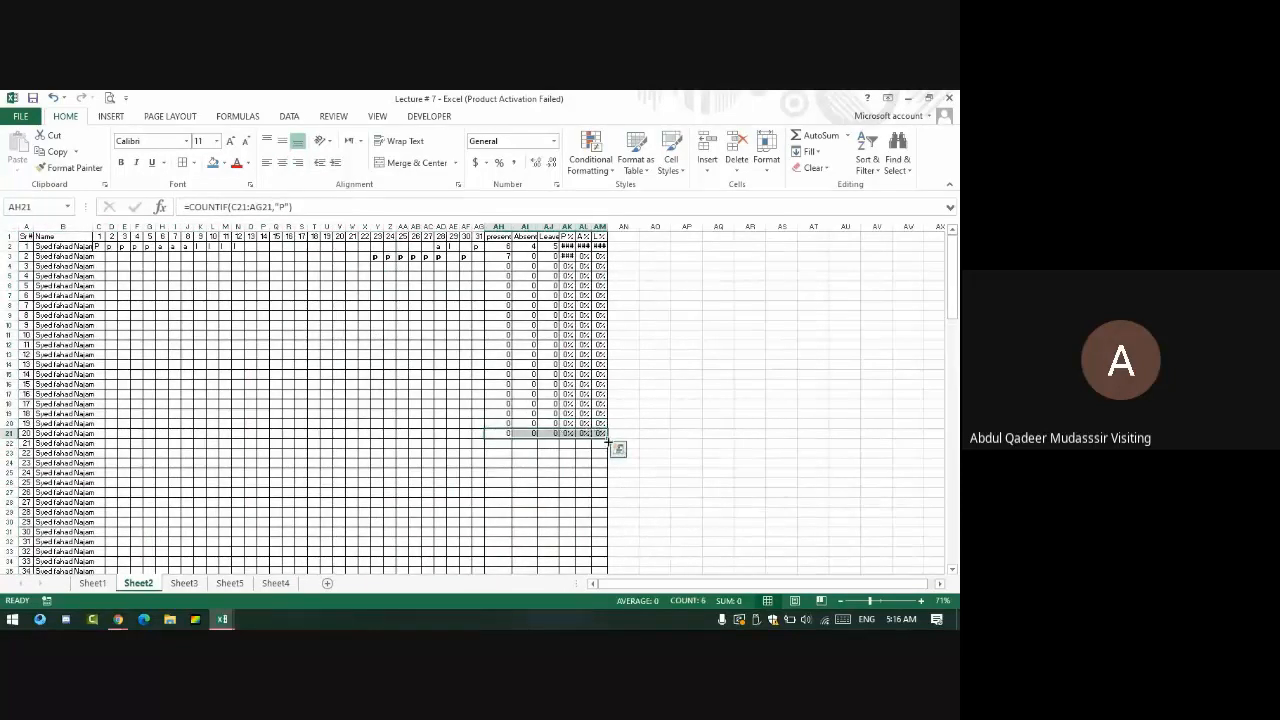
{"action": "double_click", "coordinate": [607, 433]}
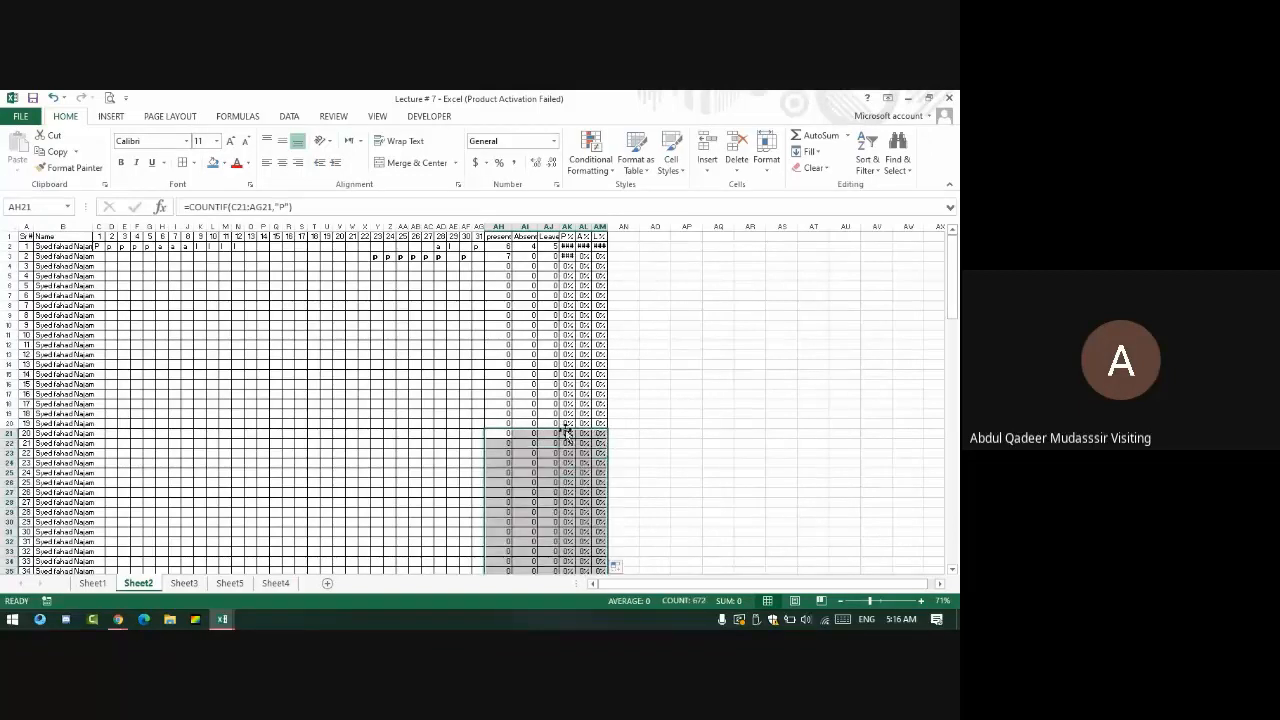
{"action": "scroll", "coordinate": [561, 430], "scroll_direction": "down", "scroll_amount": 6}
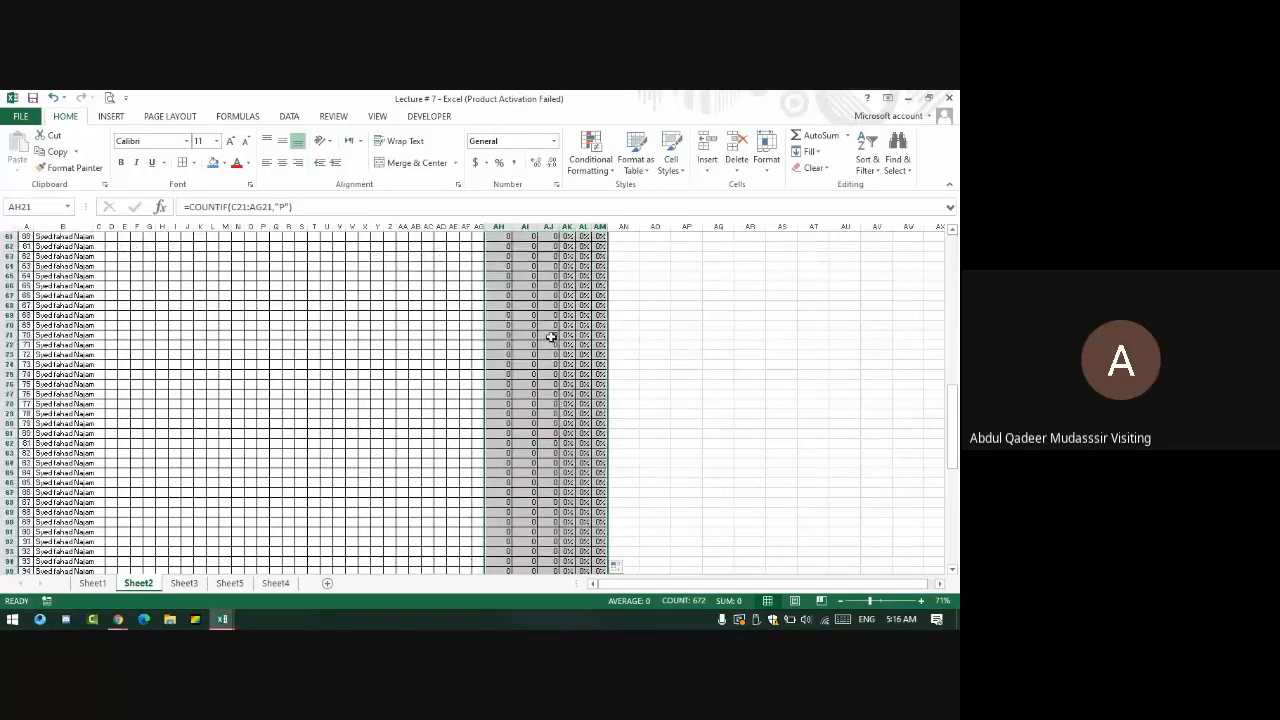
{"action": "scroll", "coordinate": [463, 450], "scroll_direction": "up", "scroll_amount": 6}
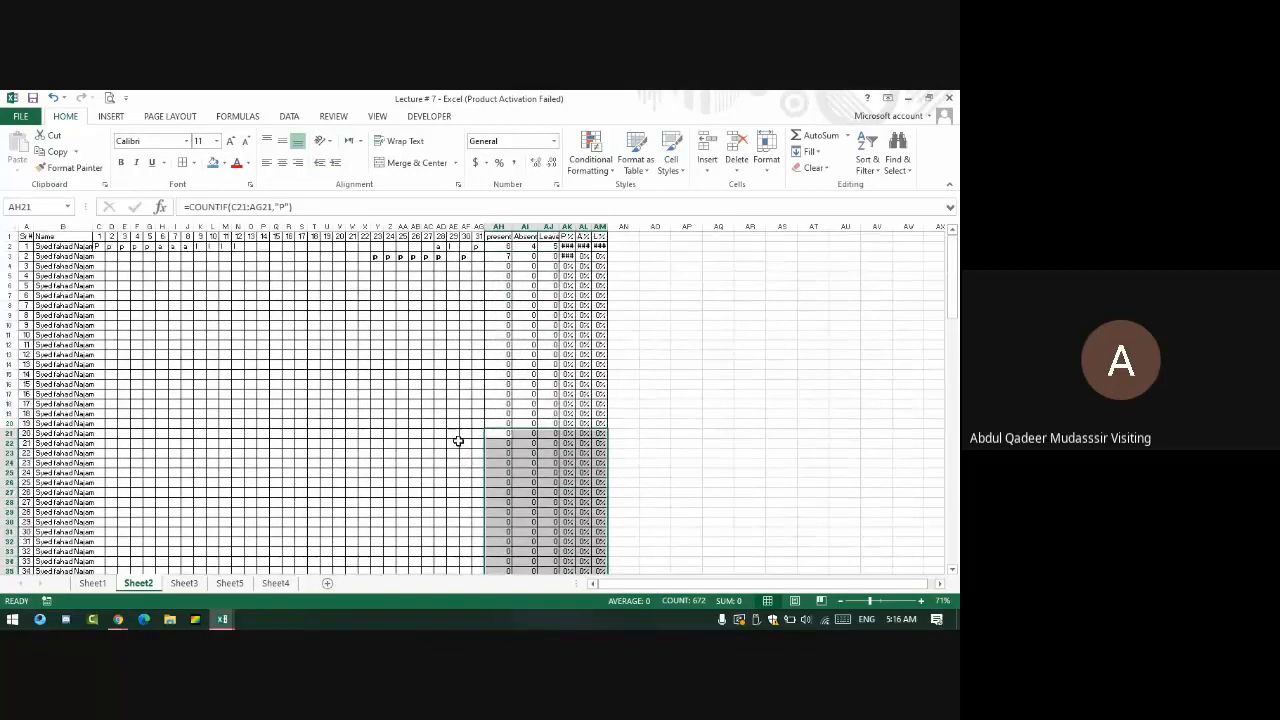
- Fill the days 1–11 marks and row 3's days 23–30 p marks down to row 66
{"action": "left_click", "coordinate": [111, 248]}
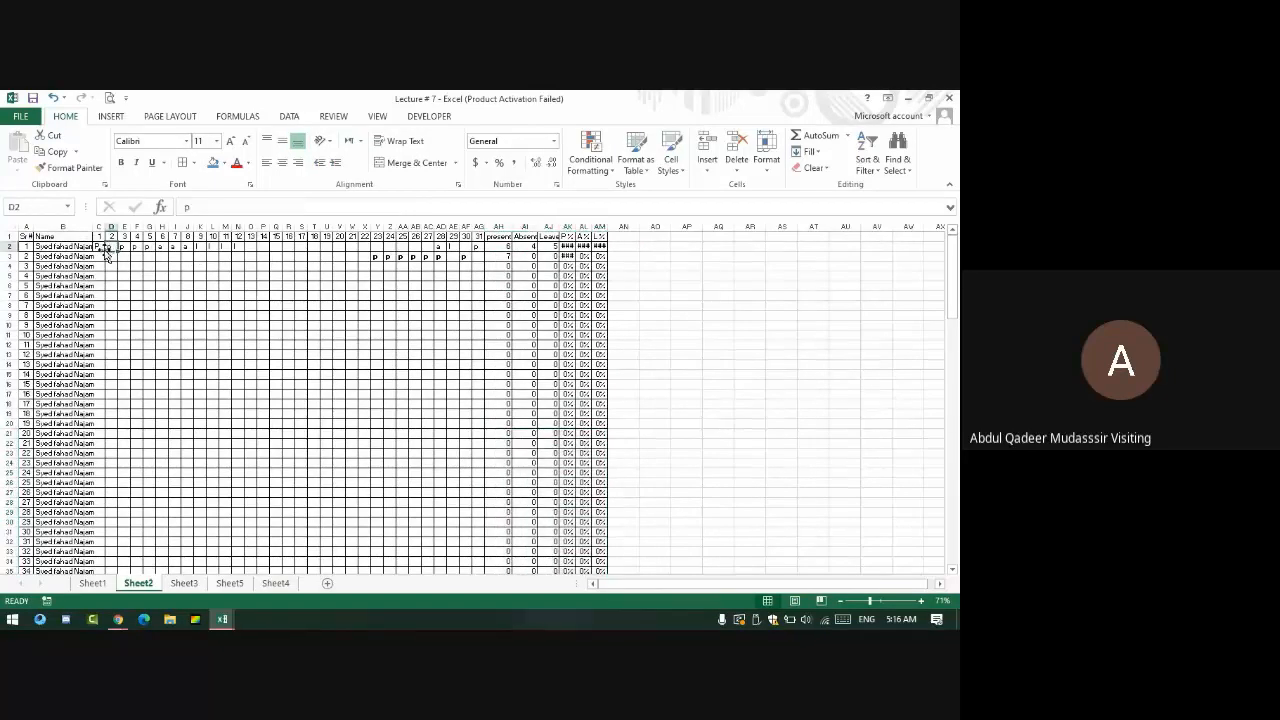
{"action": "left_click_drag", "start_coordinate": [100, 248], "coordinate": [250, 251]}
{"action": "double_click", "coordinate": [248, 251]}
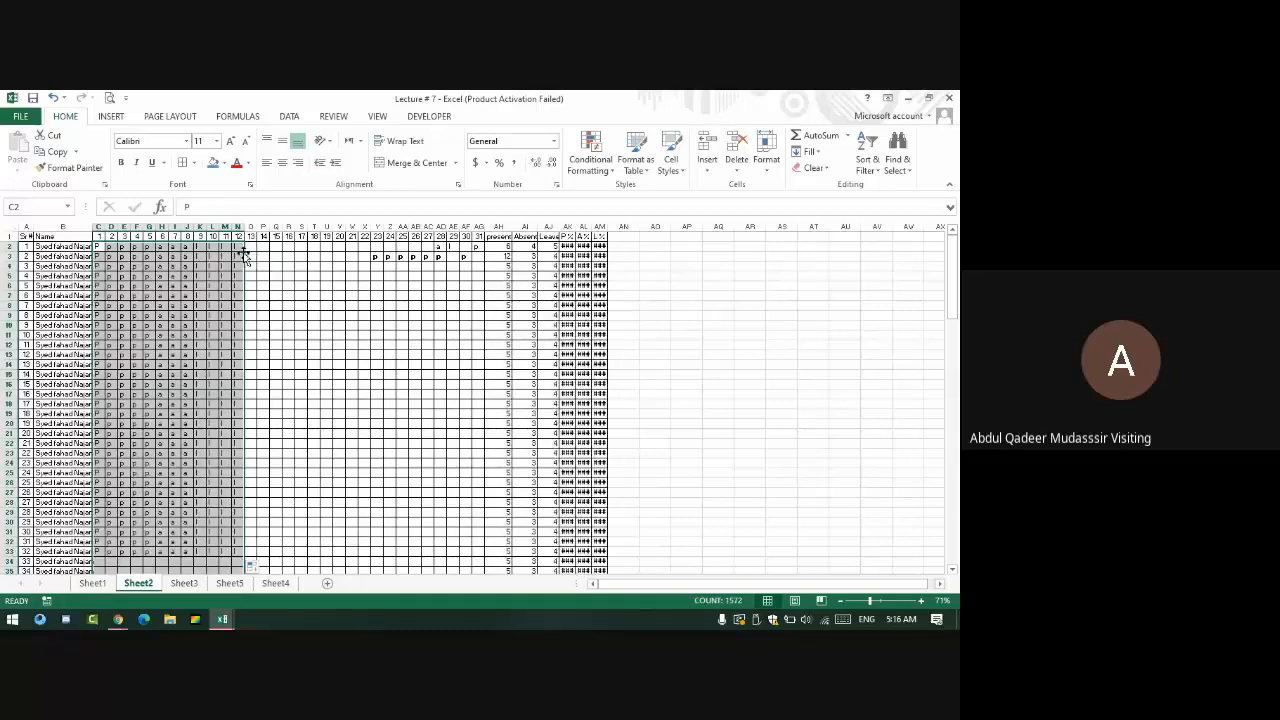
{"action": "left_click_drag", "start_coordinate": [467, 257], "coordinate": [380, 264]}
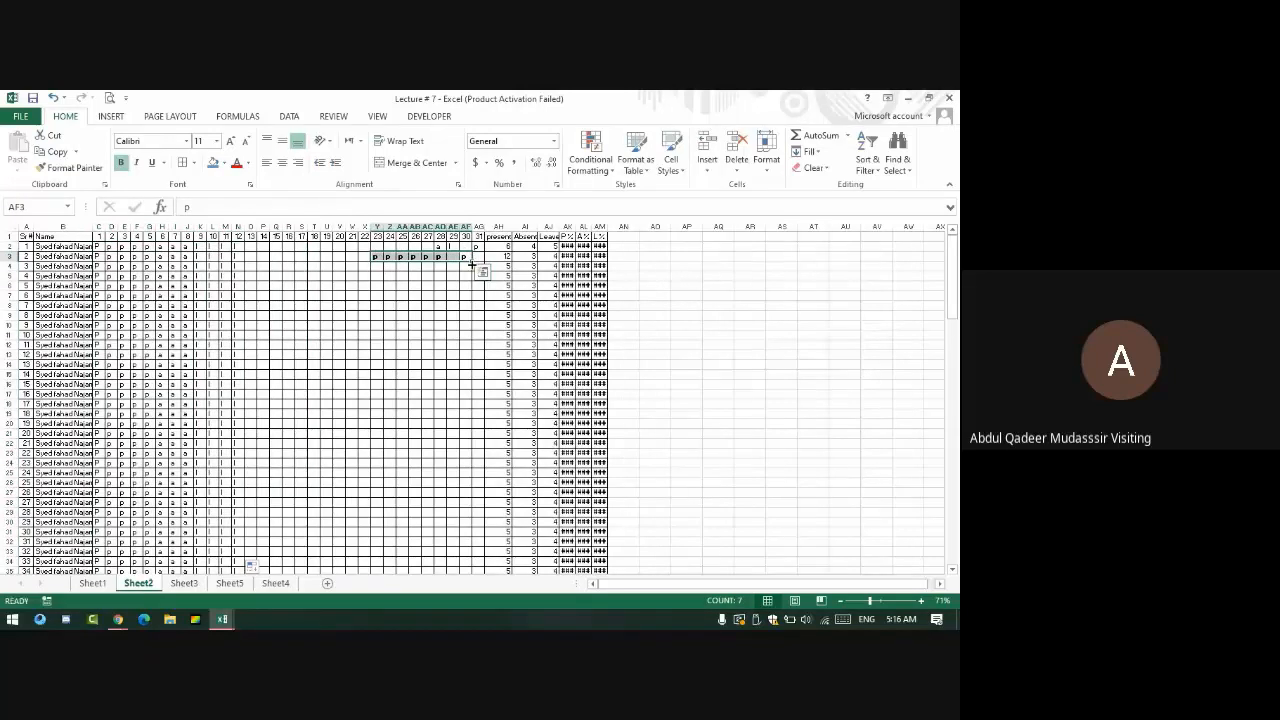
{"action": "left_click_drag", "start_coordinate": [472, 262], "coordinate": [490, 555]}
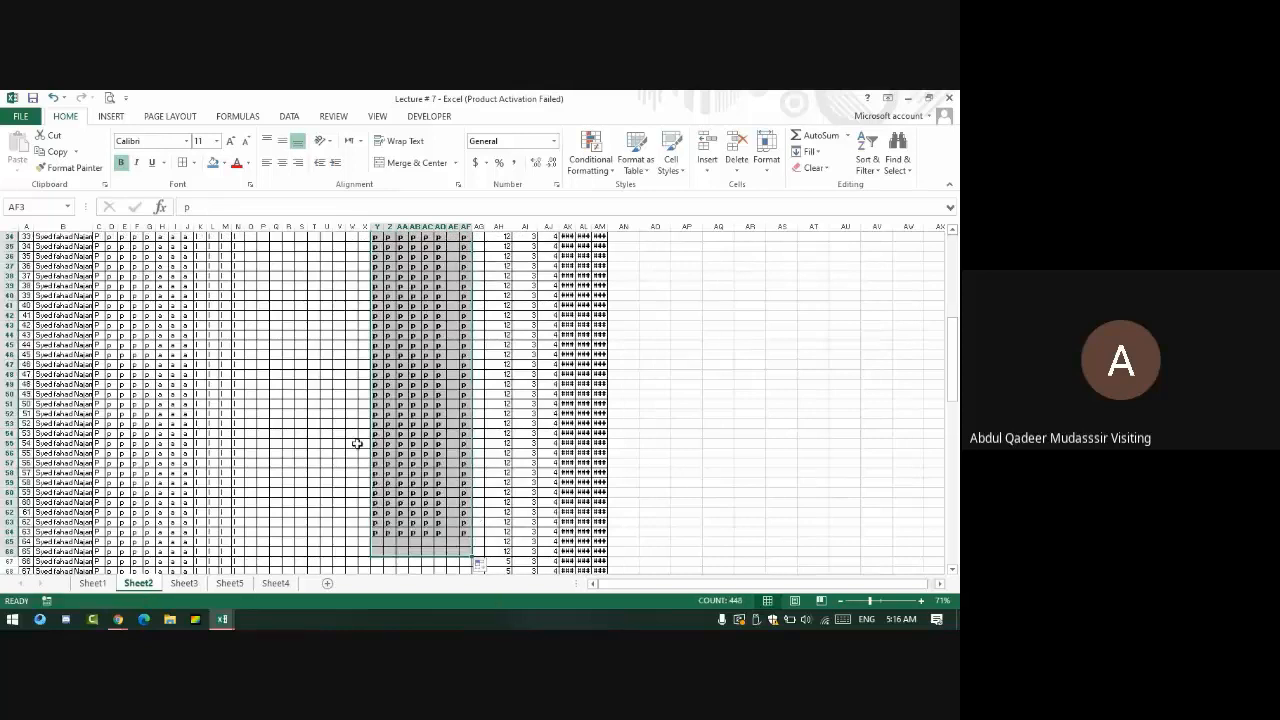
{"action": "scroll", "coordinate": [340, 420], "scroll_direction": "up", "scroll_amount": 11}
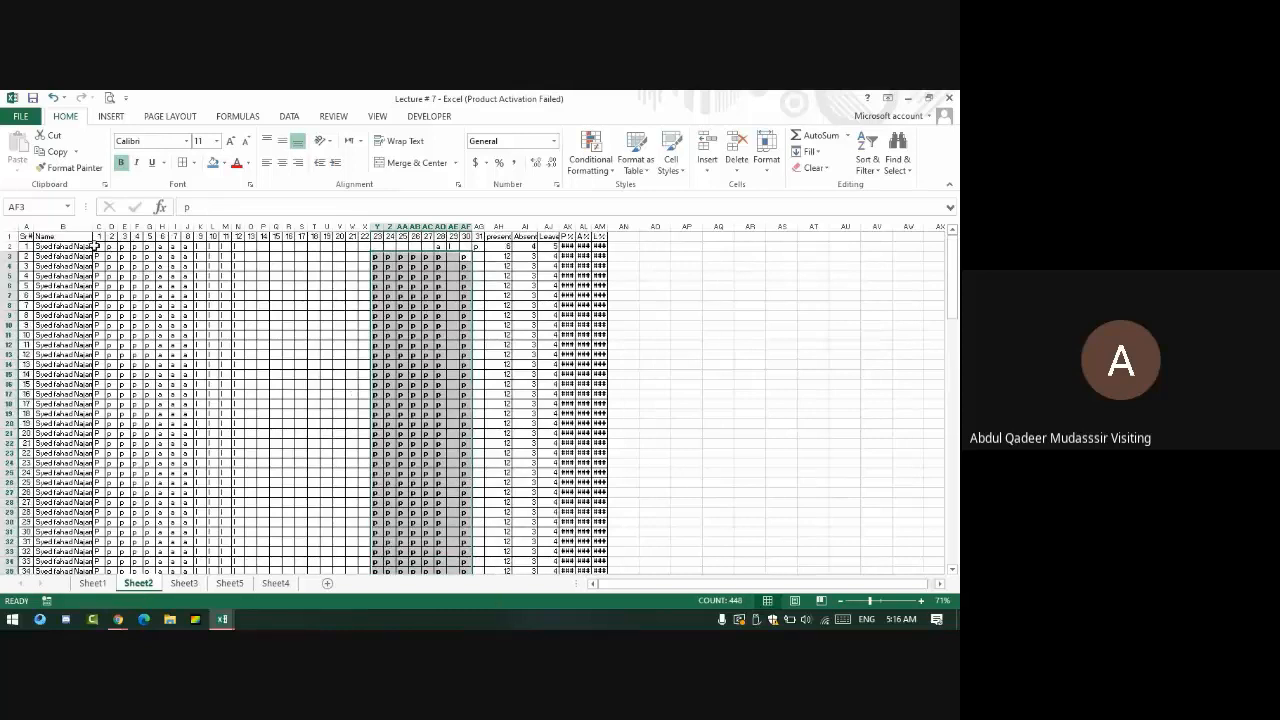
{"action": "left_click_drag", "start_coordinate": [97, 245], "coordinate": [238, 250]}
- Paste the days 1–12 marks into days 13–24 and fill them down all student rows
{"action": "key", "text": "ctrl+c"}
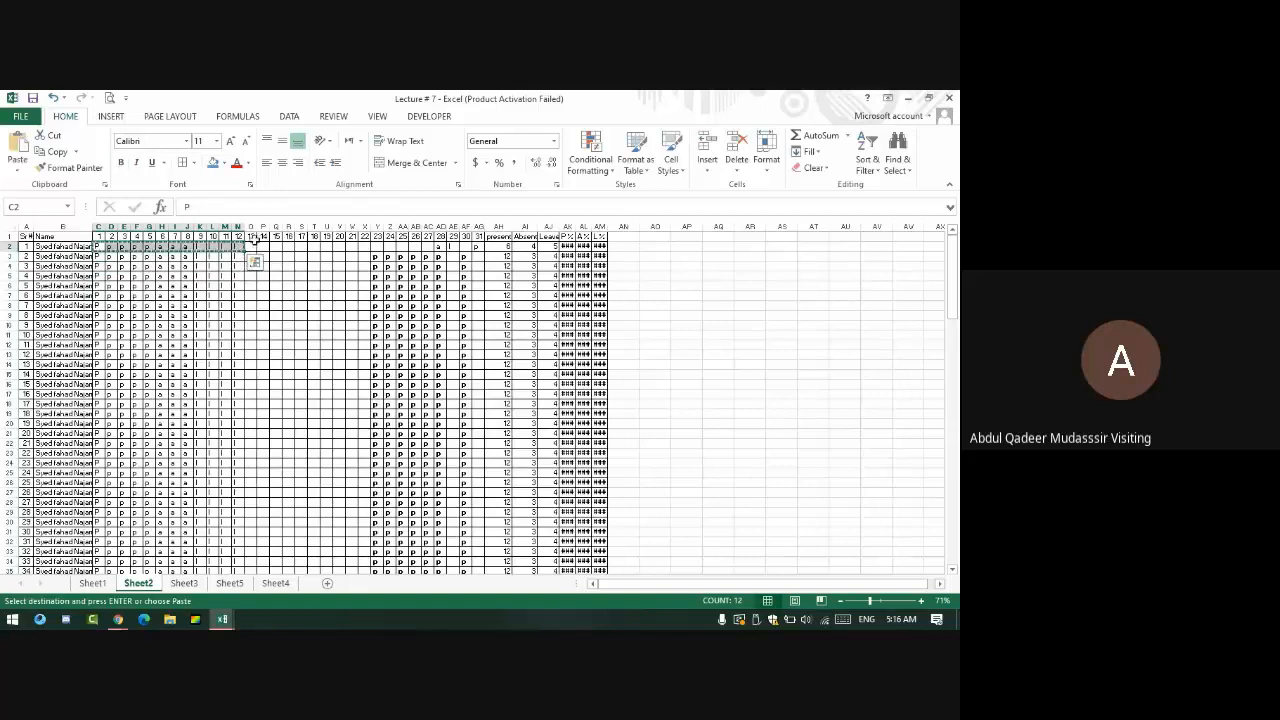
{"action": "left_click", "coordinate": [251, 246]}
{"action": "key", "text": "ctrl+v"}
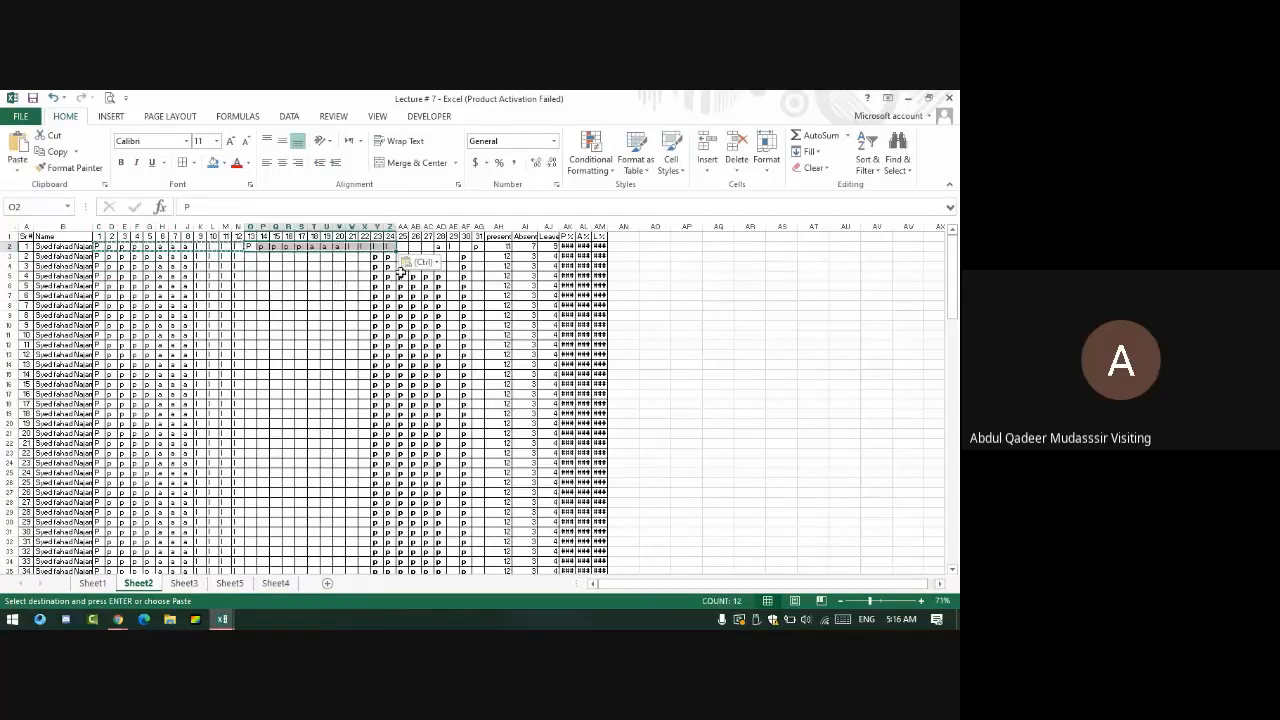
{"action": "left_click_drag", "start_coordinate": [397, 251], "coordinate": [400, 562]}
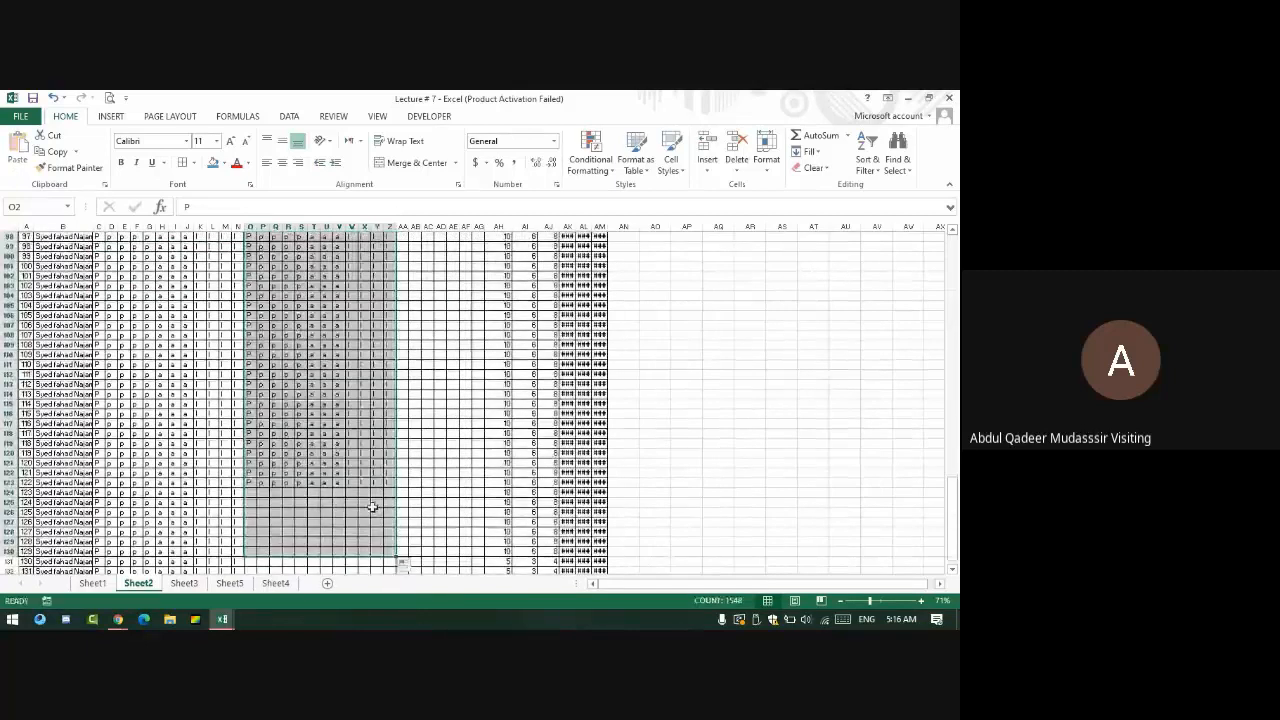
{"action": "scroll", "coordinate": [371, 505], "scroll_direction": "down", "scroll_amount": 3}
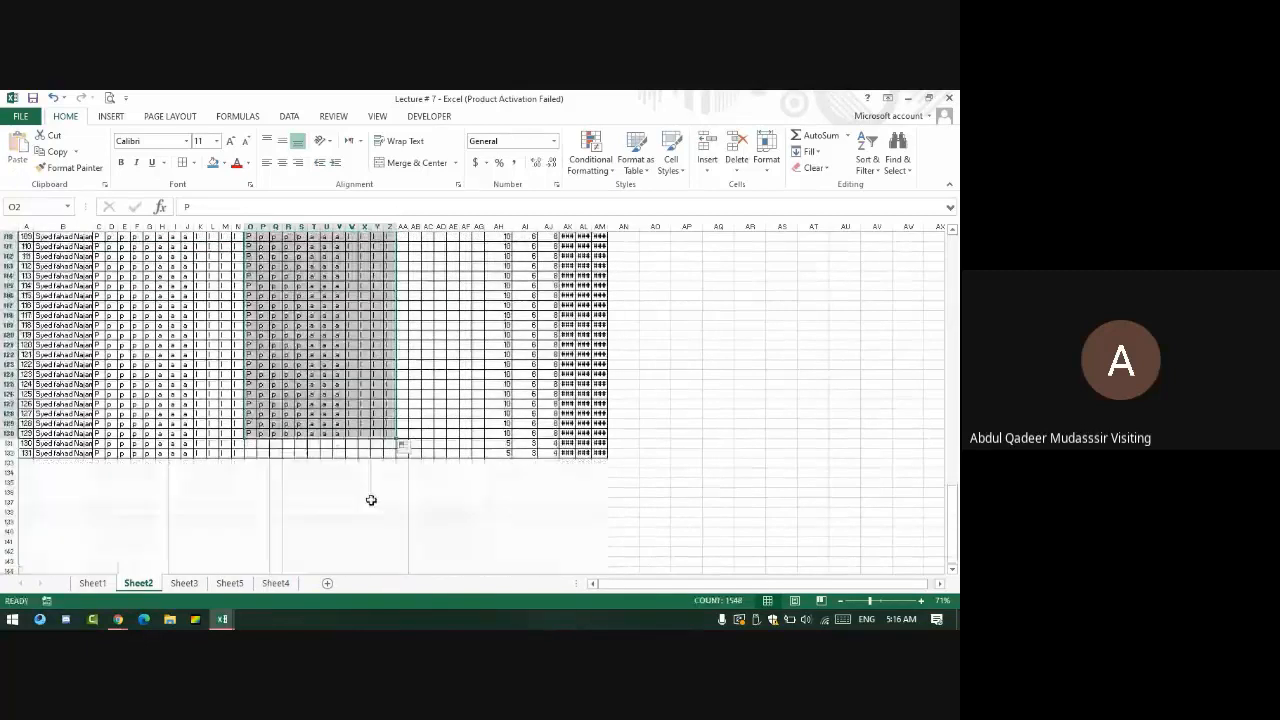
{"action": "double_click", "coordinate": [397, 438]}
{"action": "scroll", "coordinate": [397, 420], "scroll_direction": "up", "scroll_amount": 20}
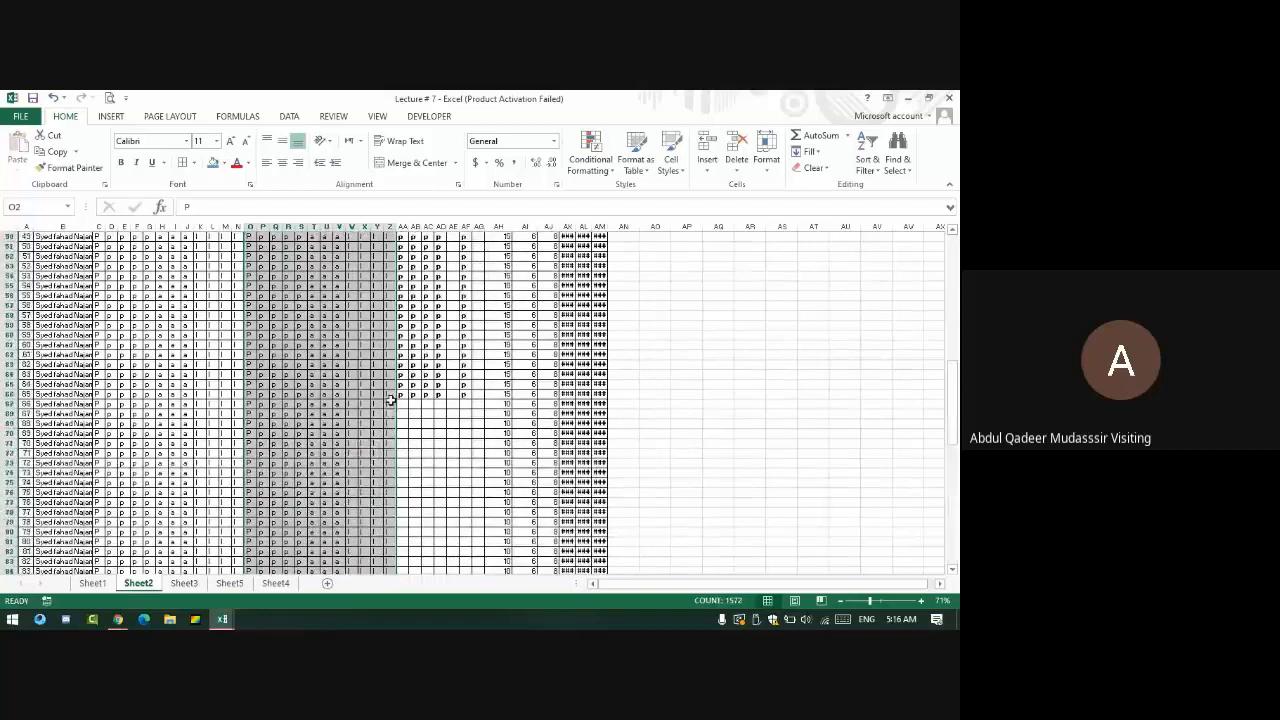
{"action": "scroll", "coordinate": [397, 390], "scroll_direction": "up", "scroll_amount": 2}
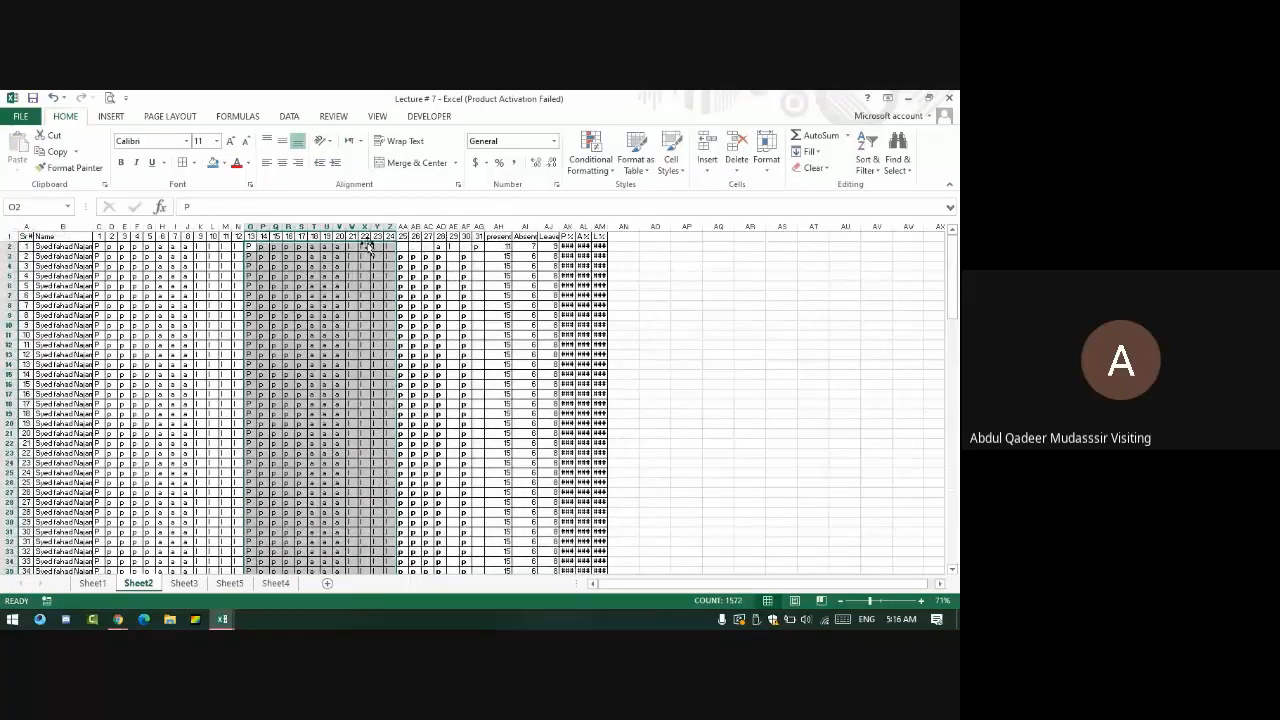
- Copy days 13–18 marks into days 25–30, fill them and day 31 down, and widen the Name column
{"action": "left_click_drag", "start_coordinate": [248, 248], "coordinate": [312, 256]}
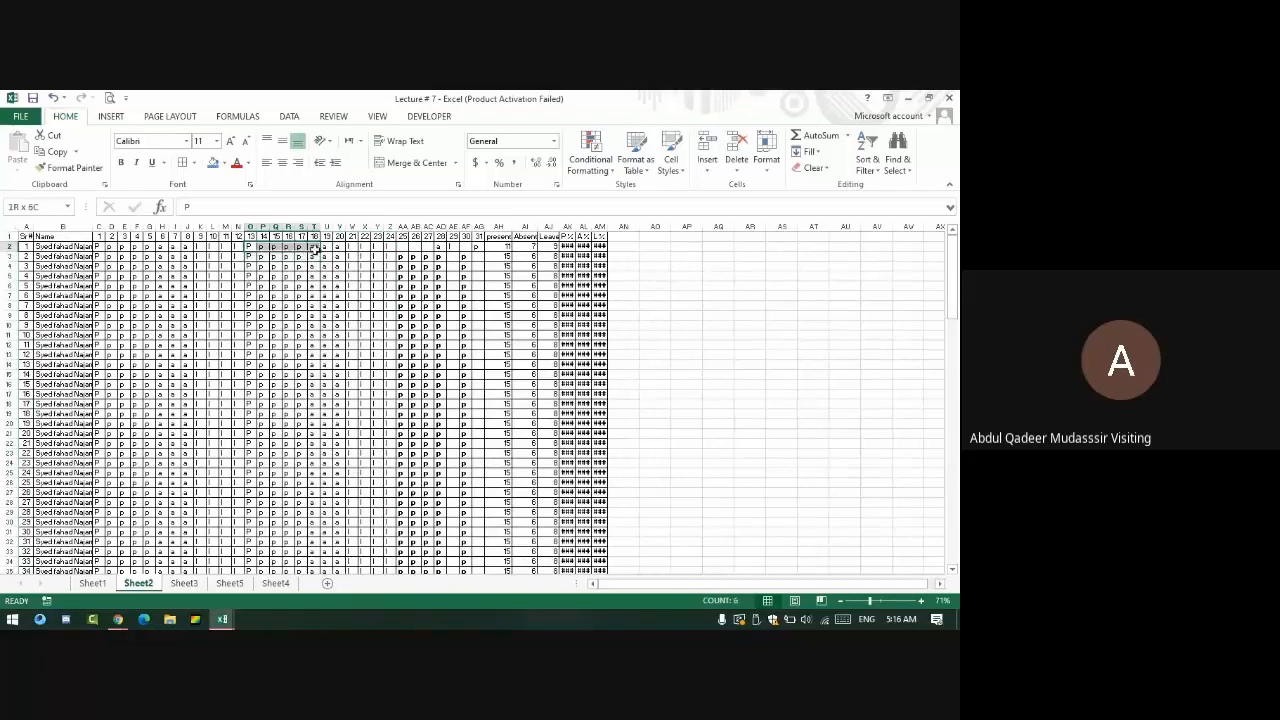
{"action": "key", "text": "ctrl+c"}
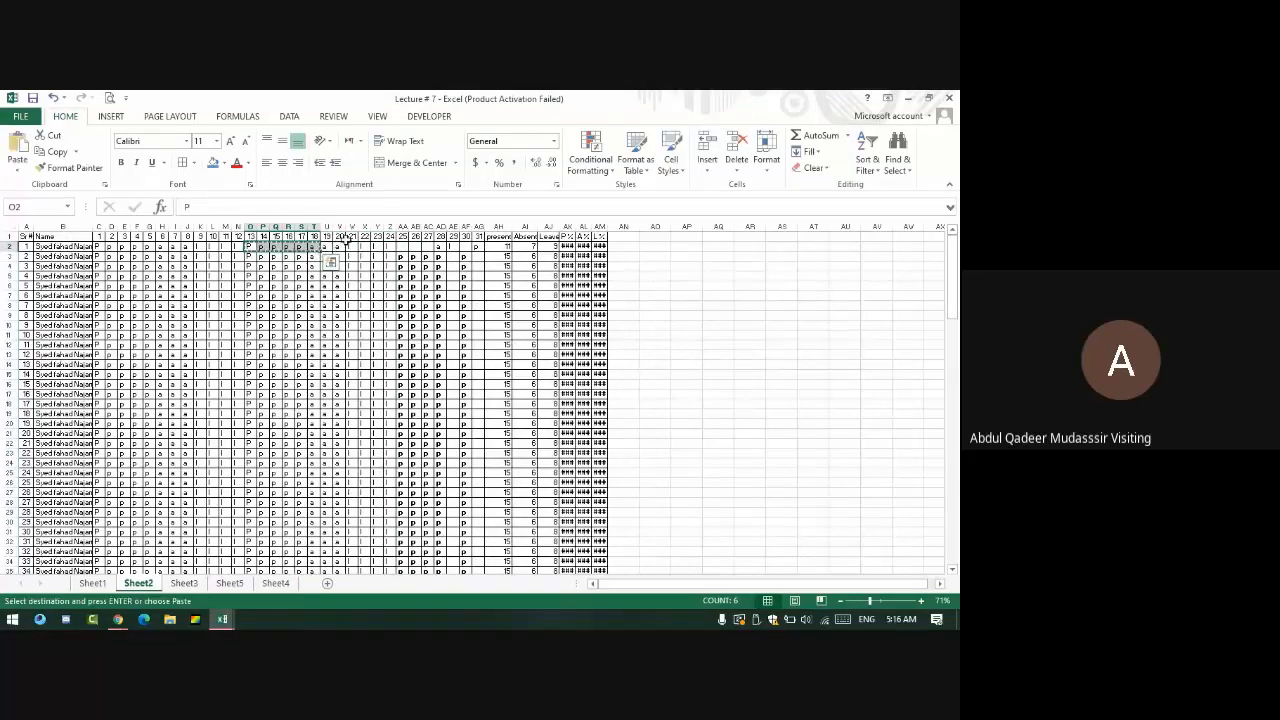
{"action": "left_click", "coordinate": [402, 247]}
{"action": "key", "text": "ctrl+v"}
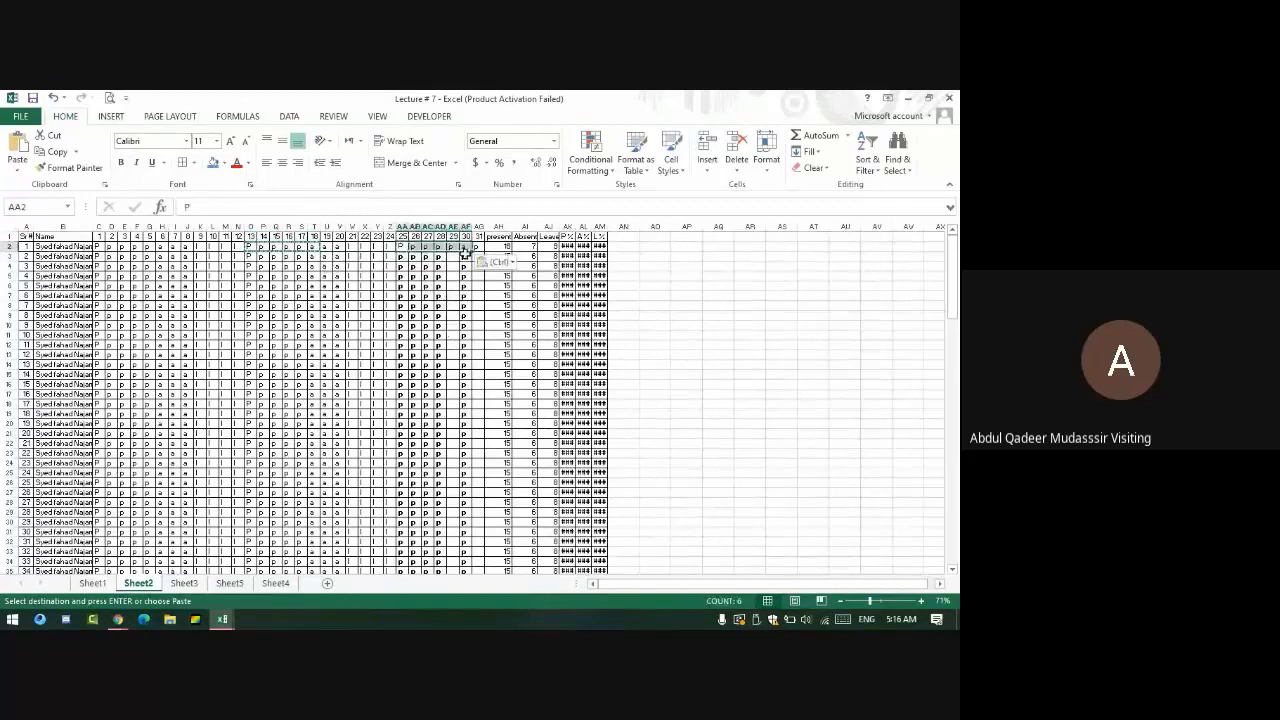
{"action": "left_click_drag", "start_coordinate": [471, 252], "coordinate": [457, 563]}
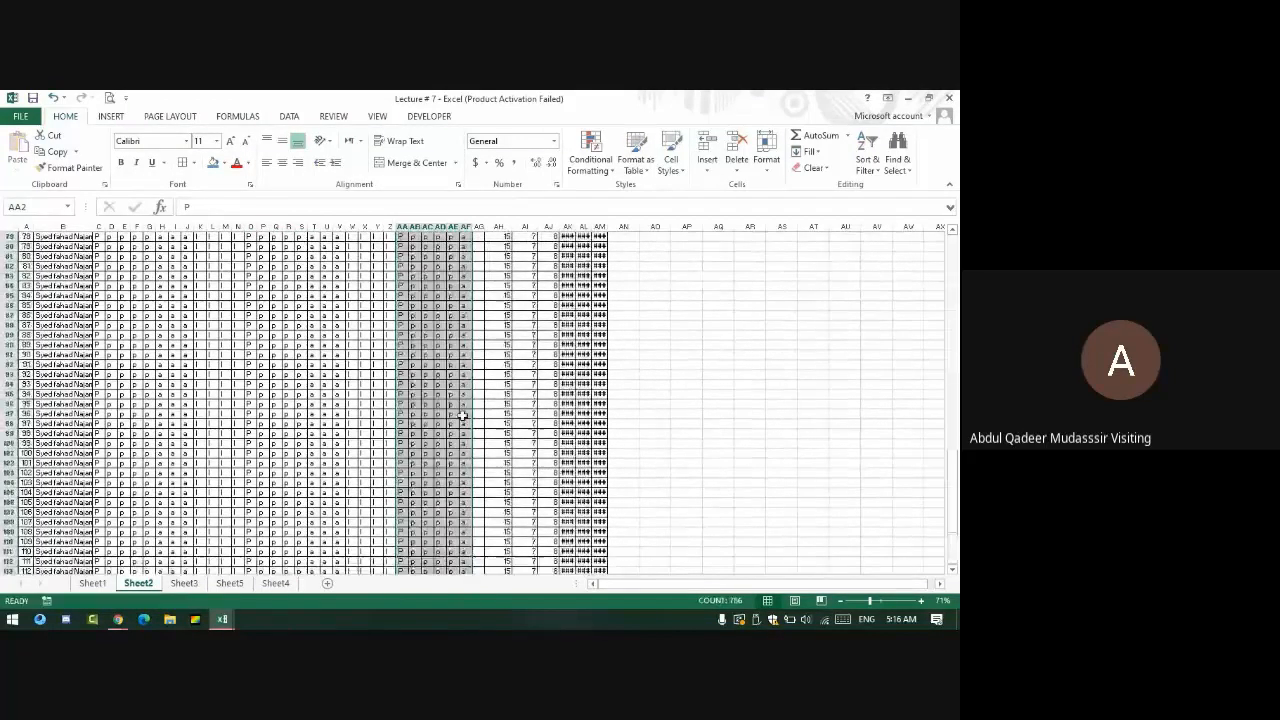
{"action": "scroll", "coordinate": [465, 400], "scroll_direction": "up", "scroll_amount": 20}
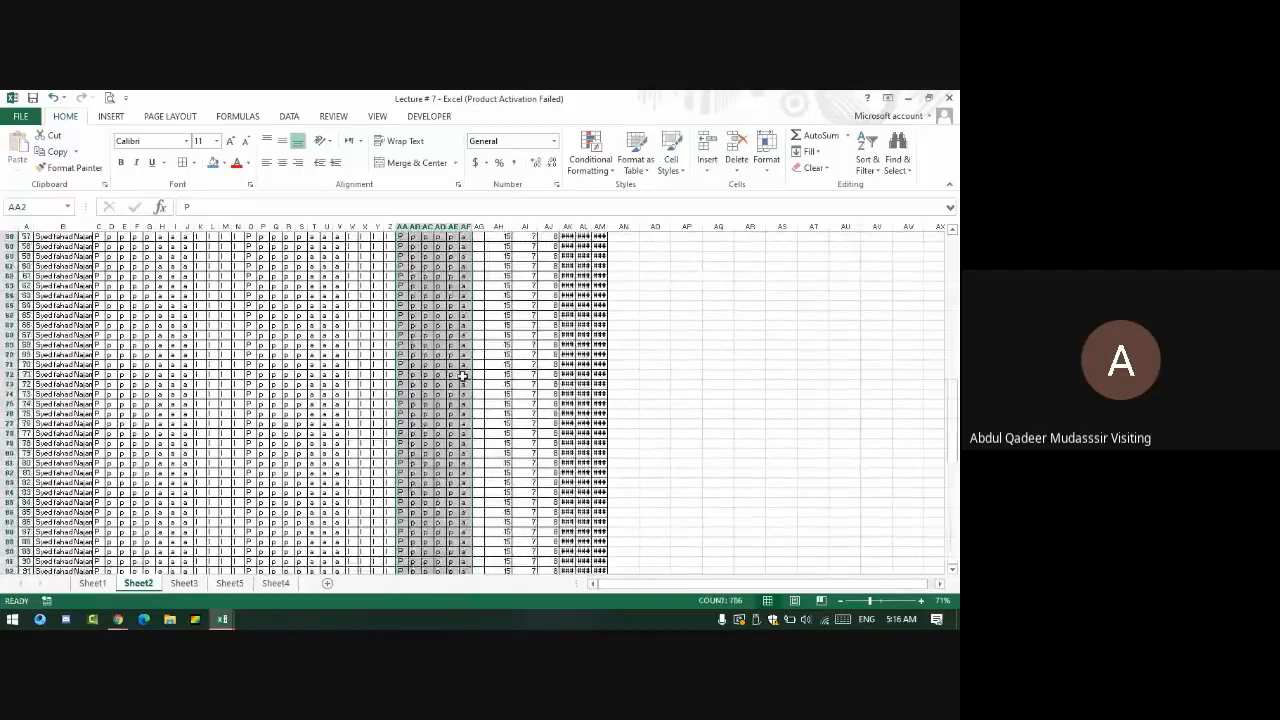
{"action": "left_click", "coordinate": [479, 250]}
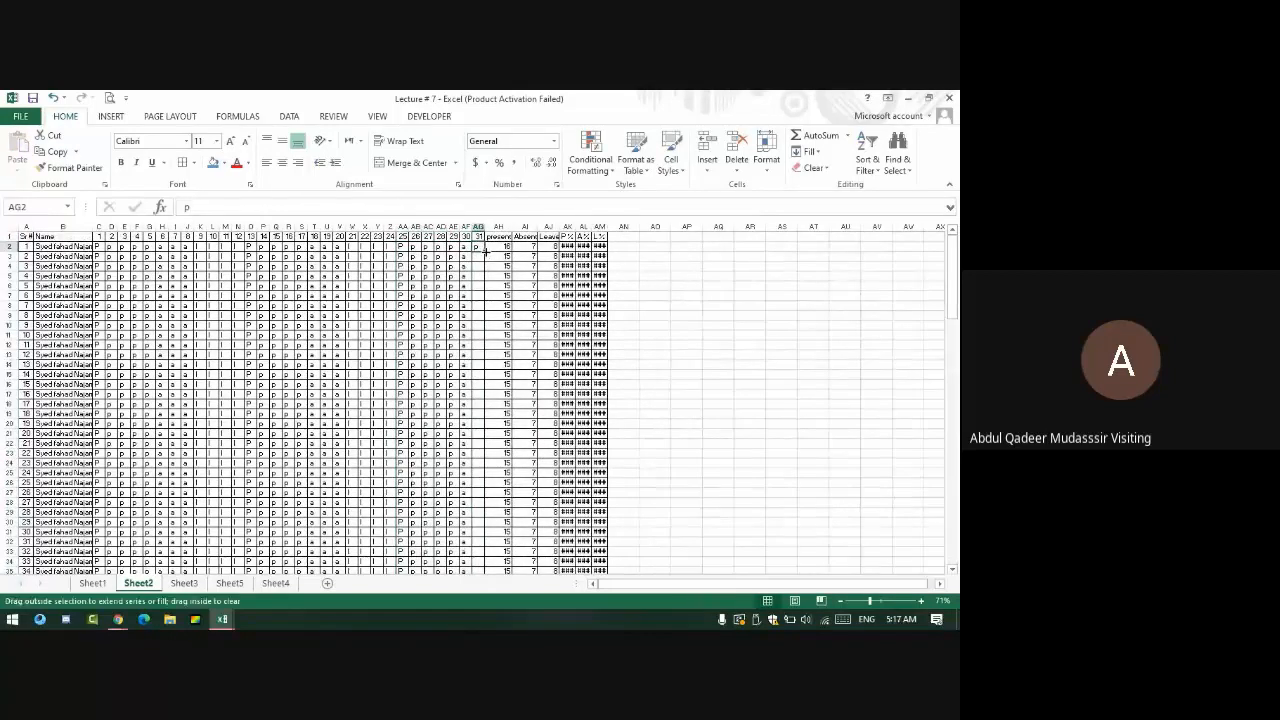
{"action": "double_click", "coordinate": [484, 254]}
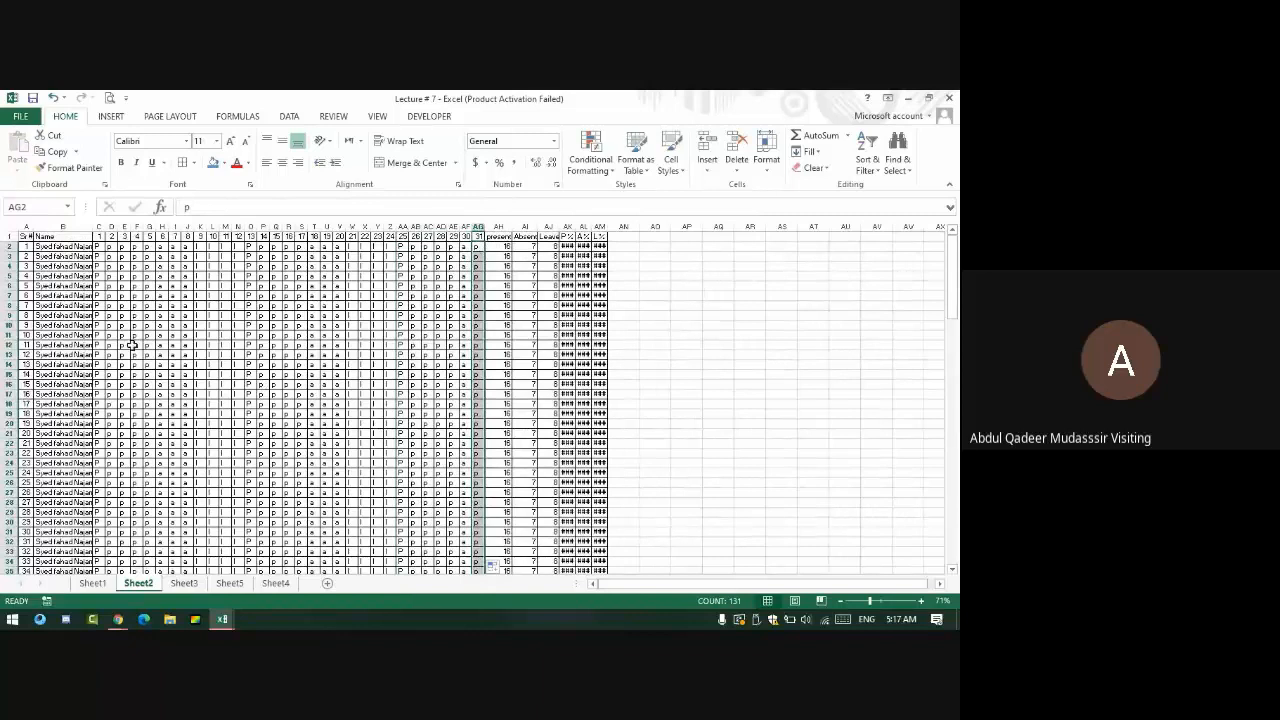
{"action": "left_click_drag", "start_coordinate": [90, 226], "coordinate": [96, 226]}
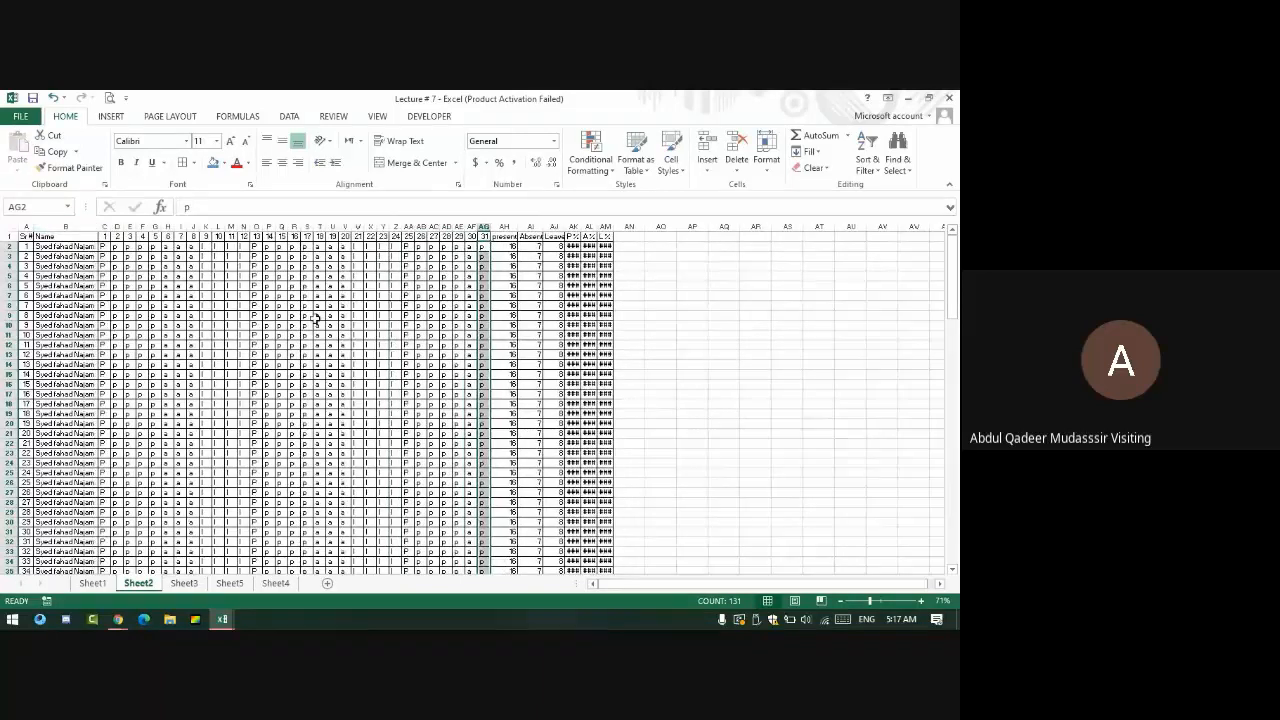
- Zoom in and give the header row a black fill with white text
{"action": "left_click", "coordinate": [921, 601]}
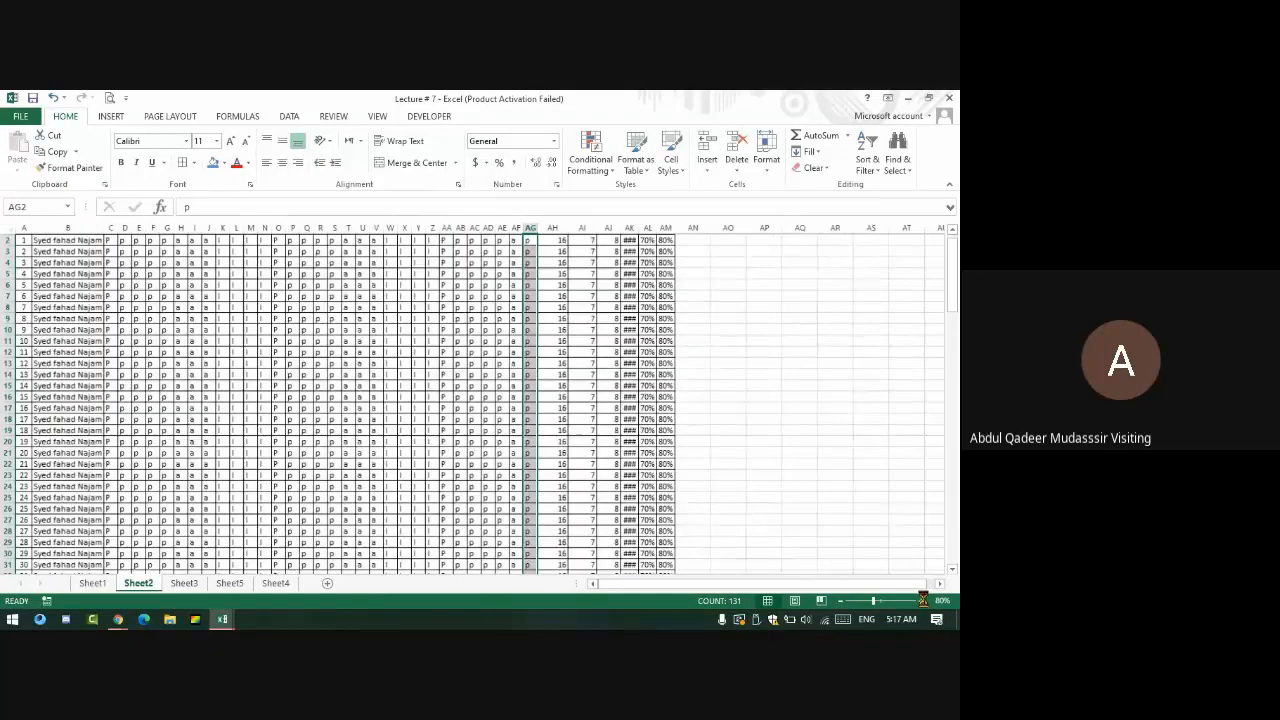
{"action": "left_click", "coordinate": [921, 601]}
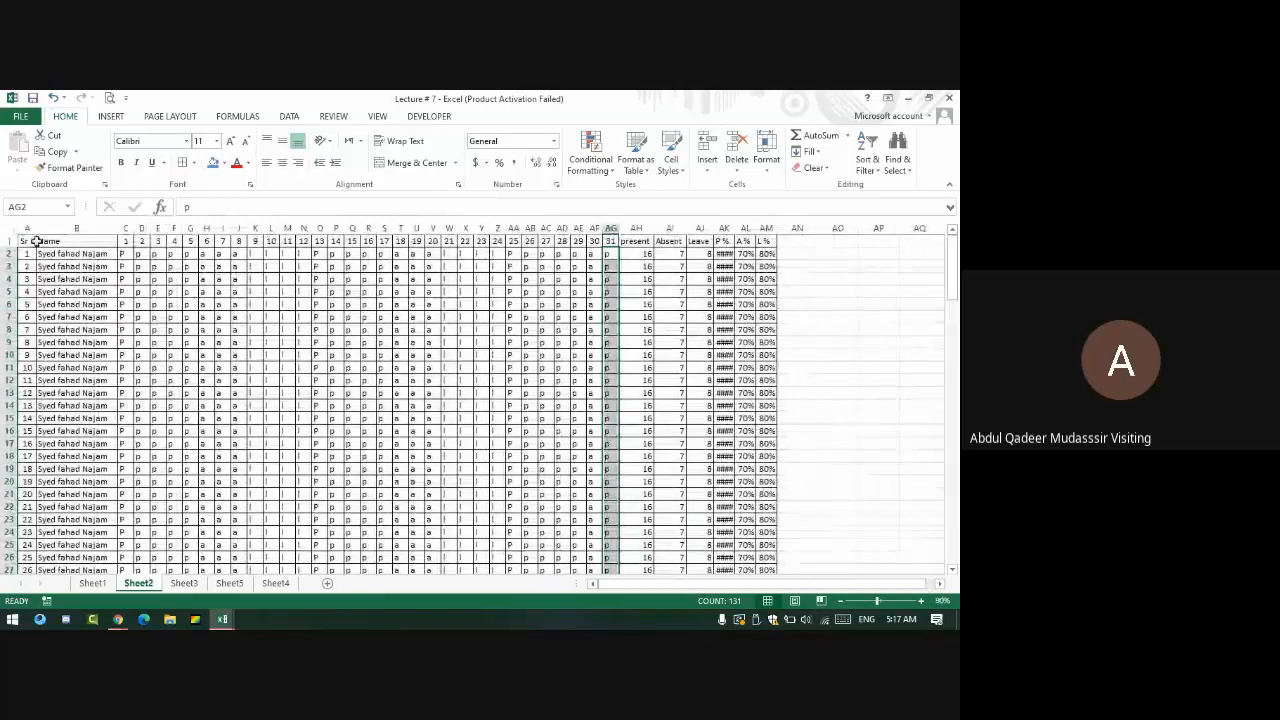
{"action": "left_click_drag", "start_coordinate": [27, 241], "coordinate": [527, 234]}
{"action": "left_click_drag", "start_coordinate": [764, 233], "coordinate": [775, 250]}
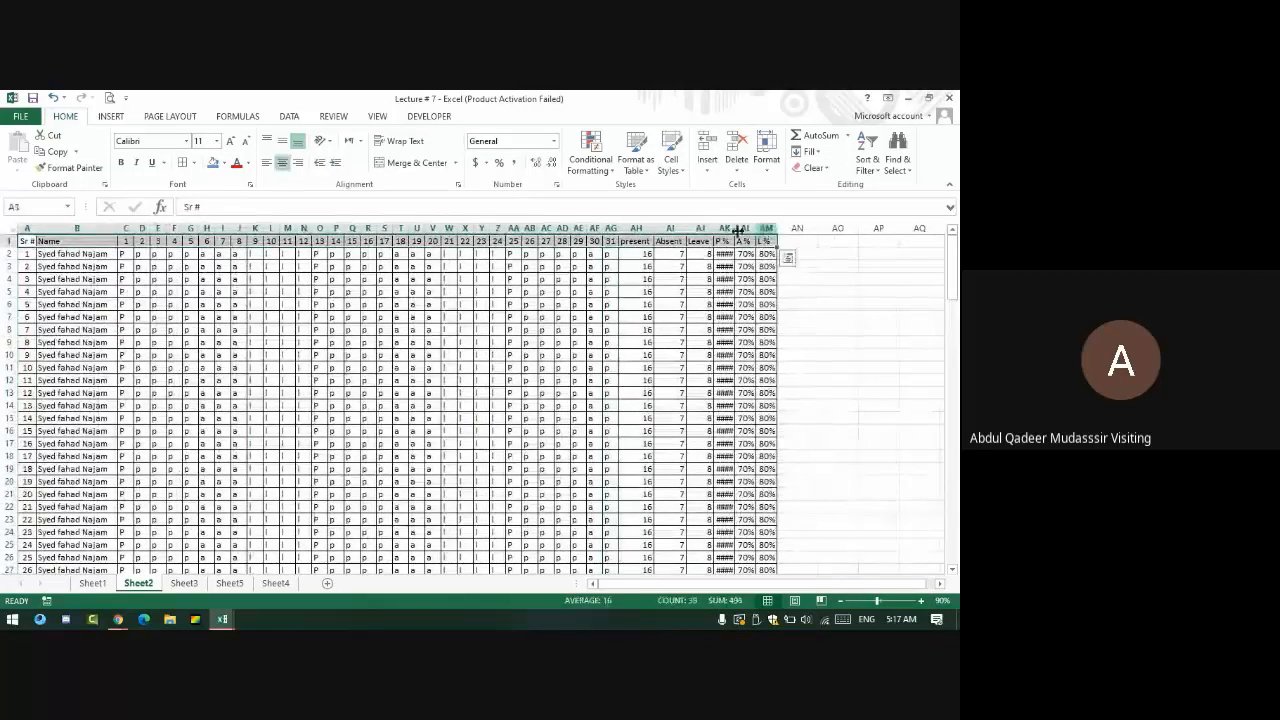
{"action": "left_click", "coordinate": [222, 164]}
{"action": "left_click", "coordinate": [226, 198]}
{"action": "left_click", "coordinate": [250, 163]}
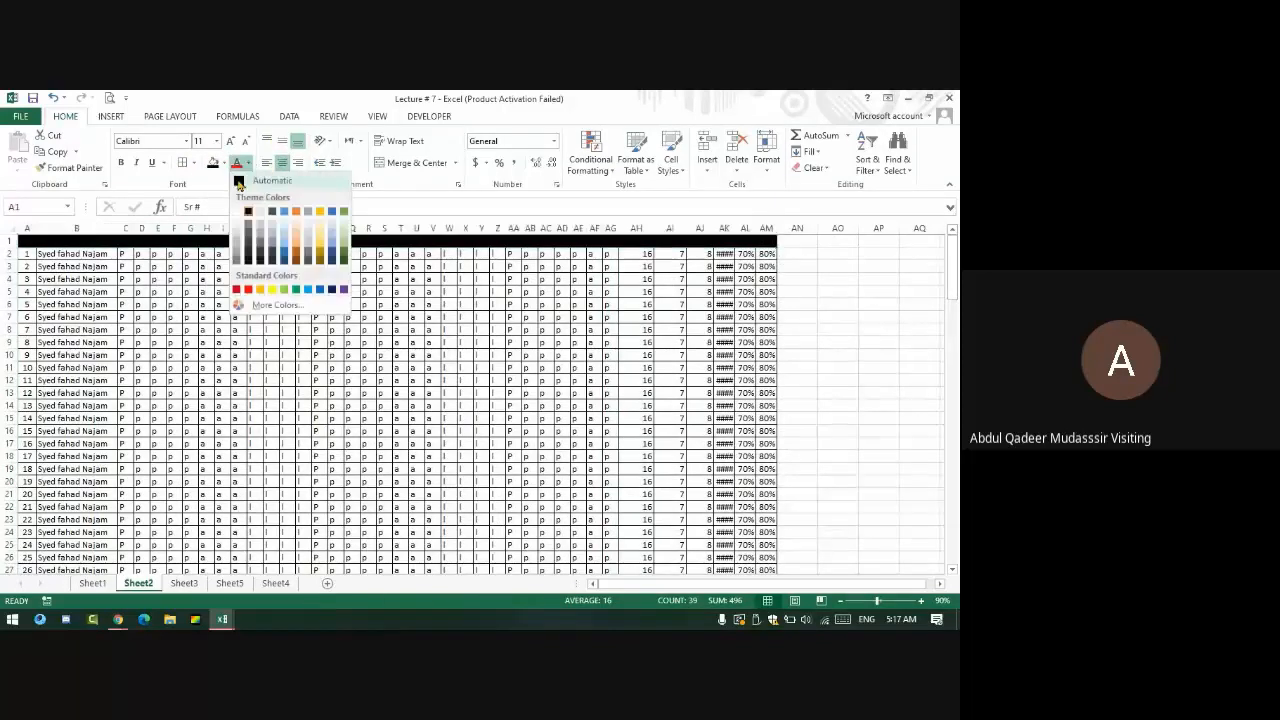
{"action": "left_click", "coordinate": [238, 209]}
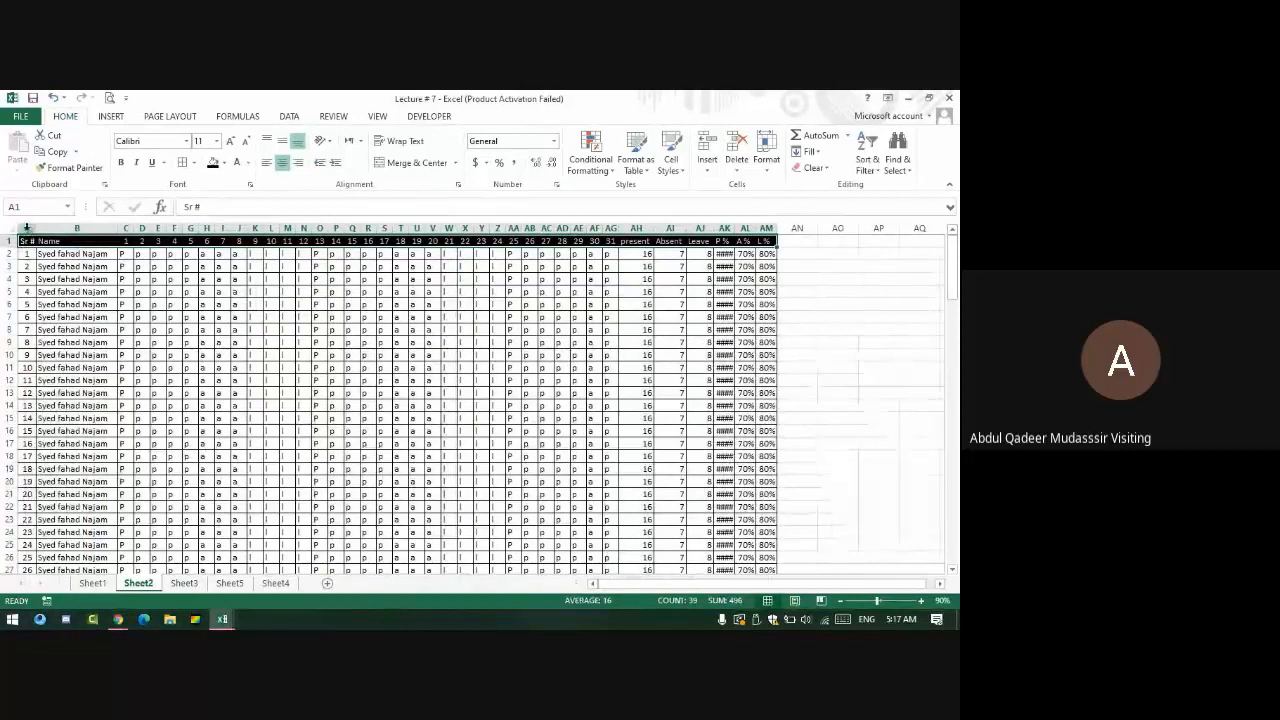
- Make column A white on black, and bold both column A and the header row
{"action": "left_click", "coordinate": [28, 228]}
{"action": "left_click", "coordinate": [212, 163]}
{"action": "left_click", "coordinate": [230, 163]}
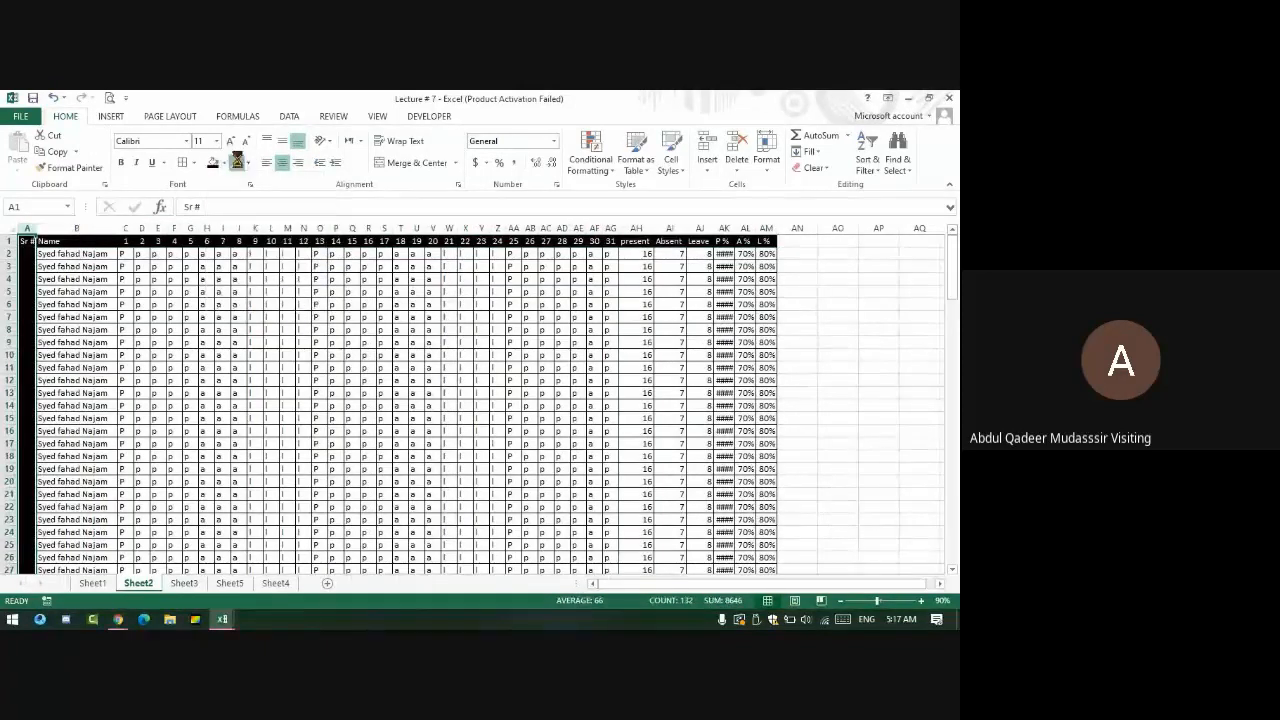
{"action": "left_click", "coordinate": [119, 164]}
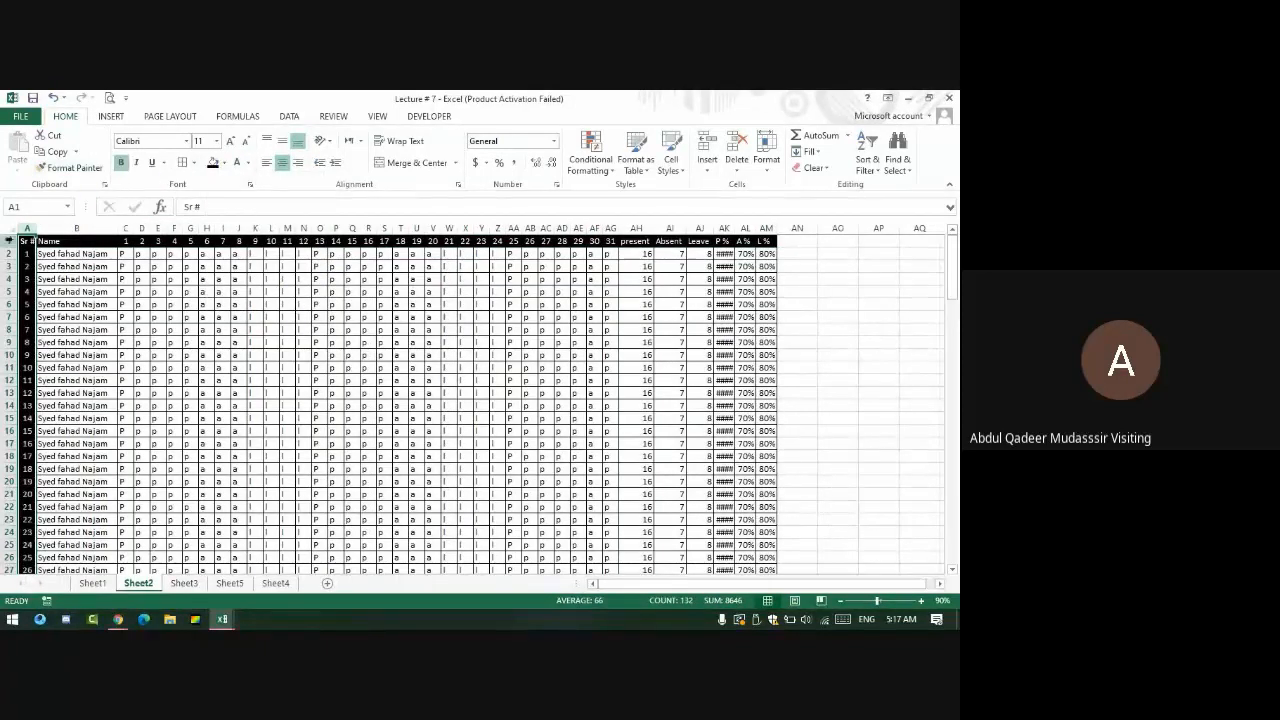
{"action": "left_click", "coordinate": [9, 241]}
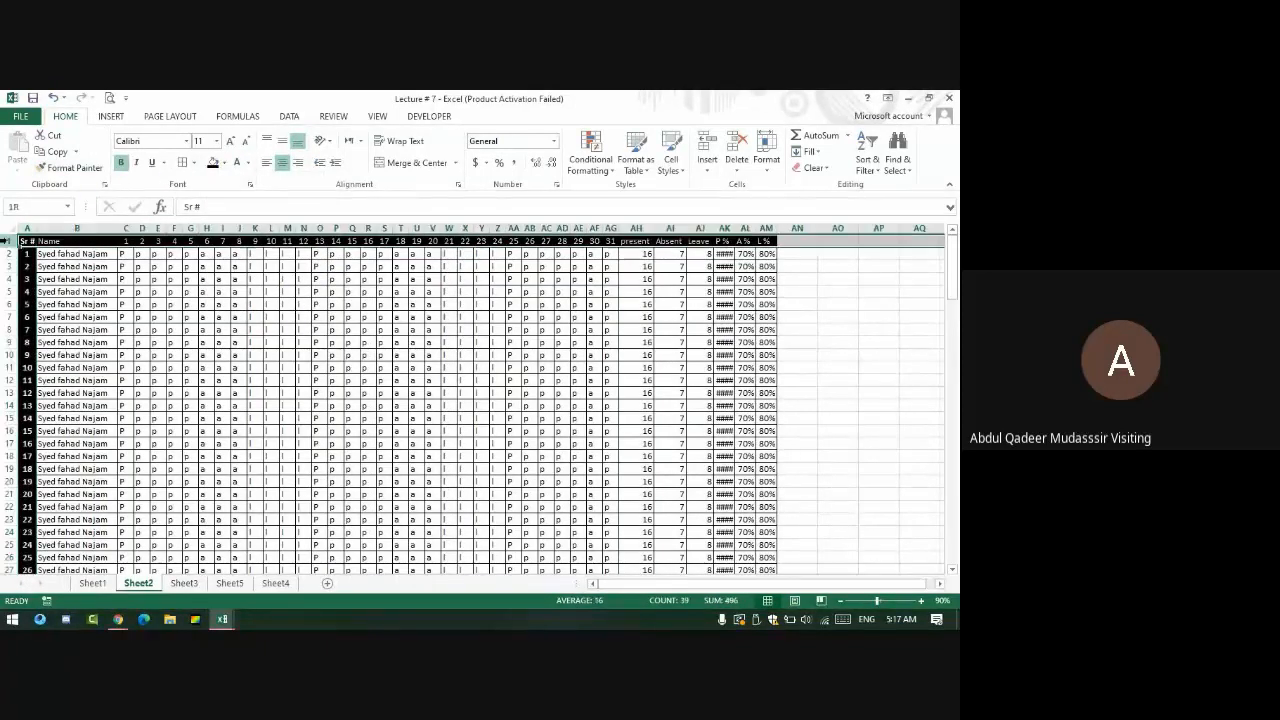
{"action": "left_click", "coordinate": [121, 164]}
{"action": "left_click", "coordinate": [222, 342]}
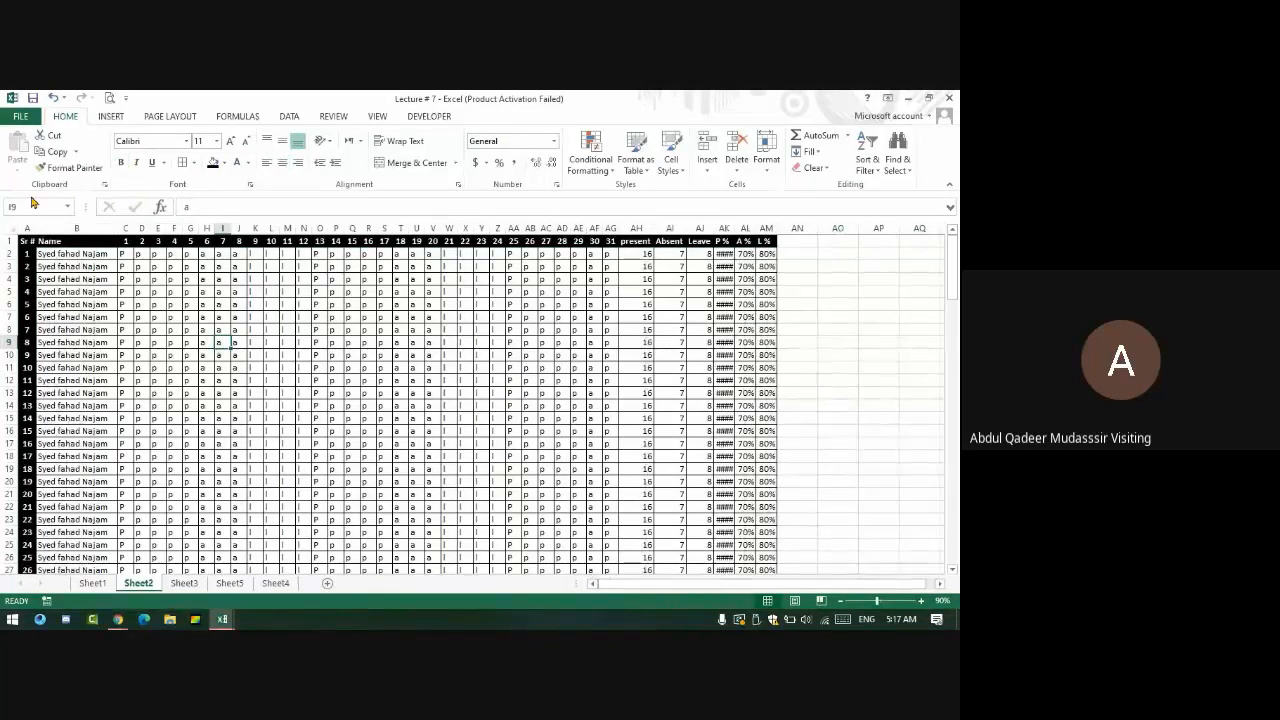
- After a print preview, set the page to landscape with Narrow margins
{"action": "key", "text": "ctrl+p"}
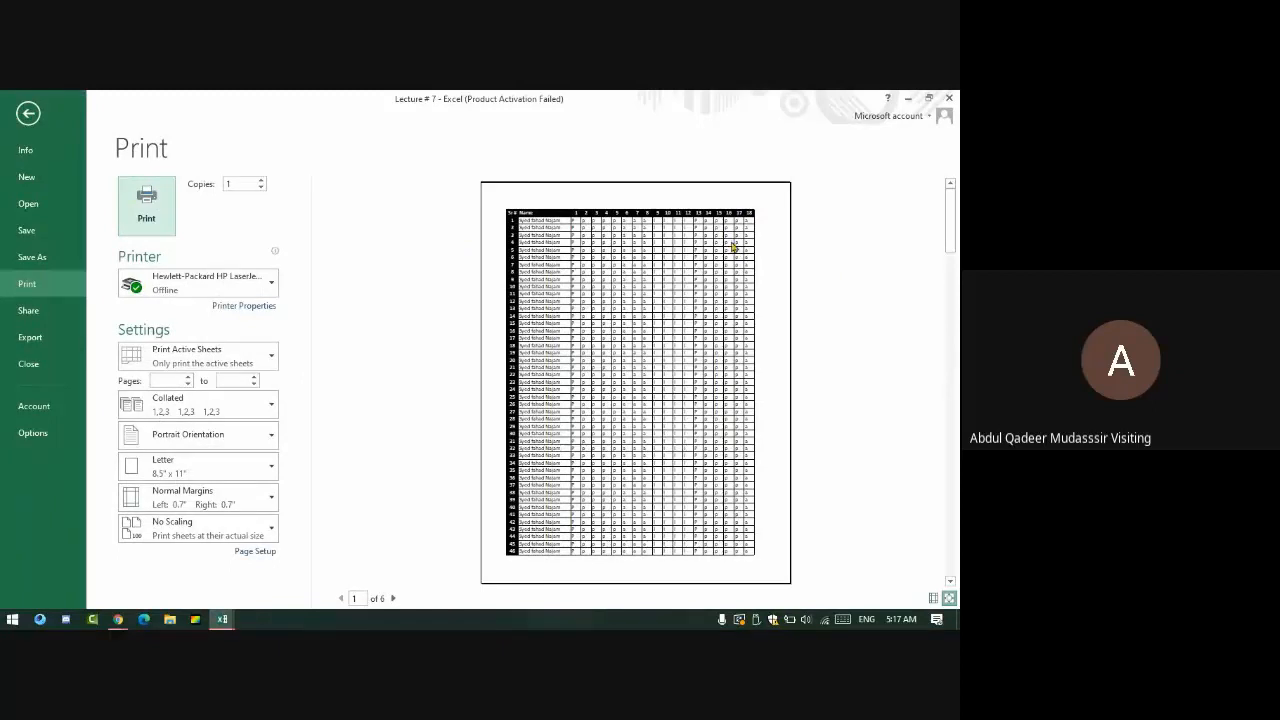
{"action": "key", "text": "Escape"}
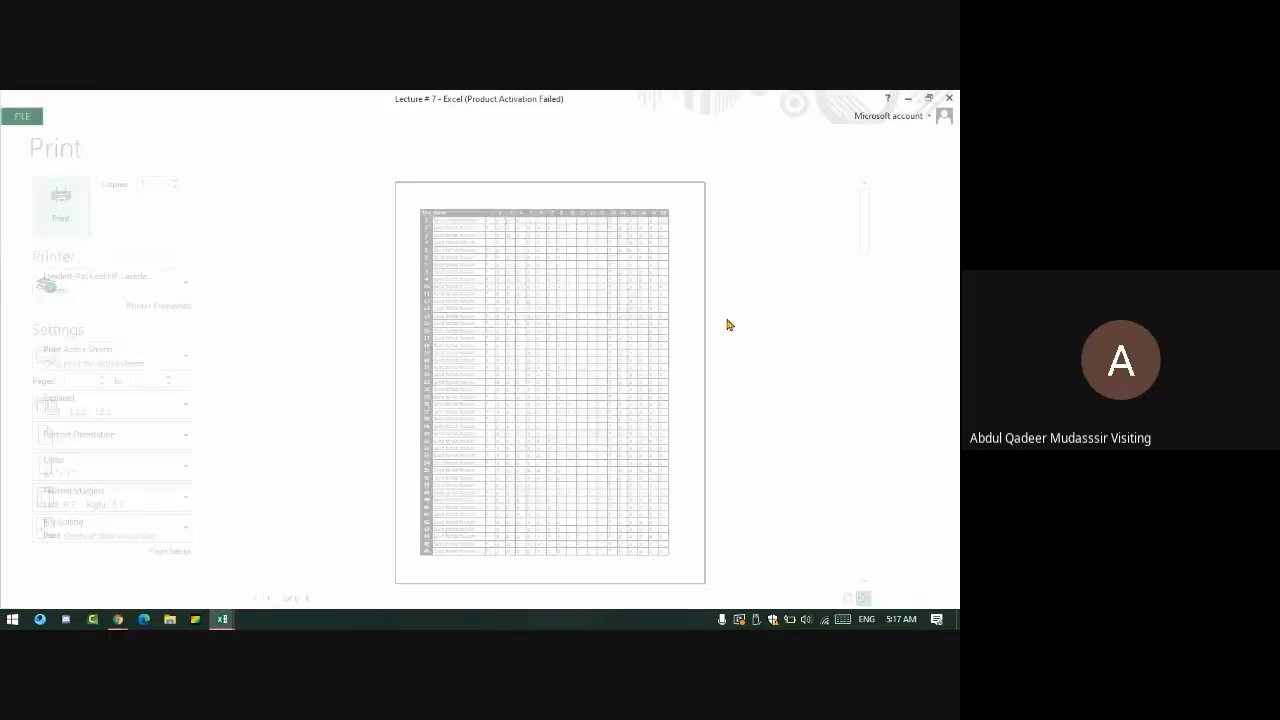
{"action": "left_click", "coordinate": [170, 116]}
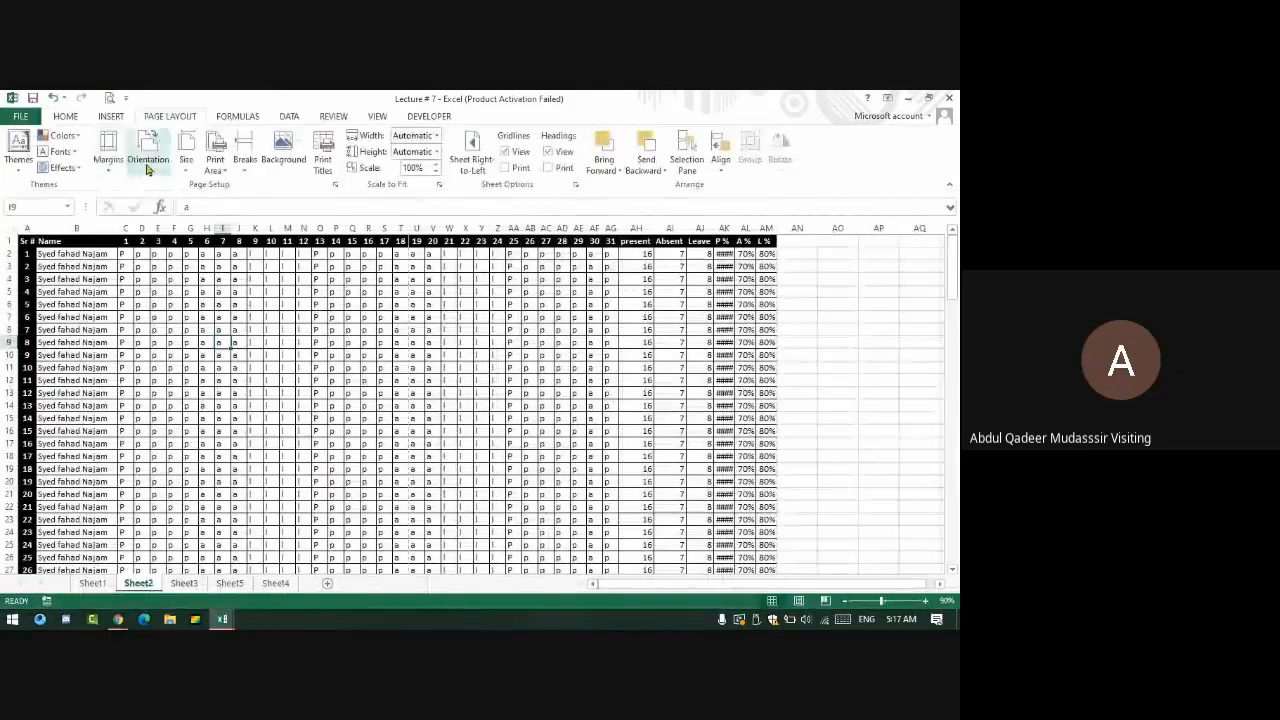
{"action": "left_click", "coordinate": [148, 150]}
{"action": "left_click", "coordinate": [194, 224]}
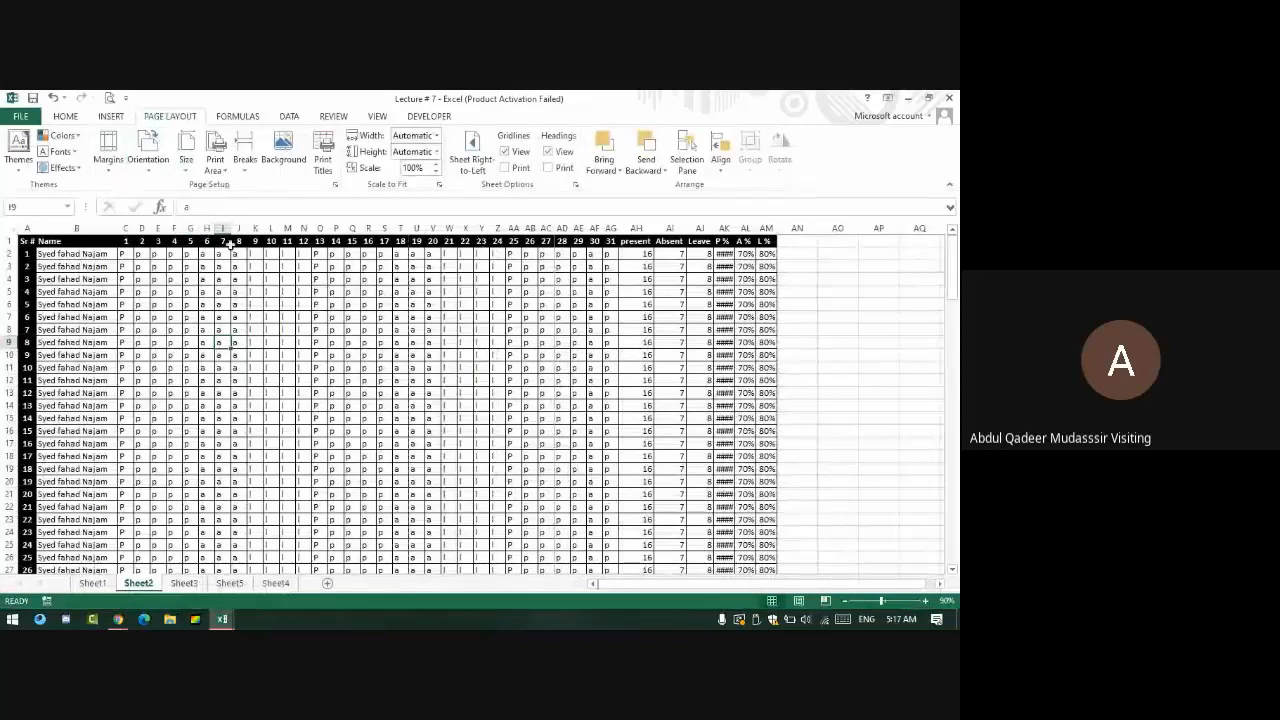
{"action": "left_click", "coordinate": [108, 150]}
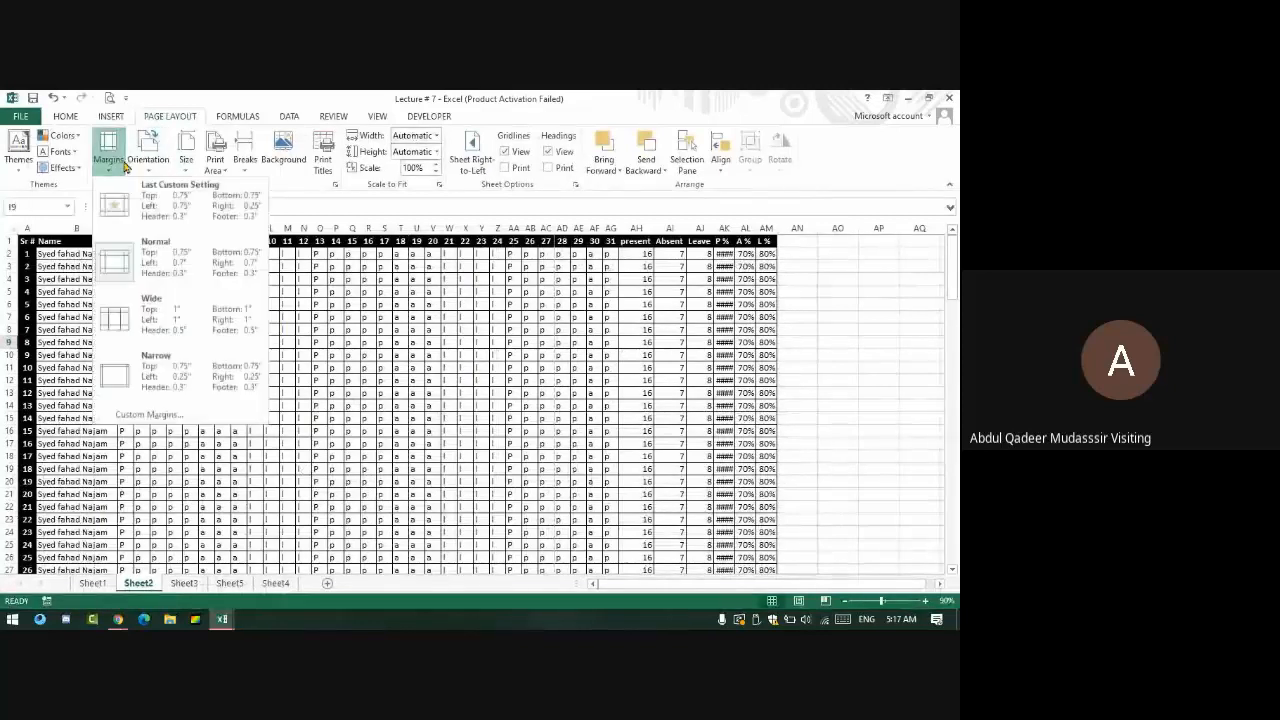
{"action": "left_click", "coordinate": [205, 390]}
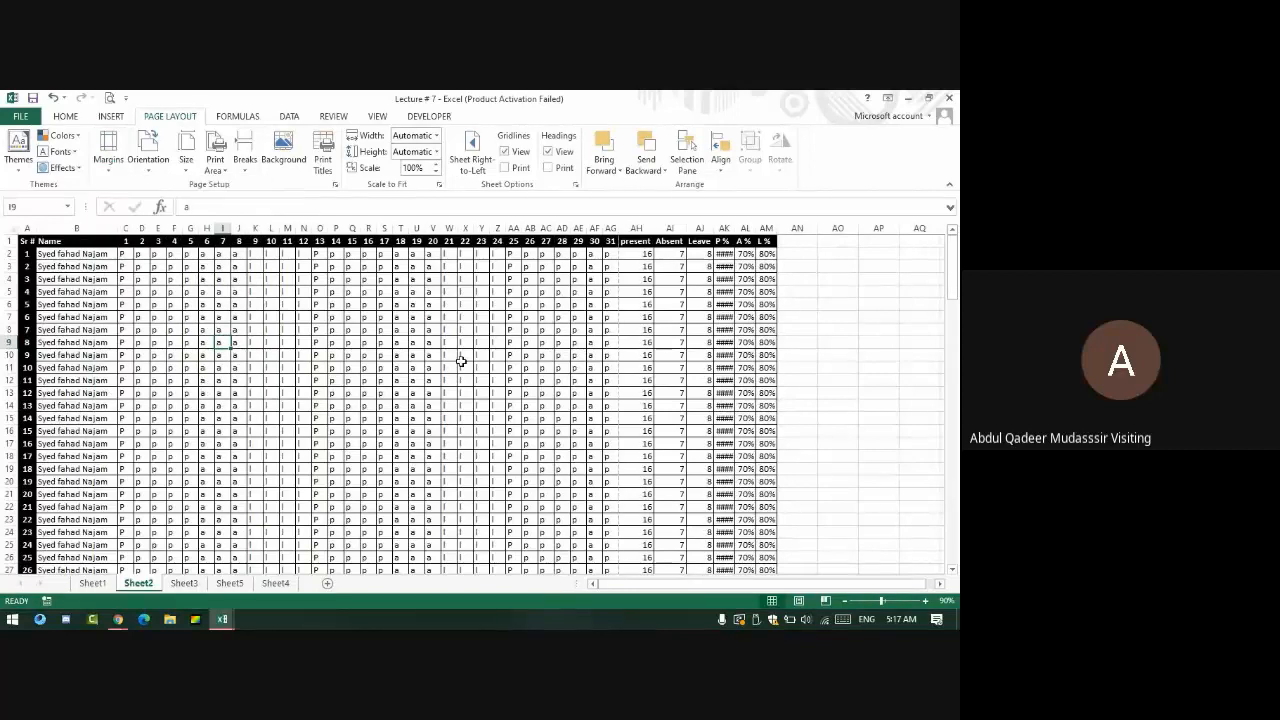
- Recheck the print preview, choose a different paper size, and preview again
{"action": "key", "text": "ctrl+p"}
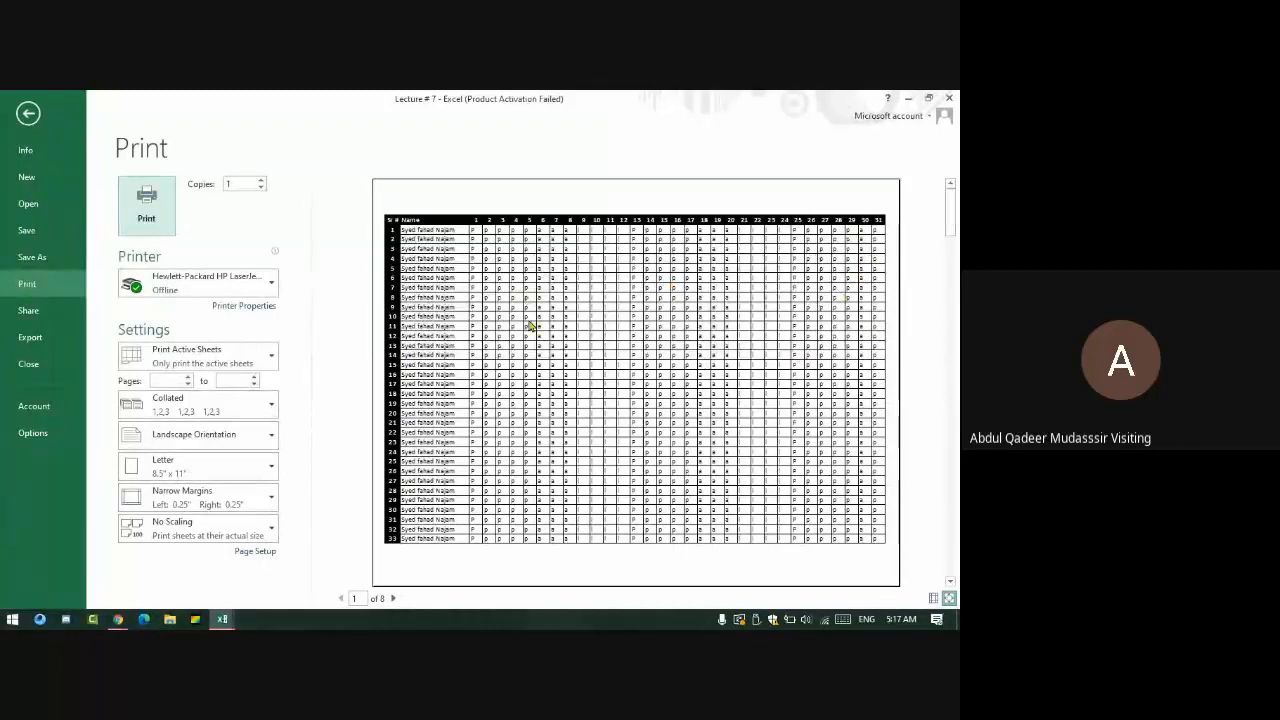
{"action": "key", "text": "Escape"}
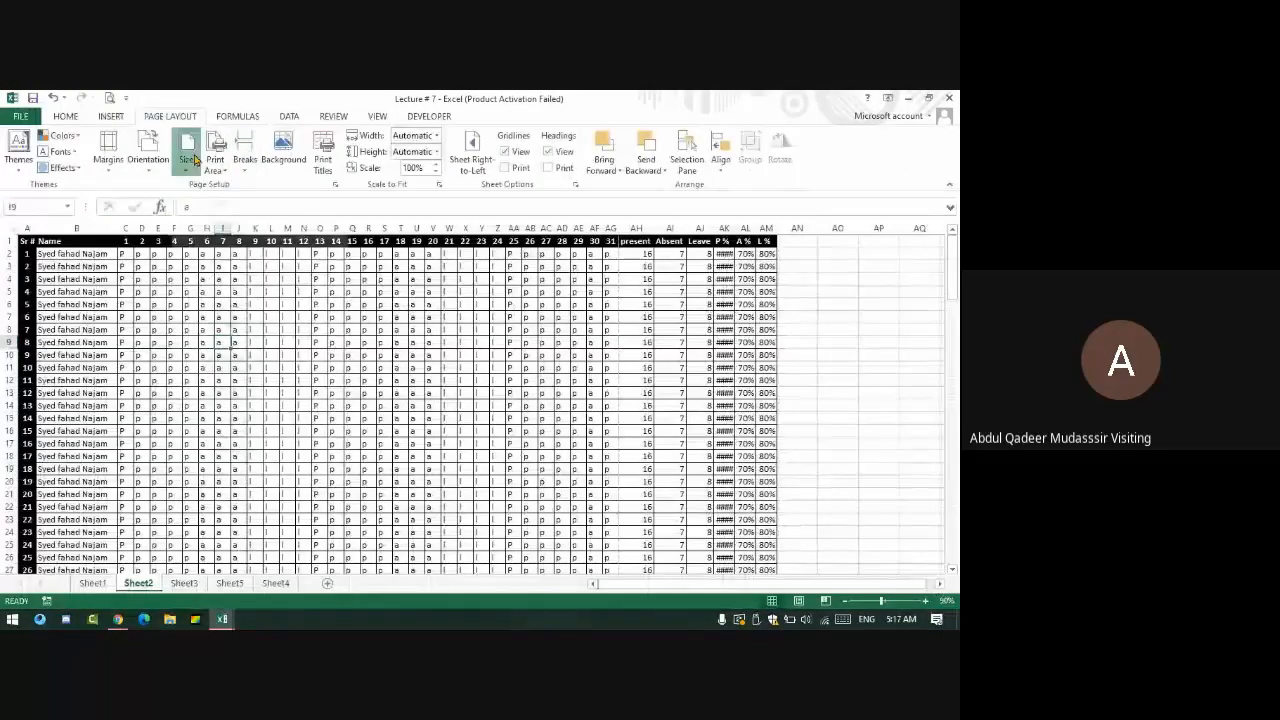
{"action": "left_click", "coordinate": [195, 160]}
{"action": "left_click", "coordinate": [245, 292]}
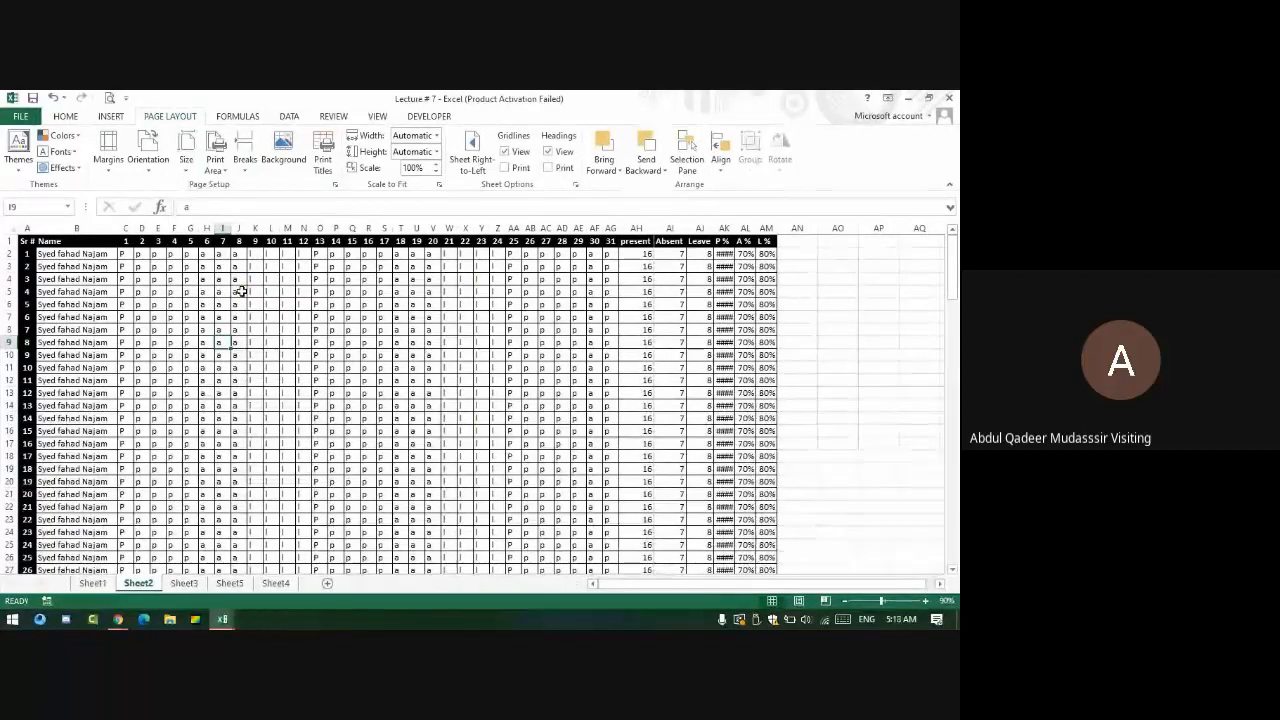
{"action": "key", "text": "ctrl+p"}
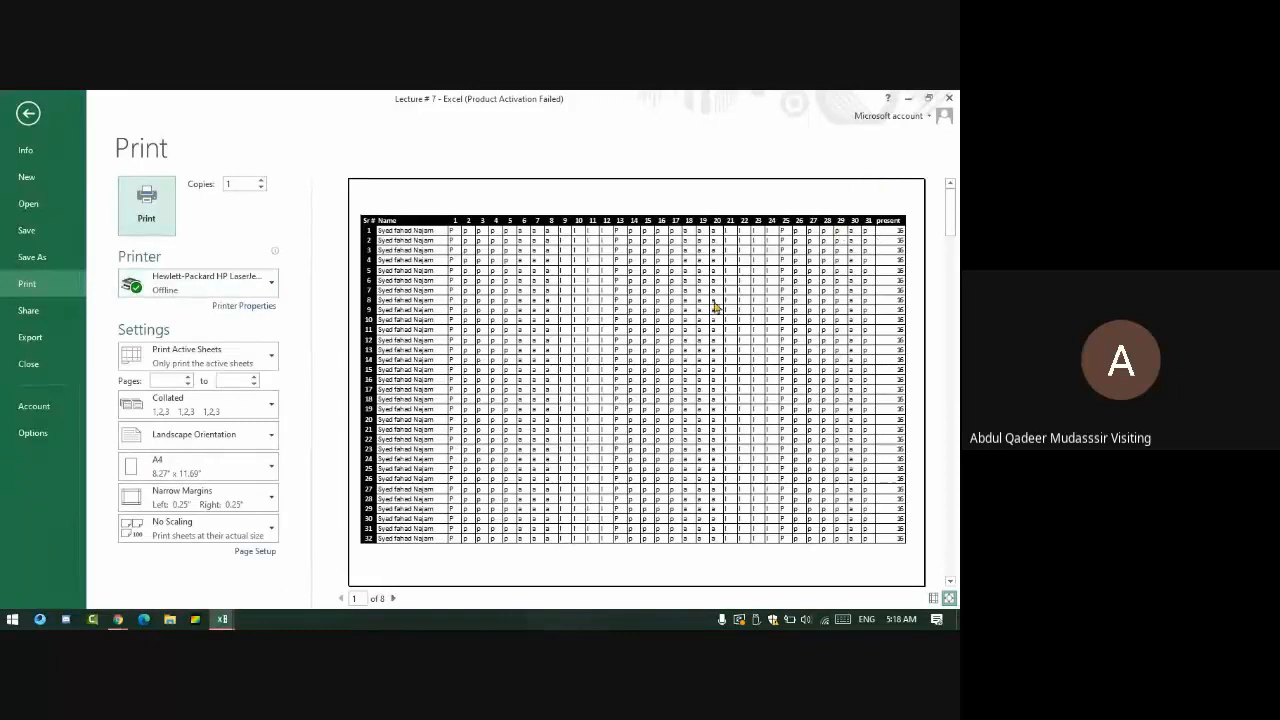
{"action": "key", "text": "Escape"}
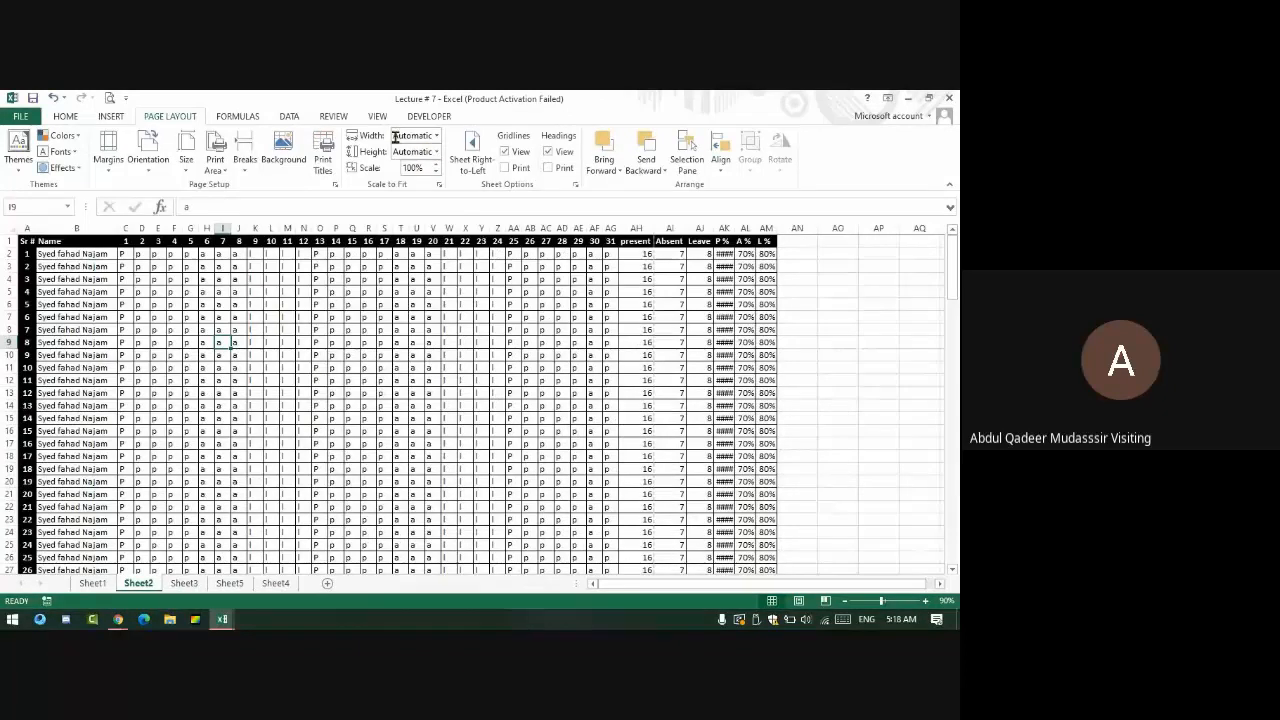
- Scale the sheet to fit 1 page wide and open the print preview
{"action": "left_click", "coordinate": [436, 136]}
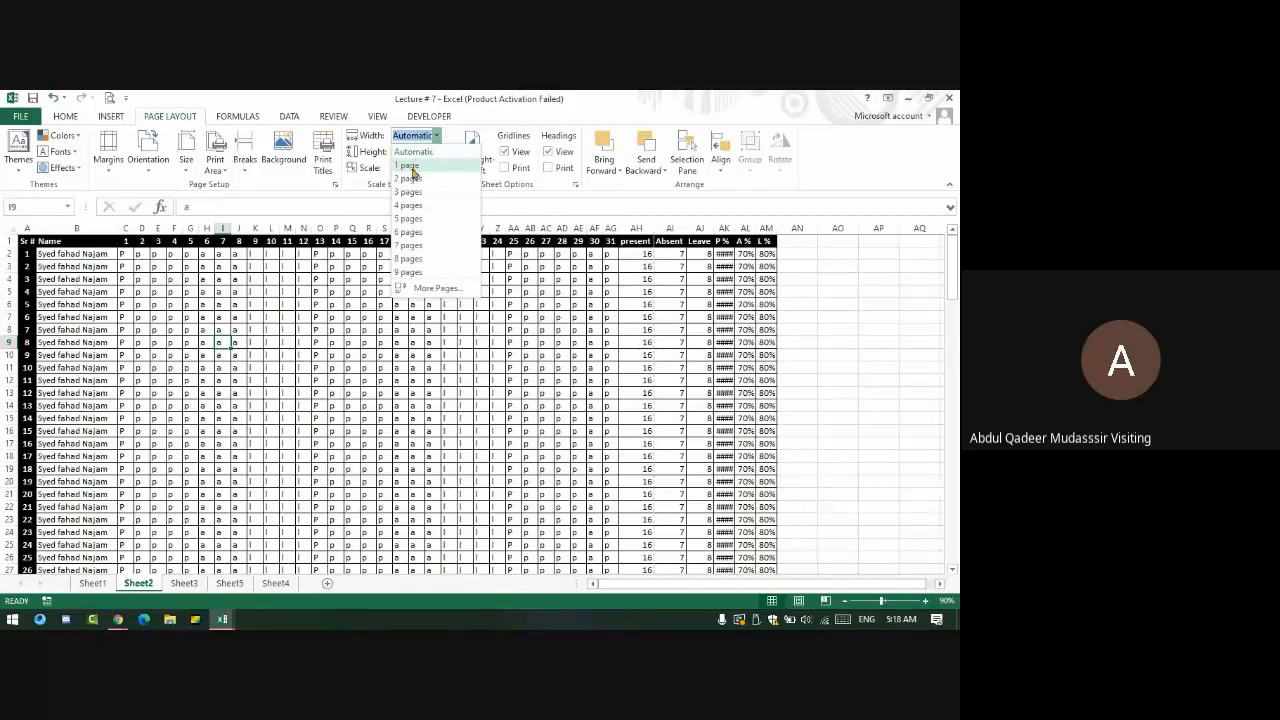
{"action": "left_click", "coordinate": [413, 166]}
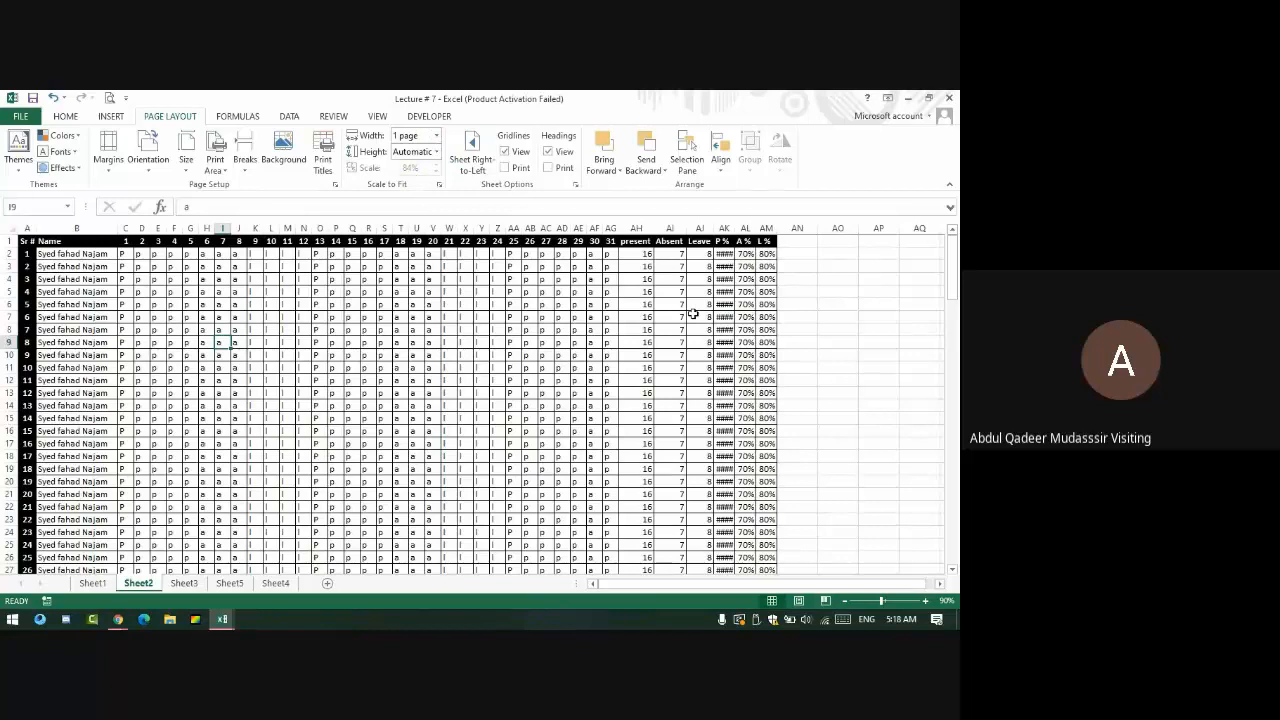
{"action": "key", "text": "ctrl+p"}
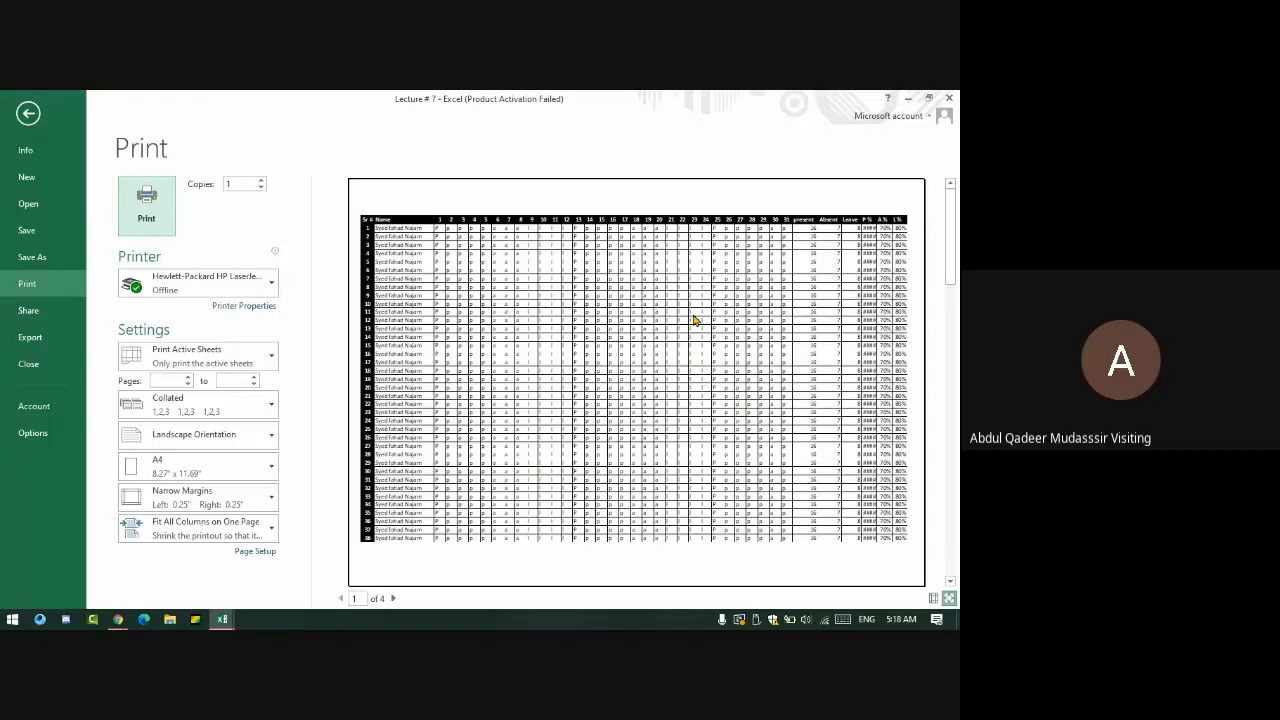
- View the second preview page, return to the sheet, and autofit column AK to show 160%
{"action": "left_click", "coordinate": [393, 598]}
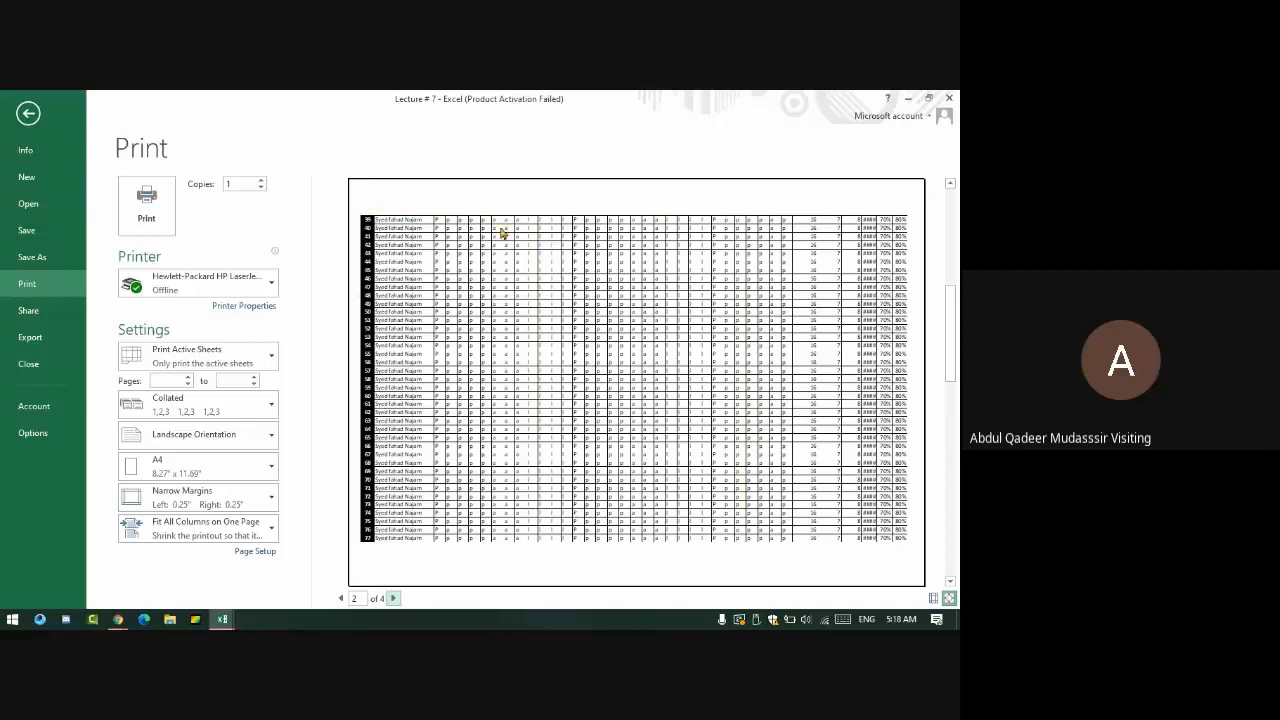
{"action": "left_click", "coordinate": [440, 215]}
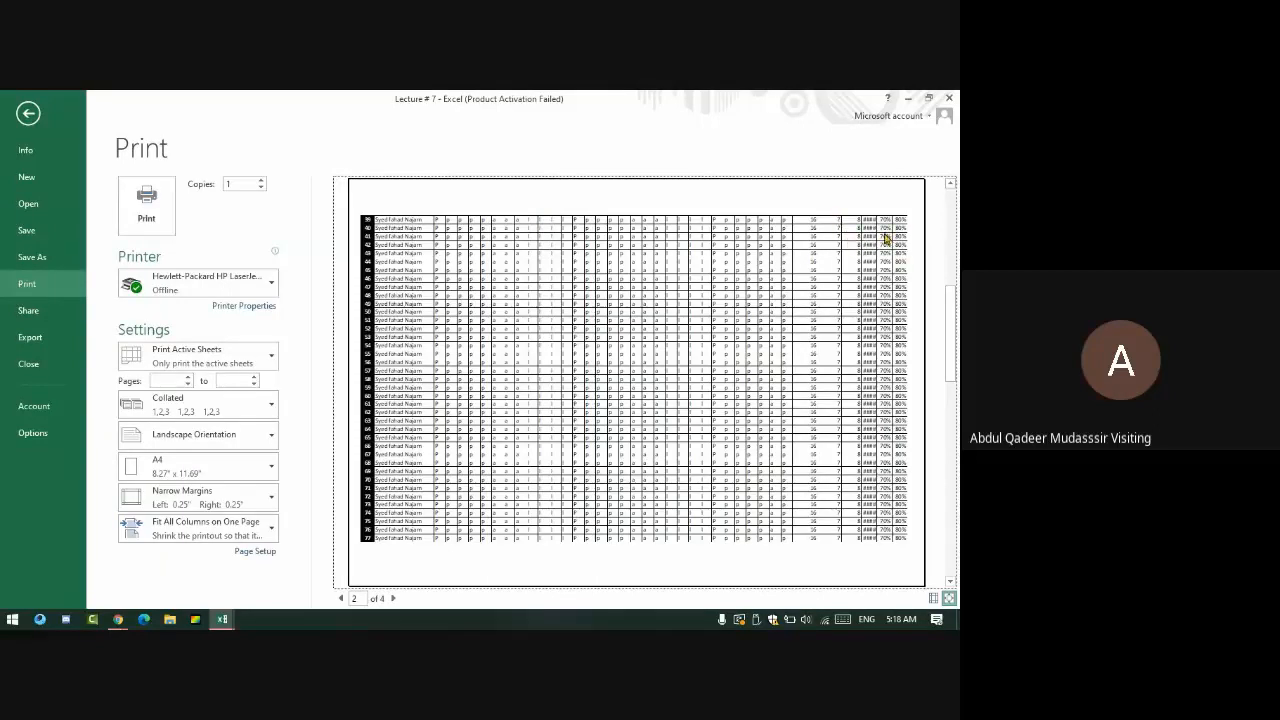
{"action": "key", "text": "Escape"}
{"action": "double_click", "coordinate": [736, 228]}
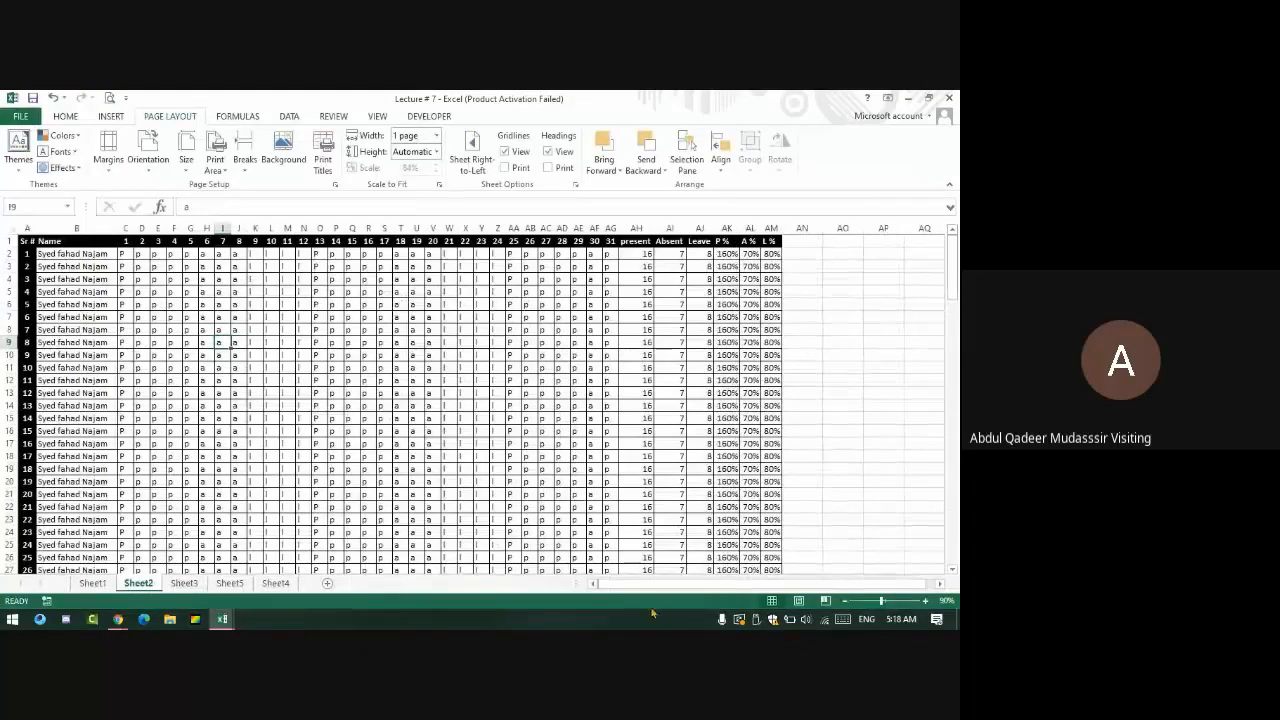
- In Print Titles, set the print area to columns $A:$AM
{"action": "scroll", "coordinate": [108, 433], "scroll_direction": "down", "scroll_amount": 1}
{"action": "scroll", "coordinate": [108, 433], "scroll_direction": "up", "scroll_amount": 1}
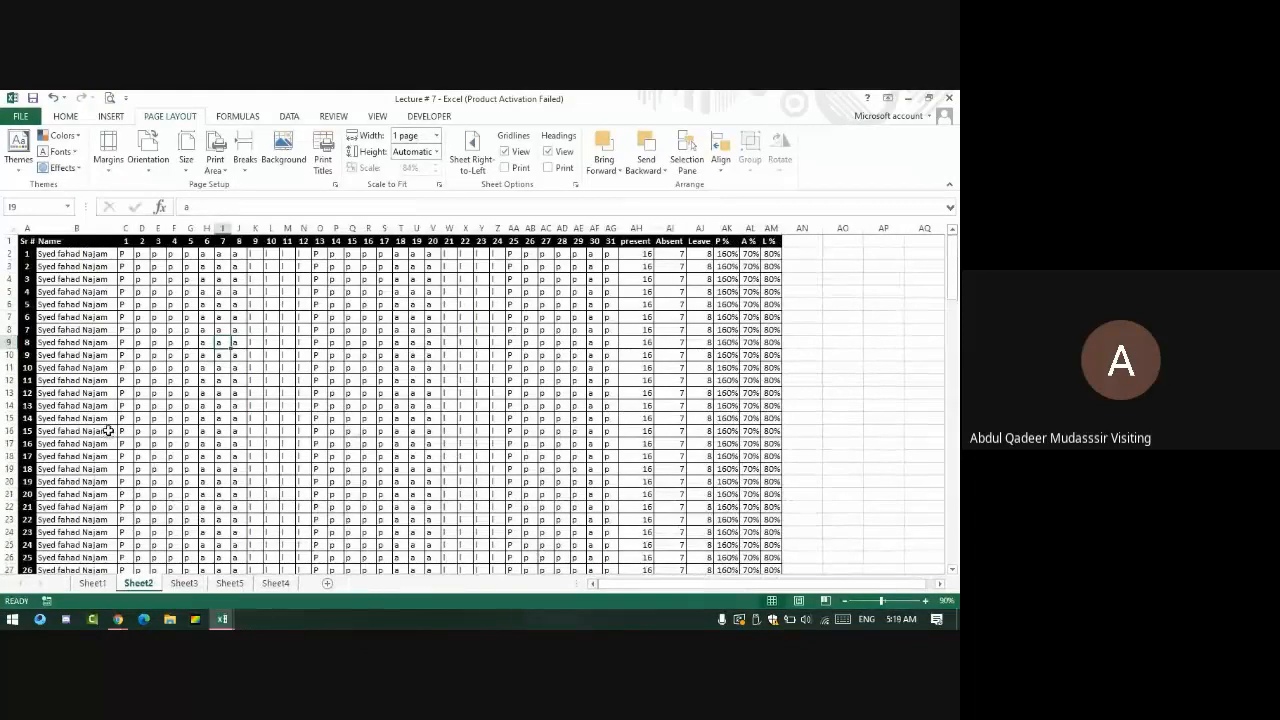
{"action": "left_click", "coordinate": [322, 165]}
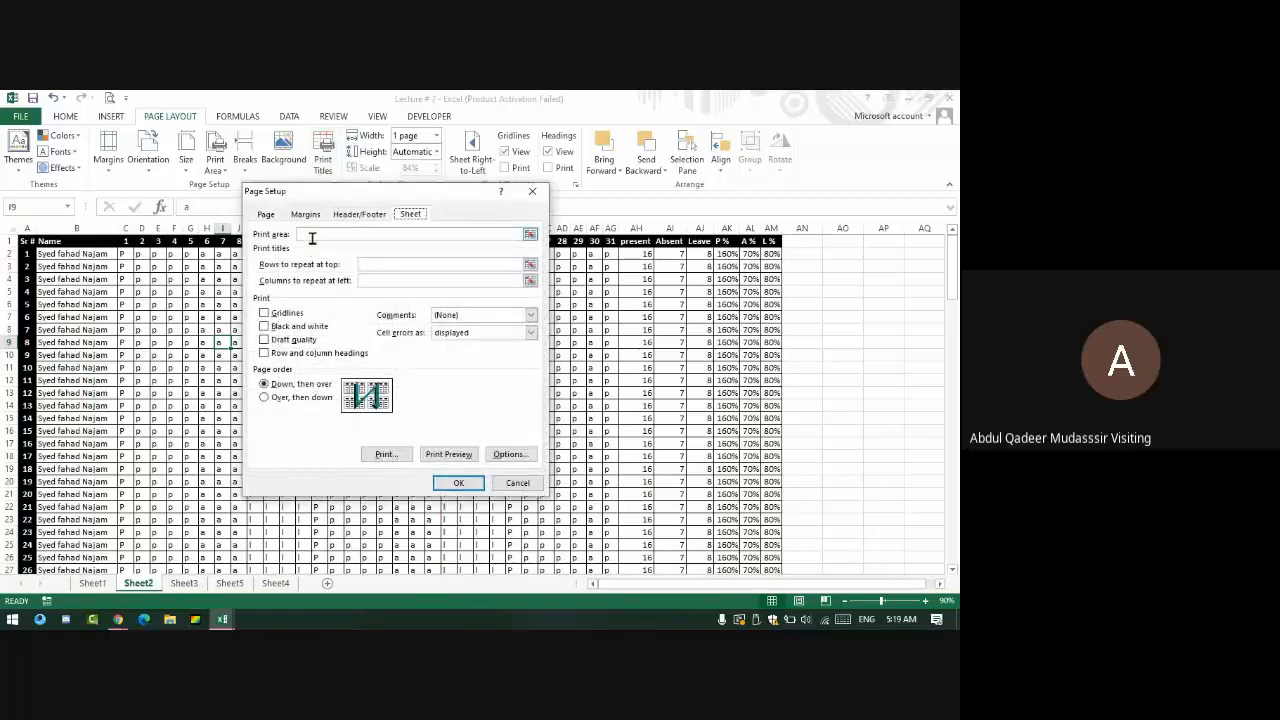
{"action": "left_click", "coordinate": [312, 235]}
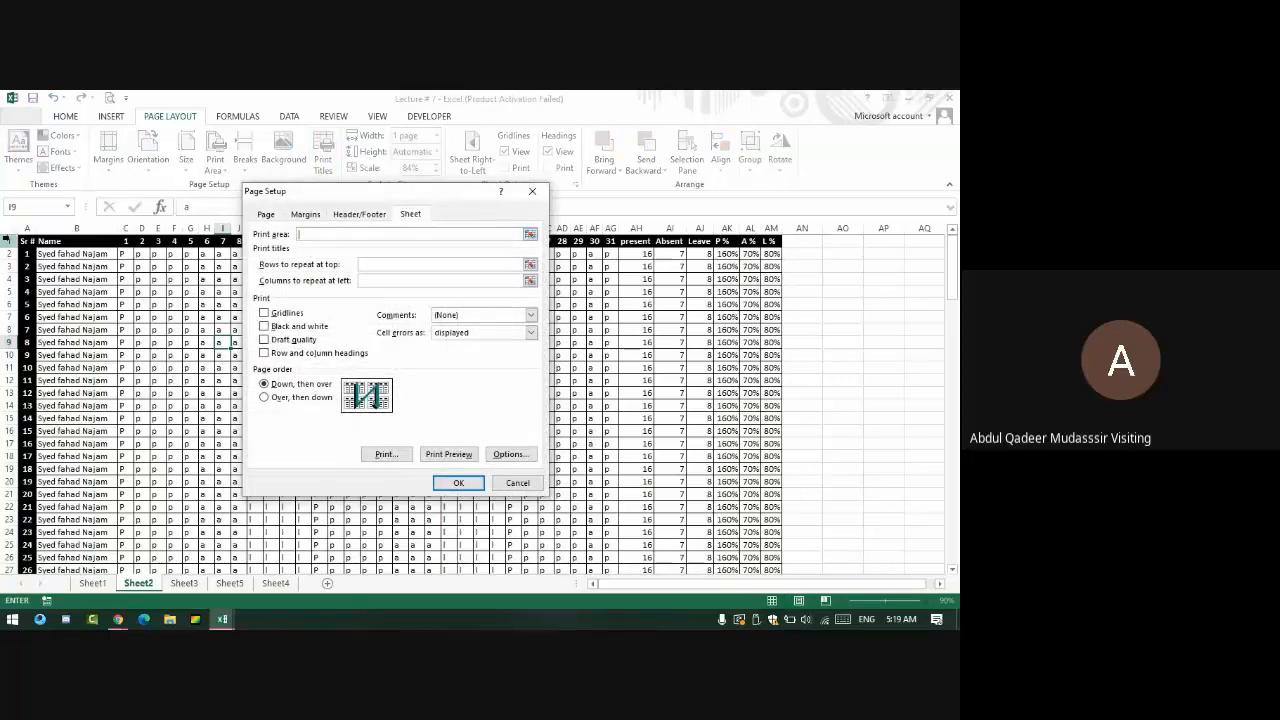
{"action": "left_click_drag", "start_coordinate": [22, 243], "coordinate": [770, 545]}
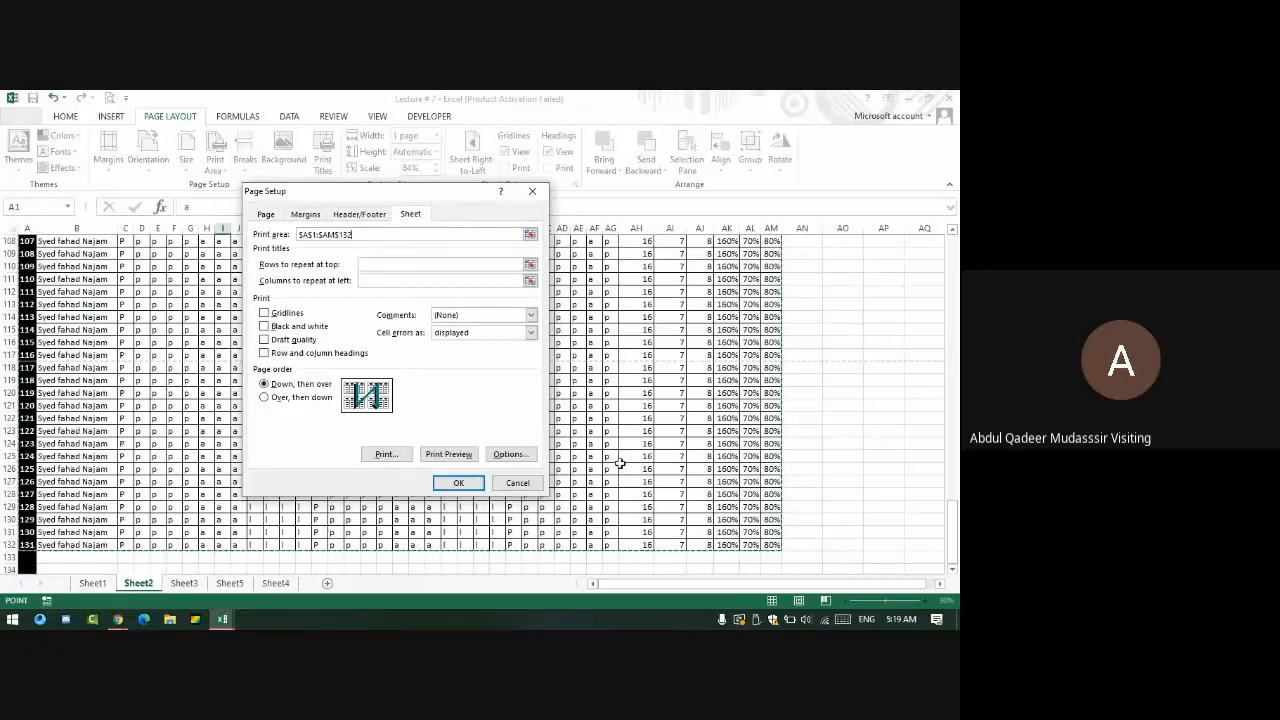
{"action": "key", "text": "ctrl+shift+Down"}
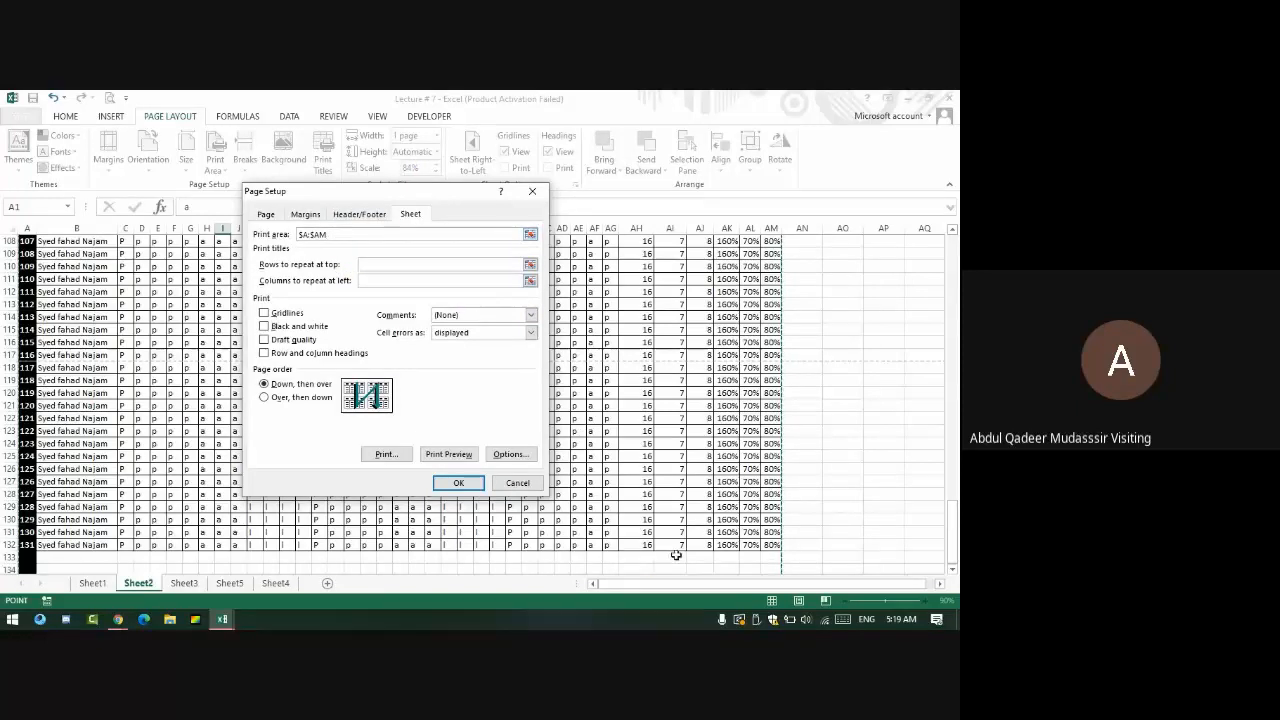
{"action": "scroll", "coordinate": [676, 554], "scroll_direction": "down", "scroll_amount": 1}
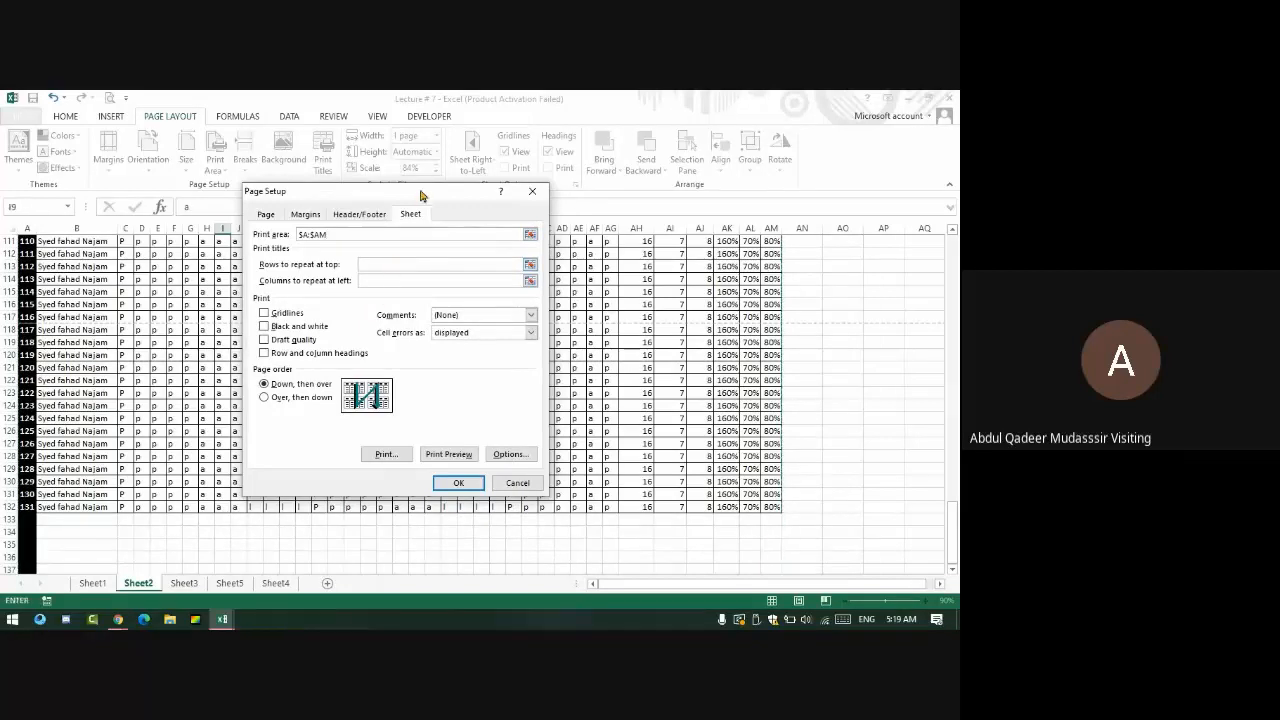
- Set row $1:$1 to repeat at the top of every printed page
{"action": "left_click_drag", "start_coordinate": [421, 195], "coordinate": [880, 280]}
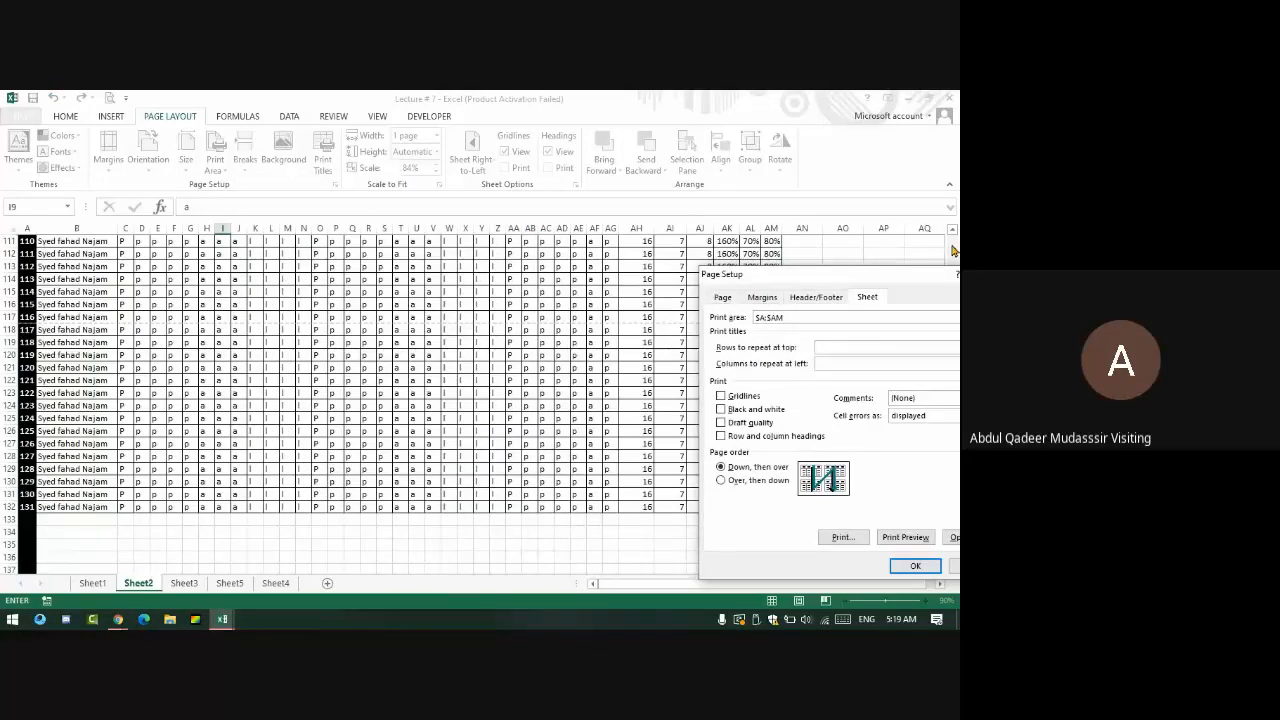
{"action": "scroll", "coordinate": [955, 250], "scroll_direction": "up", "scroll_amount": 20}
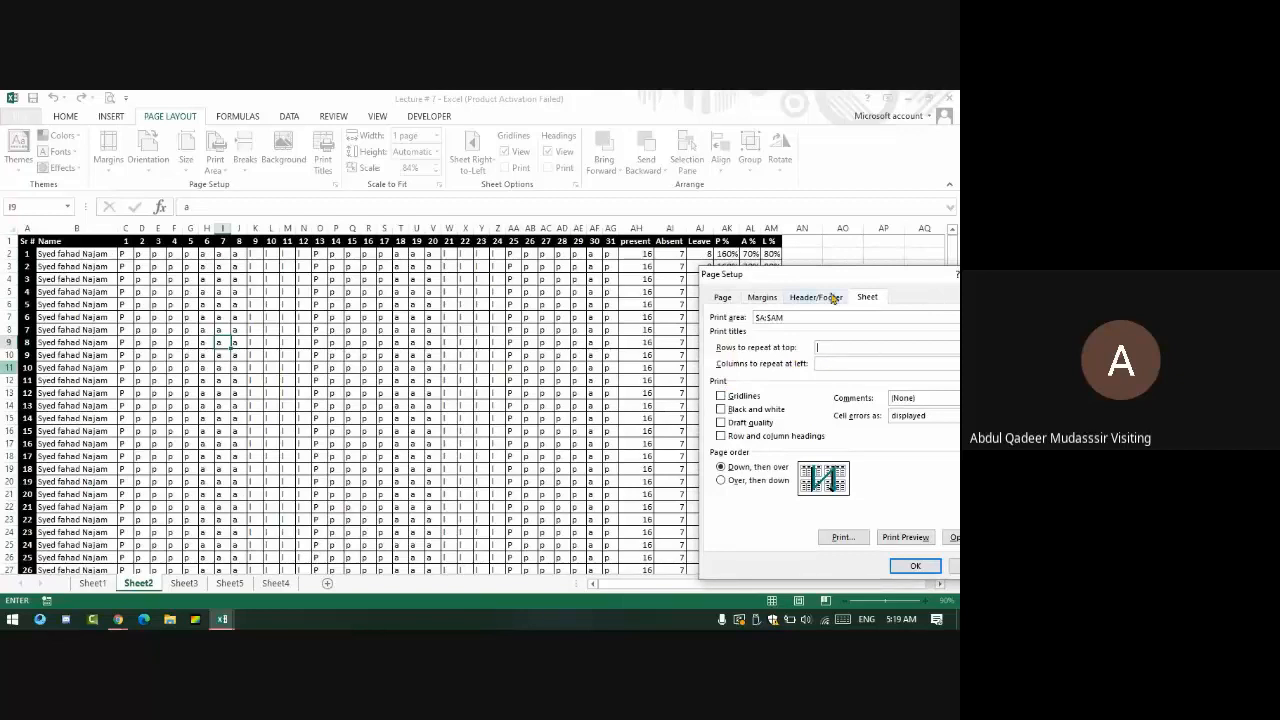
{"action": "left_click_drag", "start_coordinate": [815, 273], "coordinate": [658, 165]}
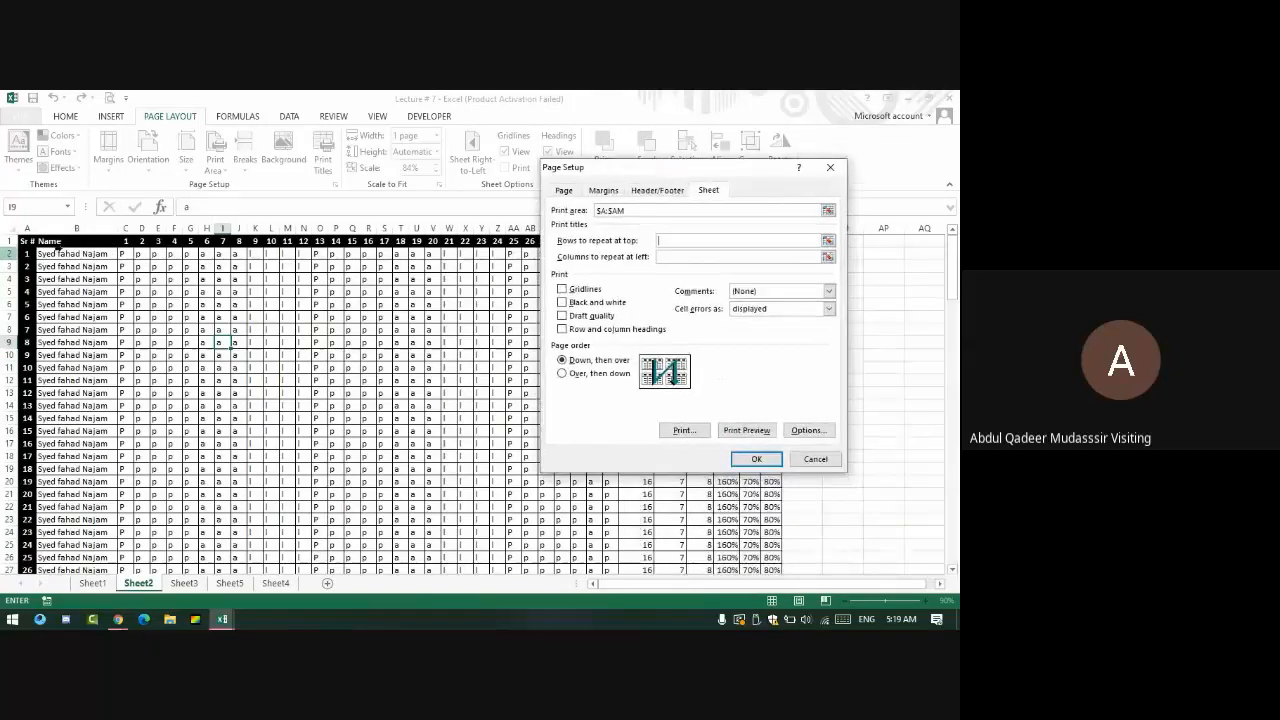
{"action": "left_click", "coordinate": [11, 242]}
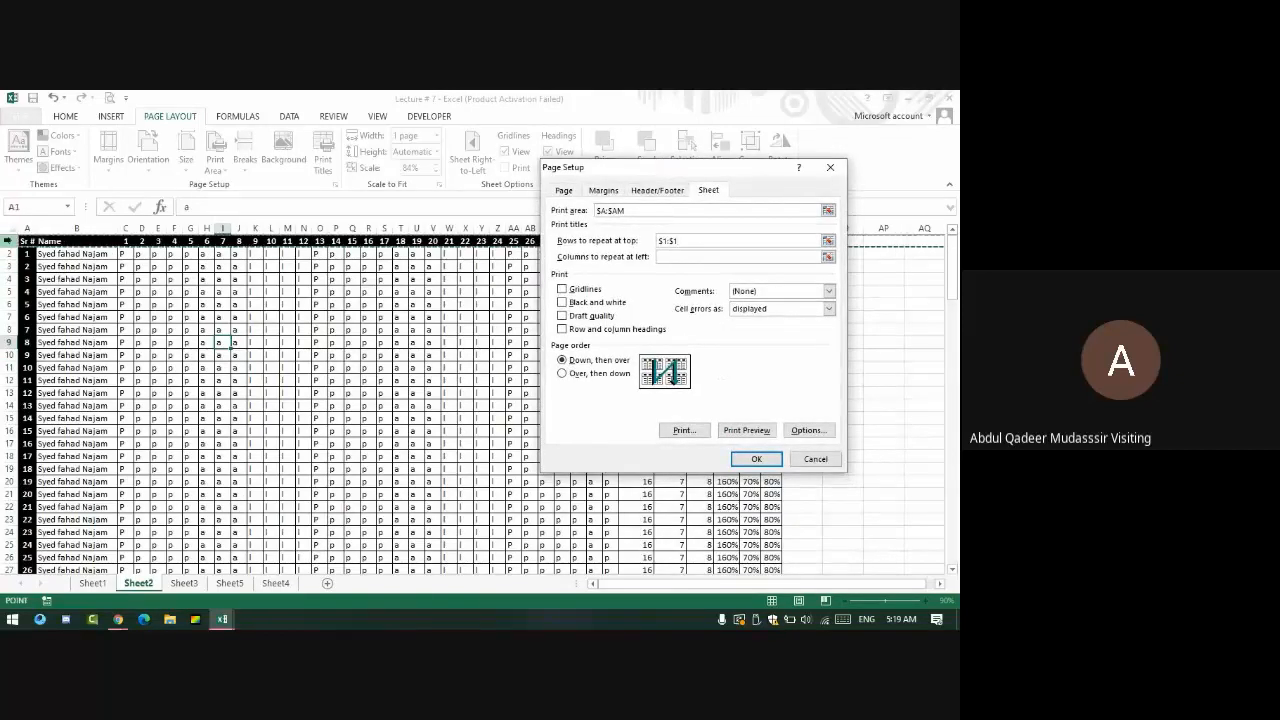
{"action": "left_click", "coordinate": [689, 255]}
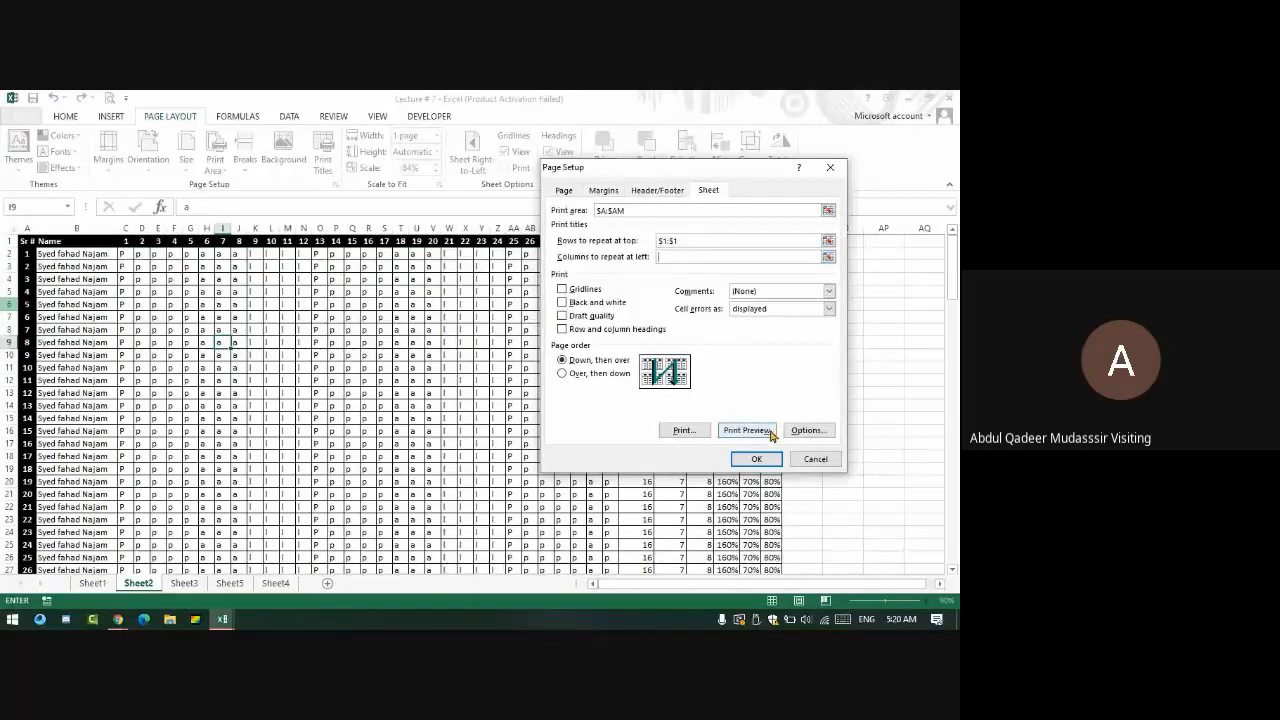
- Preview all four printed pages from Page Setup, checking the repeated header row, then return to the sheet
{"action": "left_click", "coordinate": [747, 430]}
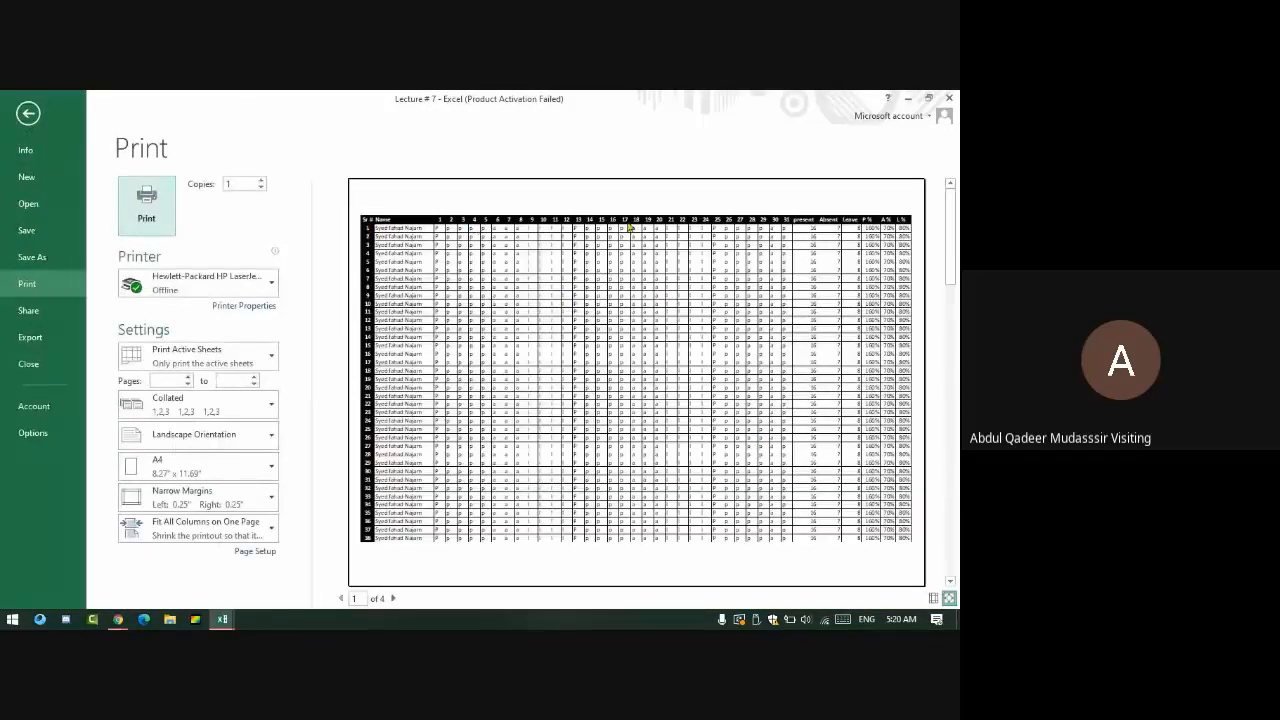
{"action": "left_click", "coordinate": [392, 598]}
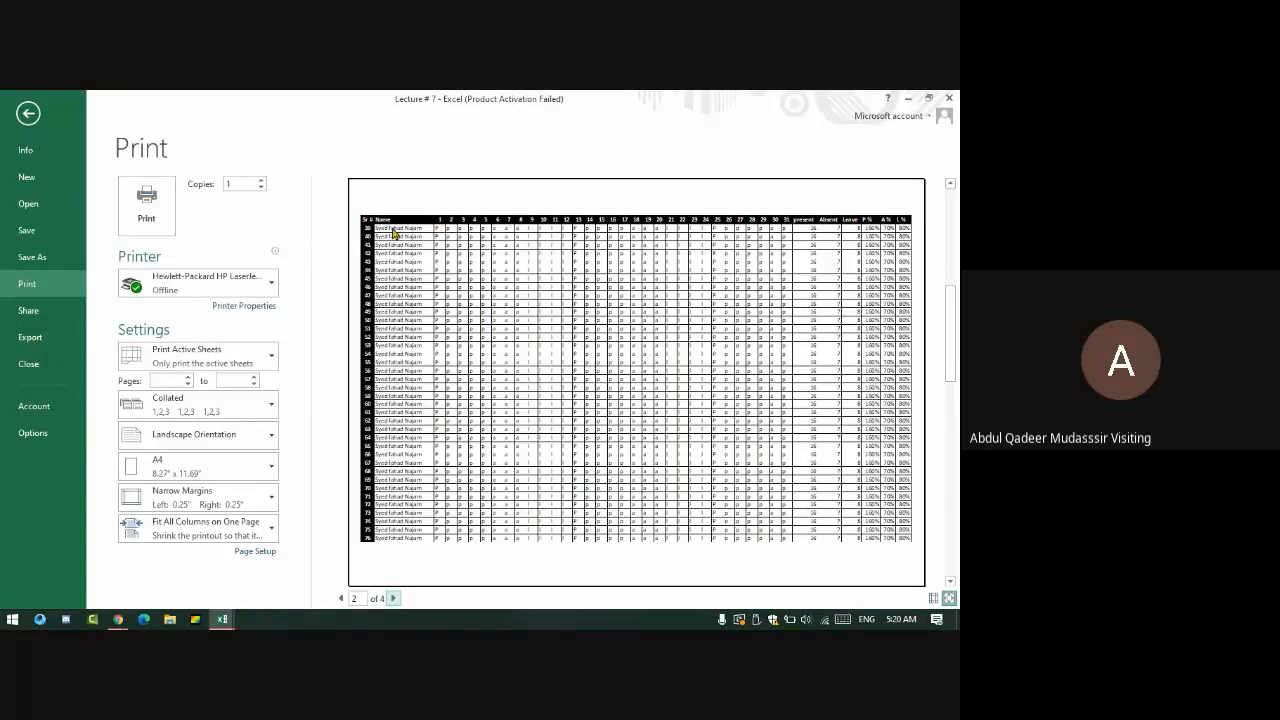
{"action": "left_click", "coordinate": [392, 598]}
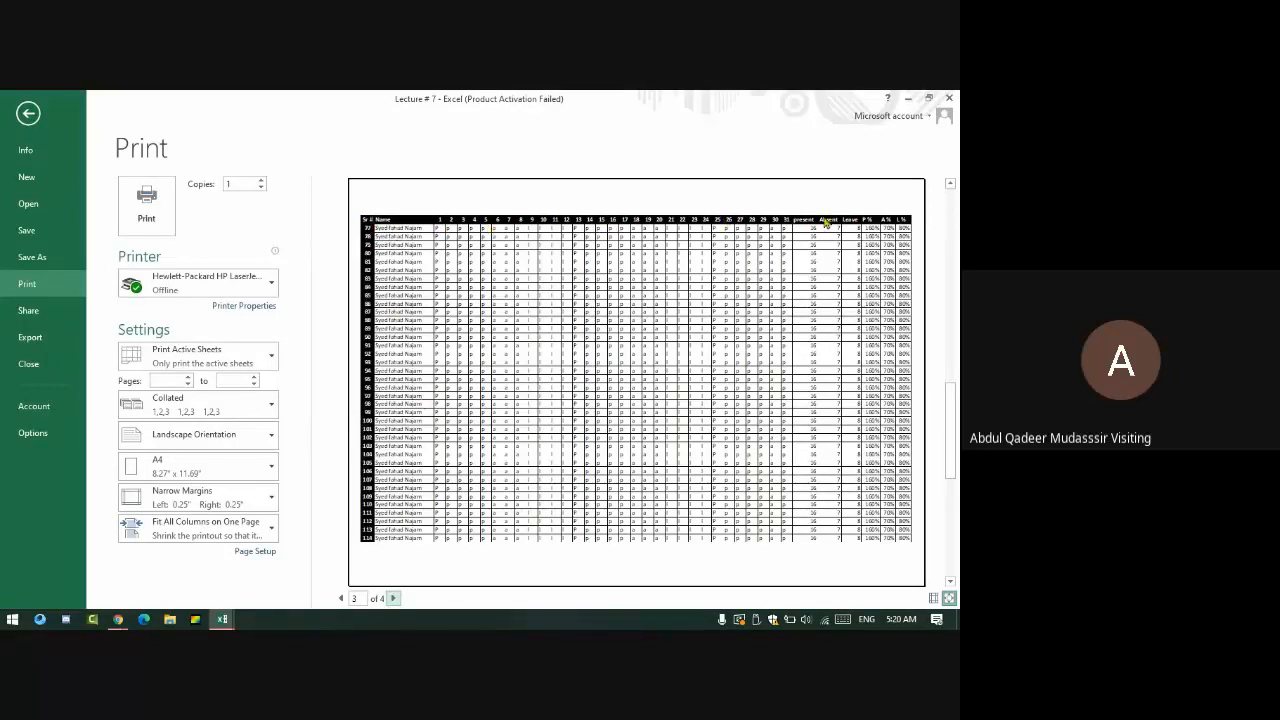
{"action": "left_click", "coordinate": [394, 599]}
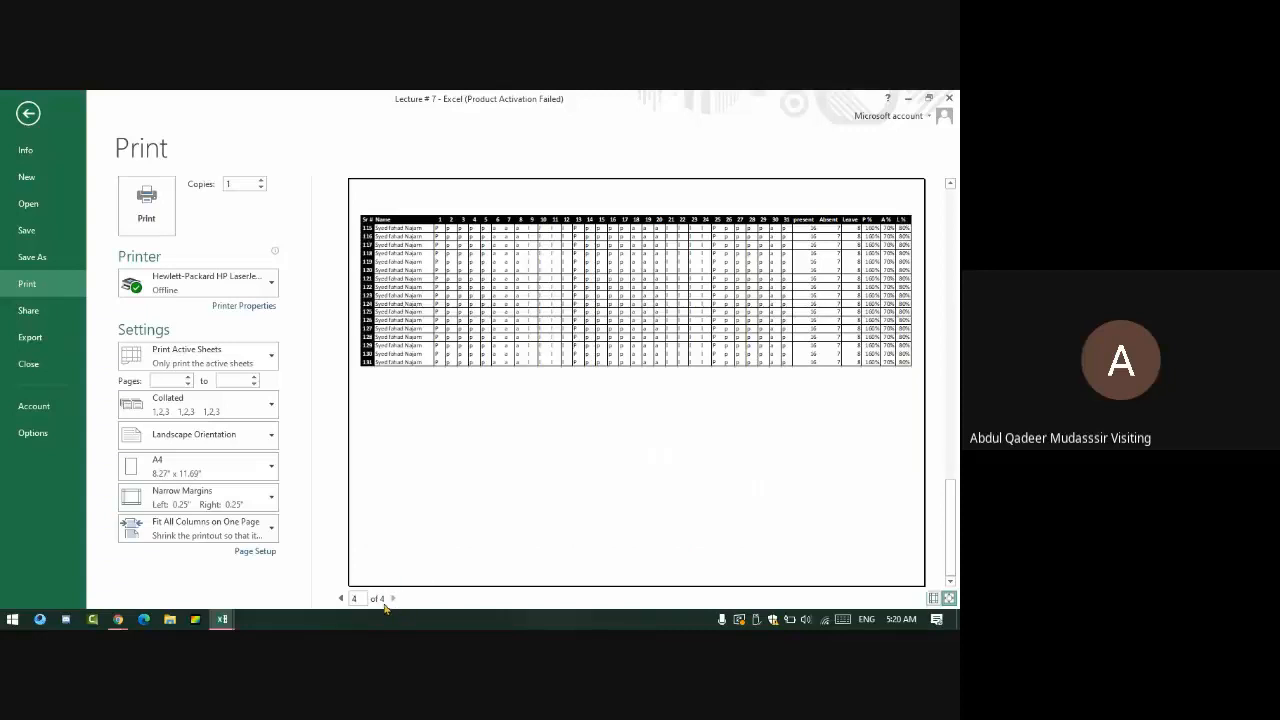
{"action": "left_click", "coordinate": [341, 598]}
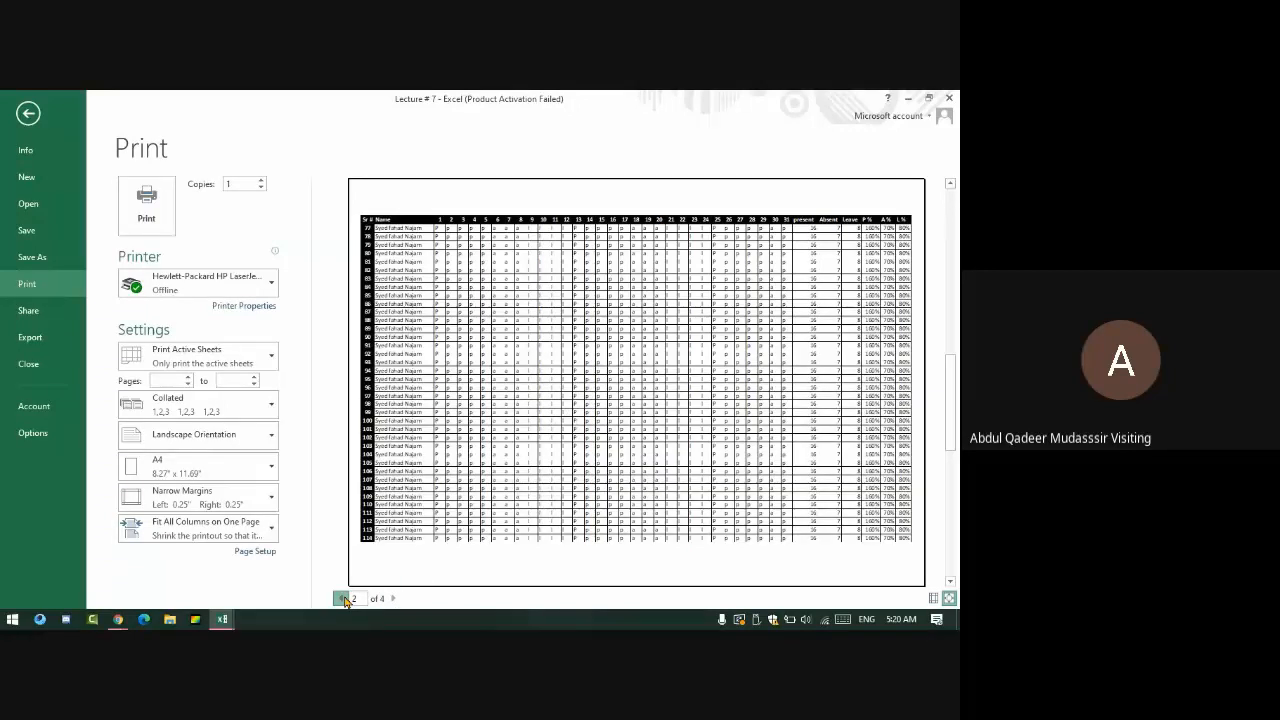
{"action": "left_click", "coordinate": [341, 598]}
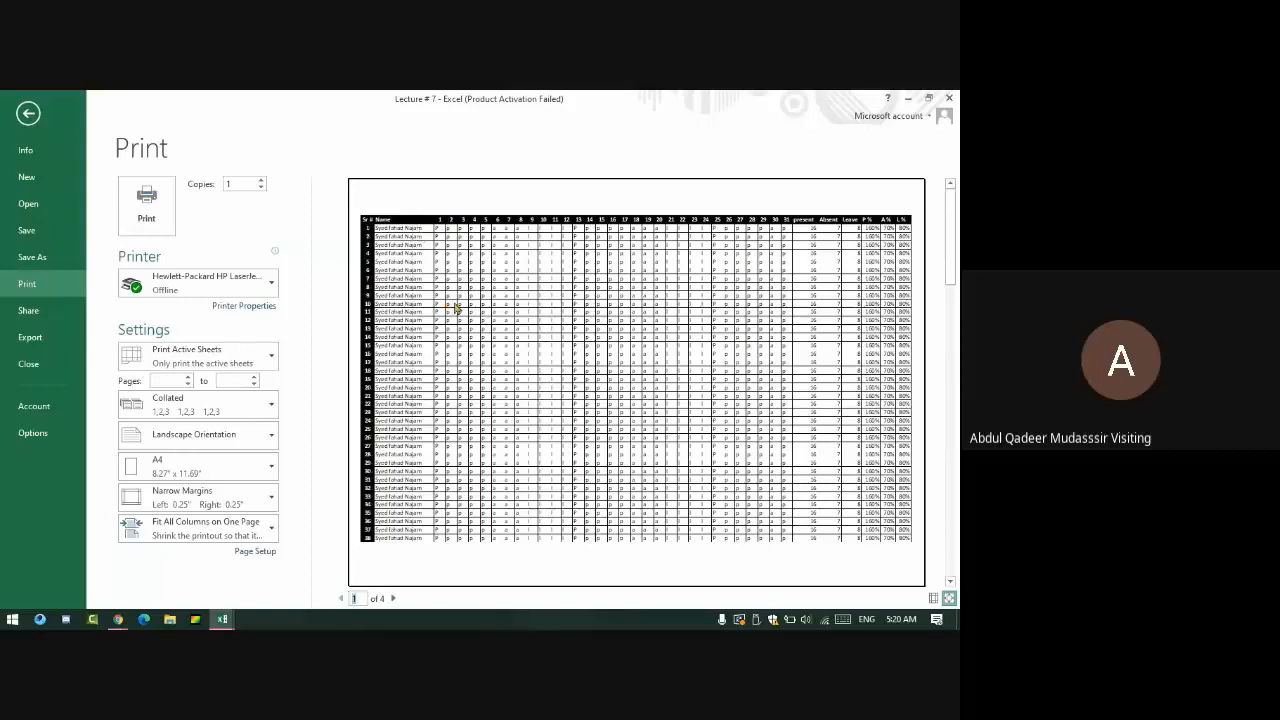
{"action": "key", "text": "space"}
{"action": "key", "text": "Escape"}
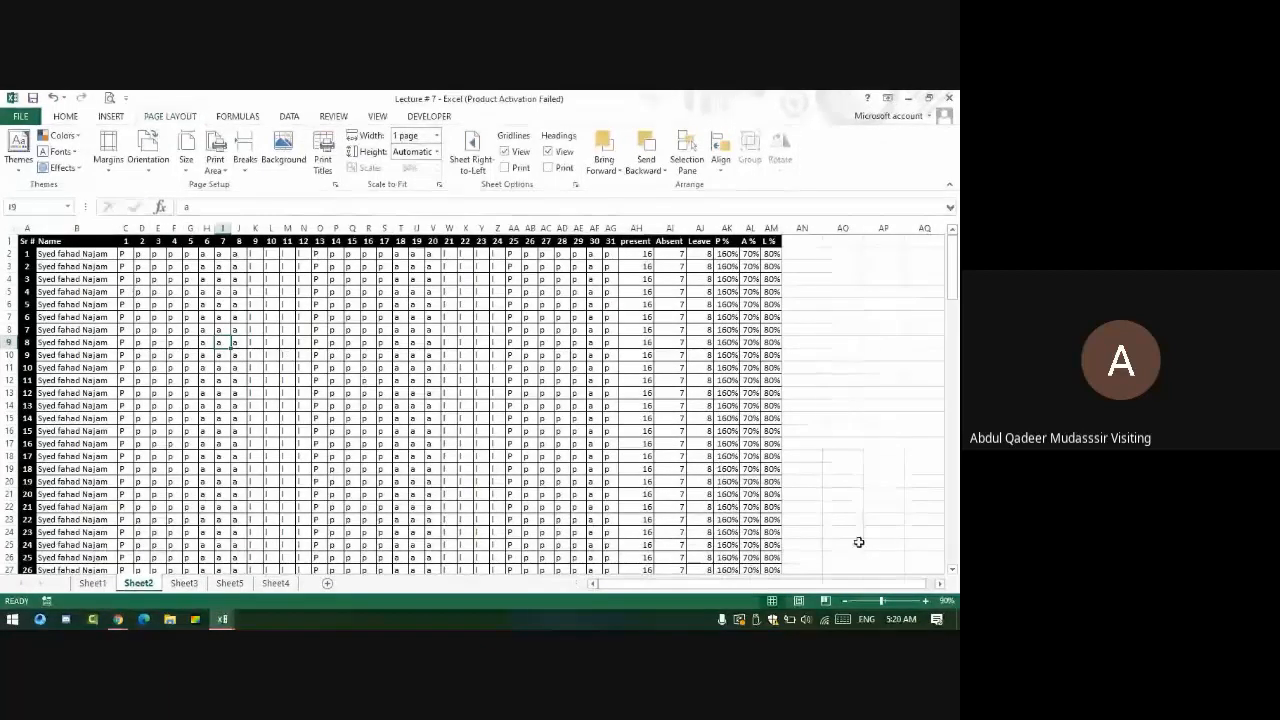
- Switch to Page Layout view and type 'CLAS' into the left page header
{"action": "left_click", "coordinate": [822, 601]}
{"action": "left_click", "coordinate": [796, 601]}
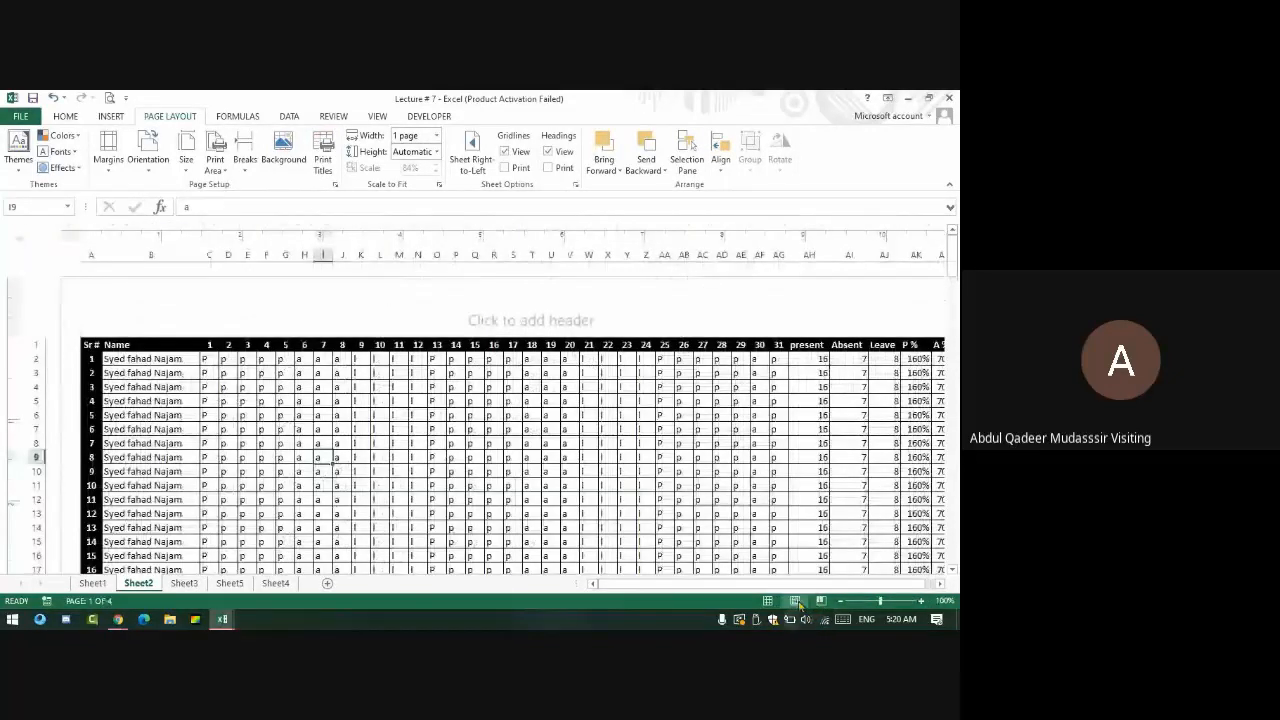
{"action": "left_click", "coordinate": [530, 314]}
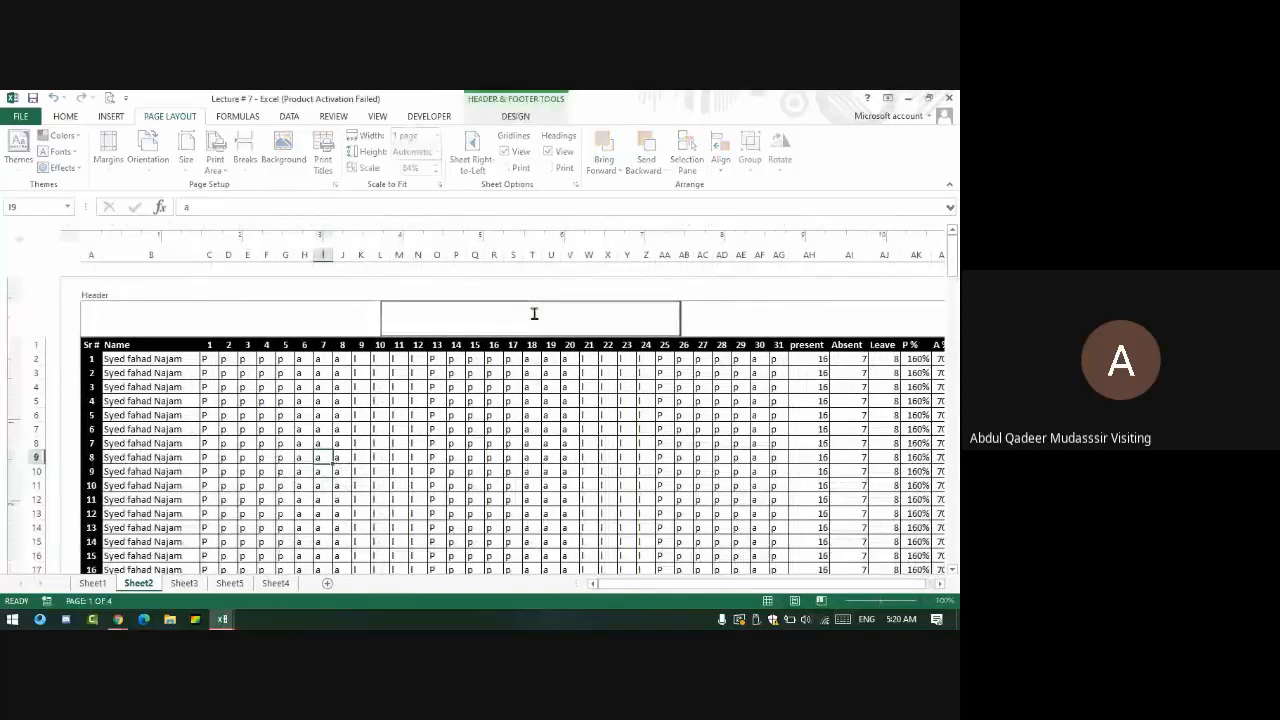
{"action": "left_click", "coordinate": [791, 315]}
{"action": "left_click", "coordinate": [255, 313]}
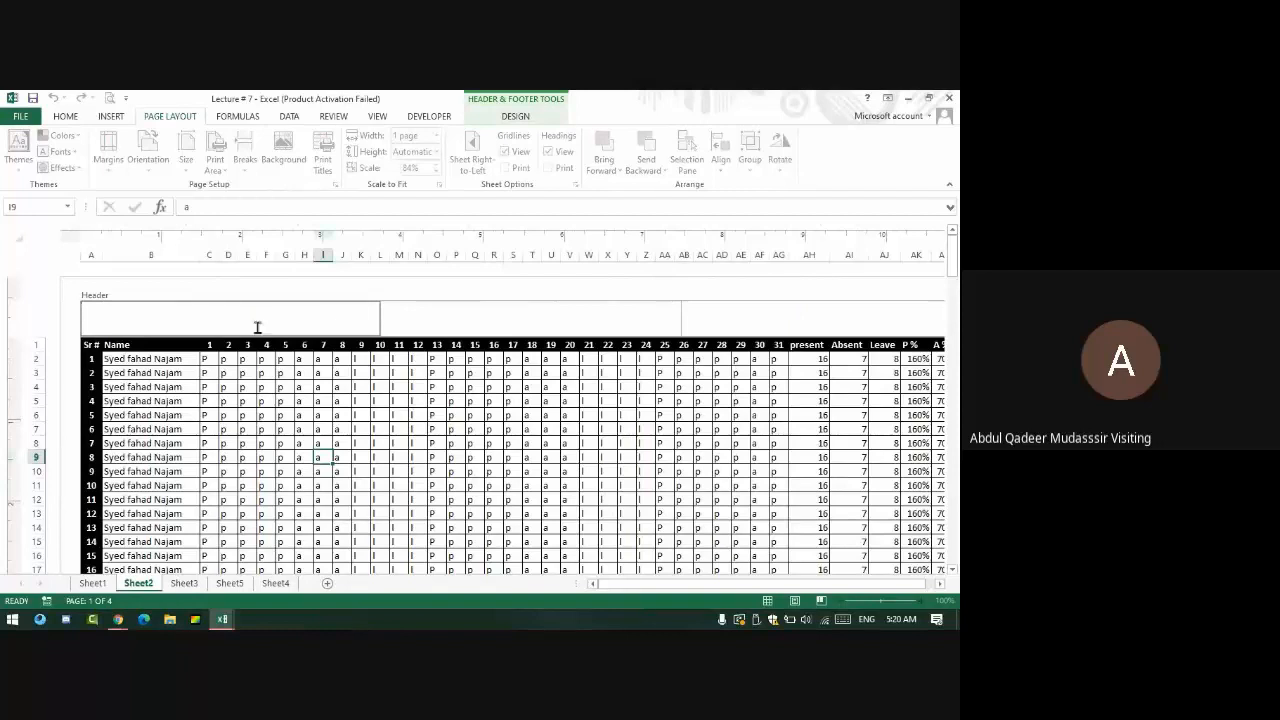
{"action": "type", "text": "CLAS"}
{"action": "left_click", "coordinate": [360, 443]}
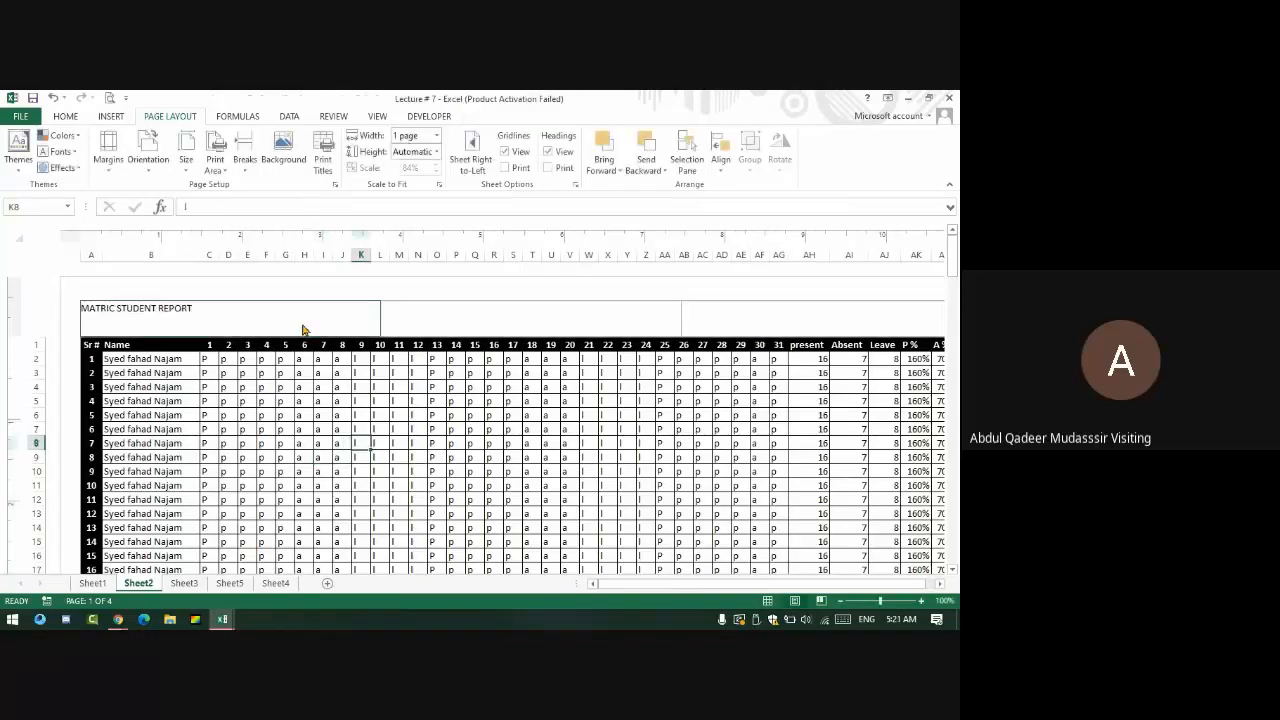
- Make the MATRIC STUDENT REPORT left header bold at size 18
{"action": "left_click", "coordinate": [276, 306]}
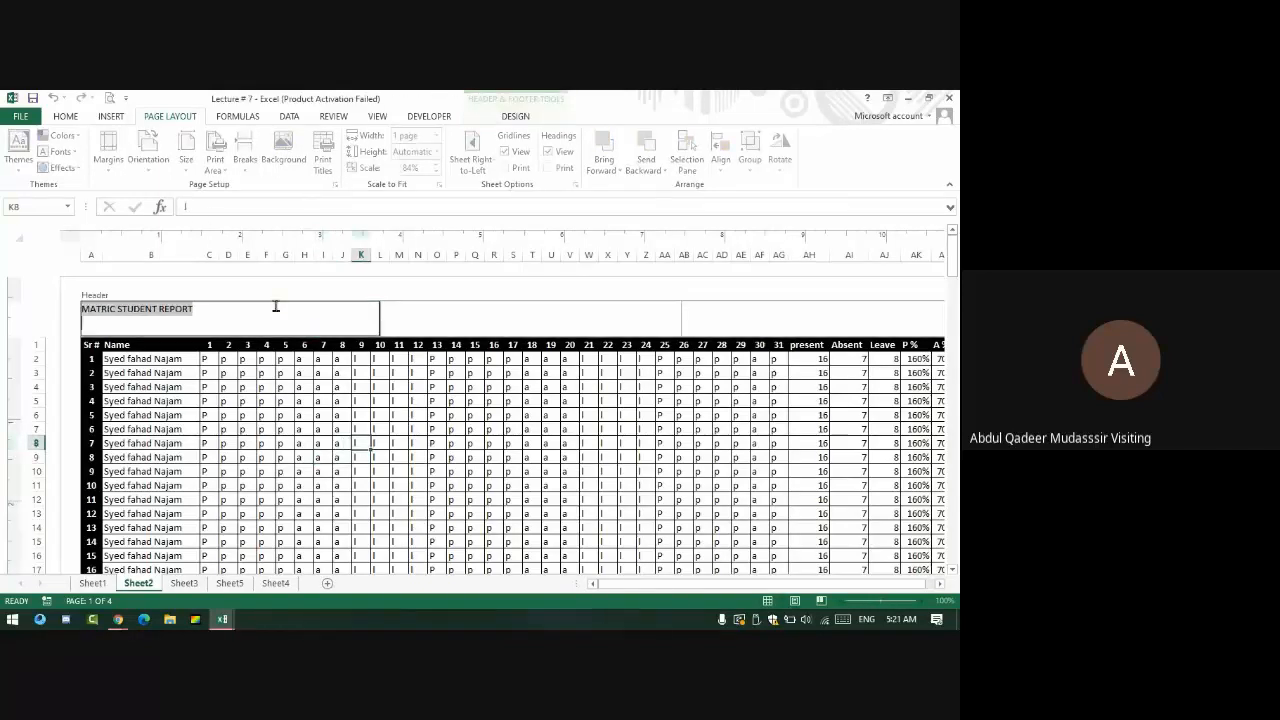
{"action": "left_click", "coordinate": [68, 116]}
{"action": "left_click", "coordinate": [230, 141]}
{"action": "left_click", "coordinate": [230, 141]}
{"action": "left_click", "coordinate": [230, 141]}
{"action": "left_click", "coordinate": [230, 141]}
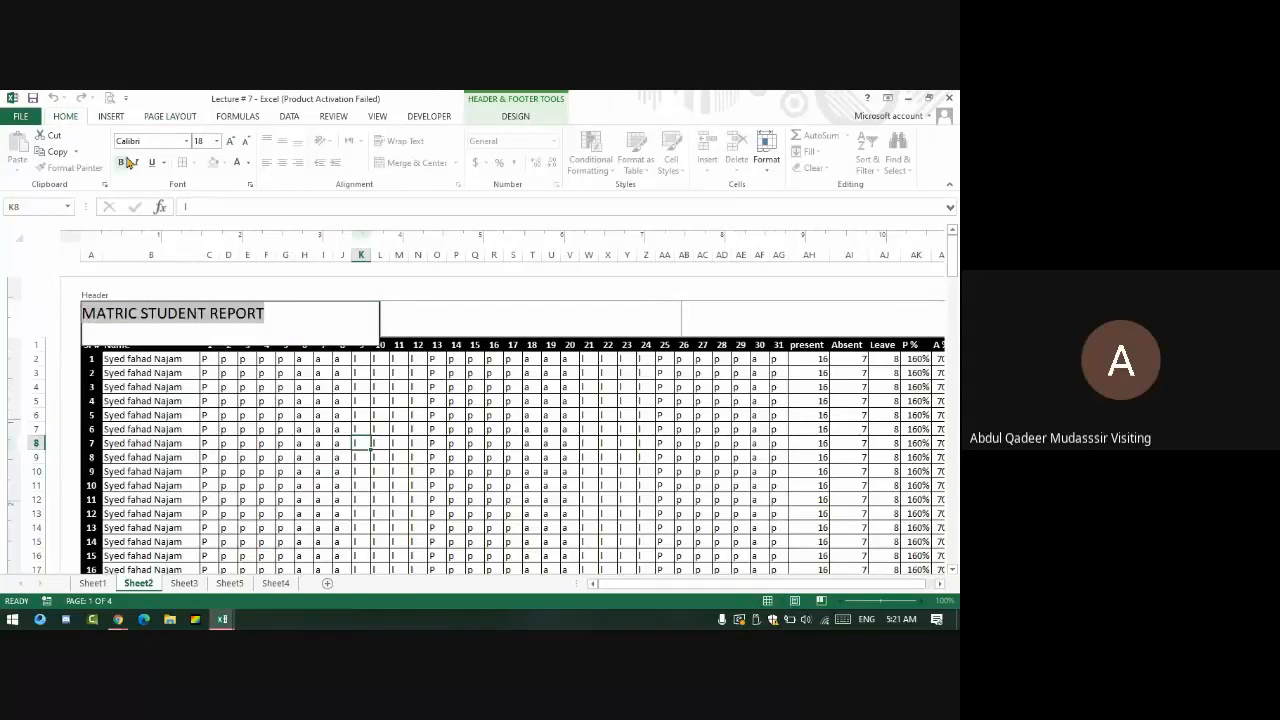
{"action": "left_click", "coordinate": [122, 162]}
{"action": "left_click", "coordinate": [270, 513]}
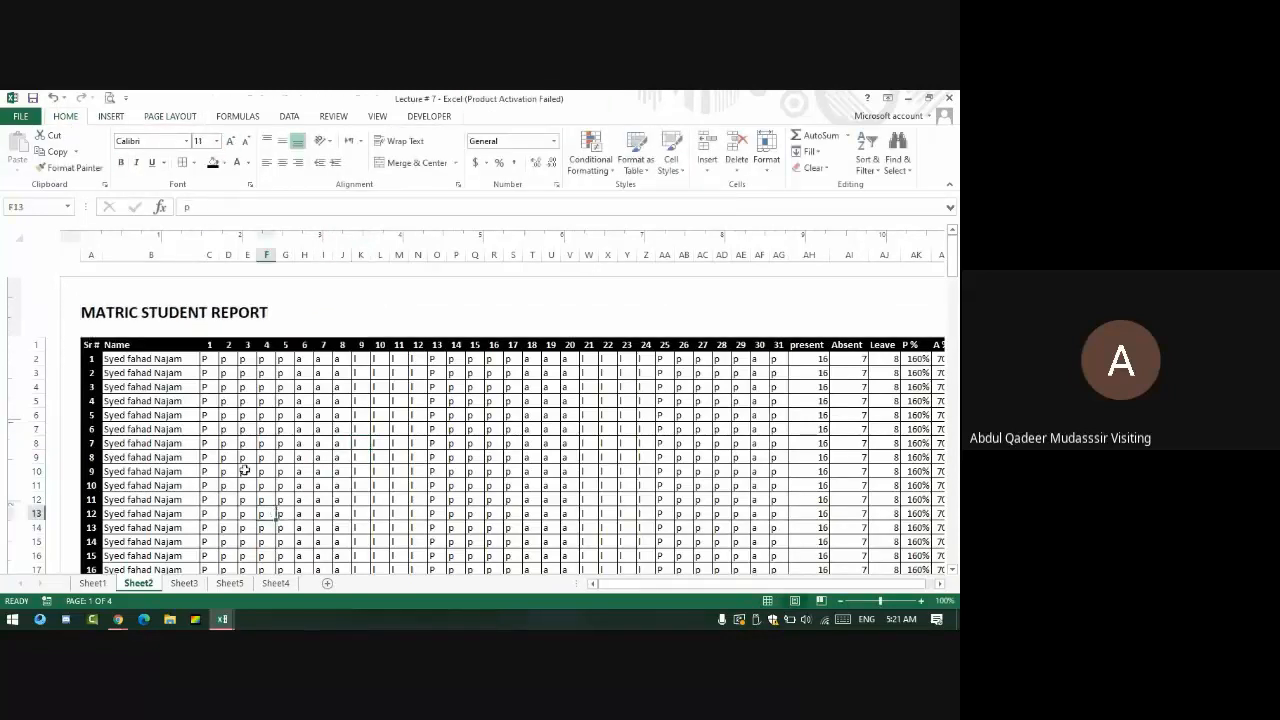
- Enter 'ABC SCHOOL SYSTEM' as the centre header, enlarged and bold
{"action": "left_click", "coordinate": [477, 313]}
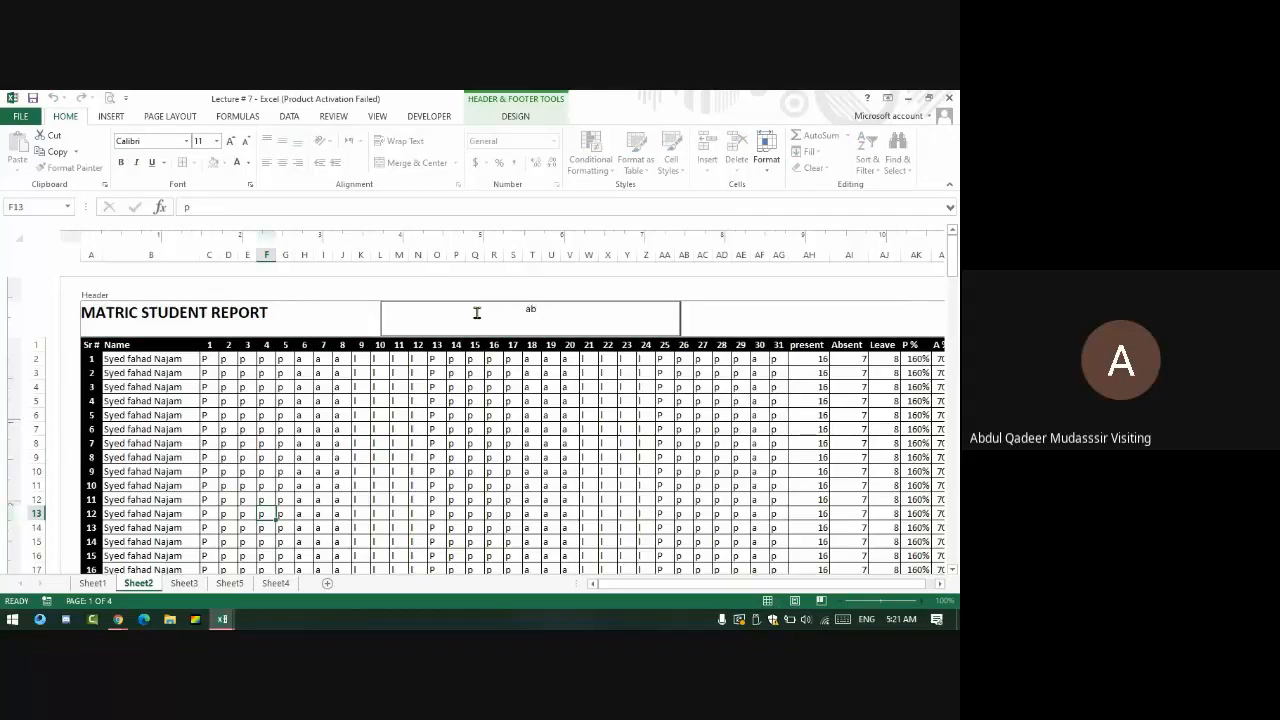
{"action": "type", "text": "ABC SCHOOL SYSTEM"}
{"action": "key", "text": "Return"}
{"action": "left_click", "coordinate": [412, 388]}
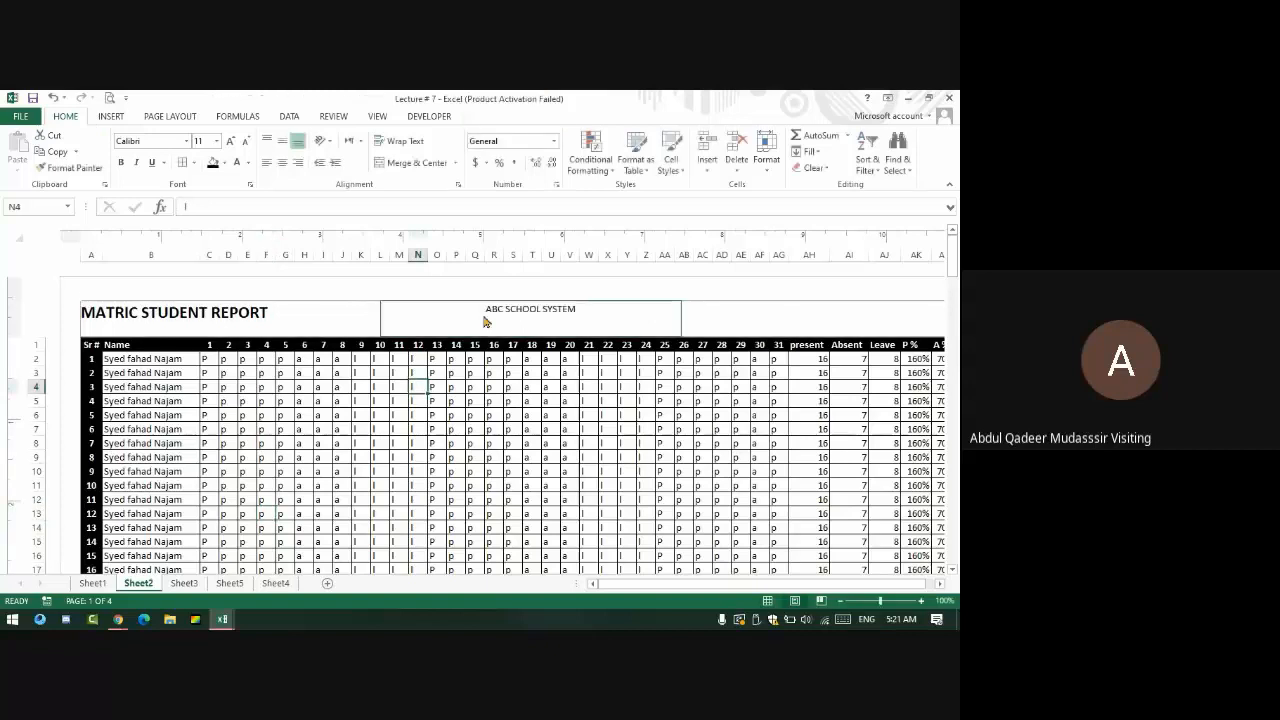
{"action": "left_click", "coordinate": [486, 320]}
{"action": "left_click", "coordinate": [230, 140]}
{"action": "left_click", "coordinate": [230, 140]}
{"action": "left_click", "coordinate": [230, 140]}
{"action": "left_click", "coordinate": [230, 140]}
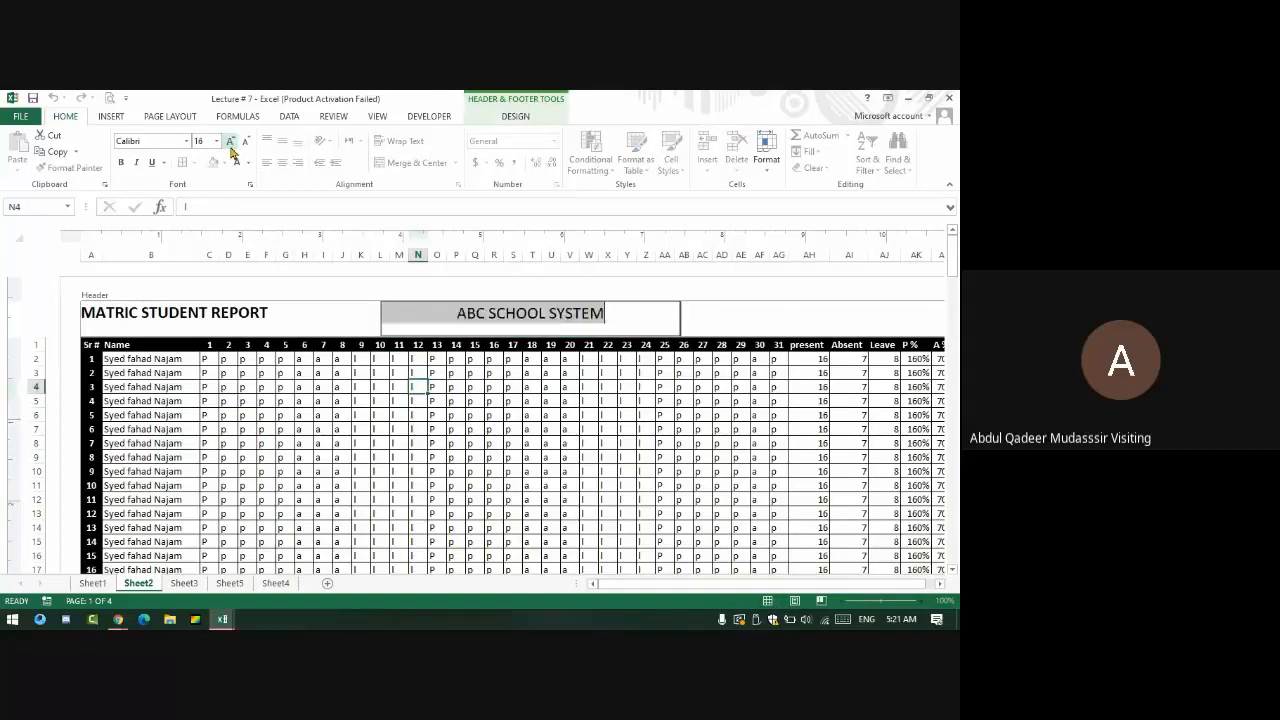
{"action": "left_click", "coordinate": [120, 162]}
- Enter 'PRINT DATE : 26/04/2021' as the enlarged right header
{"action": "left_click", "coordinate": [720, 324]}
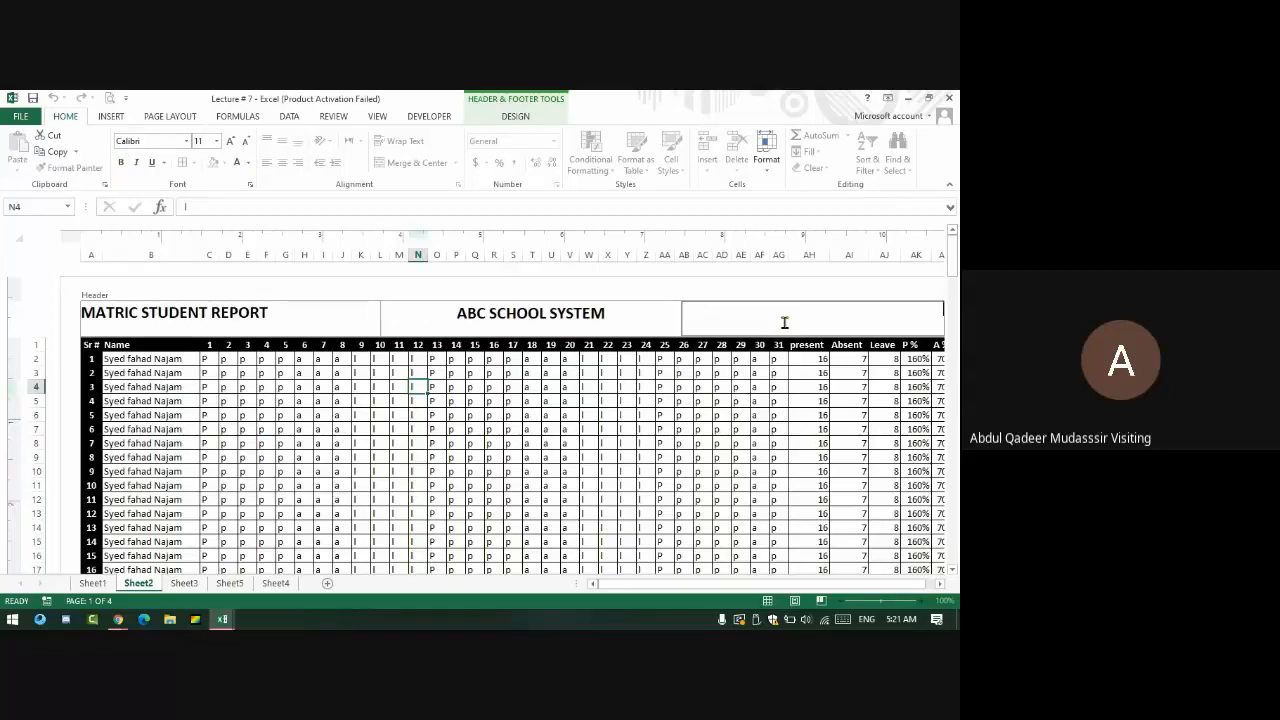
{"action": "type", "text": "PRINT DATE : 26/04/2020"}
{"action": "key", "text": "BackSpace"}
{"action": "type", "text": "1"}
{"action": "key", "text": "Return"}
{"action": "left_click", "coordinate": [916, 471]}
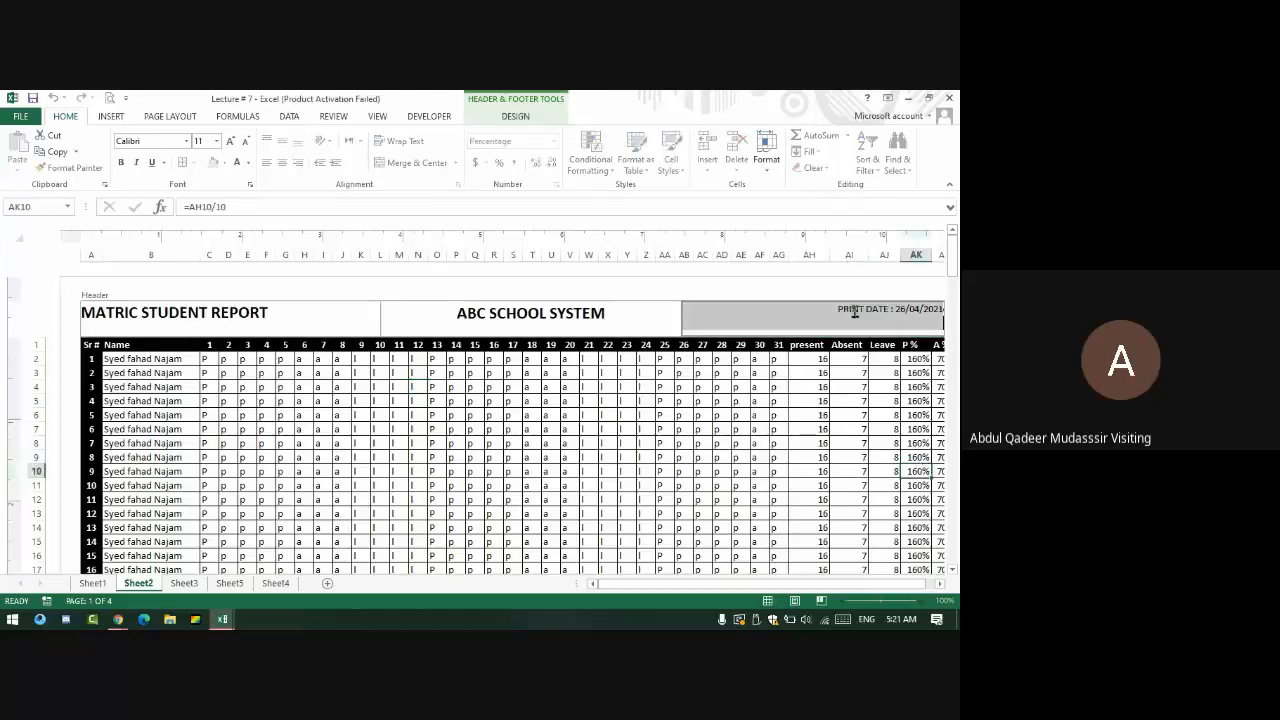
{"action": "left_click", "coordinate": [230, 140]}
{"action": "left_click", "coordinate": [230, 140]}
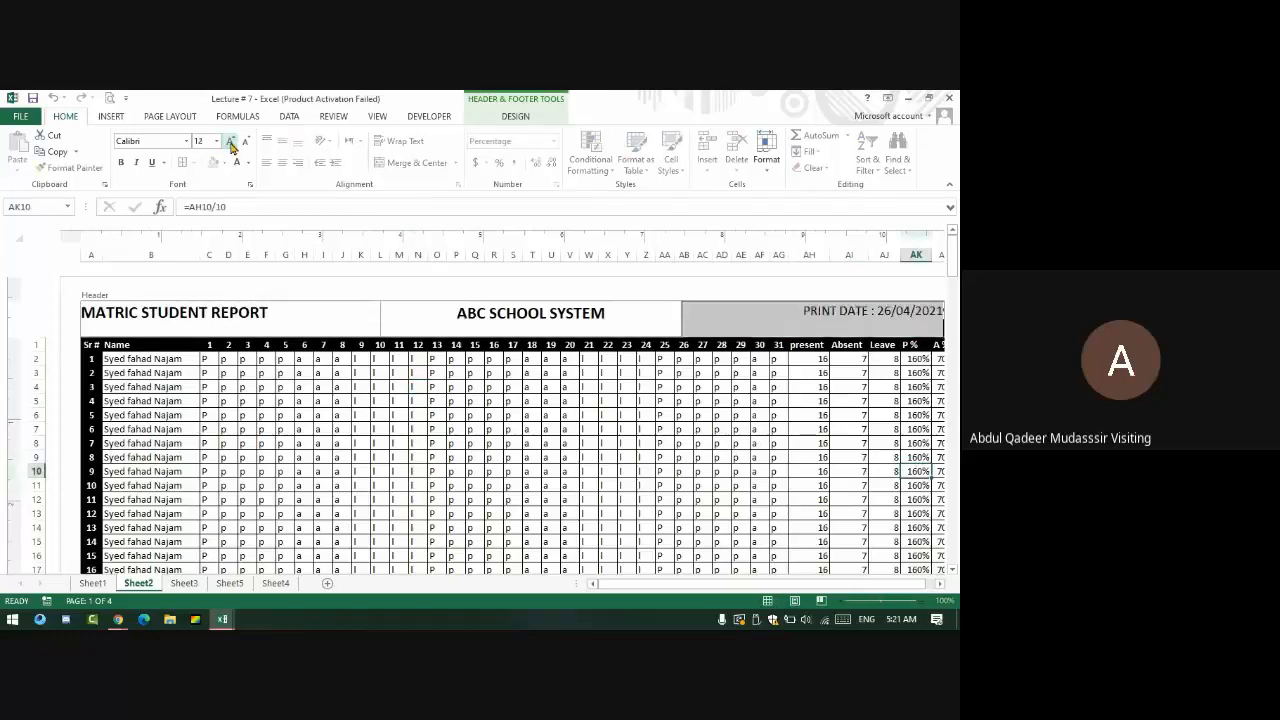
{"action": "left_click", "coordinate": [230, 140]}
{"action": "left_click", "coordinate": [361, 442]}
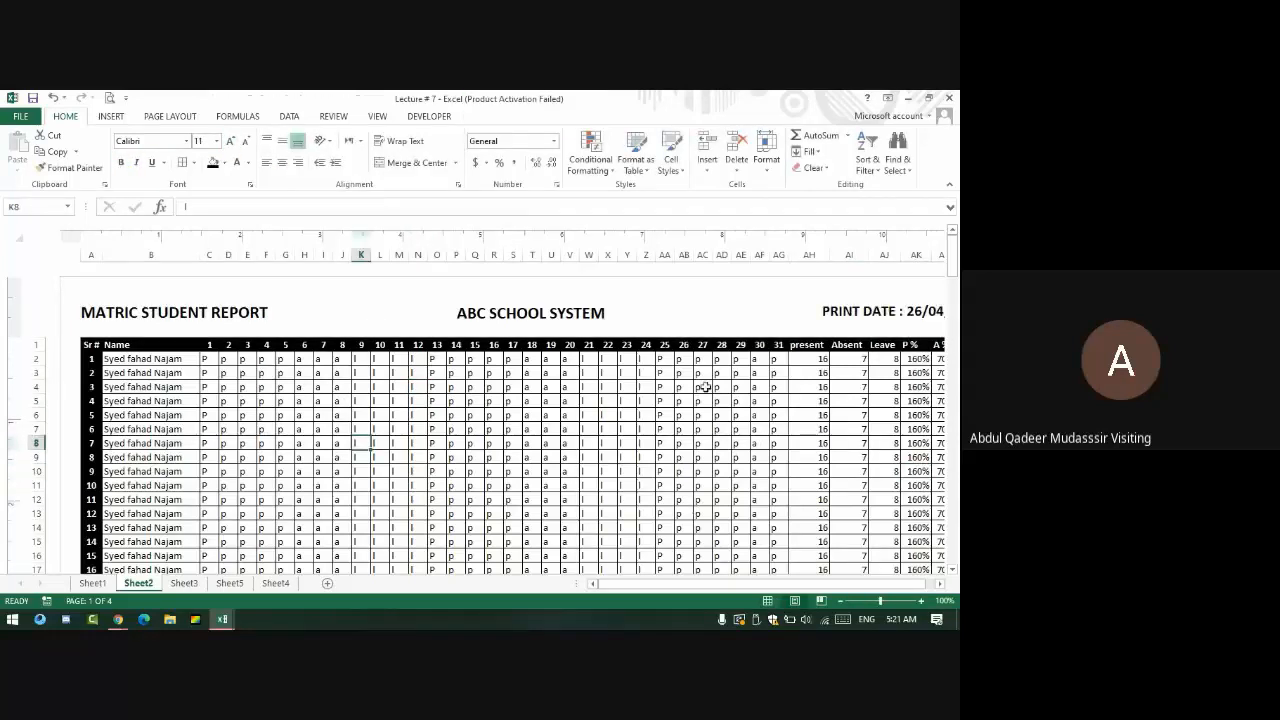
- Print-preview the report with its new page headers
{"action": "key", "text": "ctrl+p"}
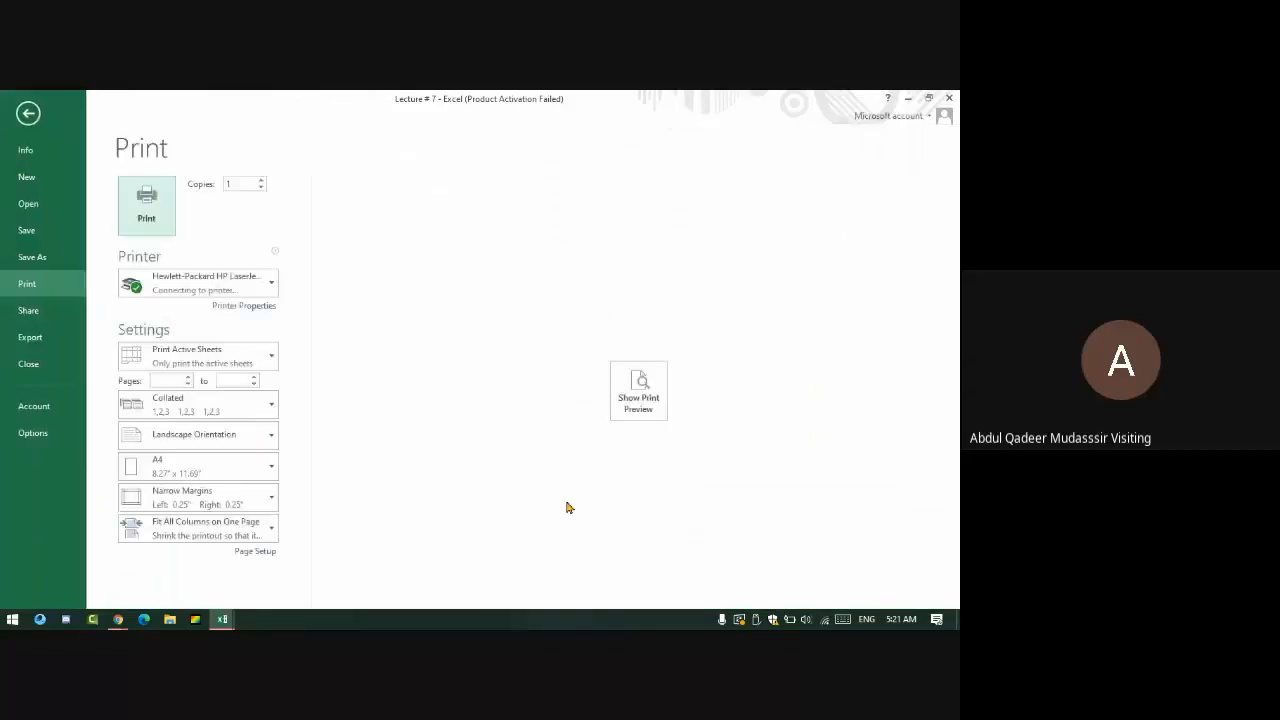
{"action": "left_click", "coordinate": [639, 391]}
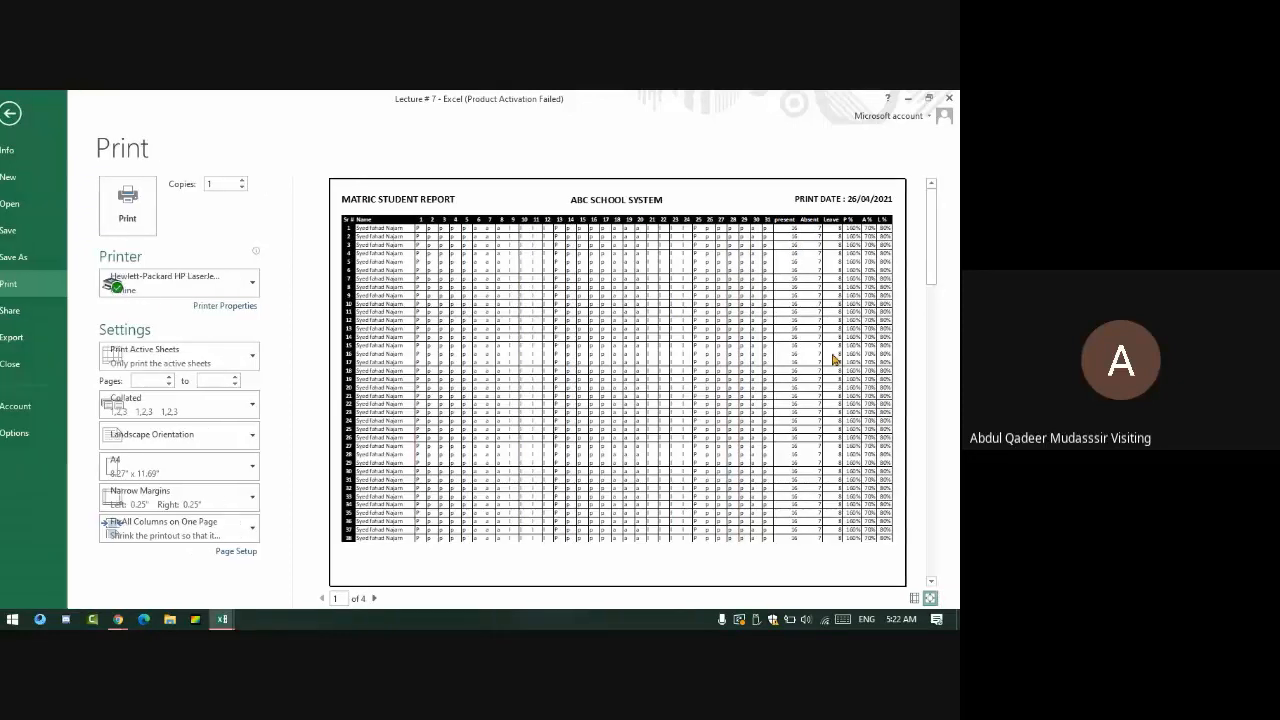
{"action": "key", "text": "Escape"}
- Leave the centre footer empty, return to Normal view, and preview the printout again
{"action": "scroll", "coordinate": [502, 398], "scroll_direction": "down", "scroll_amount": 6}
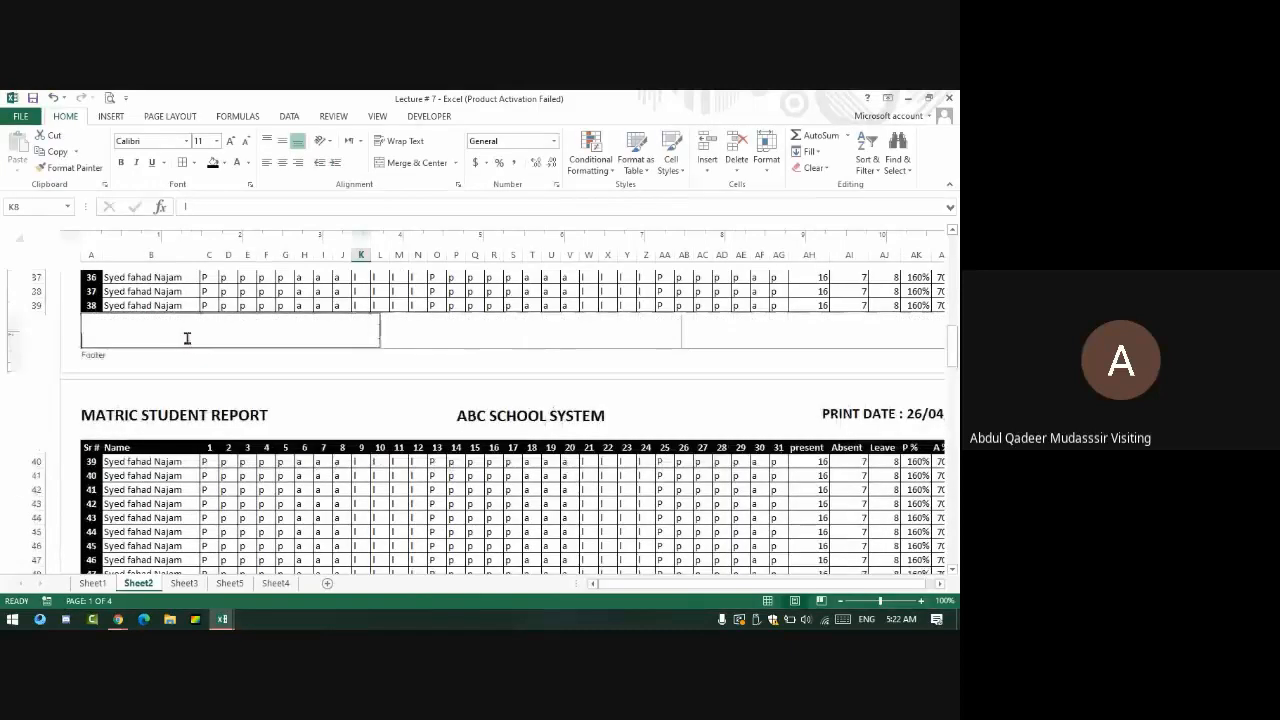
{"action": "left_click", "coordinate": [540, 334]}
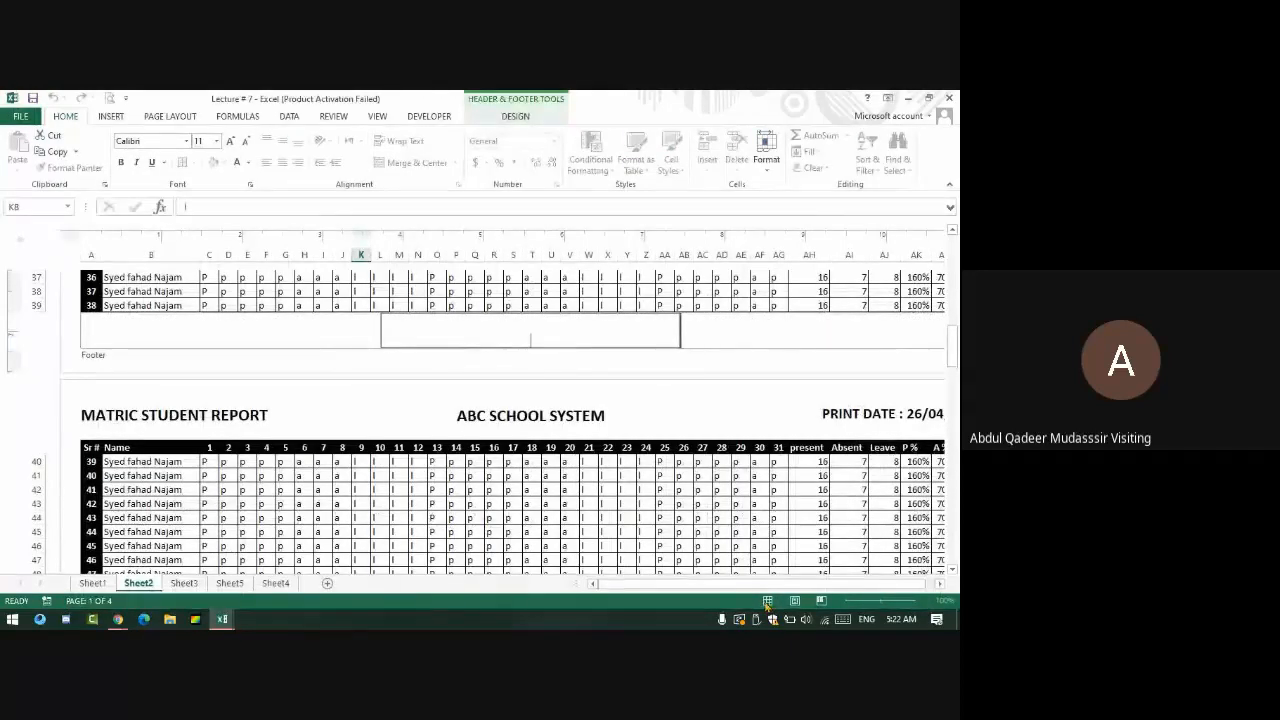
{"action": "left_click", "coordinate": [570, 292]}
{"action": "left_click", "coordinate": [767, 601]}
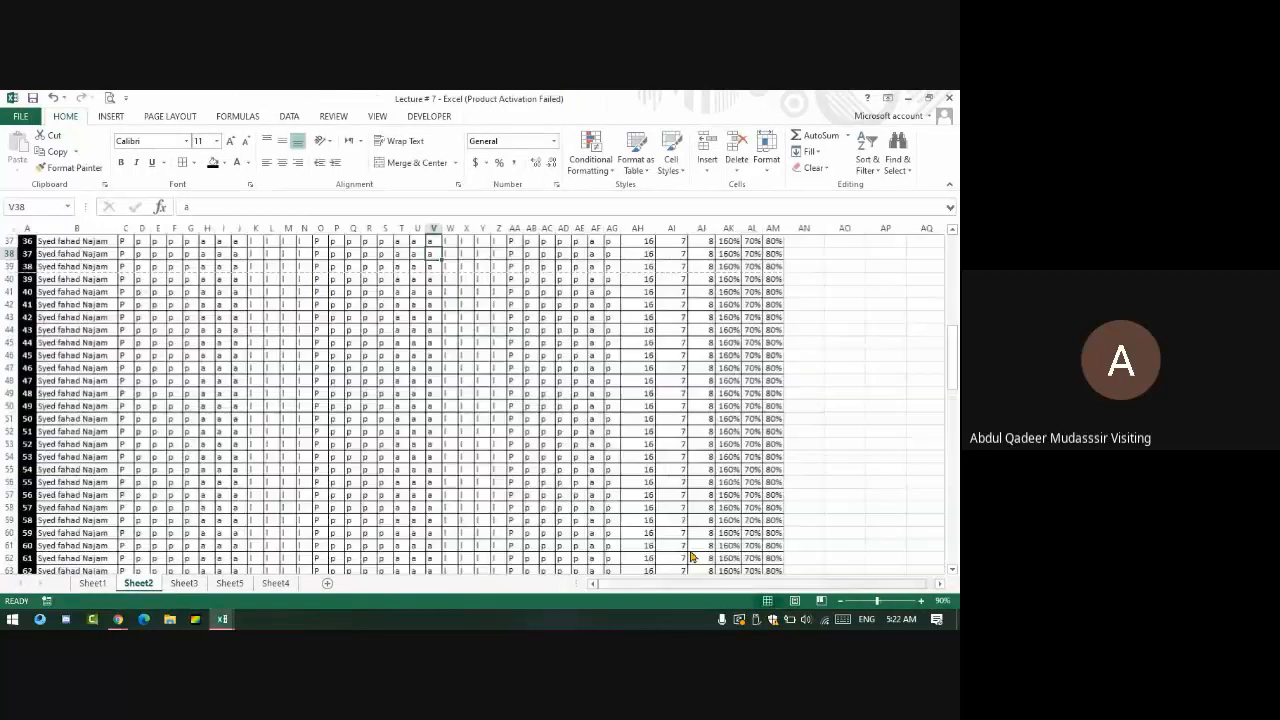
{"action": "scroll", "coordinate": [440, 365], "scroll_direction": "up", "scroll_amount": 5}
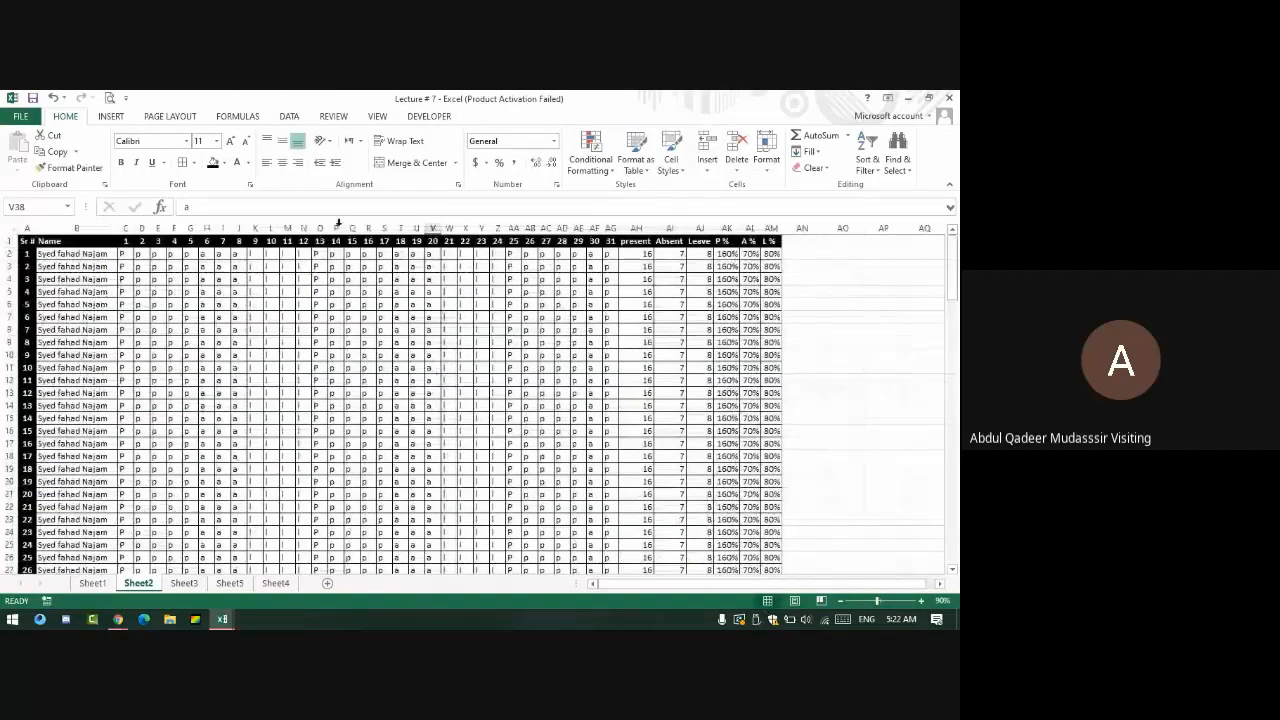
{"action": "key", "text": "ctrl+p"}
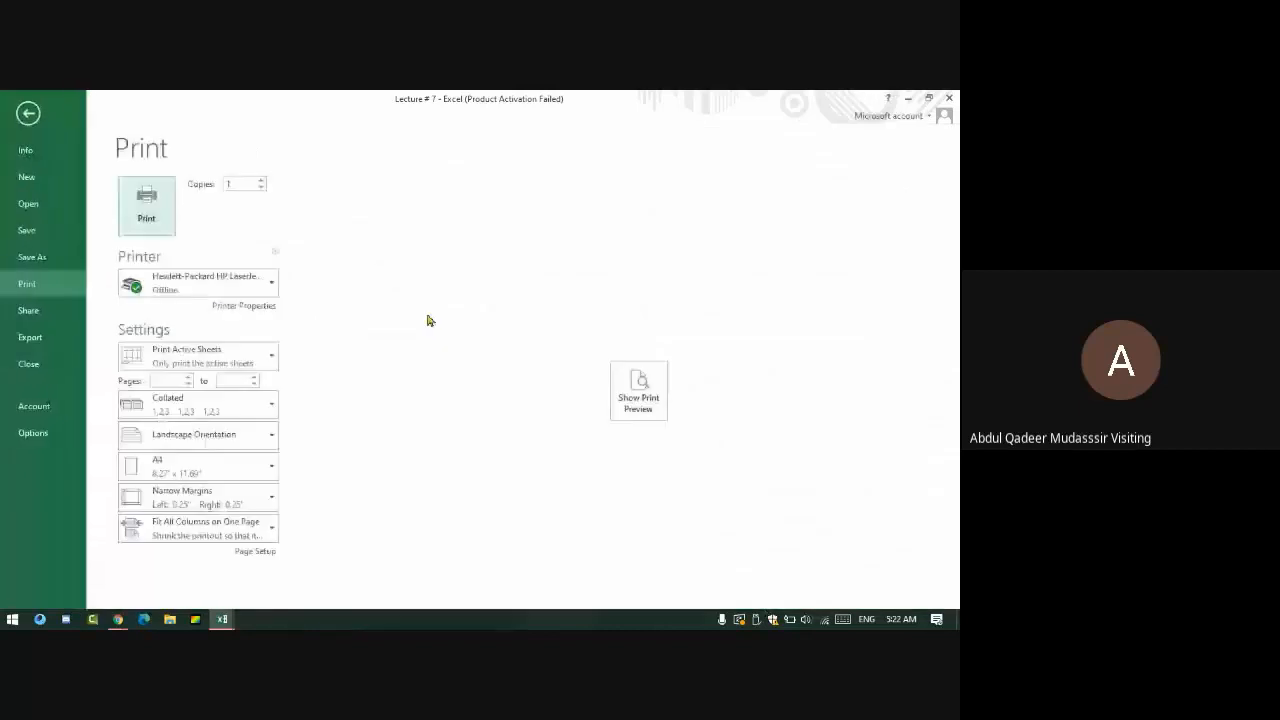
{"action": "left_click", "coordinate": [657, 400]}
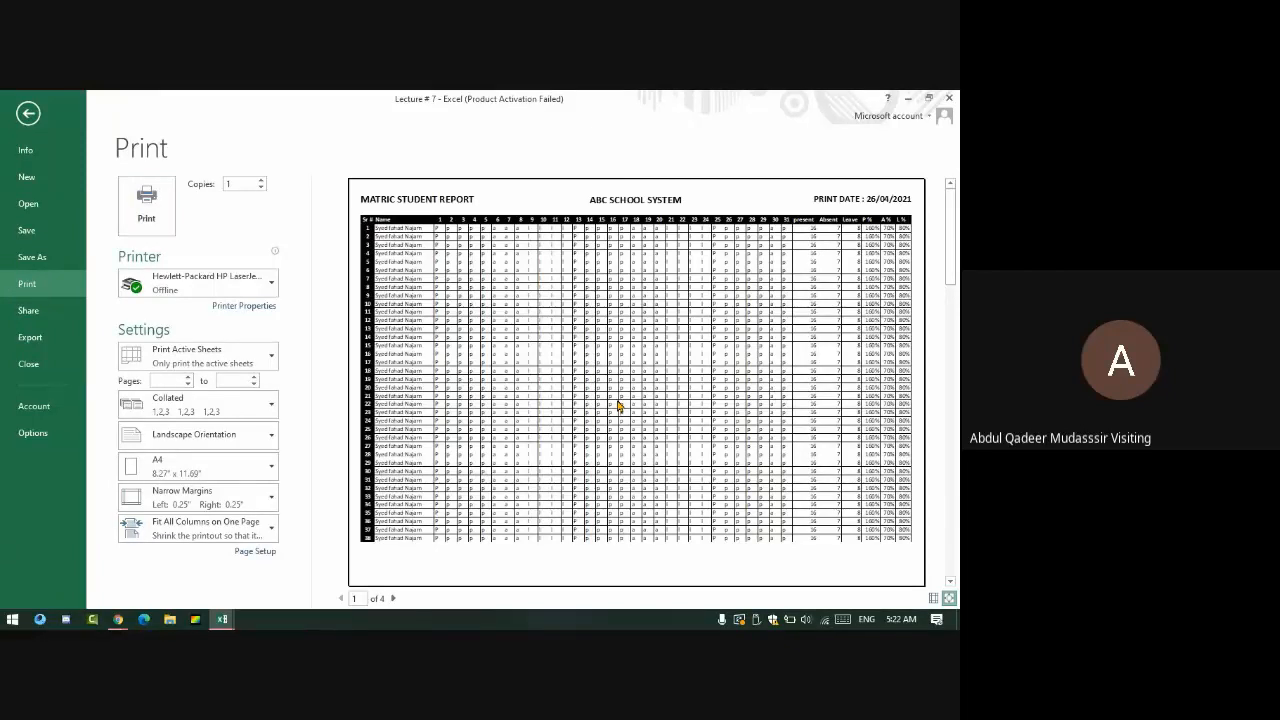
{"action": "key", "text": "Escape"}
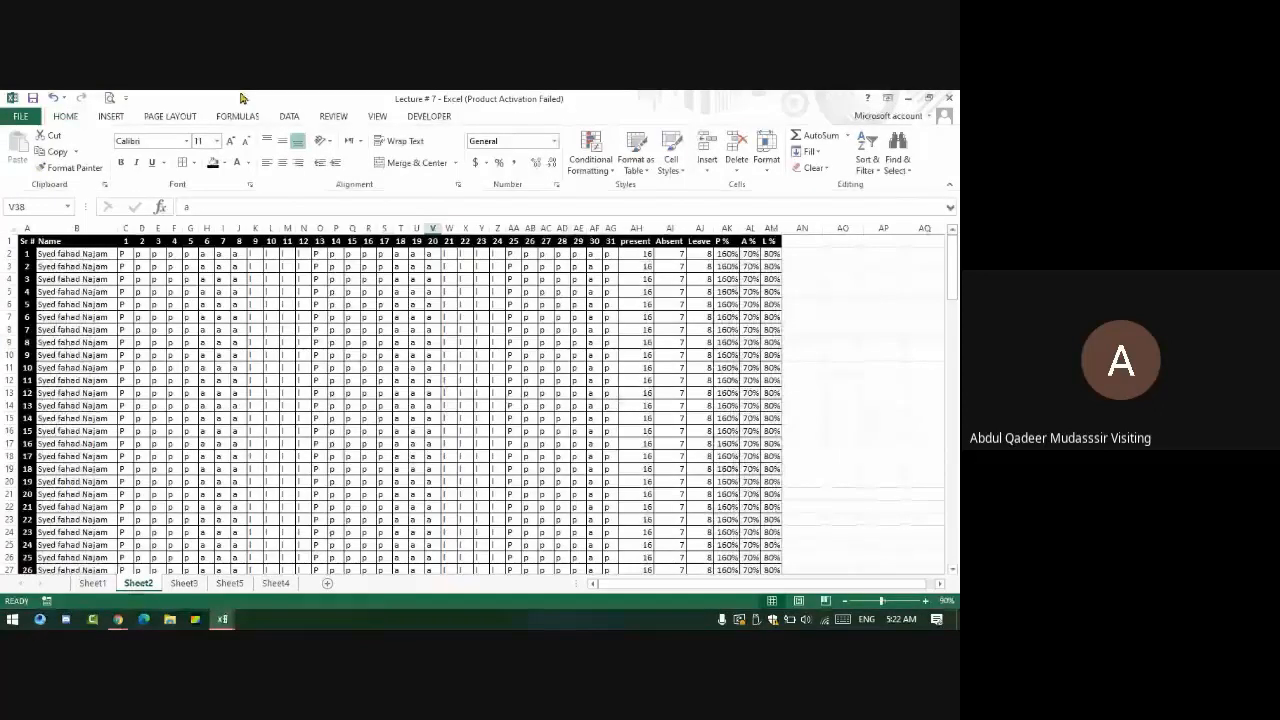
- Set the printout width to Automatic and apply Normal margins
{"action": "left_click", "coordinate": [170, 116]}
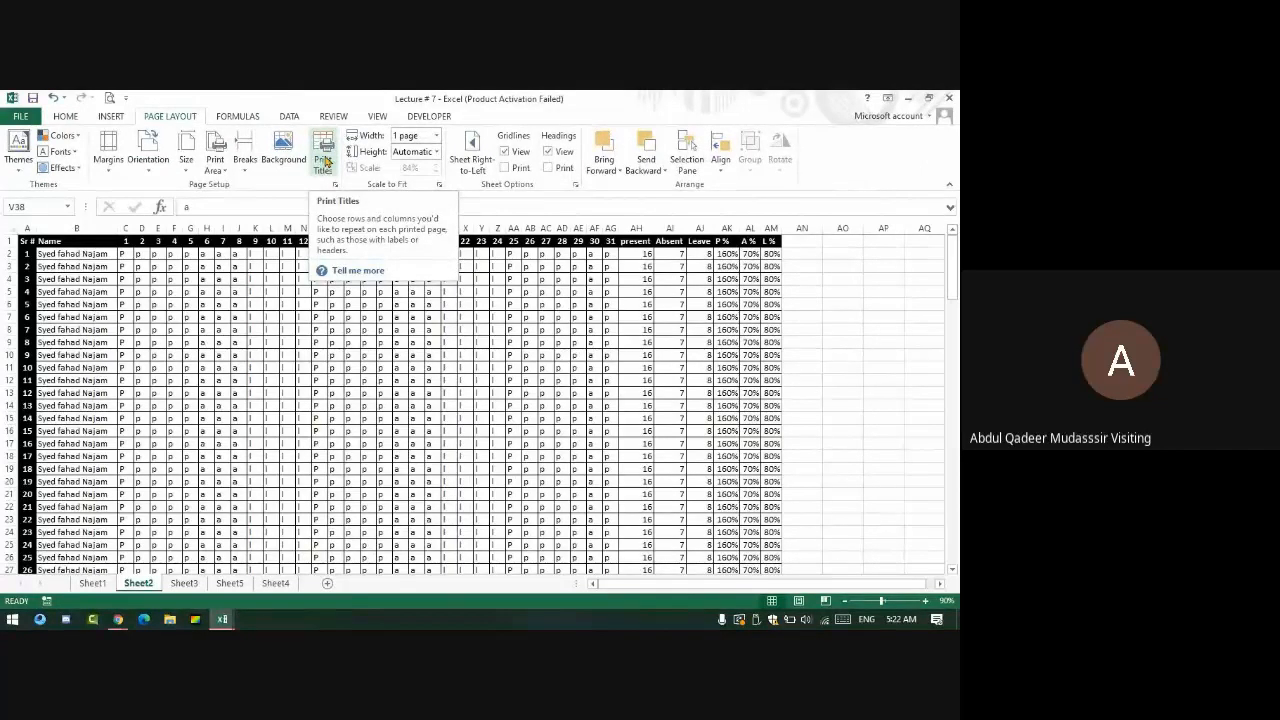
{"action": "left_click", "coordinate": [437, 140]}
{"action": "left_click", "coordinate": [410, 160]}
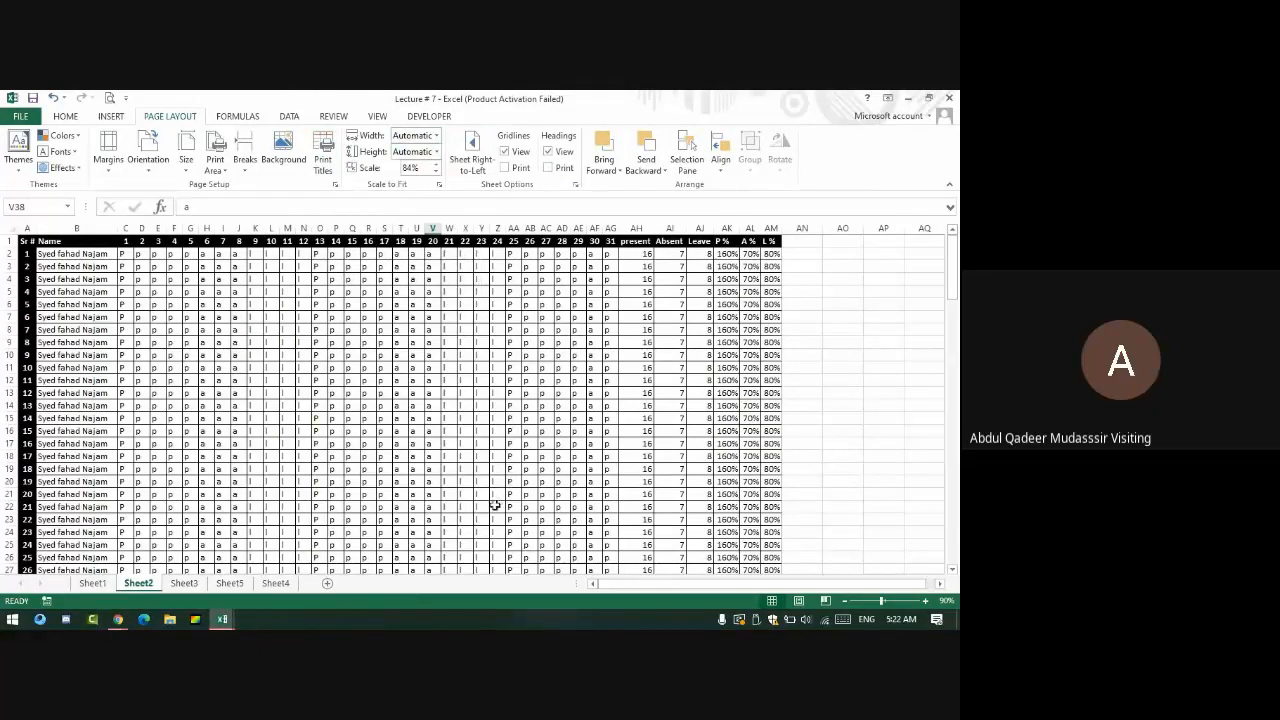
{"action": "left_click", "coordinate": [90, 155]}
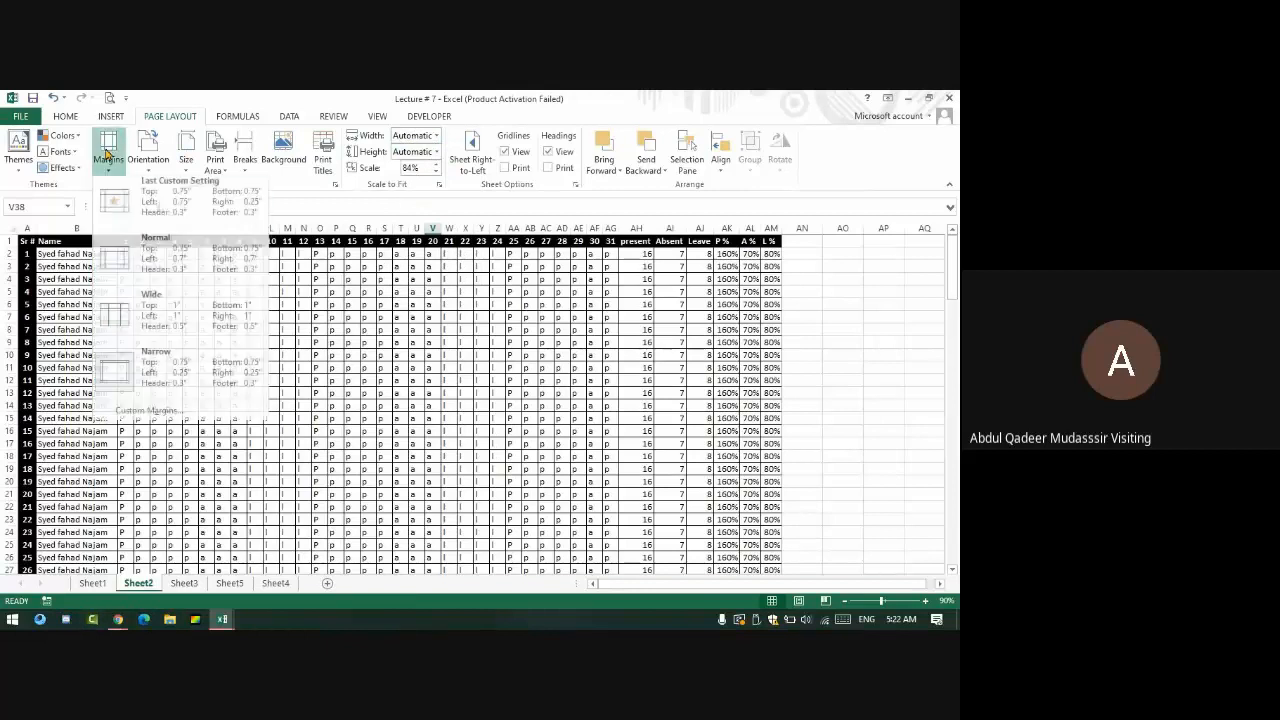
{"action": "left_click", "coordinate": [152, 272]}
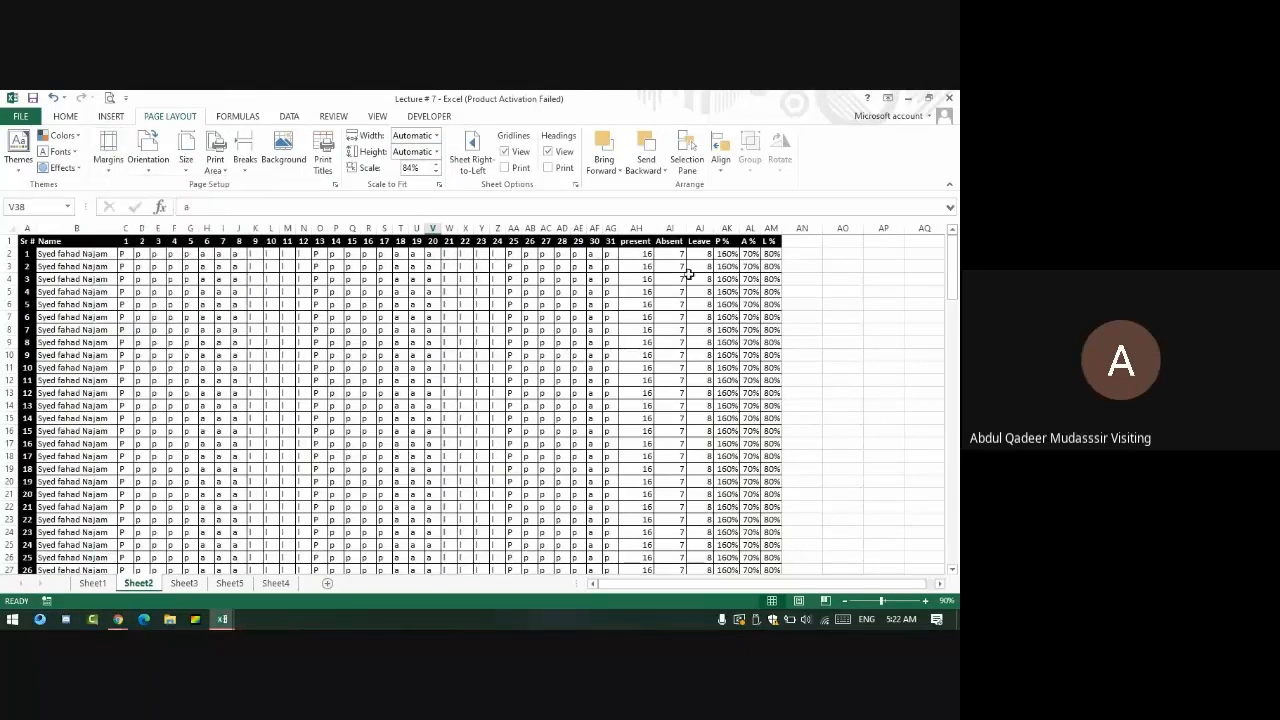
- Page through the eight-page print preview, then return to the sheet
{"action": "key", "text": "ctrl+p"}
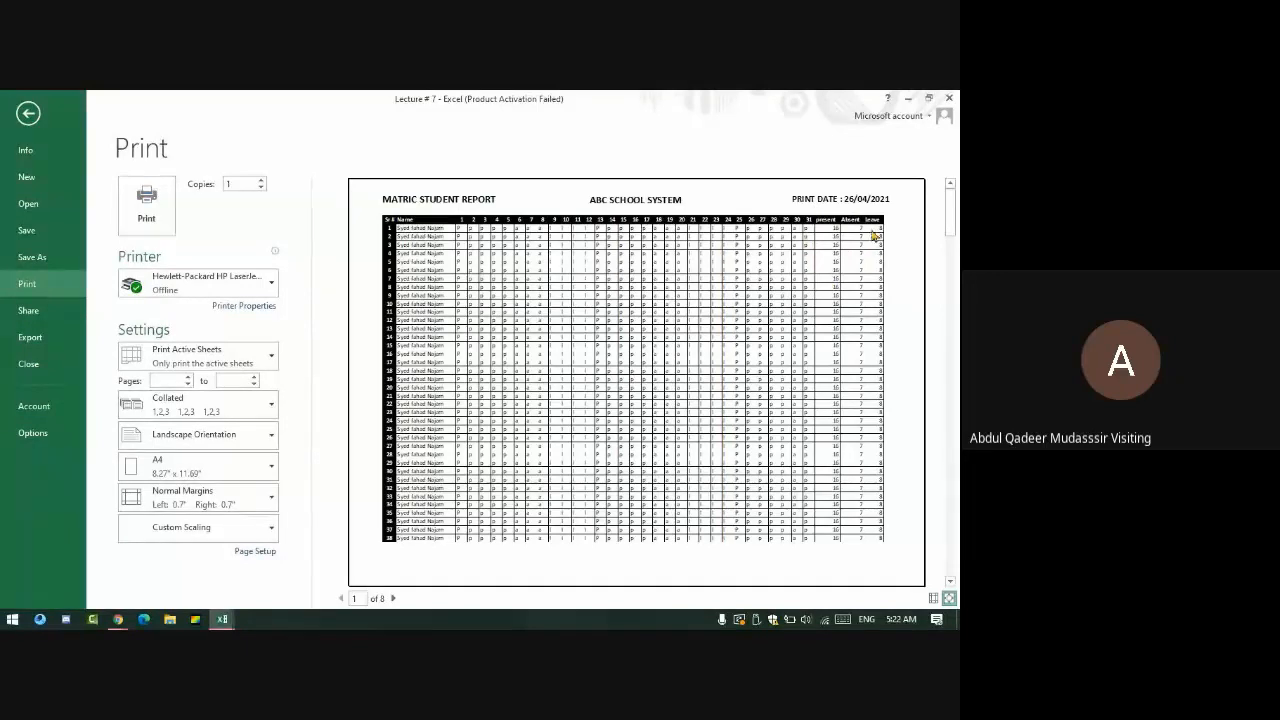
{"action": "left_click", "coordinate": [393, 598]}
{"action": "left_click", "coordinate": [393, 598]}
{"action": "left_click", "coordinate": [393, 598]}
{"action": "left_click", "coordinate": [393, 598]}
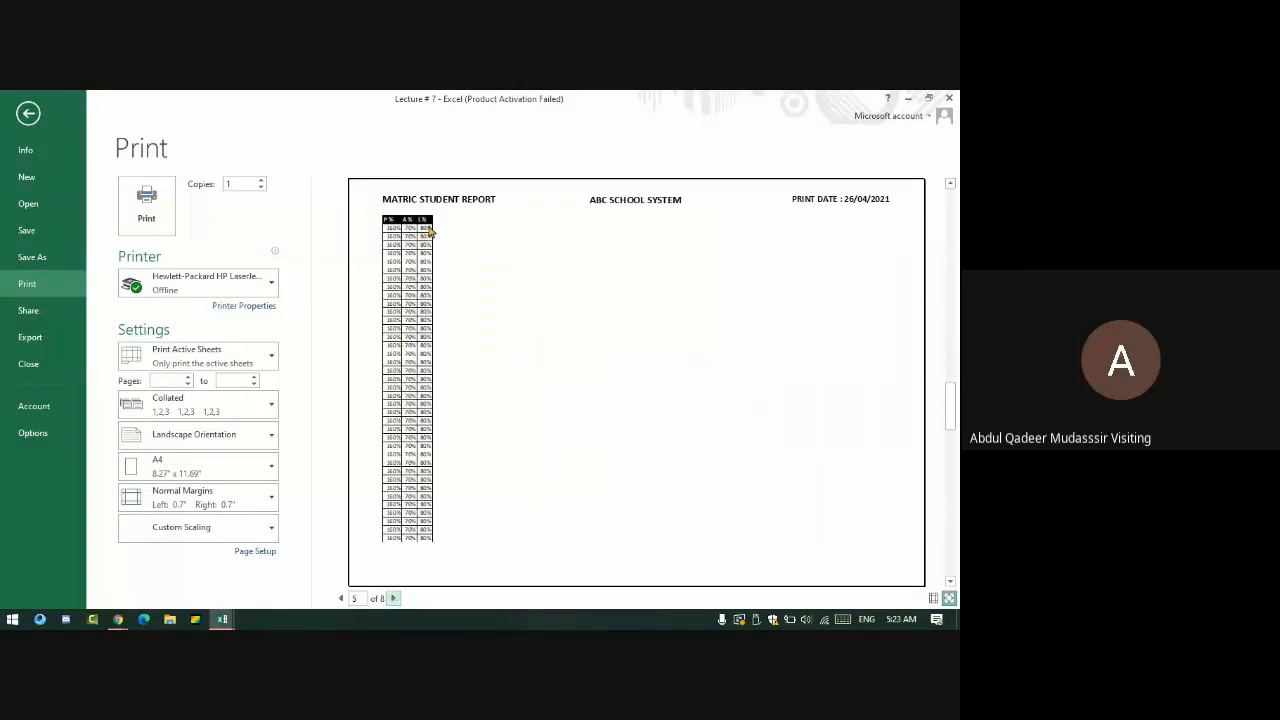
{"action": "scroll", "coordinate": [378, 540], "scroll_direction": "down", "scroll_amount": 2}
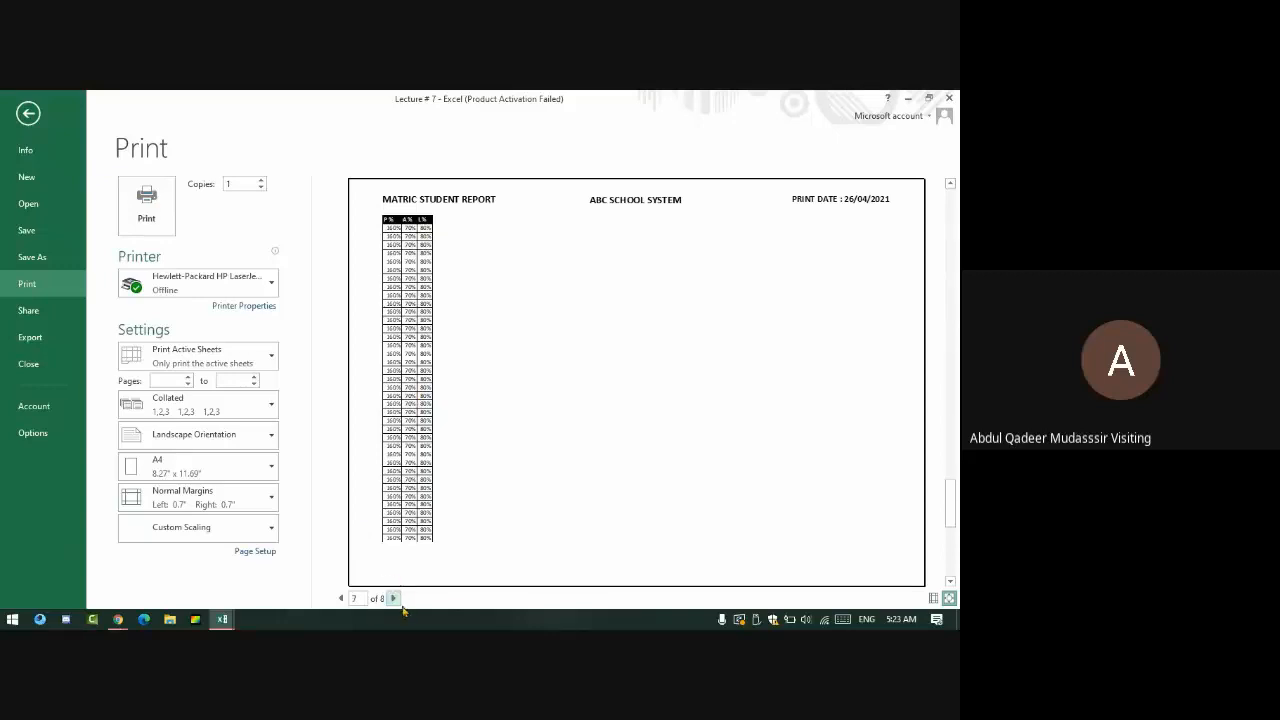
{"action": "left_click", "coordinate": [393, 598]}
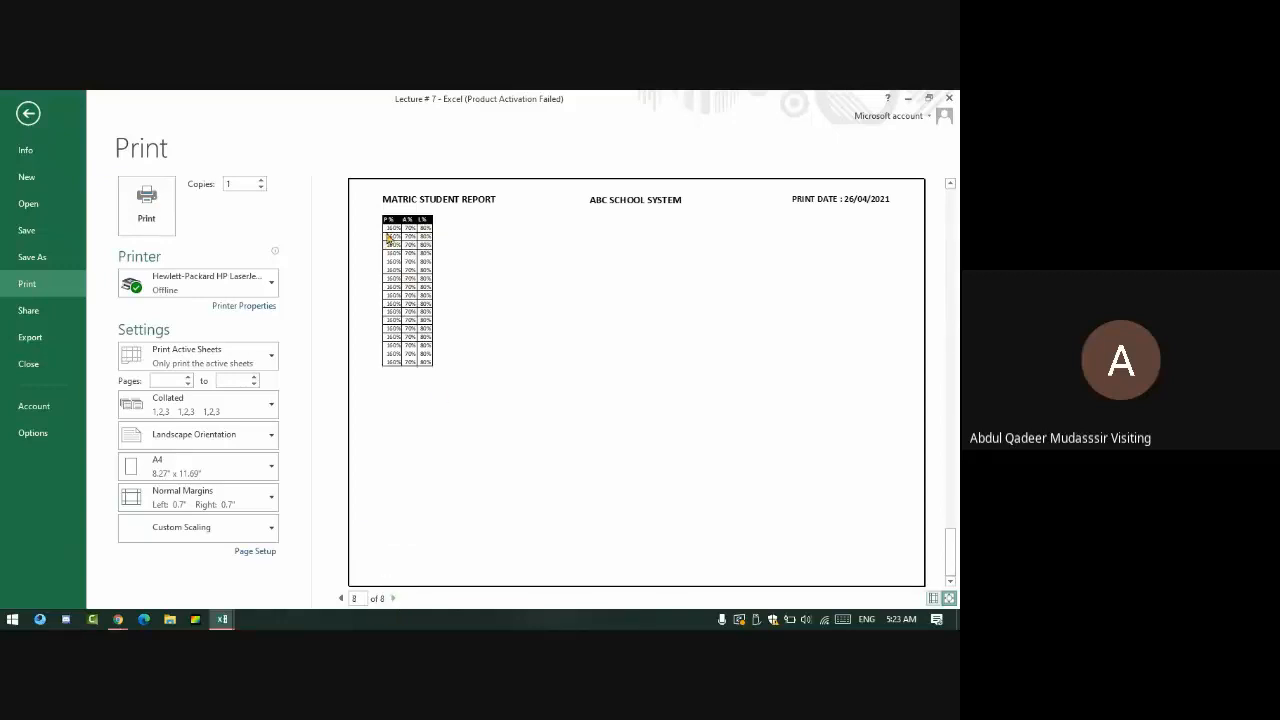
{"action": "left_click", "coordinate": [342, 598]}
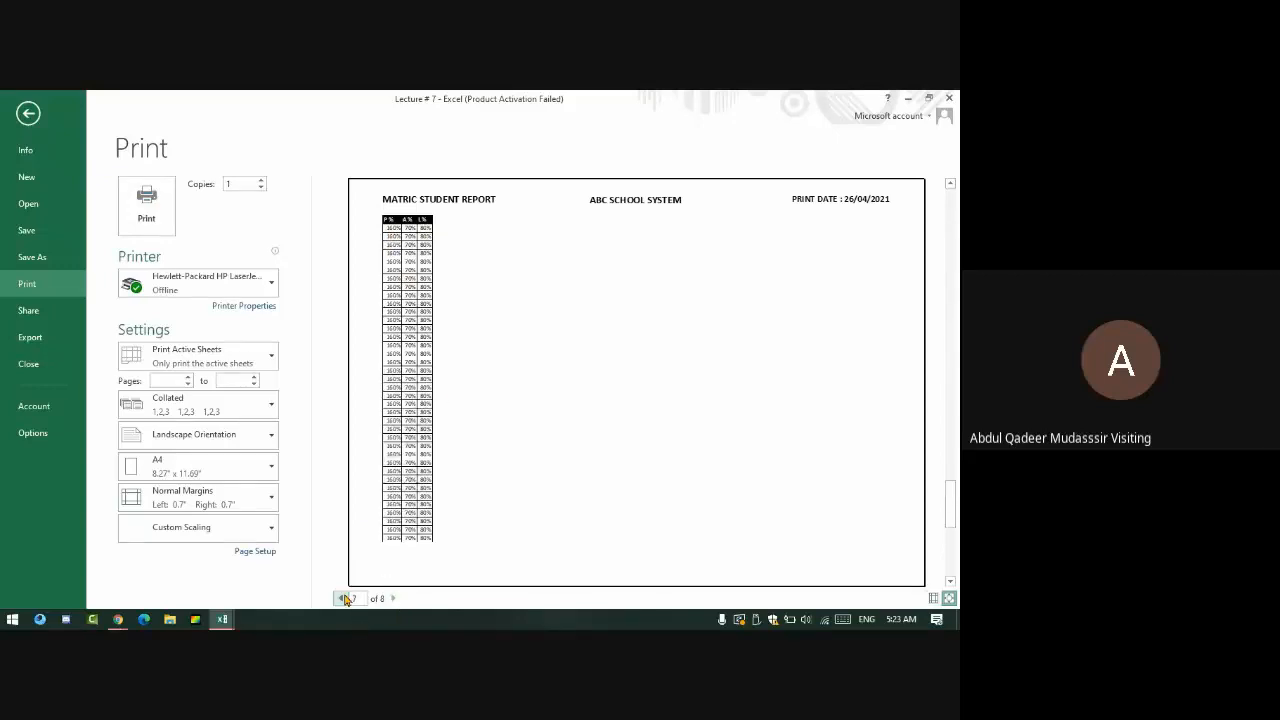
{"action": "left_click", "coordinate": [344, 598]}
{"action": "key", "text": "Escape"}
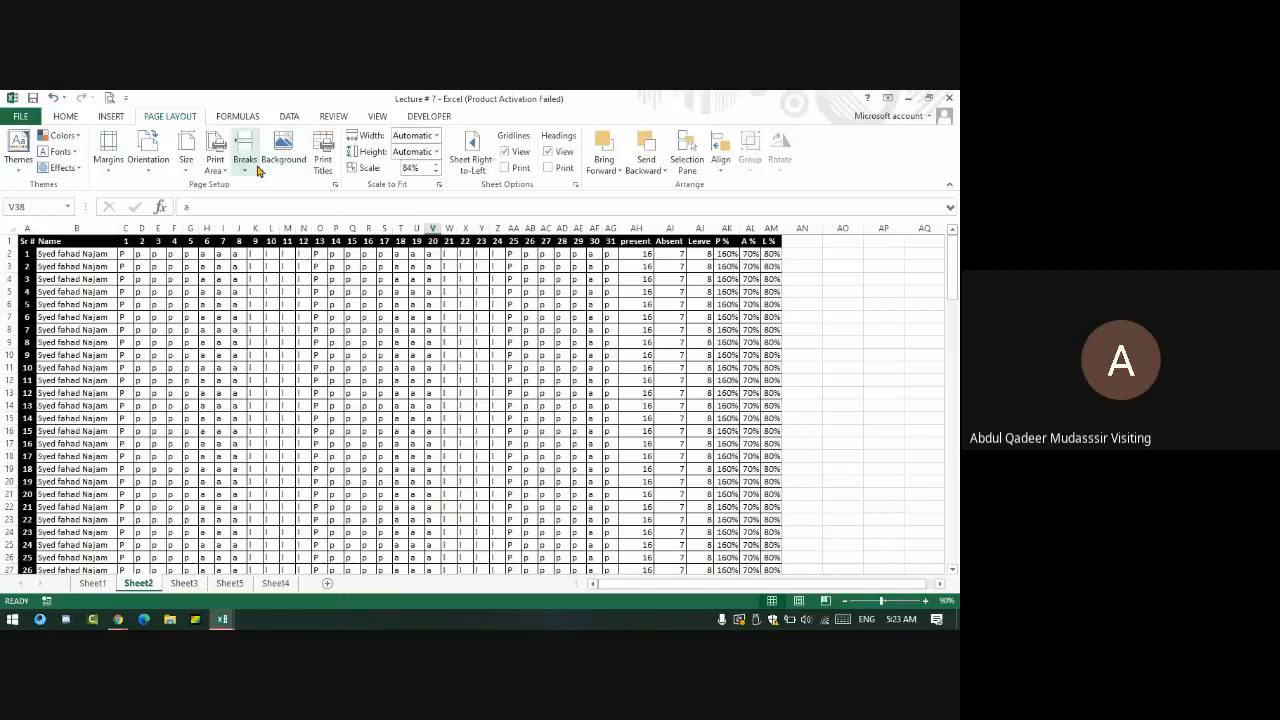
- Set columns A and B to repeat at left on every printed page and preview
{"action": "left_click", "coordinate": [323, 150]}
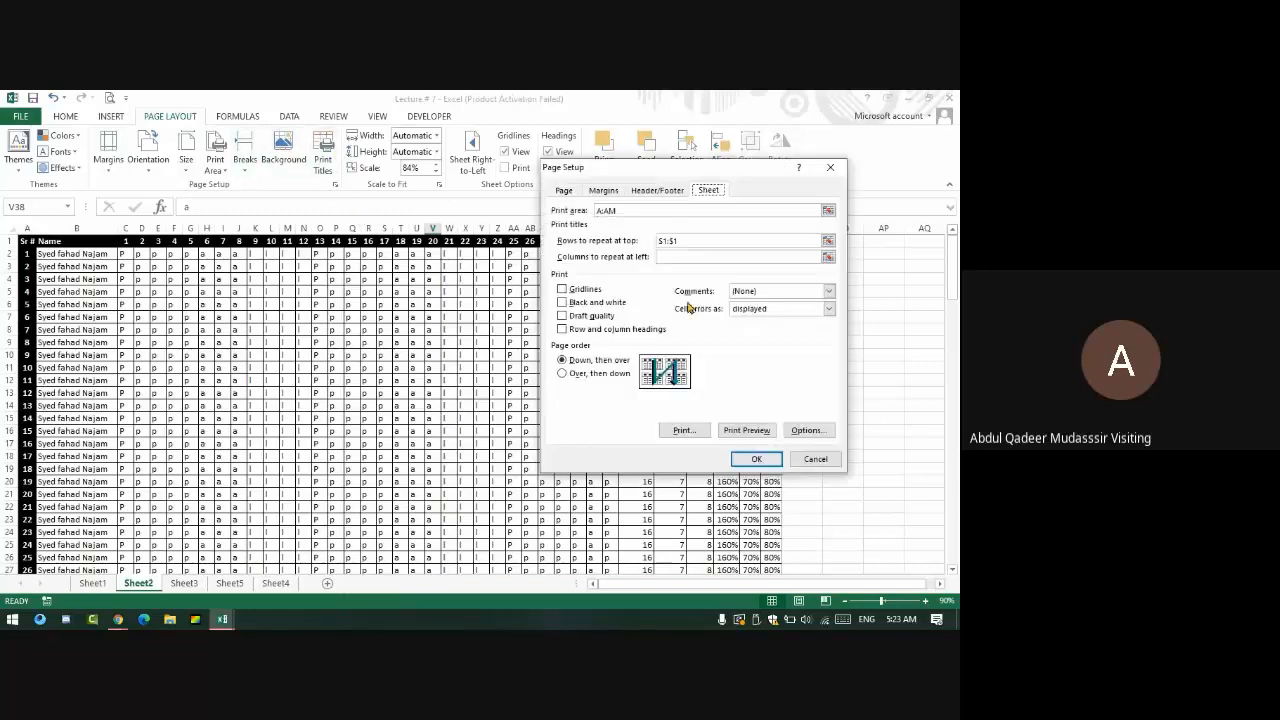
{"action": "left_click", "coordinate": [679, 256]}
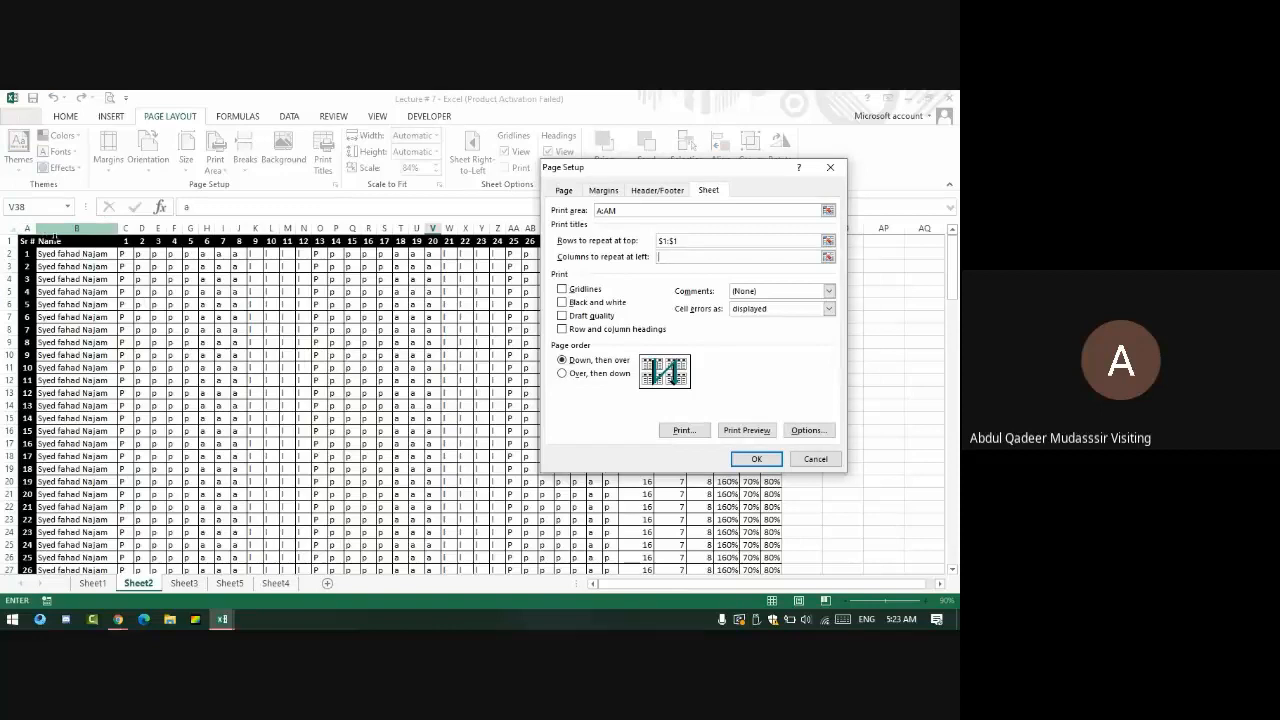
{"action": "left_click_drag", "start_coordinate": [21, 229], "coordinate": [76, 229]}
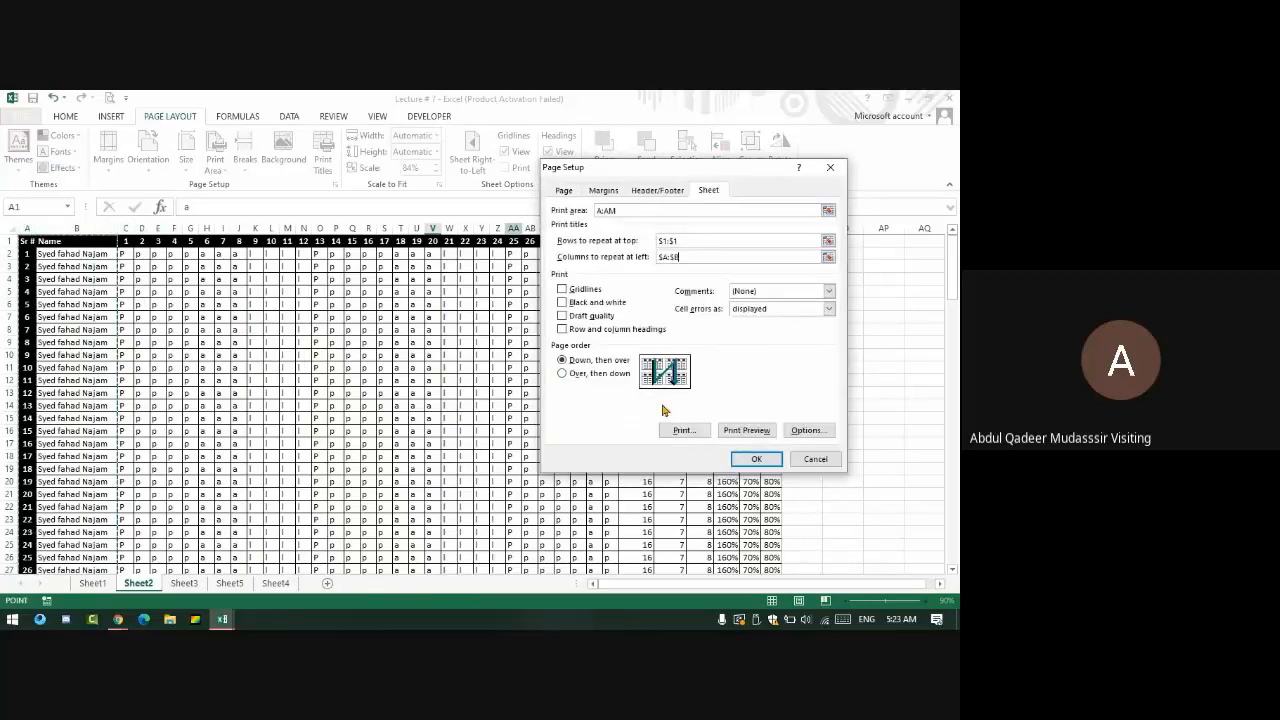
{"action": "left_click", "coordinate": [746, 430]}
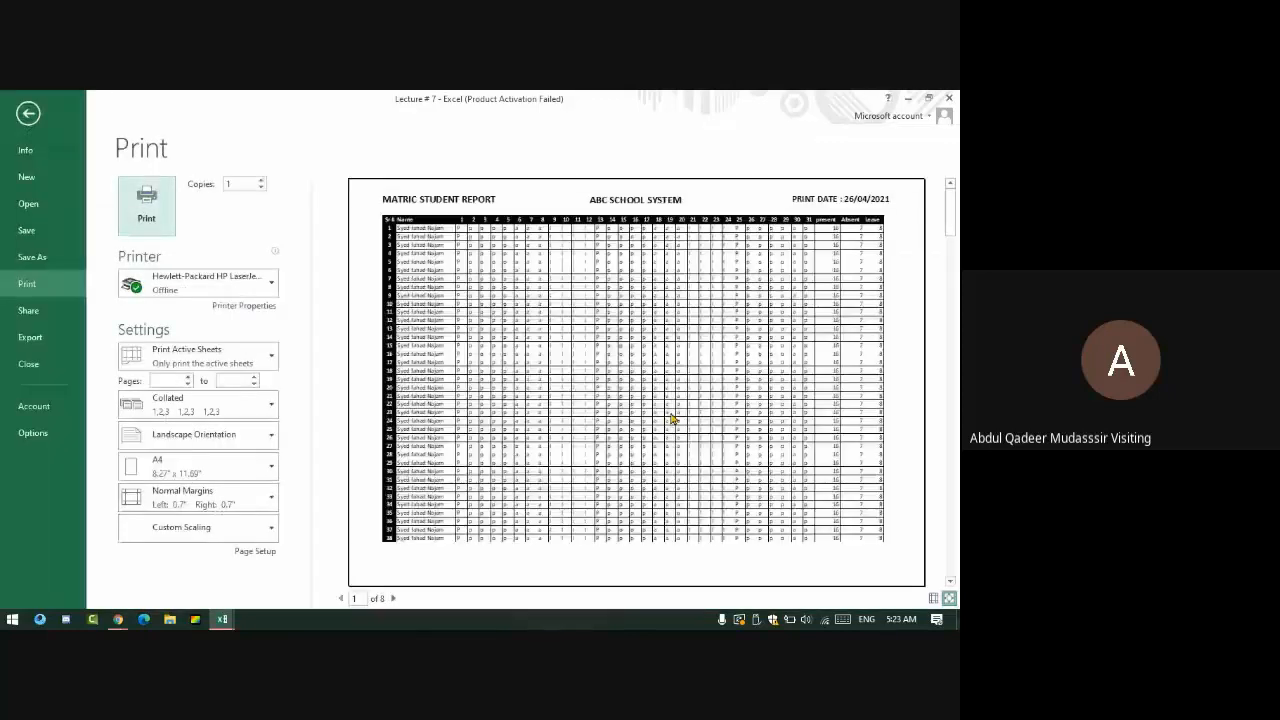
- Page through the print preview to the last page, then close it
{"action": "left_click", "coordinate": [394, 598]}
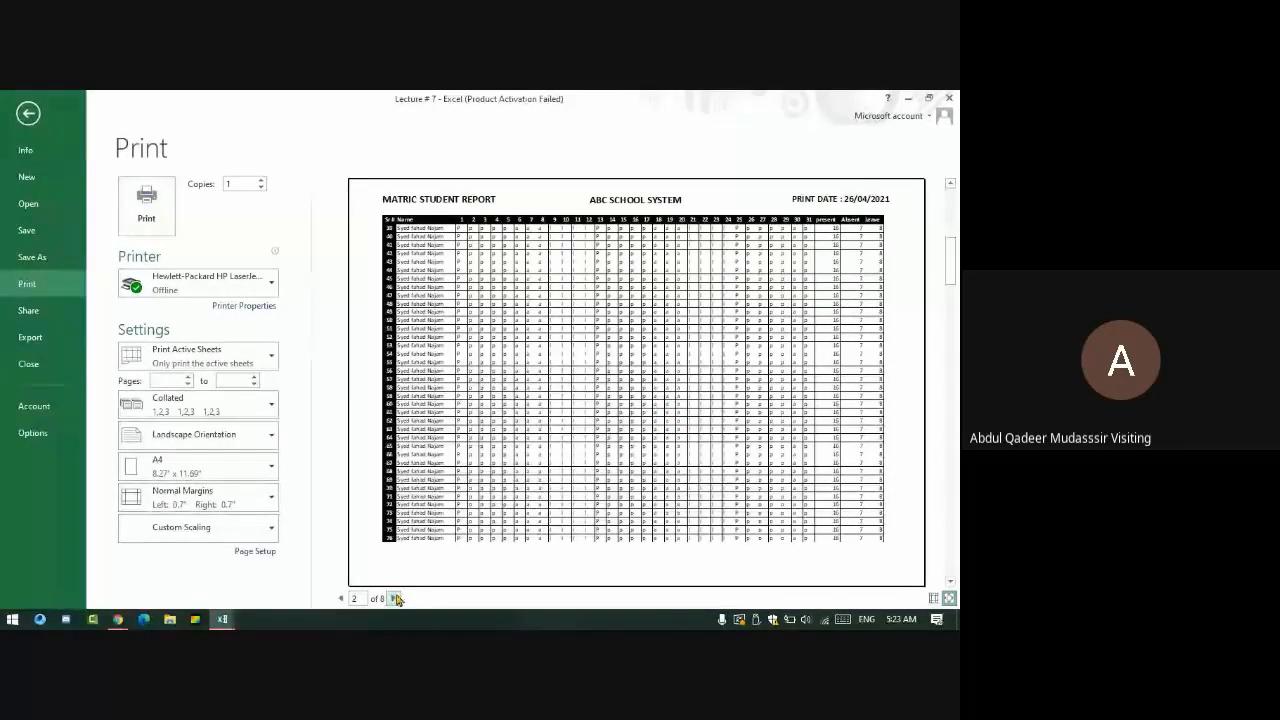
{"action": "left_click", "coordinate": [396, 598]}
{"action": "left_click", "coordinate": [396, 598]}
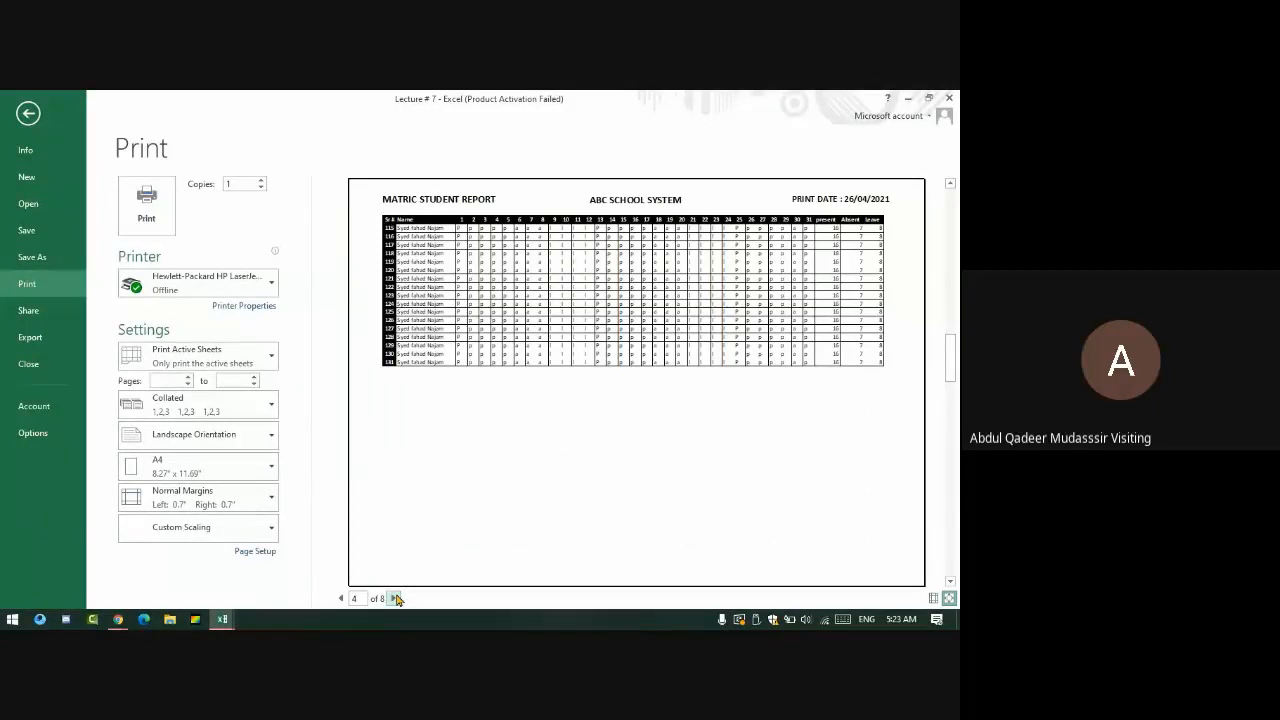
{"action": "left_click", "coordinate": [396, 598]}
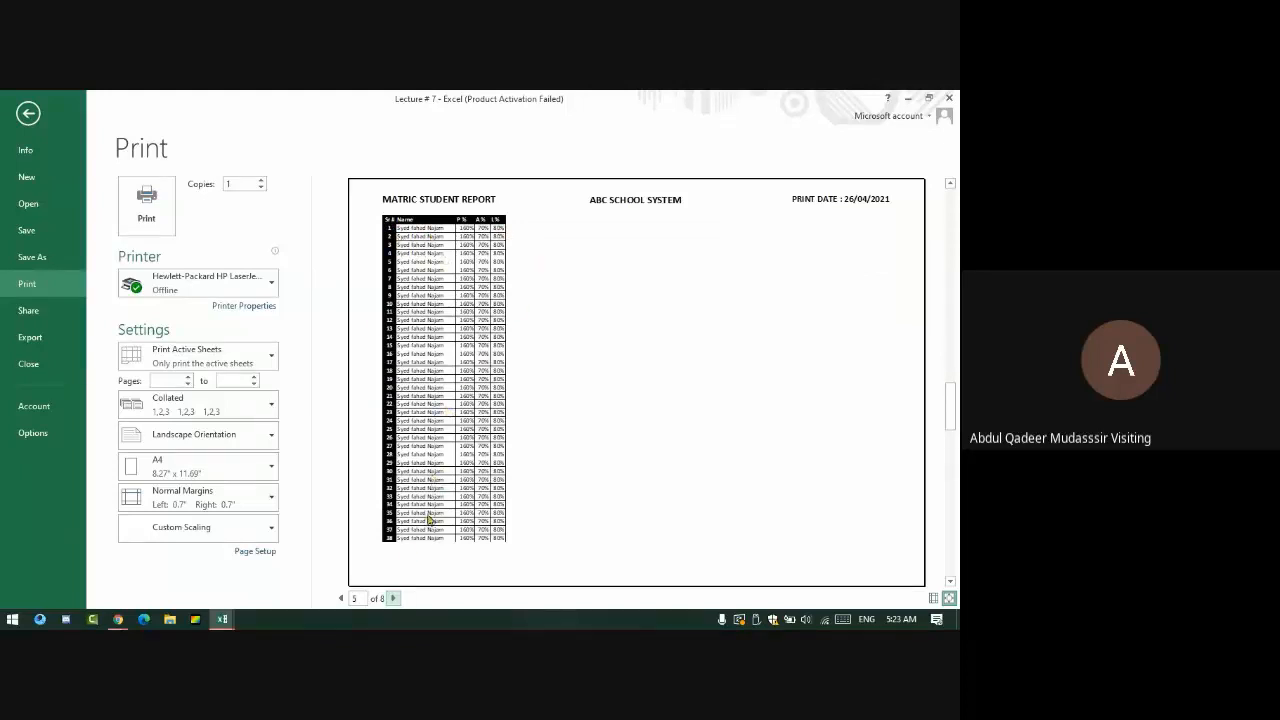
{"action": "left_click", "coordinate": [393, 598]}
{"action": "left_click", "coordinate": [393, 598]}
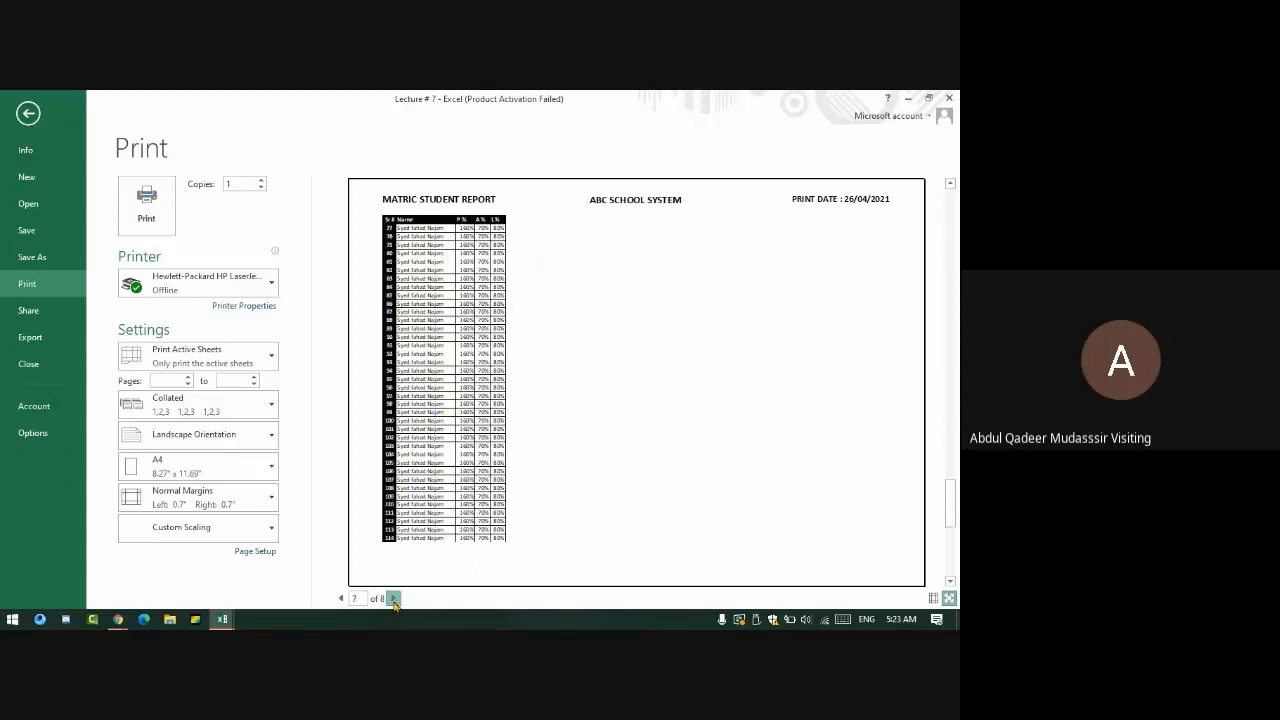
{"action": "left_click", "coordinate": [393, 598]}
{"action": "key", "text": "Escape"}
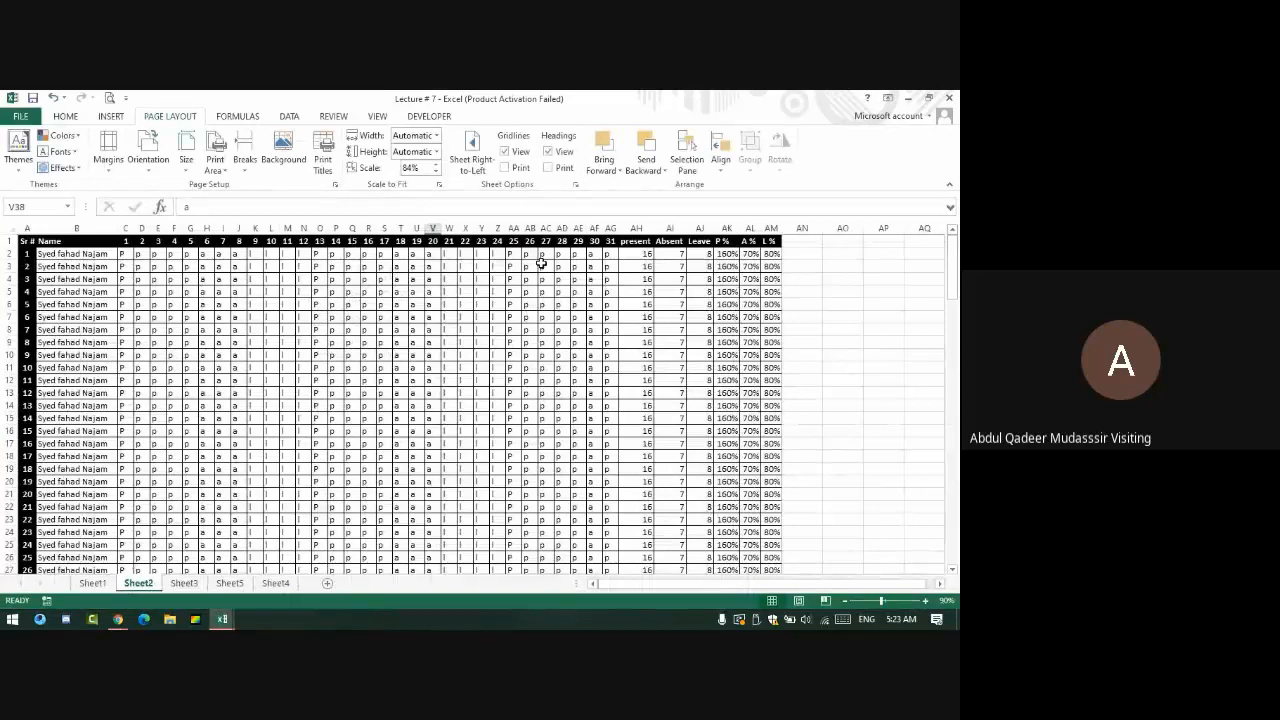
- Clear the old print area and set A1:AM11 as the new print area
{"action": "left_click", "coordinate": [218, 160]}
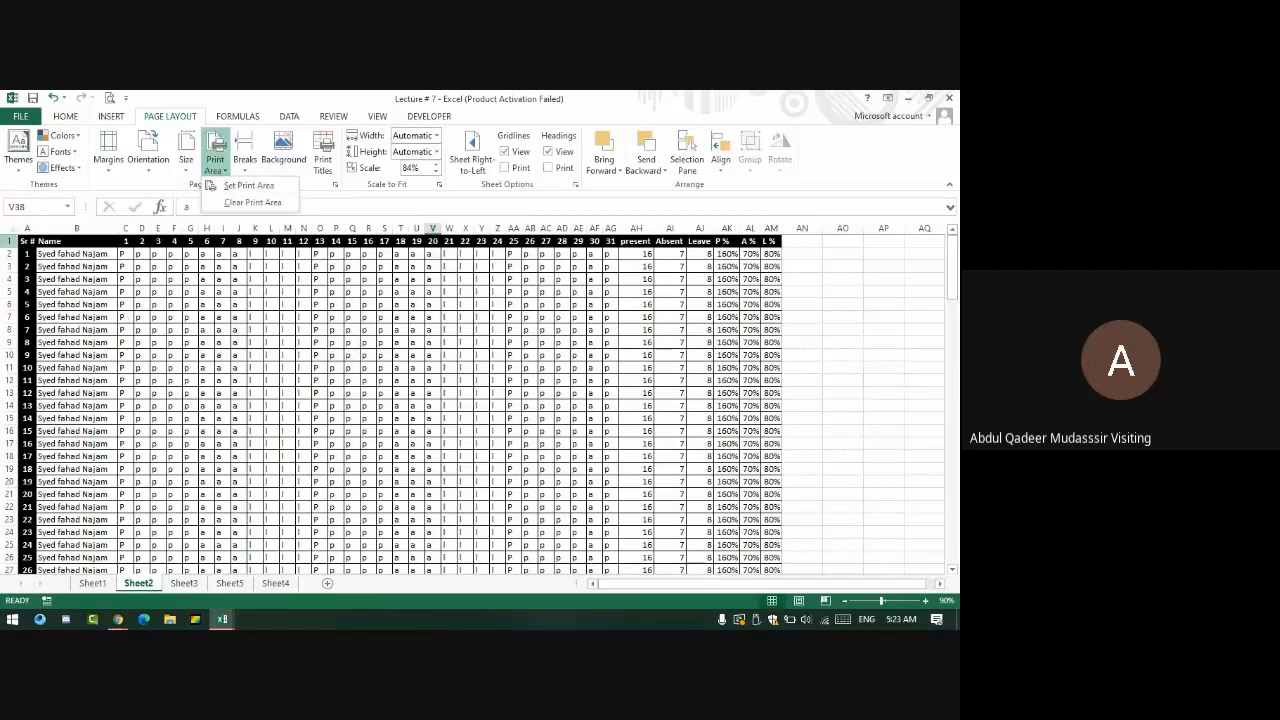
{"action": "left_click", "coordinate": [29, 250]}
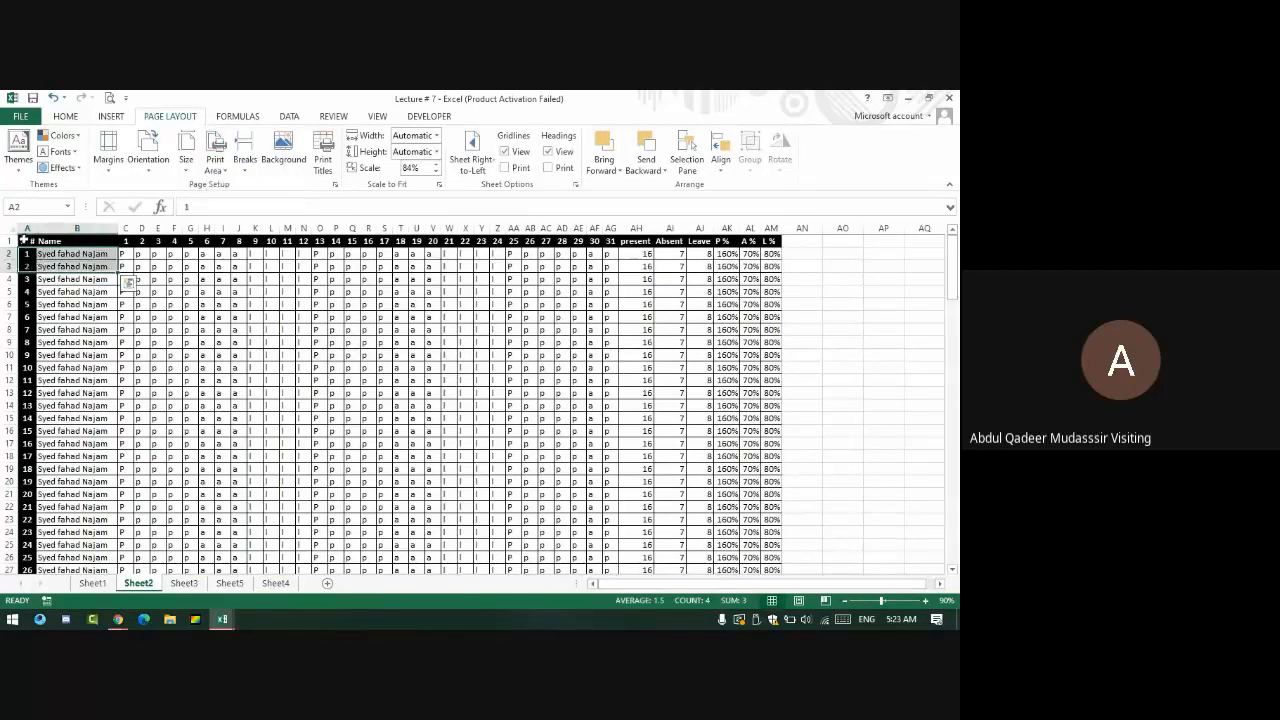
{"action": "left_click_drag", "start_coordinate": [27, 241], "coordinate": [767, 370]}
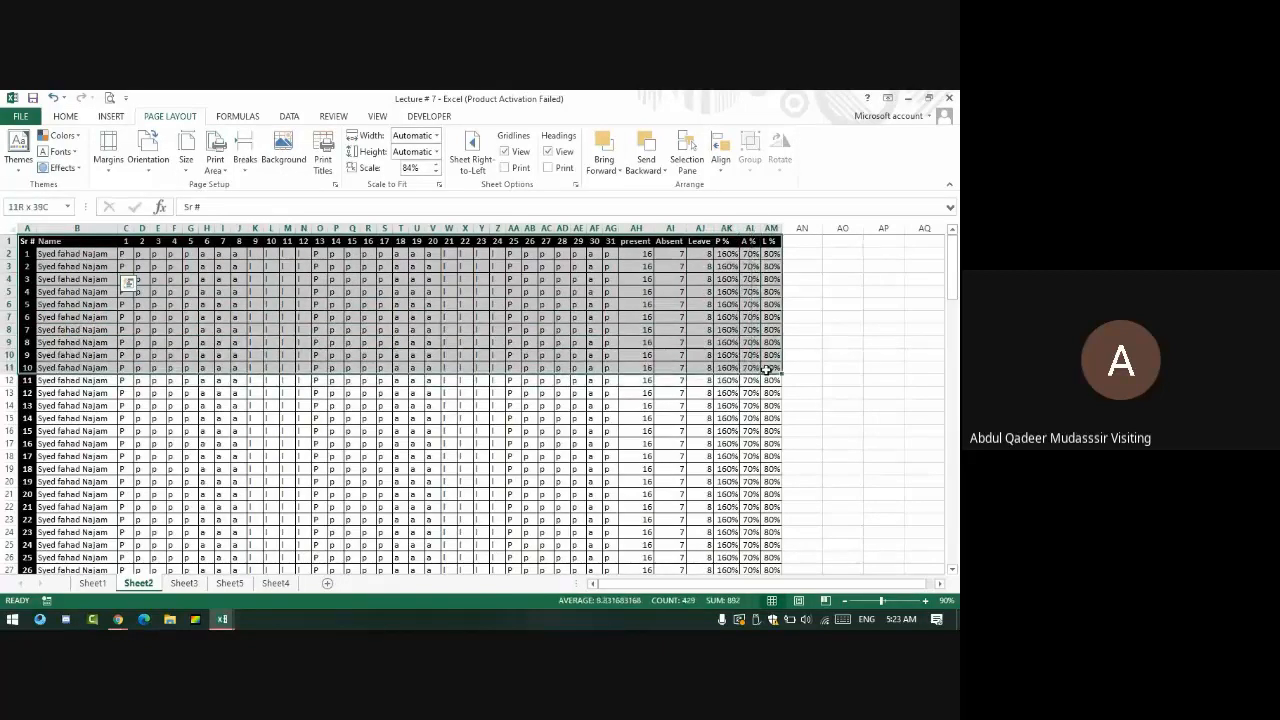
{"action": "left_click", "coordinate": [214, 163]}
{"action": "left_click", "coordinate": [240, 188]}
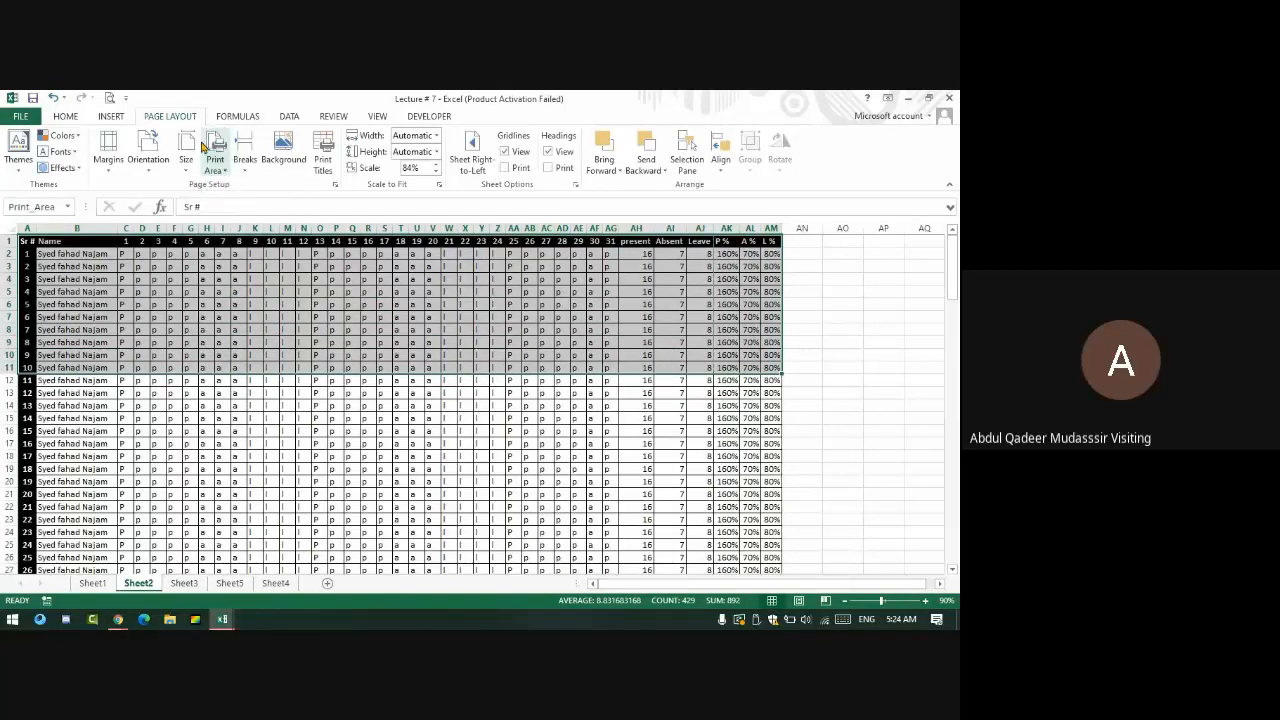
- Preview the two-page printout of the new print area, then close it and deselect
{"action": "key", "text": "ctrl+p"}
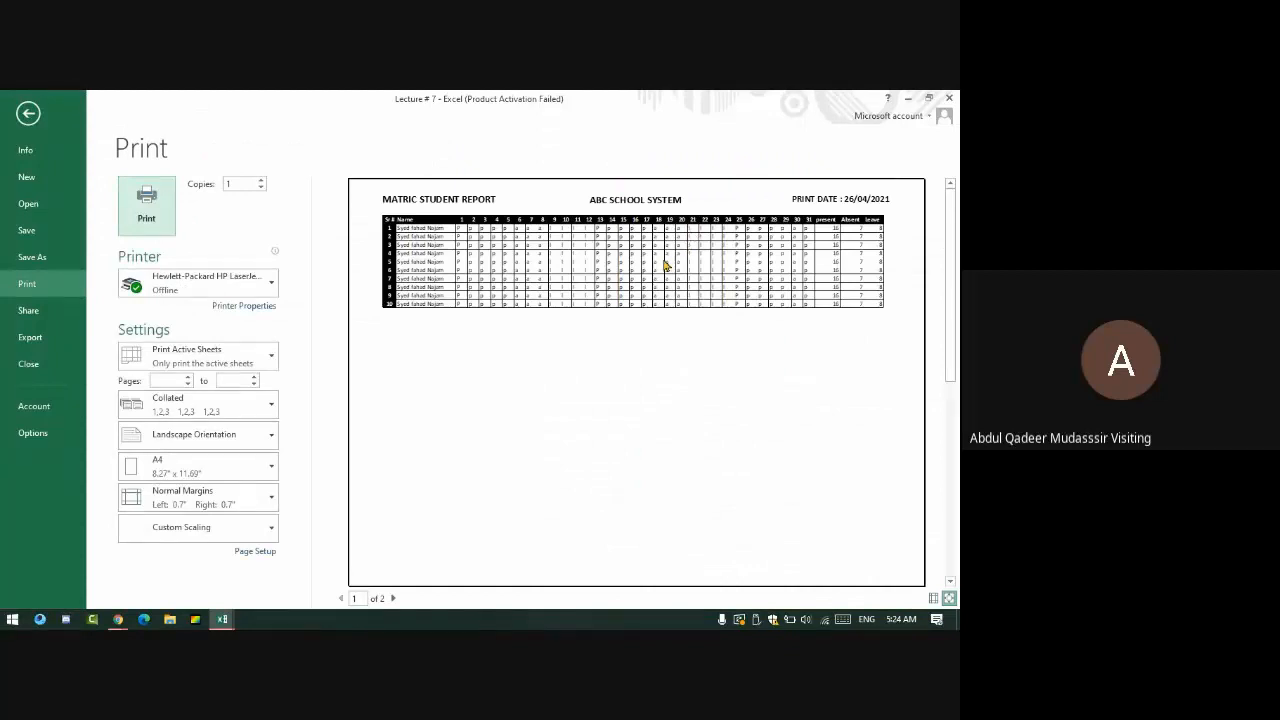
{"action": "key", "text": "Escape"}
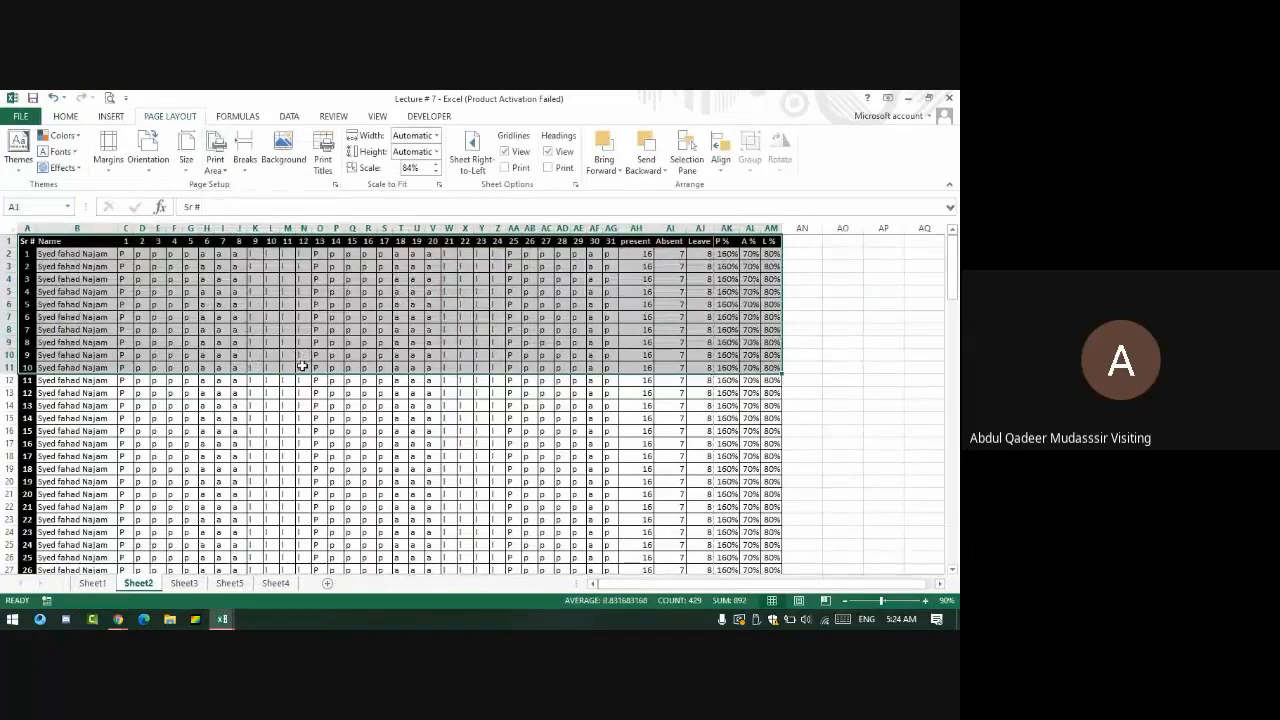
{"action": "left_click", "coordinate": [368, 342]}
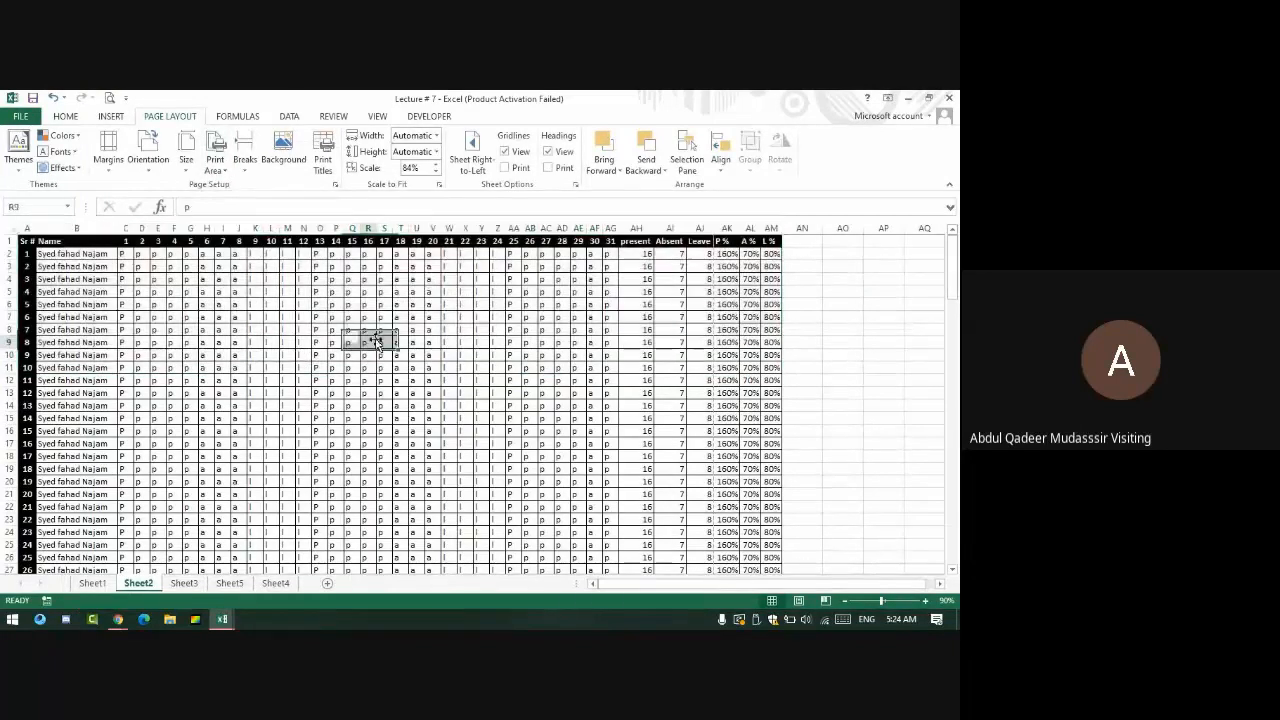
- Set picture 2 from local files as the sheet's background
{"action": "left_click", "coordinate": [283, 148]}
{"action": "left_click", "coordinate": [612, 581]}
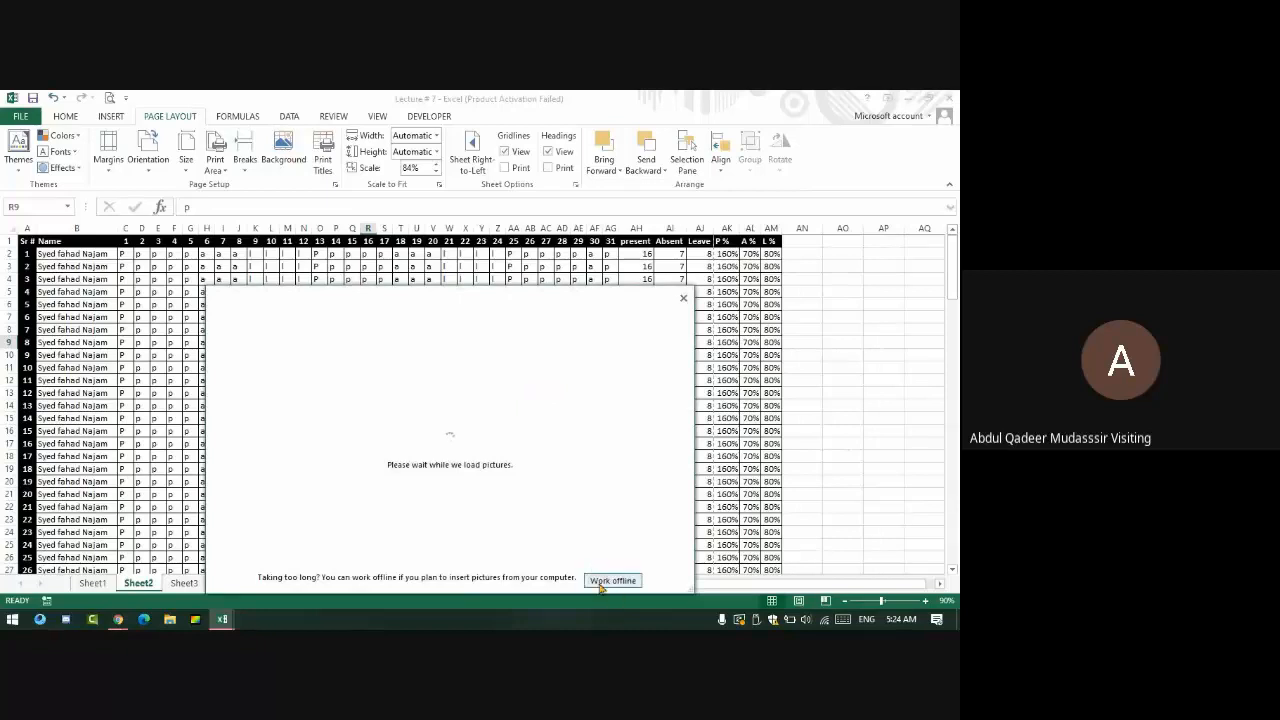
{"action": "double_click", "coordinate": [249, 227]}
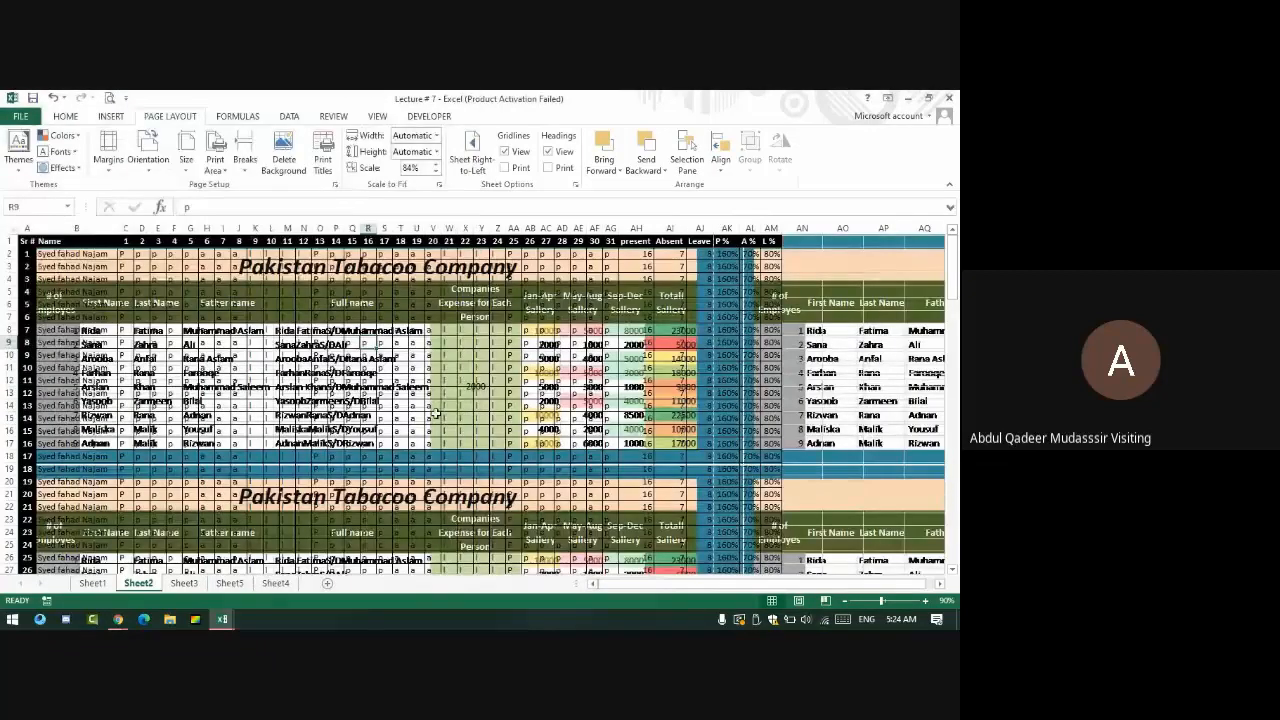
- Scroll over the tiled background picture, then go to the workbook's File Info page
{"action": "scroll", "coordinate": [436, 412], "scroll_direction": "down", "scroll_amount": 20}
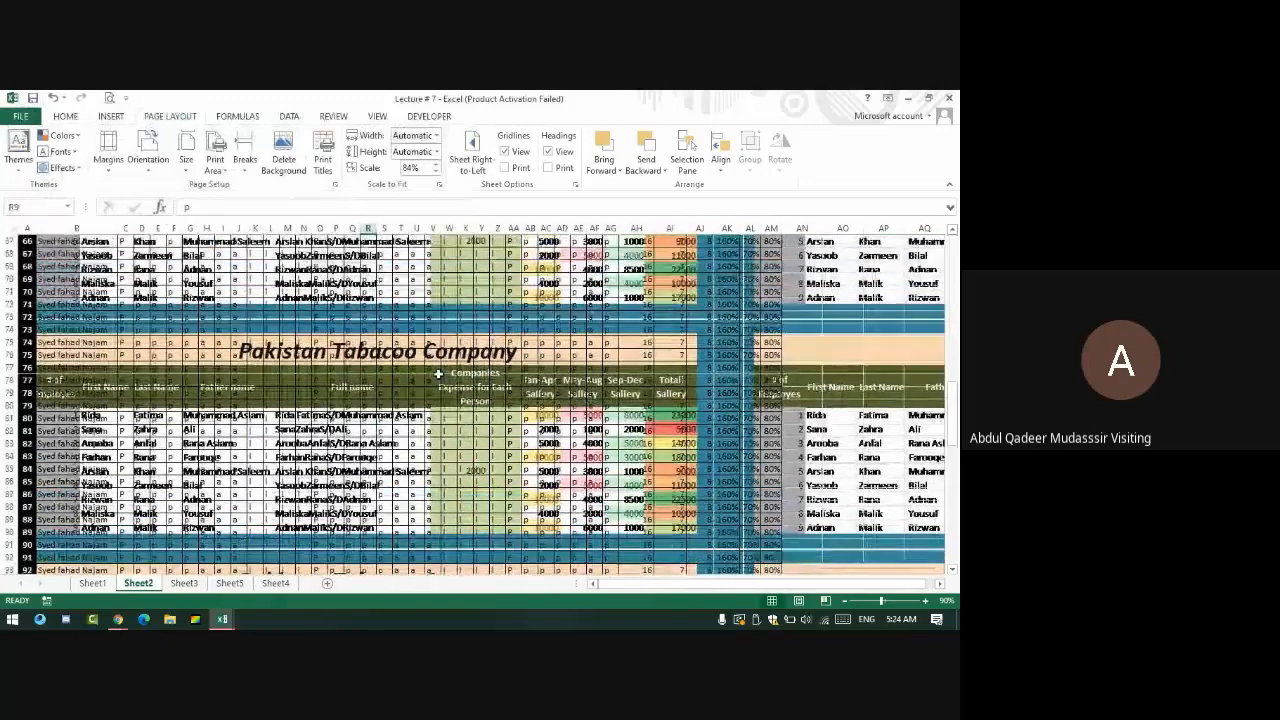
{"action": "scroll", "coordinate": [438, 373], "scroll_direction": "up", "scroll_amount": 14}
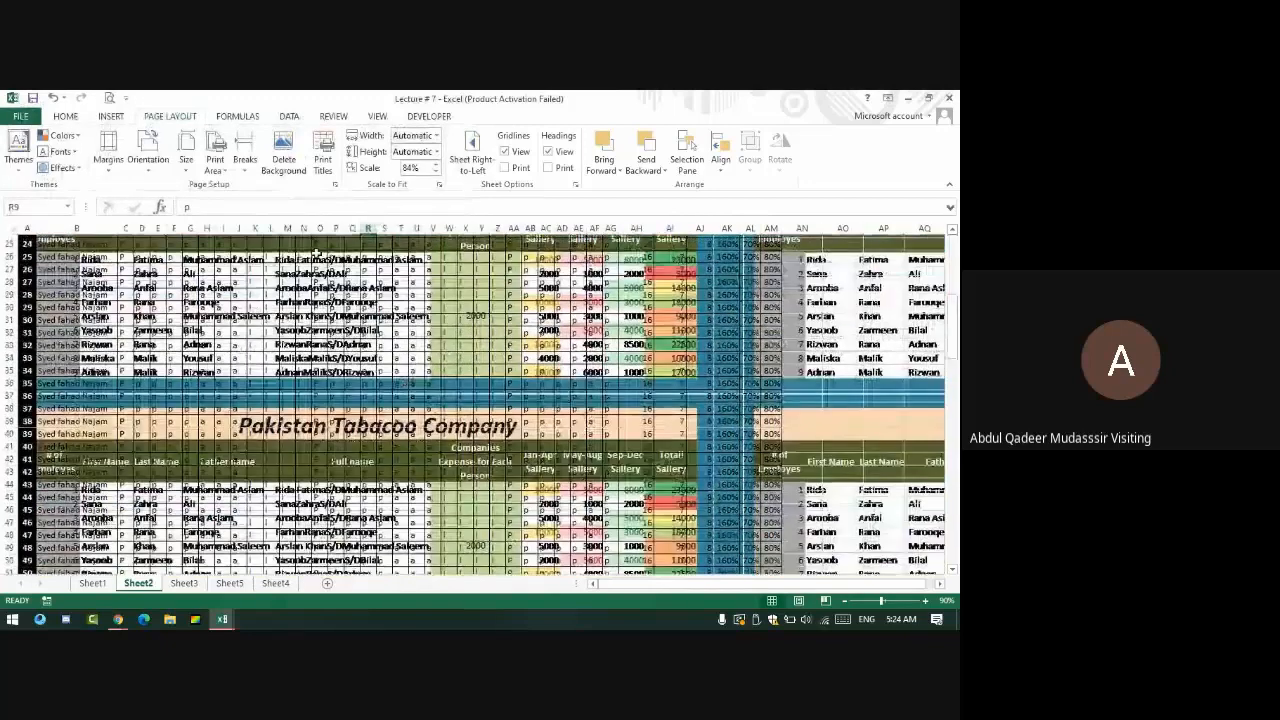
{"action": "scroll", "coordinate": [316, 252], "scroll_direction": "down", "scroll_amount": 1}
{"action": "left_click", "coordinate": [20, 116]}
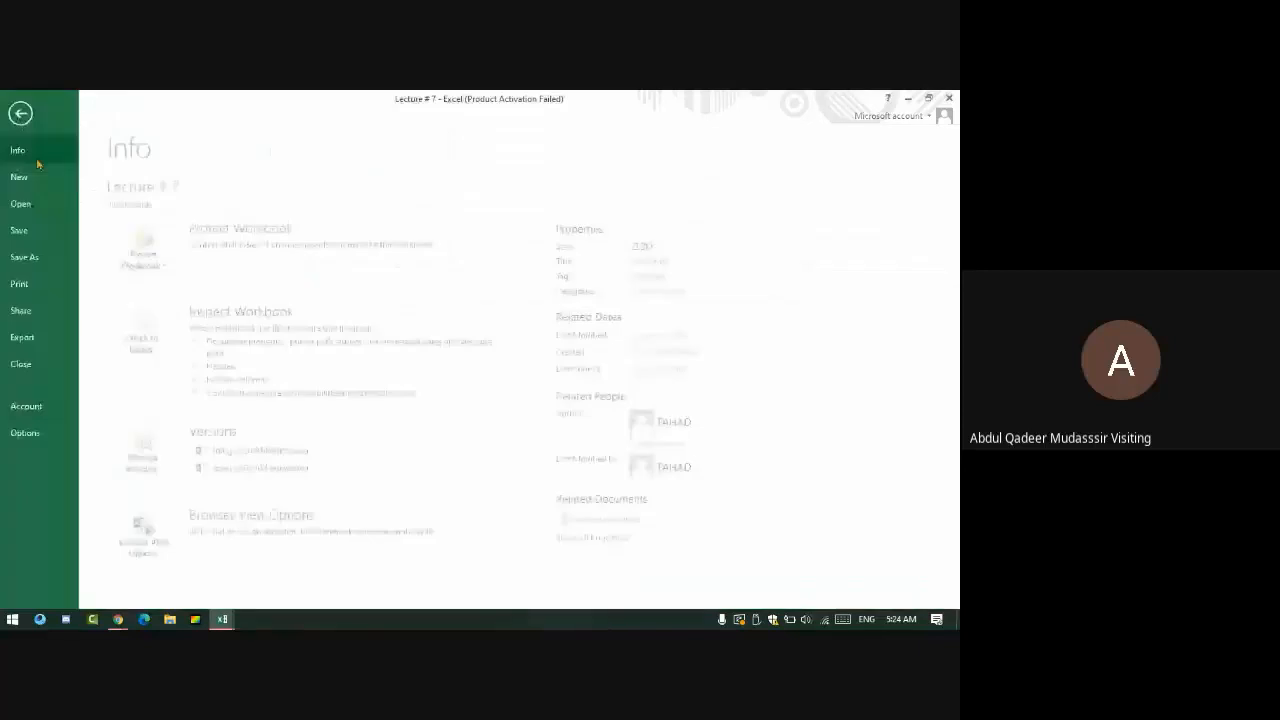
- Create a new workbook from the Baby shower planner template under Planners and Trackers
{"action": "left_click", "coordinate": [22, 177]}
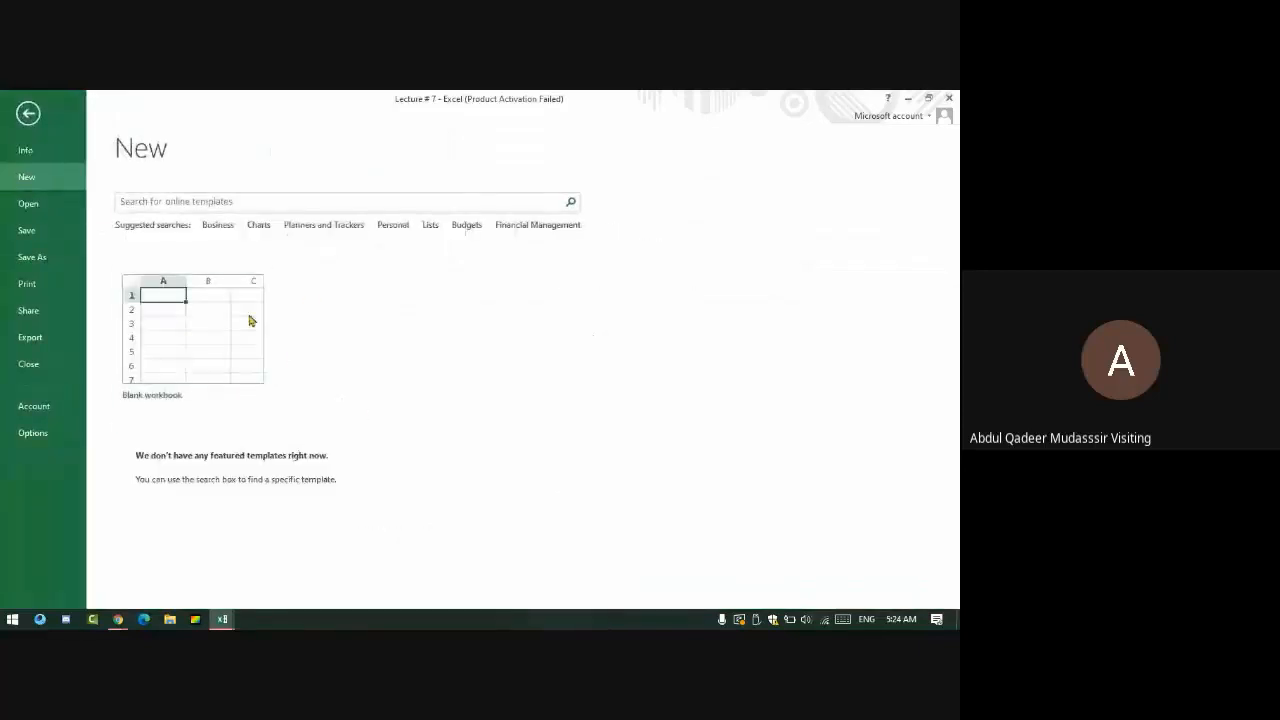
{"action": "left_click", "coordinate": [322, 225]}
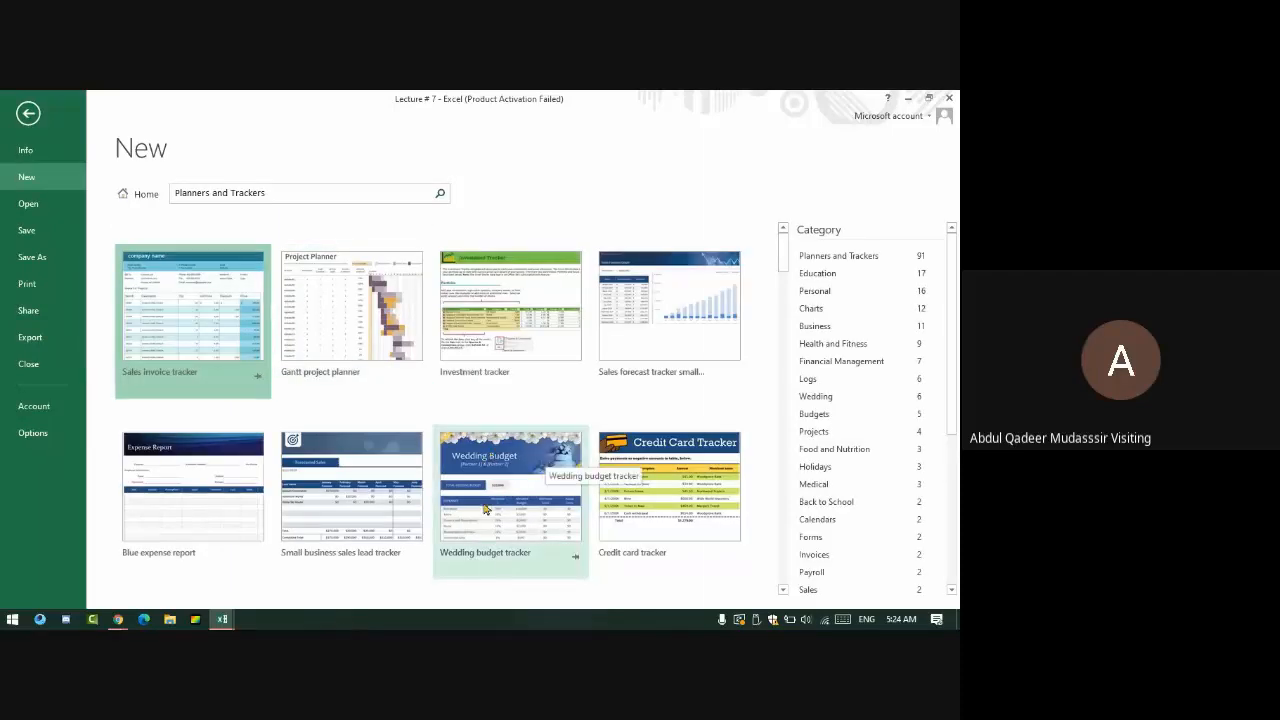
{"action": "scroll", "coordinate": [484, 470], "scroll_direction": "down", "scroll_amount": 3}
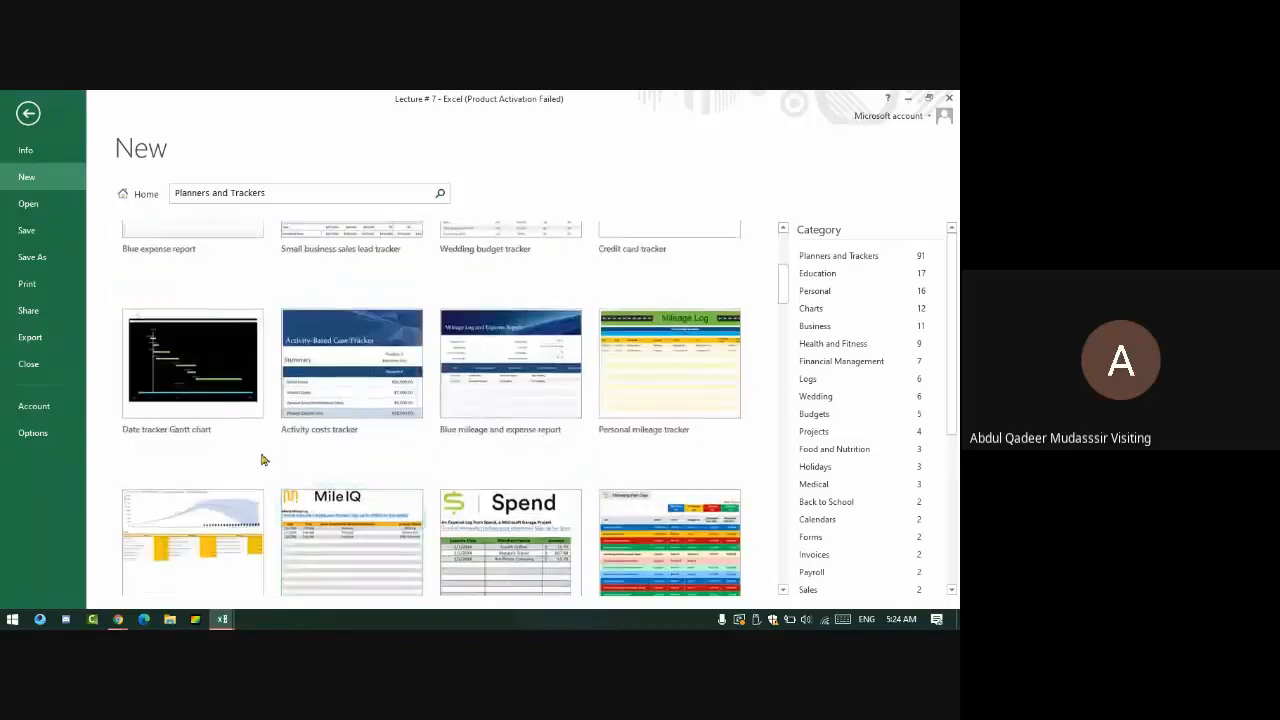
{"action": "scroll", "coordinate": [260, 458], "scroll_direction": "down", "scroll_amount": 3}
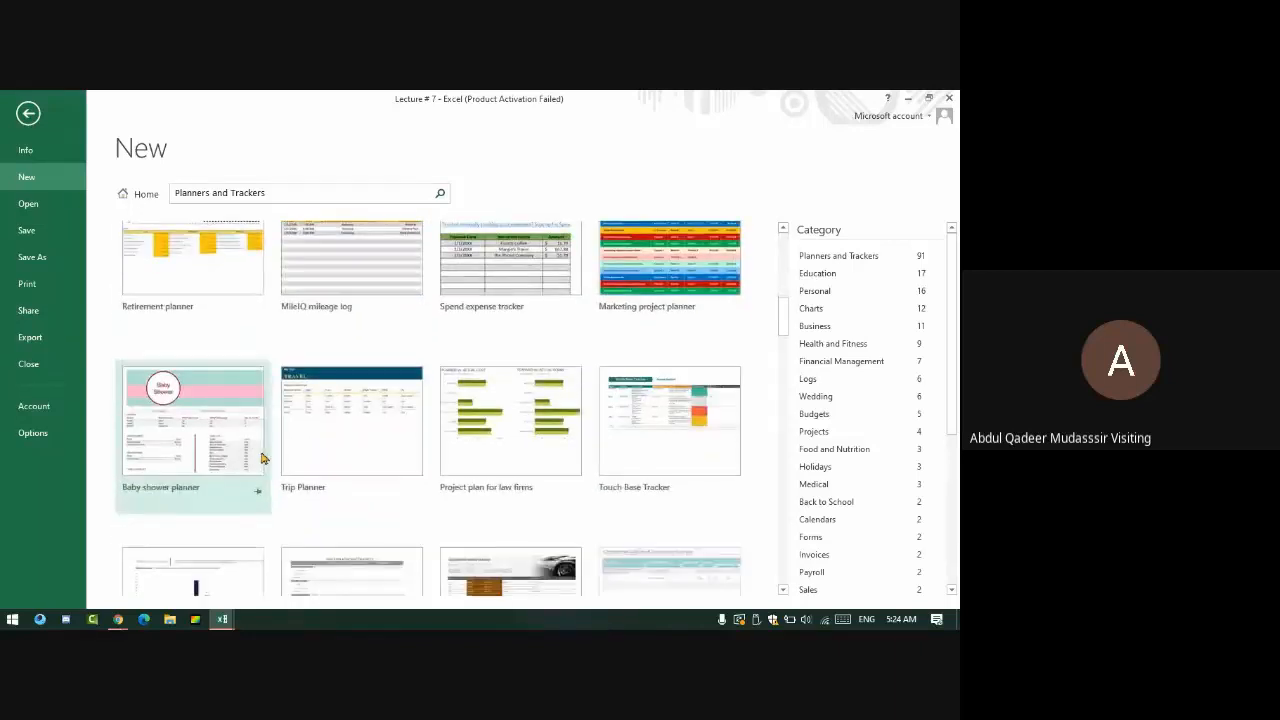
{"action": "scroll", "coordinate": [257, 451], "scroll_direction": "down", "scroll_amount": 1}
{"action": "left_click", "coordinate": [268, 370]}
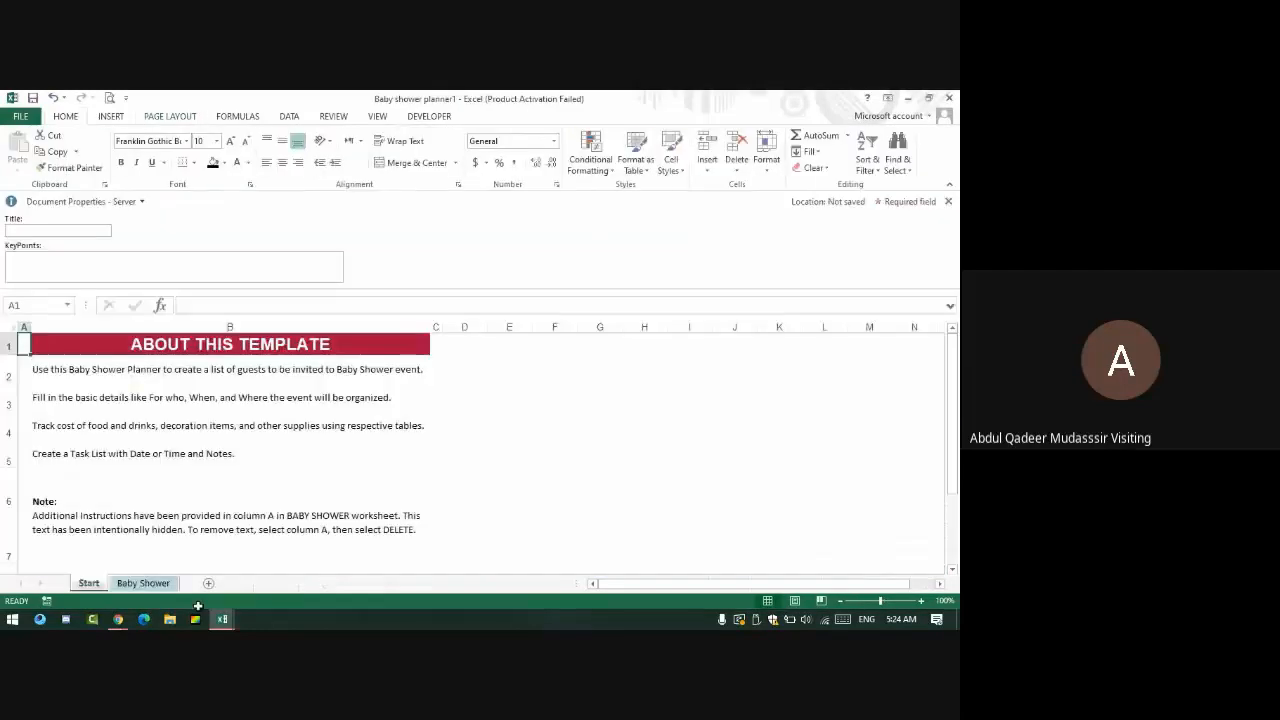
- Scroll through the Baby shower planner sheet, then switch back to Lecture # 7
{"action": "scroll", "coordinate": [378, 390], "scroll_direction": "down", "scroll_amount": 5}
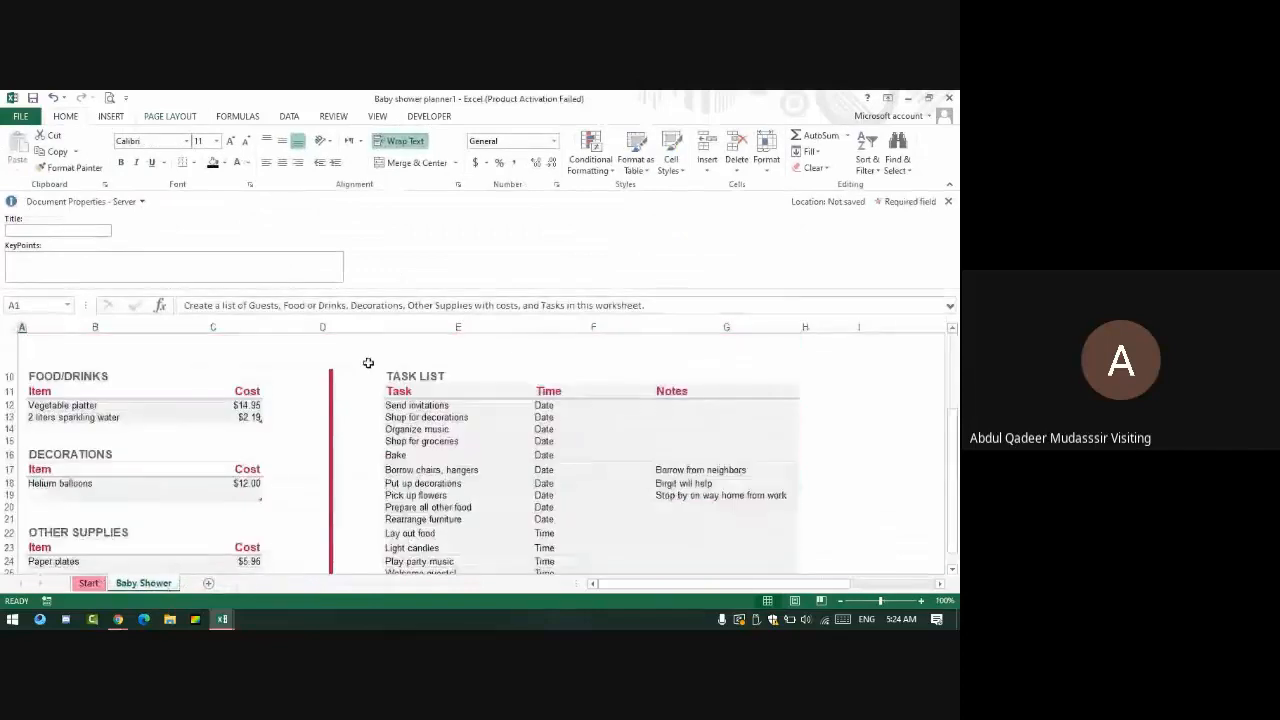
{"action": "scroll", "coordinate": [431, 383], "scroll_direction": "up", "scroll_amount": 5}
{"action": "scroll", "coordinate": [691, 494], "scroll_direction": "down", "scroll_amount": 5}
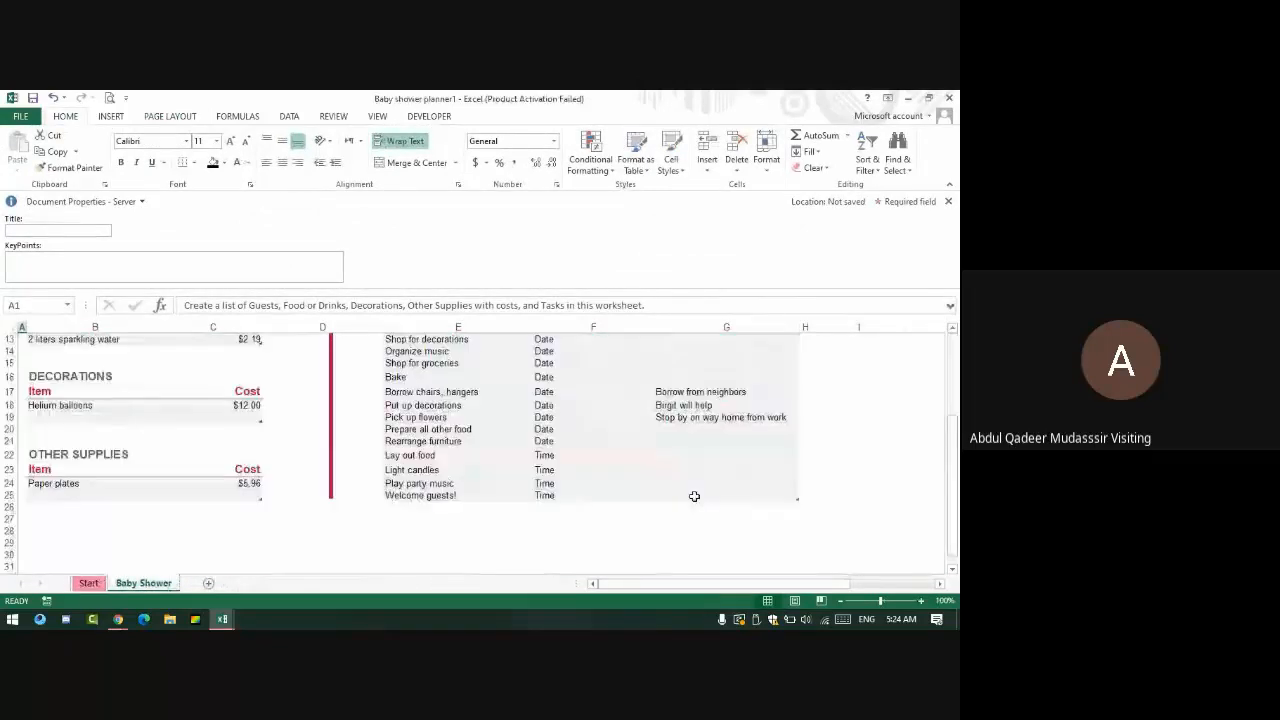
{"action": "left_click_drag", "start_coordinate": [846, 466], "coordinate": [858, 562]}
{"action": "scroll", "coordinate": [406, 502], "scroll_direction": "down", "scroll_amount": 3}
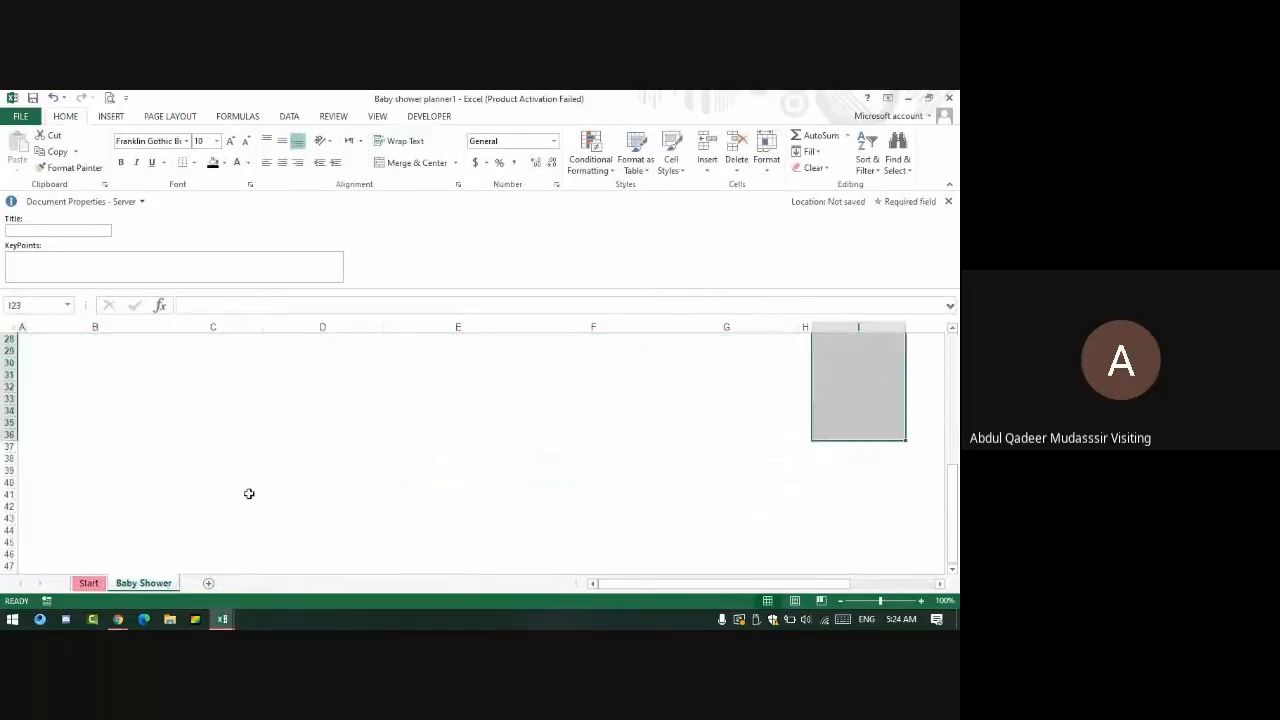
{"action": "left_click_drag", "start_coordinate": [130, 410], "coordinate": [545, 526]}
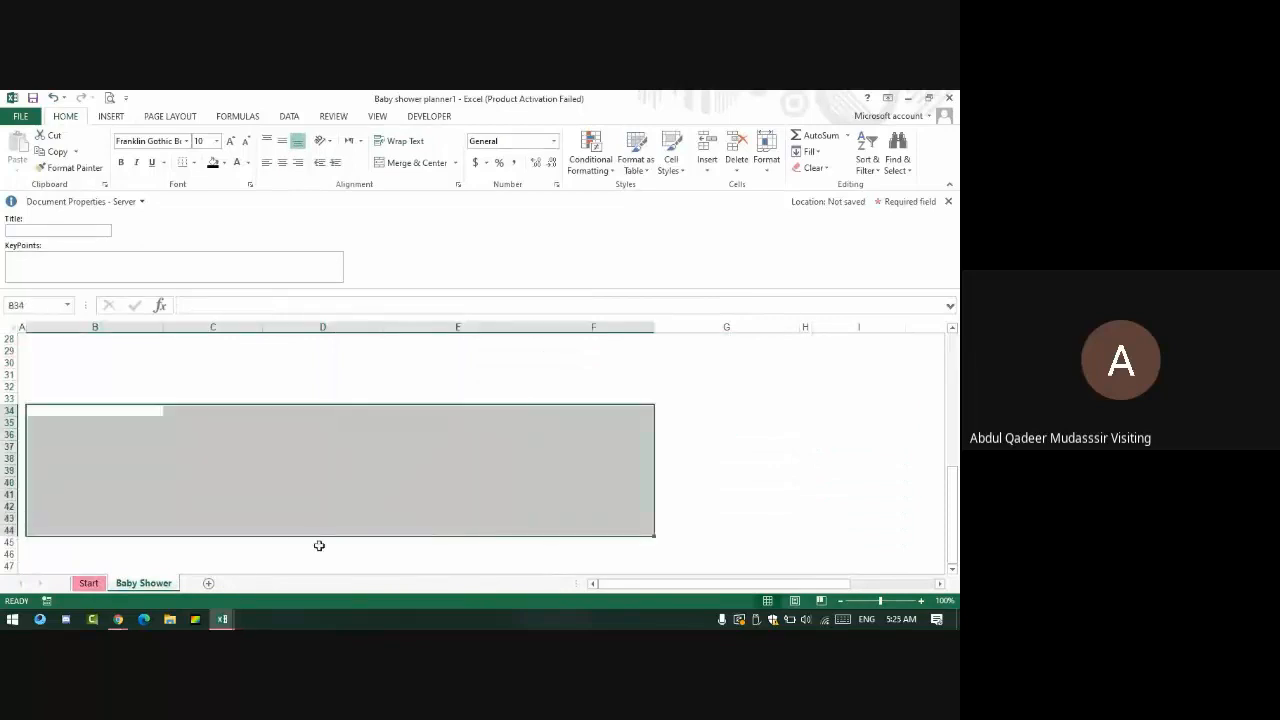
{"action": "key", "text": "alt+Tab"}
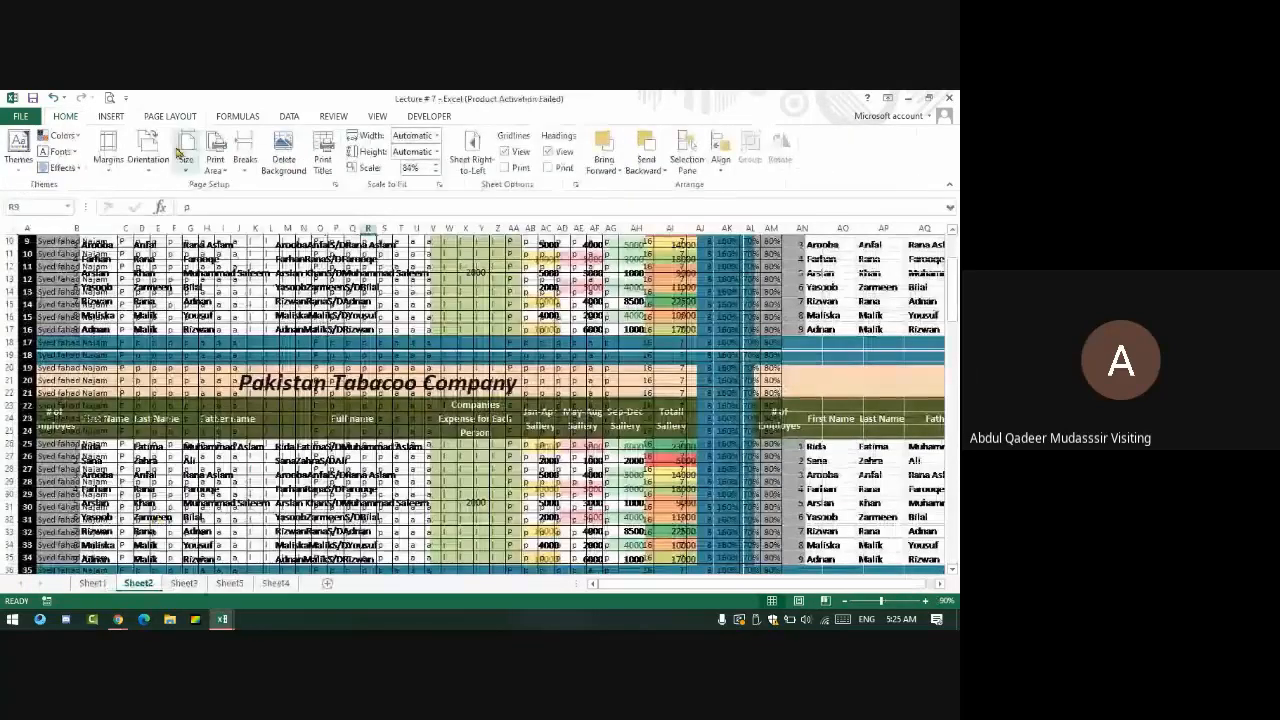
- Delete the sheet background, hide the gridlines, and select cells AI3:AK10 in the totals columns
{"action": "left_click", "coordinate": [287, 167]}
{"action": "scroll", "coordinate": [449, 456], "scroll_direction": "up", "scroll_amount": 3}
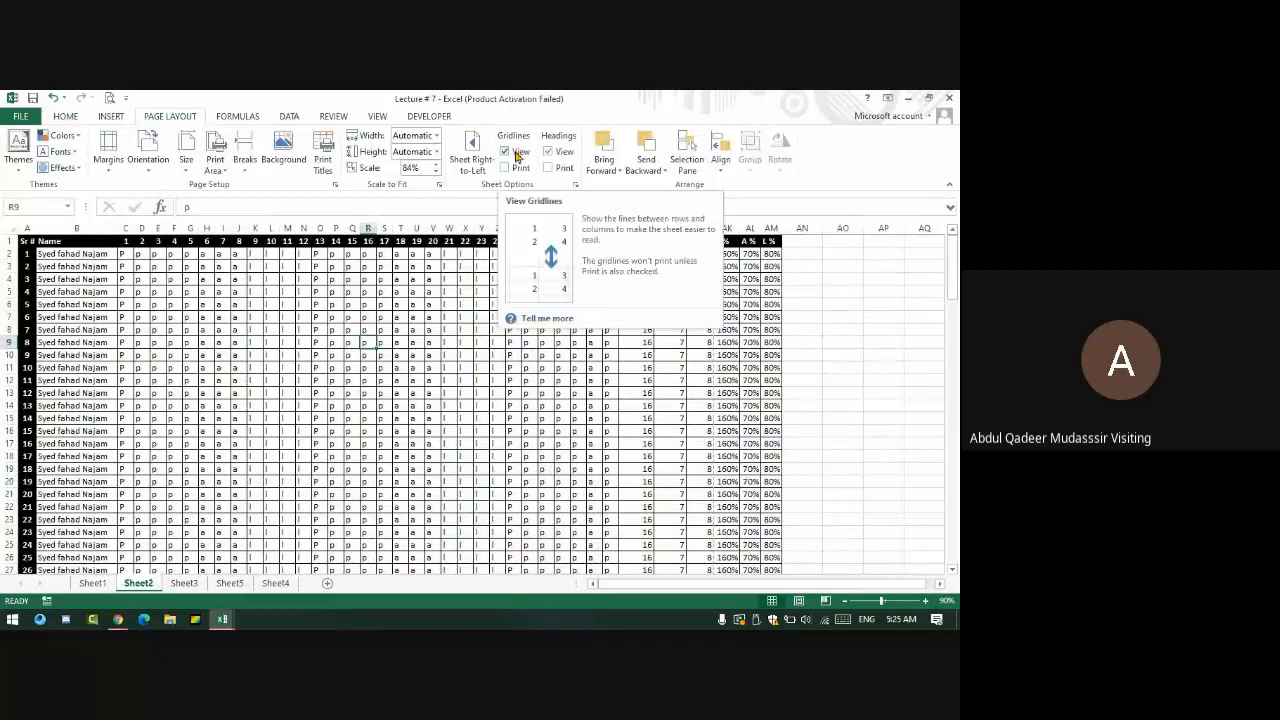
{"action": "left_click", "coordinate": [517, 156]}
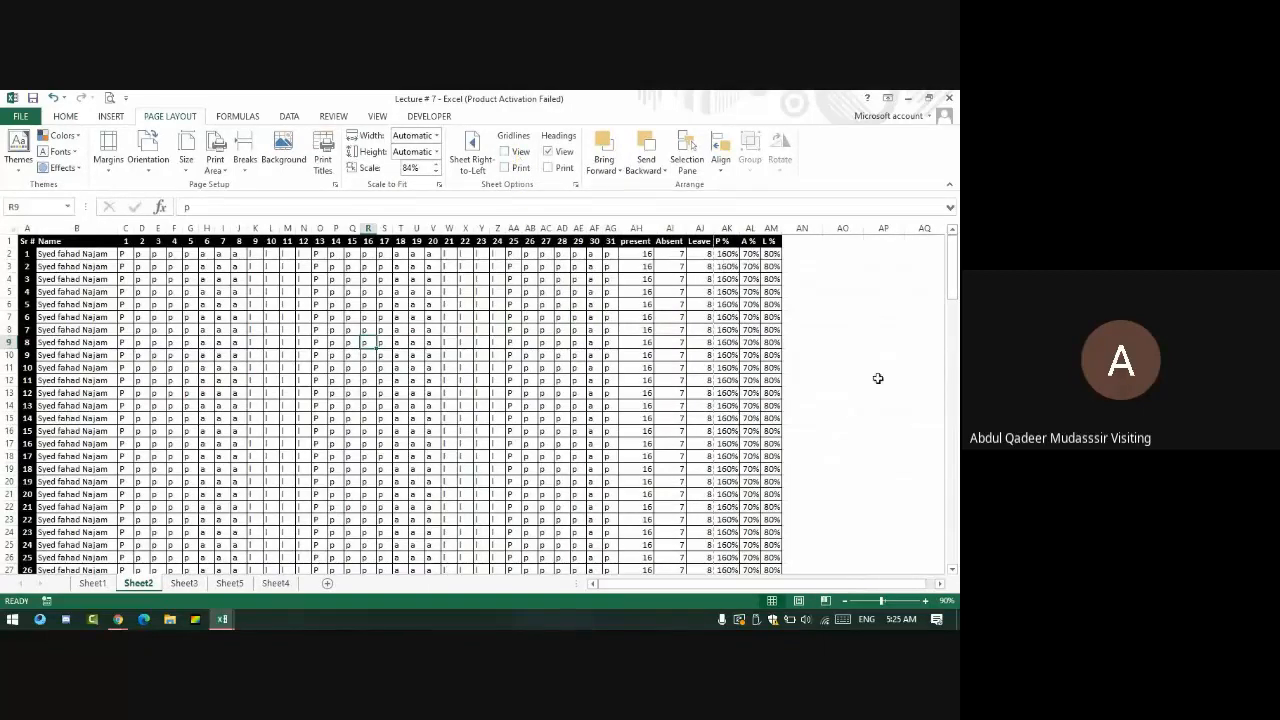
{"action": "left_click_drag", "start_coordinate": [830, 253], "coordinate": [903, 513]}
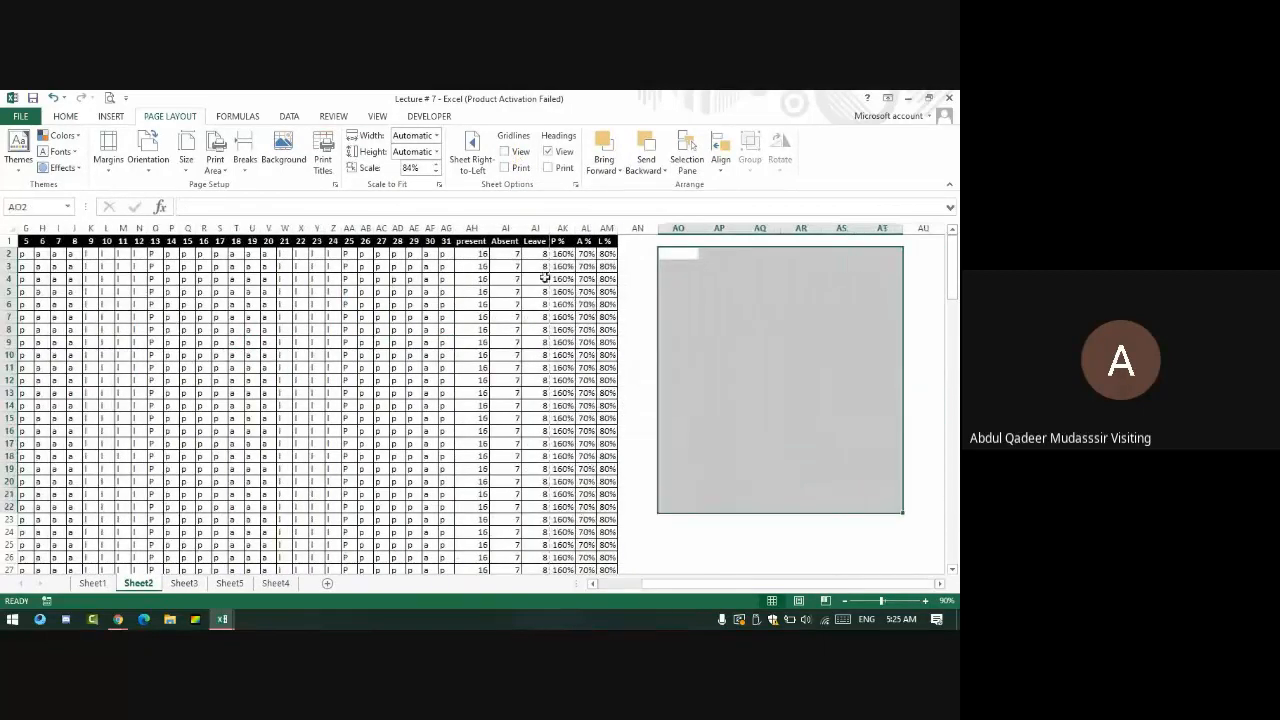
{"action": "left_click_drag", "start_coordinate": [562, 266], "coordinate": [507, 357]}
{"action": "left_click_drag", "start_coordinate": [645, 301], "coordinate": [757, 368]}
{"action": "scroll", "coordinate": [666, 424], "scroll_direction": "down", "scroll_amount": 20}
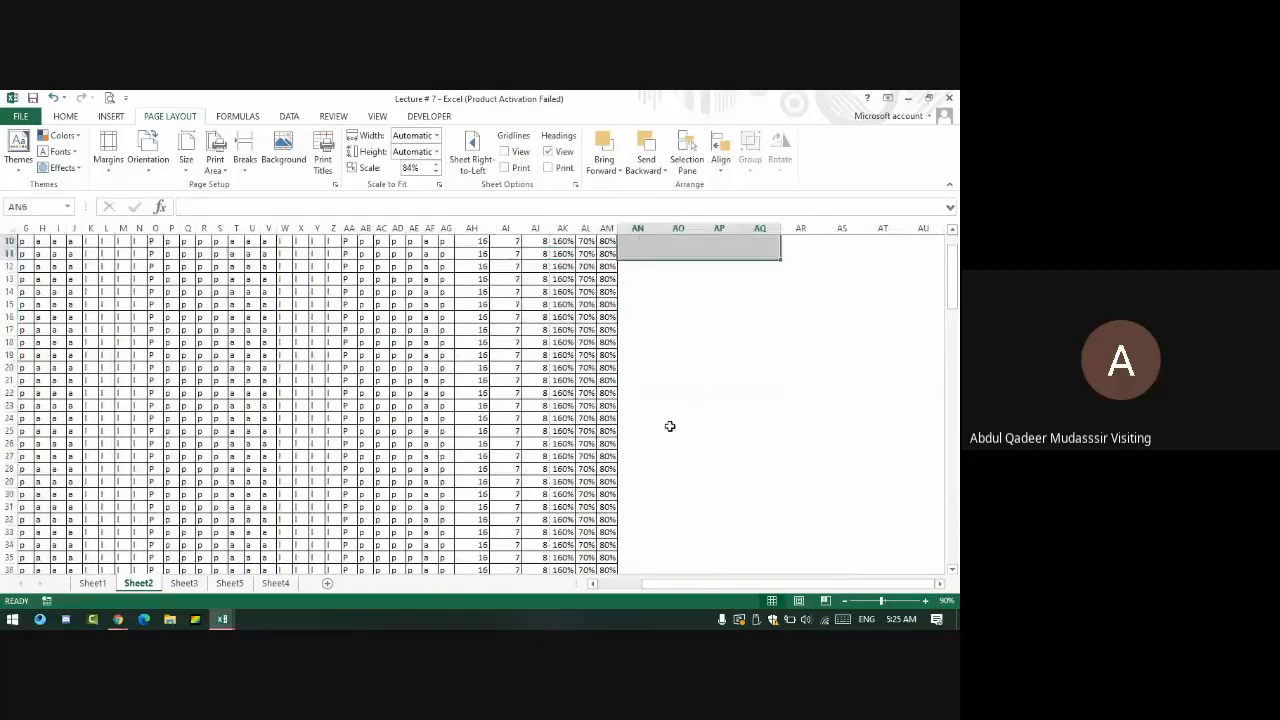
{"action": "scroll", "coordinate": [648, 401], "scroll_direction": "down", "scroll_amount": 14}
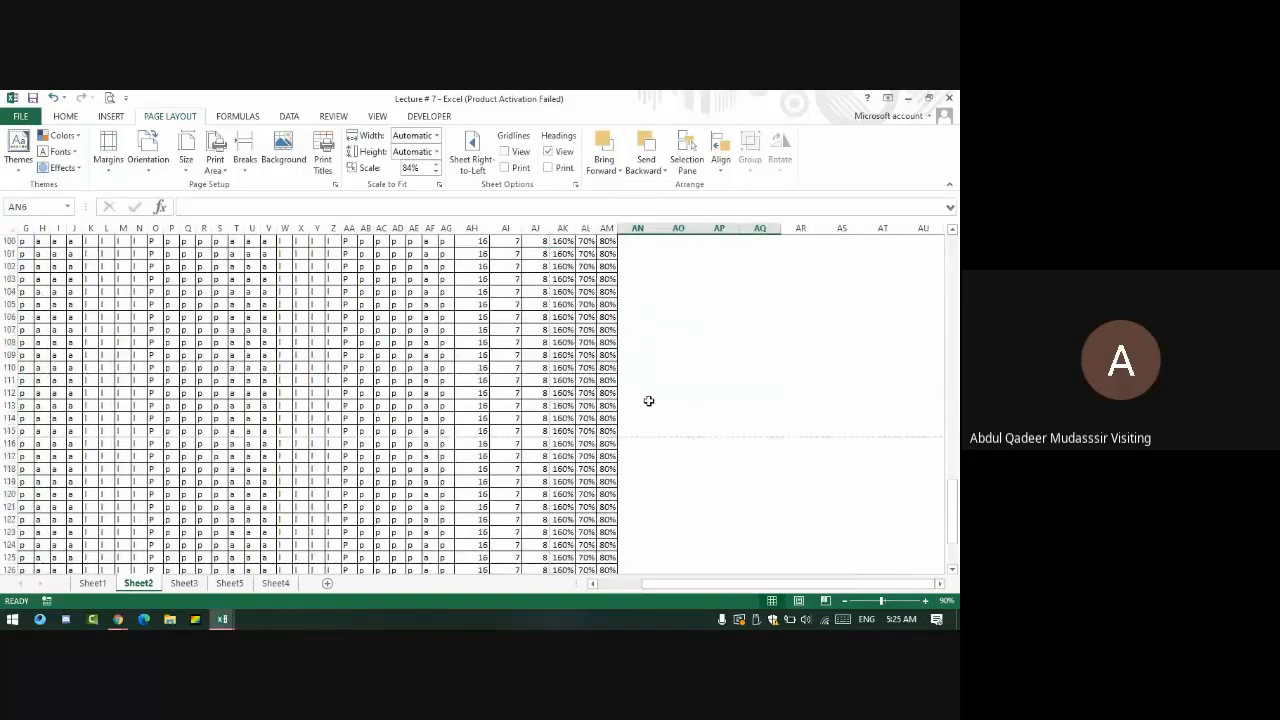
{"action": "scroll", "coordinate": [519, 378], "scroll_direction": "up", "scroll_amount": 20}
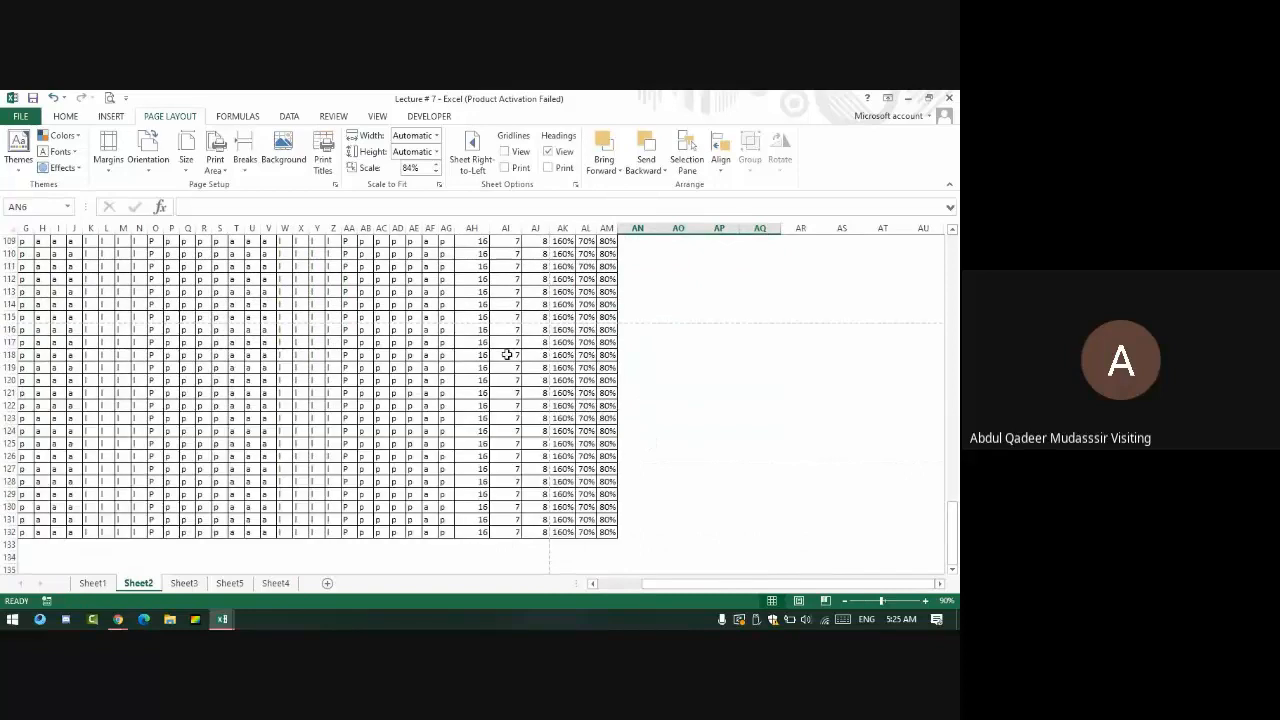
- Restore the gridlines, then hide and reshow the row and column headings
{"action": "left_click", "coordinate": [505, 151]}
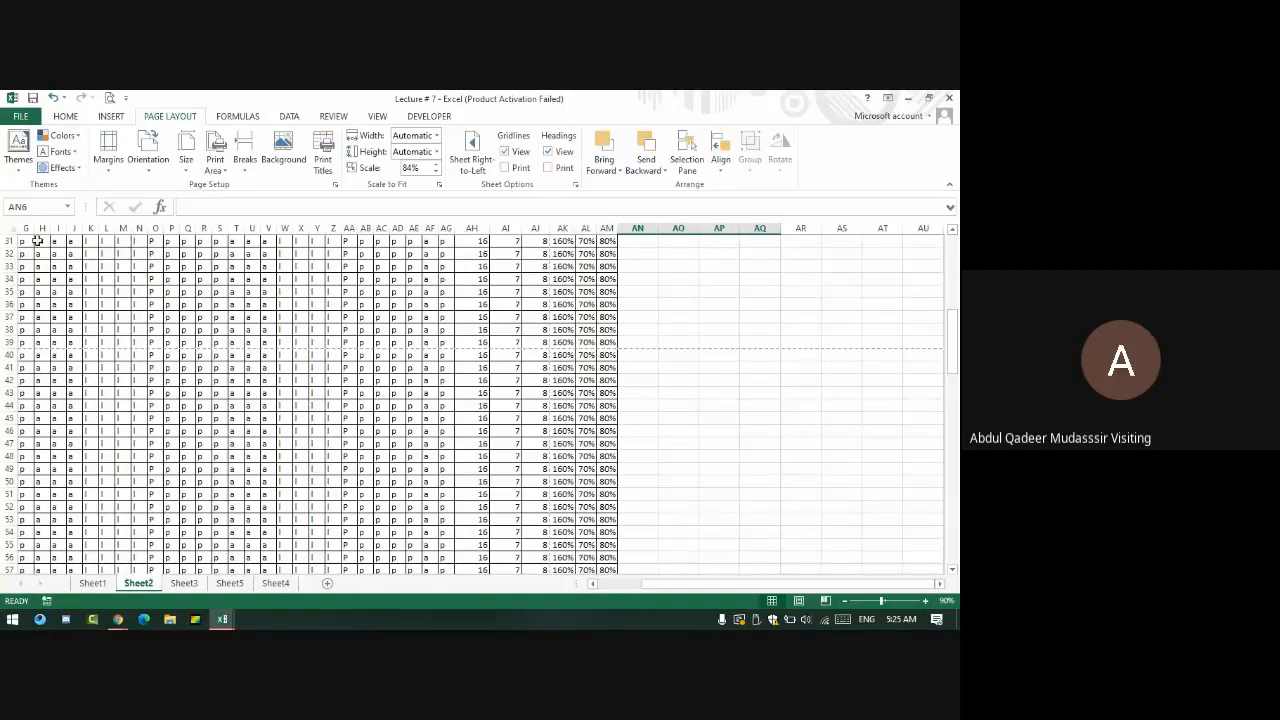
{"action": "left_click", "coordinate": [562, 153]}
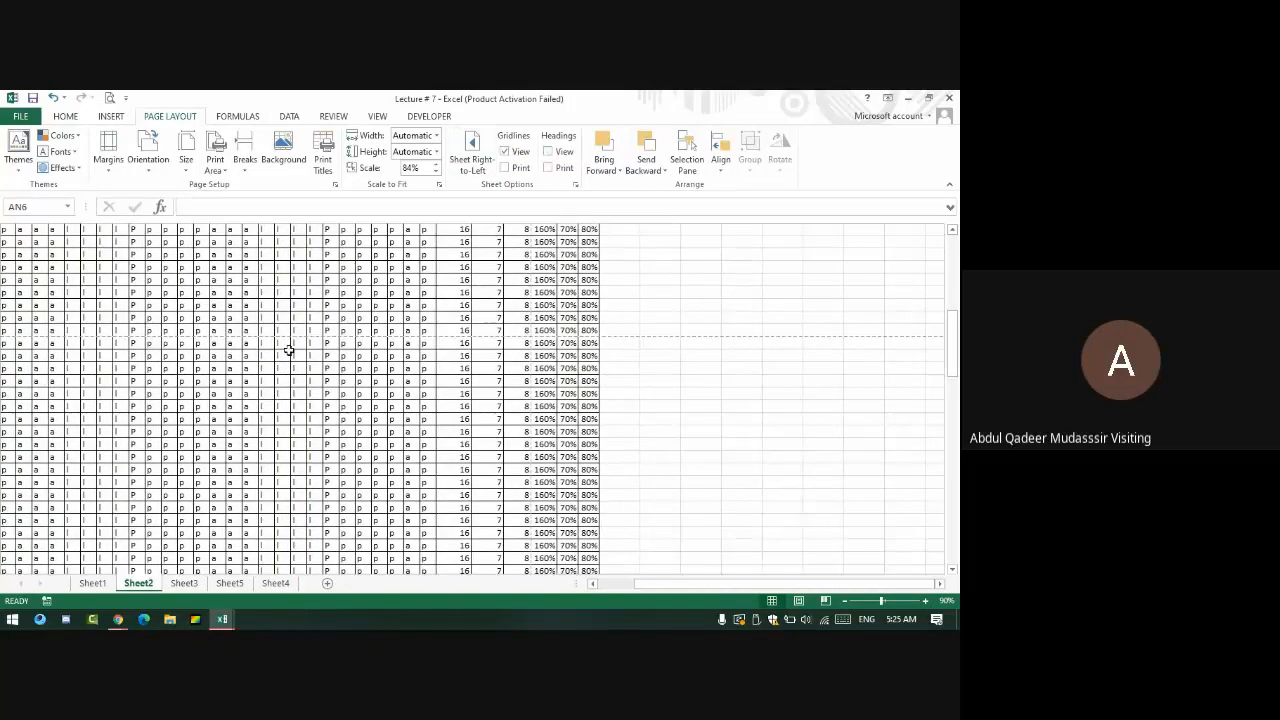
{"action": "scroll", "coordinate": [300, 335], "scroll_direction": "up", "scroll_amount": 1}
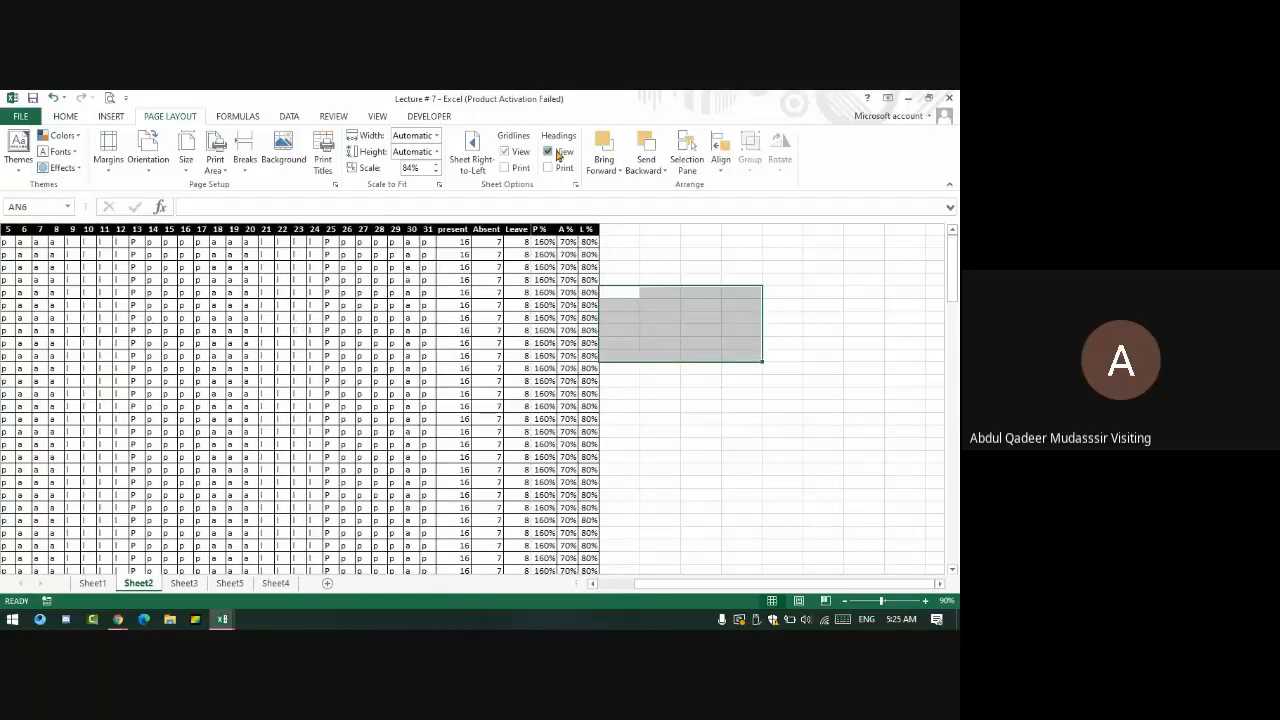
{"action": "left_click", "coordinate": [558, 153]}
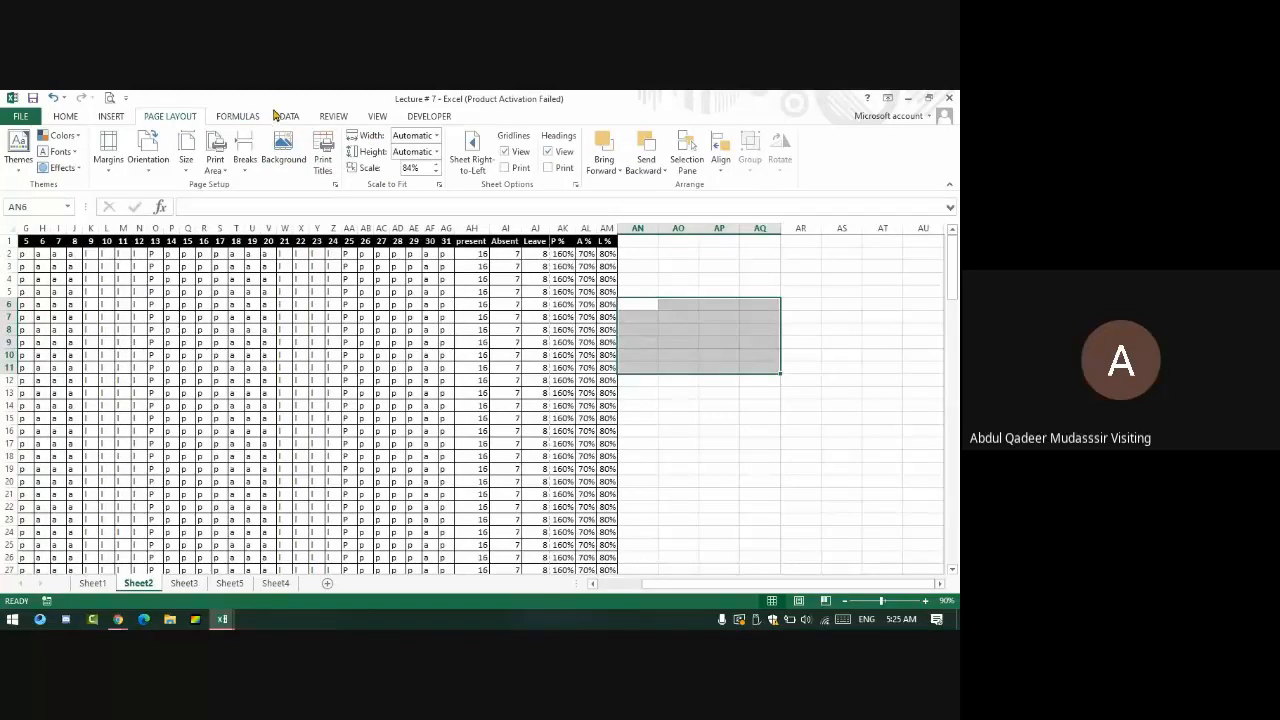
{"action": "left_click", "coordinate": [368, 118]}
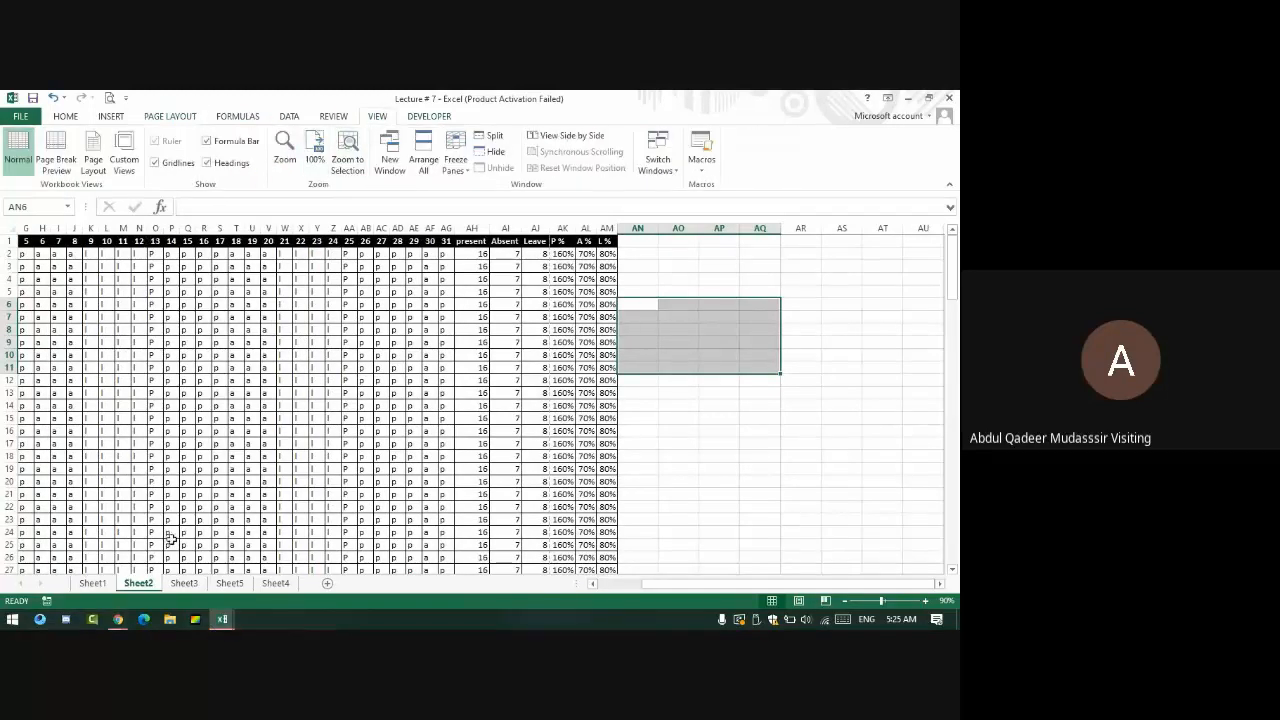
- Nudge the zoom between 110% and 120%, then return to column A
{"action": "double_click", "coordinate": [925, 601]}
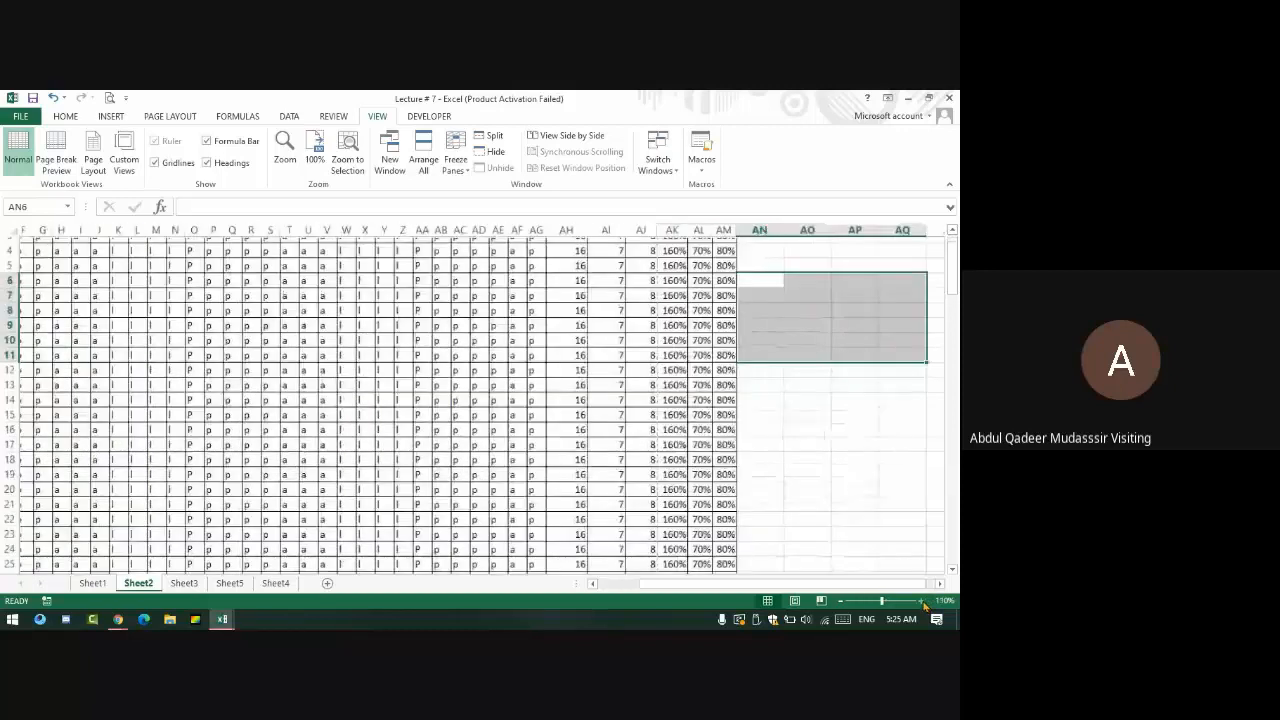
{"action": "left_click", "coordinate": [923, 602]}
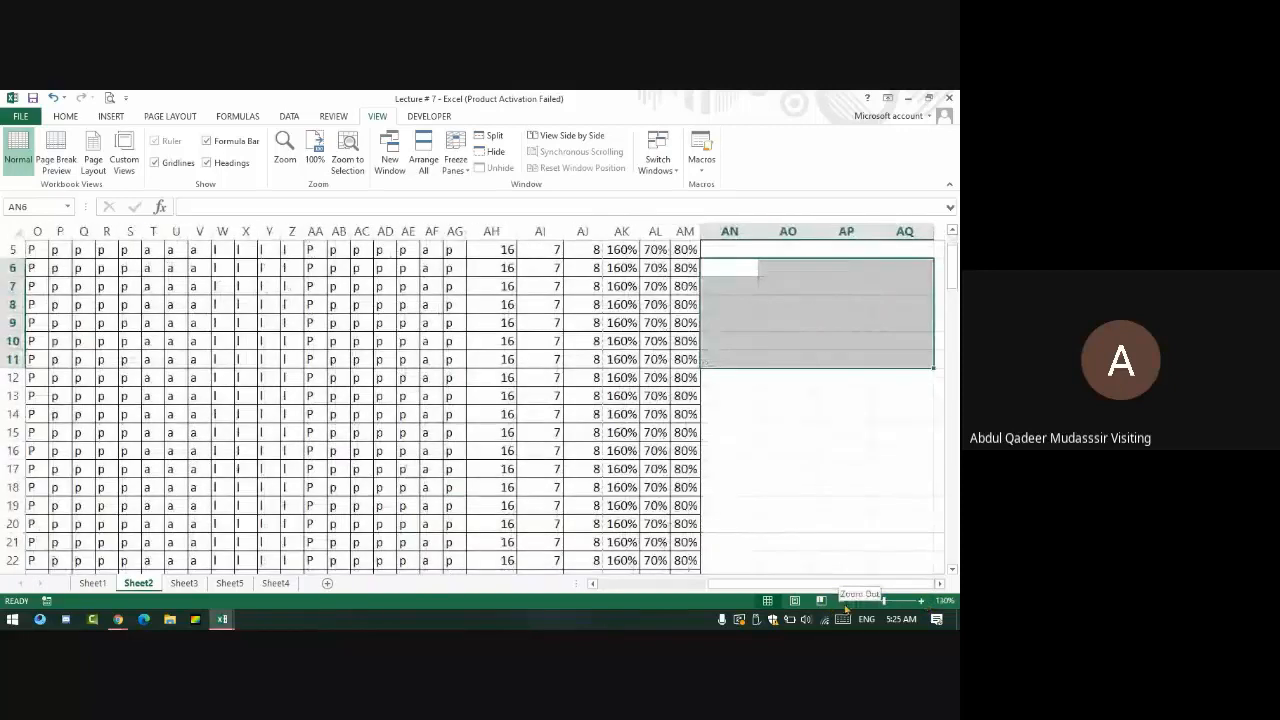
{"action": "left_click", "coordinate": [841, 601]}
{"action": "scroll", "coordinate": [266, 449], "scroll_direction": "up", "scroll_amount": 2}
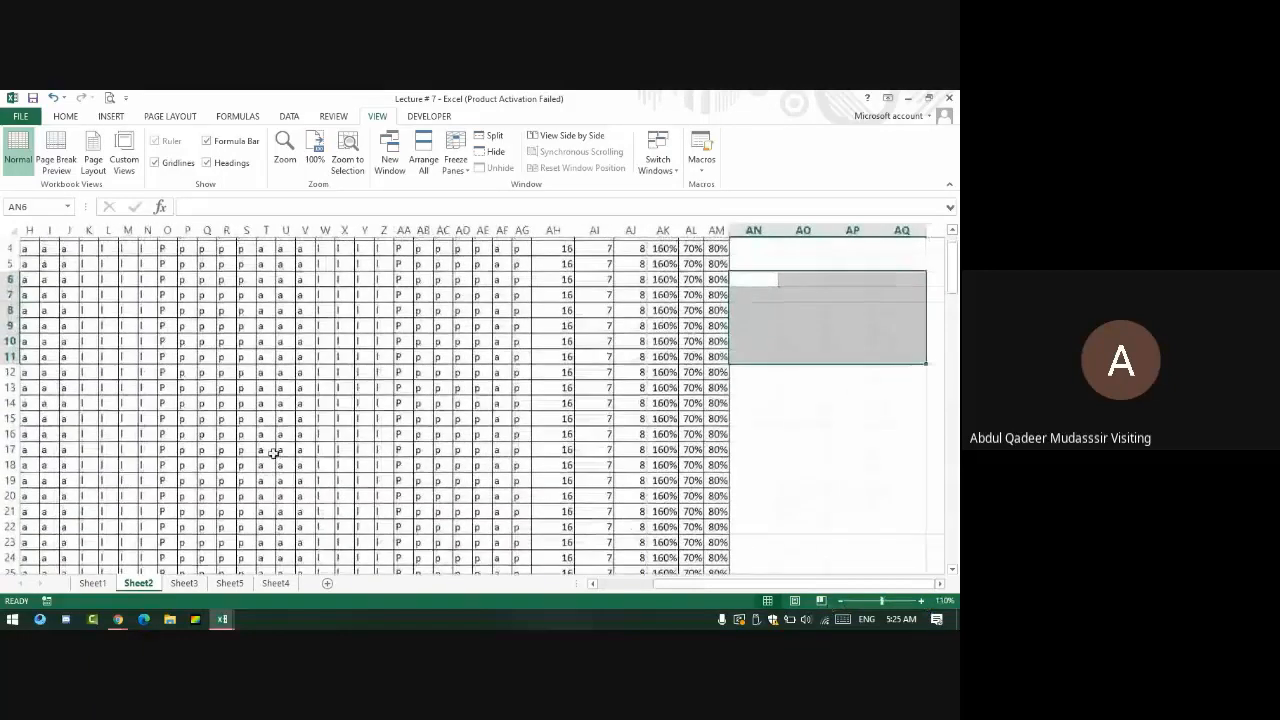
{"action": "left_click", "coordinate": [30, 278]}
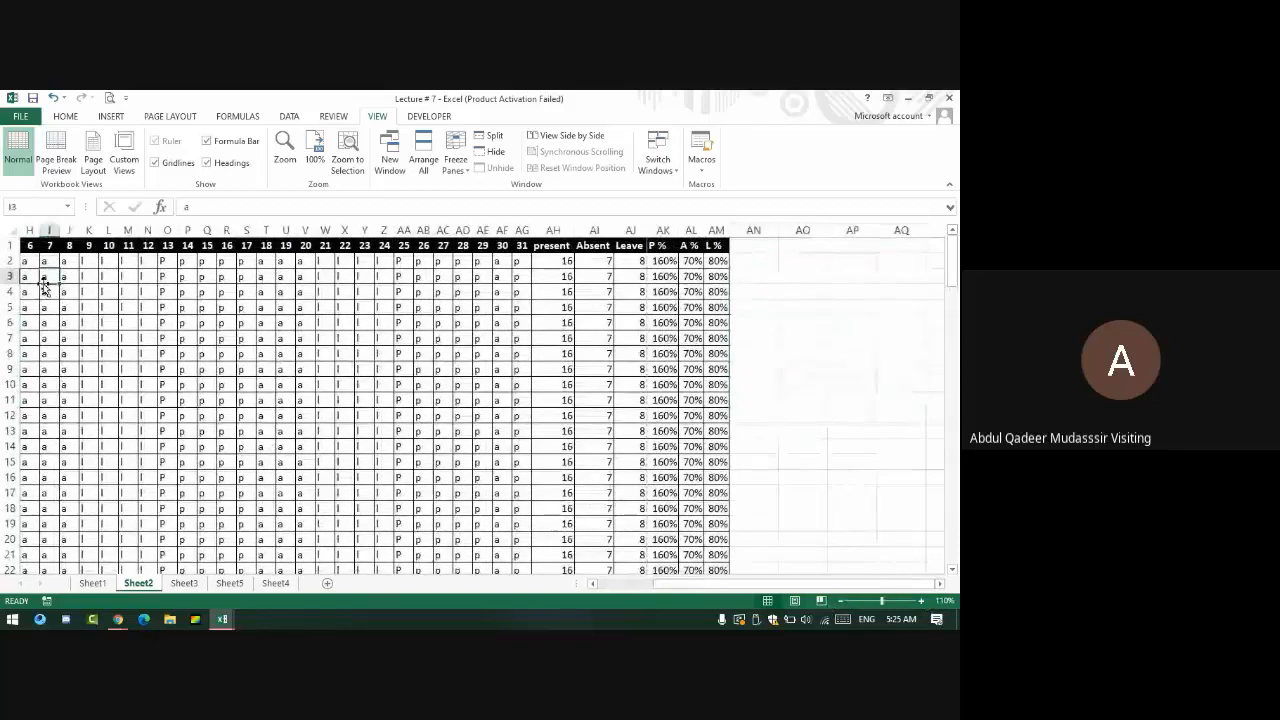
{"action": "key", "text": "Home"}
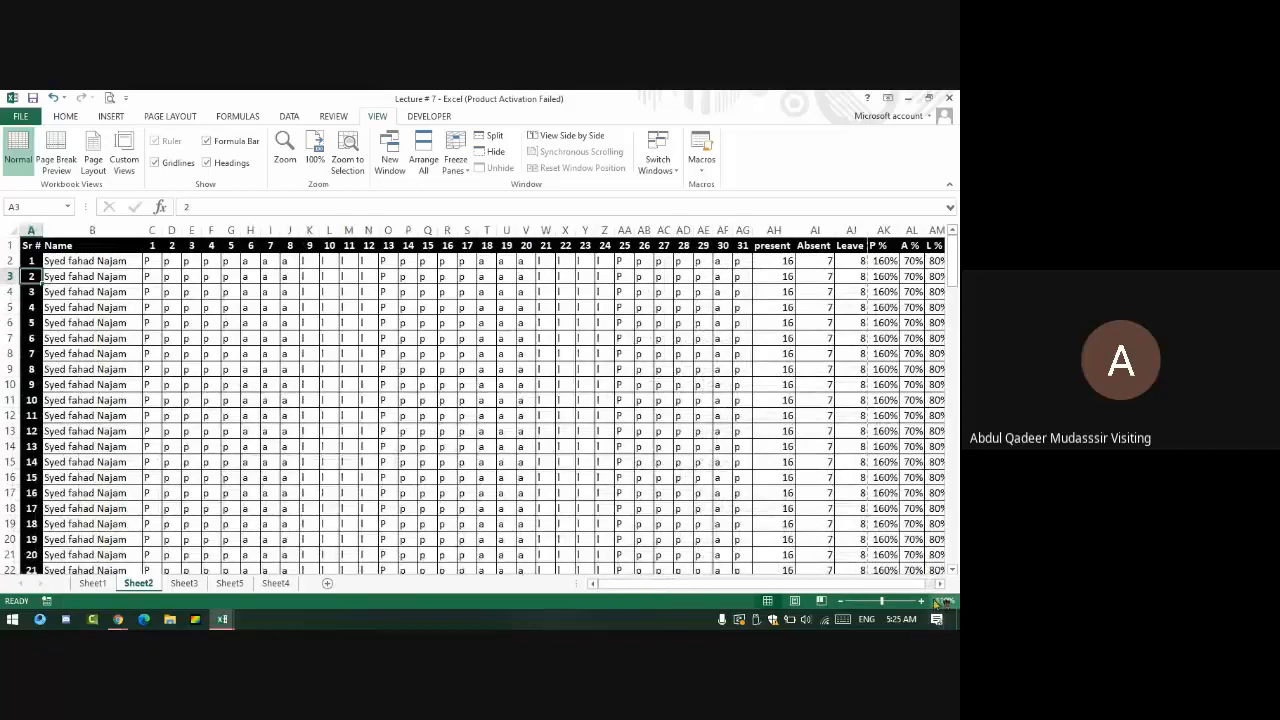
- Zoom to about 130% and step along row 2 from B2 to the A % value
{"action": "left_click", "coordinate": [921, 602]}
{"action": "left_click", "coordinate": [921, 602]}
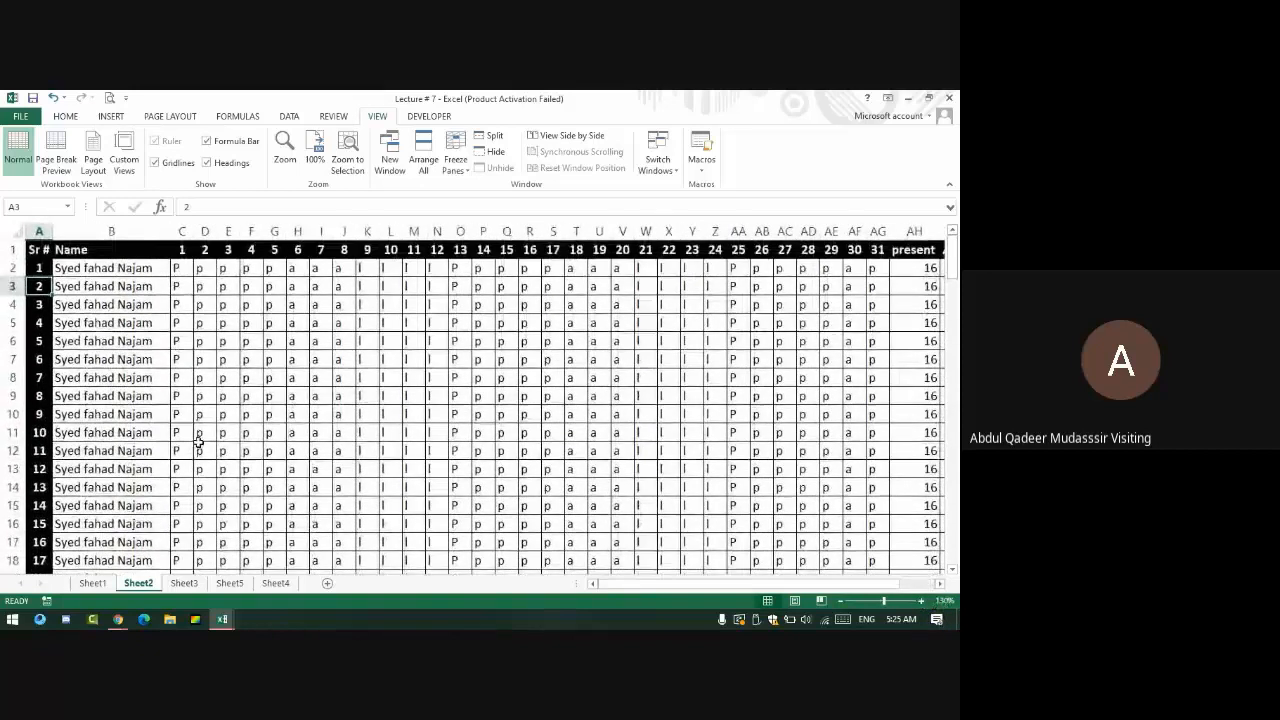
{"action": "left_click", "coordinate": [73, 266]}
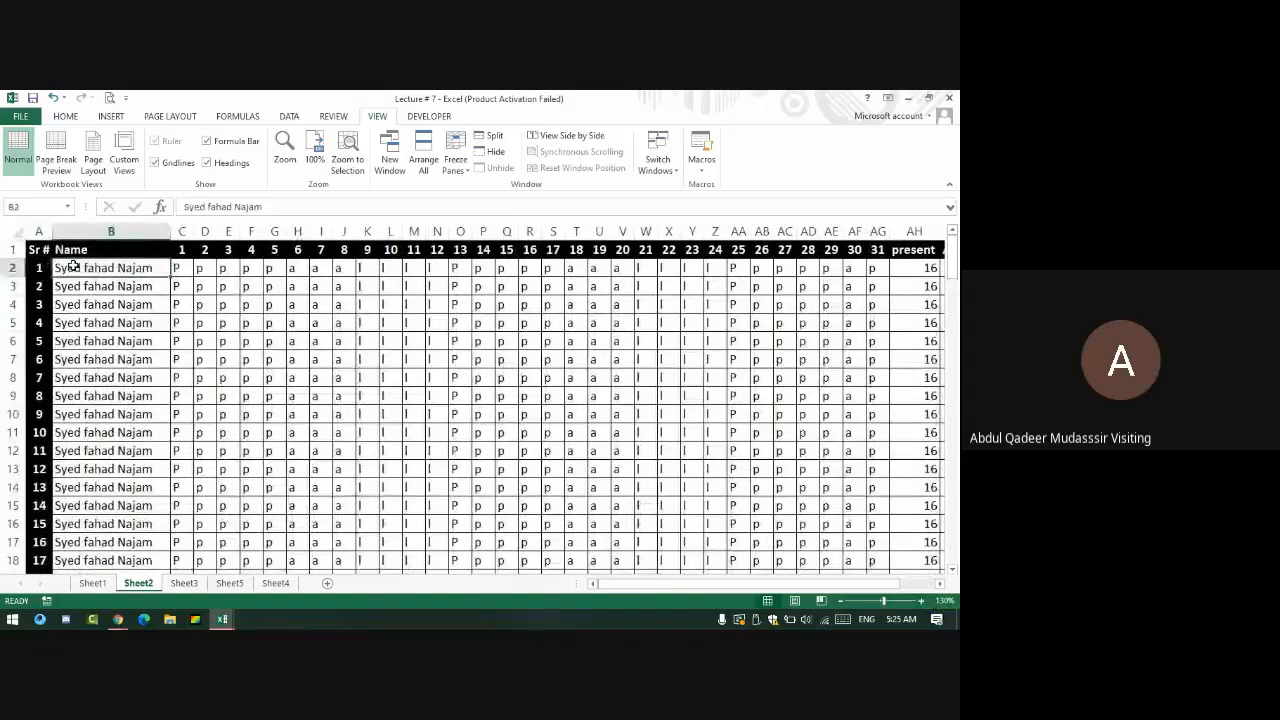
{"action": "key", "text": "Right"}
{"action": "key", "text": "Right"}
{"action": "key", "text": "Right"}
{"action": "key", "text": "Right"}
{"action": "key", "text": "Right"}
{"action": "key", "text": "Right"}
{"action": "key", "text": "Right"}
{"action": "key", "text": "Right"}
{"action": "key", "text": "Right"}
{"action": "key", "text": "Right"}
{"action": "key", "text": "Right"}
{"action": "key", "text": "Right"}
{"action": "key", "text": "Right"}
{"action": "key", "text": "Right"}
{"action": "key", "text": "Right"}
{"action": "key", "text": "Right"}
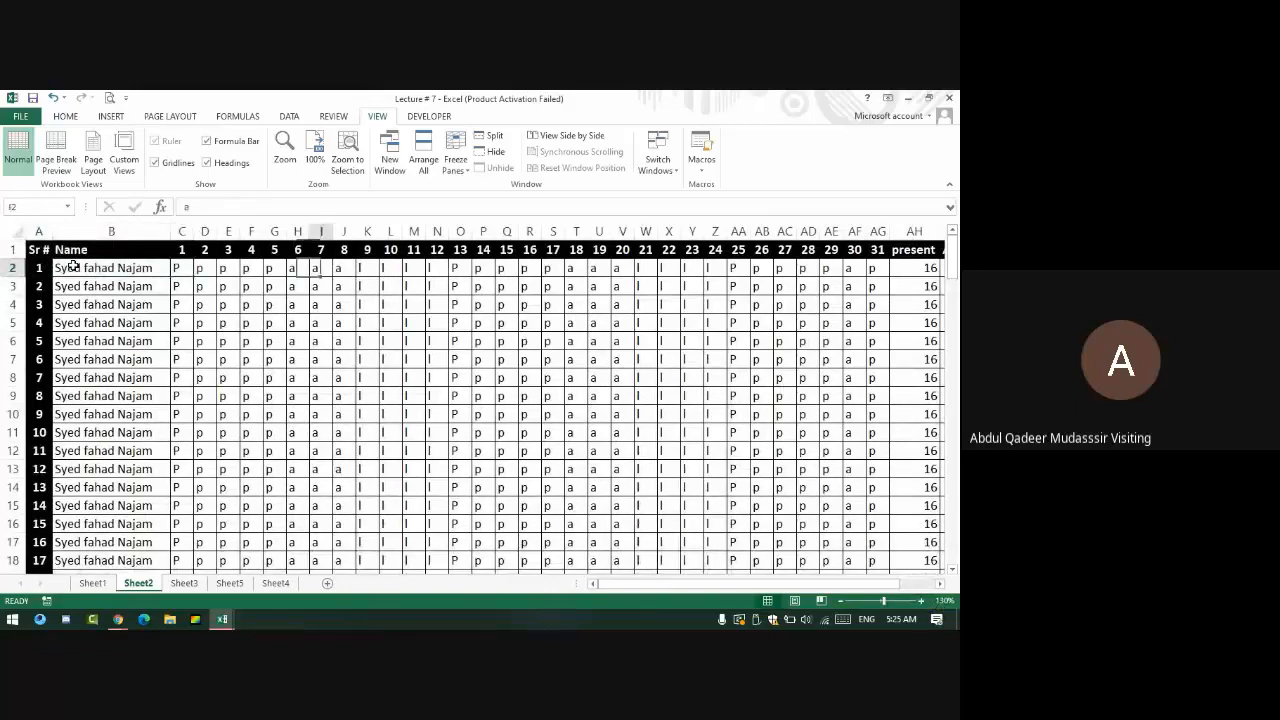
{"action": "key", "text": "Right"}
{"action": "key", "text": "Right"}
{"action": "key", "text": "Right"}
{"action": "key", "text": "Right"}
{"action": "key", "text": "Right"}
{"action": "key", "text": "Right"}
{"action": "key", "text": "Right"}
{"action": "key", "text": "Right"}
{"action": "key", "text": "Right"}
{"action": "key", "text": "Right"}
{"action": "key", "text": "Right"}
{"action": "key", "text": "Right"}
{"action": "key", "text": "Right"}
{"action": "key", "text": "Right"}
{"action": "key", "text": "Right"}
{"action": "key", "text": "Right"}
{"action": "key", "text": "Right"}
{"action": "key", "text": "Right"}
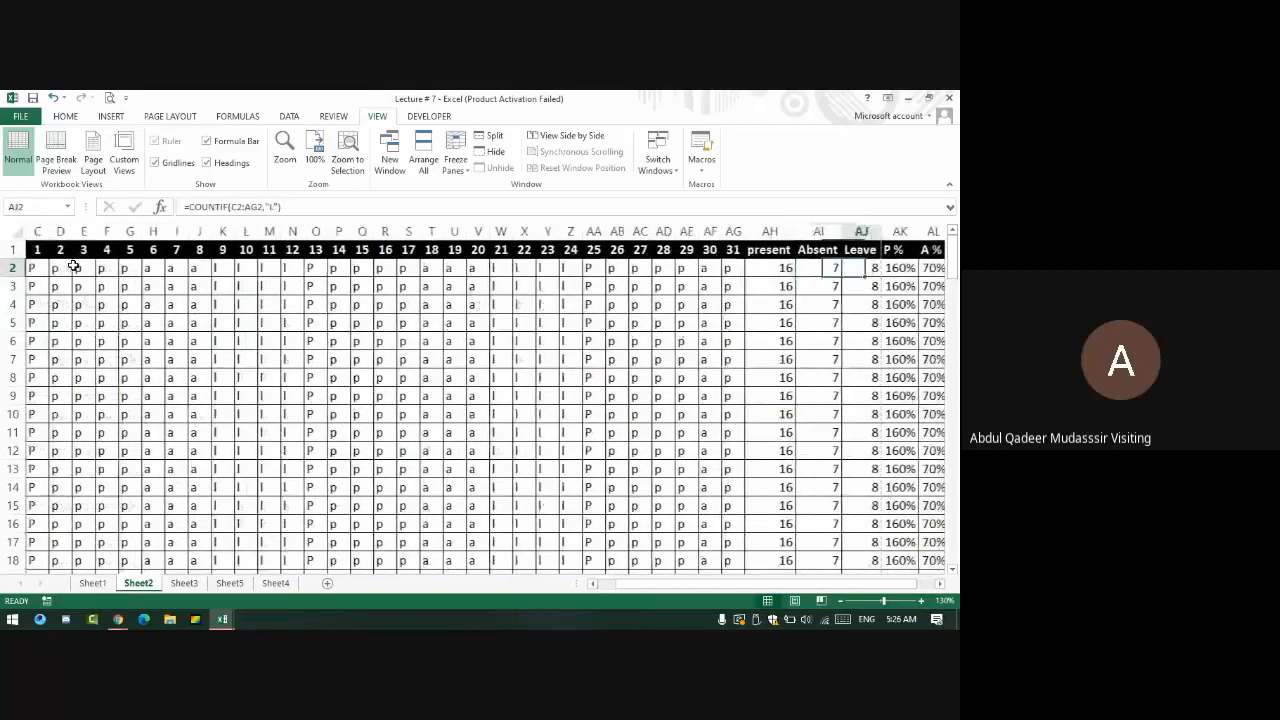
{"action": "key", "text": "Right"}
{"action": "key", "text": "Right"}
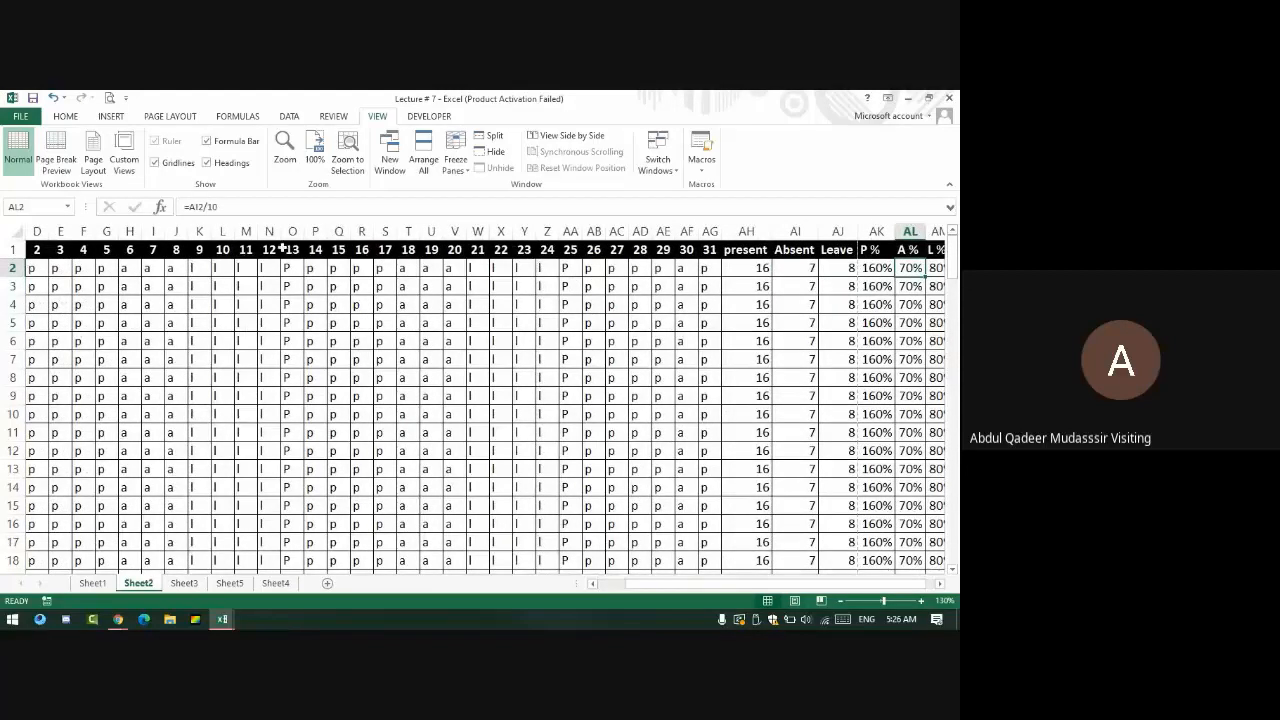
- Check the present-count formula in AH2, then select C2 as the freeze point
{"action": "left_click", "coordinate": [182, 118]}
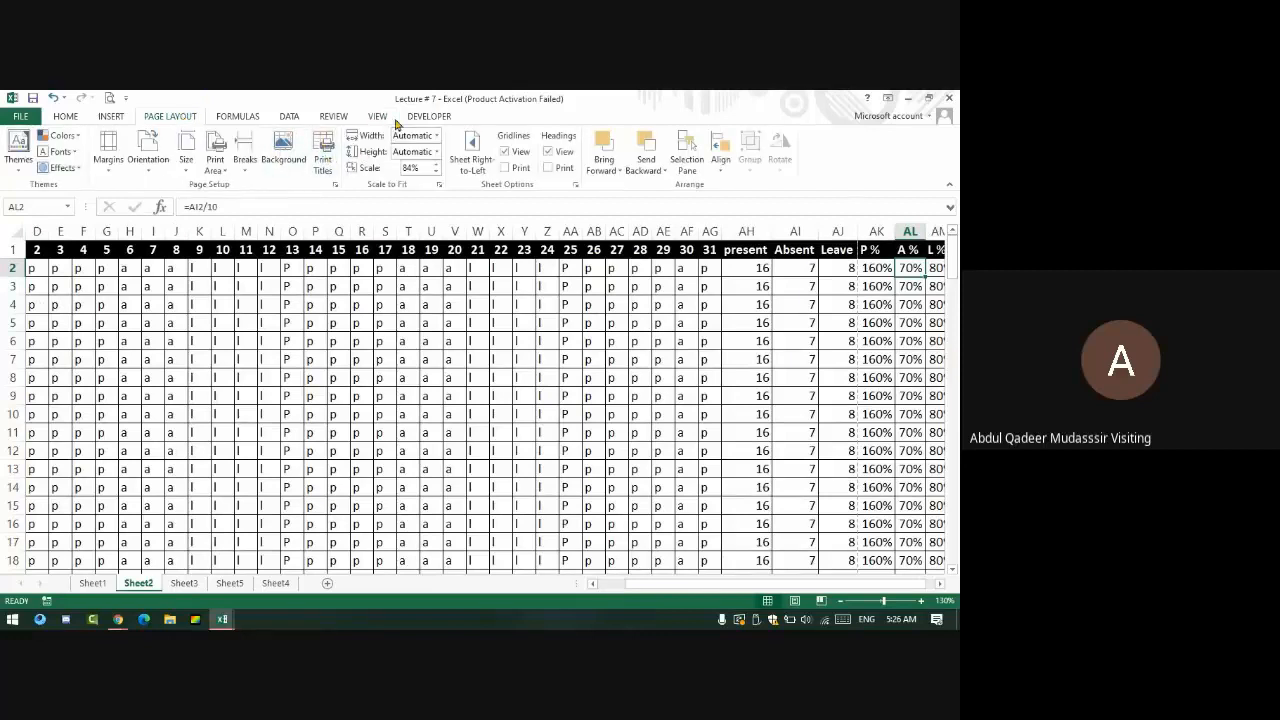
{"action": "left_click", "coordinate": [745, 266]}
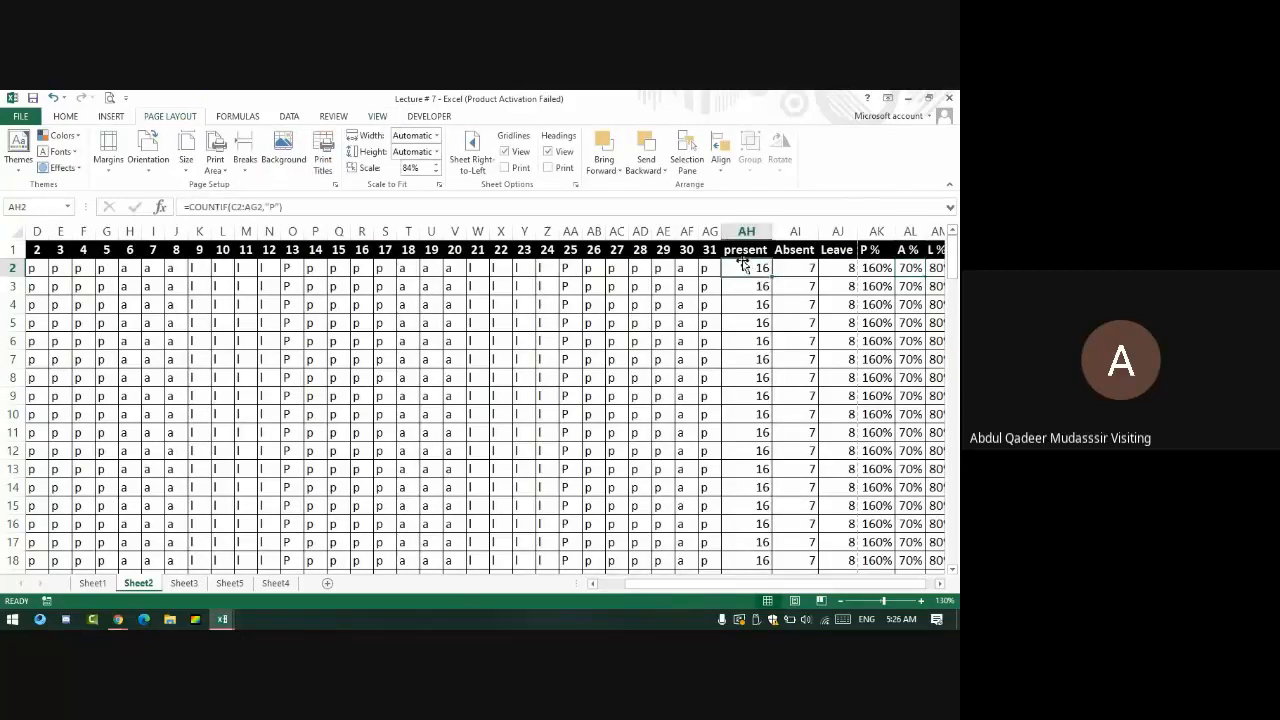
{"action": "key", "text": "Left"}
{"action": "key", "text": "Left"}
{"action": "key", "text": "Left"}
{"action": "key", "text": "Left"}
{"action": "key", "text": "Left"}
{"action": "key", "text": "Left"}
{"action": "key", "text": "Left"}
{"action": "key", "text": "Left"}
{"action": "key", "text": "Left"}
{"action": "key", "text": "Left"}
{"action": "key", "text": "Left"}
{"action": "key", "text": "Left"}
{"action": "key", "text": "Left"}
{"action": "key", "text": "Left"}
{"action": "key", "text": "Left"}
{"action": "key", "text": "Left"}
{"action": "key", "text": "Left"}
{"action": "key", "text": "Left"}
{"action": "key", "text": "Left"}
{"action": "key", "text": "Left"}
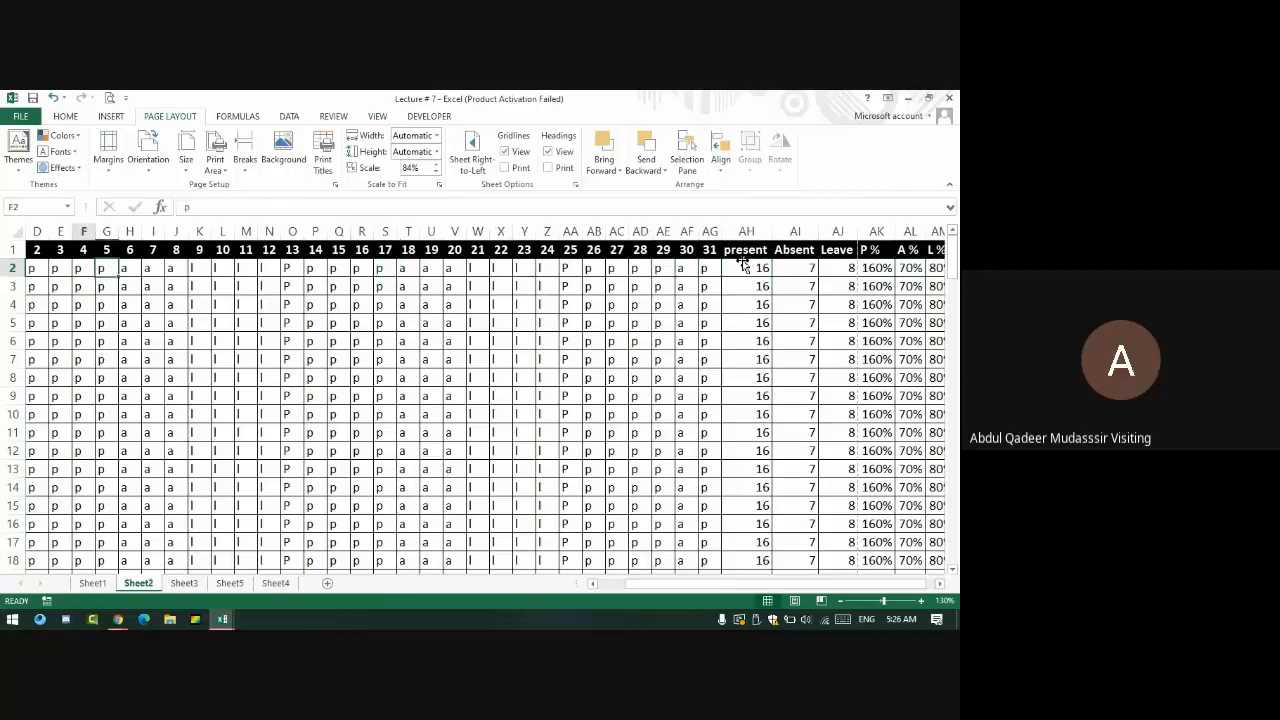
{"action": "key", "text": "Right"}
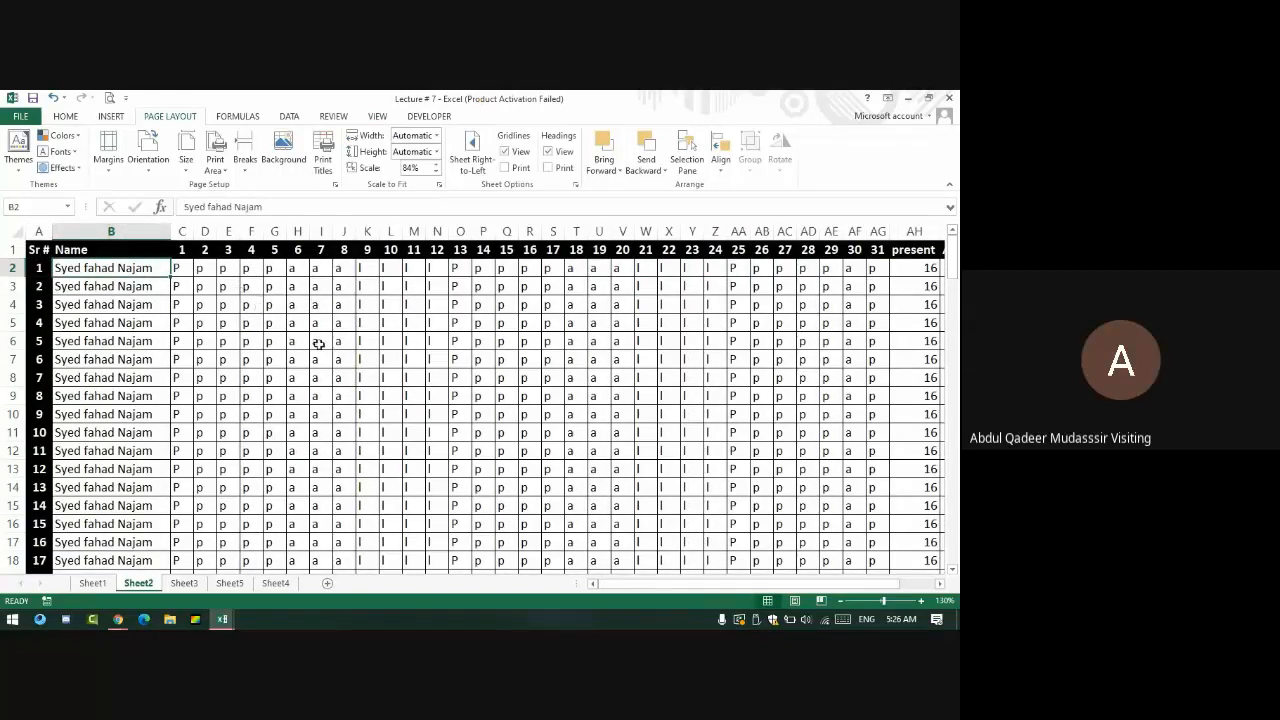
{"action": "left_click", "coordinate": [185, 272]}
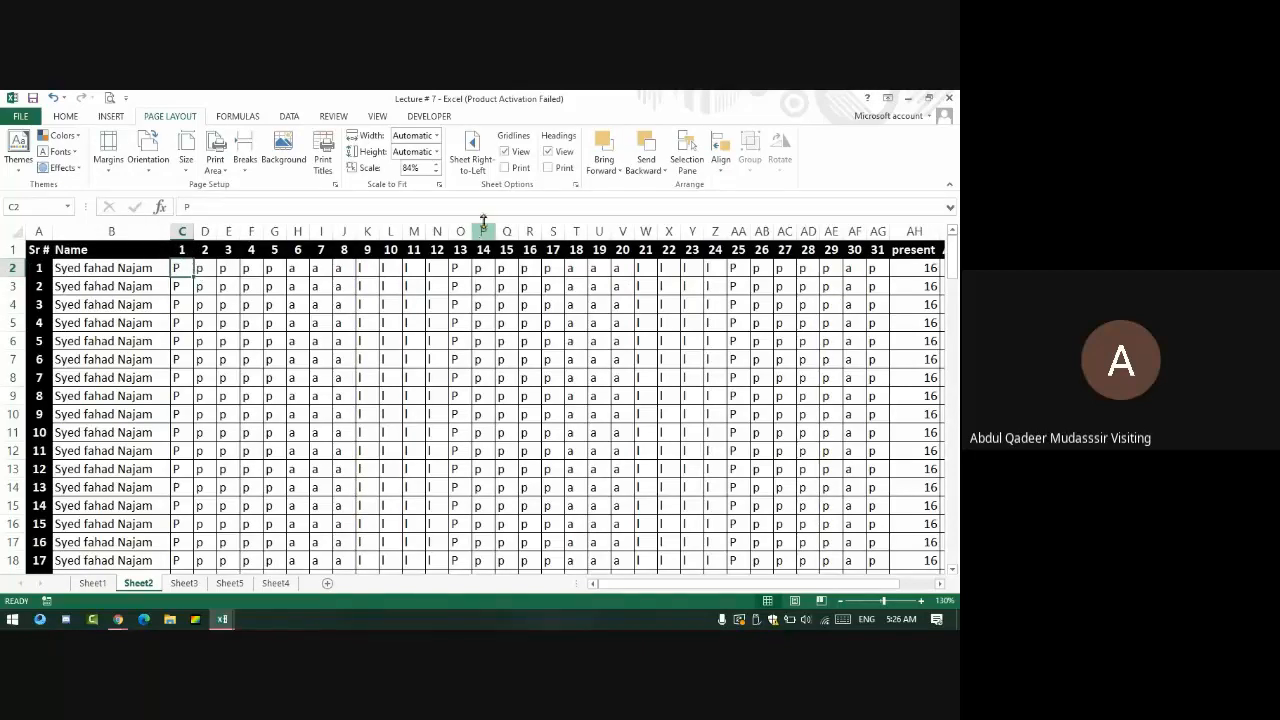
{"action": "left_click", "coordinate": [376, 116]}
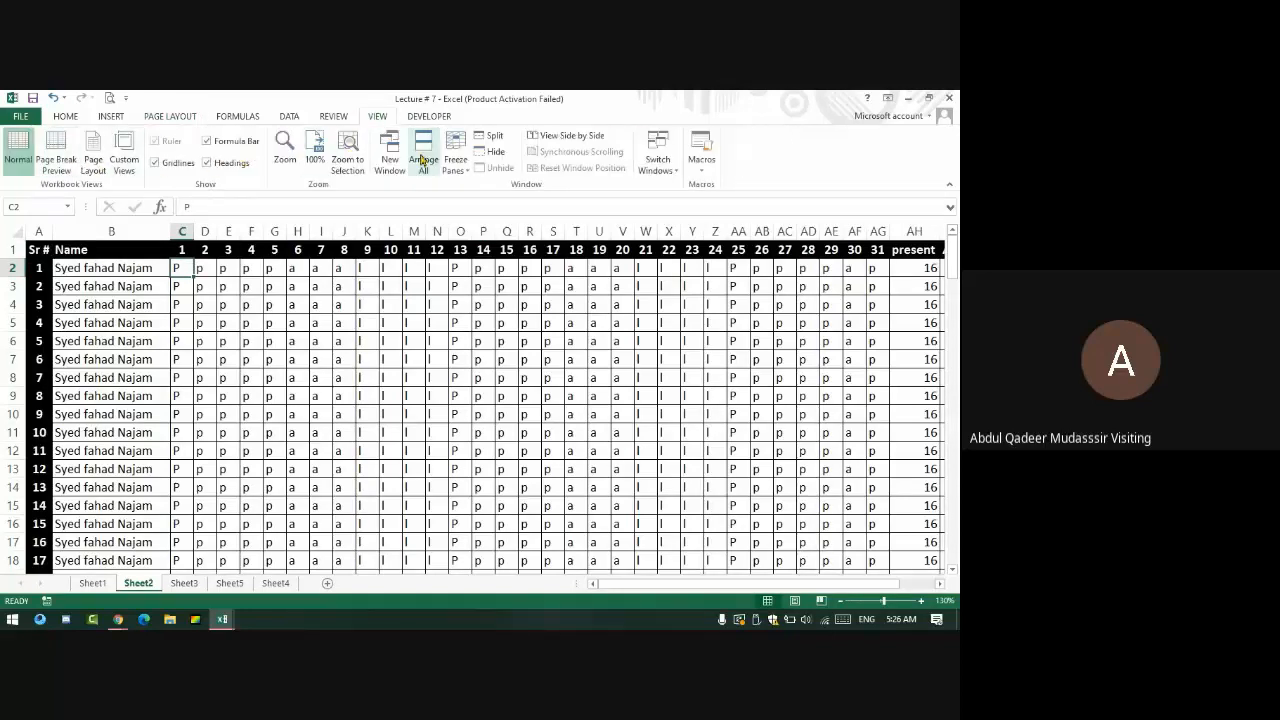
- Freeze panes at C2 and move across row 2 to test it
{"action": "left_click", "coordinate": [458, 160]}
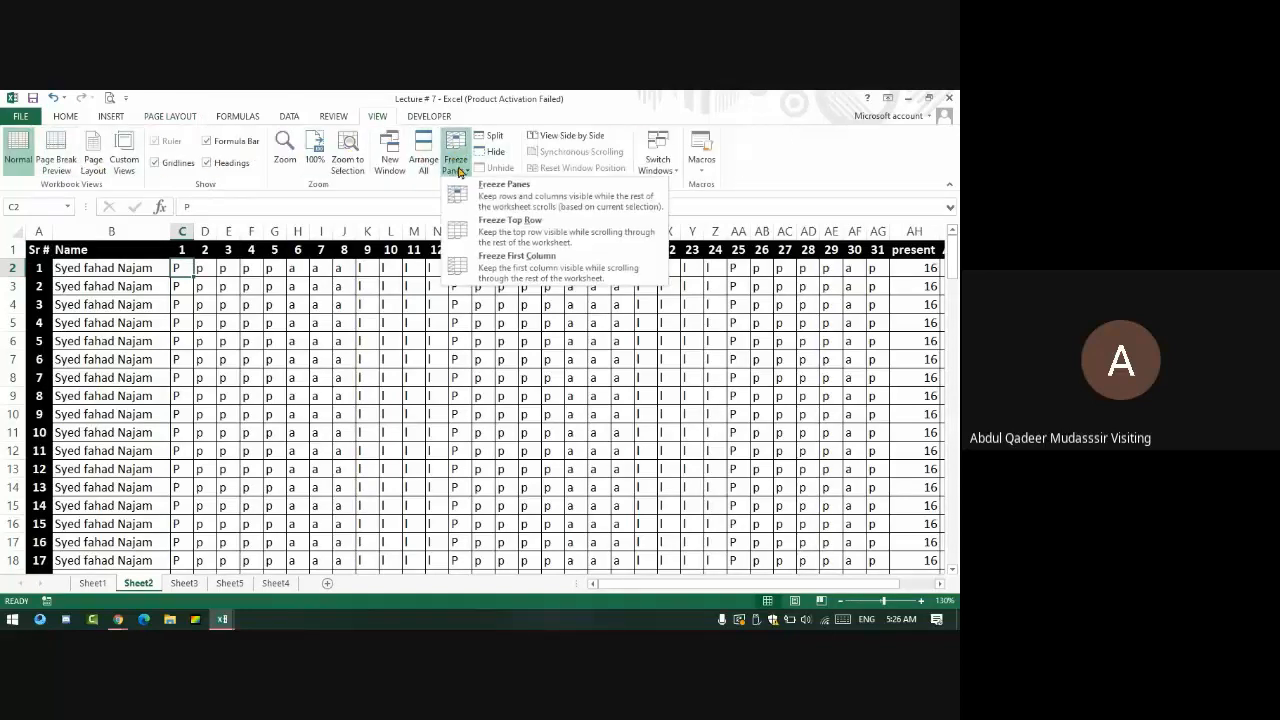
{"action": "left_click", "coordinate": [490, 198]}
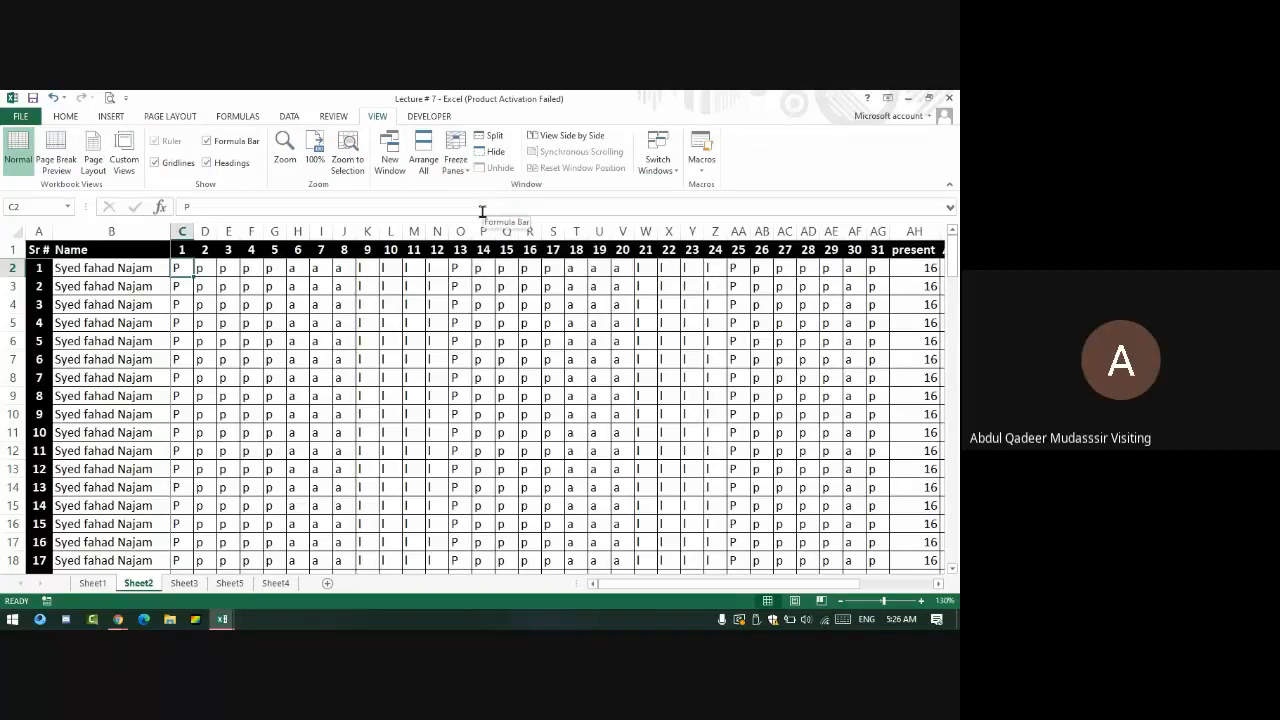
{"action": "key", "text": "Right"}
{"action": "key", "text": "Right"}
{"action": "key", "text": "Right"}
{"action": "key", "text": "Right"}
{"action": "key", "text": "Right"}
{"action": "key", "text": "Right"}
{"action": "key", "text": "Right"}
{"action": "key", "text": "Right"}
{"action": "key", "text": "Right"}
{"action": "key", "text": "Right"}
{"action": "key", "text": "Right"}
{"action": "key", "text": "Right"}
{"action": "key", "text": "Right"}
{"action": "key", "text": "Right"}
{"action": "key", "text": "Right"}
{"action": "key", "text": "Right"}
{"action": "key", "text": "Right"}
{"action": "key", "text": "Right"}
{"action": "key", "text": "Right"}
{"action": "key", "text": "Right"}
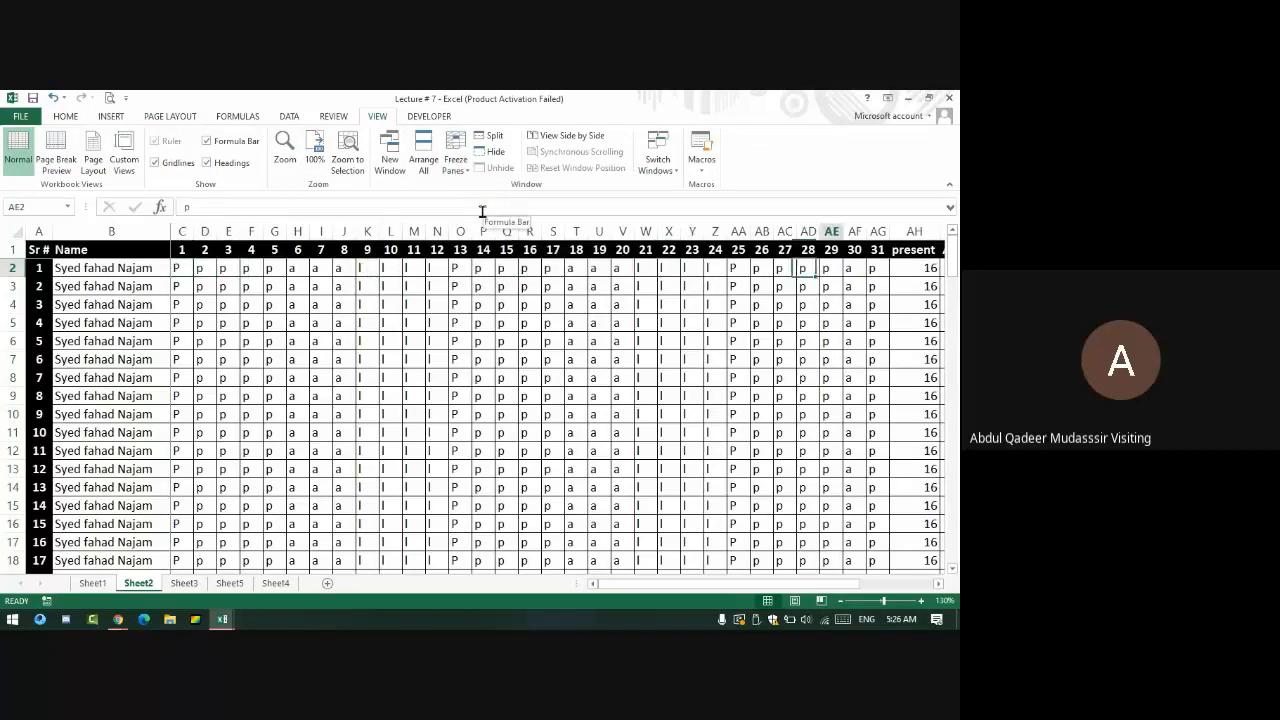
{"action": "key", "text": "Right"}
{"action": "key", "text": "Right"}
{"action": "key", "text": "Right"}
{"action": "key", "text": "Right"}
{"action": "key", "text": "Right"}
{"action": "key", "text": "Right"}
{"action": "key", "text": "Right"}
{"action": "key", "text": "Right"}
{"action": "key", "text": "Right"}
{"action": "key", "text": "Right"}
{"action": "key", "text": "Right"}
{"action": "key", "text": "Right"}
{"action": "key", "text": "Right"}
{"action": "key", "text": "Right"}
{"action": "key", "text": "Right"}
{"action": "key", "text": "Right"}
{"action": "key", "text": "Right"}
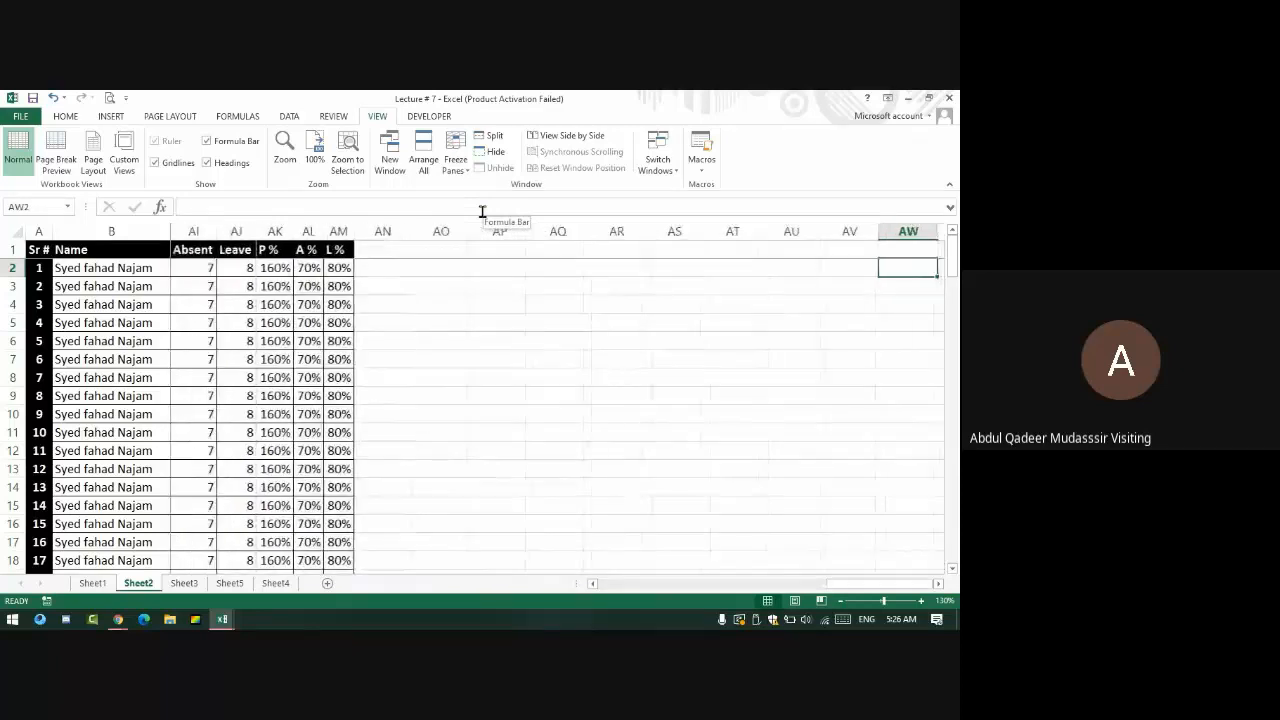
{"action": "key", "text": "Left"}
{"action": "key", "text": "Left"}
{"action": "key", "text": "Left"}
{"action": "key", "text": "Left"}
{"action": "key", "text": "Left"}
{"action": "key", "text": "Left"}
{"action": "key", "text": "Left"}
{"action": "key", "text": "Left"}
{"action": "key", "text": "Left"}
{"action": "key", "text": "Left"}
{"action": "key", "text": "Left"}
{"action": "key", "text": "Left"}
{"action": "key", "text": "Left"}
{"action": "key", "text": "Left"}
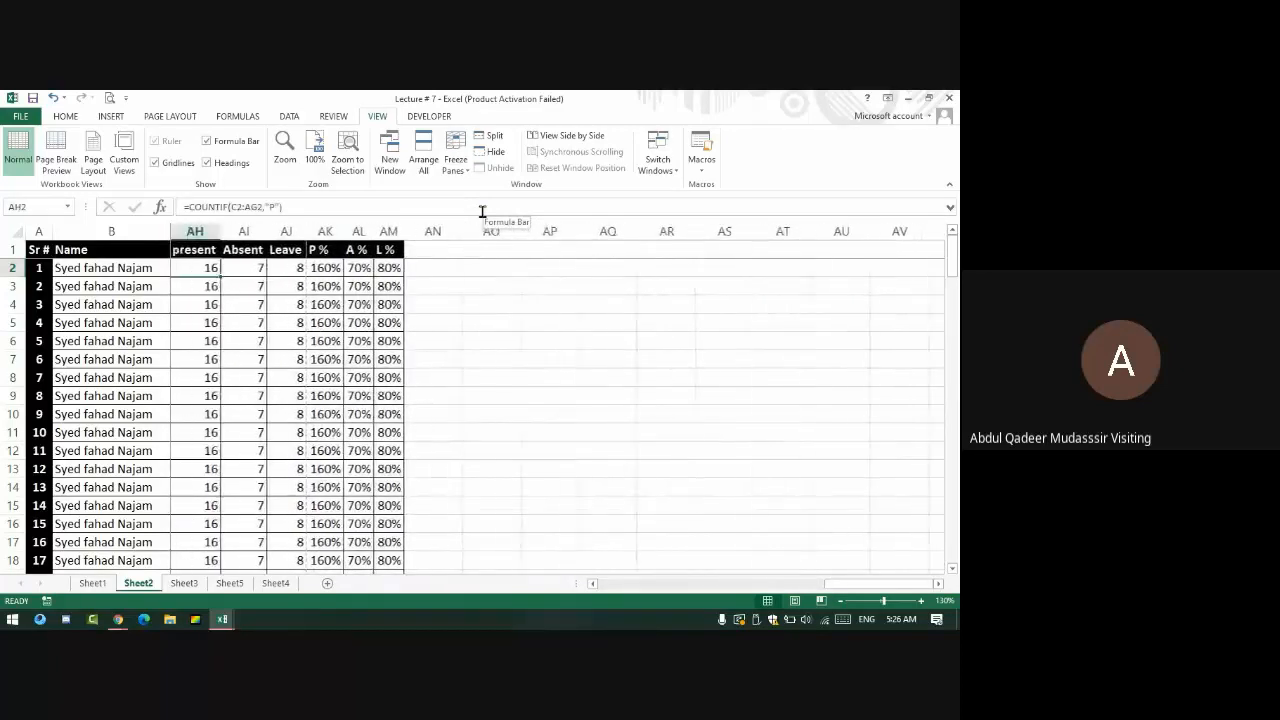
- Move down column AH to the last student row 59 and into its daily marks
{"action": "key", "text": "Down"}
{"action": "key", "text": "Down"}
{"action": "key", "text": "Down"}
{"action": "key", "text": "Down"}
{"action": "key", "text": "Down"}
{"action": "key", "text": "Down"}
{"action": "key", "text": "Down"}
{"action": "key", "text": "Down"}
{"action": "key", "text": "Down"}
{"action": "key", "text": "Down"}
{"action": "key", "text": "Down"}
{"action": "key", "text": "Down"}
{"action": "key", "text": "Down"}
{"action": "key", "text": "Down"}
{"action": "key", "text": "Down"}
{"action": "key", "text": "Down"}
{"action": "key", "text": "Down"}
{"action": "key", "text": "Down"}
{"action": "key", "text": "Down"}
{"action": "key", "text": "Down"}
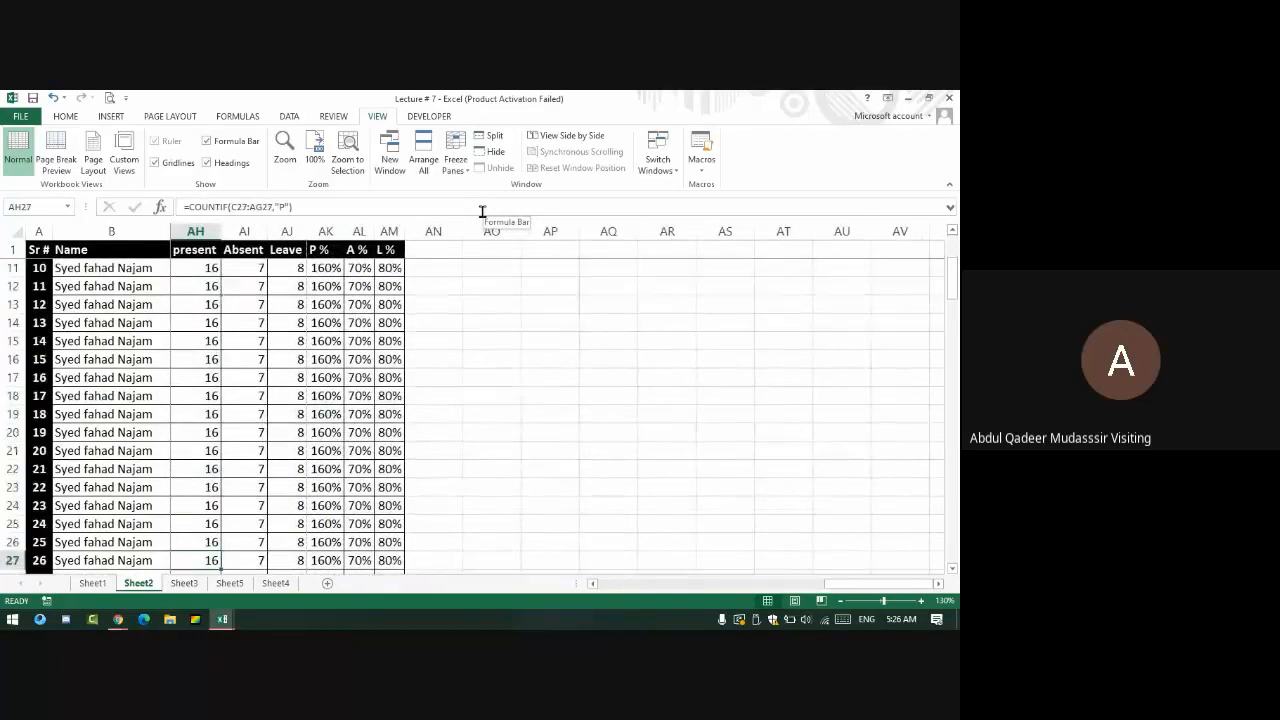
{"action": "key", "text": "Down"}
{"action": "key", "text": "Down"}
{"action": "key", "text": "Down"}
{"action": "key", "text": "Down"}
{"action": "key", "text": "Down"}
{"action": "key", "text": "Down"}
{"action": "key", "text": "Down"}
{"action": "key", "text": "Down"}
{"action": "key", "text": "Down"}
{"action": "key", "text": "Down"}
{"action": "key", "text": "Down"}
{"action": "key", "text": "Down"}
{"action": "key", "text": "Down"}
{"action": "key", "text": "Down"}
{"action": "key", "text": "Down"}
{"action": "key", "text": "Down"}
{"action": "key", "text": "Down"}
{"action": "key", "text": "Down"}
{"action": "key", "text": "Down"}
{"action": "key", "text": "Down"}
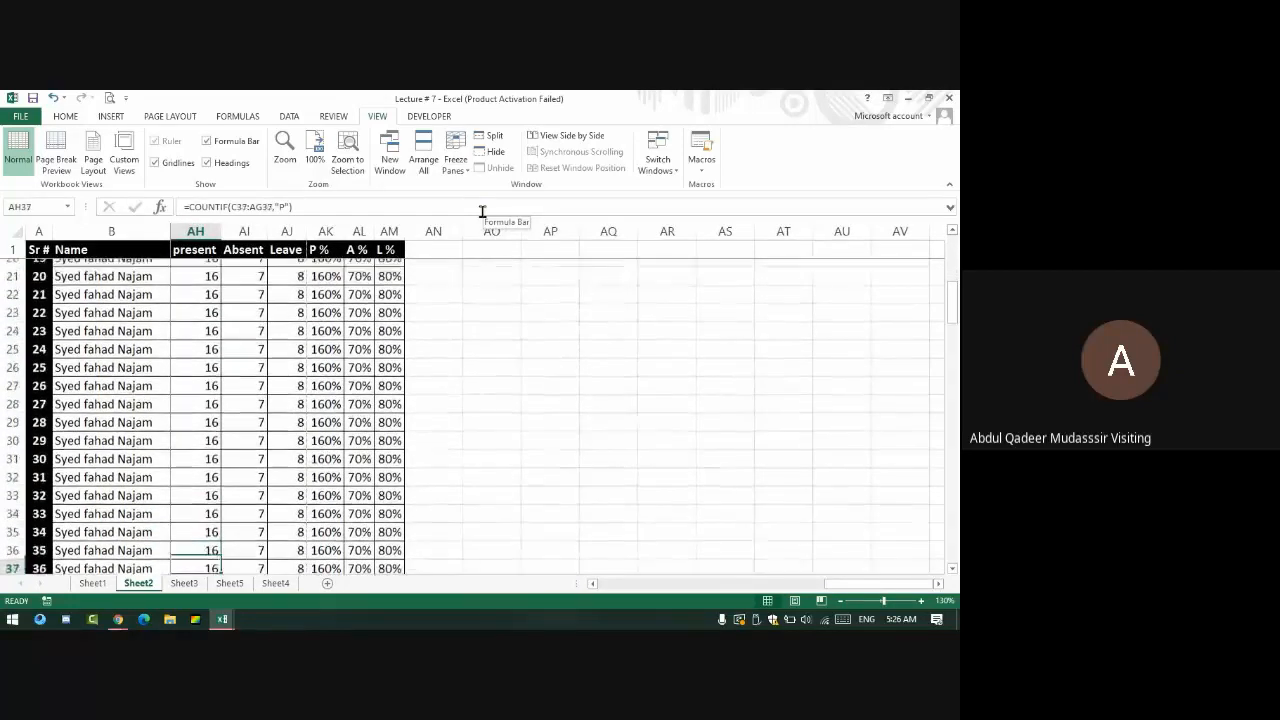
{"action": "key", "text": "Down"}
{"action": "key", "text": "Down"}
{"action": "key", "text": "Down"}
{"action": "key", "text": "Down"}
{"action": "key", "text": "Down"}
{"action": "key", "text": "Down"}
{"action": "key", "text": "Down"}
{"action": "key", "text": "Down"}
{"action": "key", "text": "Down"}
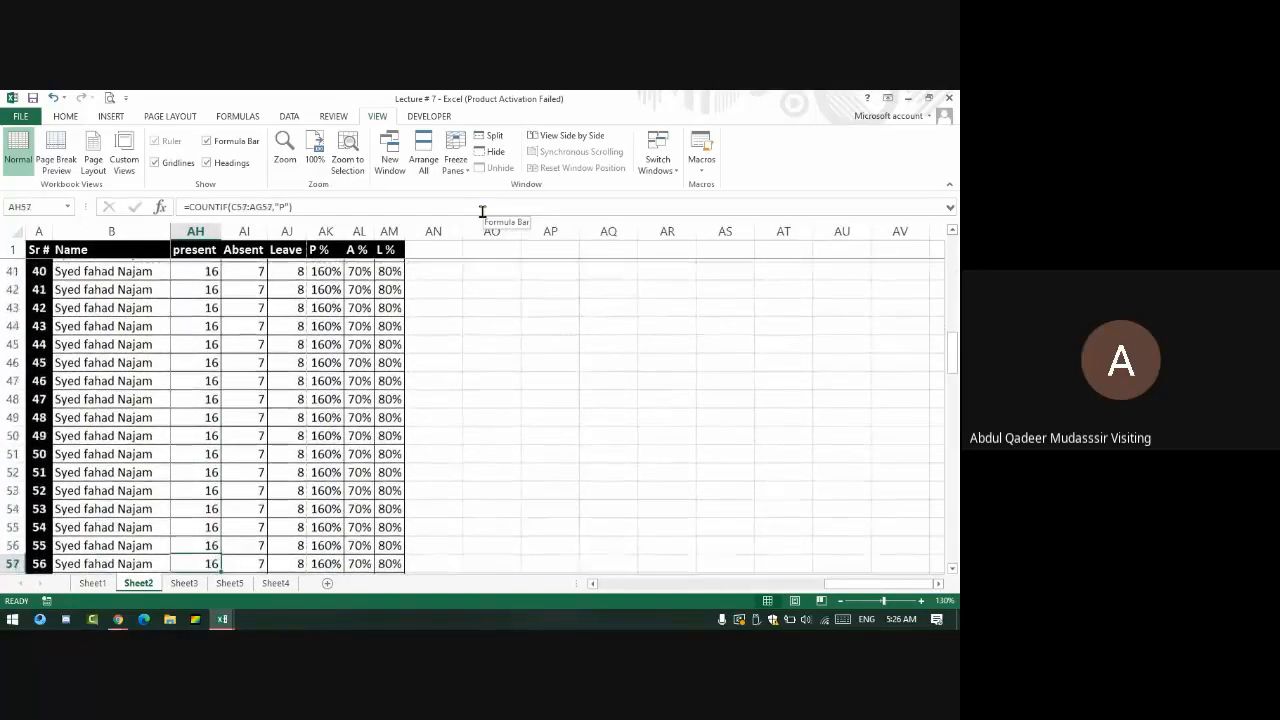
{"action": "key", "text": "Left"}
{"action": "key", "text": "Left"}
{"action": "key", "text": "Left"}
{"action": "key", "text": "Left"}
{"action": "key", "text": "Left"}
{"action": "key", "text": "Left"}
{"action": "key", "text": "Left"}
{"action": "key", "text": "Left"}
{"action": "key", "text": "Left"}
{"action": "key", "text": "Left"}
{"action": "key", "text": "Left"}
{"action": "key", "text": "Left"}
{"action": "key", "text": "Left"}
{"action": "key", "text": "Left"}
{"action": "key", "text": "Left"}
{"action": "key", "text": "Left"}
{"action": "key", "text": "Left"}
{"action": "key", "text": "Left"}
{"action": "key", "text": "Left"}
{"action": "key", "text": "Left"}
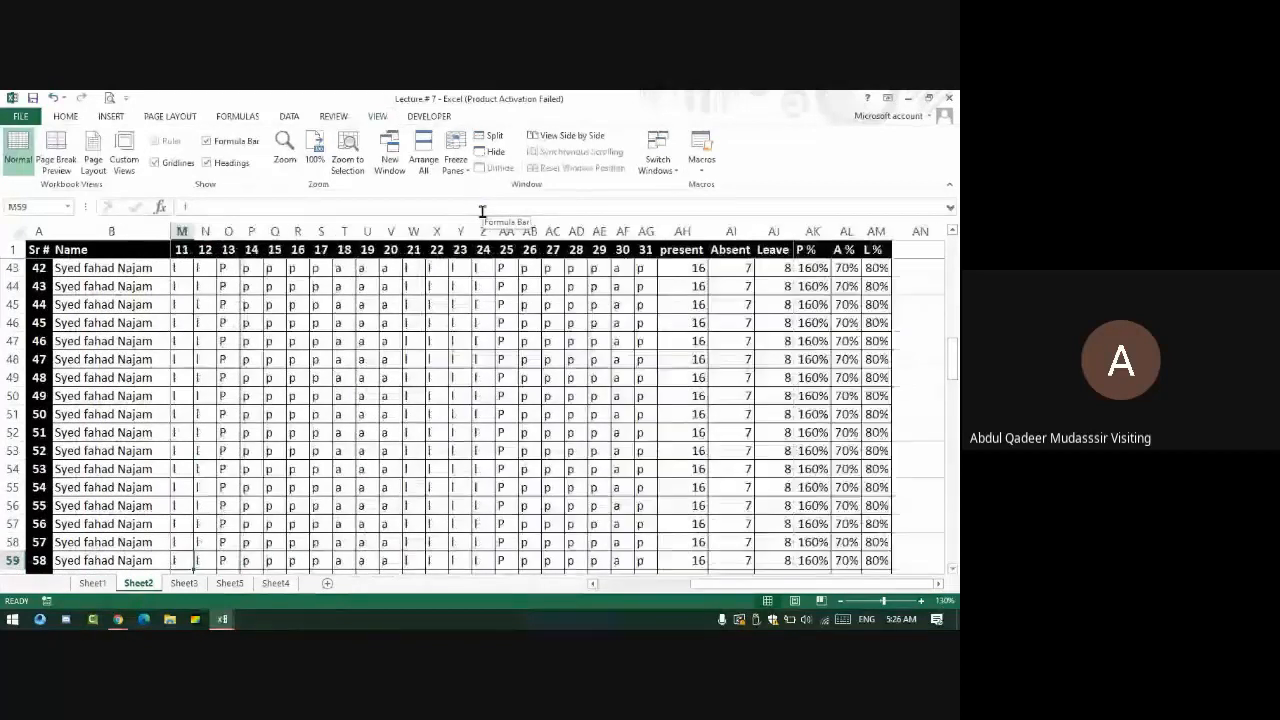
{"action": "key", "text": "Right"}
{"action": "key", "text": "Right"}
{"action": "key", "text": "Right"}
{"action": "key", "text": "Right"}
{"action": "key", "text": "Right"}
{"action": "key", "text": "Right"}
{"action": "key", "text": "Right"}
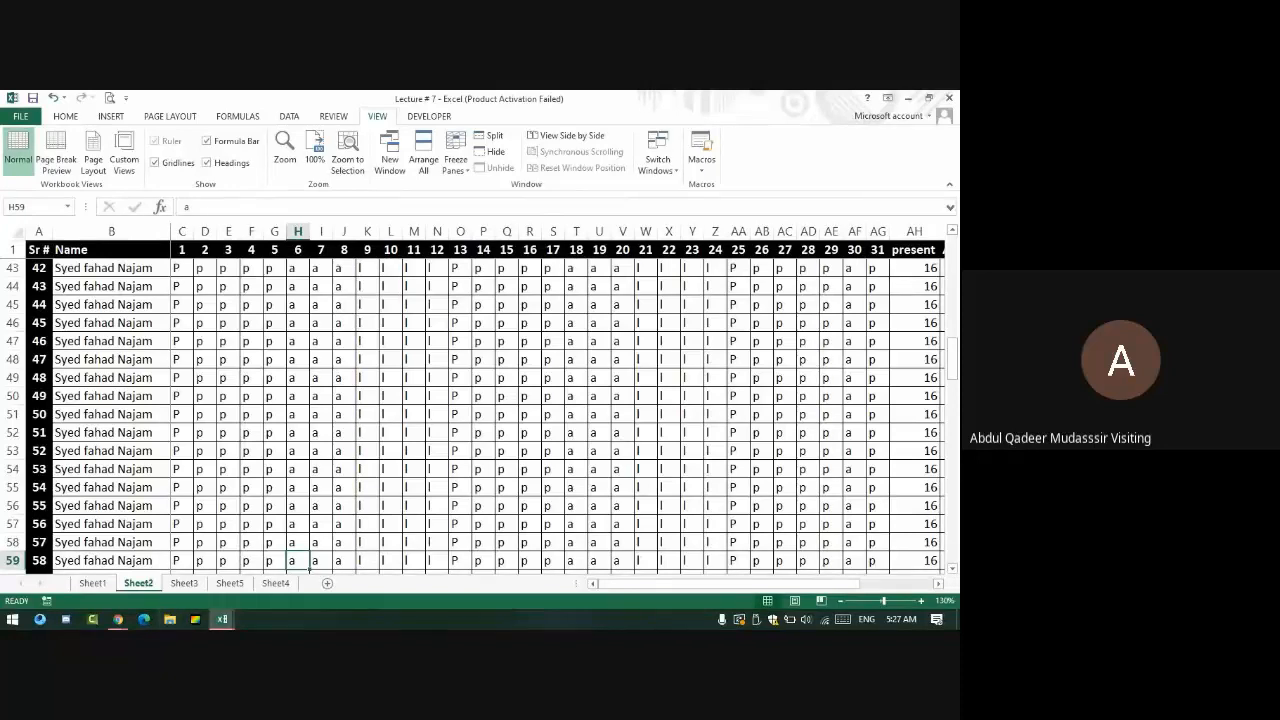
{"action": "scroll", "coordinate": [434, 364], "scroll_direction": "up", "scroll_amount": 14}
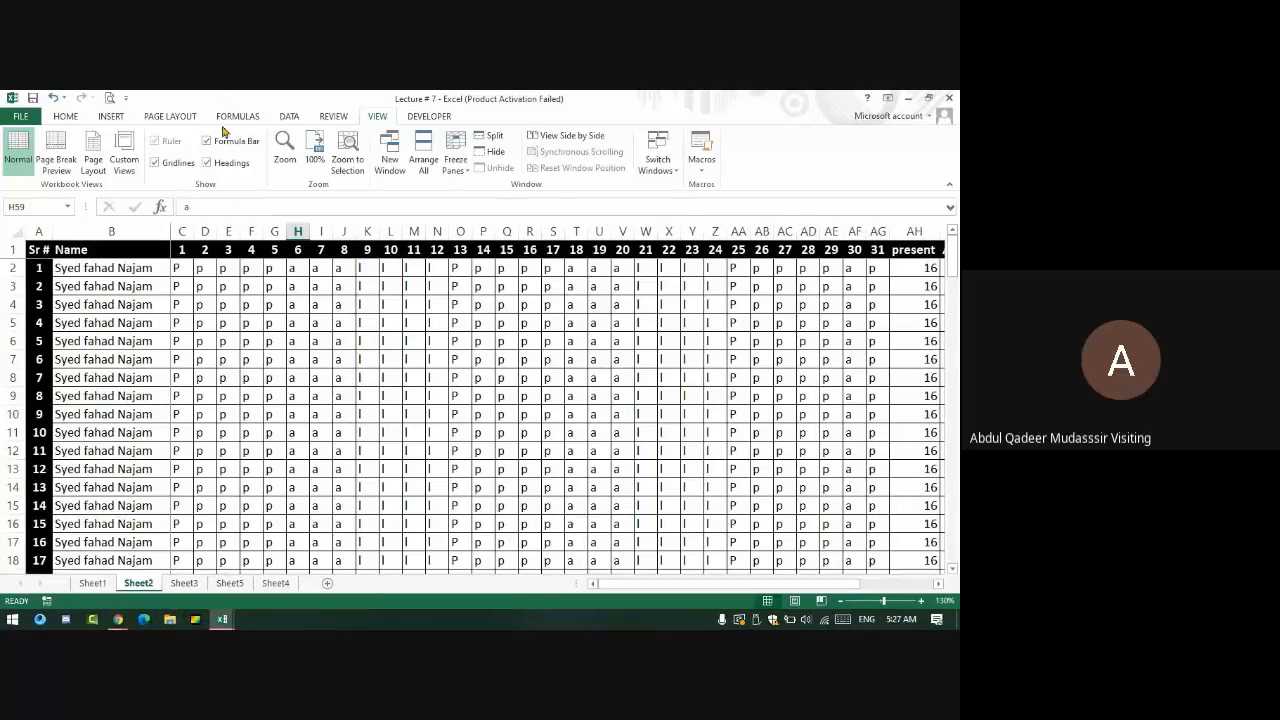
- Browse the Page Layout and Insert ribbon tabs, ending on Page Layout
{"action": "left_click", "coordinate": [236, 116]}
{"action": "left_click", "coordinate": [160, 116]}
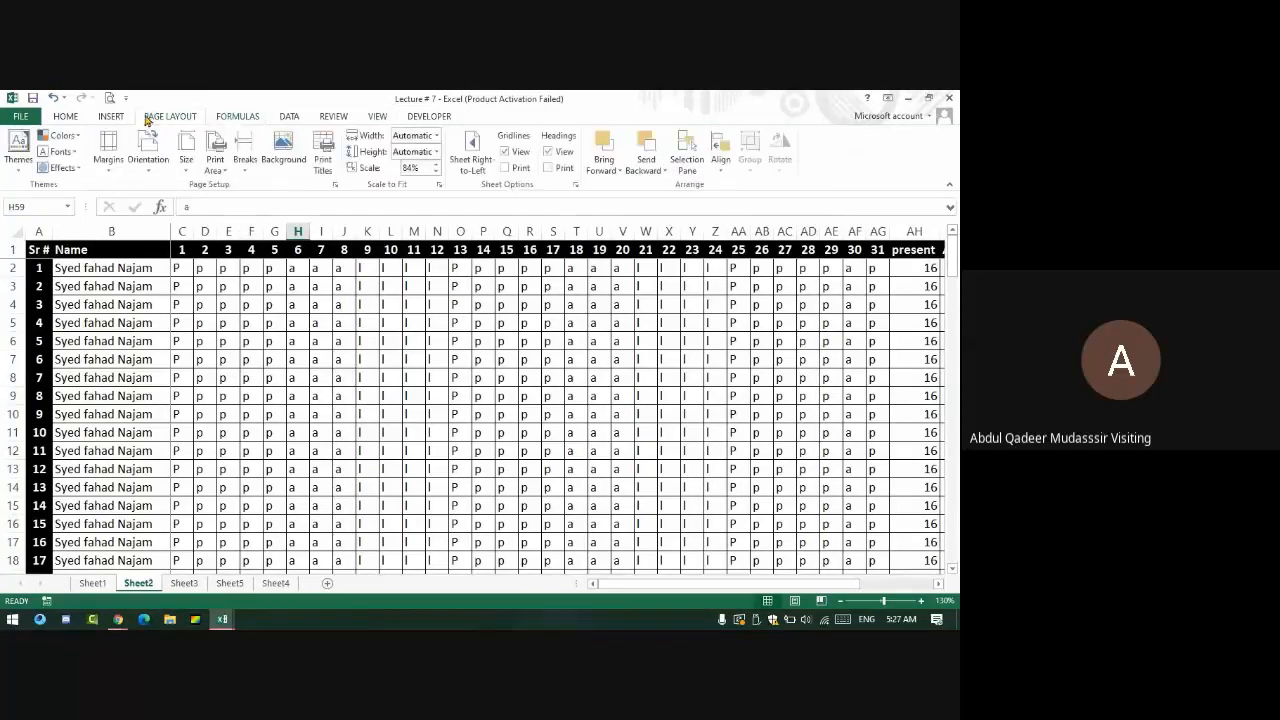
{"action": "left_click", "coordinate": [107, 116]}
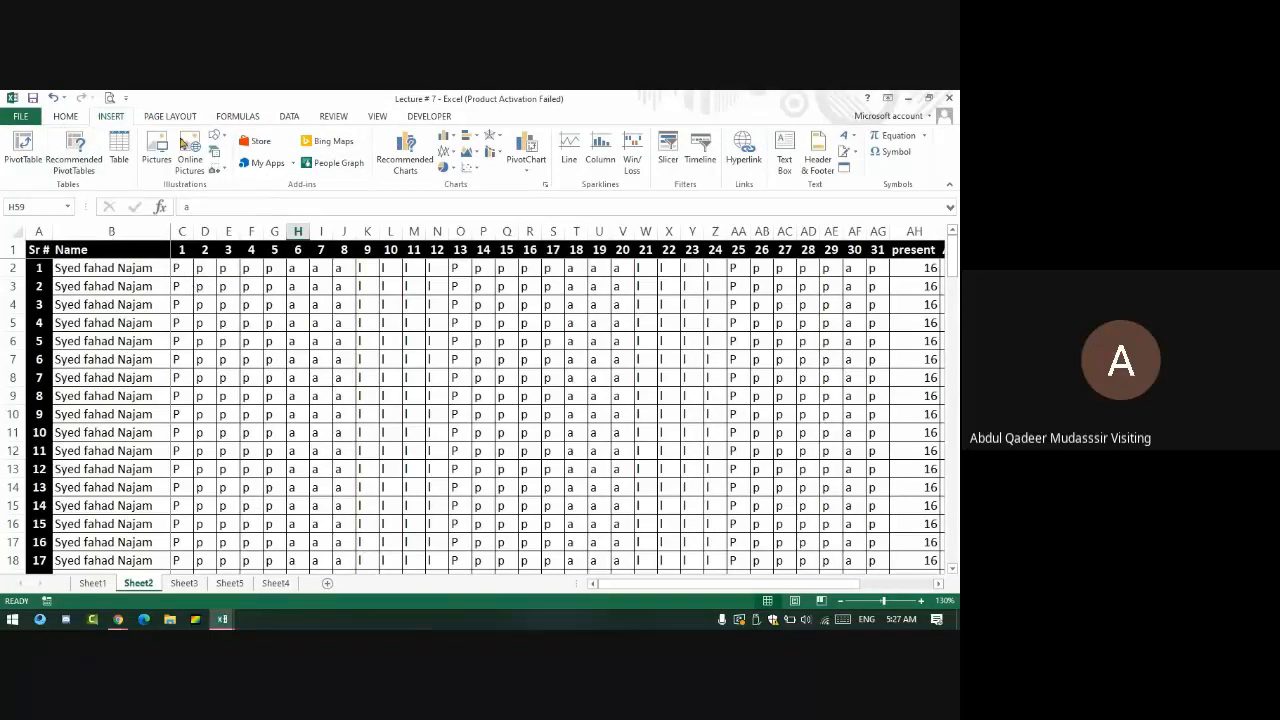
{"action": "left_click", "coordinate": [237, 116]}
{"action": "left_click", "coordinate": [170, 116]}
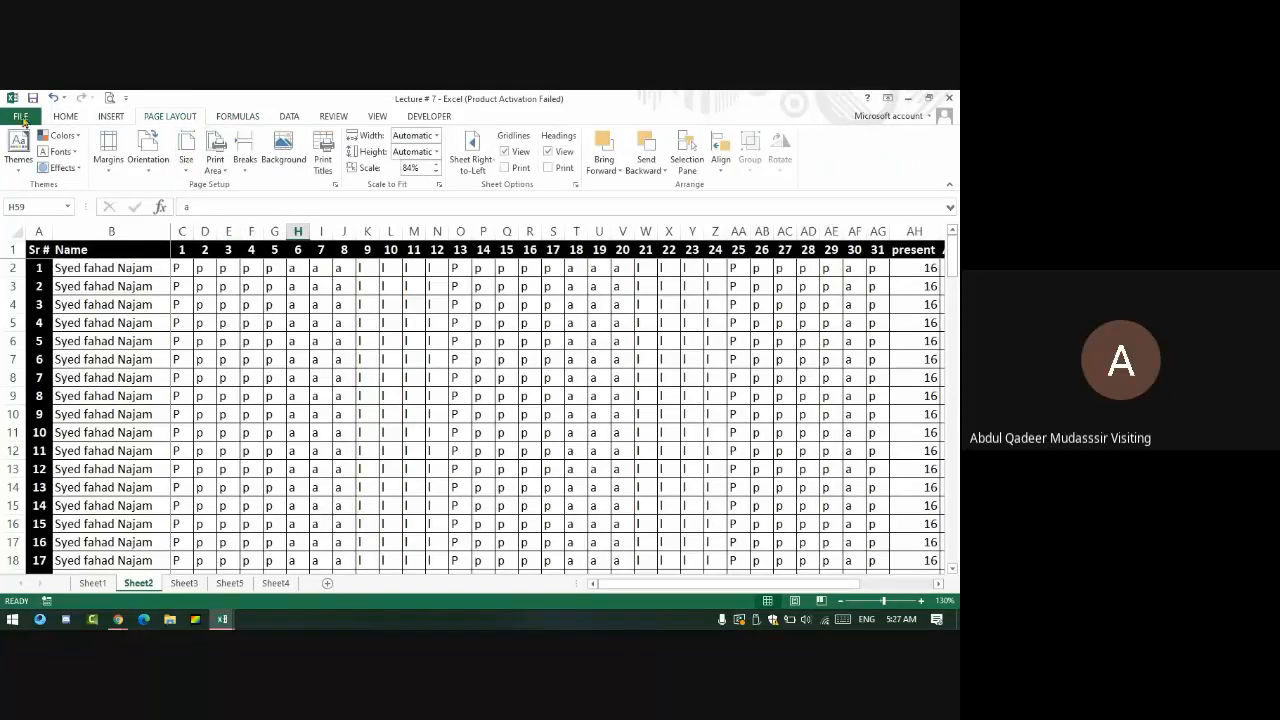
- Close the Baby shower planner1 workbook without saving its changes
{"action": "left_click", "coordinate": [950, 98]}
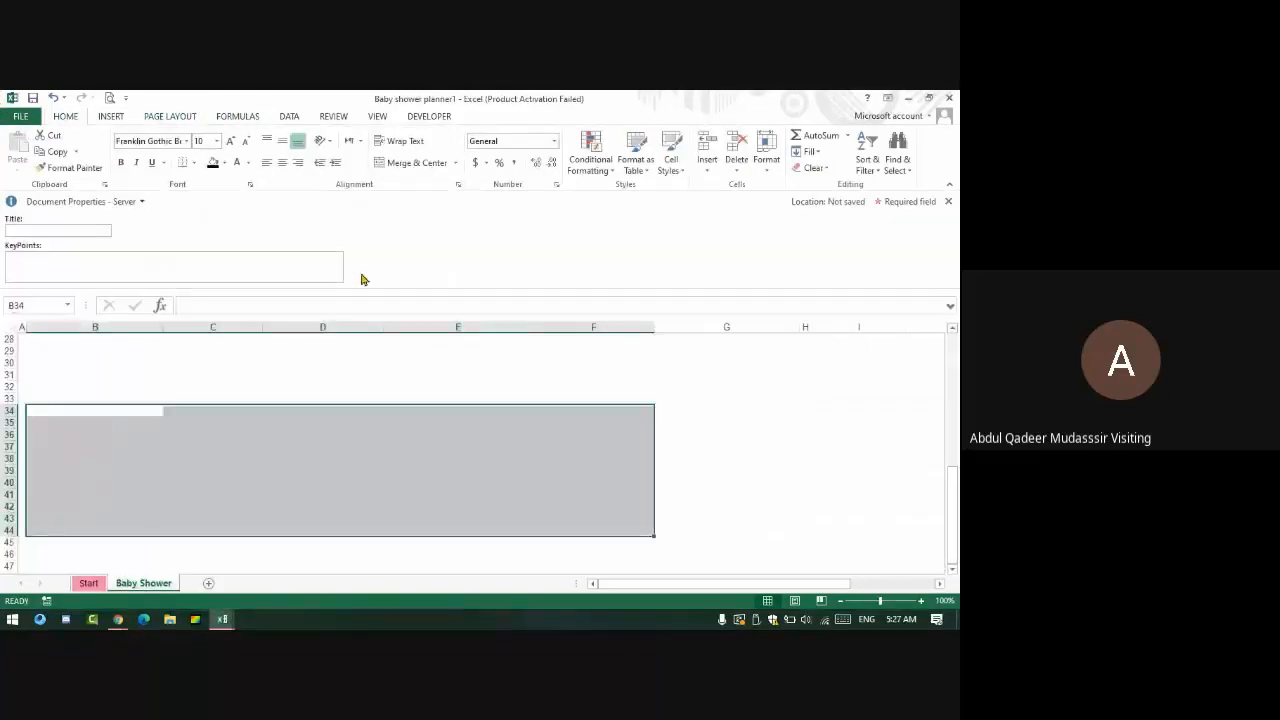
{"action": "left_click", "coordinate": [950, 98]}
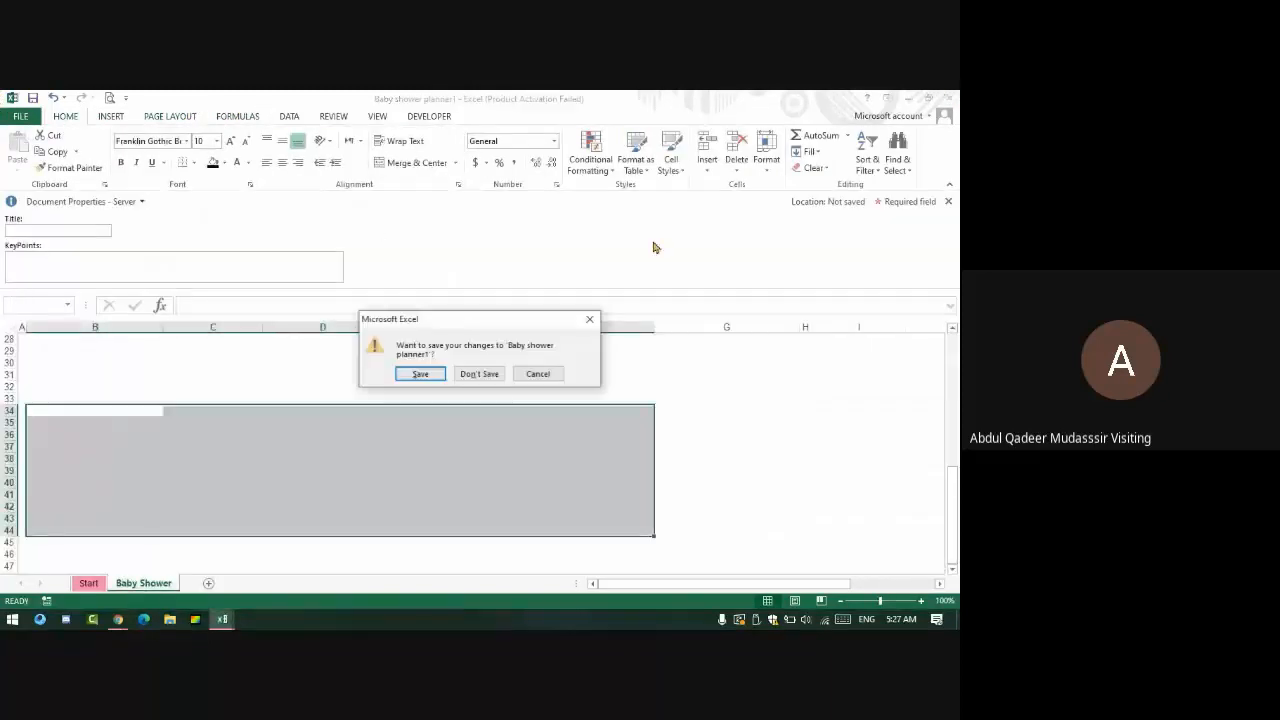
{"action": "left_click", "coordinate": [480, 374]}
- Check the Google Meet chat messages, then return to the Lecture # 7 sheet
{"action": "key", "text": "alt+Tab"}
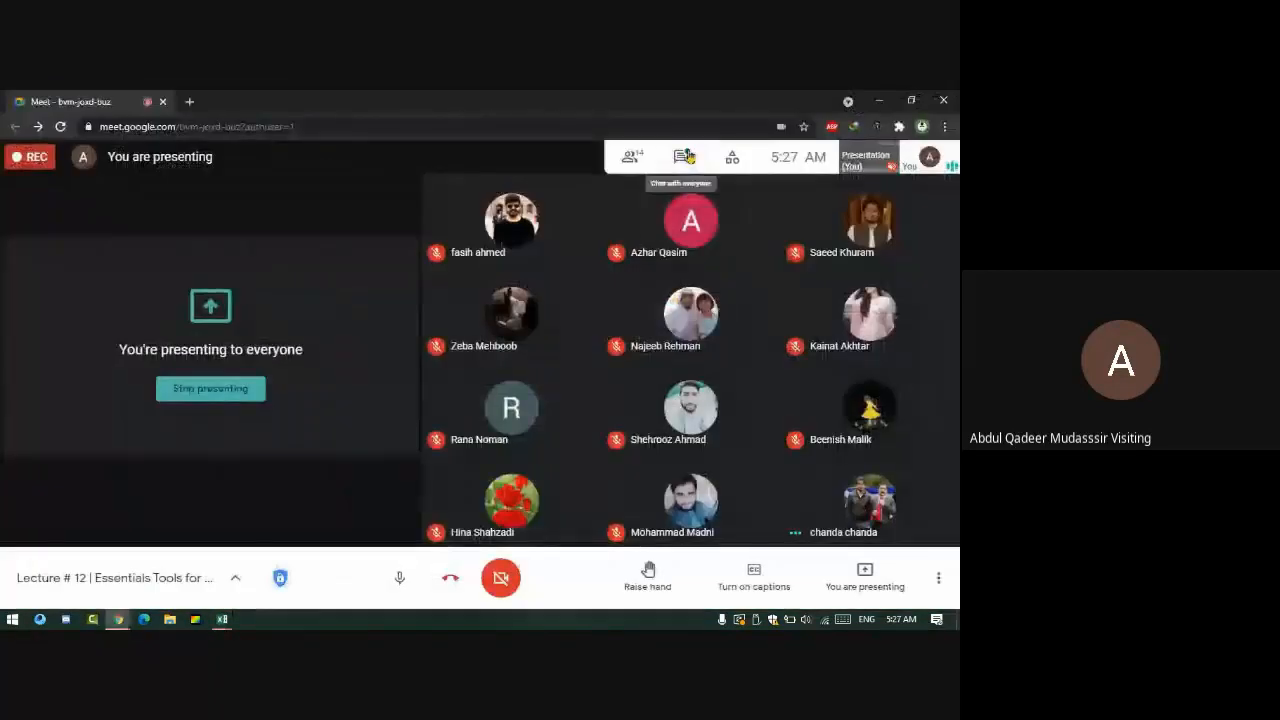
{"action": "left_click", "coordinate": [686, 152]}
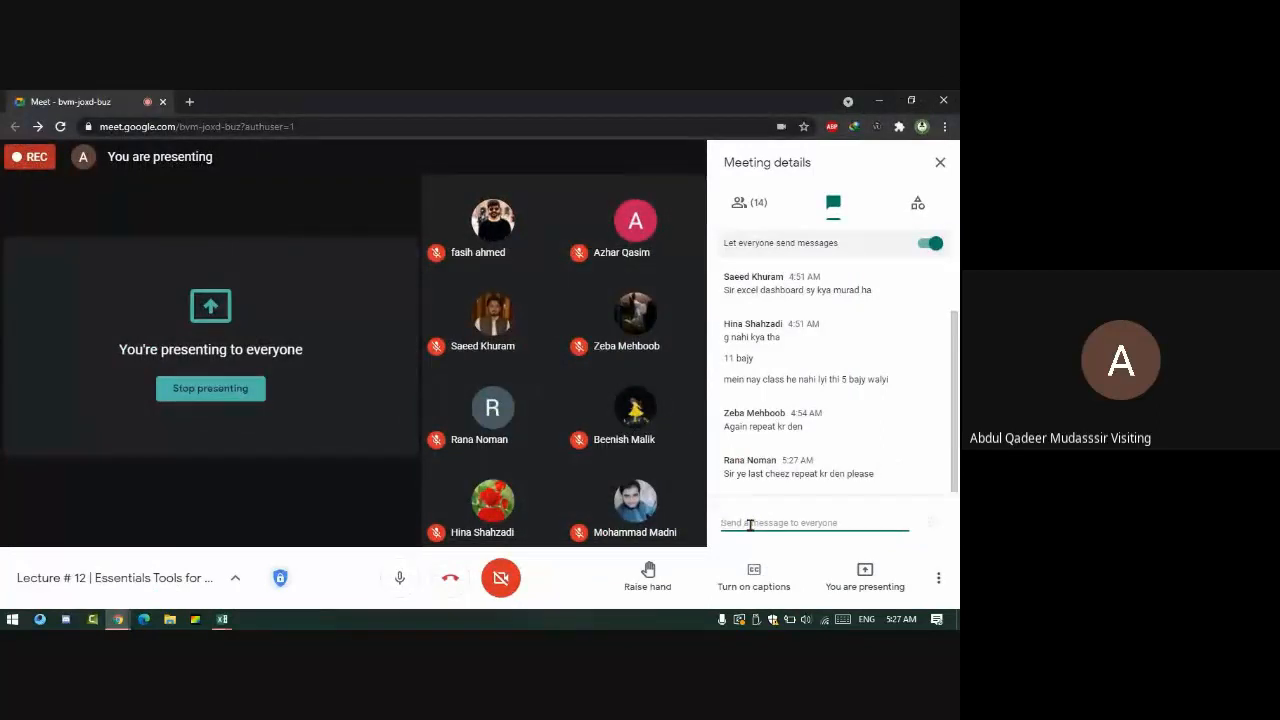
{"action": "key", "text": "alt+Tab"}
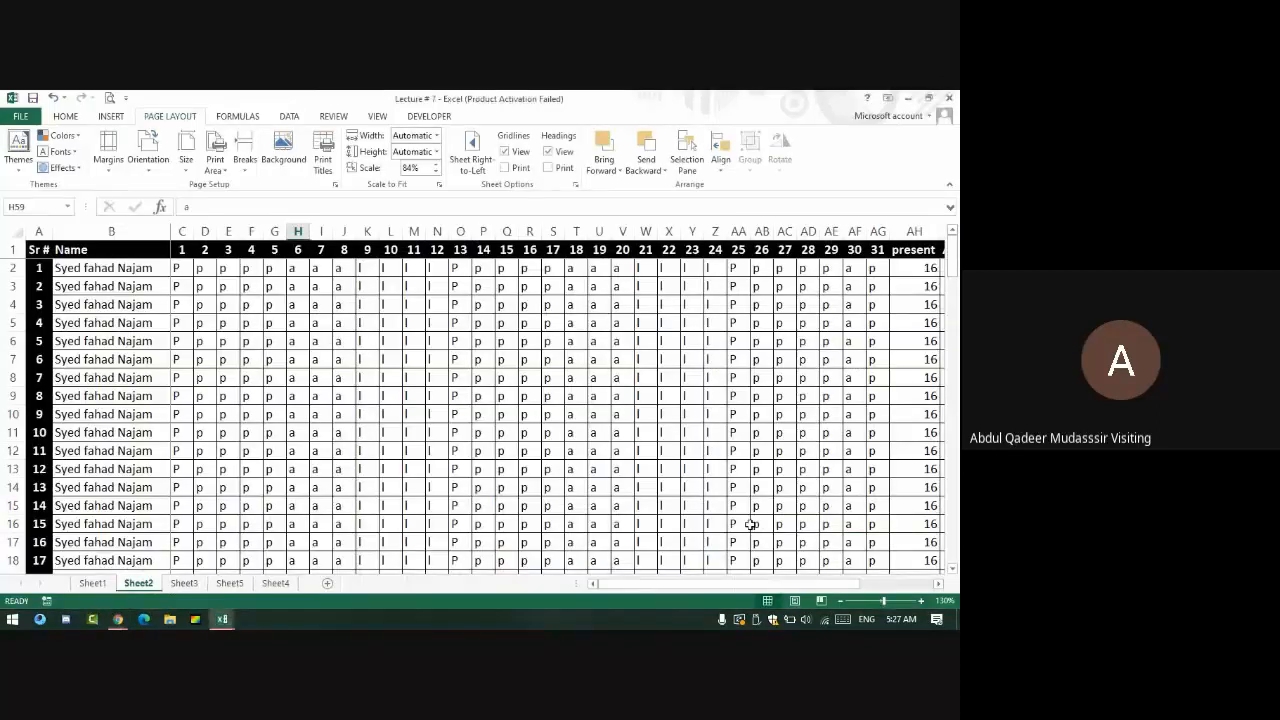
- Freeze panes at cell C3 from the View tab
{"action": "left_click", "coordinate": [179, 285]}
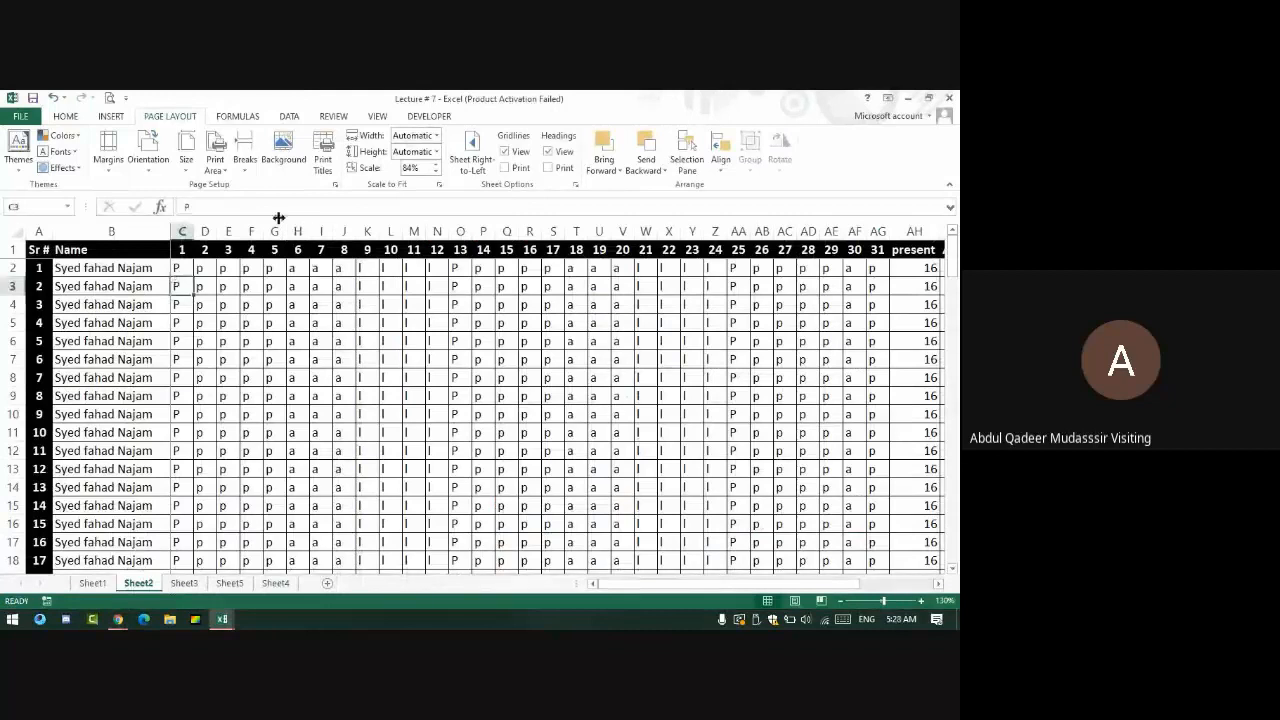
{"action": "left_click", "coordinate": [384, 118]}
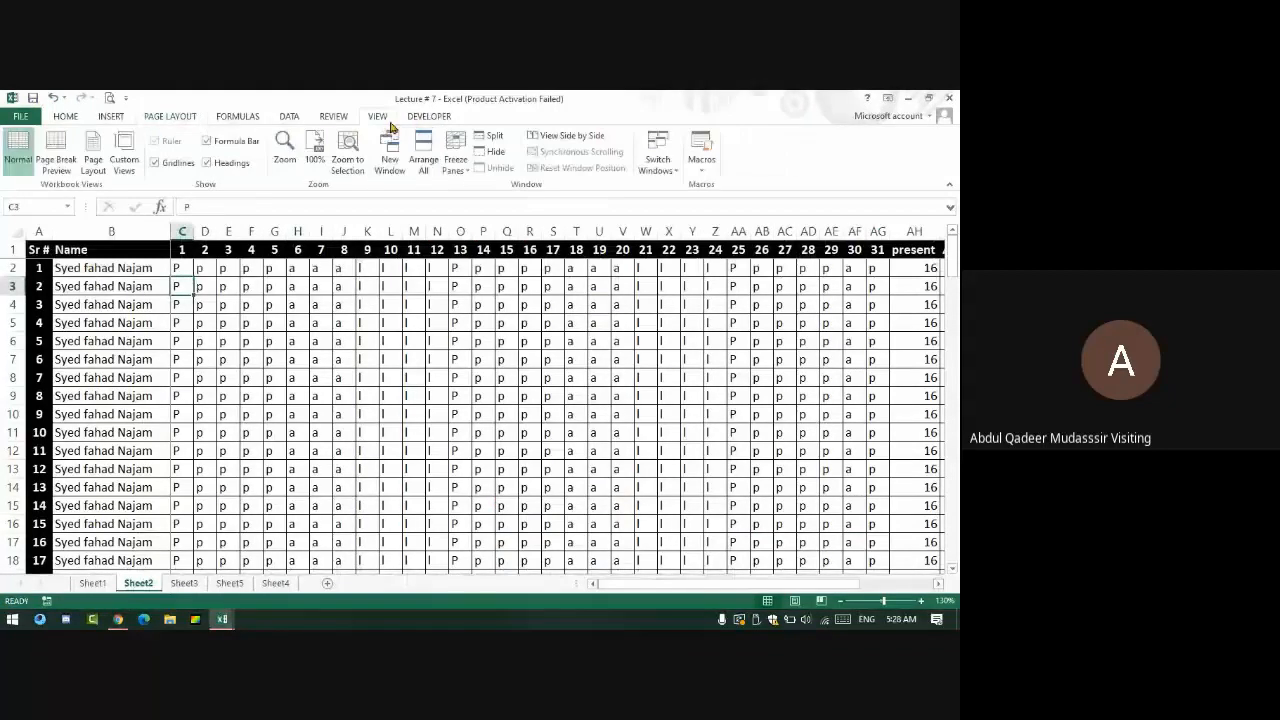
{"action": "left_click", "coordinate": [455, 160]}
{"action": "left_click", "coordinate": [475, 195]}
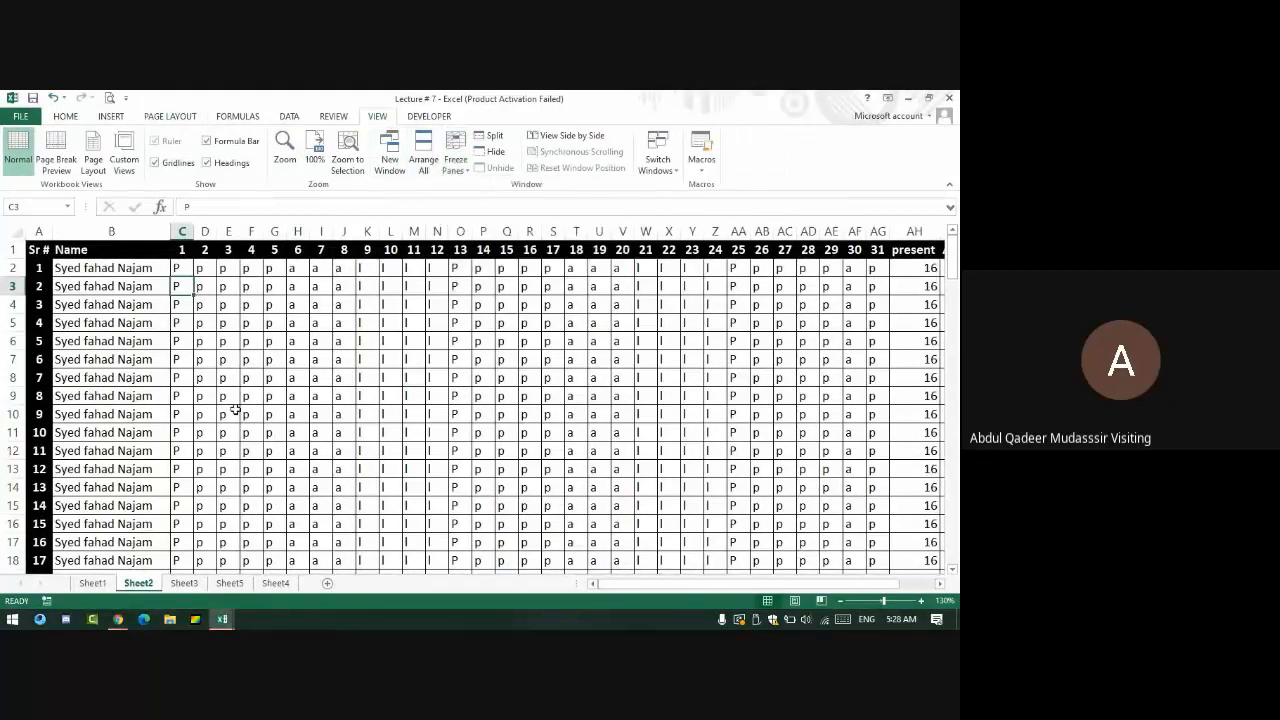
- Select cells around B2 and apply Freeze First Column
{"action": "left_click", "coordinate": [181, 267]}
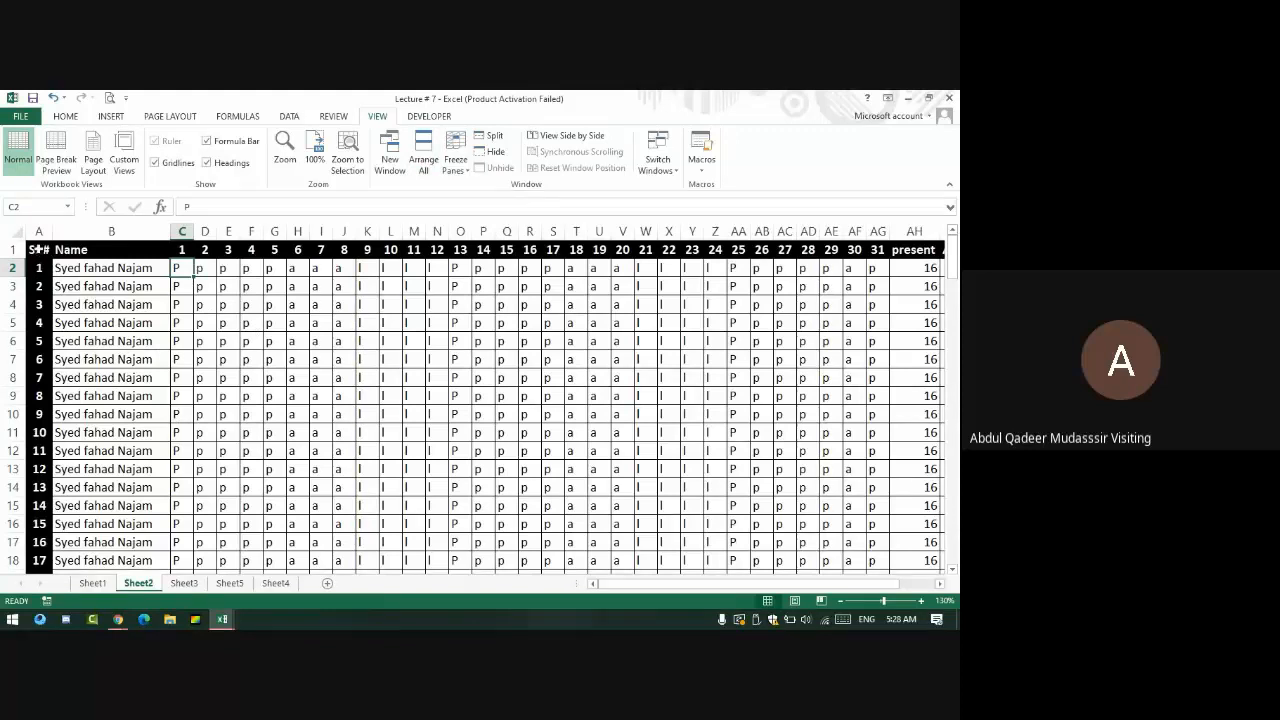
{"action": "left_click_drag", "start_coordinate": [39, 377], "coordinate": [39, 450]}
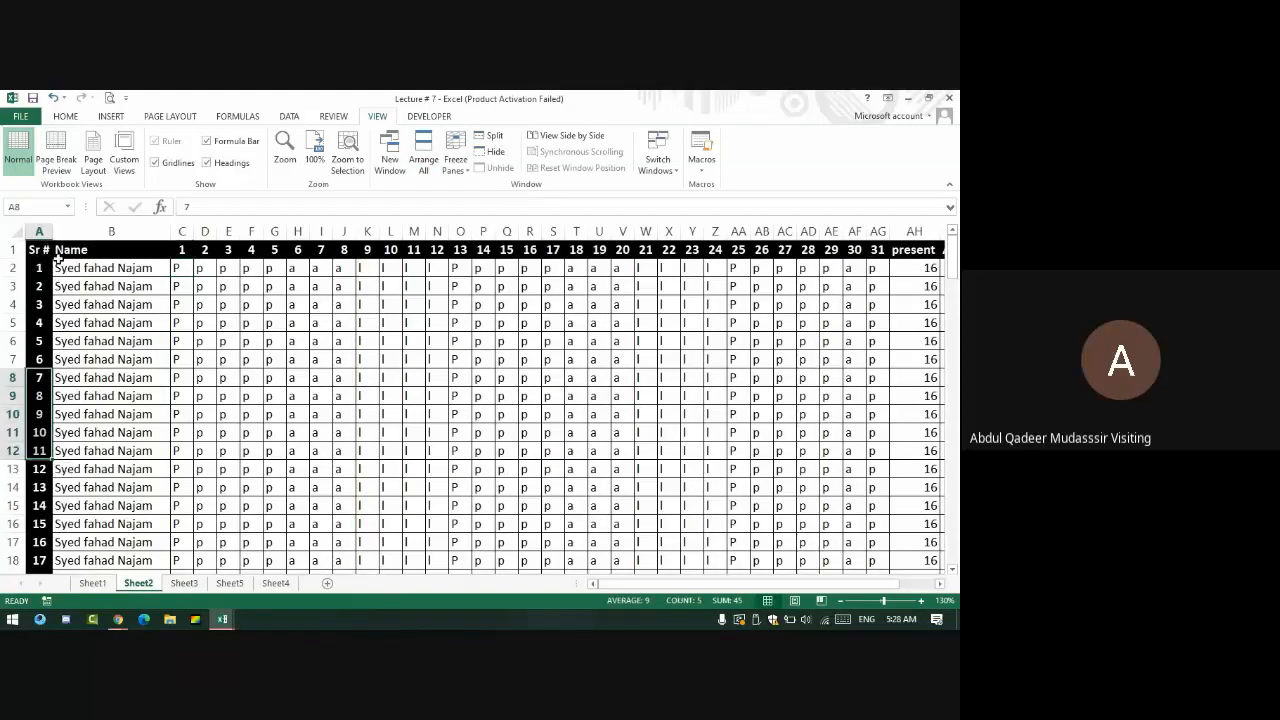
{"action": "left_click", "coordinate": [104, 268]}
{"action": "left_click", "coordinate": [455, 163]}
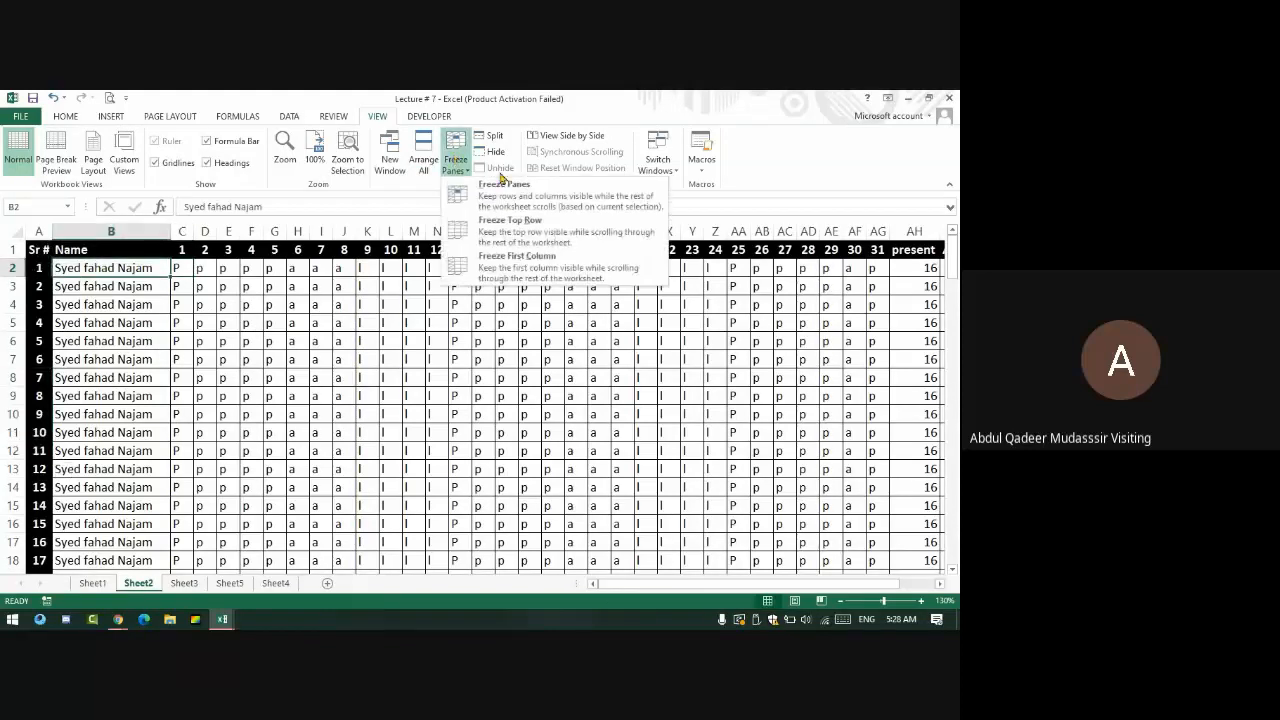
{"action": "left_click", "coordinate": [540, 276]}
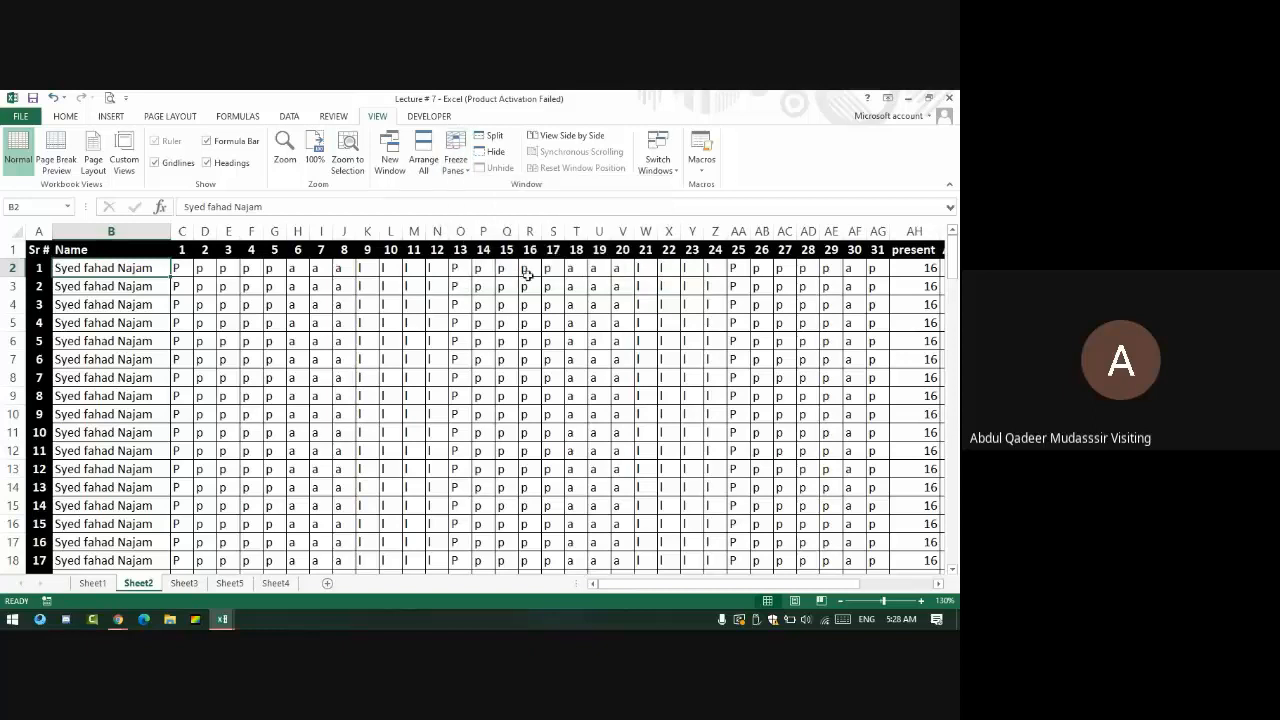
- Move right along row 2 and back to test the frozen first column
{"action": "key", "text": "Right"}
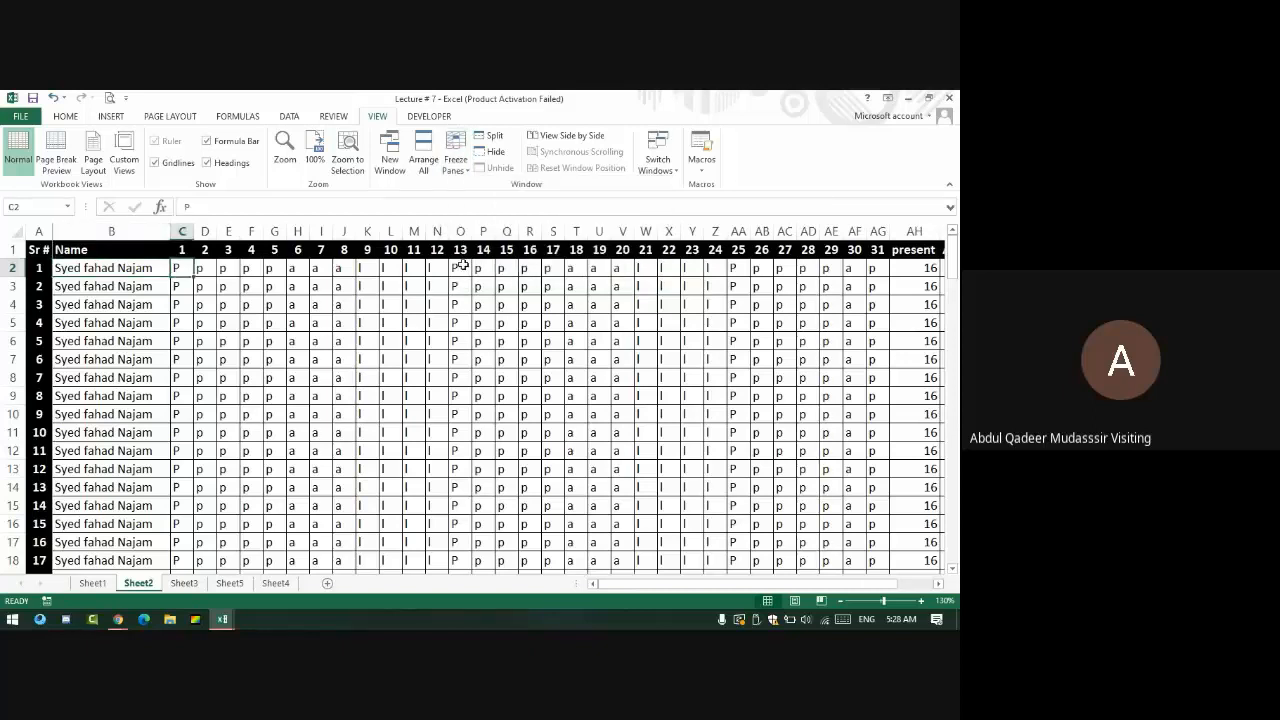
{"action": "key", "text": "Right"}
{"action": "key", "text": "Right"}
{"action": "key", "text": "Right"}
{"action": "key", "text": "Right"}
{"action": "key", "text": "Right"}
{"action": "key", "text": "Right"}
{"action": "key", "text": "Right"}
{"action": "key", "text": "Right"}
{"action": "key", "text": "Right"}
{"action": "key", "text": "Right"}
{"action": "key", "text": "Right"}
{"action": "key", "text": "Right"}
{"action": "key", "text": "Right"}
{"action": "key", "text": "Right"}
{"action": "key", "text": "Right"}
{"action": "key", "text": "Right"}
{"action": "key", "text": "Right"}
{"action": "key", "text": "Right"}
{"action": "key", "text": "Right"}
{"action": "key", "text": "Right"}
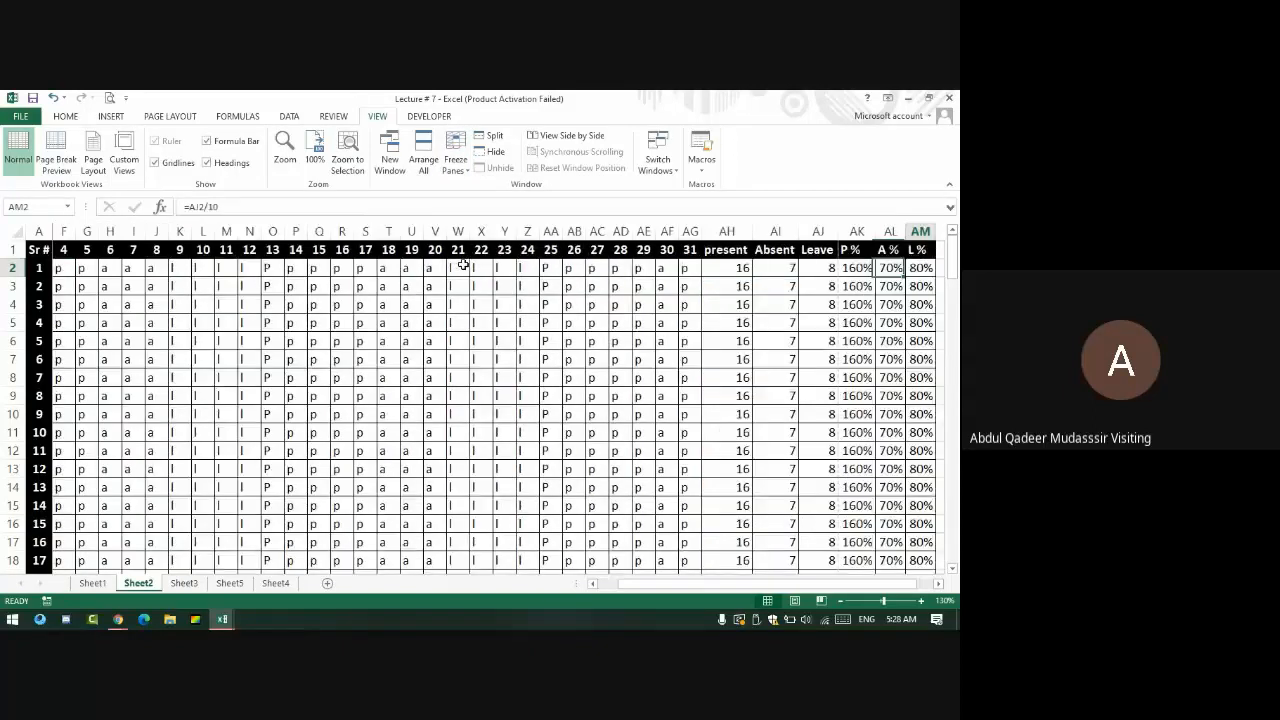
{"action": "key", "text": "Right"}
{"action": "key", "text": "Right"}
{"action": "key", "text": "Right"}
{"action": "key", "text": "Right"}
{"action": "key", "text": "Right"}
{"action": "key", "text": "Right"}
{"action": "key", "text": "Right"}
{"action": "key", "text": "Right"}
{"action": "key", "text": "Right"}
{"action": "key", "text": "Left"}
{"action": "key", "text": "Left"}
{"action": "key", "text": "Left"}
{"action": "key", "text": "Left"}
{"action": "key", "text": "Left"}
{"action": "key", "text": "Left"}
{"action": "key", "text": "Left"}
{"action": "key", "text": "Left"}
{"action": "key", "text": "Left"}
{"action": "key", "text": "Left"}
{"action": "key", "text": "Left"}
{"action": "key", "text": "Left"}
{"action": "key", "text": "Left"}
{"action": "key", "text": "Left"}
{"action": "key", "text": "Left"}
{"action": "key", "text": "Left"}
{"action": "key", "text": "Left"}
{"action": "key", "text": "Left"}
{"action": "key", "text": "Left"}
{"action": "key", "text": "Left"}
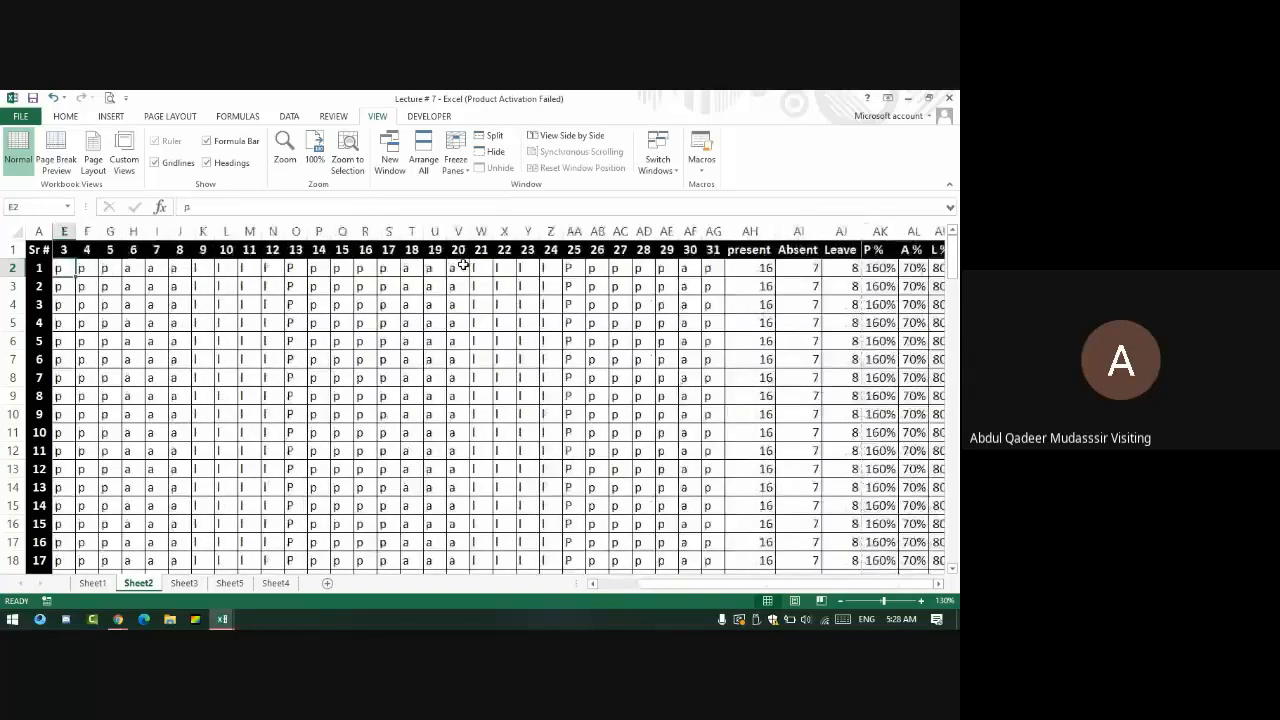
- Apply Freeze Top Row and move down to row 34 and across to the totals
{"action": "left_click", "coordinate": [455, 155]}
{"action": "left_click", "coordinate": [529, 230]}
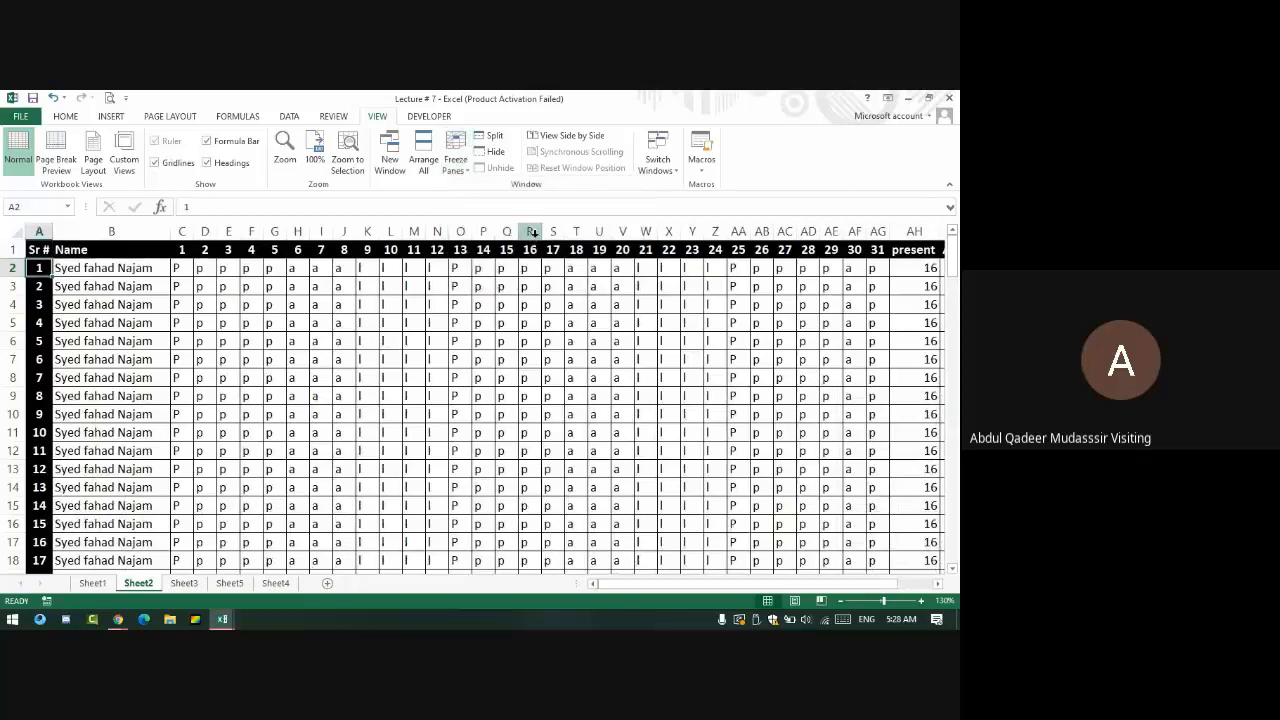
{"action": "key", "text": "Down"}
{"action": "key", "text": "Down"}
{"action": "key", "text": "Down"}
{"action": "key", "text": "Down"}
{"action": "key", "text": "Down"}
{"action": "key", "text": "Down"}
{"action": "key", "text": "Down"}
{"action": "key", "text": "Down"}
{"action": "key", "text": "Down"}
{"action": "key", "text": "Down"}
{"action": "key", "text": "Down"}
{"action": "key", "text": "Down"}
{"action": "key", "text": "Down"}
{"action": "key", "text": "Down"}
{"action": "key", "text": "Down"}
{"action": "key", "text": "Down"}
{"action": "key", "text": "Down"}
{"action": "key", "text": "Down"}
{"action": "key", "text": "Down"}
{"action": "key", "text": "Down"}
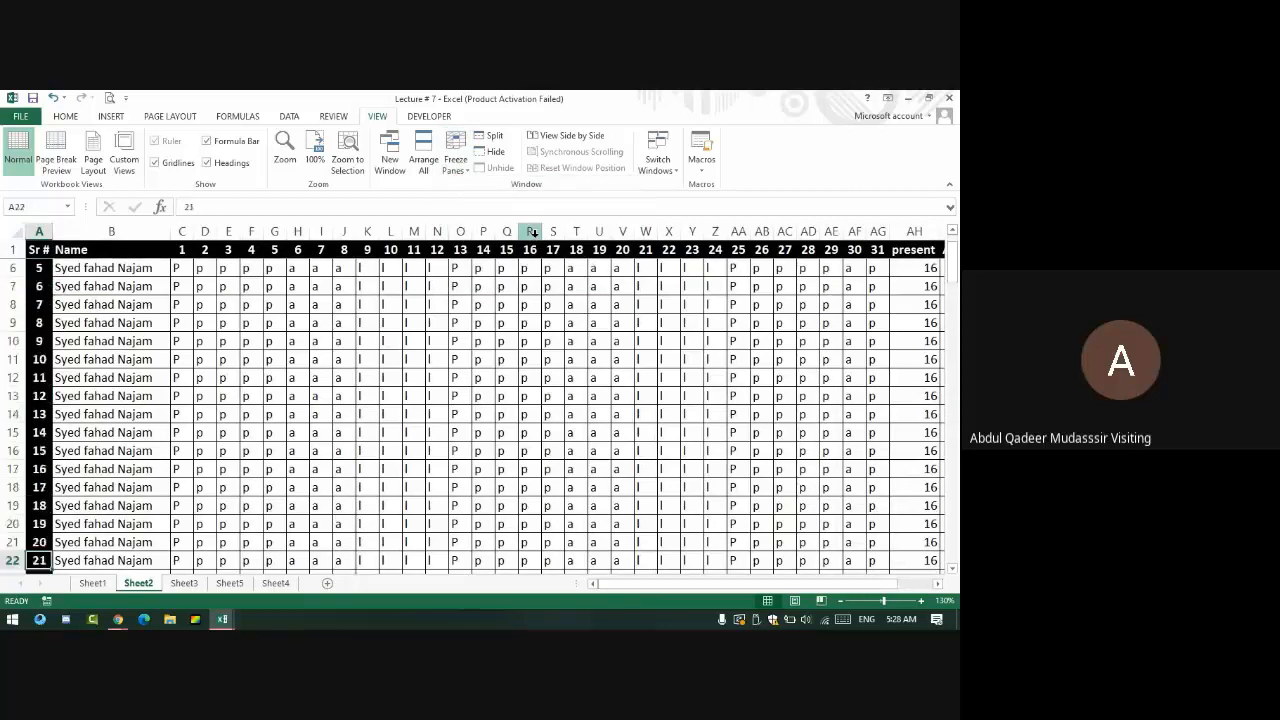
{"action": "key", "text": "Right"}
{"action": "key", "text": "Right"}
{"action": "key", "text": "Right"}
{"action": "key", "text": "Right"}
{"action": "key", "text": "Right"}
{"action": "key", "text": "Right"}
{"action": "key", "text": "Right"}
{"action": "key", "text": "Right"}
{"action": "key", "text": "Right"}
{"action": "key", "text": "Right"}
{"action": "key", "text": "Right"}
{"action": "key", "text": "Right"}
{"action": "key", "text": "Right"}
{"action": "key", "text": "Right"}
{"action": "key", "text": "Right"}
{"action": "key", "text": "Right"}
{"action": "key", "text": "Right"}
{"action": "key", "text": "Right"}
{"action": "key", "text": "Right"}
{"action": "key", "text": "Right"}
{"action": "key", "text": "Right"}
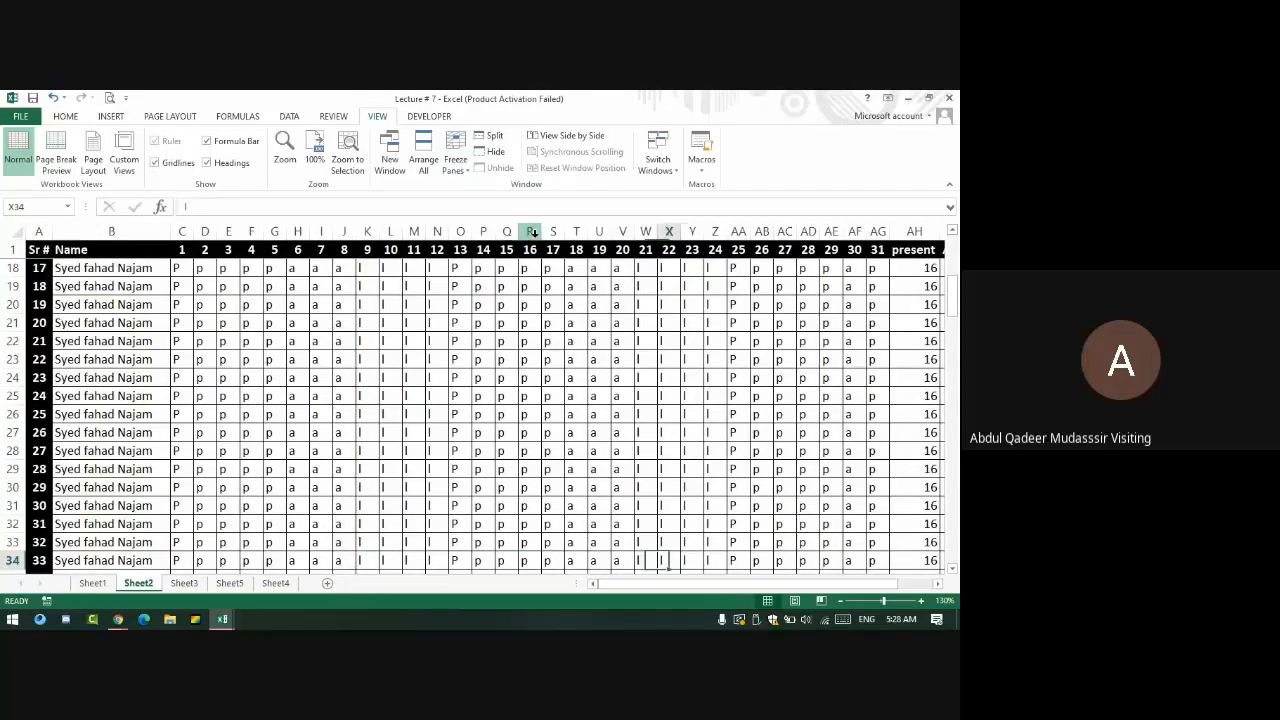
{"action": "key", "text": "Right"}
{"action": "key", "text": "Right"}
{"action": "key", "text": "Right"}
{"action": "key", "text": "Right"}
{"action": "key", "text": "Right"}
{"action": "key", "text": "Right"}
{"action": "key", "text": "Right"}
{"action": "key", "text": "Right"}
{"action": "key", "text": "Right"}
{"action": "key", "text": "Right"}
{"action": "key", "text": "Left"}
{"action": "key", "text": "Left"}
{"action": "key", "text": "Left"}
{"action": "key", "text": "Left"}
{"action": "key", "text": "Left"}
{"action": "key", "text": "Left"}
{"action": "key", "text": "Left"}
{"action": "key", "text": "Left"}
{"action": "key", "text": "Left"}
{"action": "key", "text": "Left"}
{"action": "key", "text": "Left"}
{"action": "key", "text": "Left"}
{"action": "key", "text": "Left"}
{"action": "key", "text": "Left"}
{"action": "key", "text": "Left"}
{"action": "key", "text": "Left"}
{"action": "key", "text": "Left"}
{"action": "key", "text": "Left"}
{"action": "key", "text": "Left"}
{"action": "key", "text": "Left"}
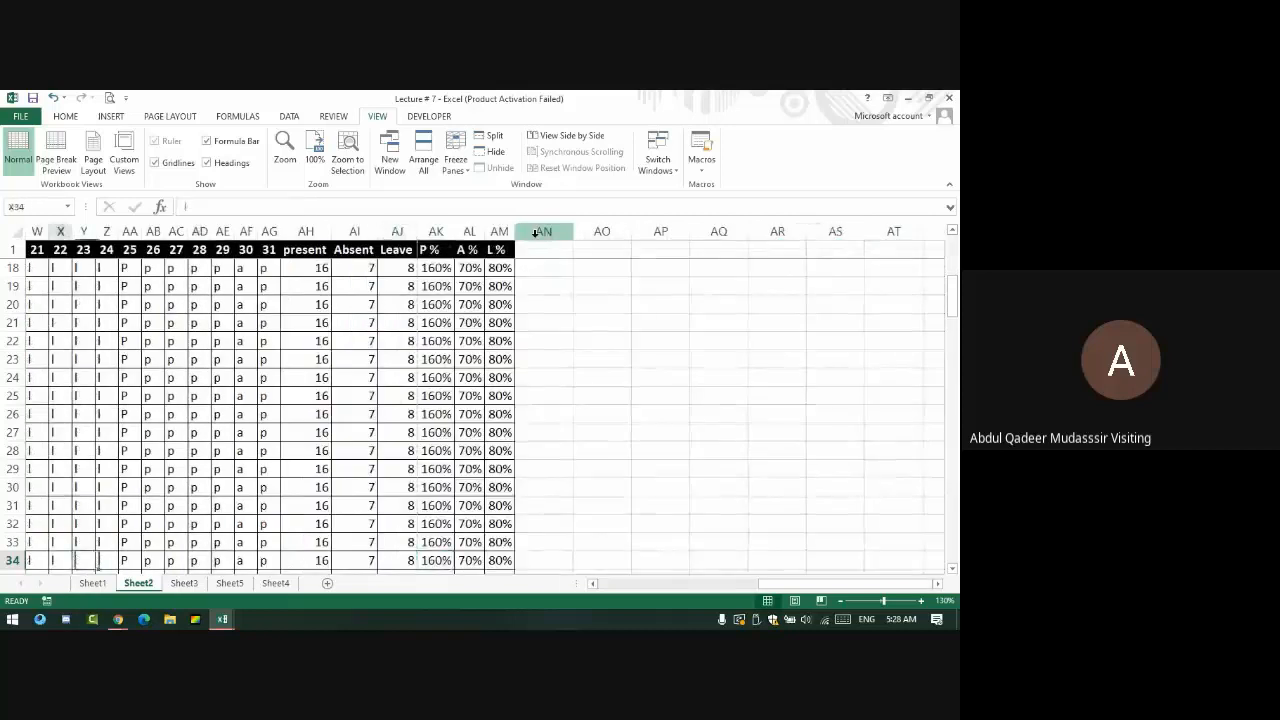
{"action": "key", "text": "Down"}
{"action": "key", "text": "Down"}
{"action": "key", "text": "Down"}
{"action": "key", "text": "Down"}
{"action": "key", "text": "Down"}
{"action": "key", "text": "Down"}
{"action": "key", "text": "Down"}
{"action": "key", "text": "Down"}
- Move across row 45 and back up to the top to check the fixed header
{"action": "key", "text": "Left"}
{"action": "key", "text": "Left"}
{"action": "key", "text": "Left"}
{"action": "key", "text": "Left"}
{"action": "key", "text": "Left"}
{"action": "key", "text": "Left"}
{"action": "key", "text": "Left"}
{"action": "key", "text": "Left"}
{"action": "key", "text": "Left"}
{"action": "key", "text": "Left"}
{"action": "key", "text": "Left"}
{"action": "key", "text": "Left"}
{"action": "key", "text": "Left"}
{"action": "key", "text": "Left"}
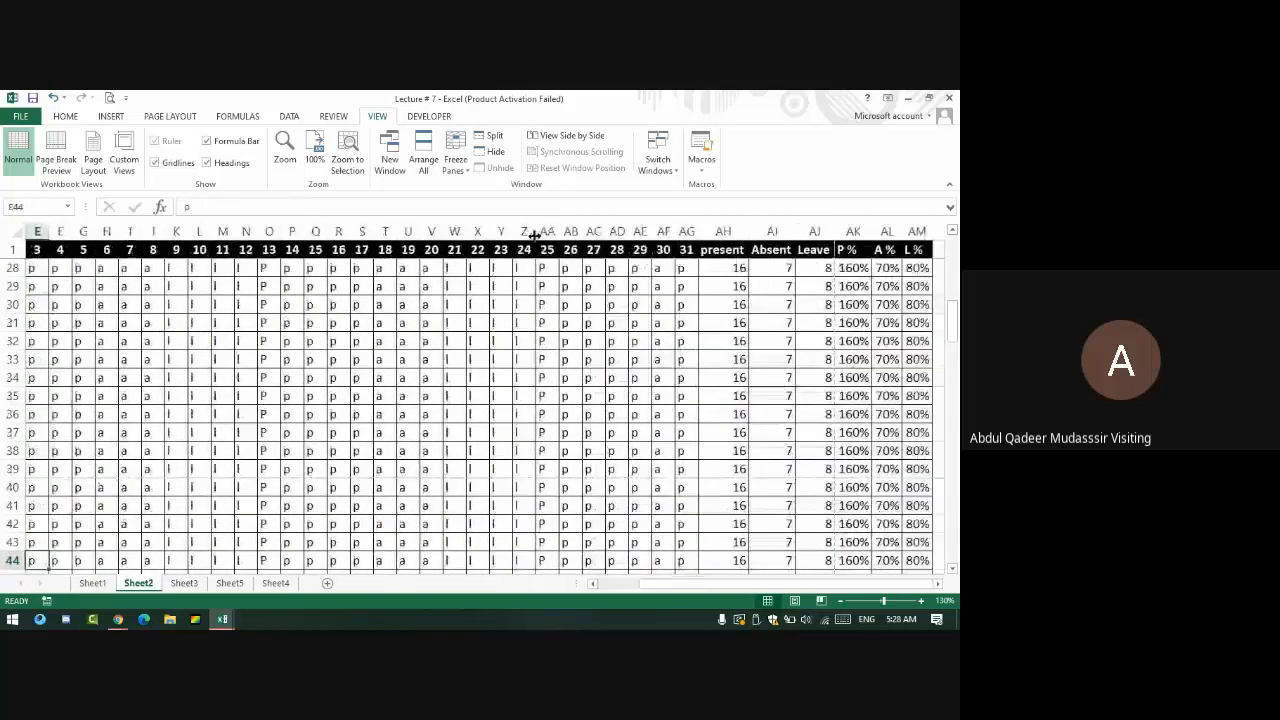
{"action": "key", "text": "Down"}
{"action": "key", "text": "Down"}
{"action": "key", "text": "Down"}
{"action": "key", "text": "Right"}
{"action": "key", "text": "Right"}
{"action": "key", "text": "Right"}
{"action": "key", "text": "Right"}
{"action": "key", "text": "Right"}
{"action": "key", "text": "Right"}
{"action": "key", "text": "Right"}
{"action": "key", "text": "Right"}
{"action": "key", "text": "Right"}
{"action": "key", "text": "Right"}
{"action": "key", "text": "Right"}
{"action": "key", "text": "Right"}
{"action": "key", "text": "Right"}
{"action": "key", "text": "Right"}
{"action": "key", "text": "Right"}
{"action": "key", "text": "Right"}
{"action": "key", "text": "Right"}
{"action": "key", "text": "Right"}
{"action": "key", "text": "Right"}
{"action": "key", "text": "Right"}
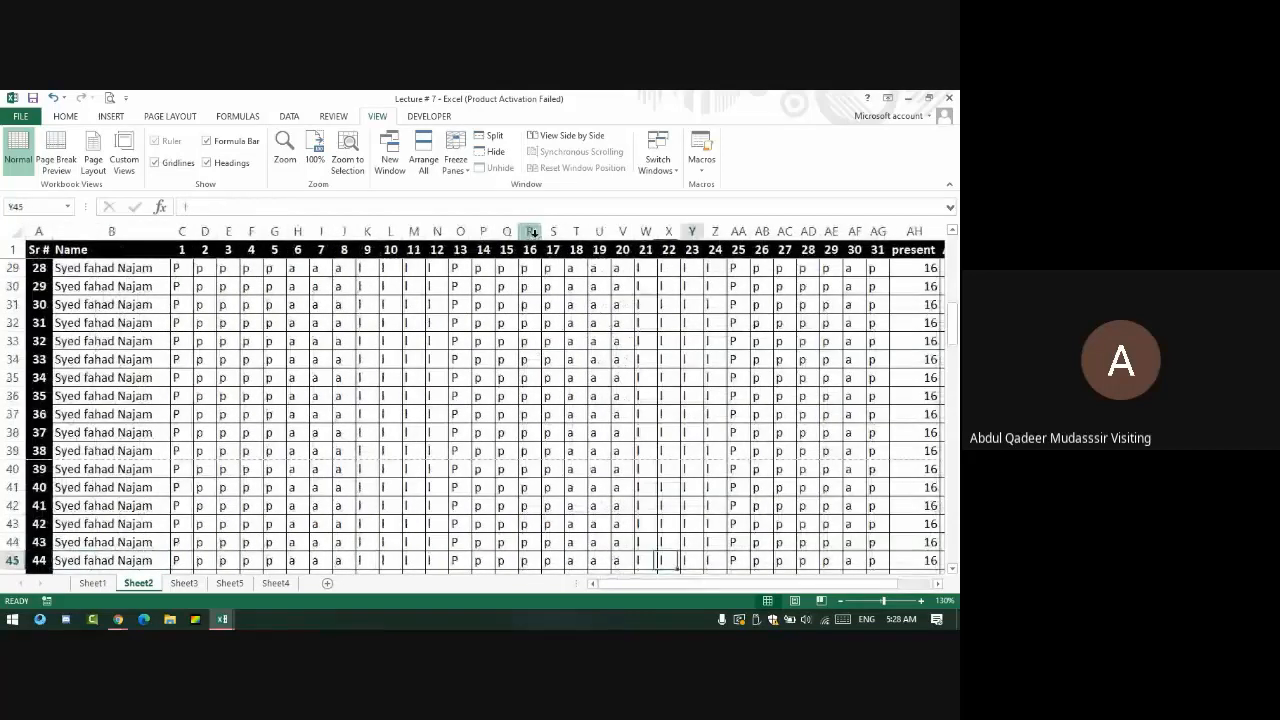
{"action": "key", "text": "Right"}
{"action": "key", "text": "Right"}
{"action": "key", "text": "Right"}
{"action": "key", "text": "Right"}
{"action": "key", "text": "Right"}
{"action": "key", "text": "Right"}
{"action": "key", "text": "Right"}
{"action": "key", "text": "Right"}
{"action": "key", "text": "Left"}
{"action": "key", "text": "Left"}
{"action": "key", "text": "Left"}
{"action": "key", "text": "Left"}
{"action": "key", "text": "Left"}
{"action": "key", "text": "Left"}
{"action": "key", "text": "Left"}
{"action": "key", "text": "Left"}
{"action": "key", "text": "Left"}
{"action": "key", "text": "Left"}
{"action": "key", "text": "Left"}
{"action": "key", "text": "Left"}
{"action": "key", "text": "Left"}
{"action": "key", "text": "Left"}
{"action": "key", "text": "Left"}
{"action": "key", "text": "Left"}
{"action": "key", "text": "Left"}
{"action": "key", "text": "Left"}
{"action": "key", "text": "Left"}
{"action": "key", "text": "Left"}
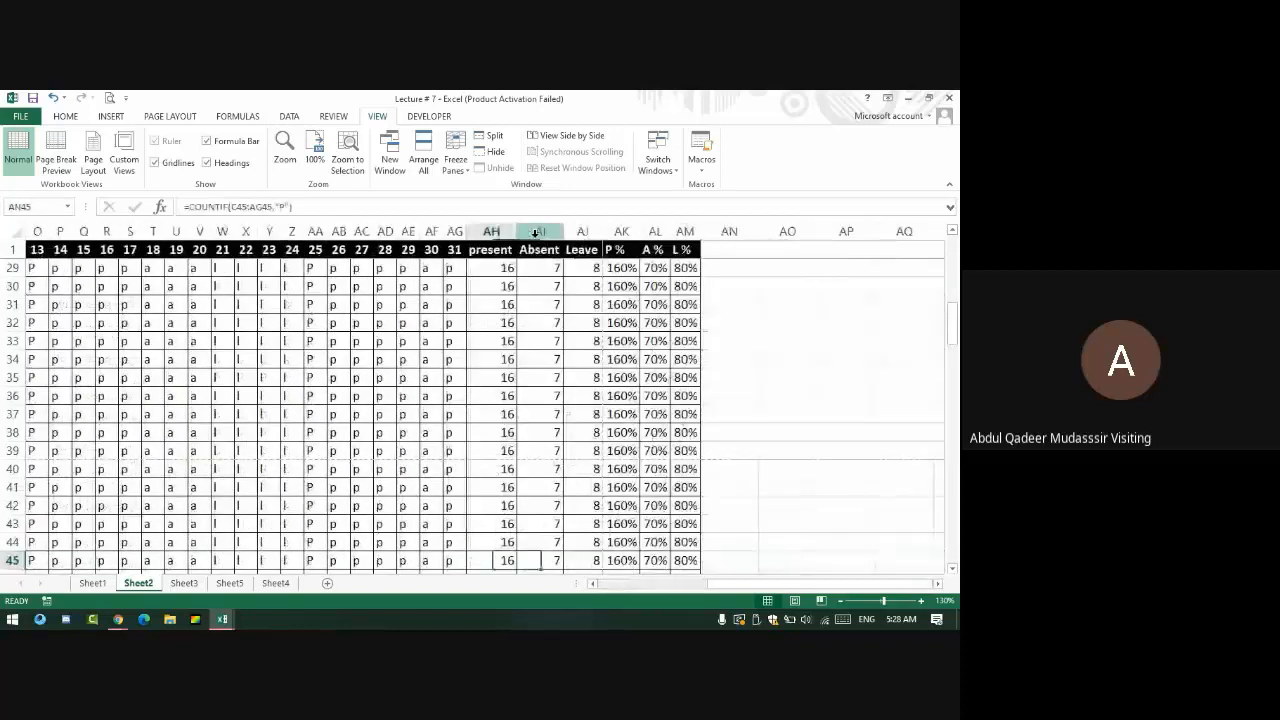
{"action": "key", "text": "Left"}
{"action": "key", "text": "Left"}
{"action": "key", "text": "Left"}
{"action": "key", "text": "Left"}
{"action": "key", "text": "Left"}
{"action": "key", "text": "Left"}
{"action": "key", "text": "Left"}
{"action": "key", "text": "Left"}
{"action": "key", "text": "Left"}
{"action": "key", "text": "Up"}
{"action": "key", "text": "Up"}
{"action": "key", "text": "Up"}
{"action": "key", "text": "Up"}
{"action": "key", "text": "Up"}
{"action": "key", "text": "Up"}
{"action": "key", "text": "Up"}
{"action": "key", "text": "Up"}
{"action": "key", "text": "Up"}
{"action": "key", "text": "Up"}
{"action": "key", "text": "Up"}
{"action": "key", "text": "Up"}
{"action": "key", "text": "Up"}
{"action": "key", "text": "Up"}
{"action": "key", "text": "Up"}
{"action": "key", "text": "Up"}
{"action": "key", "text": "Up"}
{"action": "key", "text": "Up"}
{"action": "key", "text": "Up"}
{"action": "key", "text": "Up"}
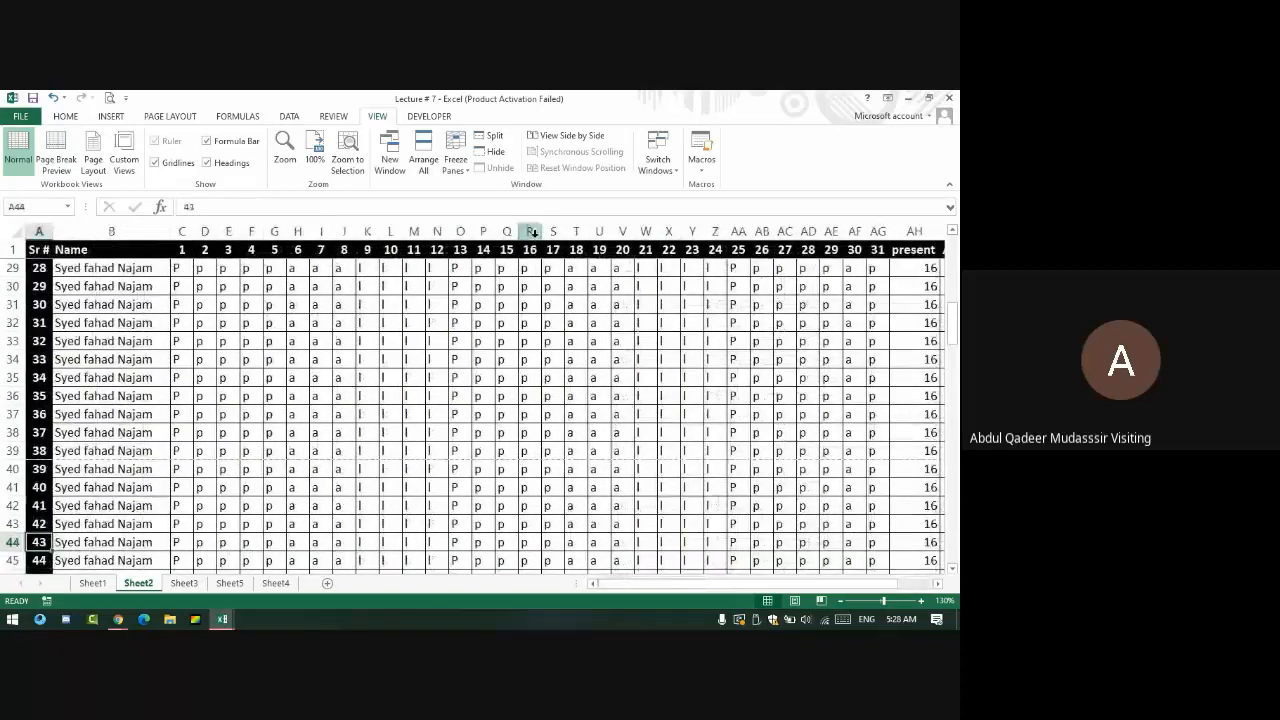
{"action": "key", "text": "Up"}
{"action": "key", "text": "Up"}
{"action": "key", "text": "Up"}
{"action": "key", "text": "Up"}
{"action": "key", "text": "Up"}
{"action": "key", "text": "Up"}
{"action": "key", "text": "Up"}
{"action": "key", "text": "Up"}
{"action": "key", "text": "Up"}
{"action": "key", "text": "Up"}
{"action": "key", "text": "Up"}
{"action": "key", "text": "Up"}
{"action": "key", "text": "Up"}
{"action": "key", "text": "Up"}
{"action": "key", "text": "Up"}
{"action": "key", "text": "Up"}
{"action": "key", "text": "Up"}
{"action": "key", "text": "Up"}
{"action": "key", "text": "Up"}
{"action": "key", "text": "Up"}
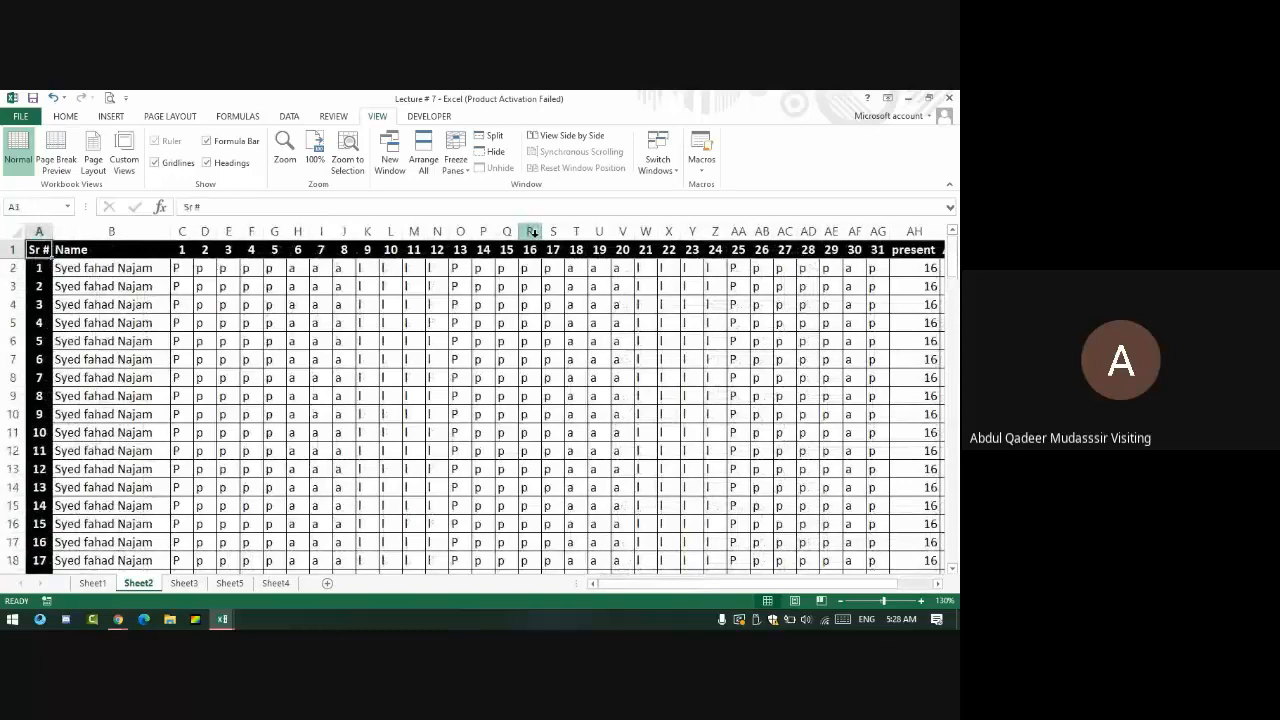
{"action": "key", "text": "Right"}
{"action": "key", "text": "Right"}
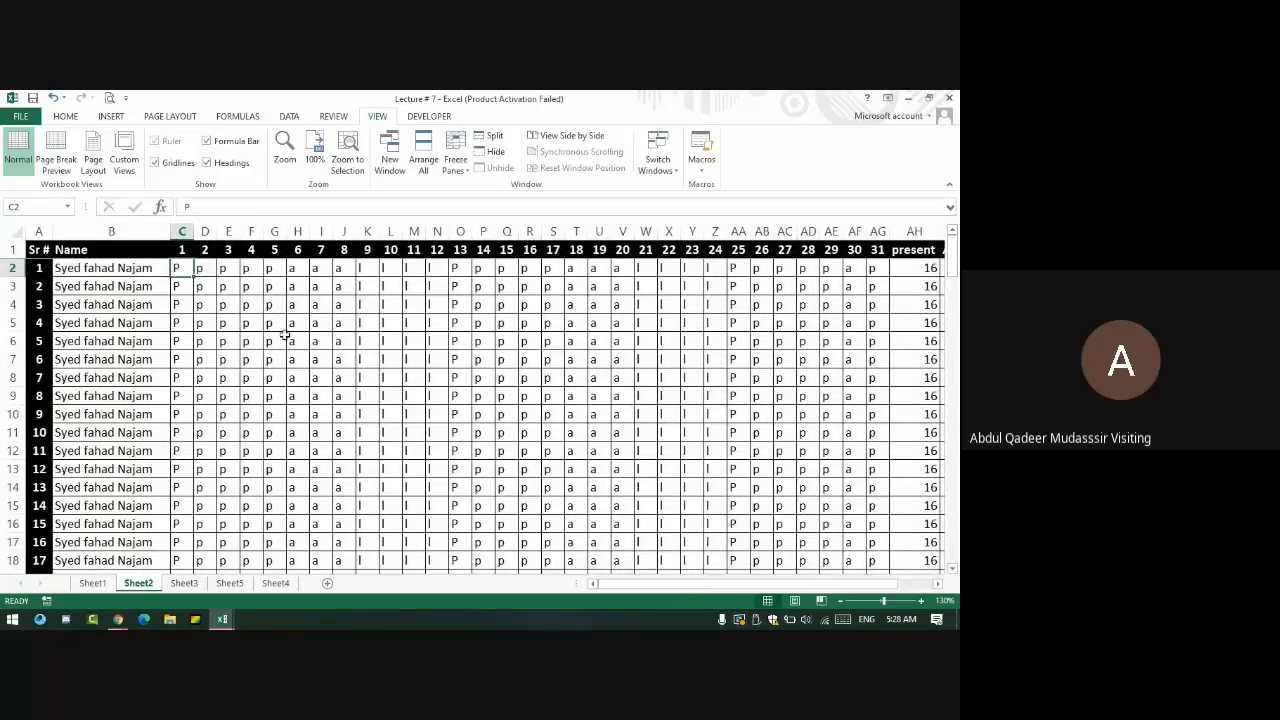
- Scroll below the attendance list and enter A in cell B143
{"action": "scroll", "coordinate": [284, 432], "scroll_direction": "down", "scroll_amount": 20}
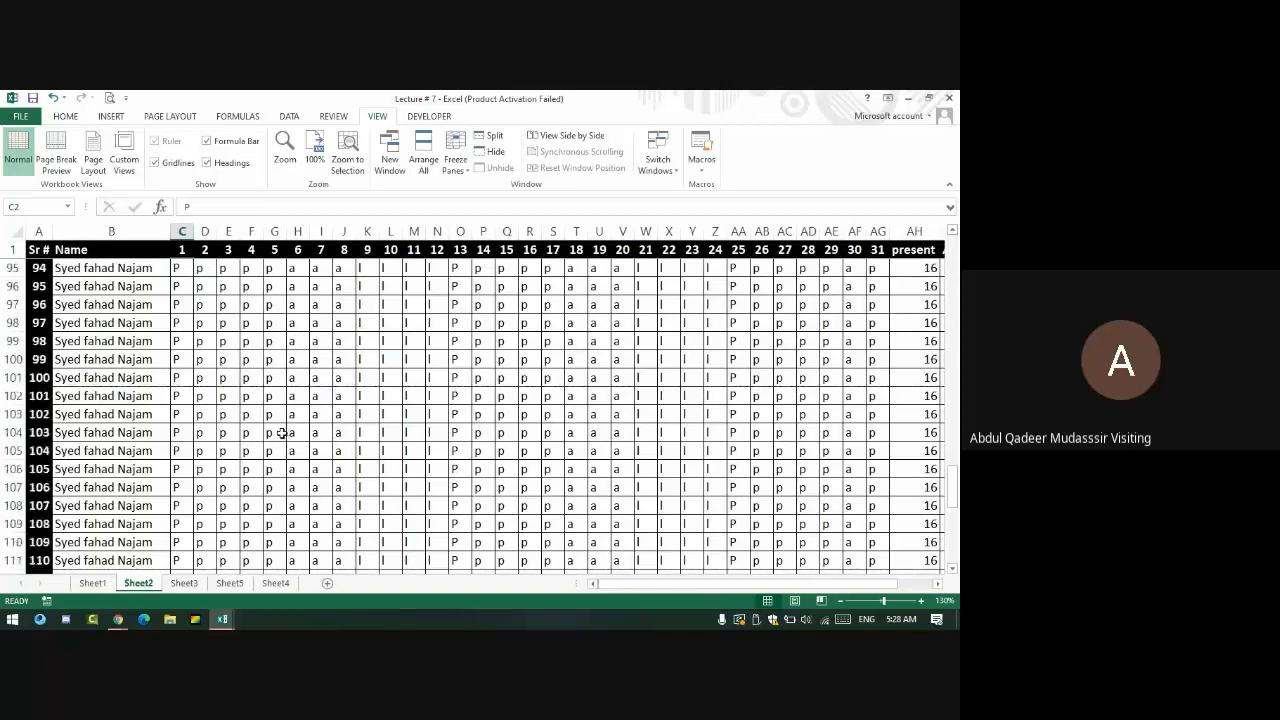
{"action": "scroll", "coordinate": [284, 432], "scroll_direction": "down", "scroll_amount": 16}
{"action": "left_click", "coordinate": [90, 300]}
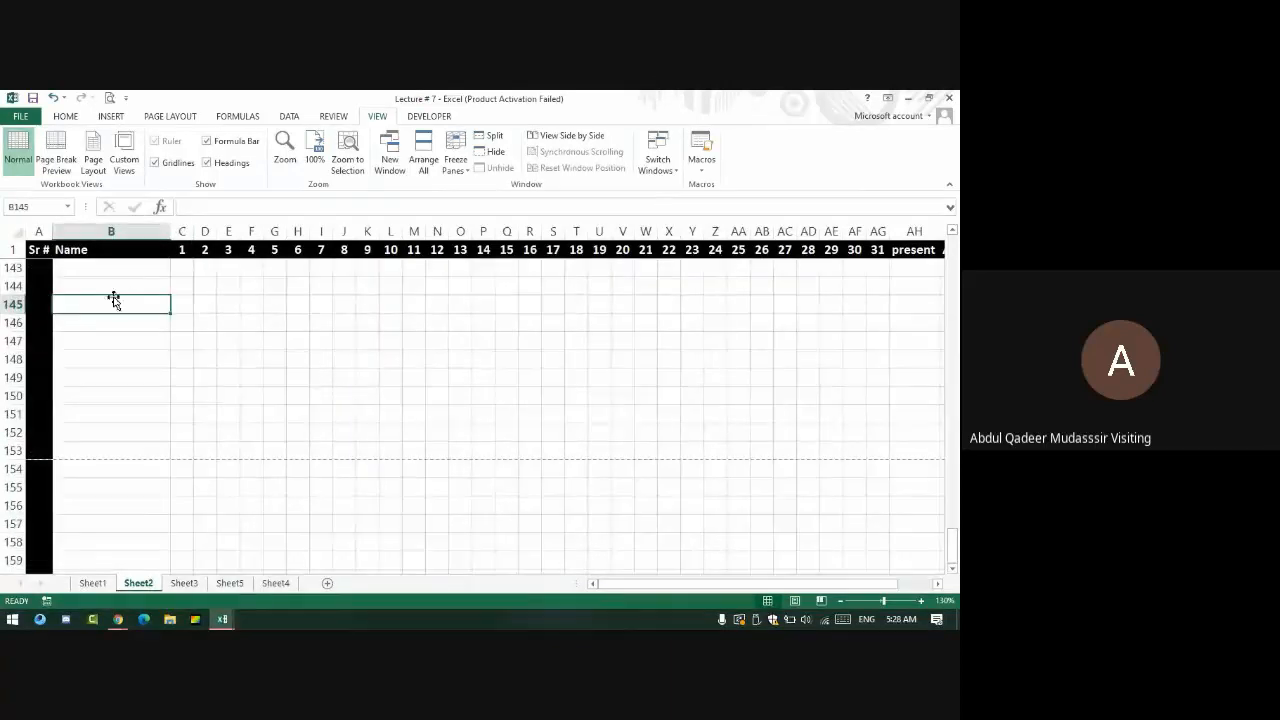
{"action": "left_click", "coordinate": [125, 270]}
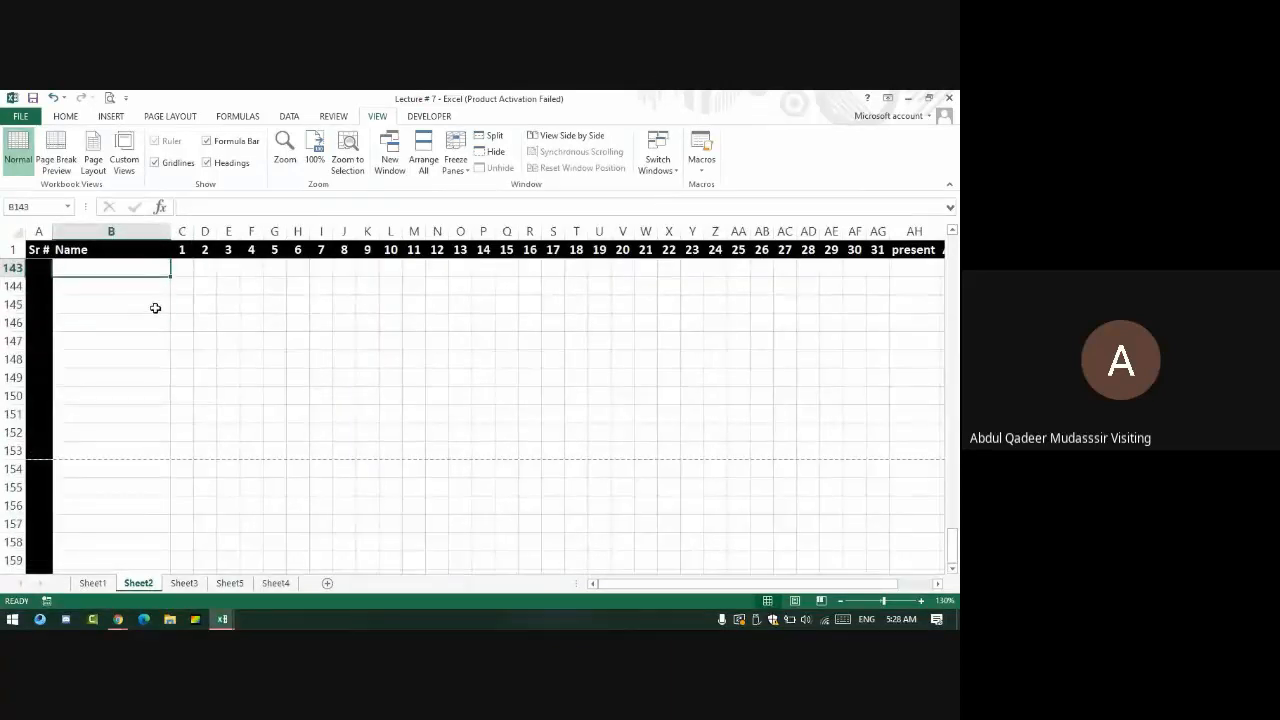
{"action": "key", "text": "ctrl+a"}
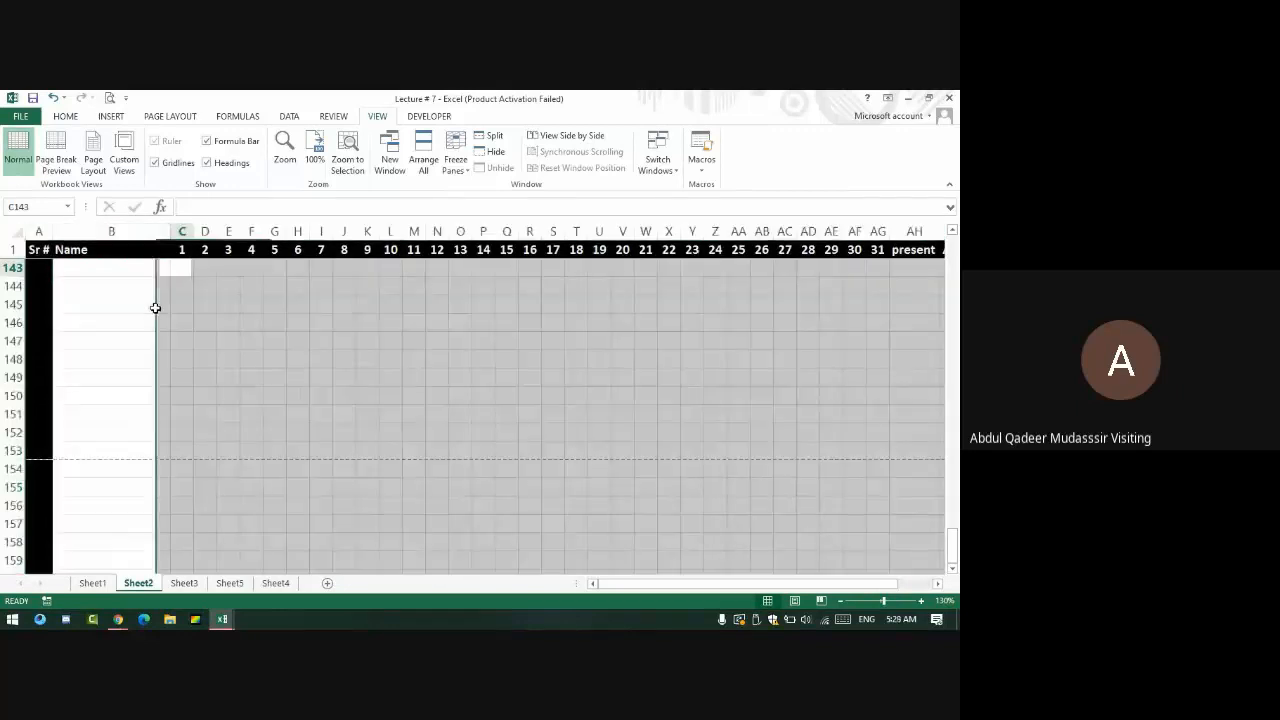
{"action": "type", "text": "A"}
{"action": "key", "text": "Tab"}
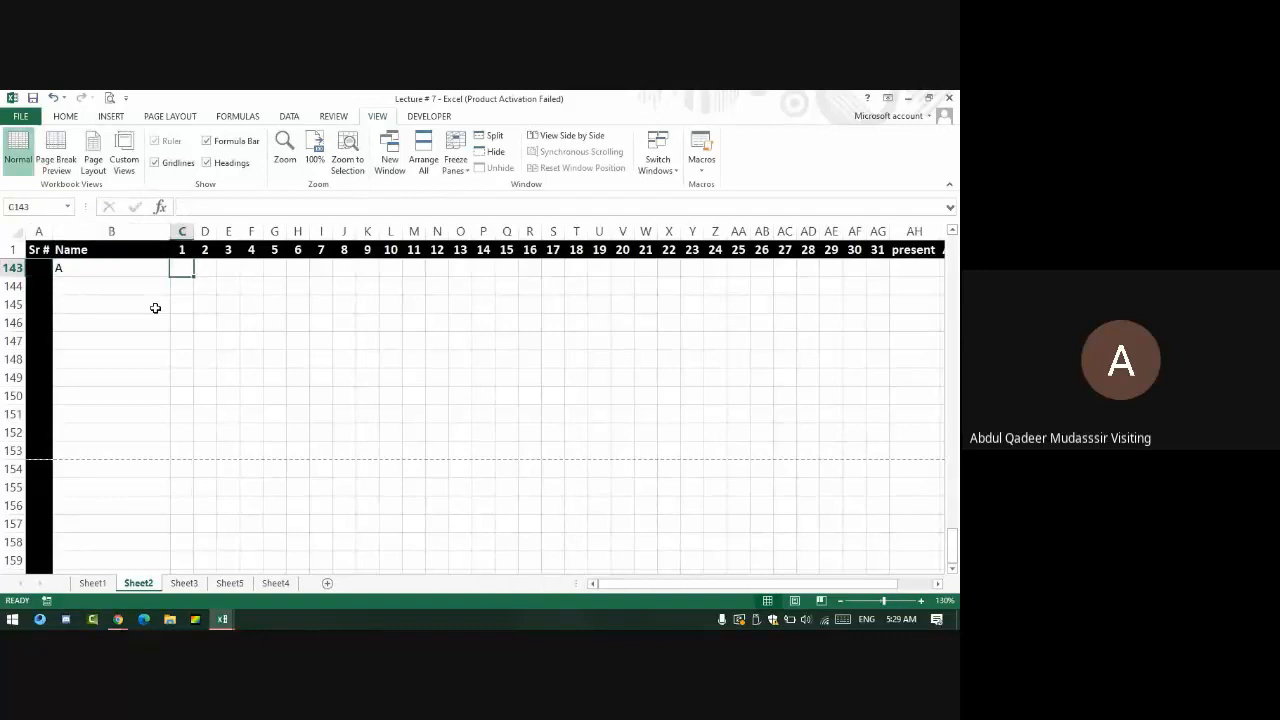
- Move around rows 143–145, select C144:S144, then scroll back up to the top
{"action": "key", "text": "Left"}
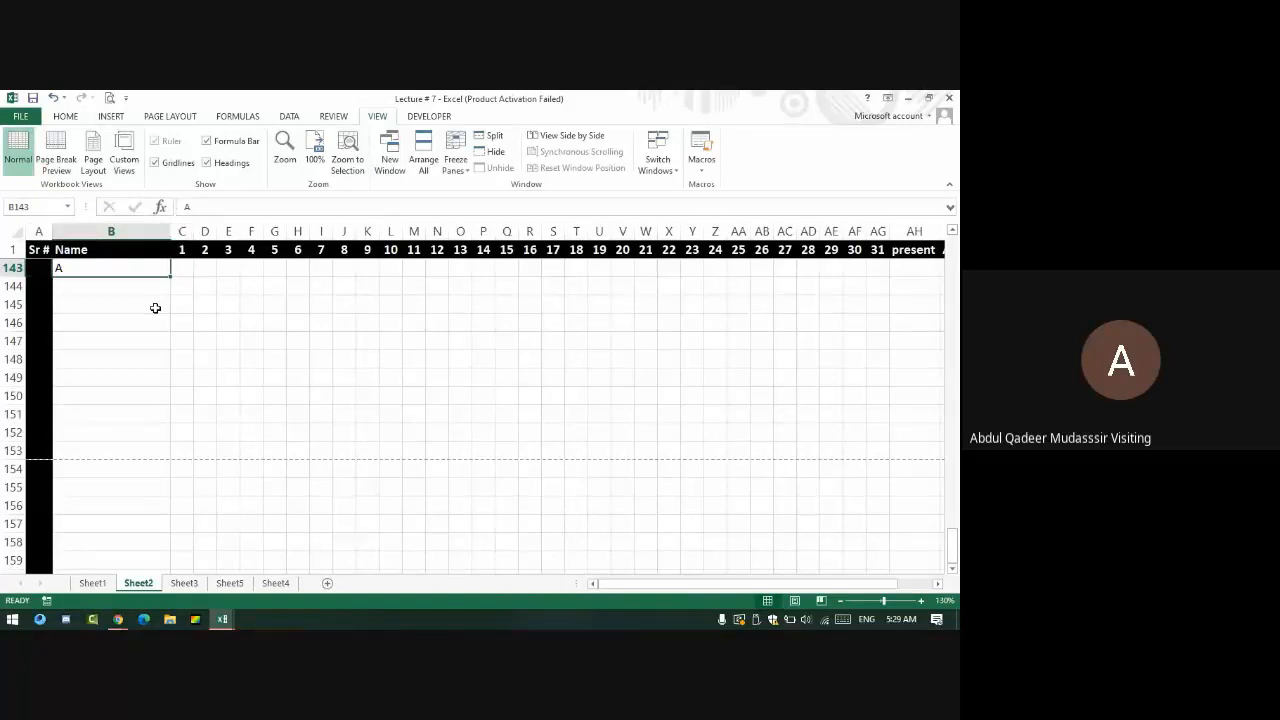
{"action": "key", "text": "Right"}
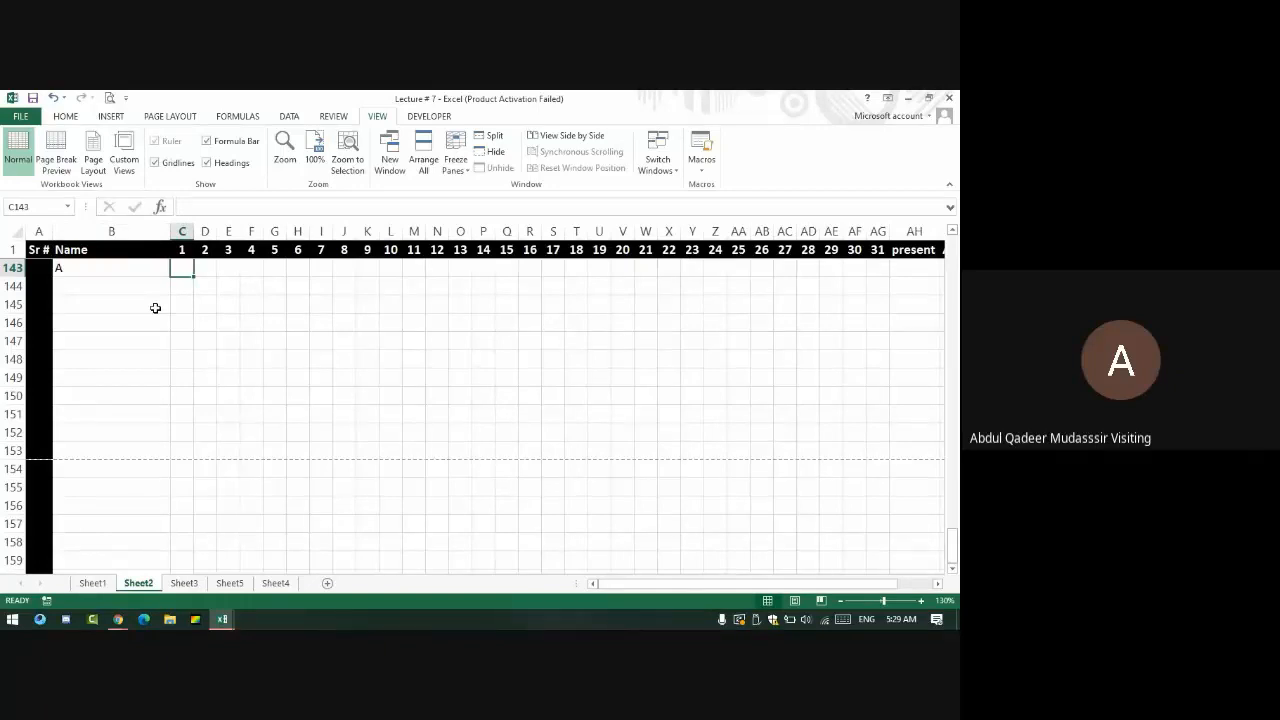
{"action": "key", "text": "Down"}
{"action": "key", "text": "Down"}
{"action": "key", "text": "Right"}
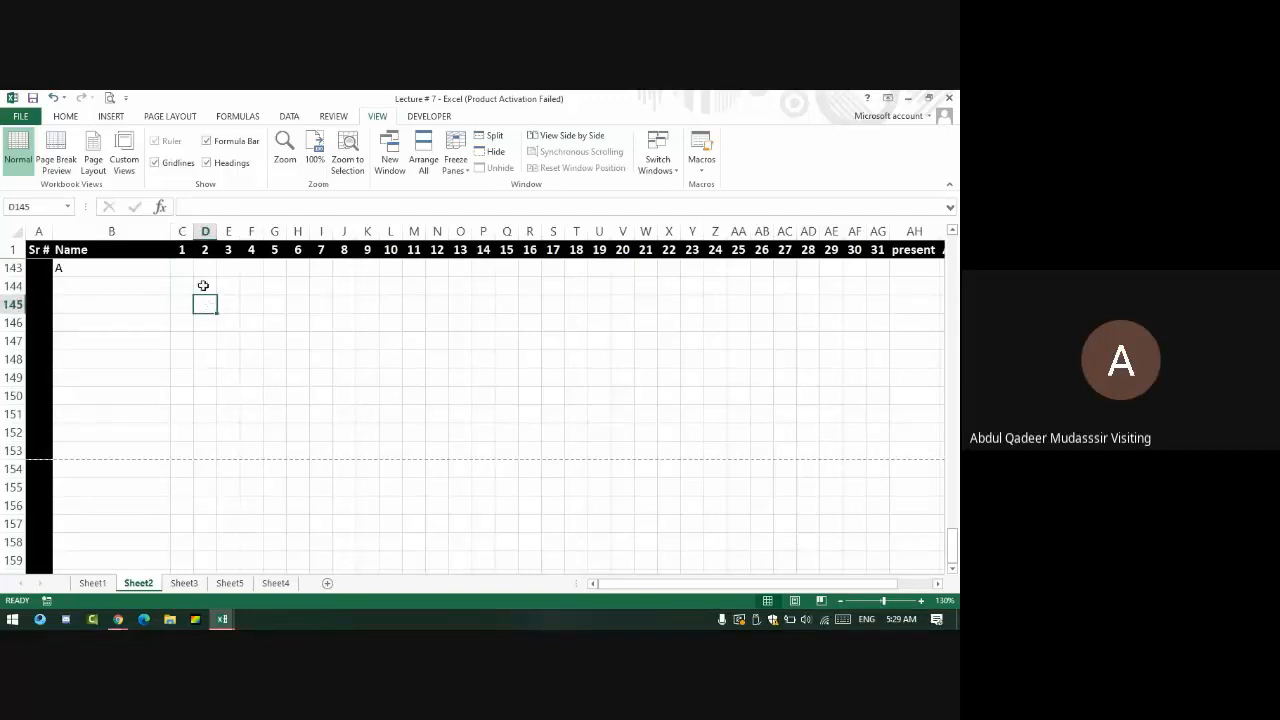
{"action": "left_click", "coordinate": [190, 288]}
{"action": "left_click_drag", "start_coordinate": [190, 288], "coordinate": [546, 286]}
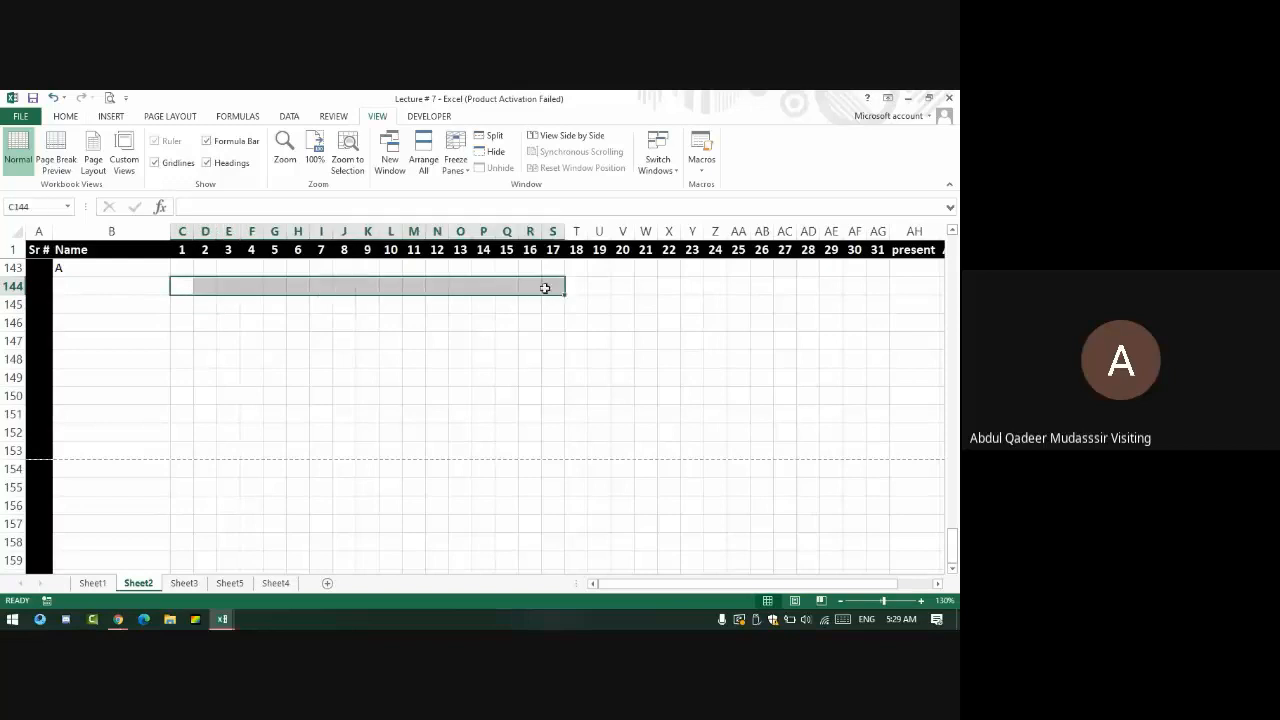
{"action": "left_click", "coordinate": [232, 309]}
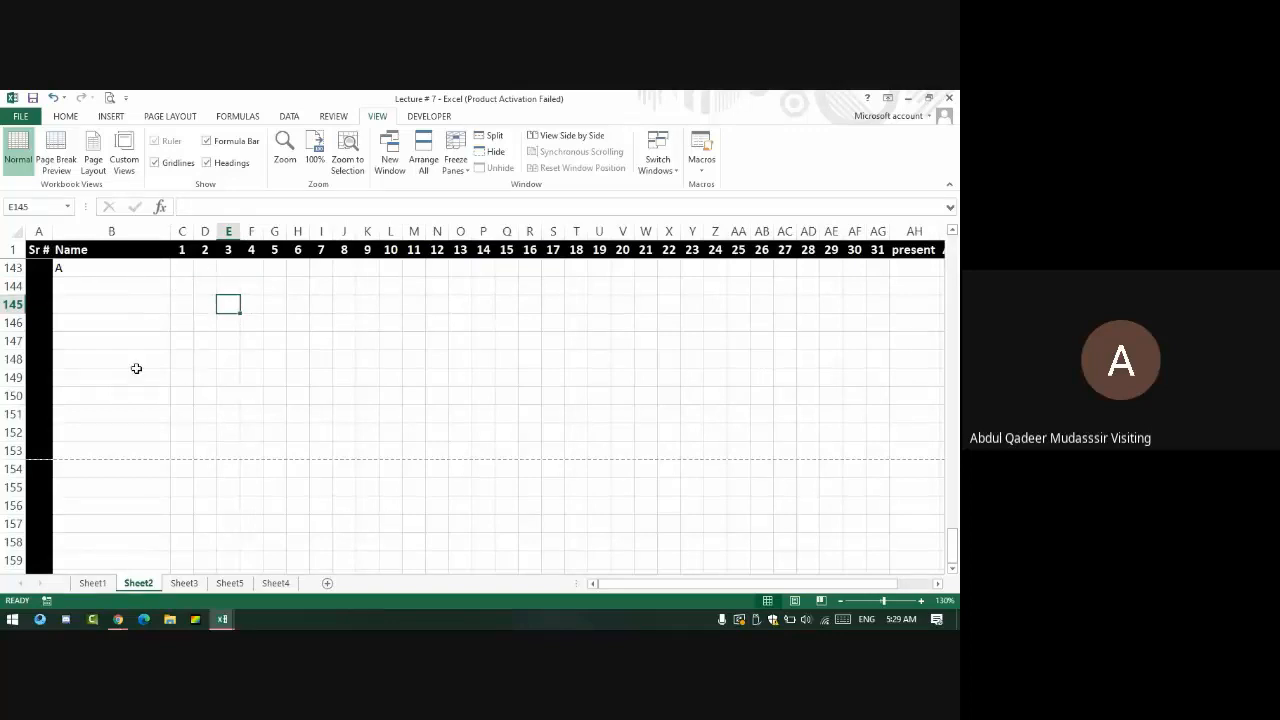
{"action": "scroll", "coordinate": [140, 364], "scroll_direction": "up", "scroll_amount": 7}
{"action": "scroll", "coordinate": [147, 362], "scroll_direction": "up", "scroll_amount": 20}
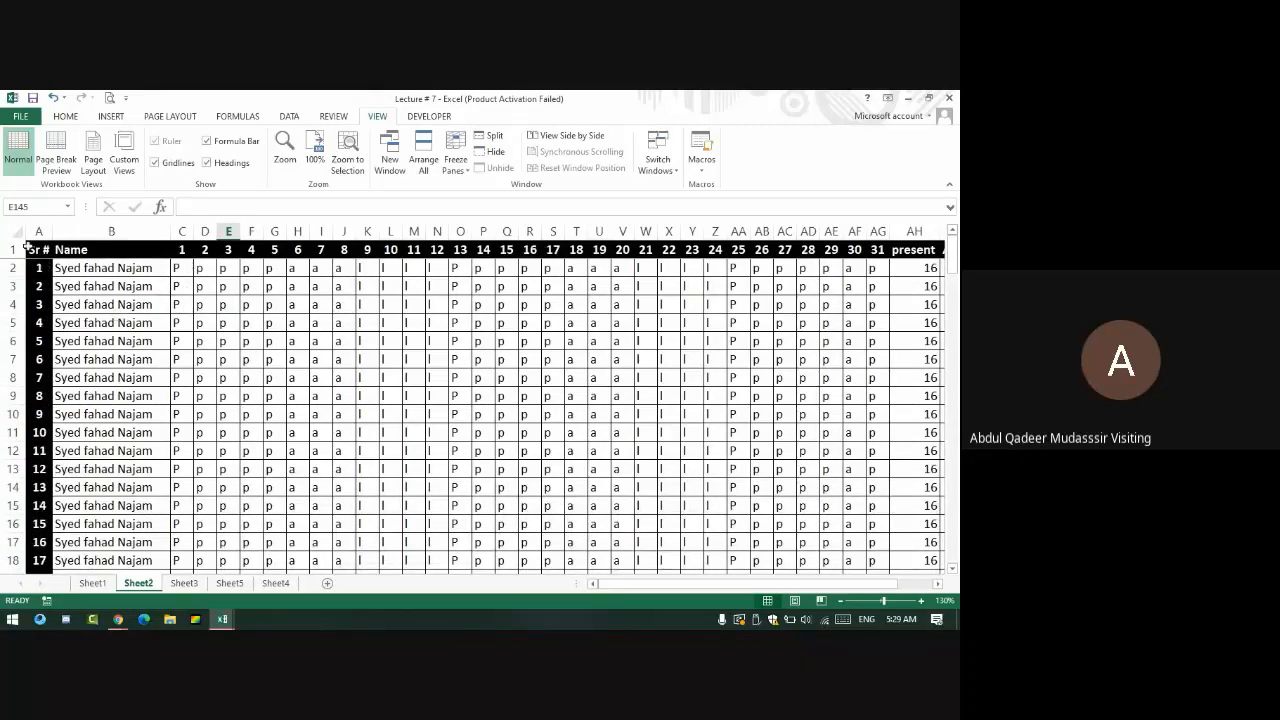
- Unfreeze the top row and freeze panes at C2, closing the stray Arrange Windows dialog
{"action": "left_click", "coordinate": [181, 264]}
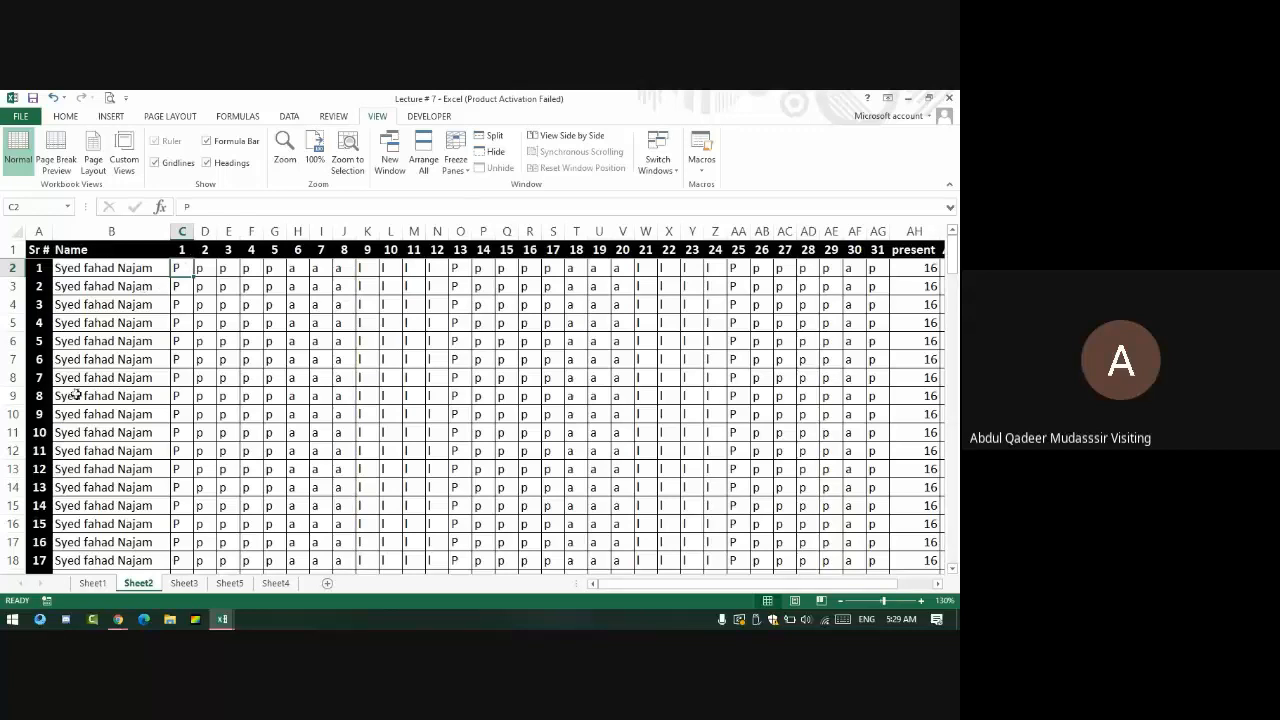
{"action": "left_click", "coordinate": [465, 163]}
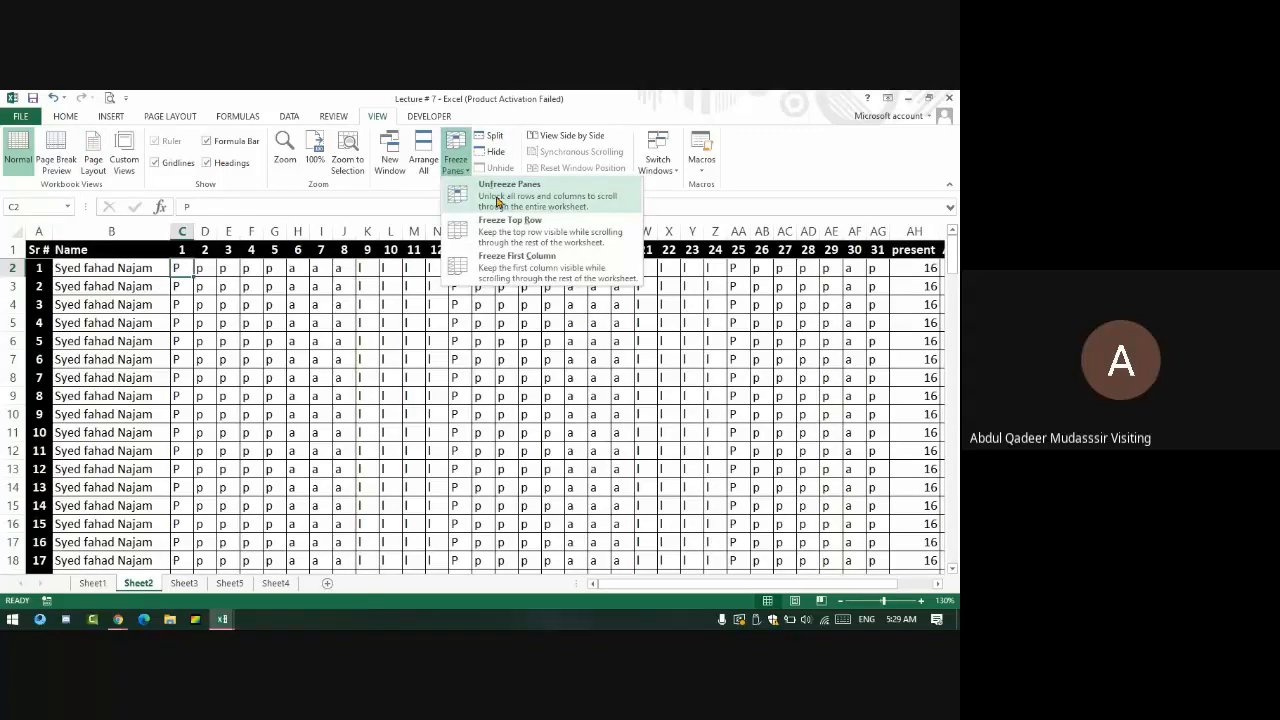
{"action": "left_click", "coordinate": [497, 190]}
{"action": "left_click", "coordinate": [423, 155]}
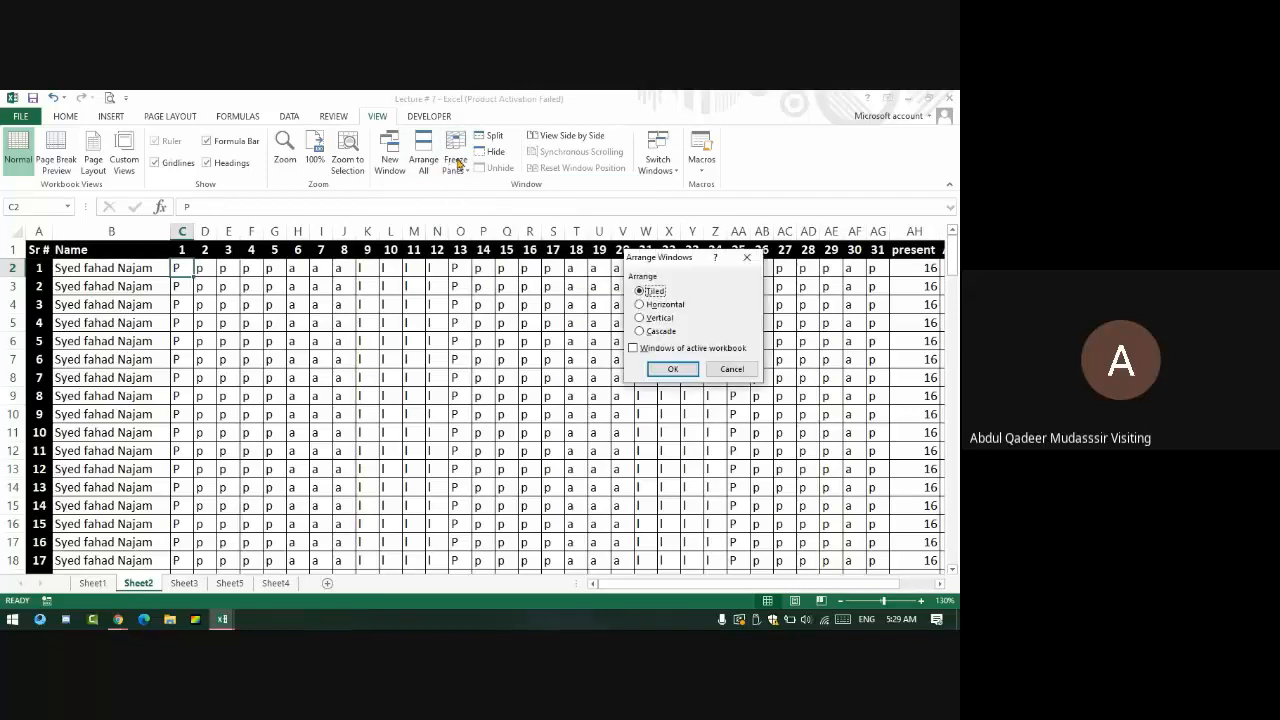
{"action": "left_click", "coordinate": [745, 257]}
{"action": "left_click", "coordinate": [455, 158]}
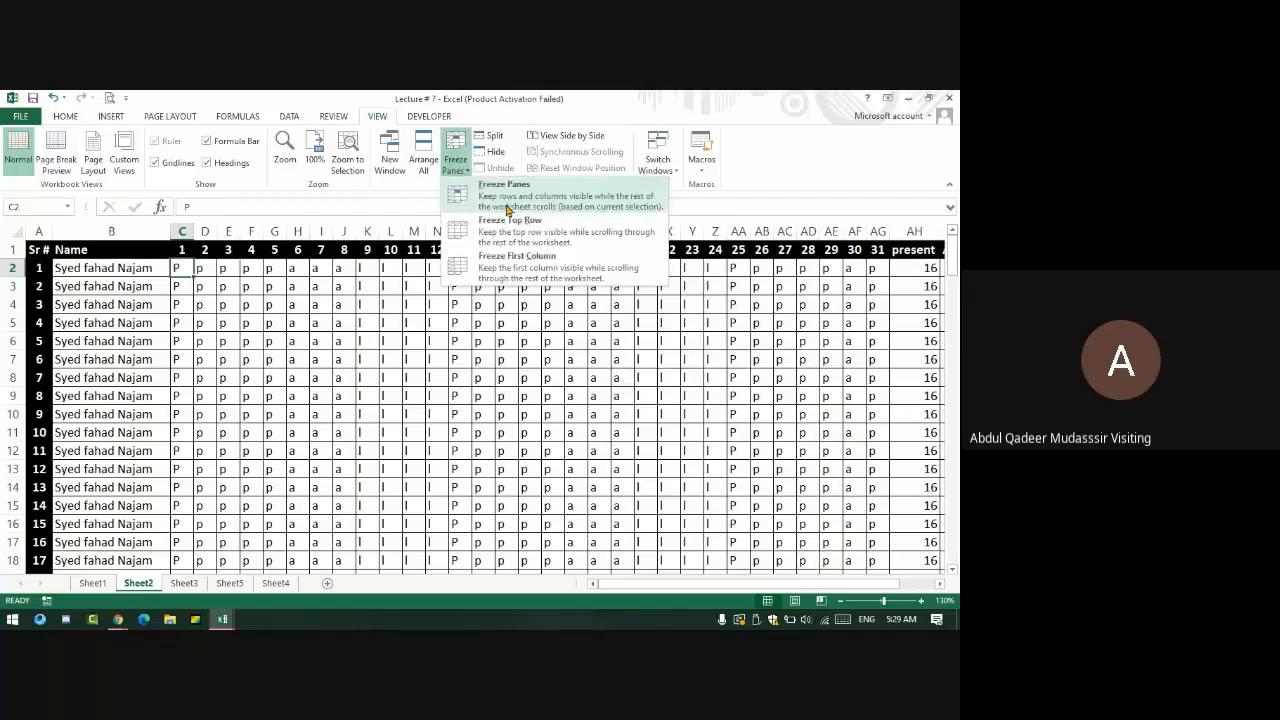
{"action": "left_click", "coordinate": [507, 205]}
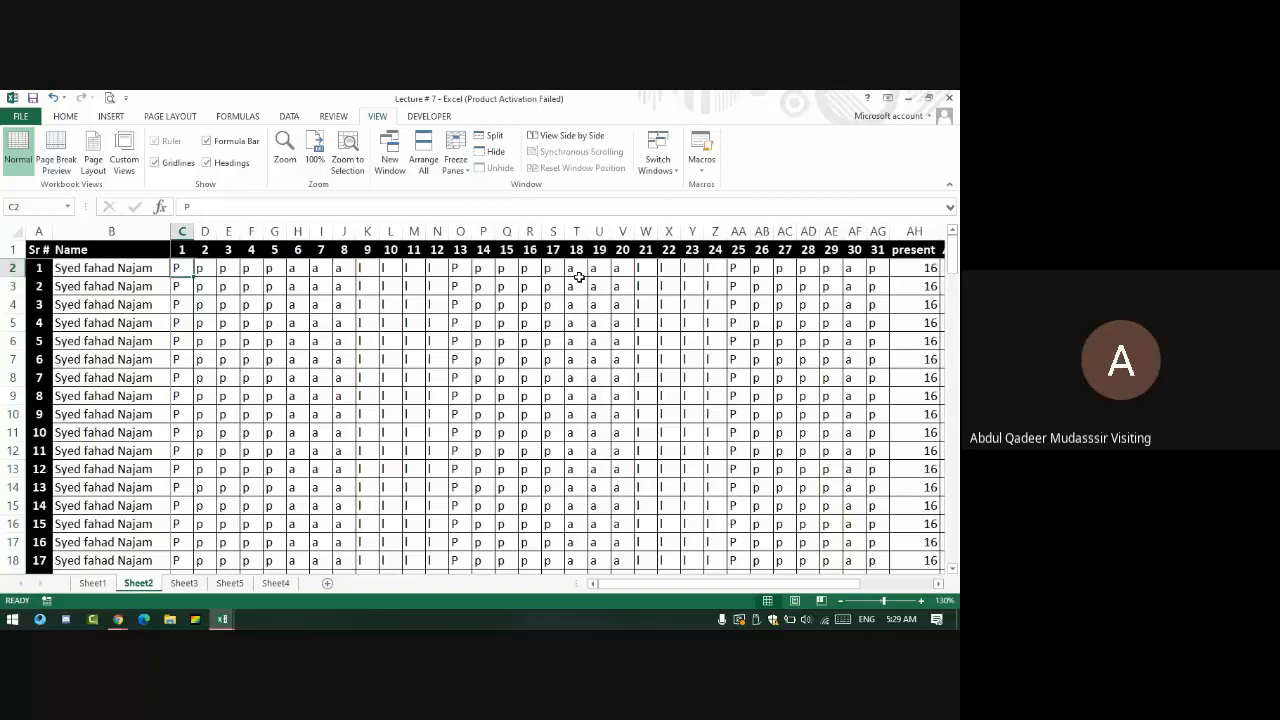
{"action": "key", "text": "Down"}
{"action": "key", "text": "Down"}
{"action": "key", "text": "Down"}
{"action": "key", "text": "Down"}
{"action": "key", "text": "Down"}
{"action": "key", "text": "Down"}
{"action": "key", "text": "Down"}
{"action": "key", "text": "Down"}
{"action": "key", "text": "Down"}
{"action": "key", "text": "Down"}
{"action": "key", "text": "Down"}
{"action": "key", "text": "Down"}
{"action": "key", "text": "Down"}
{"action": "key", "text": "Down"}
{"action": "key", "text": "Down"}
{"action": "key", "text": "Down"}
{"action": "key", "text": "Down"}
{"action": "key", "text": "Down"}
{"action": "key", "text": "Down"}
{"action": "key", "text": "Down"}
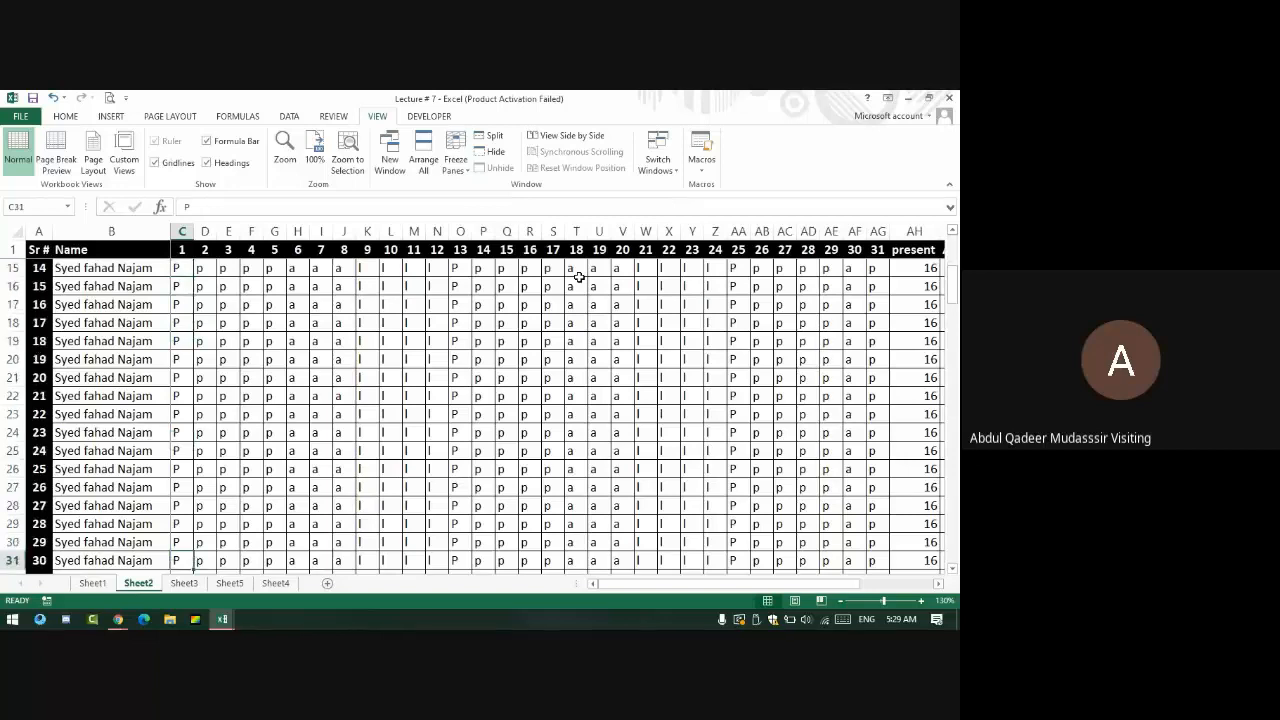
- Arrow along rows 31 and 15 out to column AQ and back to check the pinned columns
{"action": "key", "text": "Right"}
{"action": "key", "text": "Right"}
{"action": "key", "text": "Right"}
{"action": "key", "text": "Right"}
{"action": "key", "text": "Right"}
{"action": "key", "text": "Right"}
{"action": "key", "text": "Right"}
{"action": "key", "text": "Right"}
{"action": "key", "text": "Right"}
{"action": "key", "text": "Right"}
{"action": "key", "text": "Right"}
{"action": "key", "text": "Right"}
{"action": "key", "text": "Right"}
{"action": "key", "text": "Right"}
{"action": "key", "text": "Right"}
{"action": "key", "text": "Right"}
{"action": "key", "text": "Right"}
{"action": "key", "text": "Right"}
{"action": "key", "text": "Right"}
{"action": "key", "text": "Right"}
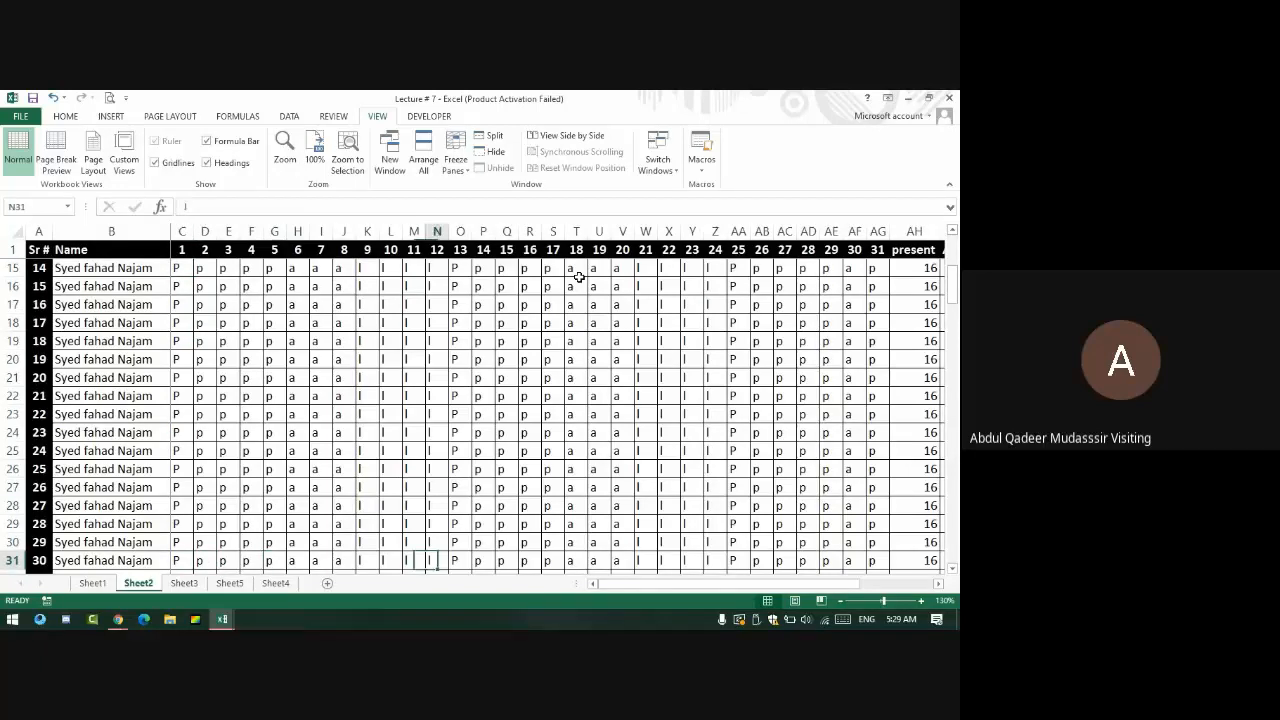
{"action": "key", "text": "Right"}
{"action": "key", "text": "Right"}
{"action": "key", "text": "Right"}
{"action": "key", "text": "Right"}
{"action": "key", "text": "Right"}
{"action": "key", "text": "Right"}
{"action": "key", "text": "Right"}
{"action": "key", "text": "Right"}
{"action": "key", "text": "Right"}
{"action": "key", "text": "Right"}
{"action": "key", "text": "Right"}
{"action": "key", "text": "Right"}
{"action": "key", "text": "Right"}
{"action": "key", "text": "Right"}
{"action": "key", "text": "Right"}
{"action": "key", "text": "Right"}
{"action": "key", "text": "Right"}
{"action": "key", "text": "Right"}
{"action": "key", "text": "Right"}
{"action": "key", "text": "Left"}
{"action": "key", "text": "Left"}
{"action": "key", "text": "Left"}
{"action": "key", "text": "Left"}
{"action": "key", "text": "Left"}
{"action": "key", "text": "Left"}
{"action": "key", "text": "Left"}
{"action": "key", "text": "Left"}
{"action": "key", "text": "Left"}
{"action": "key", "text": "Left"}
{"action": "key", "text": "Left"}
{"action": "key", "text": "Left"}
{"action": "key", "text": "Left"}
{"action": "key", "text": "Left"}
{"action": "key", "text": "Left"}
{"action": "key", "text": "Left"}
{"action": "key", "text": "Left"}
{"action": "key", "text": "Left"}
{"action": "key", "text": "Left"}
{"action": "key", "text": "Left"}
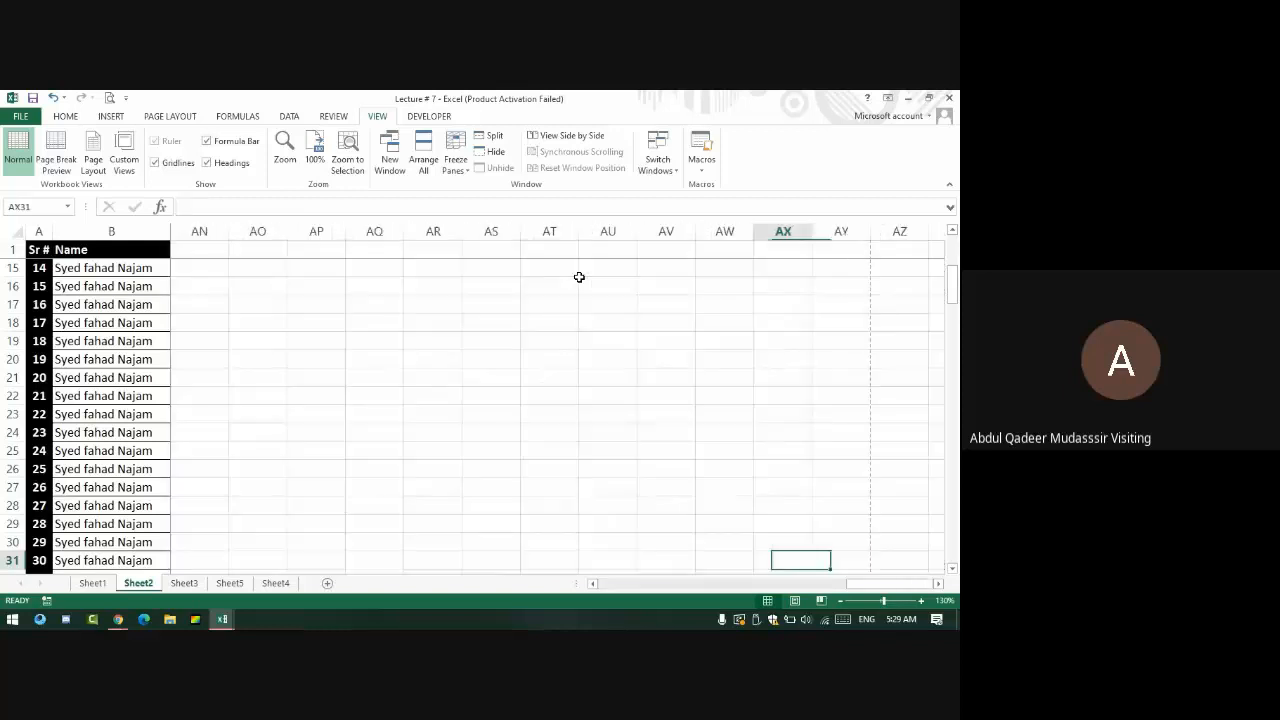
{"action": "key", "text": "Left"}
{"action": "key", "text": "Left"}
{"action": "key", "text": "Left"}
{"action": "key", "text": "Left"}
{"action": "key", "text": "Left"}
{"action": "key", "text": "Left"}
{"action": "key", "text": "Left"}
{"action": "key", "text": "Left"}
{"action": "key", "text": "Left"}
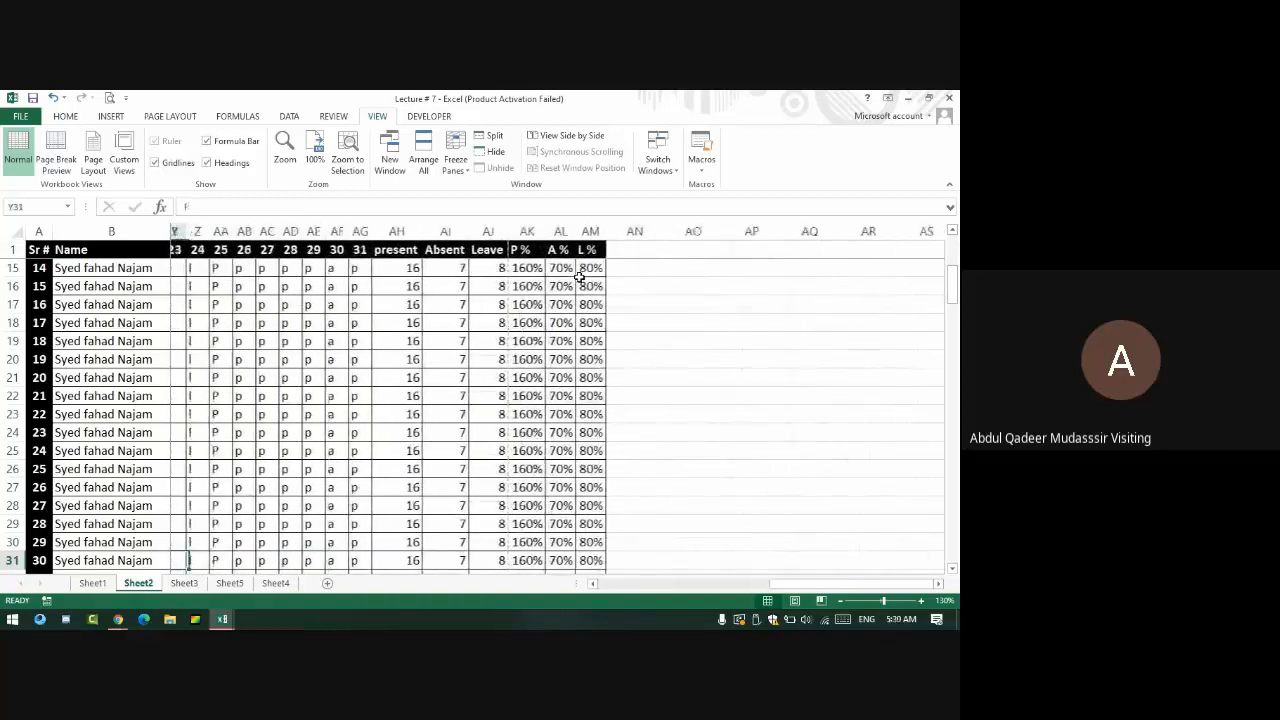
{"action": "key", "text": "Left"}
{"action": "key", "text": "Left"}
{"action": "key", "text": "Left"}
{"action": "key", "text": "Left"}
{"action": "key", "text": "Left"}
{"action": "key", "text": "Left"}
{"action": "key", "text": "Left"}
{"action": "key", "text": "Left"}
{"action": "key", "text": "Left"}
{"action": "key", "text": "Left"}
{"action": "key", "text": "Left"}
{"action": "key", "text": "Left"}
{"action": "key", "text": "Left"}
{"action": "key", "text": "Left"}
{"action": "key", "text": "Left"}
{"action": "key", "text": "Left"}
{"action": "key", "text": "Left"}
{"action": "key", "text": "Left"}
{"action": "key", "text": "Left"}
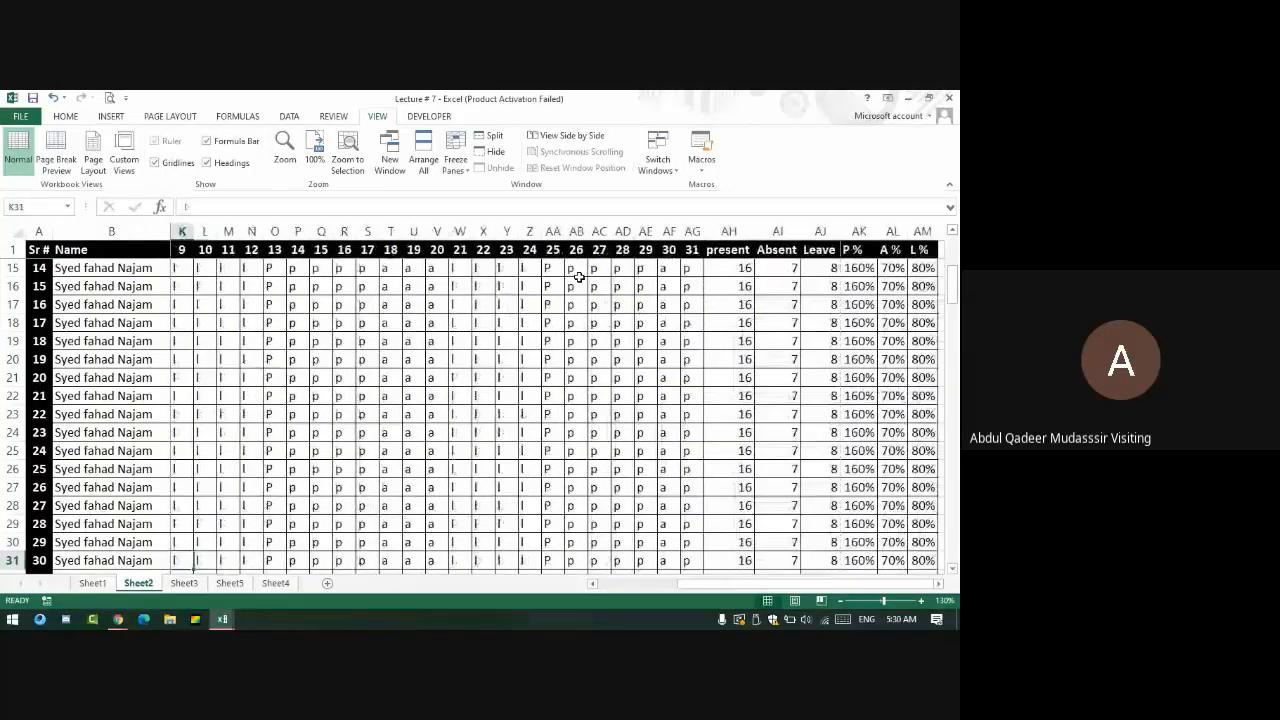
{"action": "key", "text": "Up"}
{"action": "key", "text": "Up"}
{"action": "key", "text": "Up"}
{"action": "key", "text": "Up"}
{"action": "key", "text": "Up"}
{"action": "key", "text": "Up"}
{"action": "key", "text": "Up"}
{"action": "key", "text": "Up"}
{"action": "key", "text": "Up"}
{"action": "key", "text": "Up"}
{"action": "key", "text": "Up"}
{"action": "key", "text": "Up"}
{"action": "key", "text": "Up"}
{"action": "key", "text": "Up"}
{"action": "key", "text": "Up"}
{"action": "key", "text": "Up"}
{"action": "key", "text": "Right"}
{"action": "key", "text": "Right"}
{"action": "key", "text": "Right"}
{"action": "key", "text": "Right"}
{"action": "key", "text": "Right"}
{"action": "key", "text": "Right"}
{"action": "key", "text": "Right"}
{"action": "key", "text": "Right"}
{"action": "key", "text": "Right"}
{"action": "key", "text": "Right"}
{"action": "key", "text": "Right"}
{"action": "key", "text": "Right"}
{"action": "key", "text": "Right"}
{"action": "key", "text": "Right"}
{"action": "key", "text": "Right"}
{"action": "key", "text": "Right"}
{"action": "key", "text": "Right"}
{"action": "key", "text": "Right"}
{"action": "key", "text": "Right"}
{"action": "key", "text": "Right"}
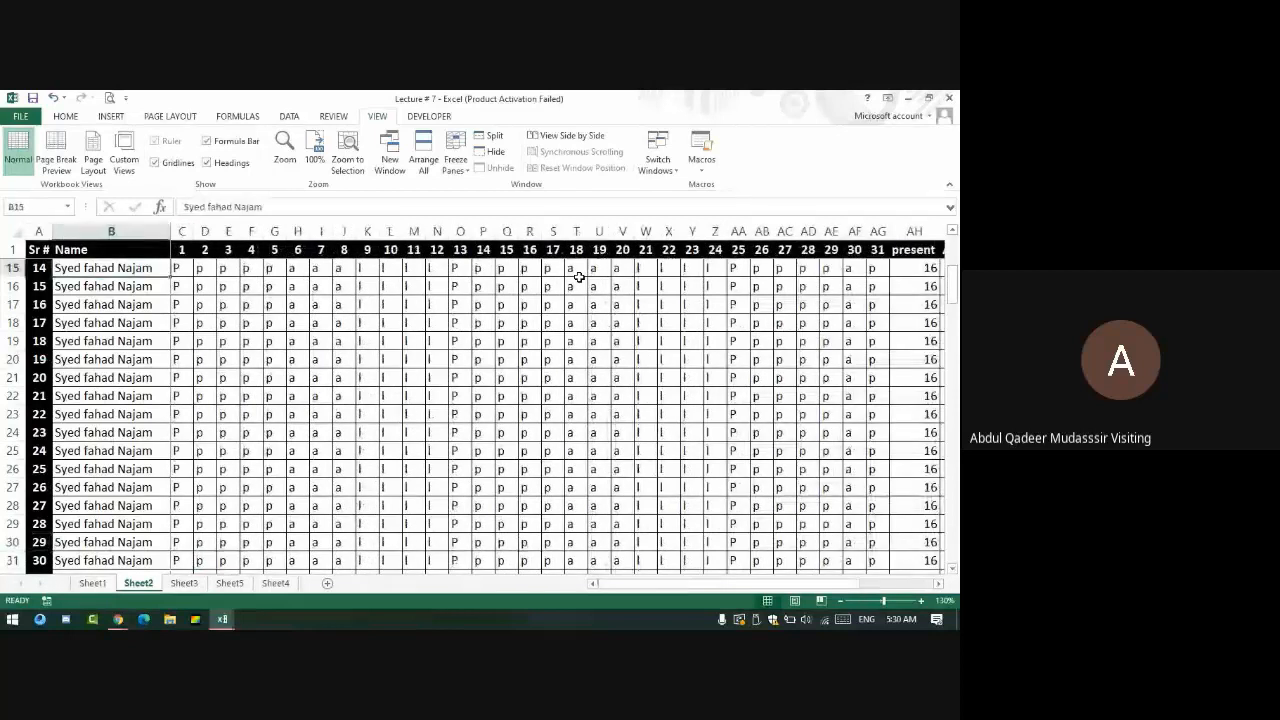
{"action": "key", "text": "Right"}
{"action": "key", "text": "Right"}
{"action": "key", "text": "Right"}
{"action": "key", "text": "Right"}
{"action": "key", "text": "Right"}
{"action": "key", "text": "Right"}
{"action": "key", "text": "Right"}
{"action": "key", "text": "Right"}
{"action": "key", "text": "Right"}
{"action": "key", "text": "Right"}
{"action": "key", "text": "Right"}
{"action": "key", "text": "Right"}
{"action": "key", "text": "Right"}
{"action": "key", "text": "Right"}
{"action": "key", "text": "Right"}
{"action": "key", "text": "Right"}
{"action": "key", "text": "Right"}
{"action": "key", "text": "Right"}
{"action": "key", "text": "Right"}
{"action": "key", "text": "Right"}
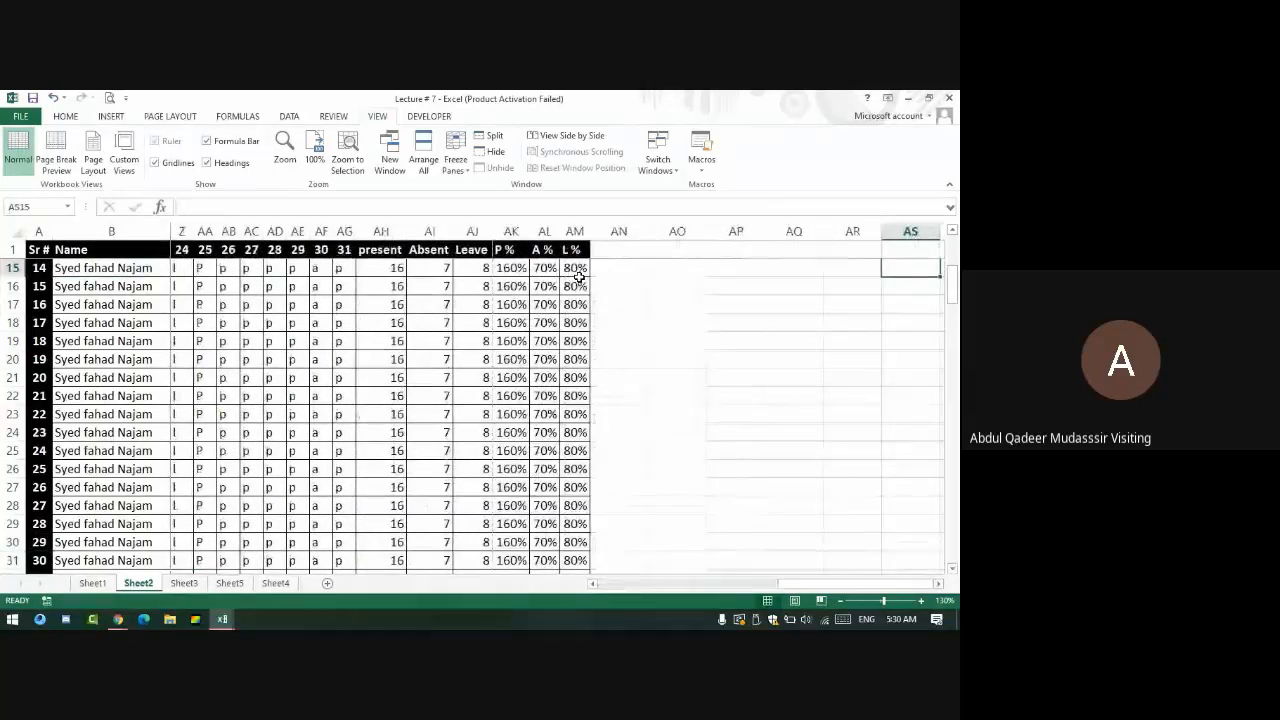
{"action": "key", "text": "Left"}
{"action": "key", "text": "Left"}
{"action": "key", "text": "Left"}
{"action": "key", "text": "Left"}
{"action": "key", "text": "Left"}
{"action": "key", "text": "Left"}
{"action": "key", "text": "Left"}
{"action": "key", "text": "Left"}
{"action": "key", "text": "Left"}
{"action": "key", "text": "Left"}
{"action": "key", "text": "Left"}
{"action": "key", "text": "Left"}
{"action": "key", "text": "Left"}
{"action": "key", "text": "Left"}
{"action": "key", "text": "Left"}
{"action": "key", "text": "Left"}
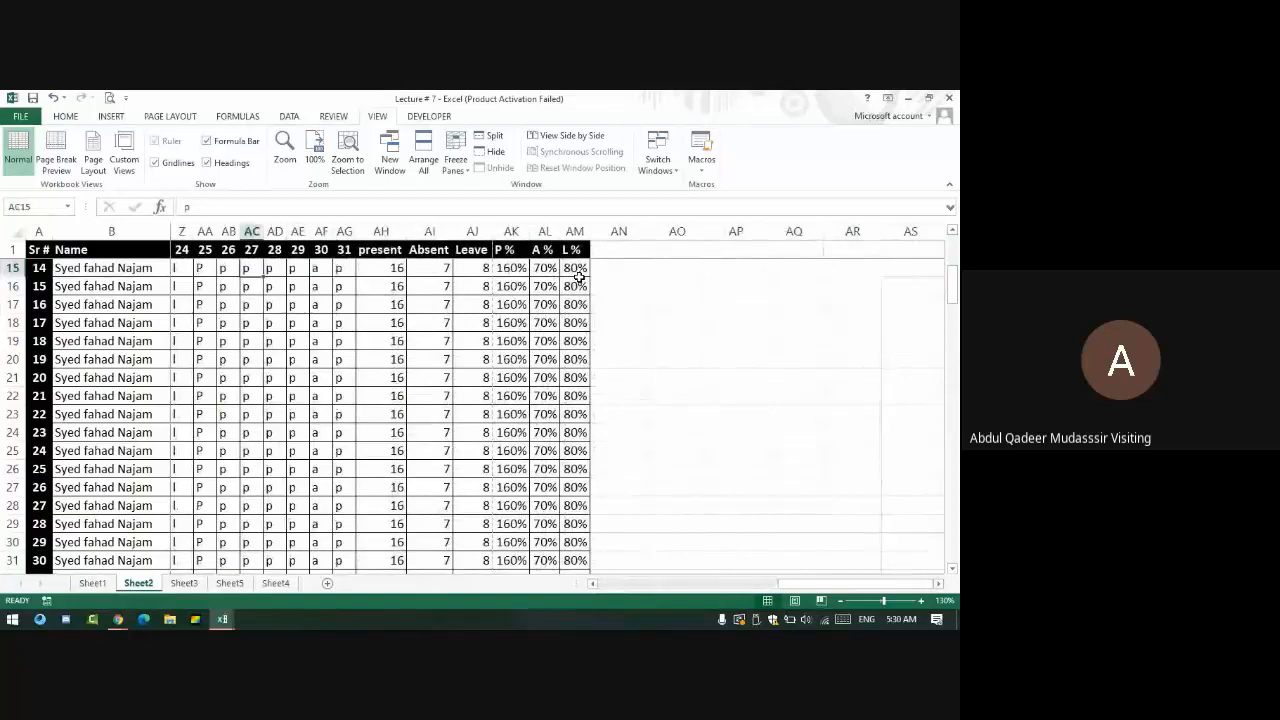
{"action": "scroll", "coordinate": [240, 175], "scroll_direction": "up", "scroll_amount": 6}
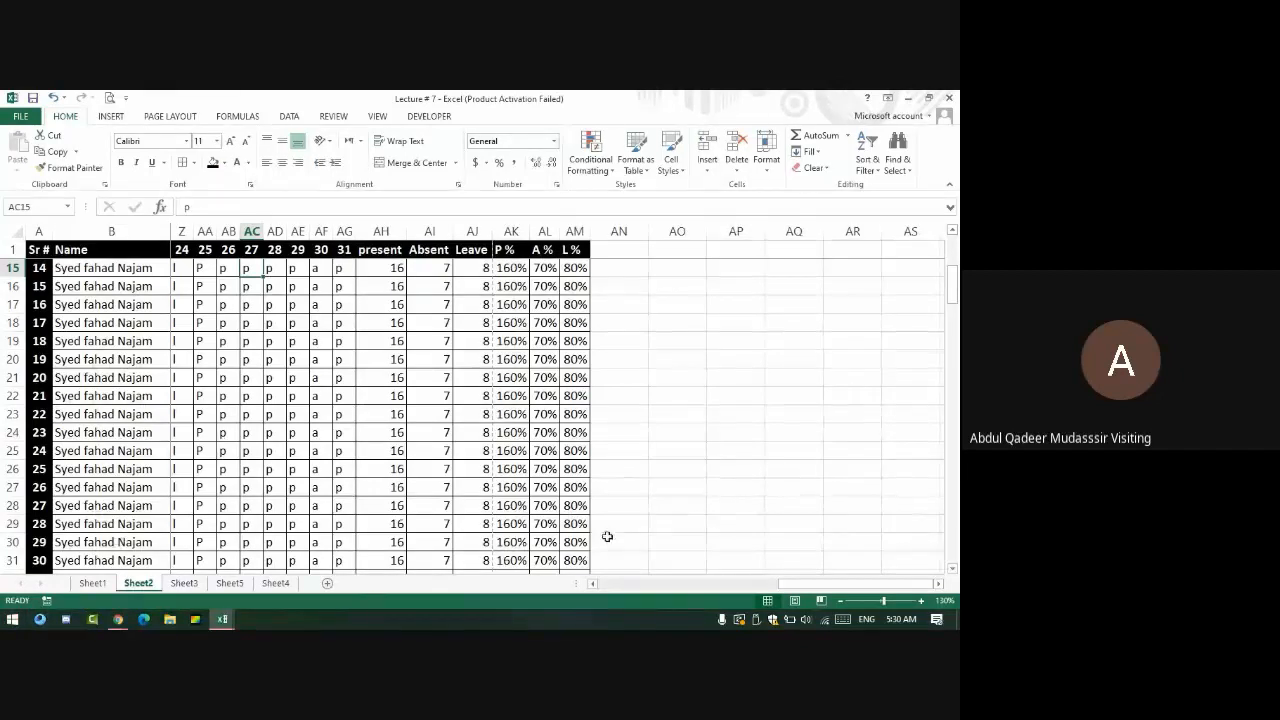
- Select row 15, then the range A2:H5
{"action": "left_click_drag", "start_coordinate": [580, 562], "coordinate": [12, 268]}
{"action": "left_click", "coordinate": [12, 268]}
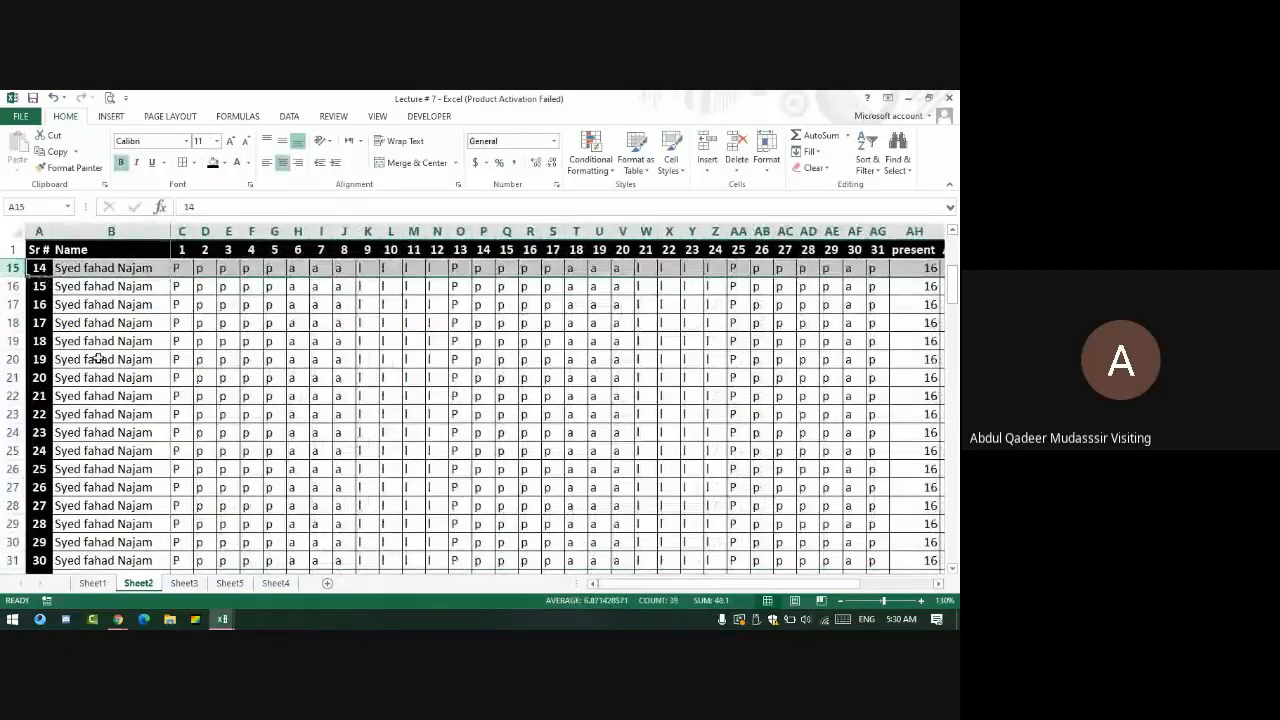
{"action": "scroll", "coordinate": [257, 490], "scroll_direction": "up", "scroll_amount": 4}
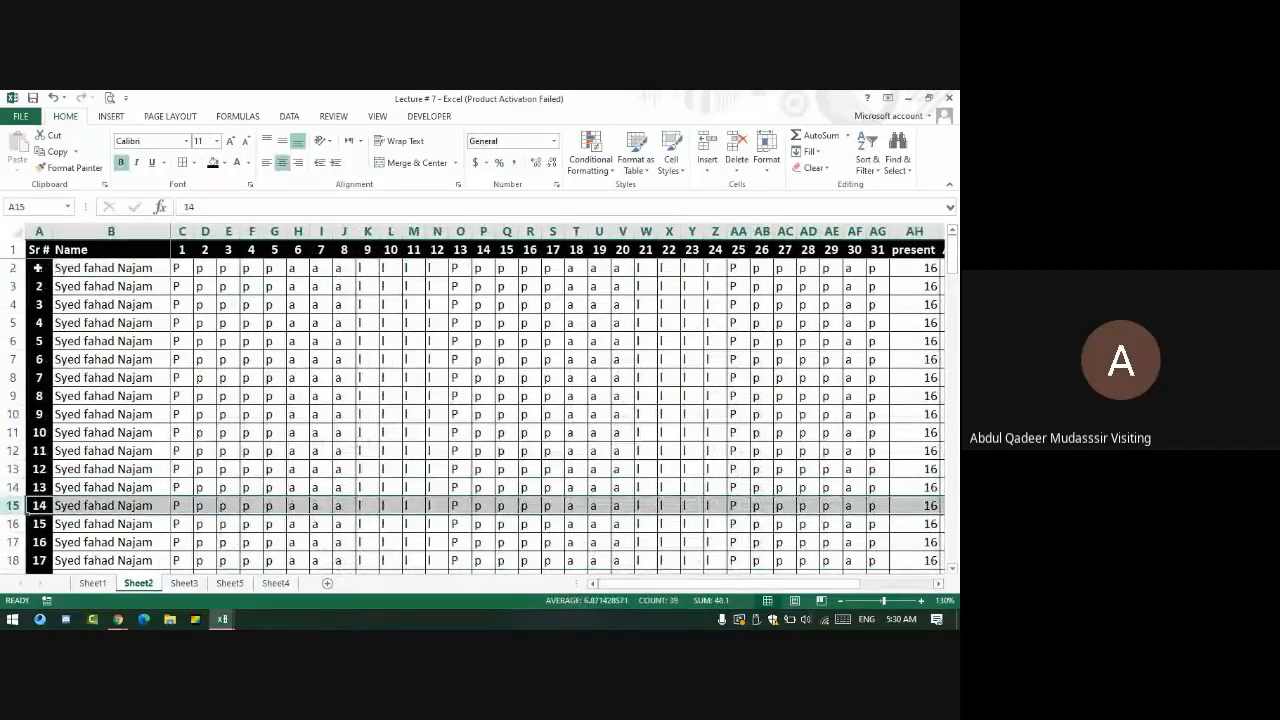
{"action": "left_click_drag", "start_coordinate": [40, 267], "coordinate": [852, 462]}
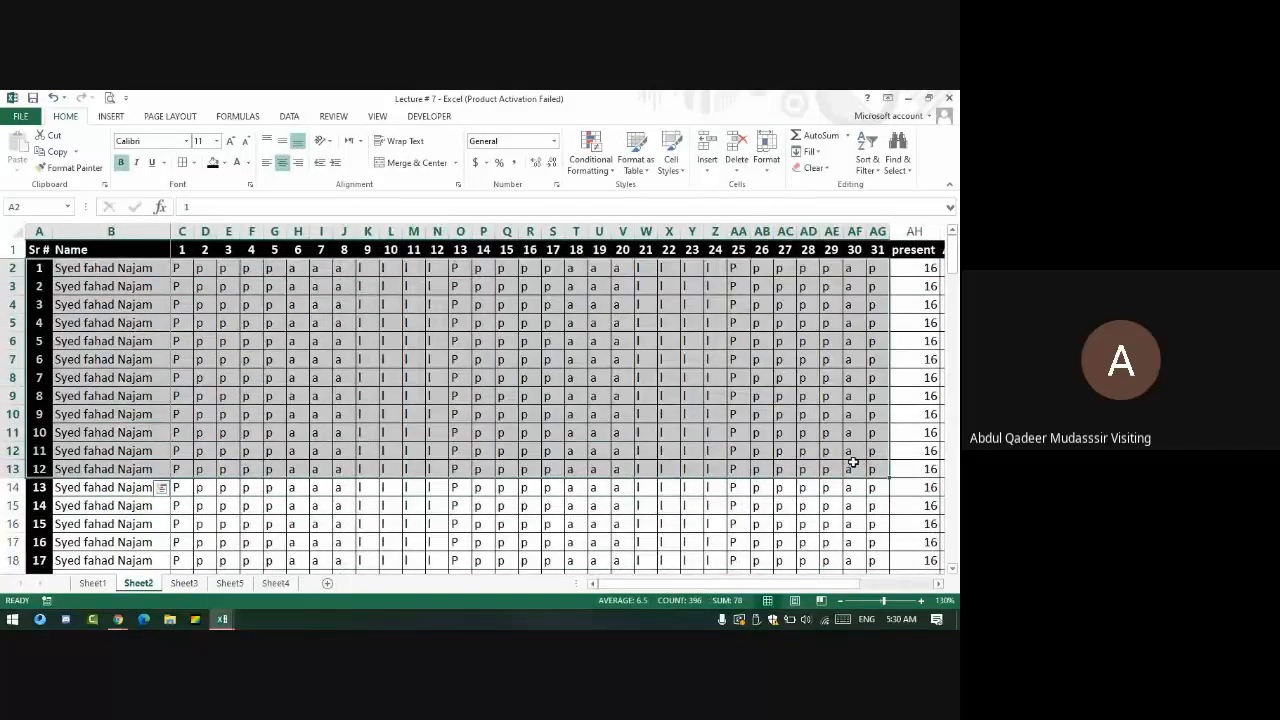
- Visit the Meet window, then bring Lecture # 7 back from the taskbar Excel icon
{"action": "key", "text": "alt+Tab"}
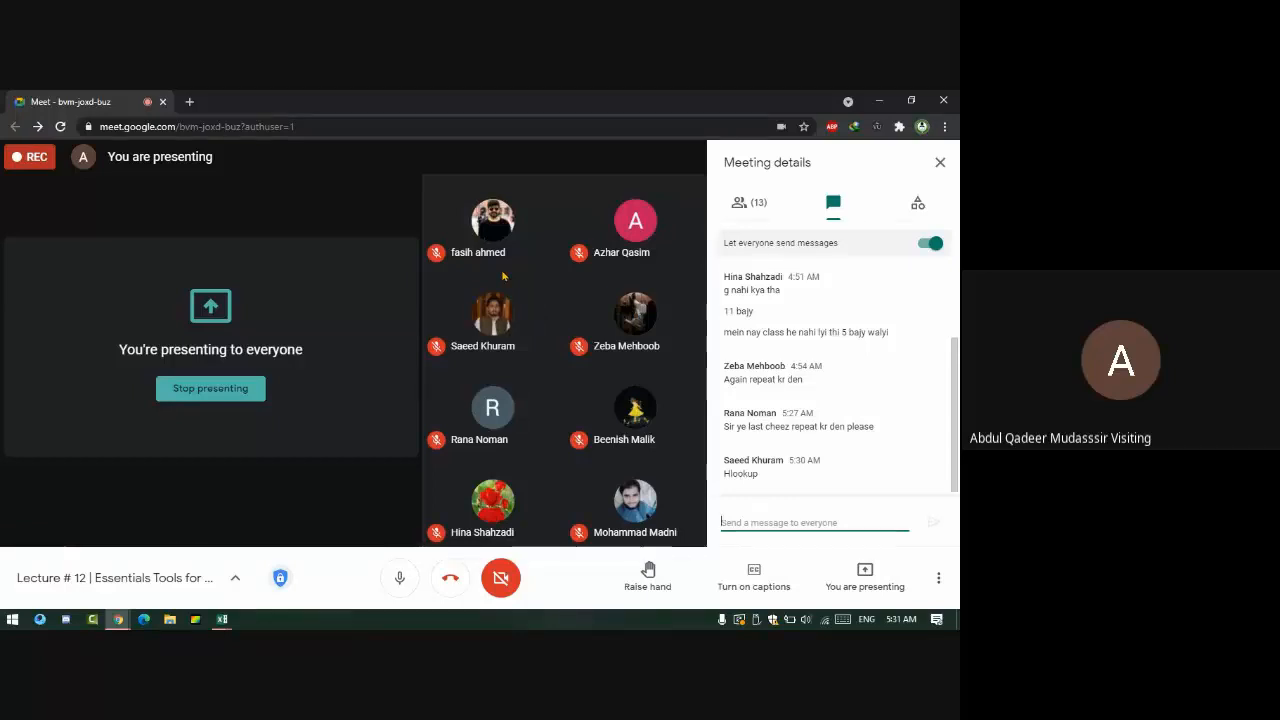
{"action": "left_click", "coordinate": [222, 620]}
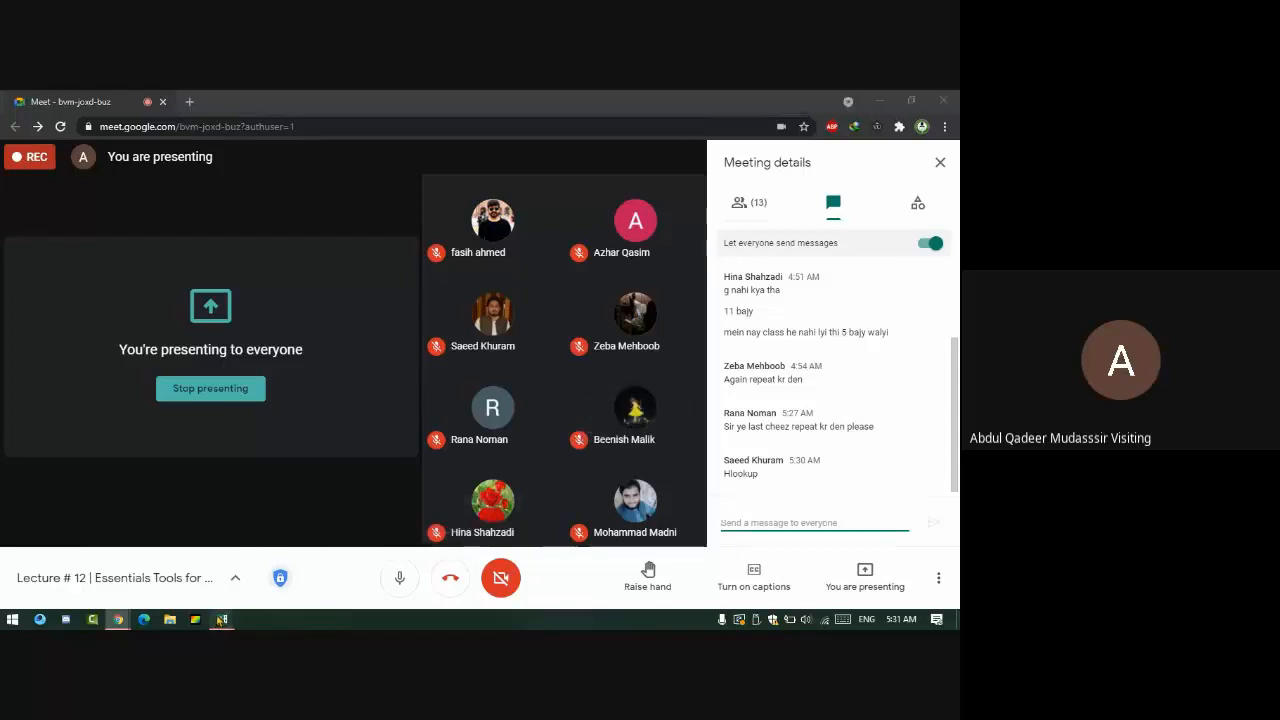
{"action": "left_click", "coordinate": [107, 548]}
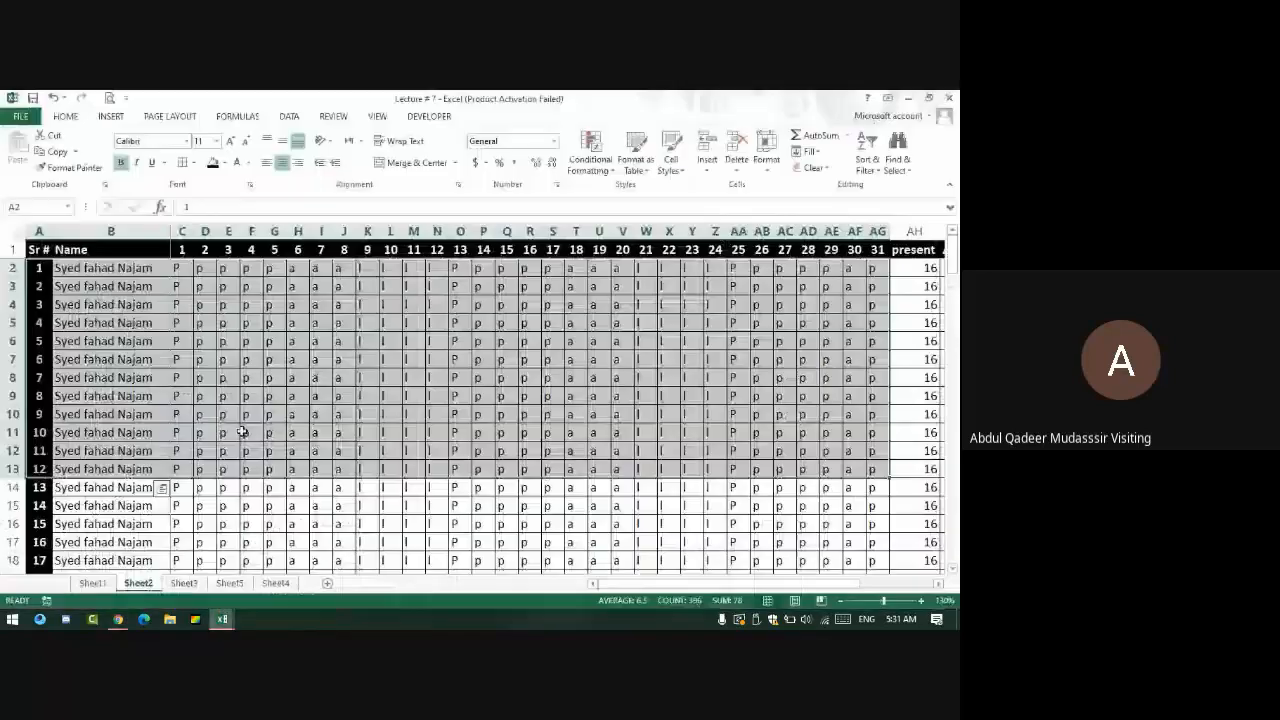
{"action": "left_click", "coordinate": [300, 268]}
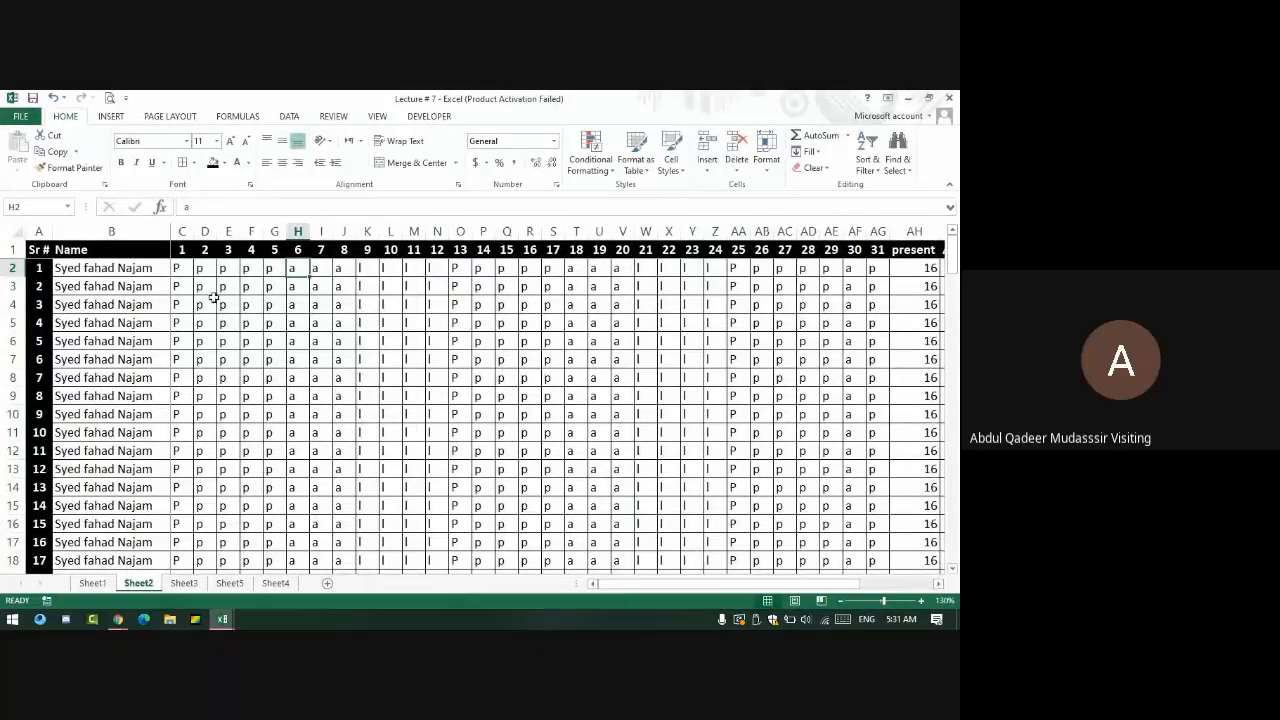
{"action": "left_click", "coordinate": [175, 249]}
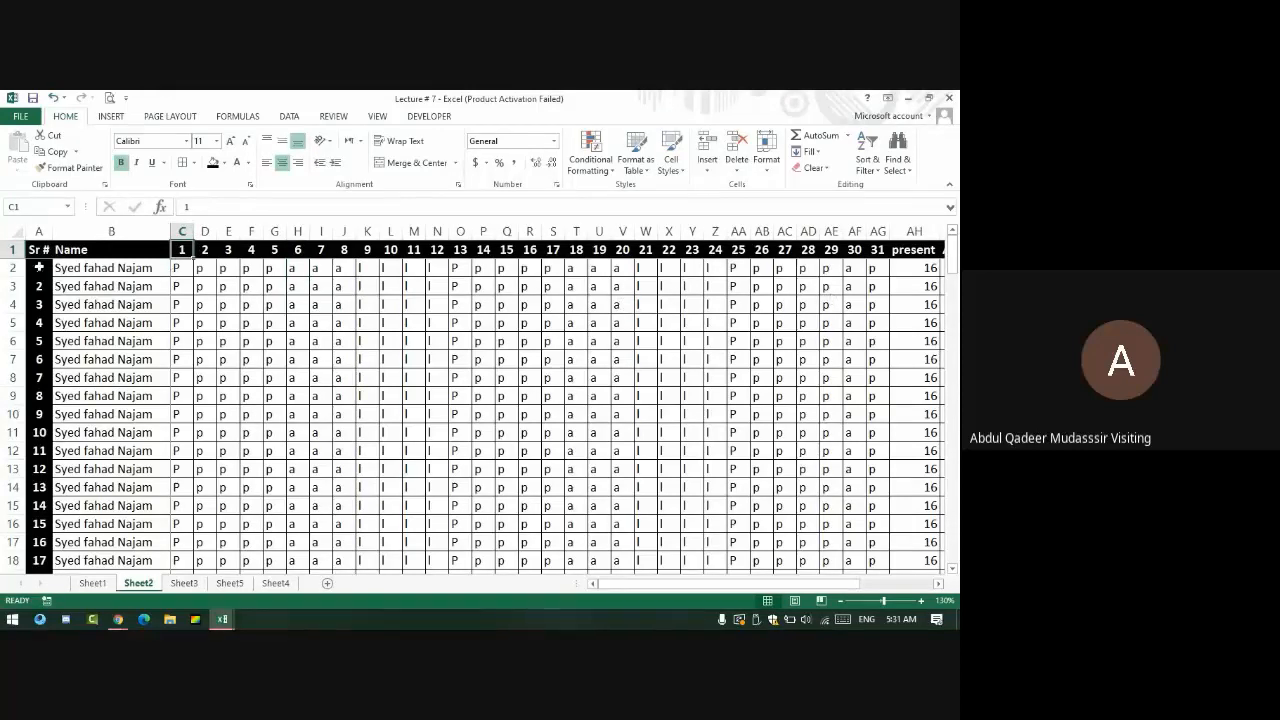
{"action": "left_click_drag", "start_coordinate": [38, 249], "coordinate": [838, 368]}
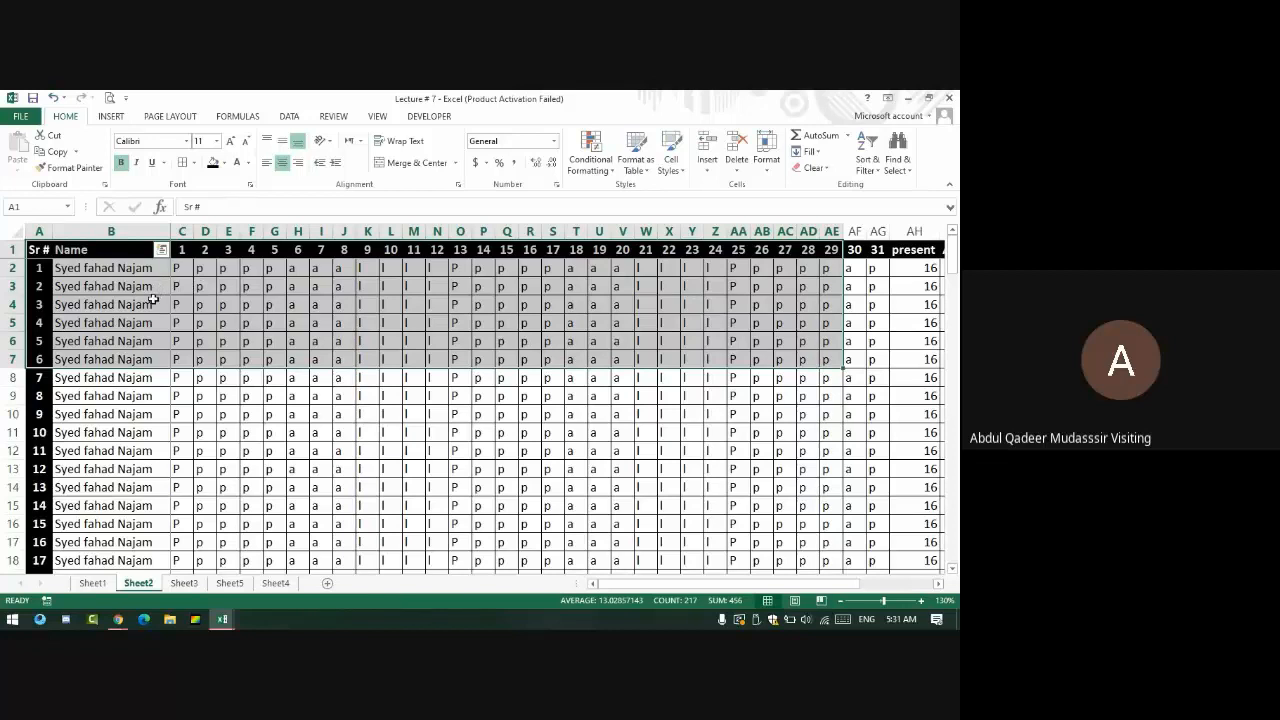
{"action": "left_click", "coordinate": [43, 268]}
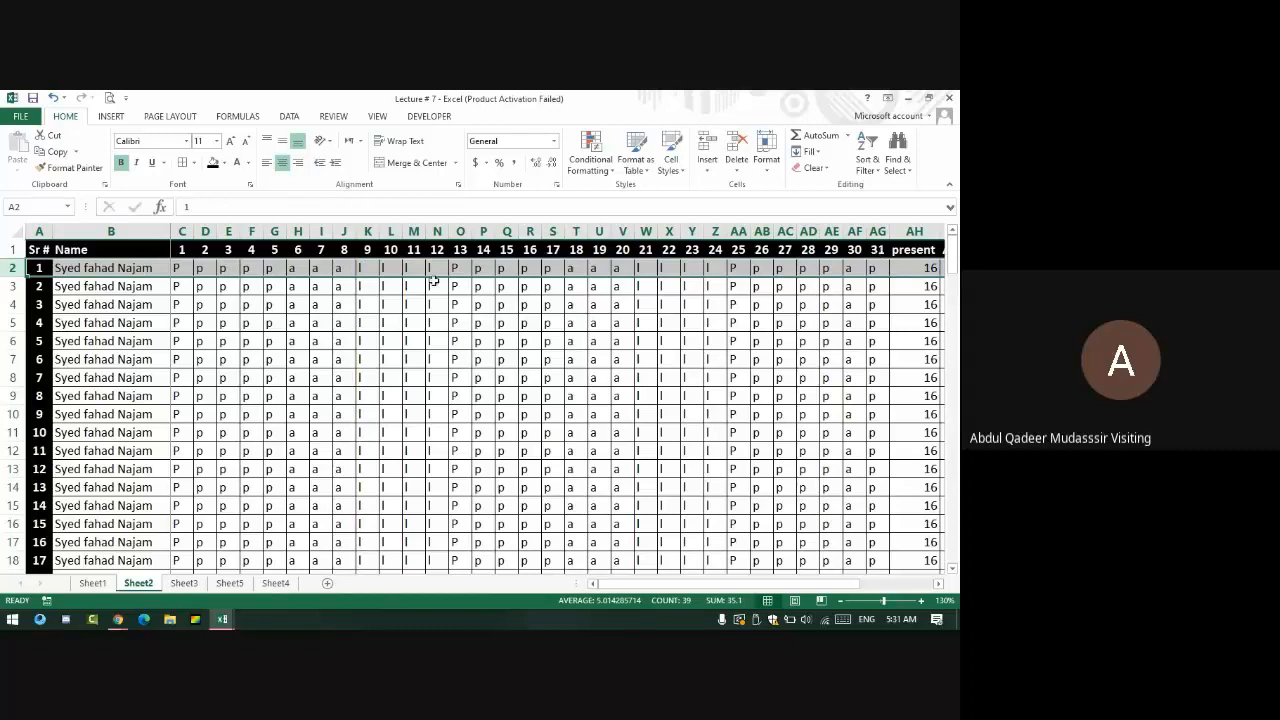
{"action": "left_click", "coordinate": [16, 286]}
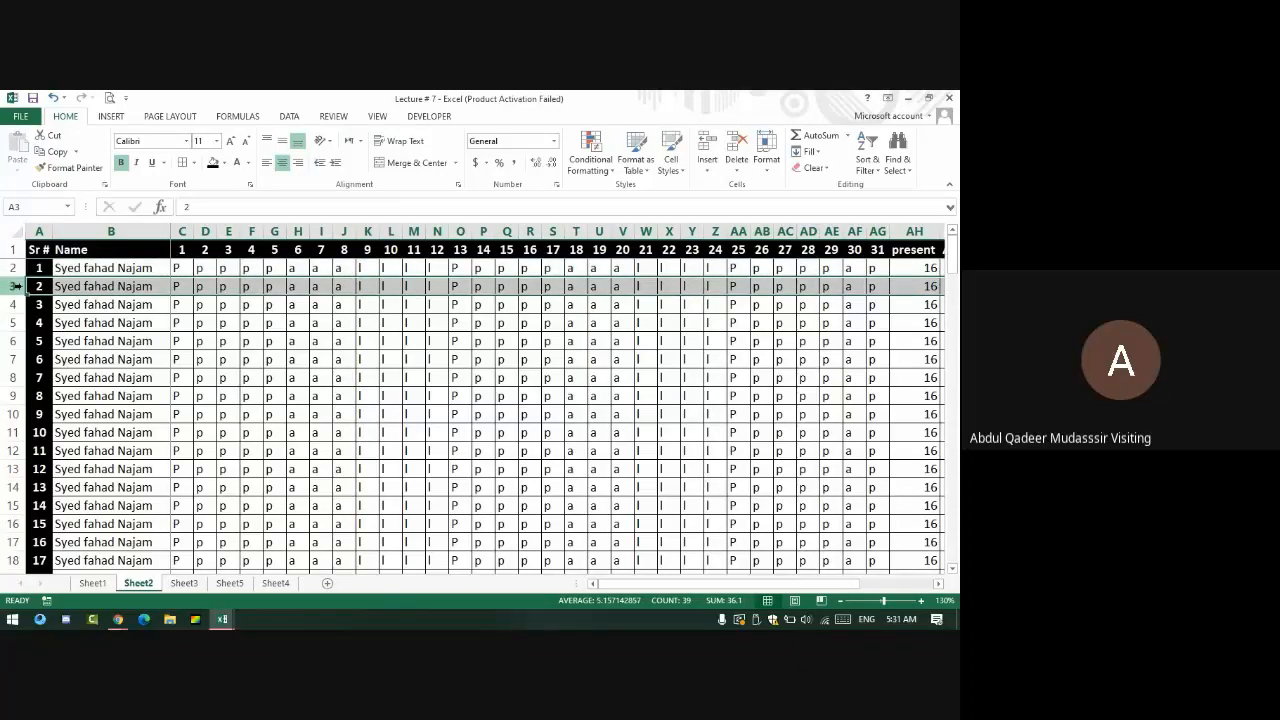
{"action": "left_click", "coordinate": [14, 304]}
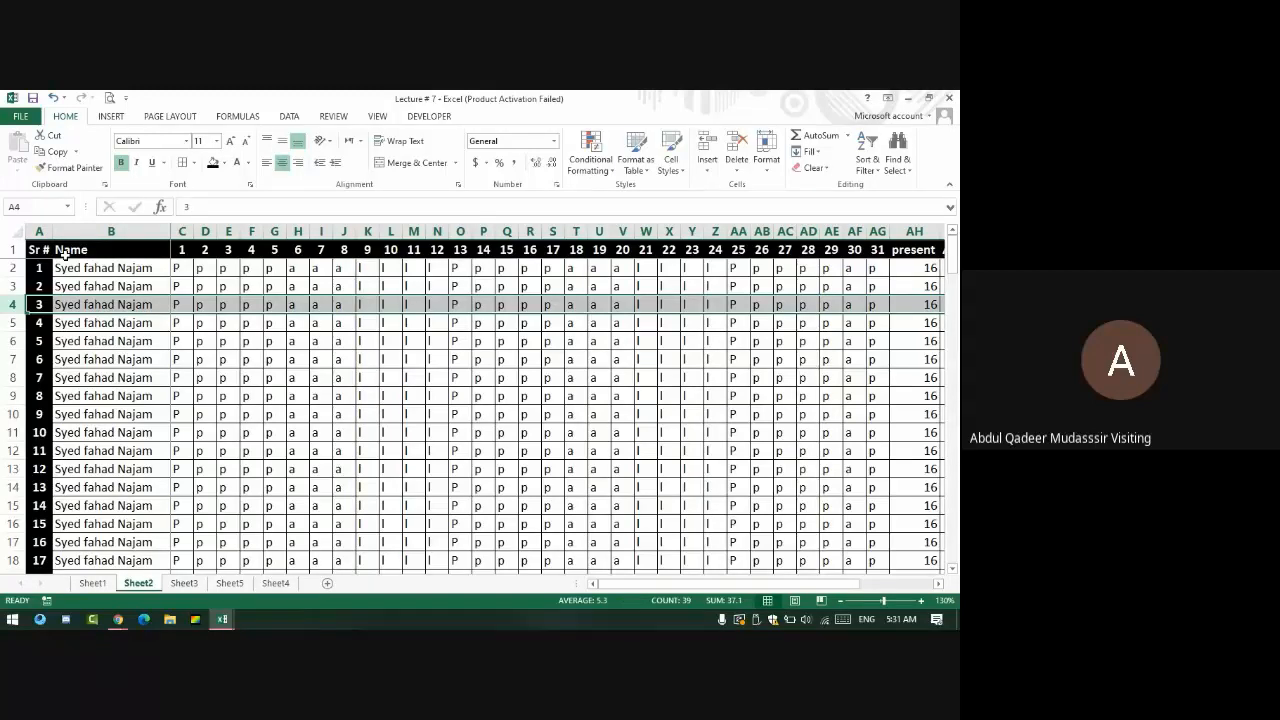
{"action": "left_click_drag", "start_coordinate": [66, 268], "coordinate": [85, 486]}
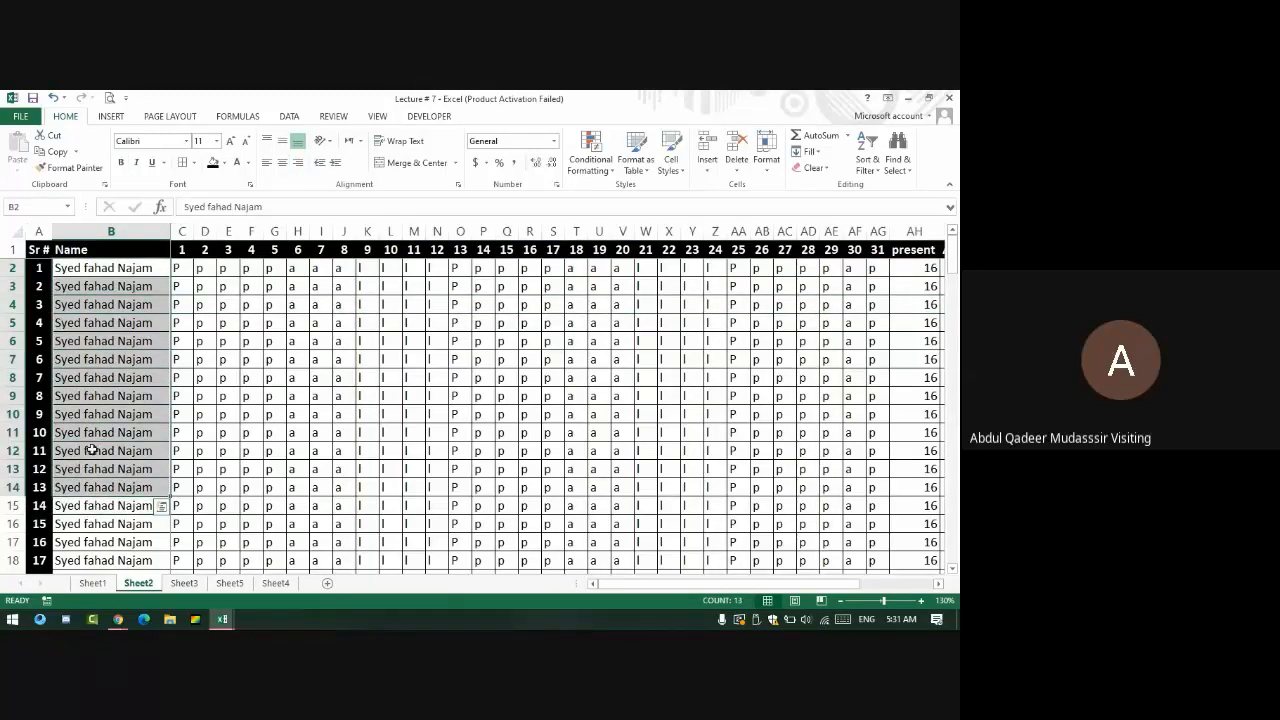
{"action": "key", "text": "alt+Tab"}
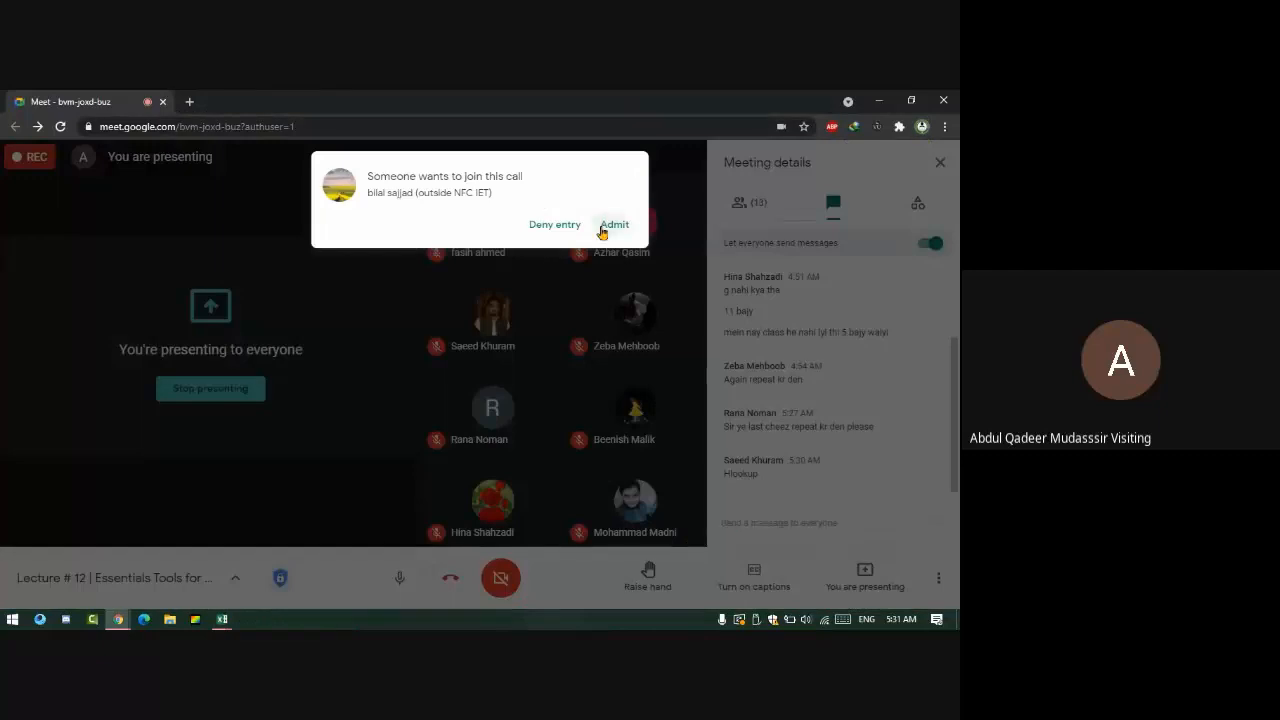
{"action": "left_click", "coordinate": [608, 223]}
{"action": "key", "text": "alt+Tab"}
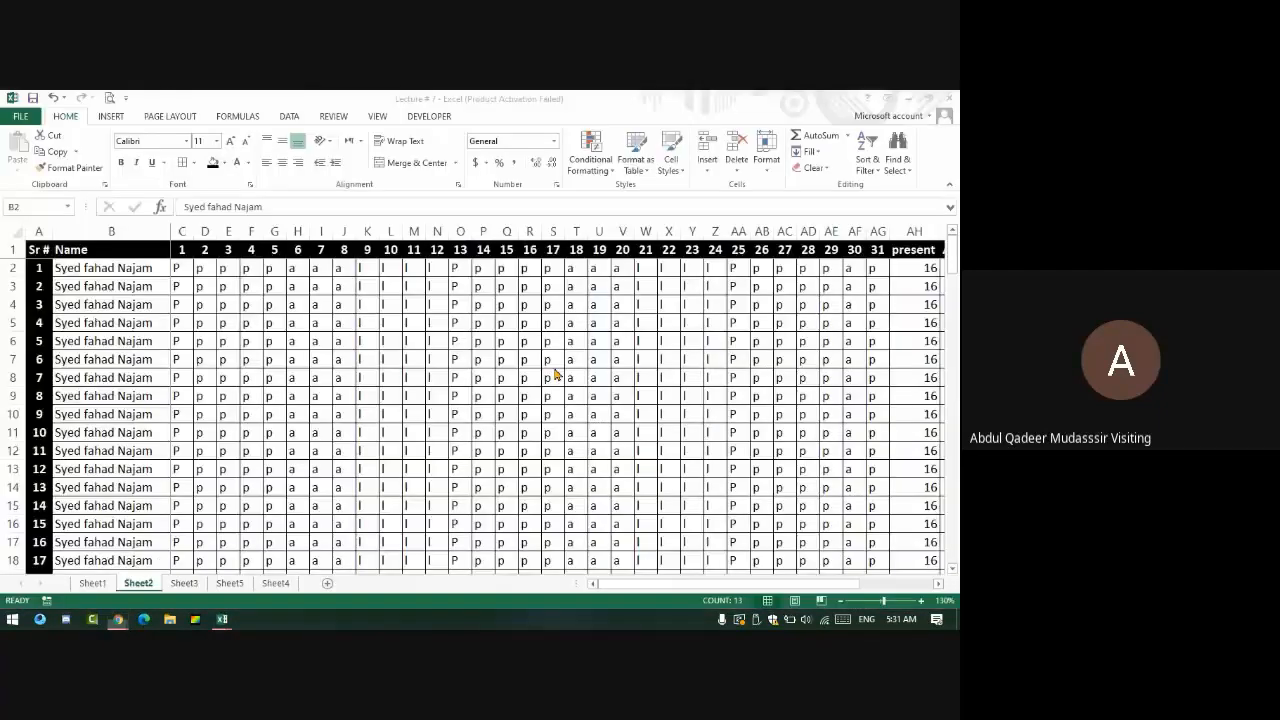
{"action": "scroll", "coordinate": [396, 508], "scroll_direction": "down", "scroll_amount": 20}
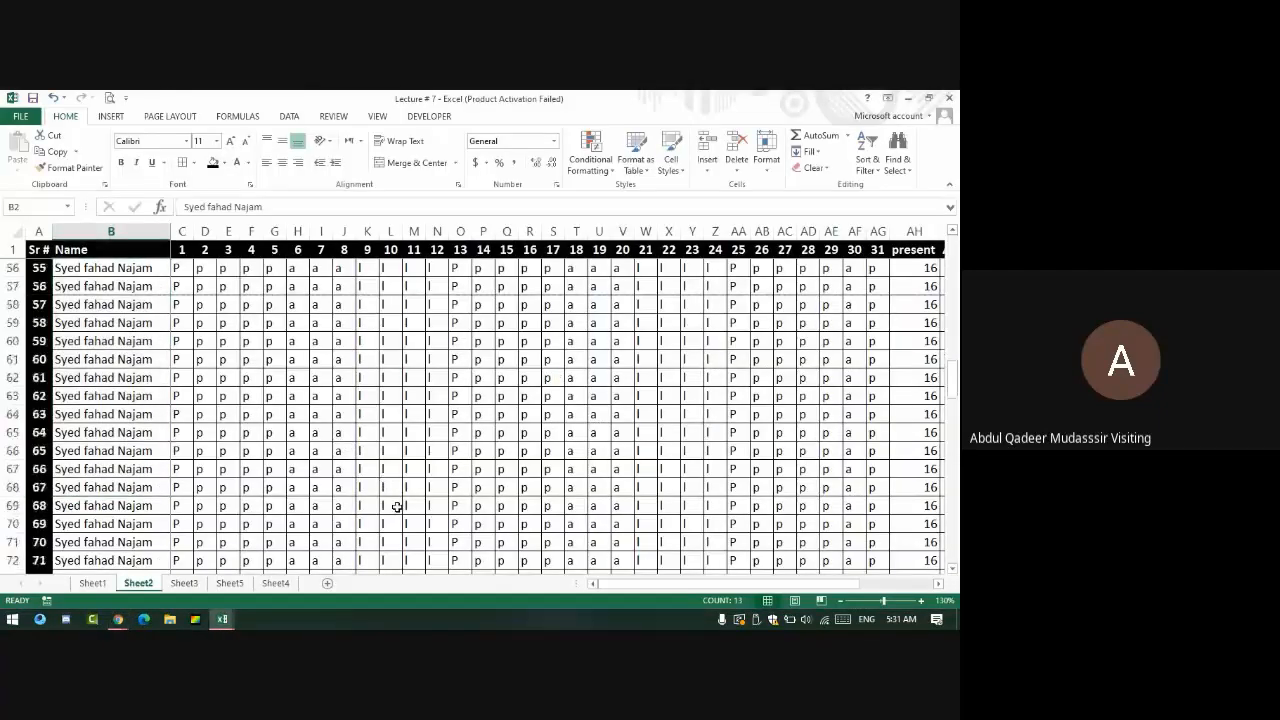
{"action": "scroll", "coordinate": [452, 515], "scroll_direction": "down", "scroll_amount": 20}
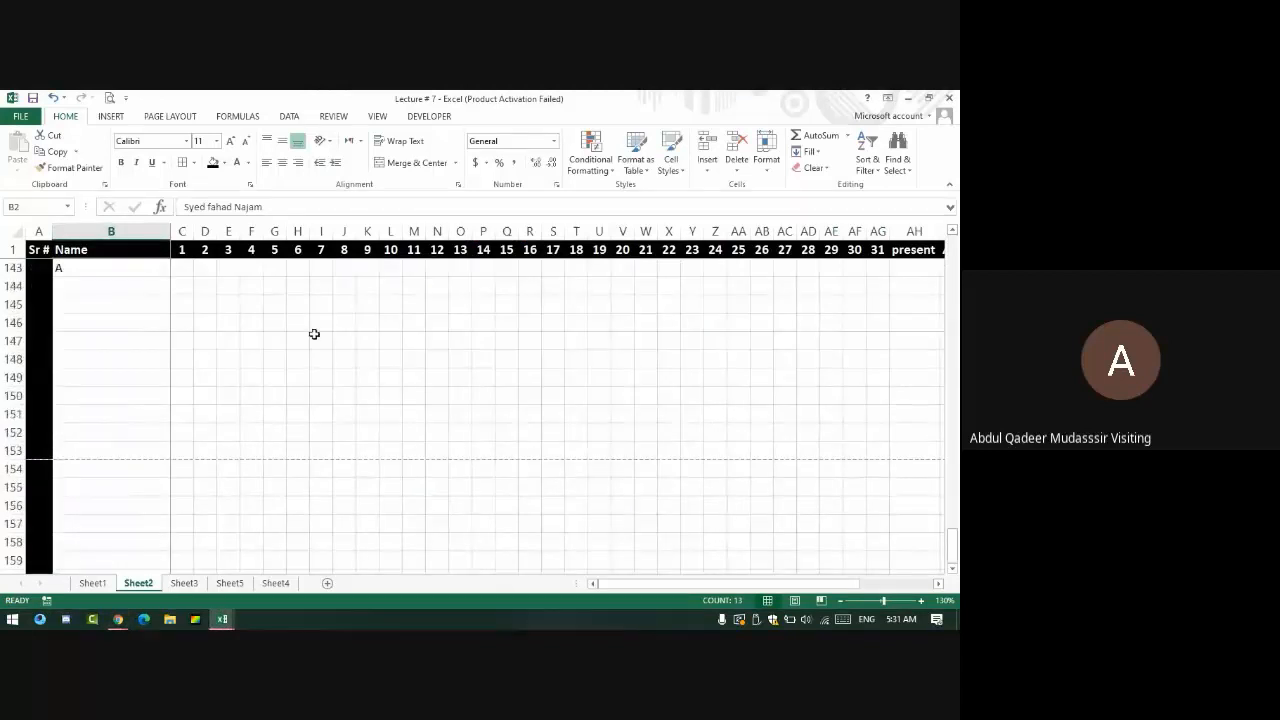
{"action": "left_click", "coordinate": [106, 341]}
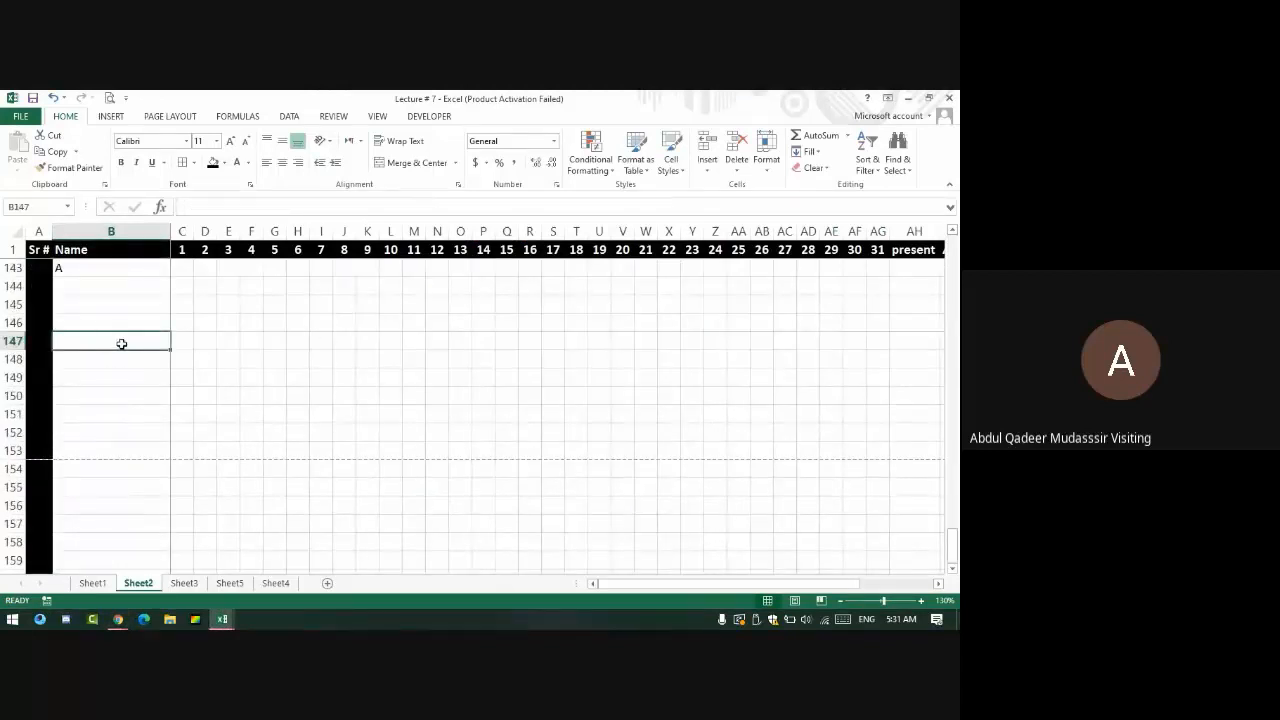
{"action": "type", "text": "=HLOOP"}
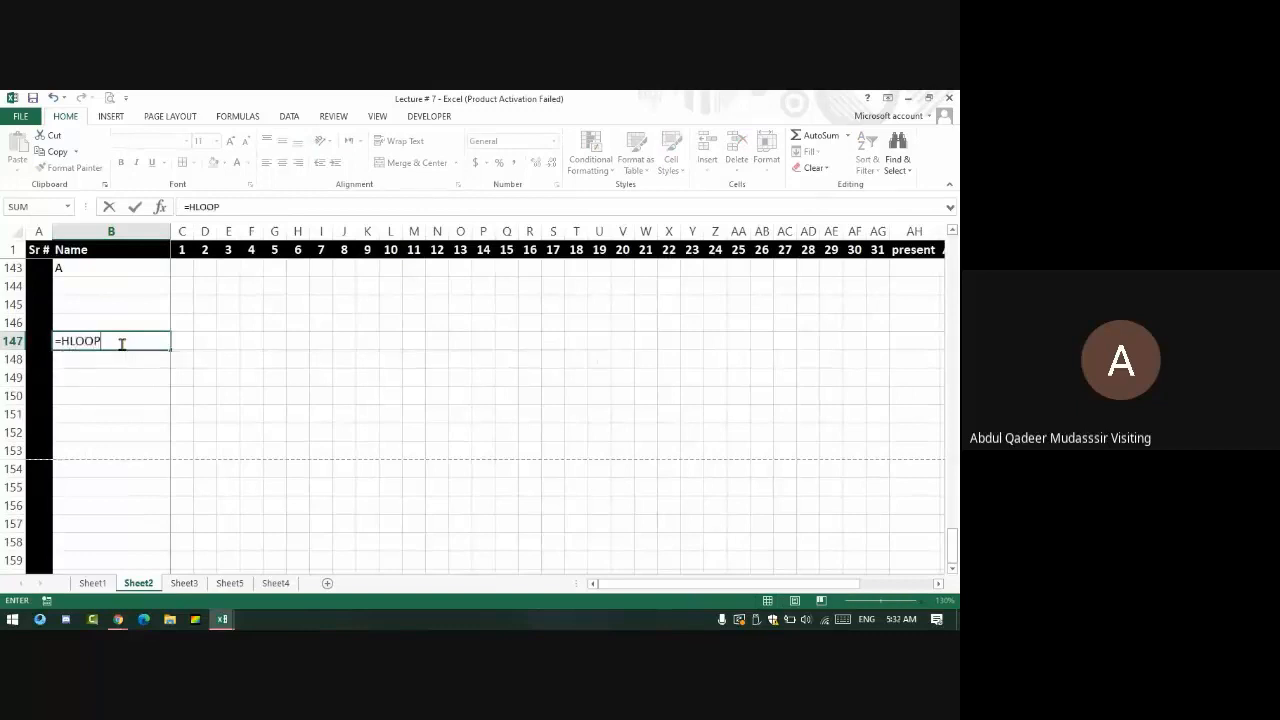
{"action": "key", "text": "BackSpace"}
{"action": "type", "text": "KU"}
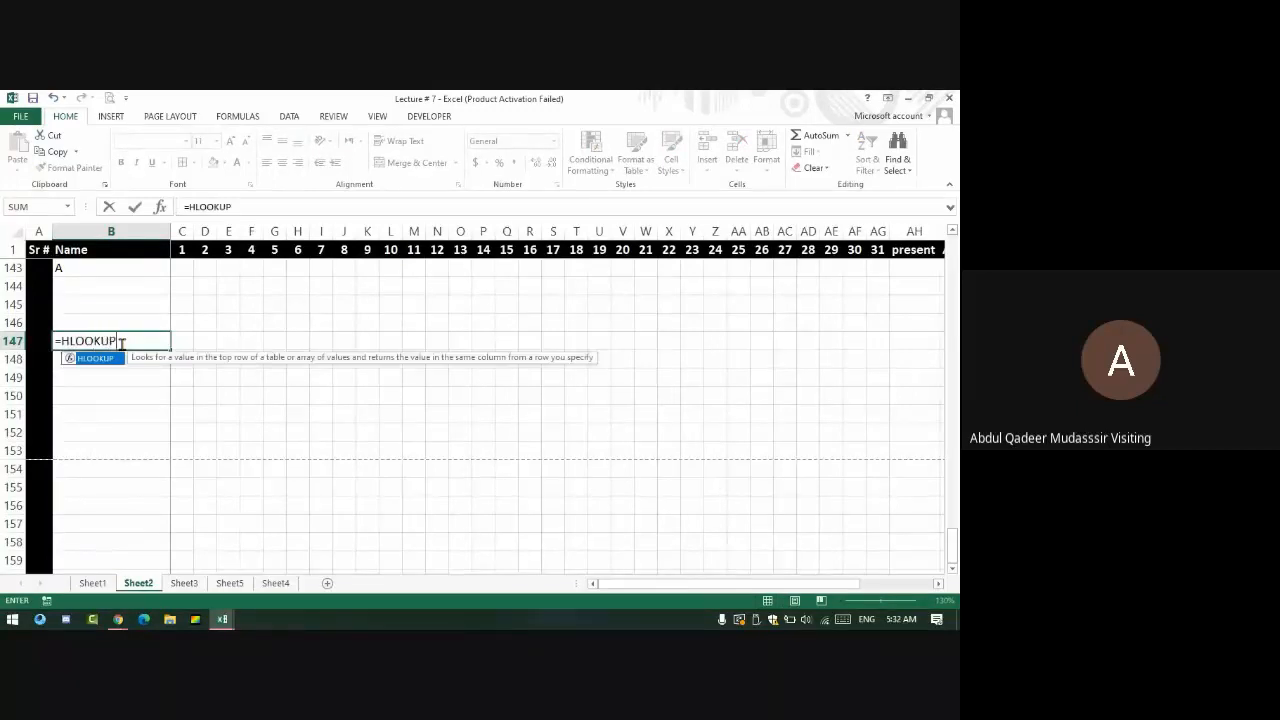
{"action": "type", "text": "P("}
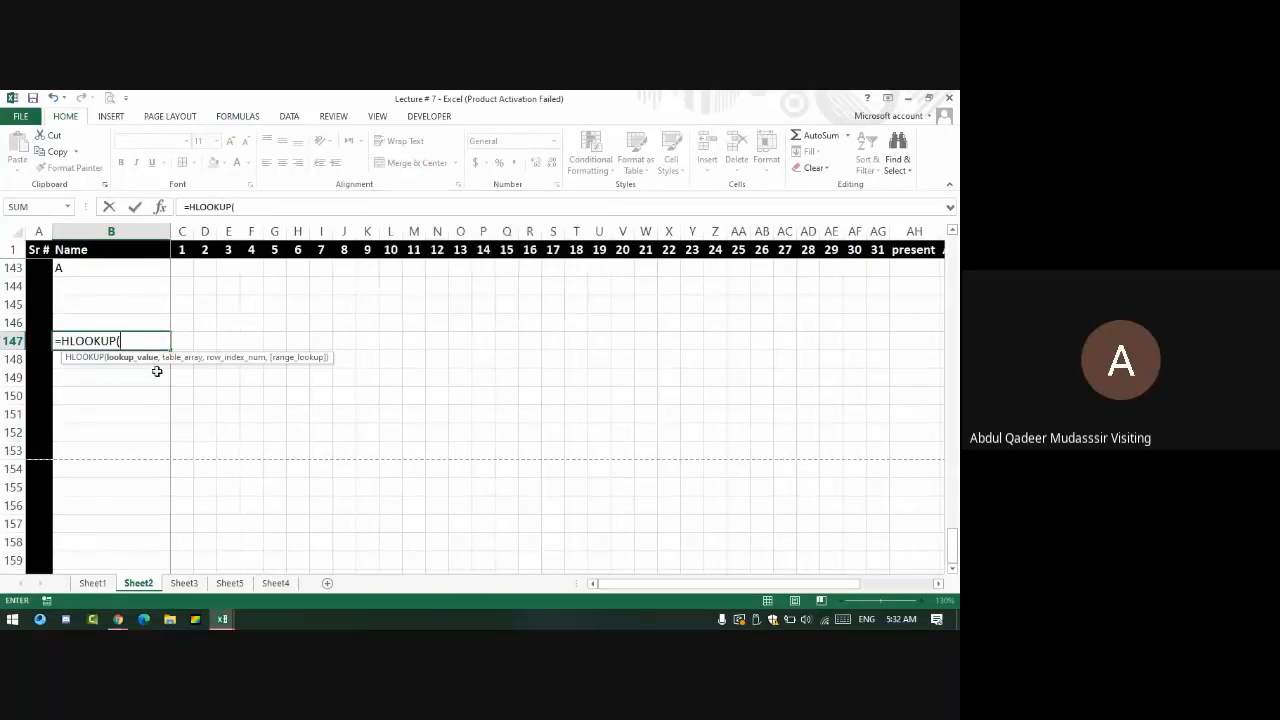
{"action": "left_click", "coordinate": [143, 322]}
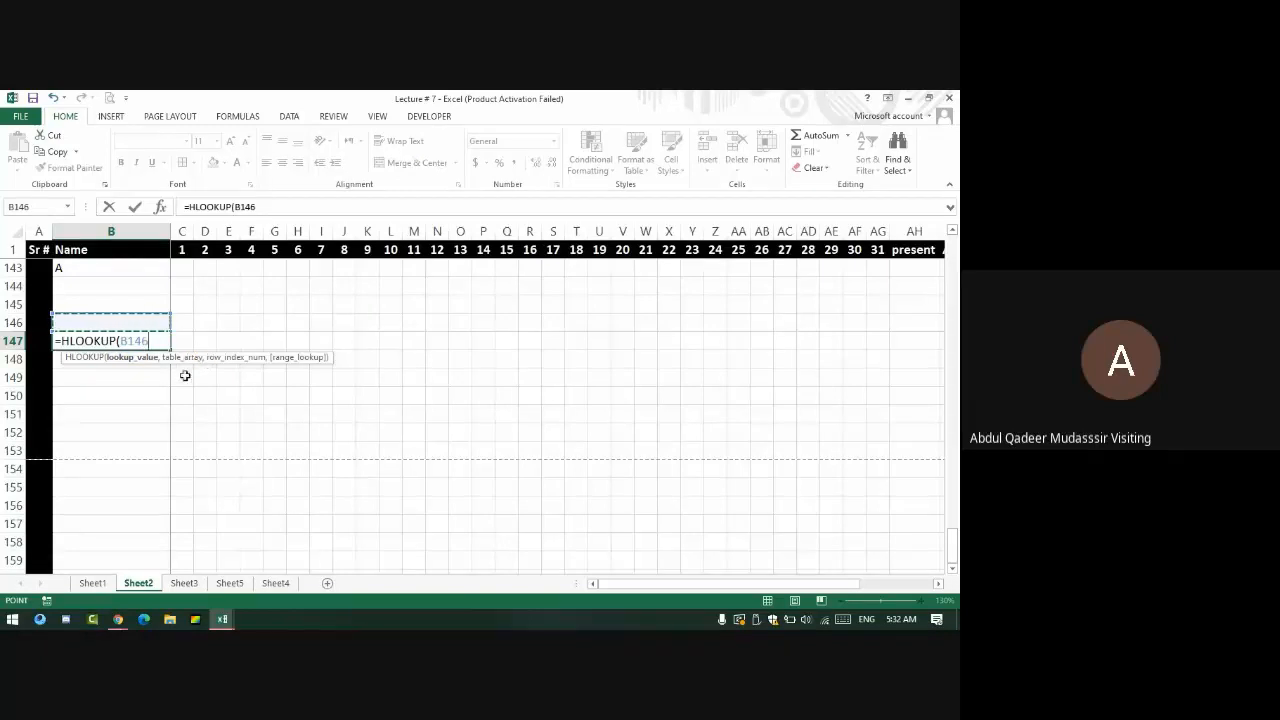
{"action": "type", "text": ","}
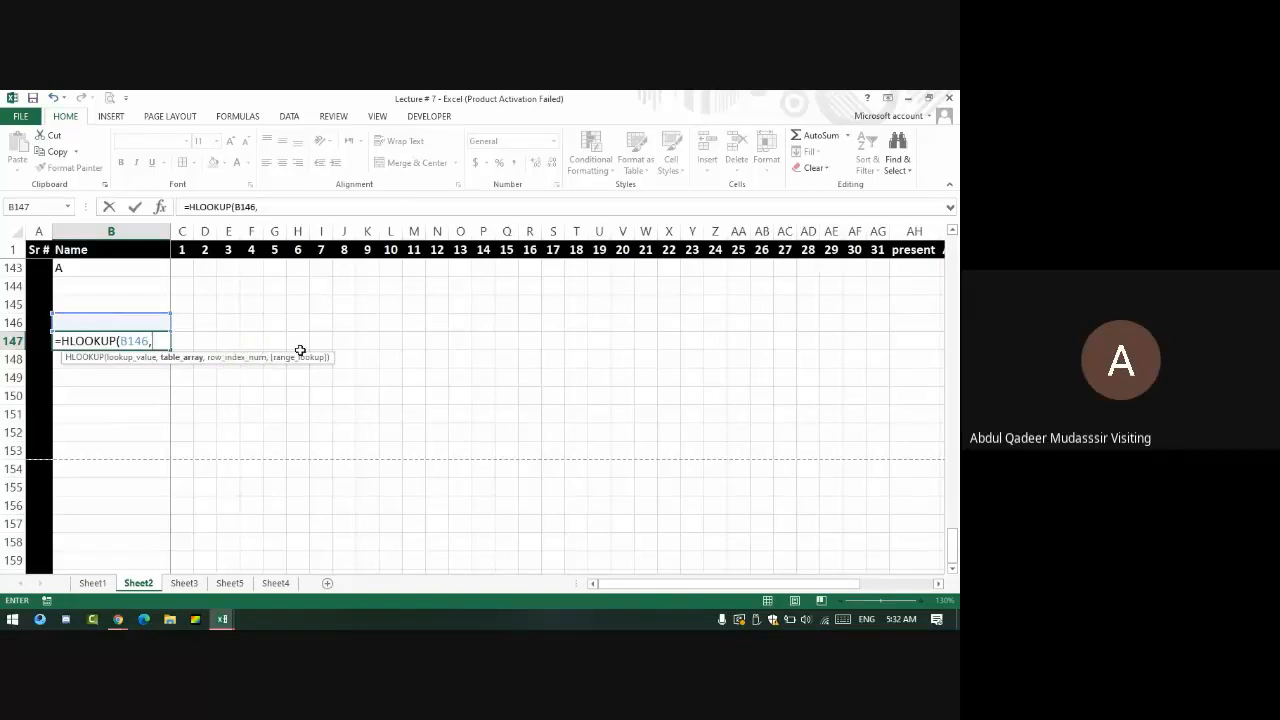
{"action": "key", "text": "BackSpace"}
{"action": "key", "text": "BackSpace"}
{"action": "key", "text": "BackSpace"}
{"action": "key", "text": "BackSpace"}
{"action": "key", "text": "BackSpace"}
{"action": "key", "text": "BackSpace"}
{"action": "key", "text": "BackSpace"}
{"action": "key", "text": "BackSpace"}
{"action": "key", "text": "BackSpace"}
{"action": "key", "text": "BackSpace"}
{"action": "key", "text": "BackSpace"}
{"action": "key", "text": "BackSpace"}
{"action": "key", "text": "BackSpace"}
{"action": "key", "text": "BackSpace"}
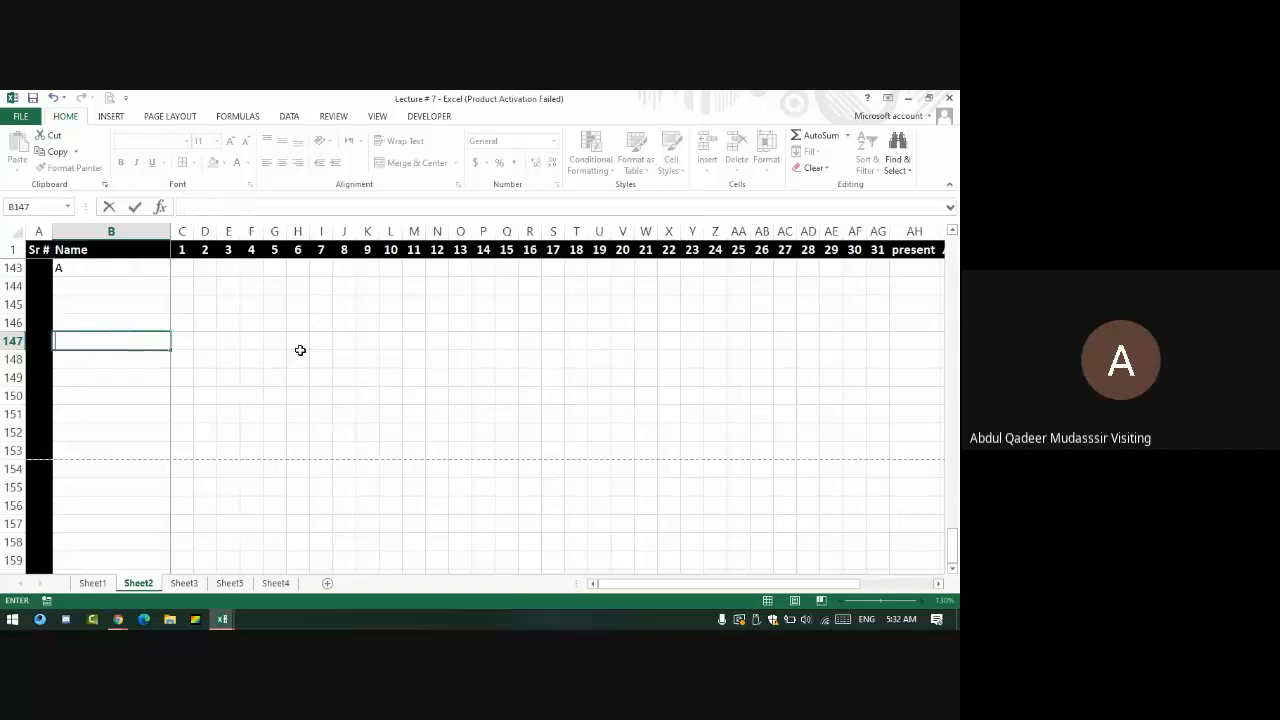
- Confirm the empty B147 cell and switch to the Chrome Google Meet window
{"action": "key", "text": "Return"}
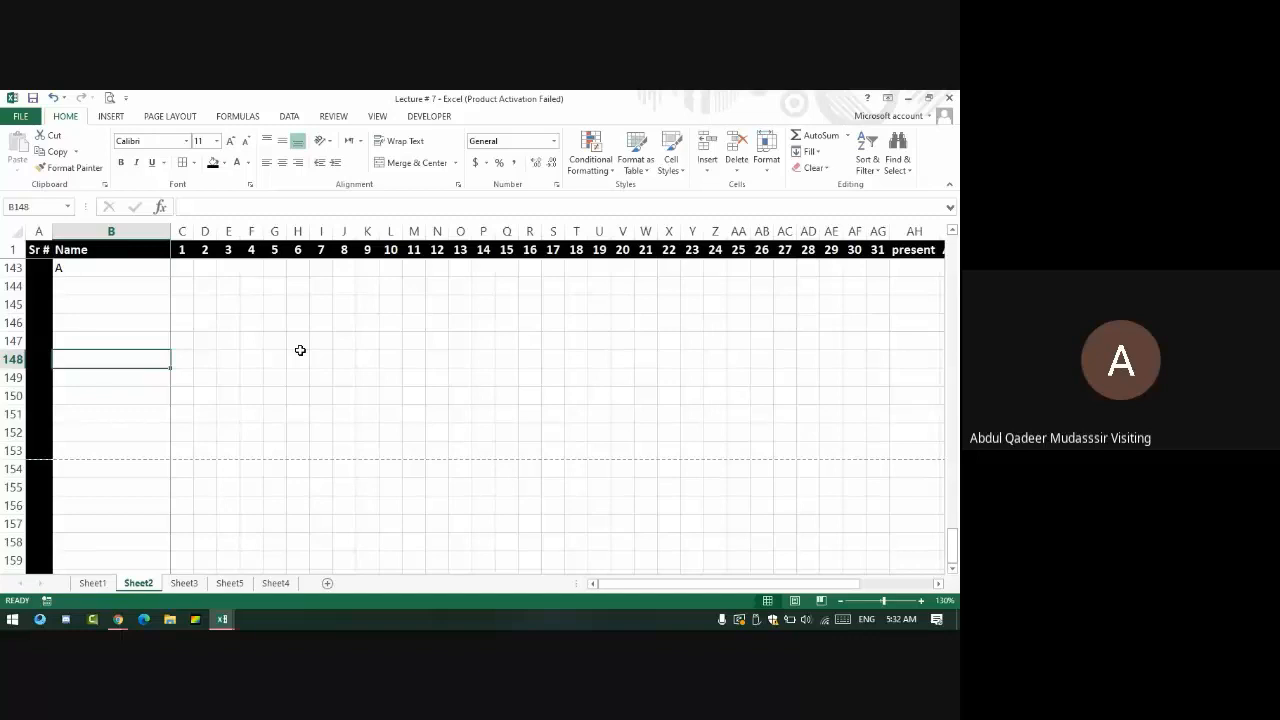
{"action": "key", "text": "alt+Tab"}
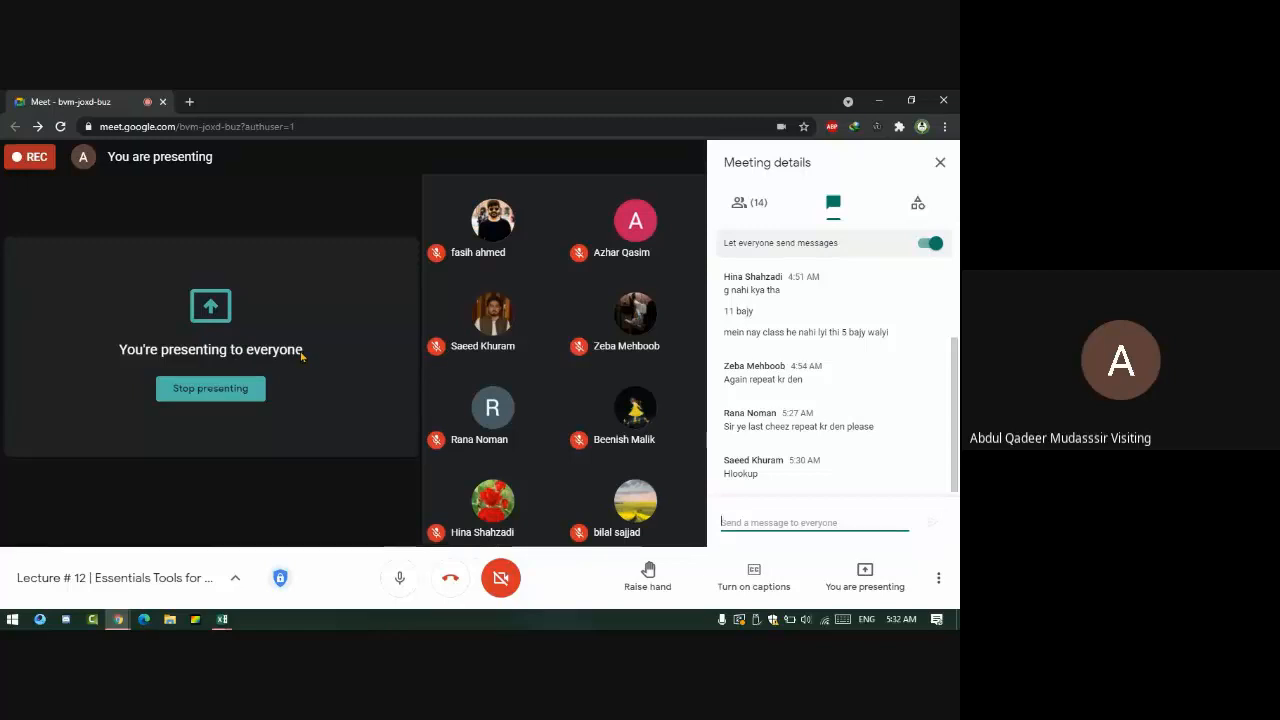
- Close the Meeting details chat panel and switch back to the Excel workbook
{"action": "left_click", "coordinate": [940, 164]}
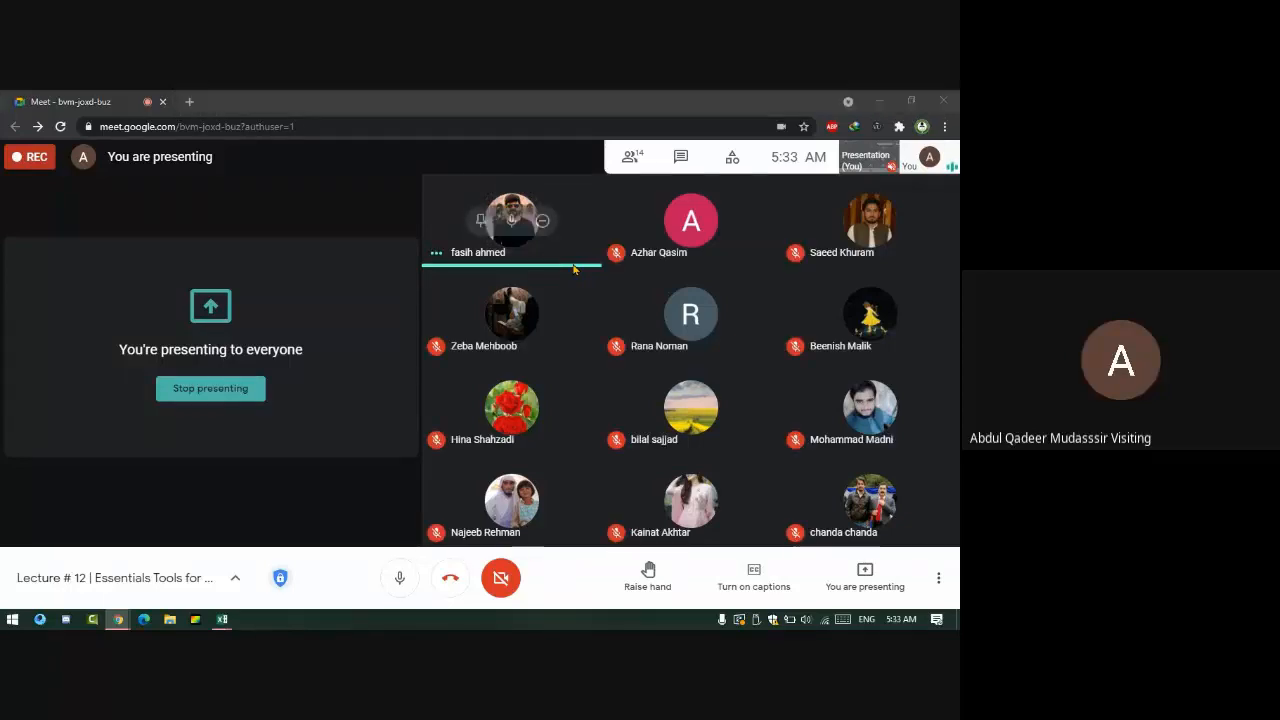
{"action": "key", "text": "alt+Tab"}
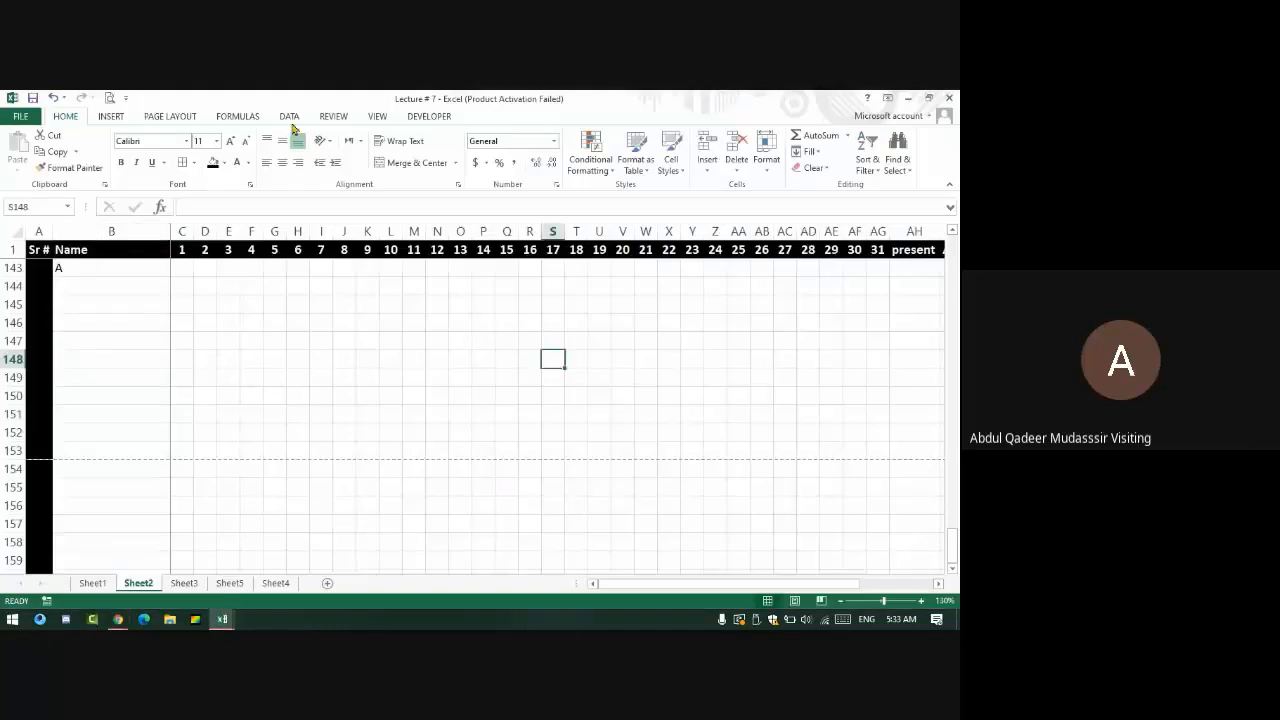
- Open the Page Layout Scale to Fit width options and confirm a 100% print scale
{"action": "left_click", "coordinate": [180, 116]}
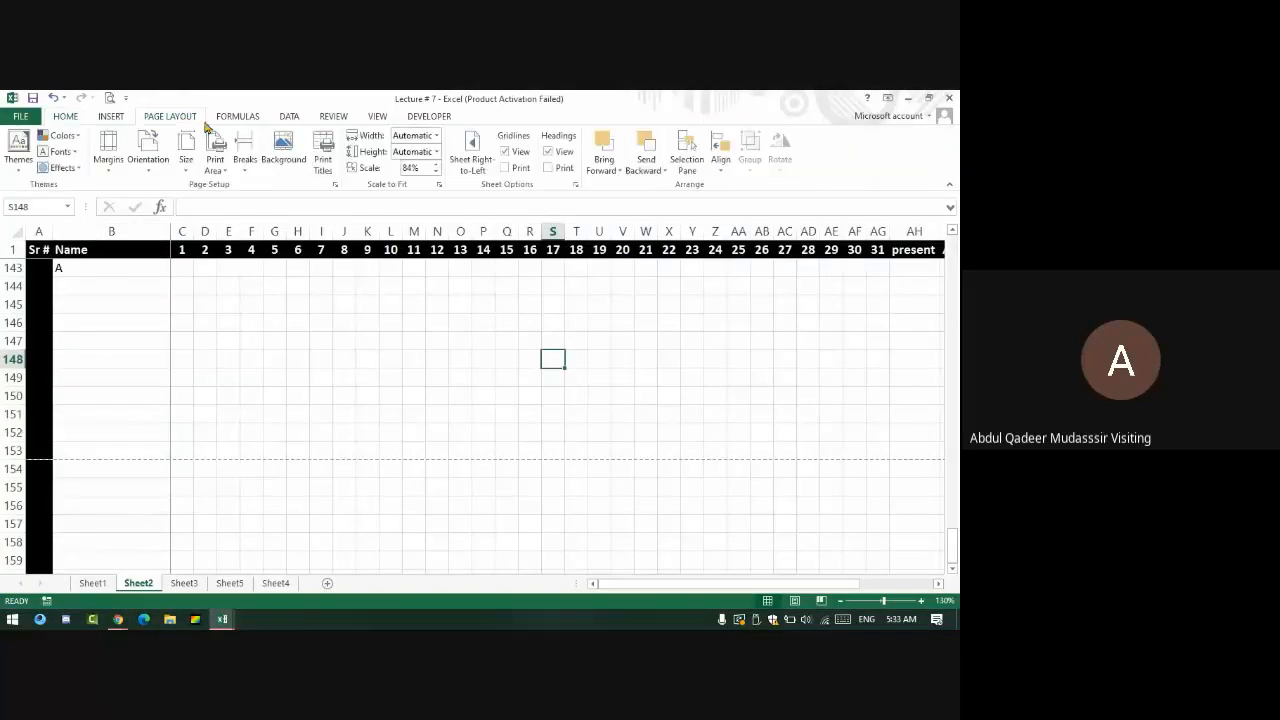
{"action": "left_click", "coordinate": [437, 136]}
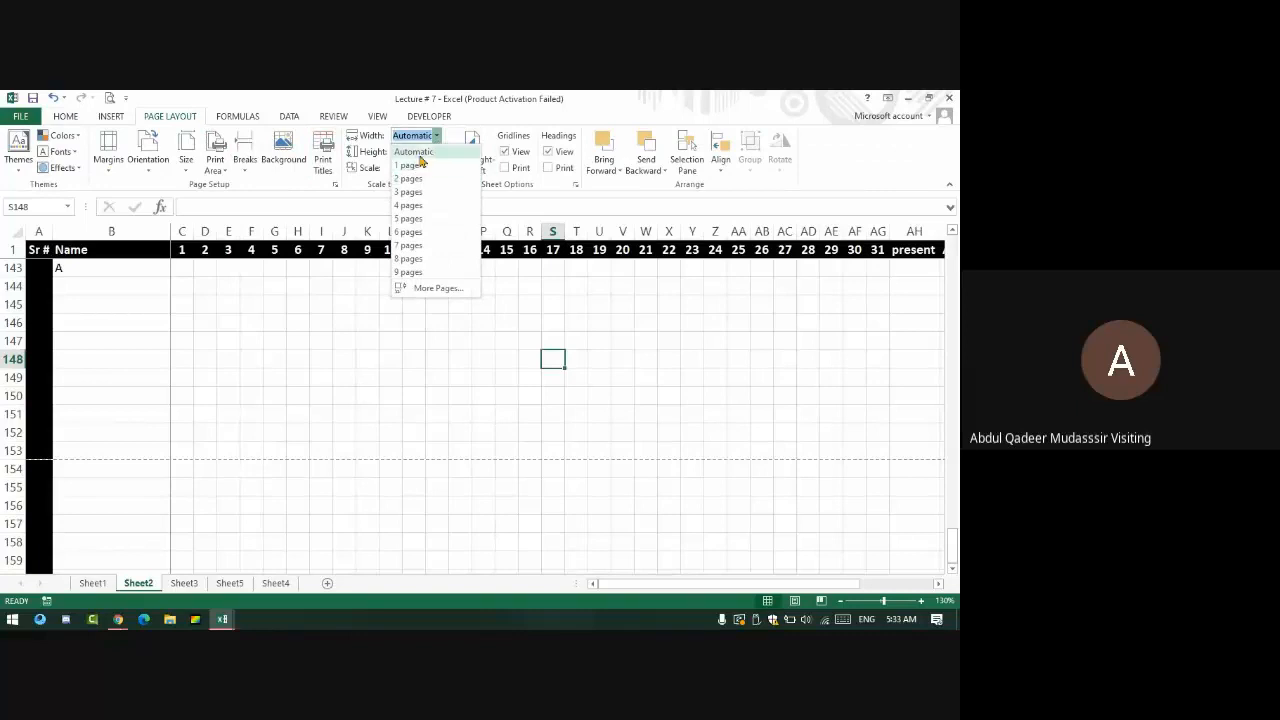
{"action": "left_click", "coordinate": [427, 303]}
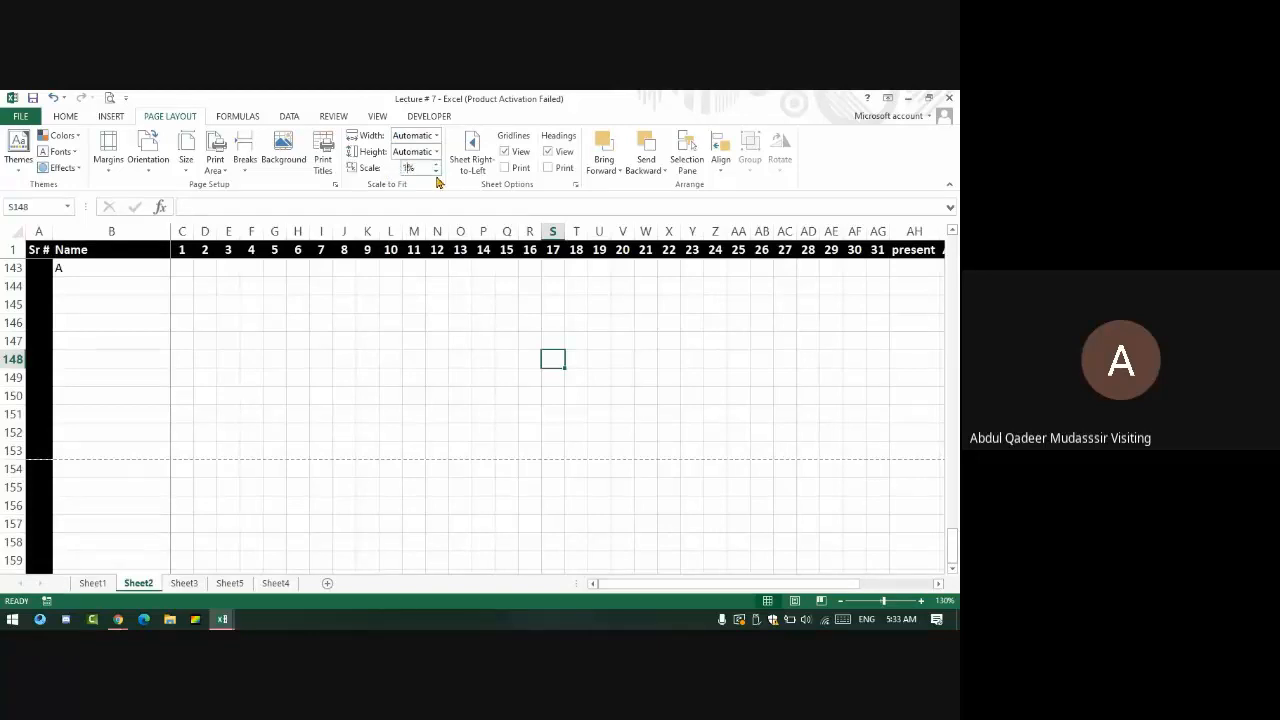
{"action": "key", "text": "Return"}
- Fit the print width to 1 page, then reset it to Automatic for 68% scale
{"action": "scroll", "coordinate": [386, 374], "scroll_direction": "up", "scroll_amount": 3}
{"action": "scroll", "coordinate": [386, 374], "scroll_direction": "up", "scroll_amount": 20}
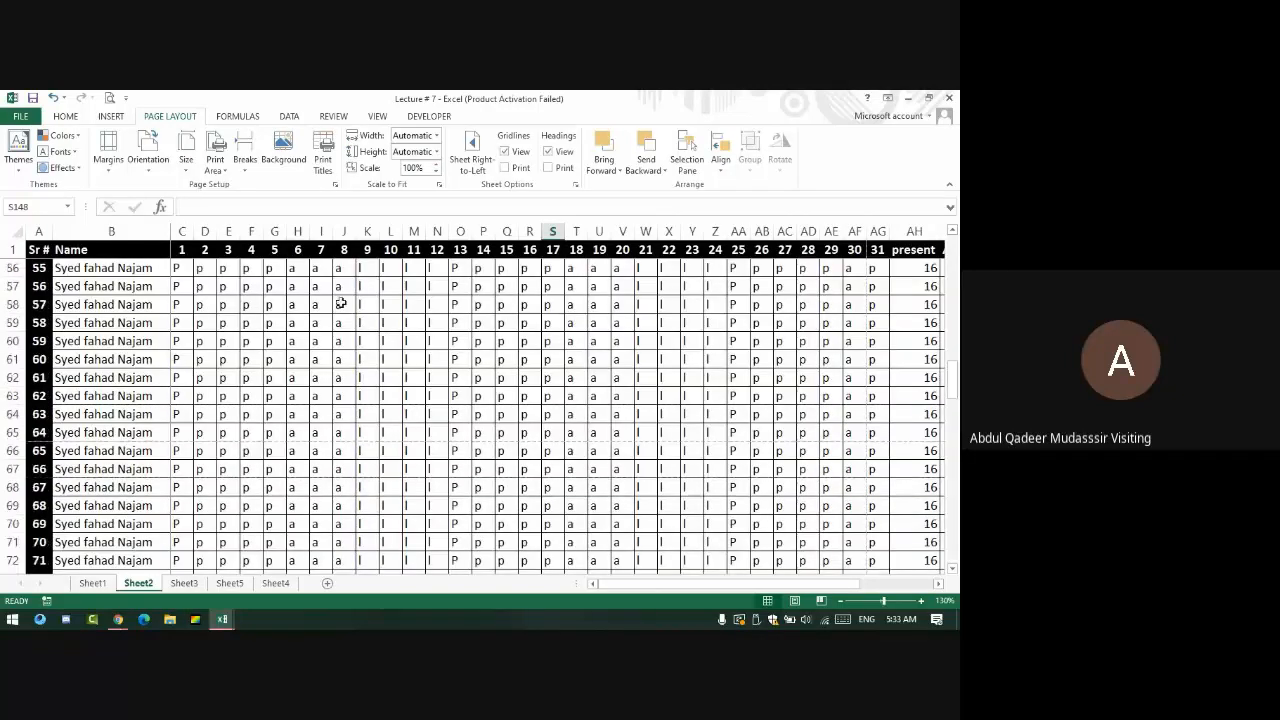
{"action": "left_click", "coordinate": [436, 136]}
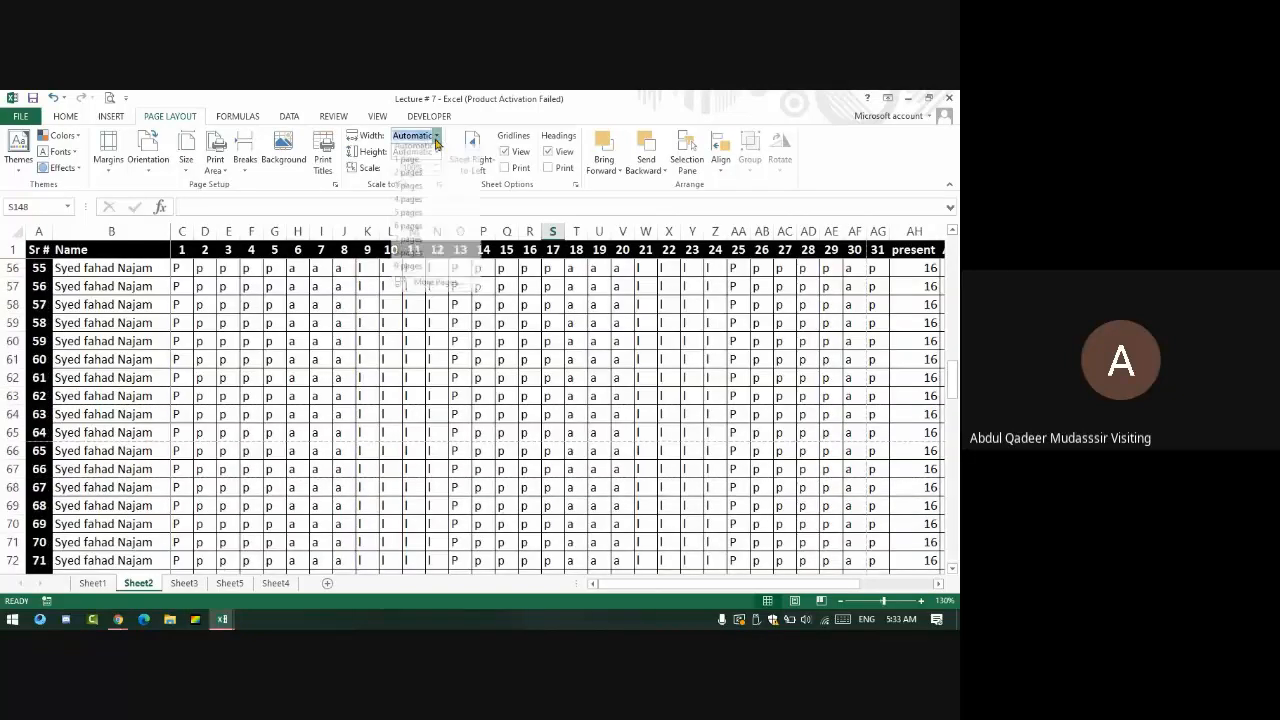
{"action": "left_click", "coordinate": [410, 165]}
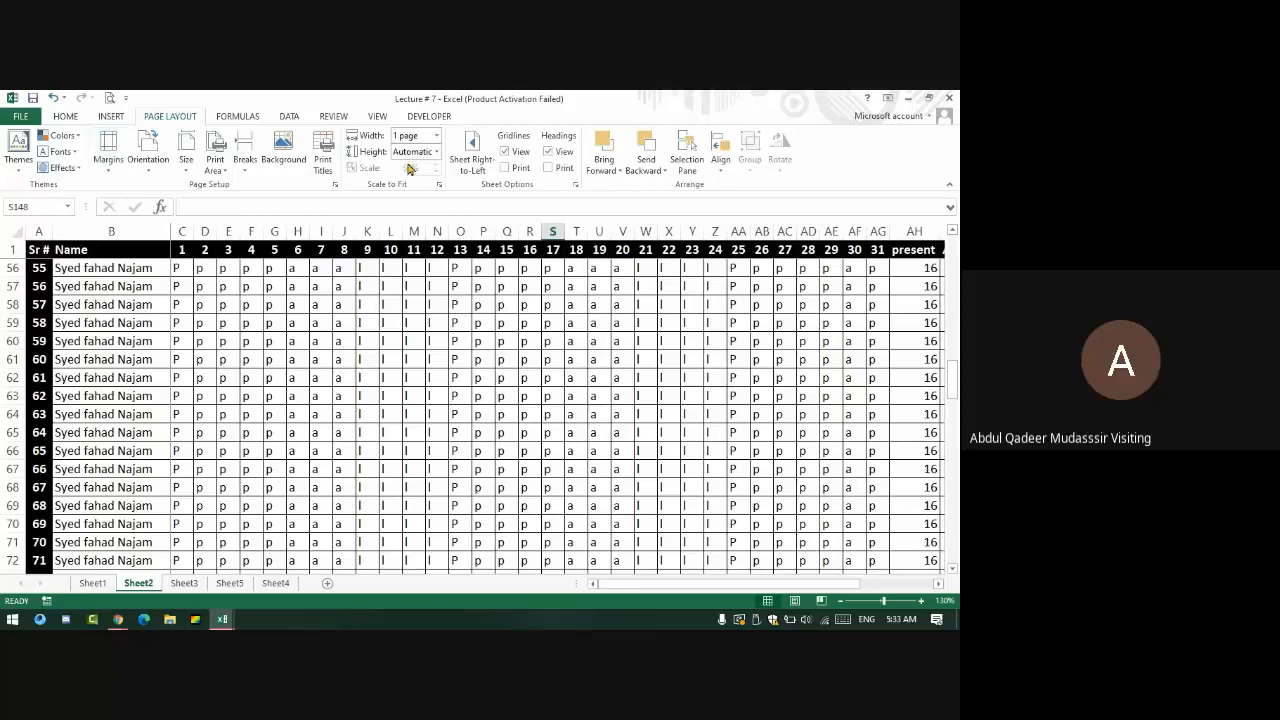
{"action": "left_click", "coordinate": [436, 136]}
{"action": "left_click", "coordinate": [447, 155]}
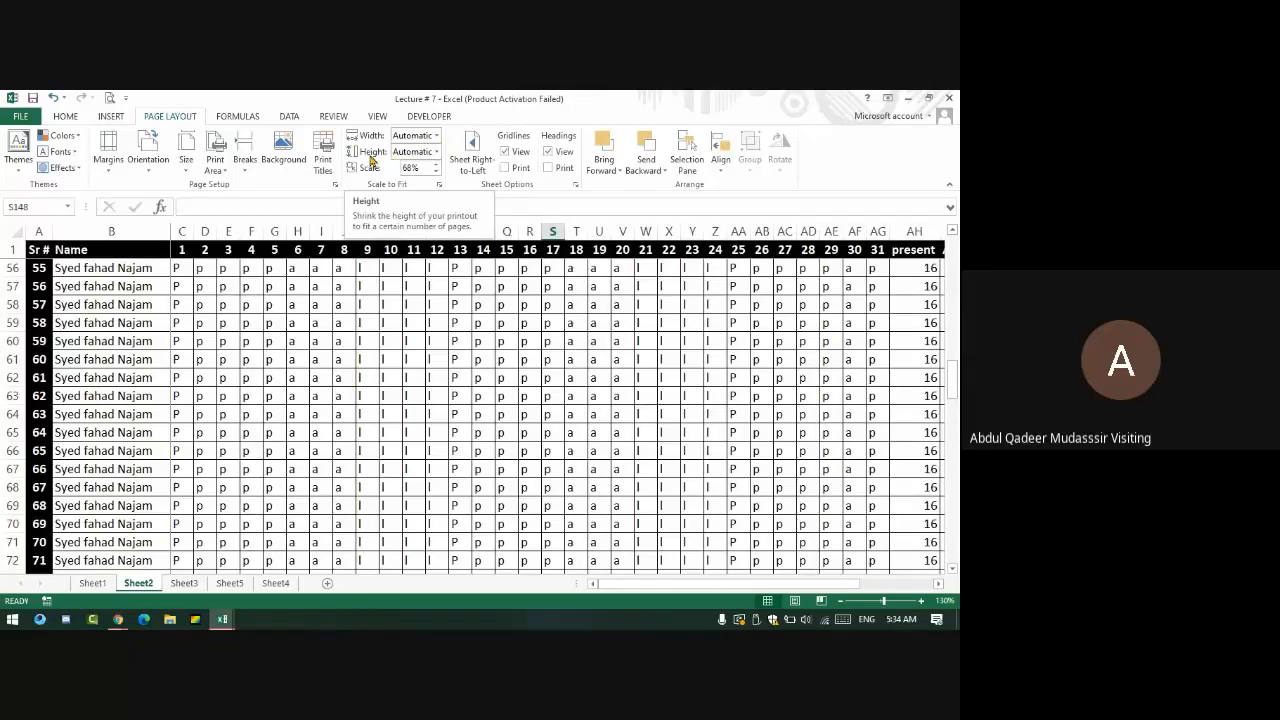
- Check Custom Margins in Page Setup without changes, then apply the Narrow margins preset
{"action": "left_click", "coordinate": [108, 152]}
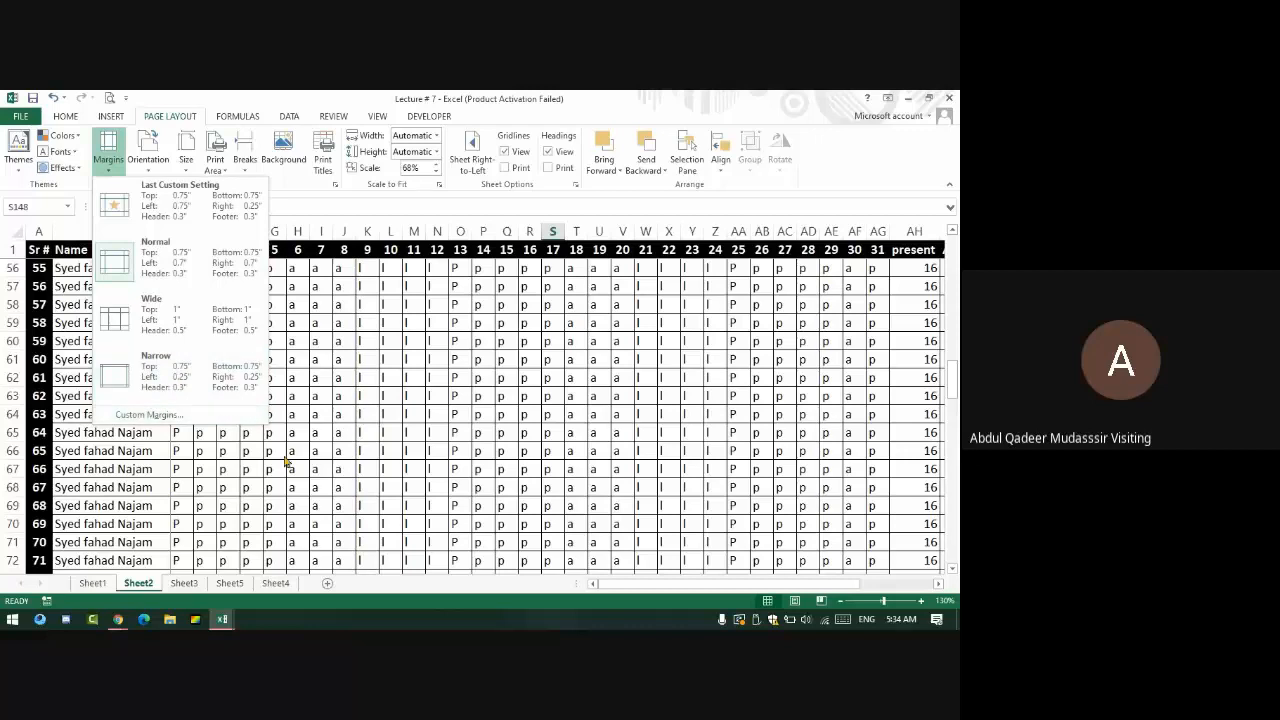
{"action": "left_click", "coordinate": [382, 540]}
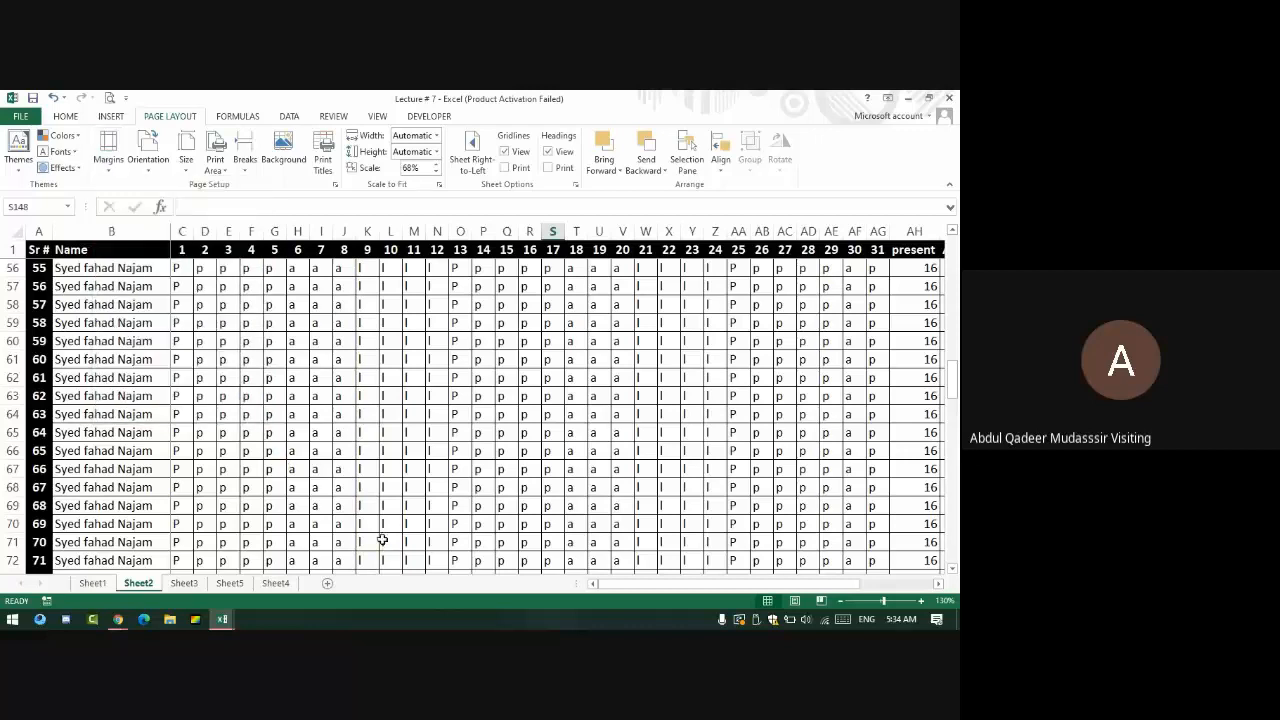
{"action": "left_click", "coordinate": [108, 152]}
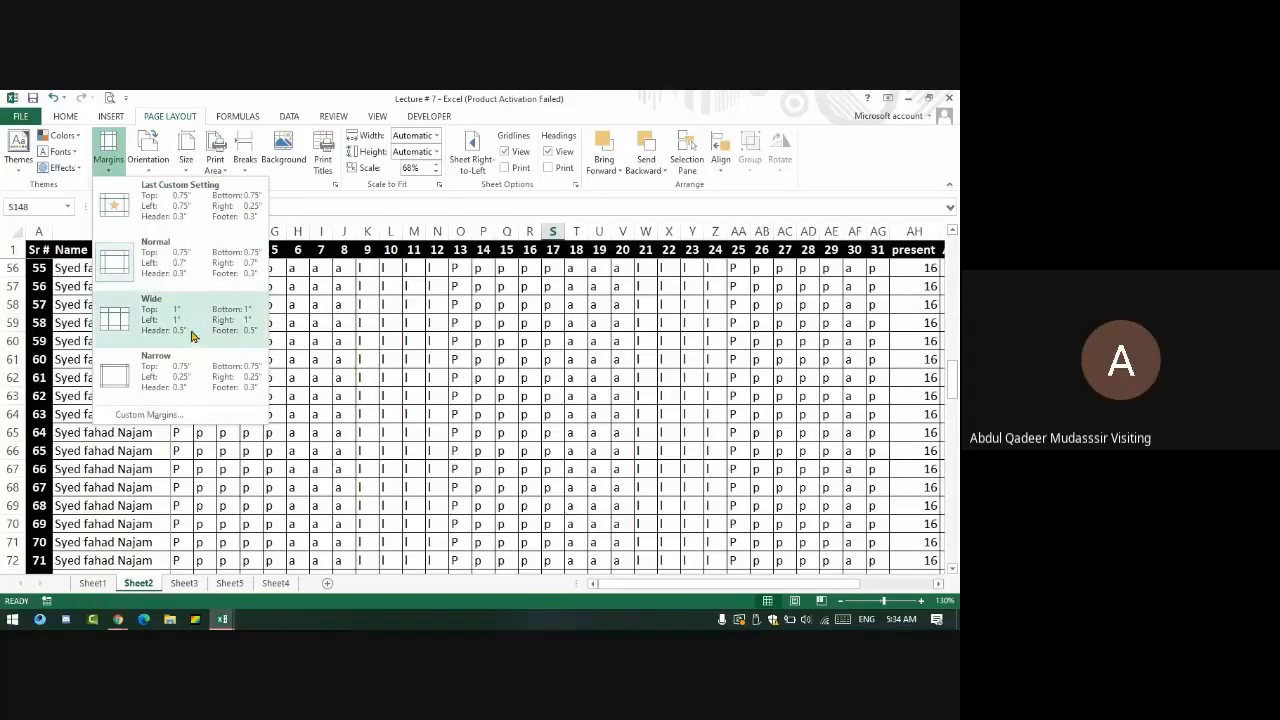
{"action": "left_click", "coordinate": [176, 415]}
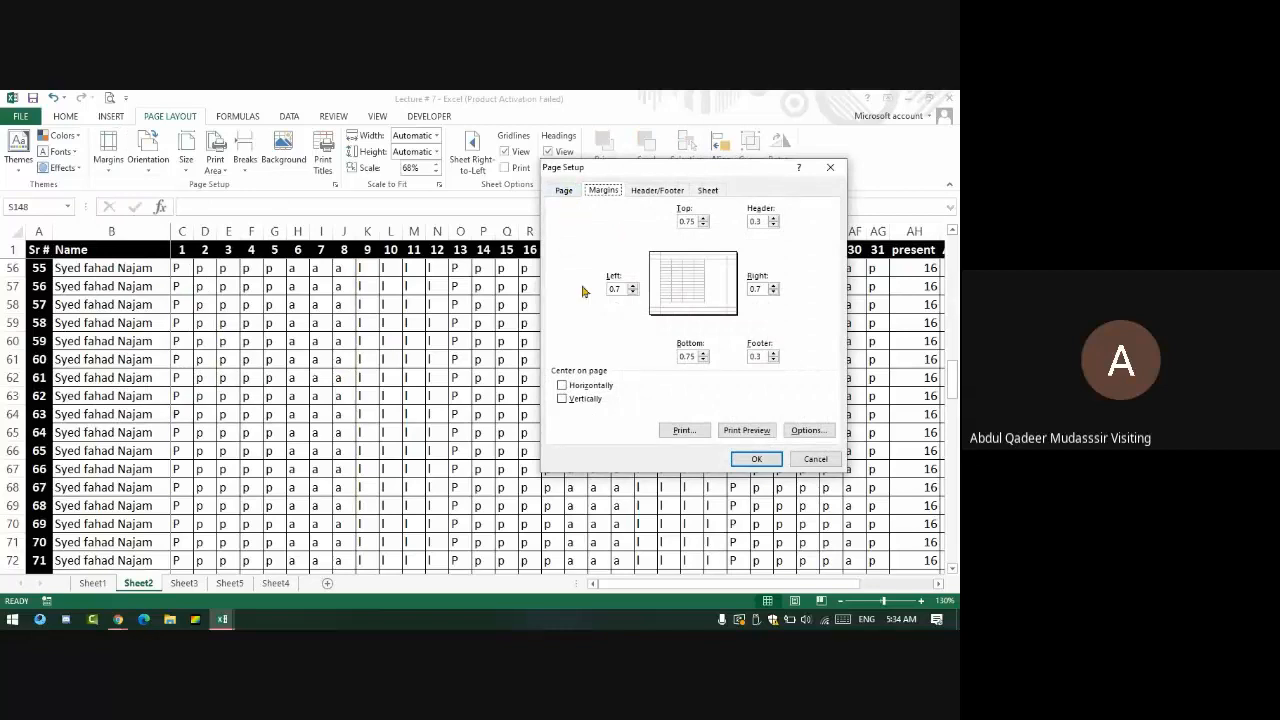
{"action": "left_click", "coordinate": [573, 191]}
{"action": "left_click", "coordinate": [830, 167]}
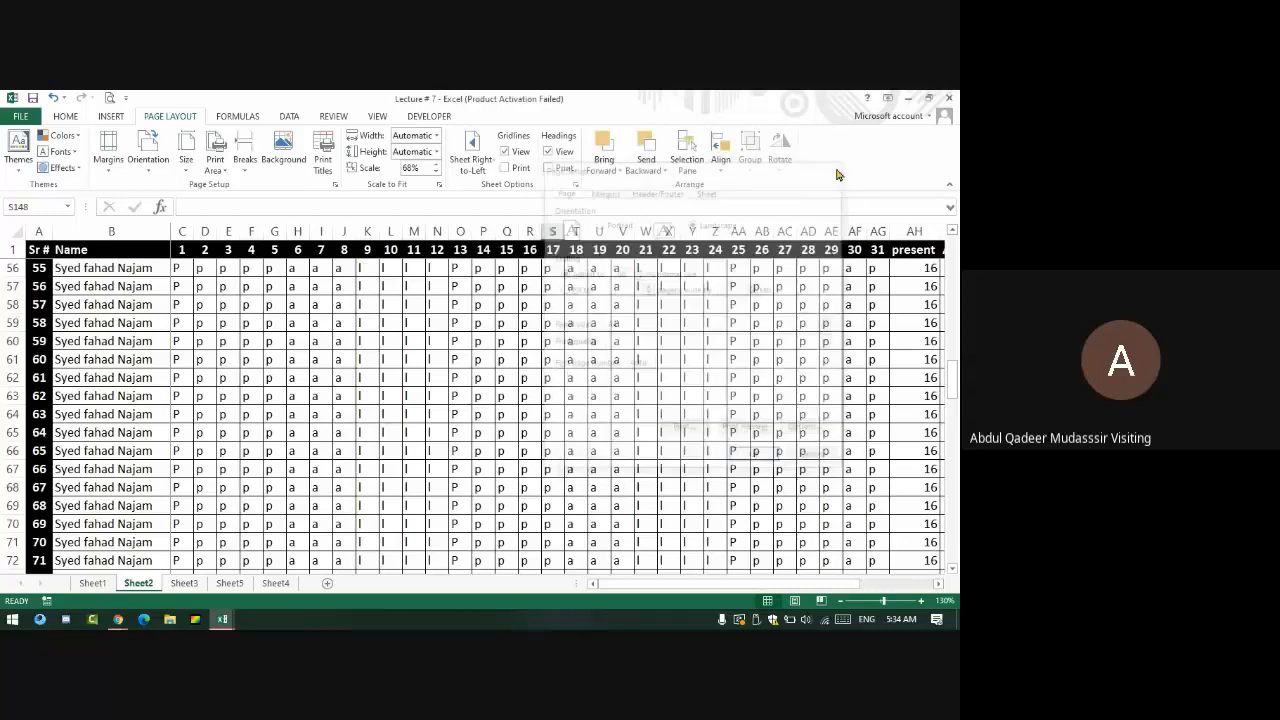
{"action": "left_click", "coordinate": [108, 150]}
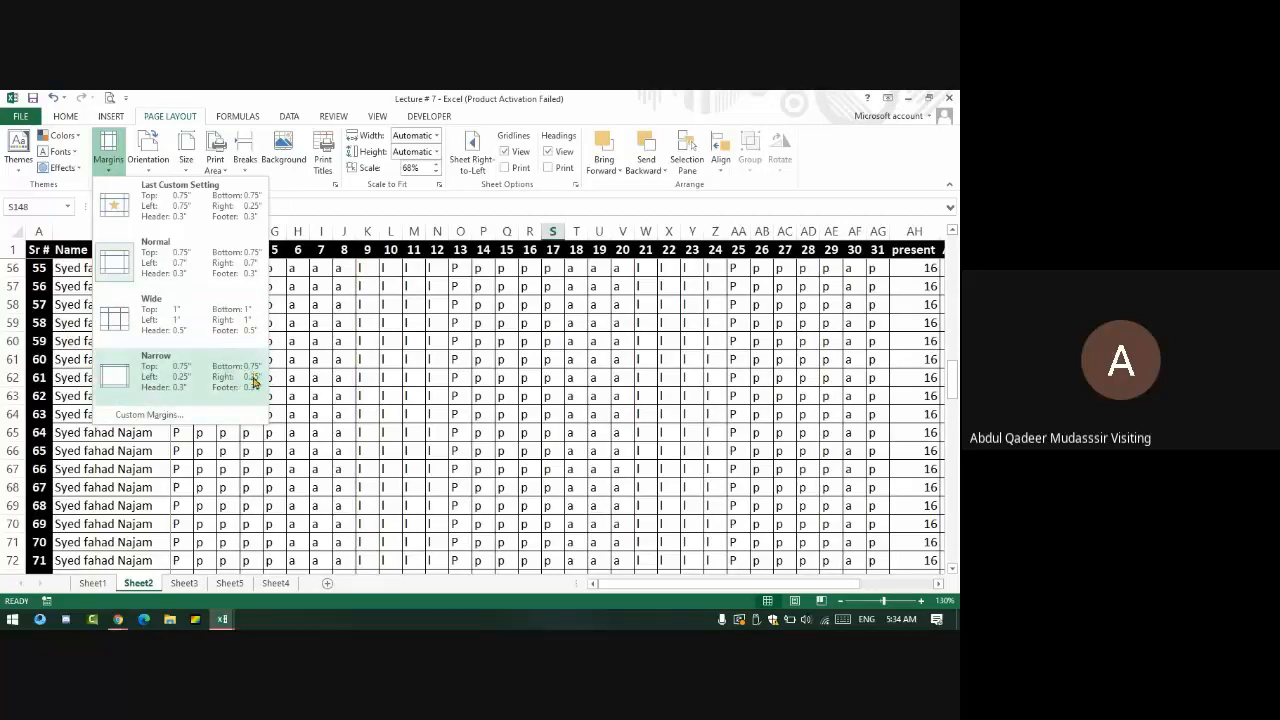
{"action": "left_click", "coordinate": [155, 378]}
- Read the latest question in the Google Meet chat, then return to the Lecture # 7 Excel sheet
{"action": "key", "text": "alt+Tab"}
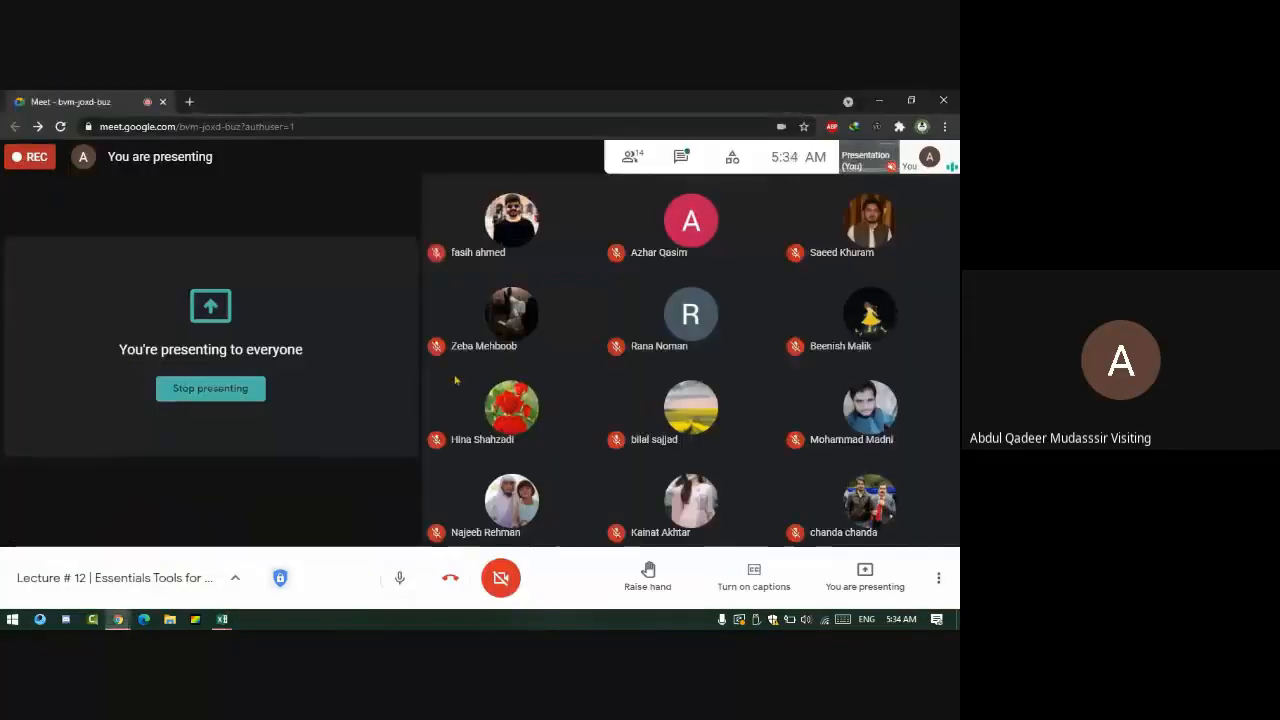
{"action": "left_click", "coordinate": [681, 157]}
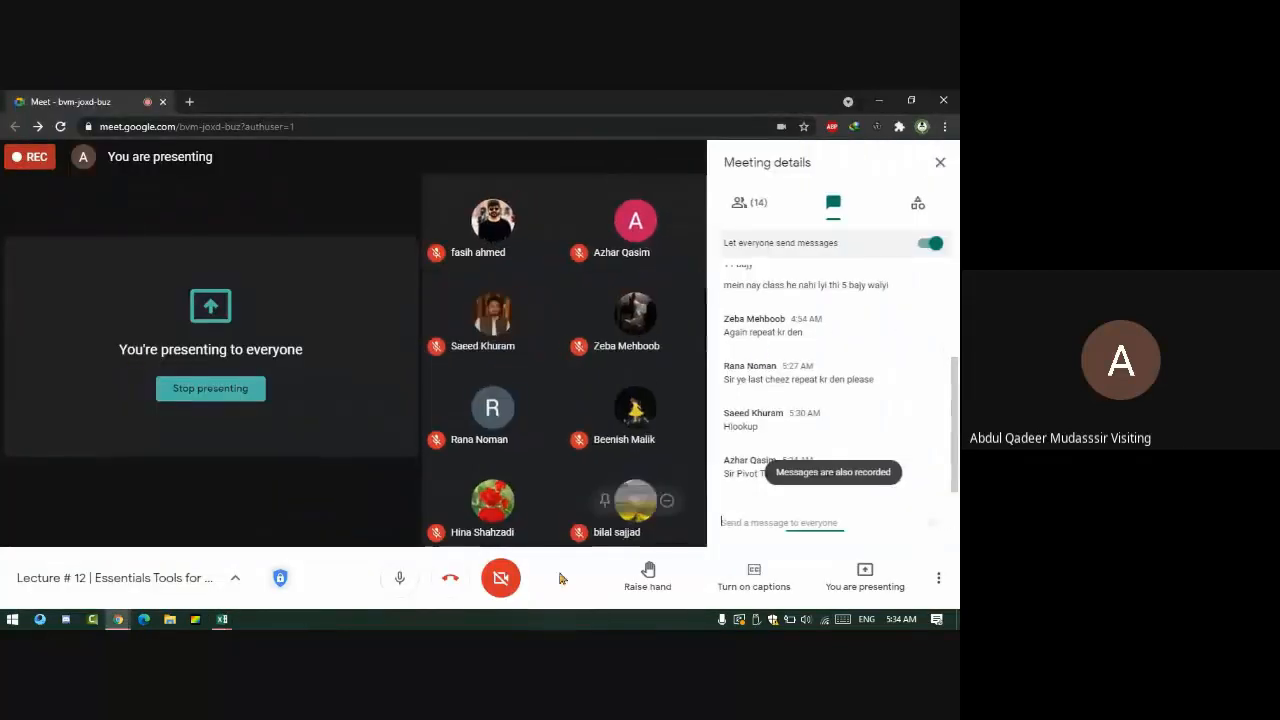
{"action": "left_click", "coordinate": [766, 489]}
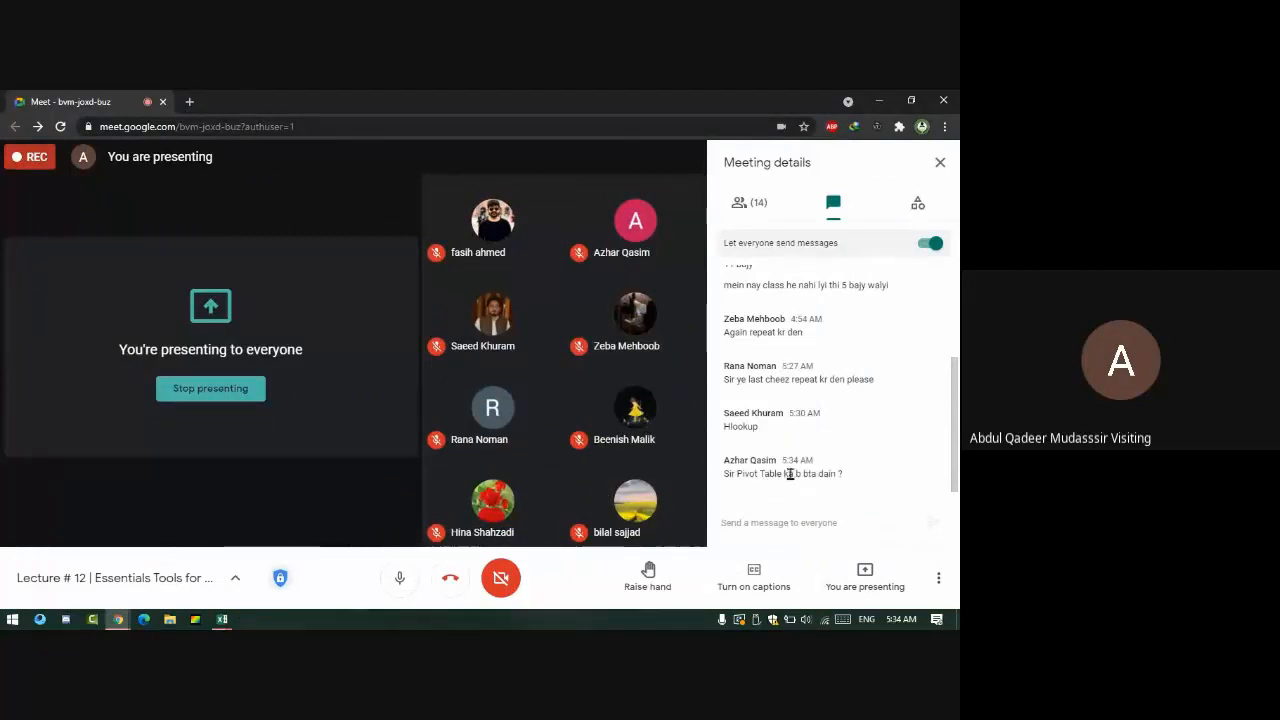
{"action": "key", "text": "alt+Tab"}
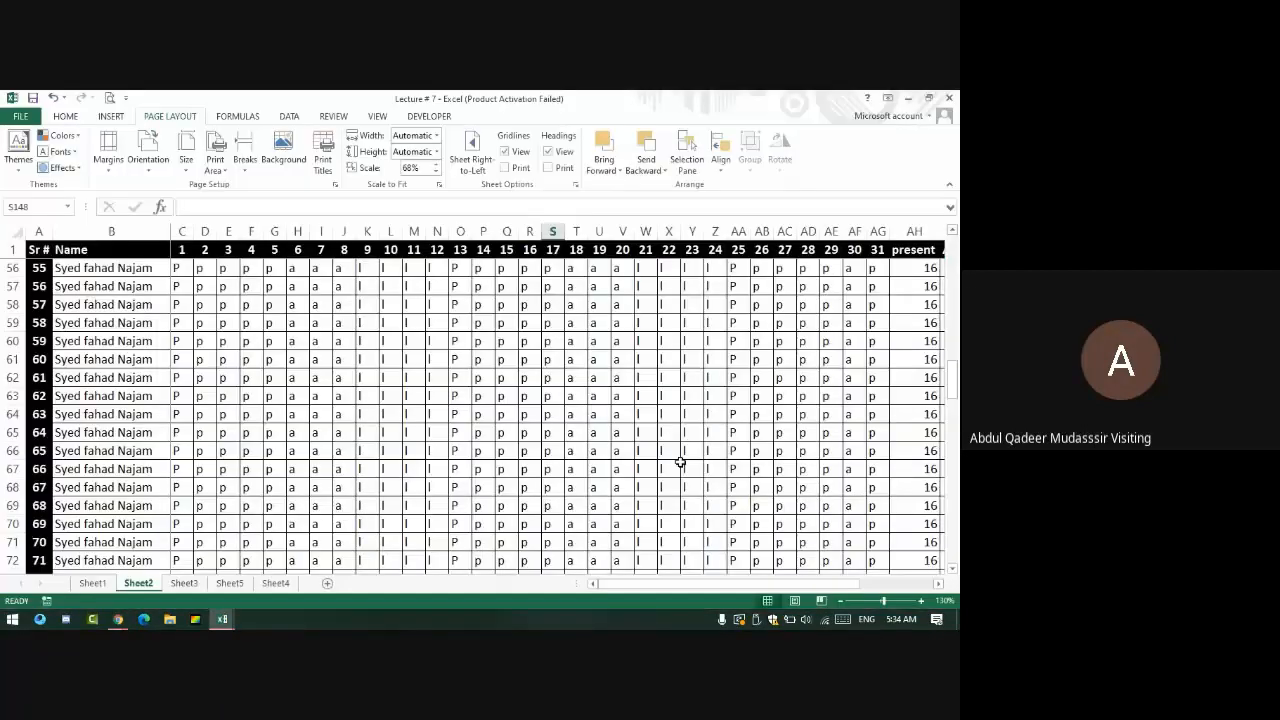
- Select A1:AK13, look through the View and Home tabs, then switch to the Meet call
{"action": "left_click_drag", "start_coordinate": [40, 249], "coordinate": [884, 468]}
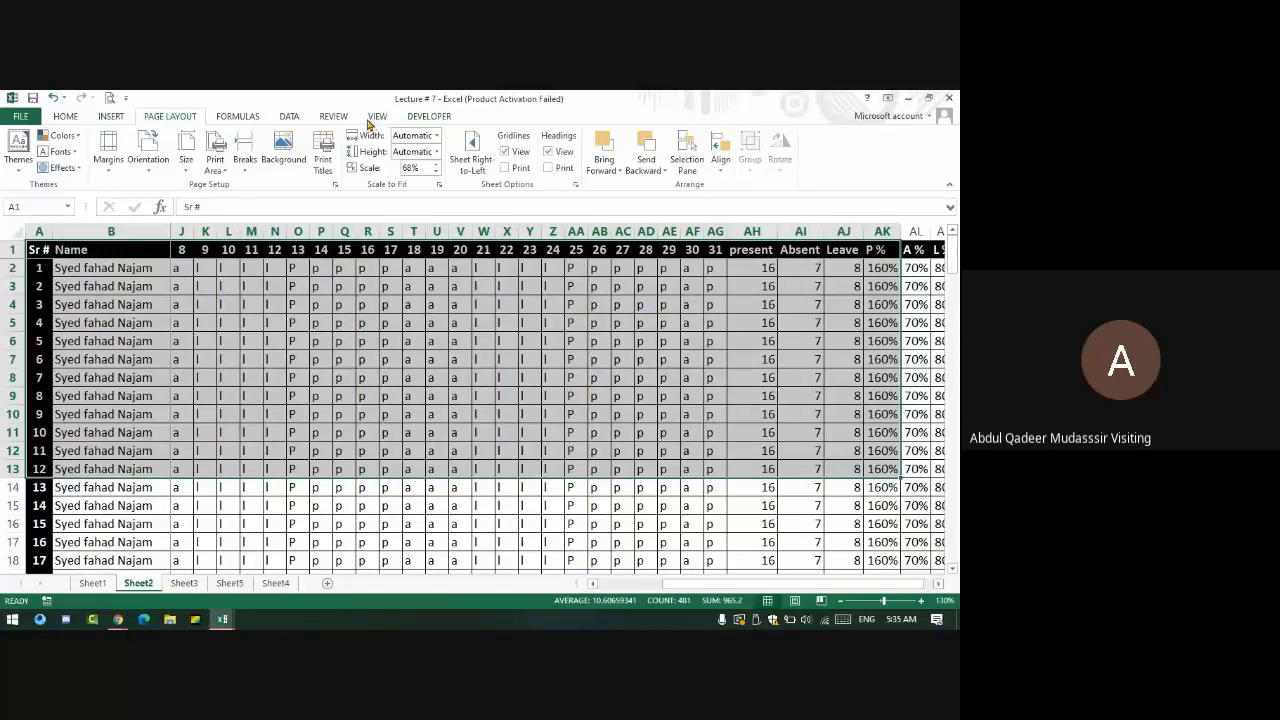
{"action": "left_click", "coordinate": [369, 120]}
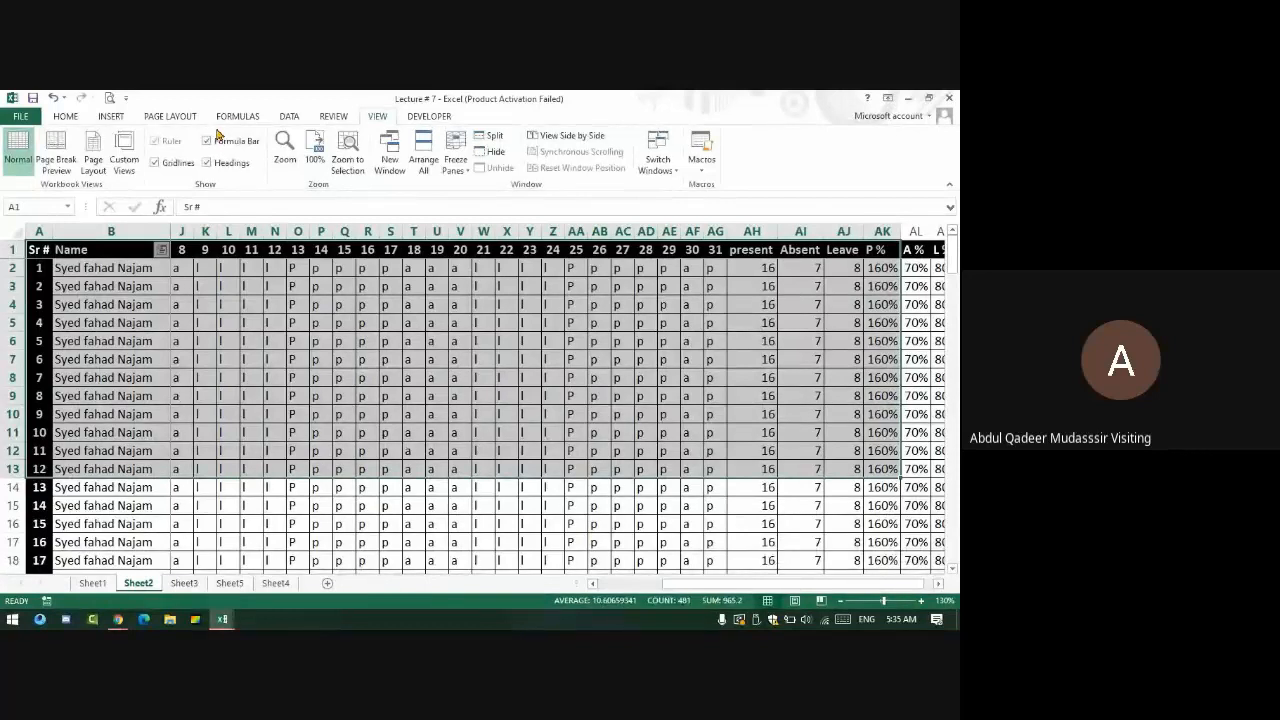
{"action": "left_click", "coordinate": [70, 117]}
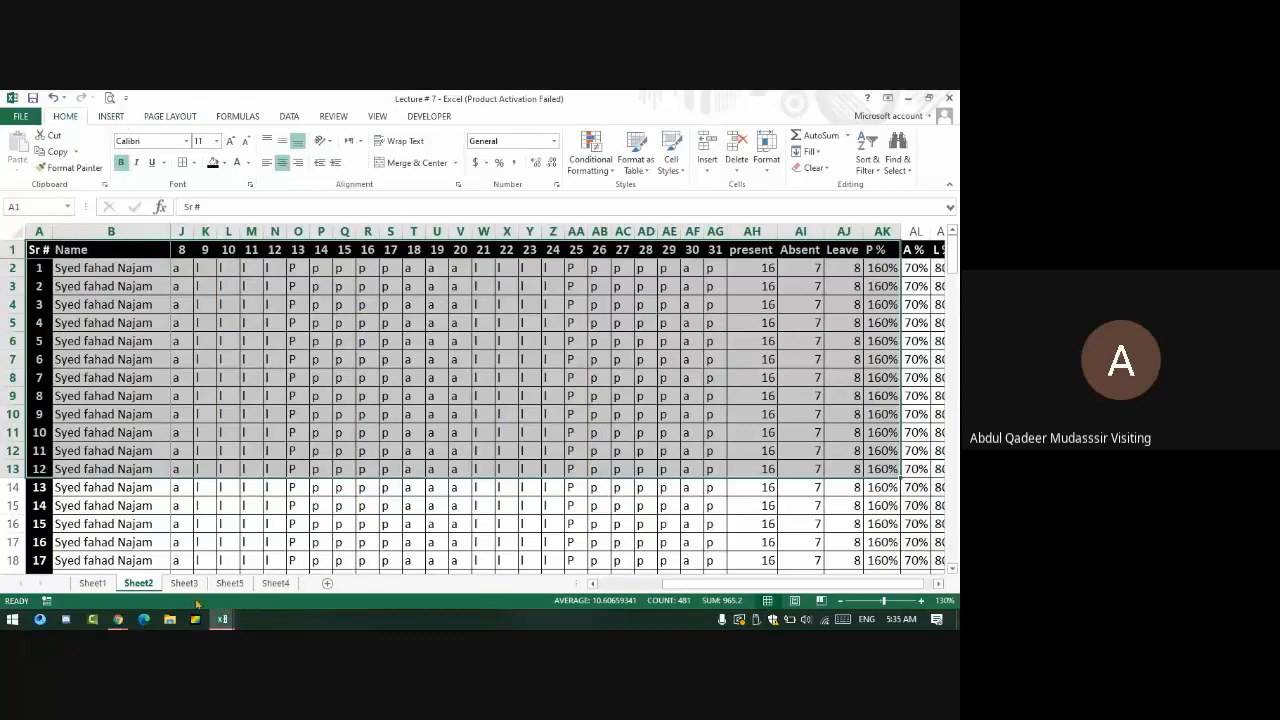
{"action": "key", "text": "alt+Tab"}
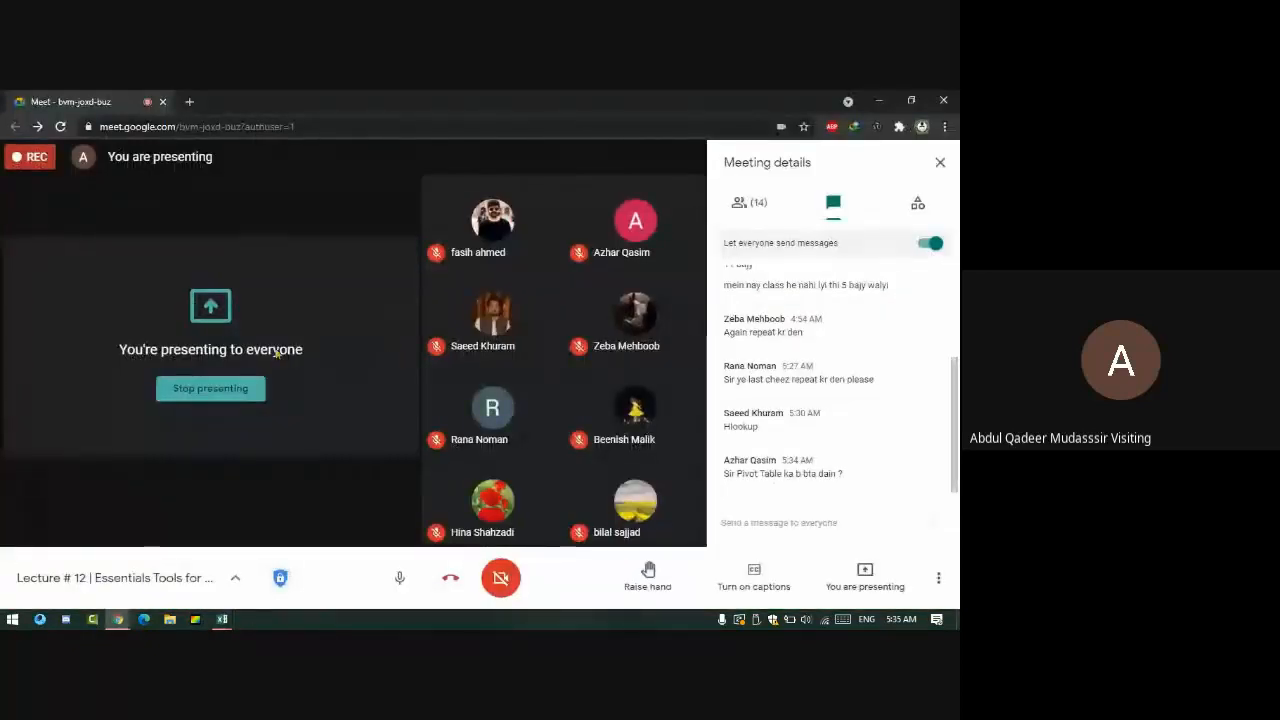
- Review Meet's People list and chat messages, then switch back to the Excel attendance sheet
{"action": "left_click", "coordinate": [773, 205]}
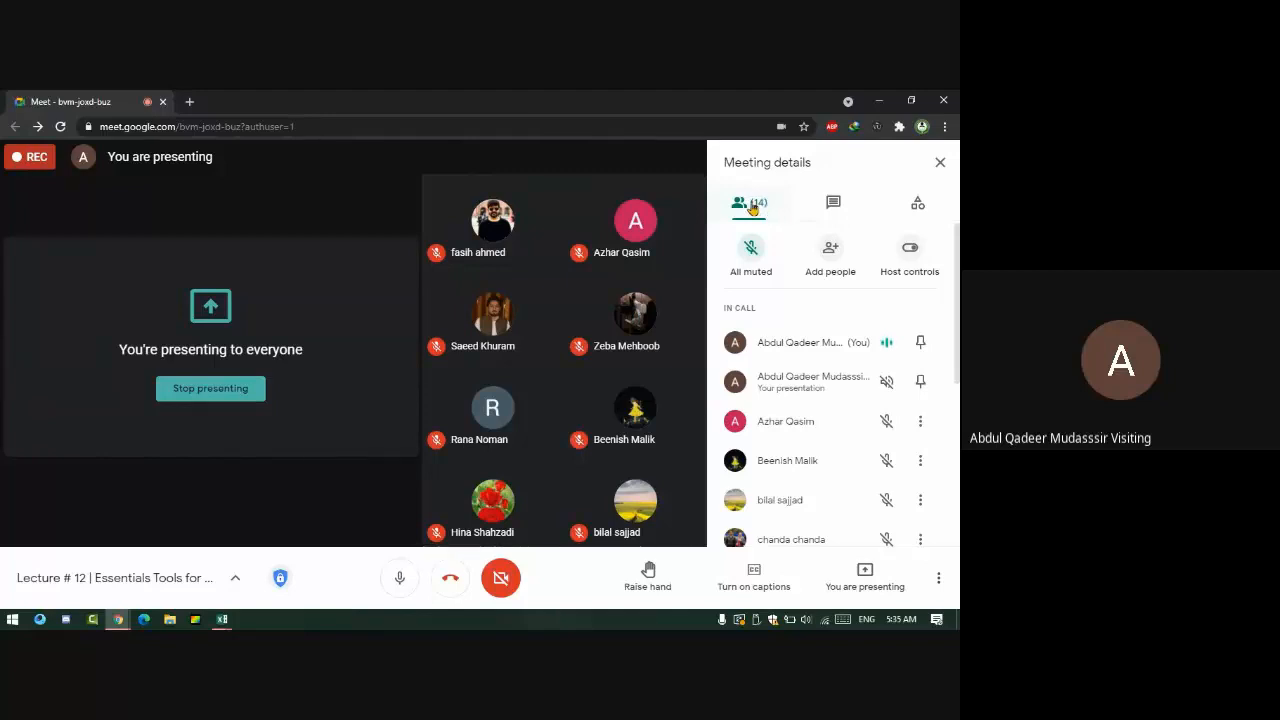
{"action": "left_click", "coordinate": [836, 201]}
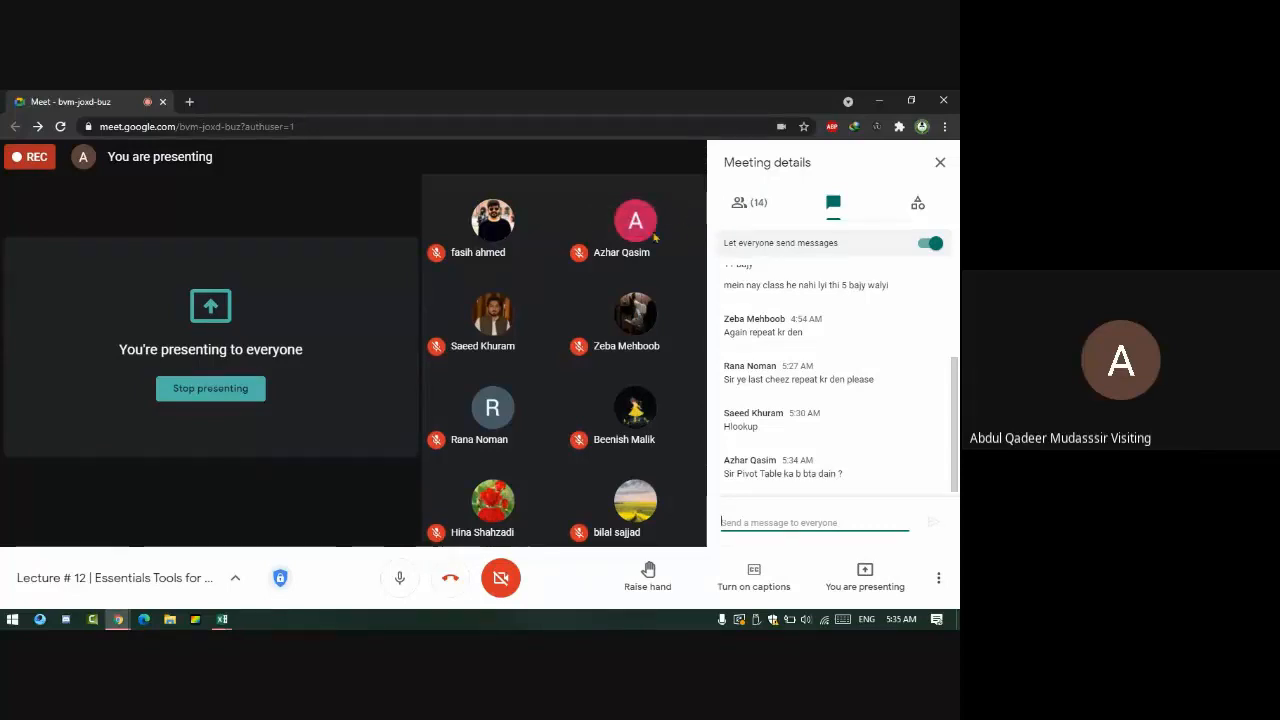
{"action": "key", "text": "alt+Tab"}
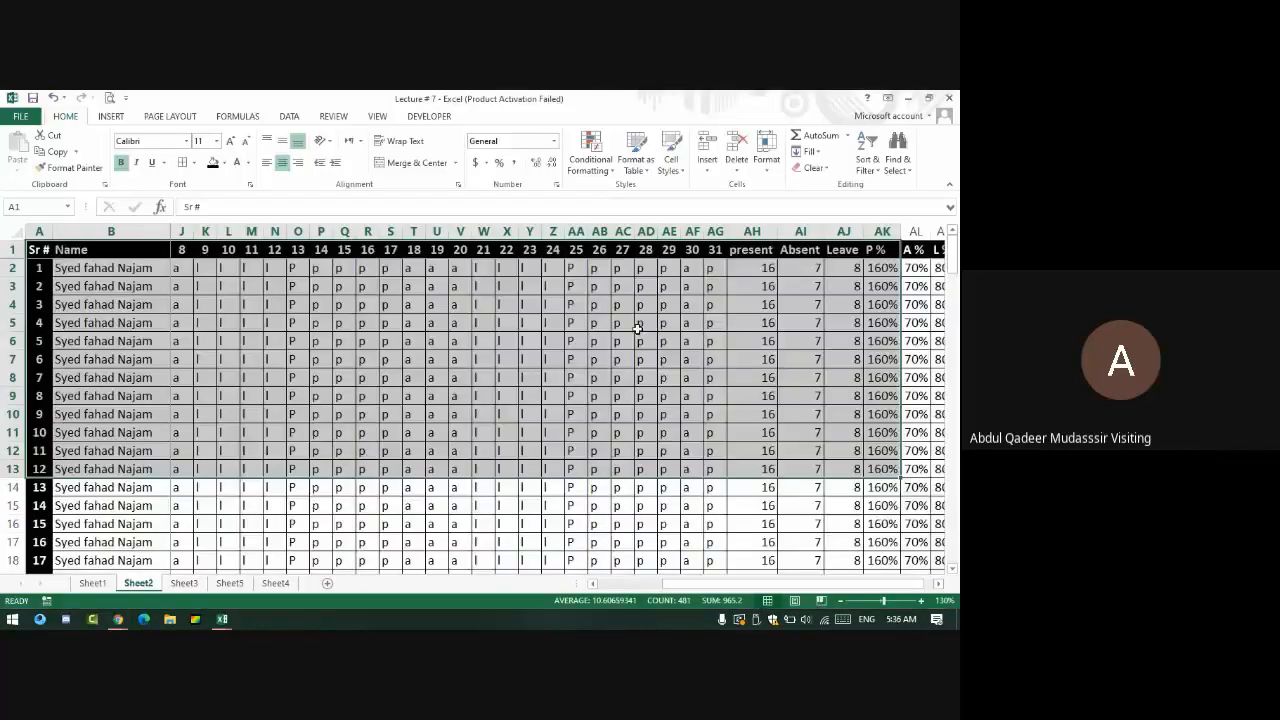
- Select columns J:AF, cancel Column Width unchanged, select the whole sheet, then switch to Meet
{"action": "left_click_drag", "start_coordinate": [183, 231], "coordinate": [700, 231]}
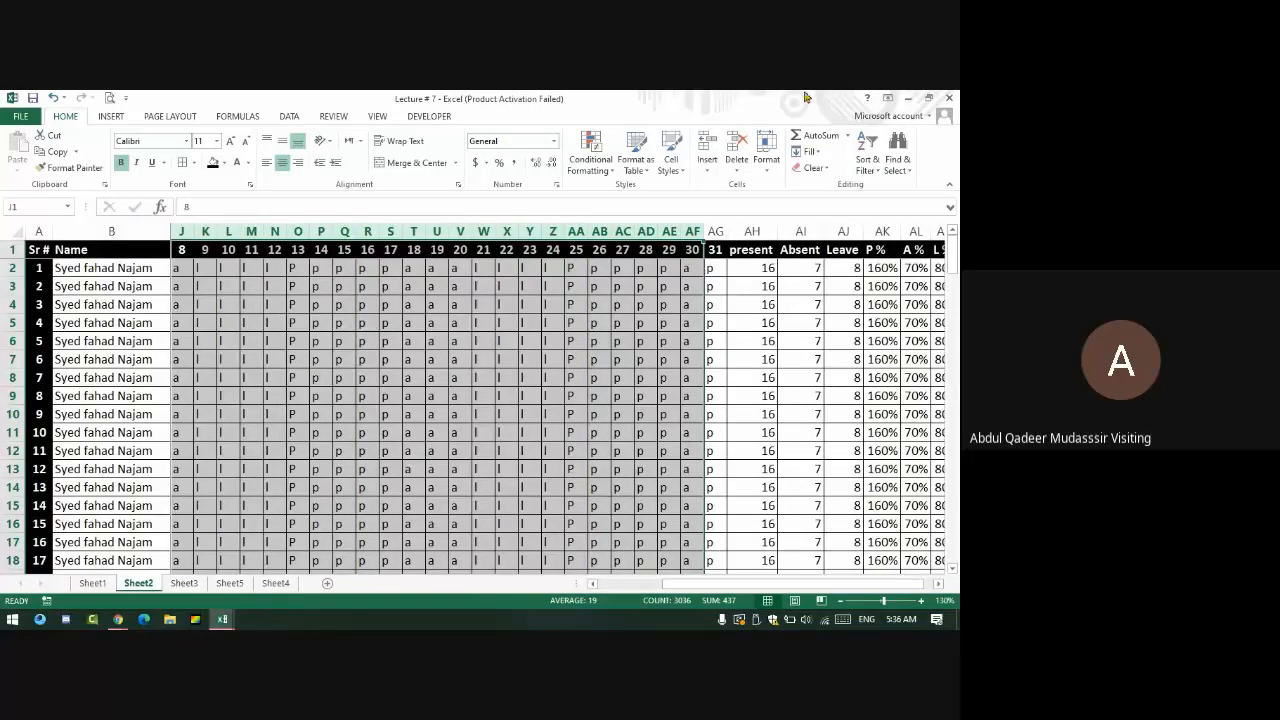
{"action": "left_click", "coordinate": [766, 150]}
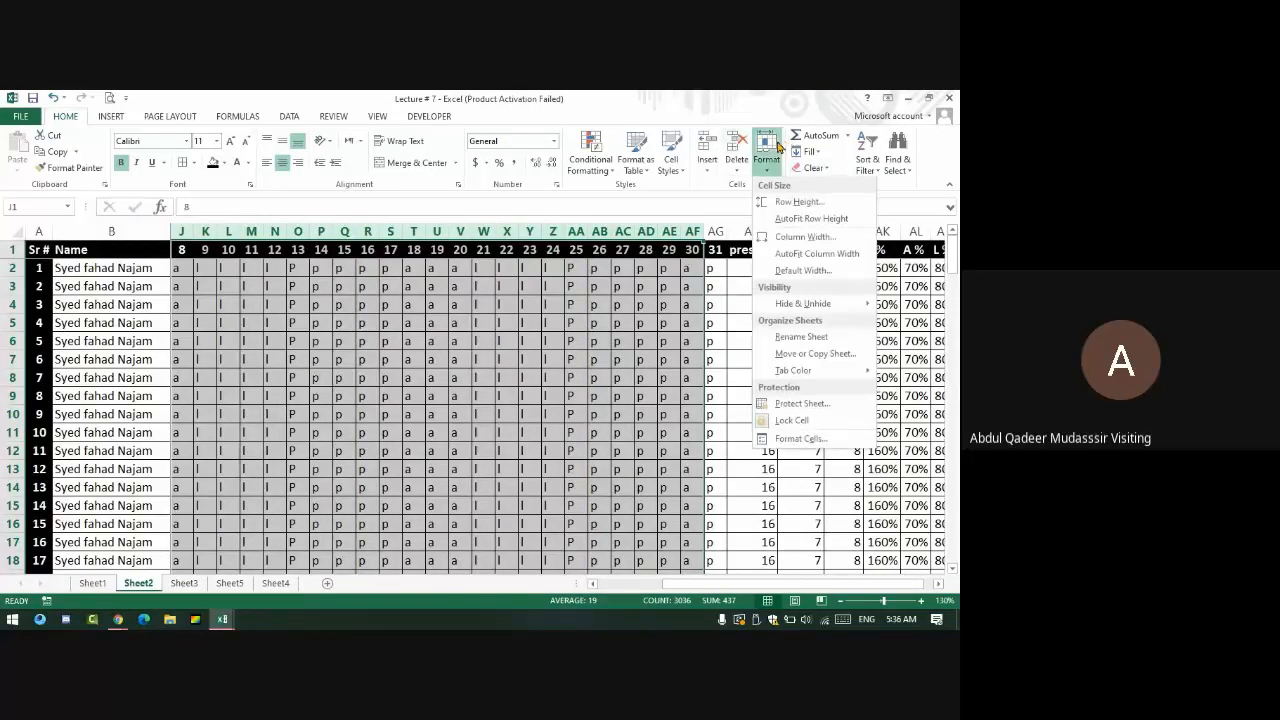
{"action": "left_click", "coordinate": [830, 240]}
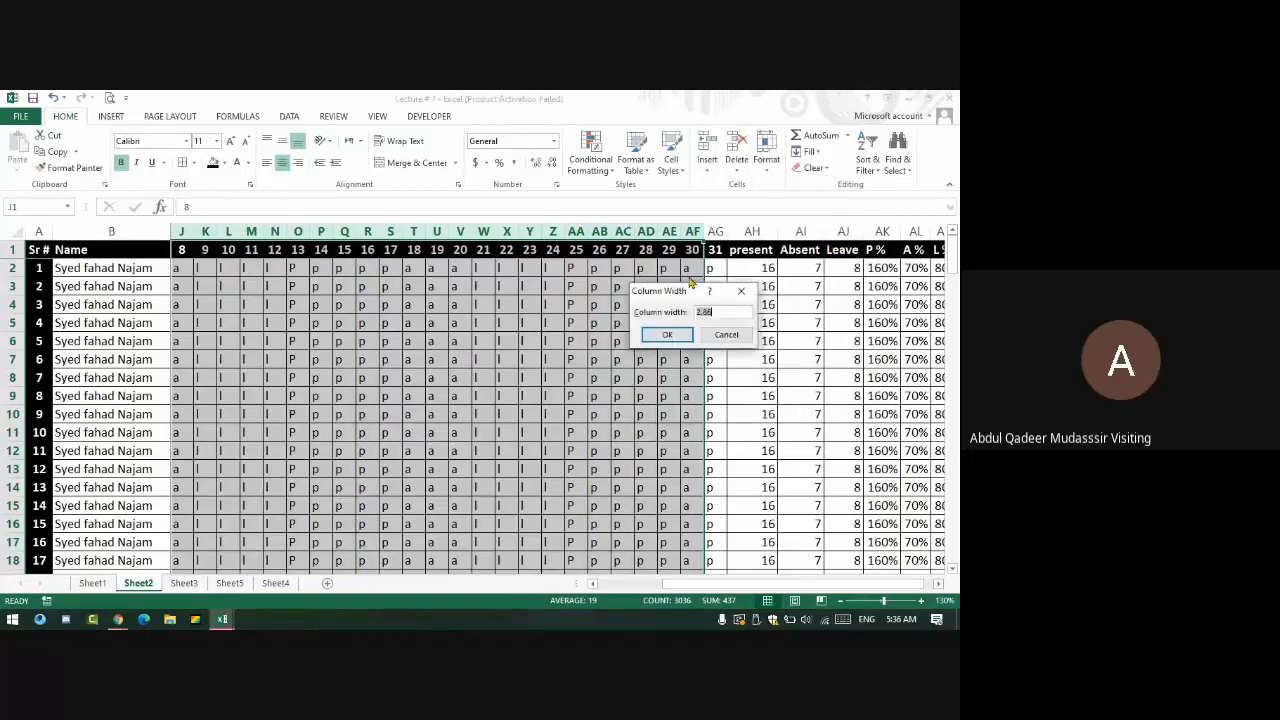
{"action": "left_click", "coordinate": [728, 334]}
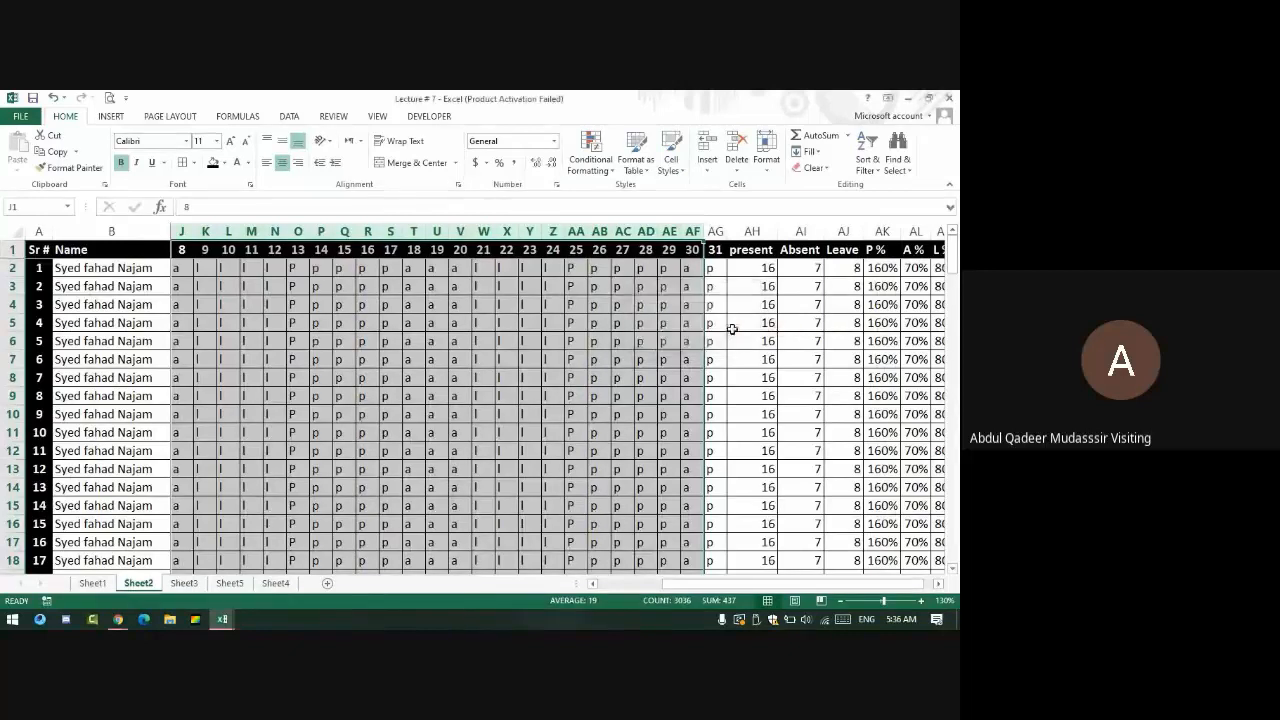
{"action": "left_click", "coordinate": [22, 231]}
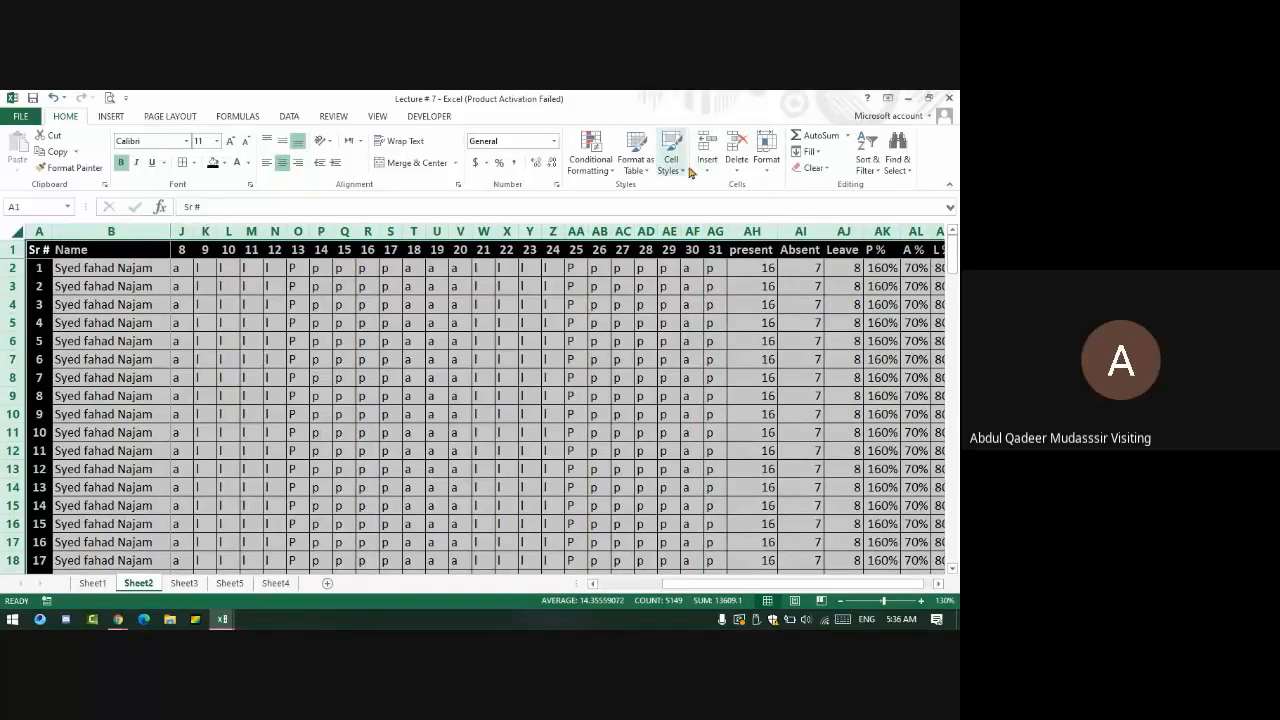
{"action": "key", "text": "alt+Tab"}
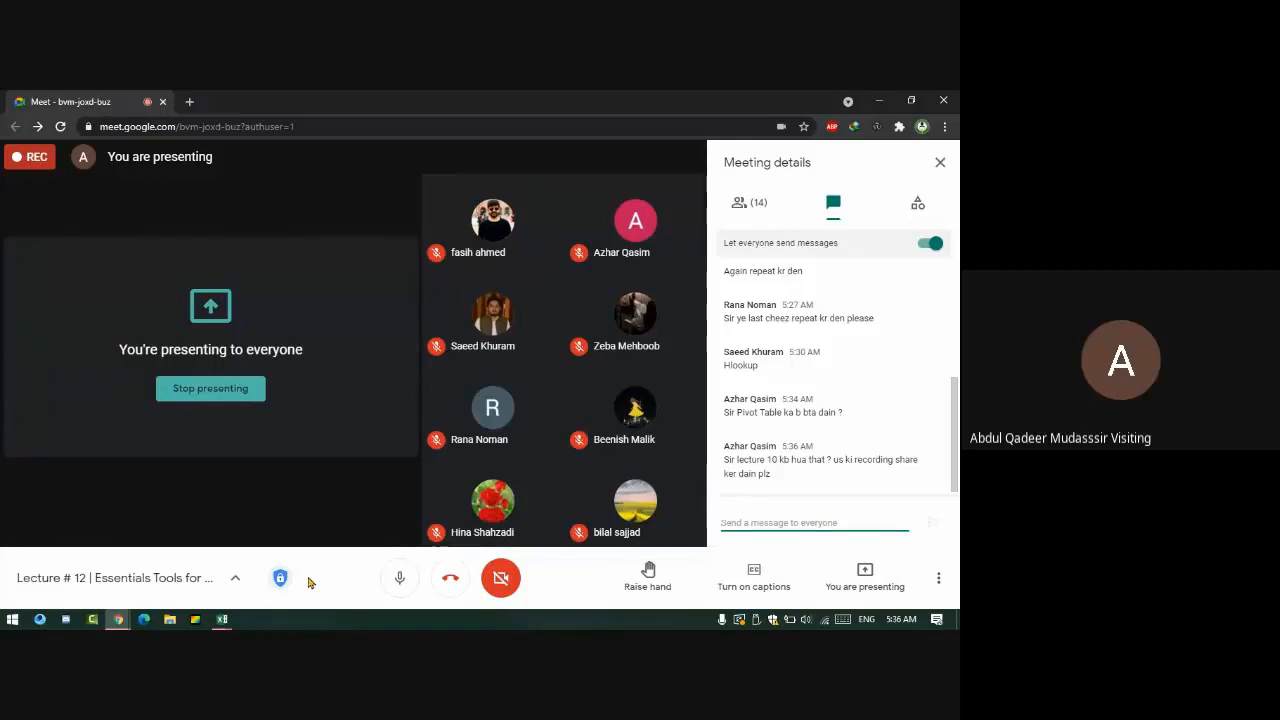
- Open Chrome's Downloads page with Ctrl+J to see the failed Lecture # 10 recording downloads
{"action": "key", "text": "ctrl+j"}
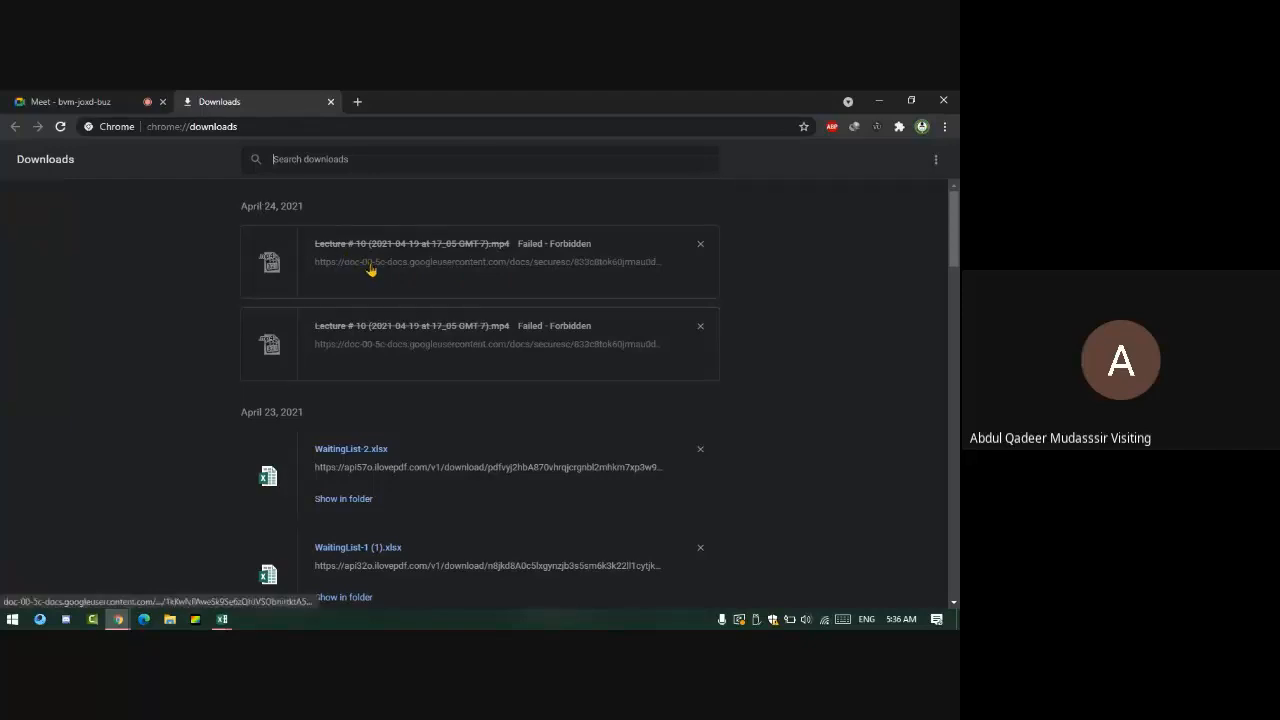
- Retry the failed Lecture # 10 recording link, then close the 403 error and Downloads tabs
{"action": "left_click", "coordinate": [395, 345]}
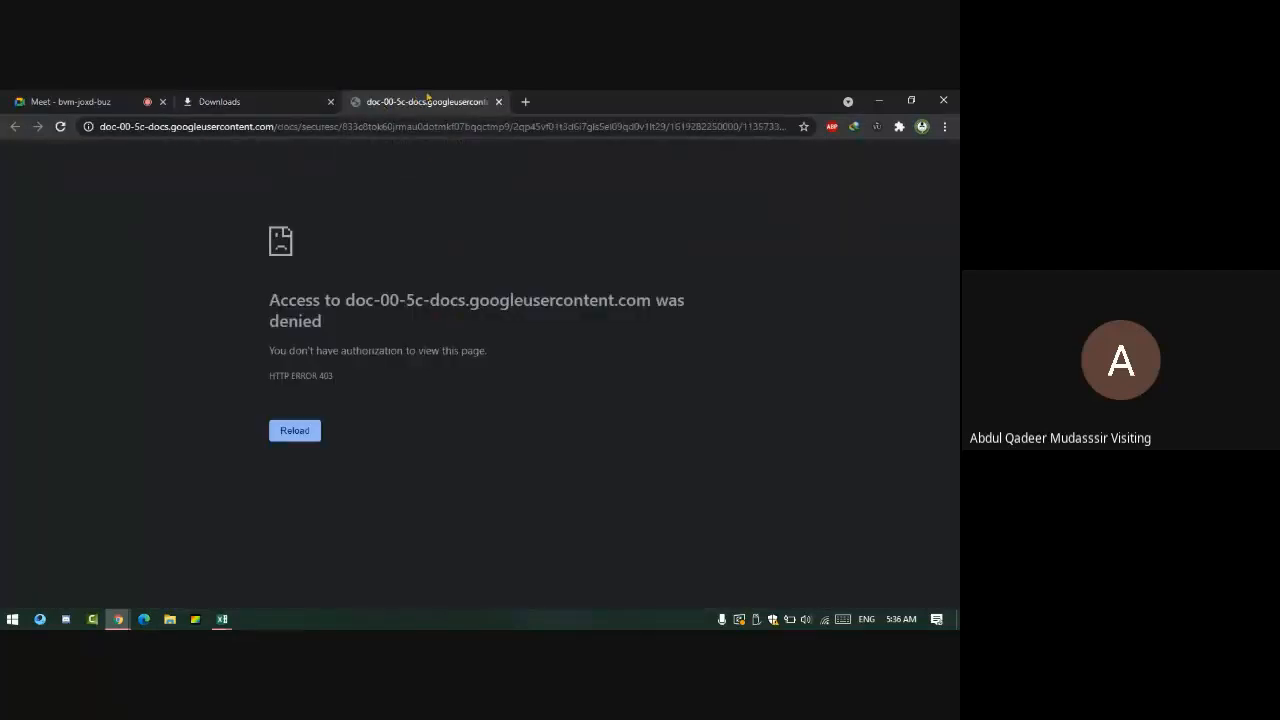
{"action": "middle_click", "coordinate": [428, 97]}
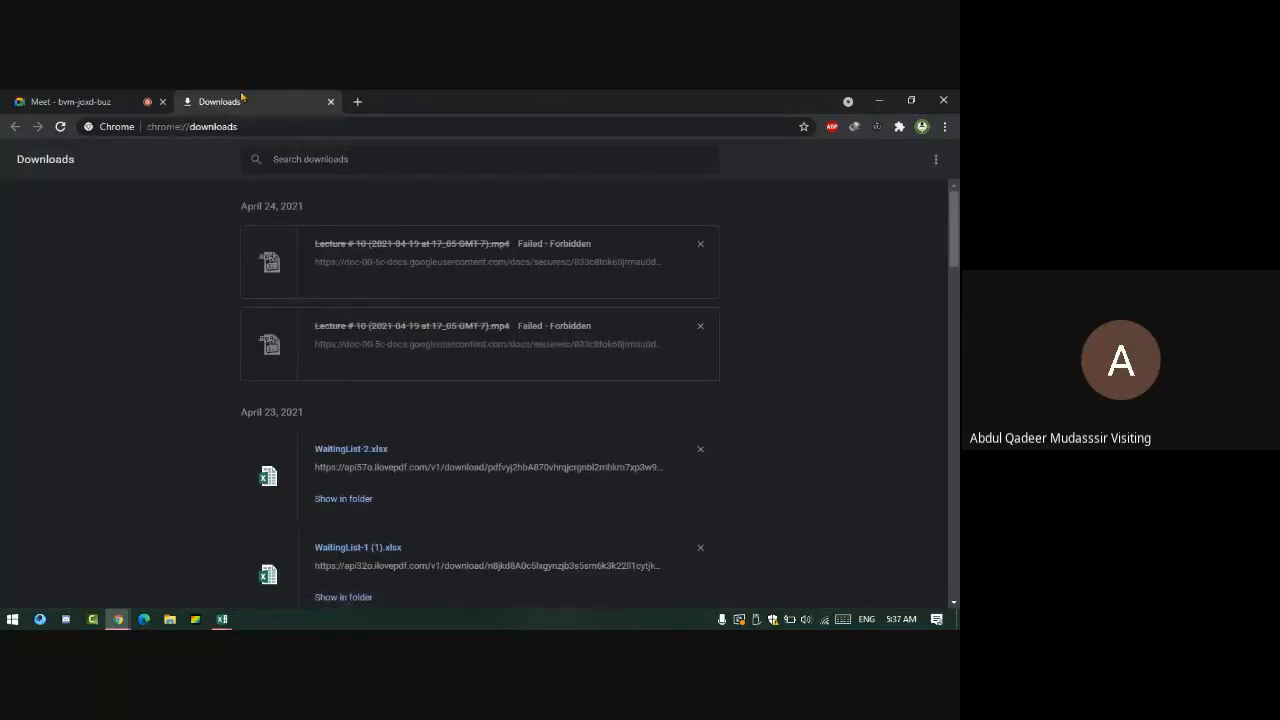
{"action": "middle_click", "coordinate": [298, 101]}
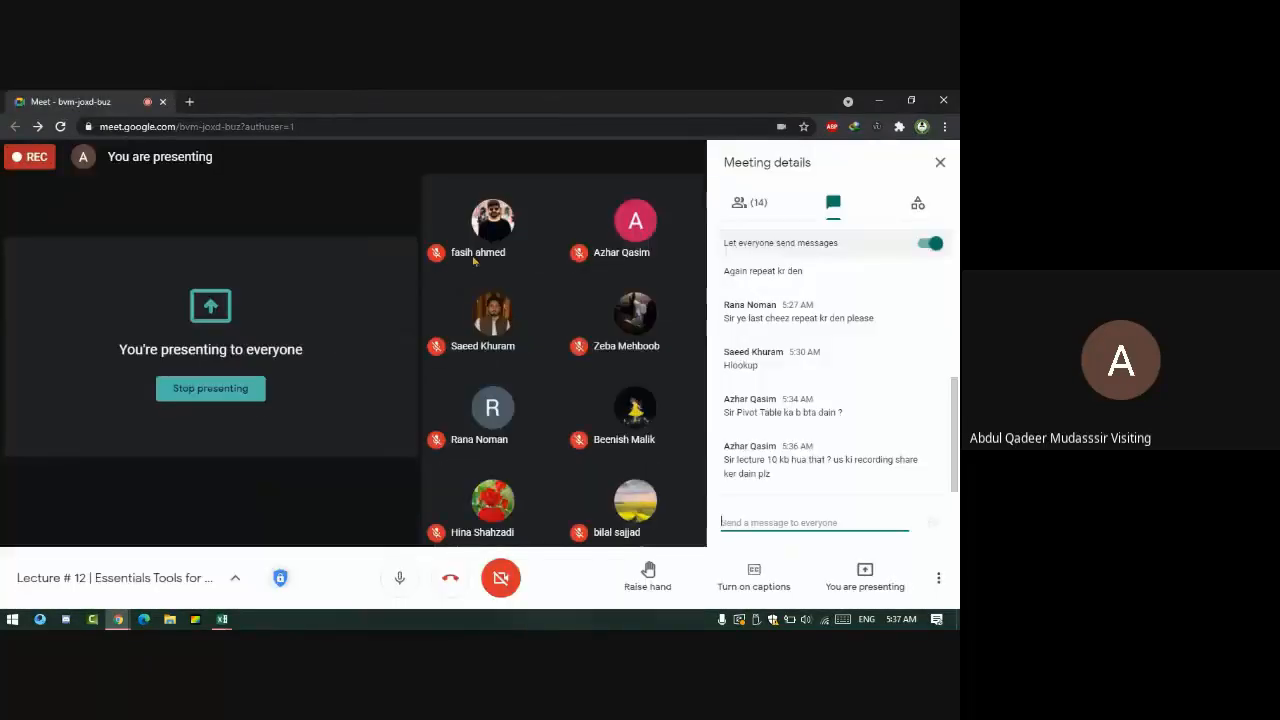
- Reopen the Meet chat to read participants' messages, then show the Excel taskbar window previews
{"action": "left_click", "coordinate": [942, 168]}
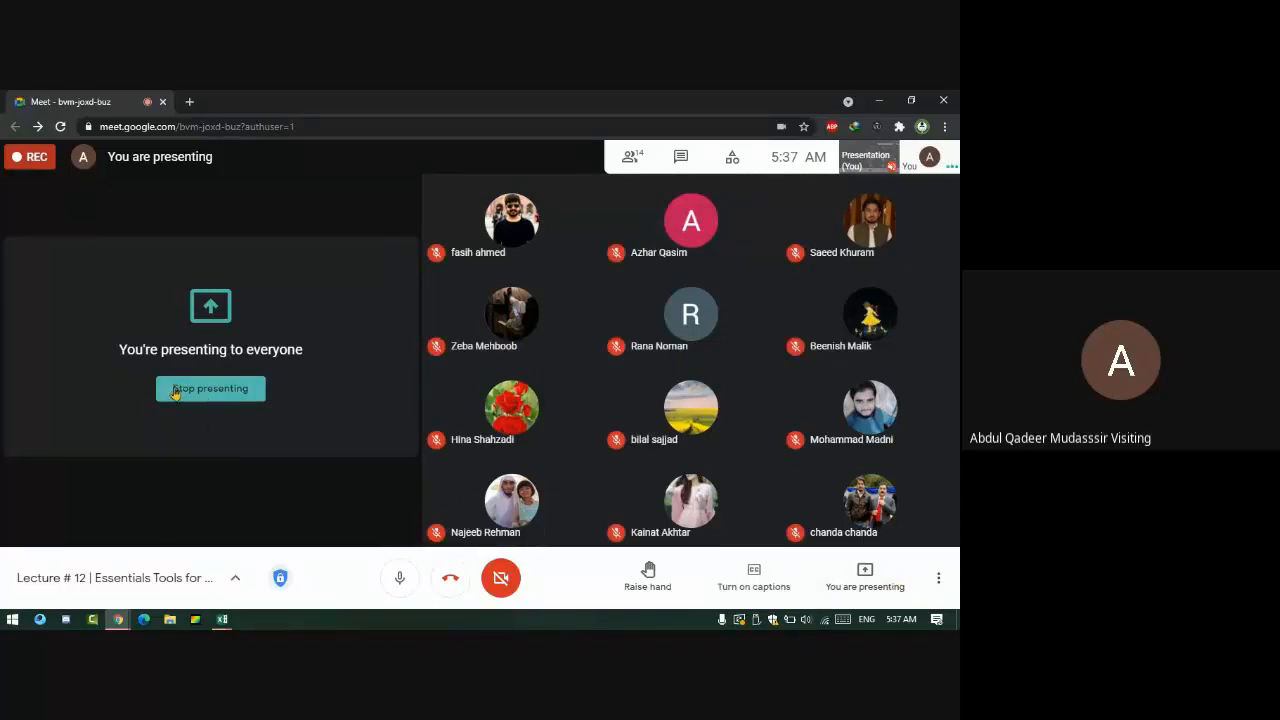
{"action": "left_click", "coordinate": [674, 160]}
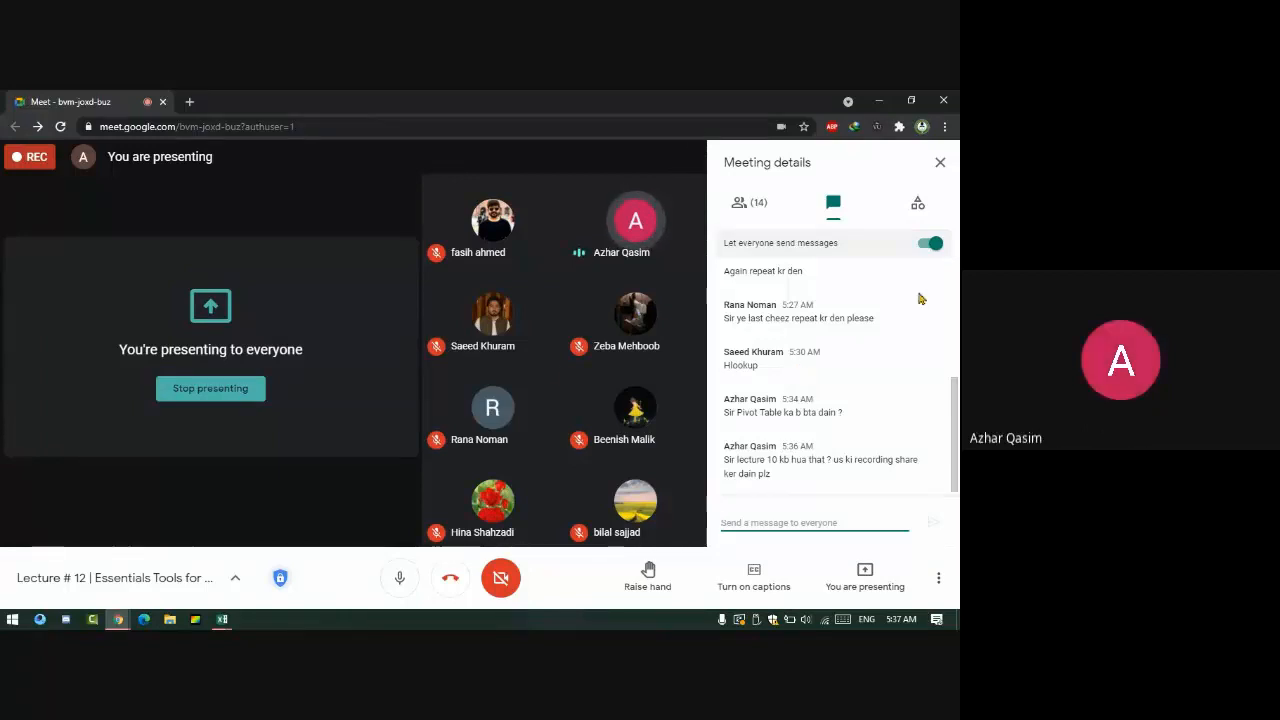
{"action": "left_click", "coordinate": [221, 620]}
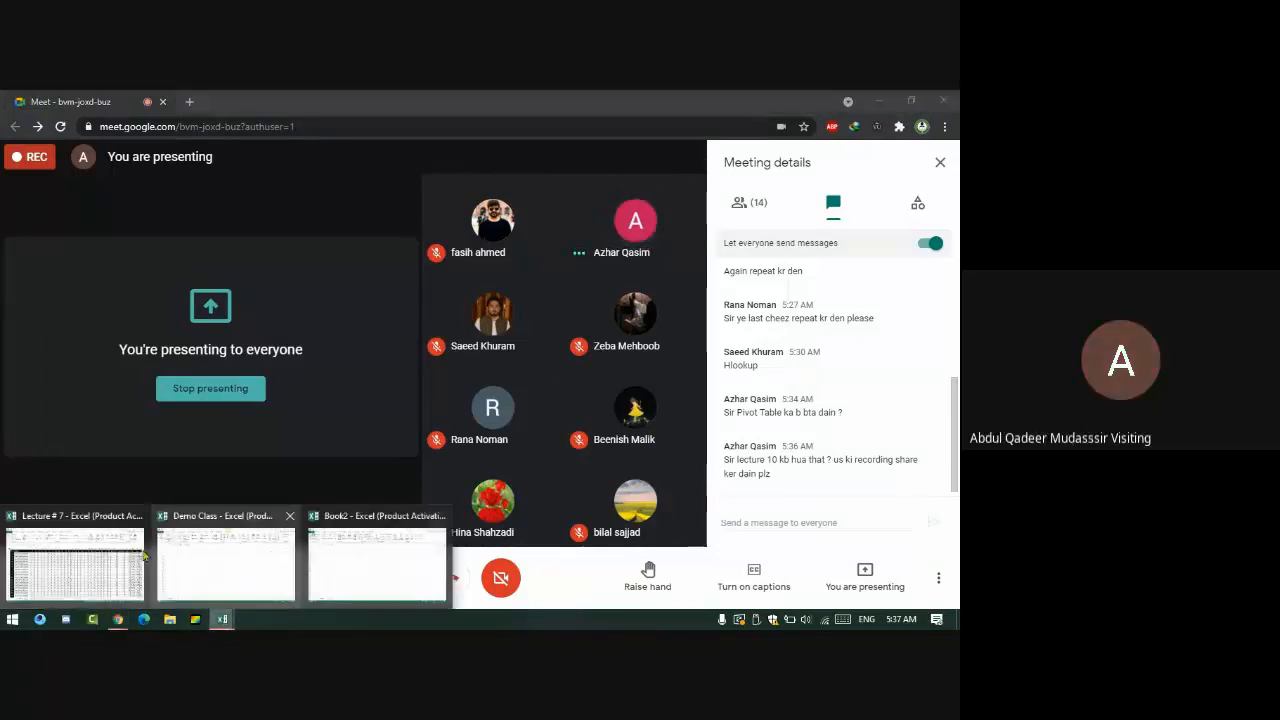
- Show the Lecture # 7 workbook in Page Layout view, accepting the unfreeze of panes
{"action": "left_click", "coordinate": [86, 566]}
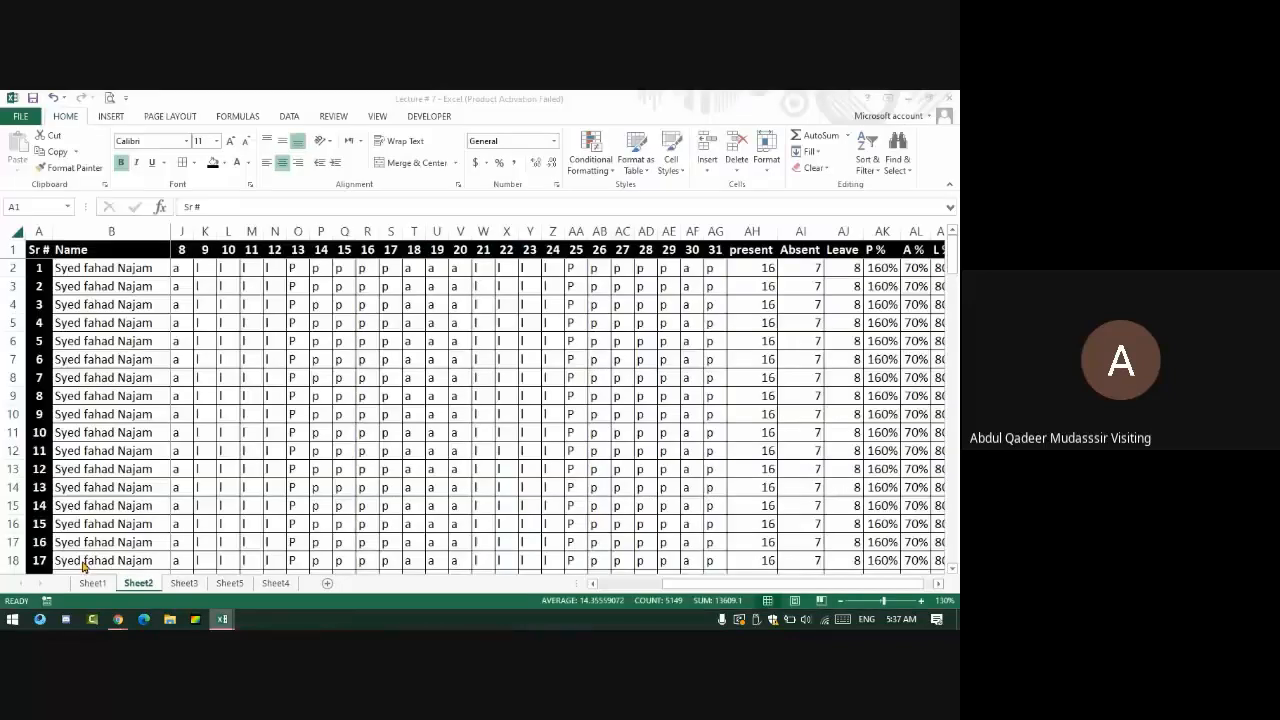
{"action": "left_click", "coordinate": [794, 600]}
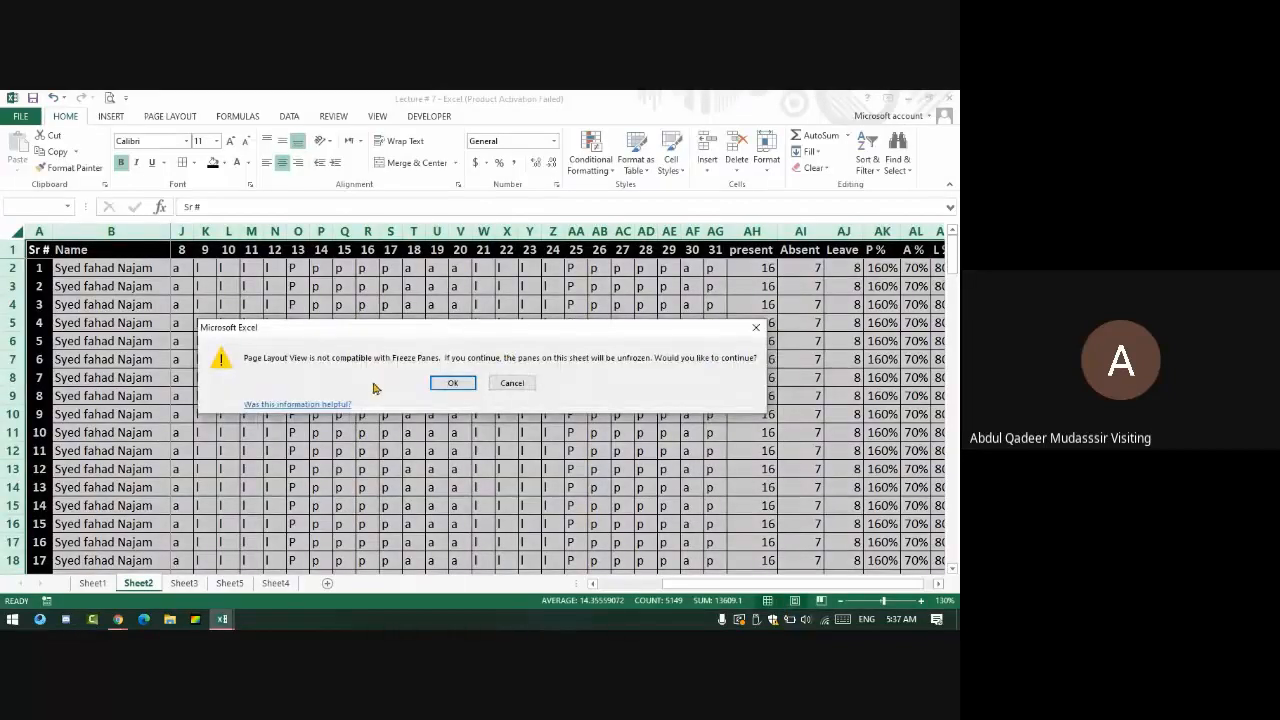
{"action": "left_click", "coordinate": [452, 383]}
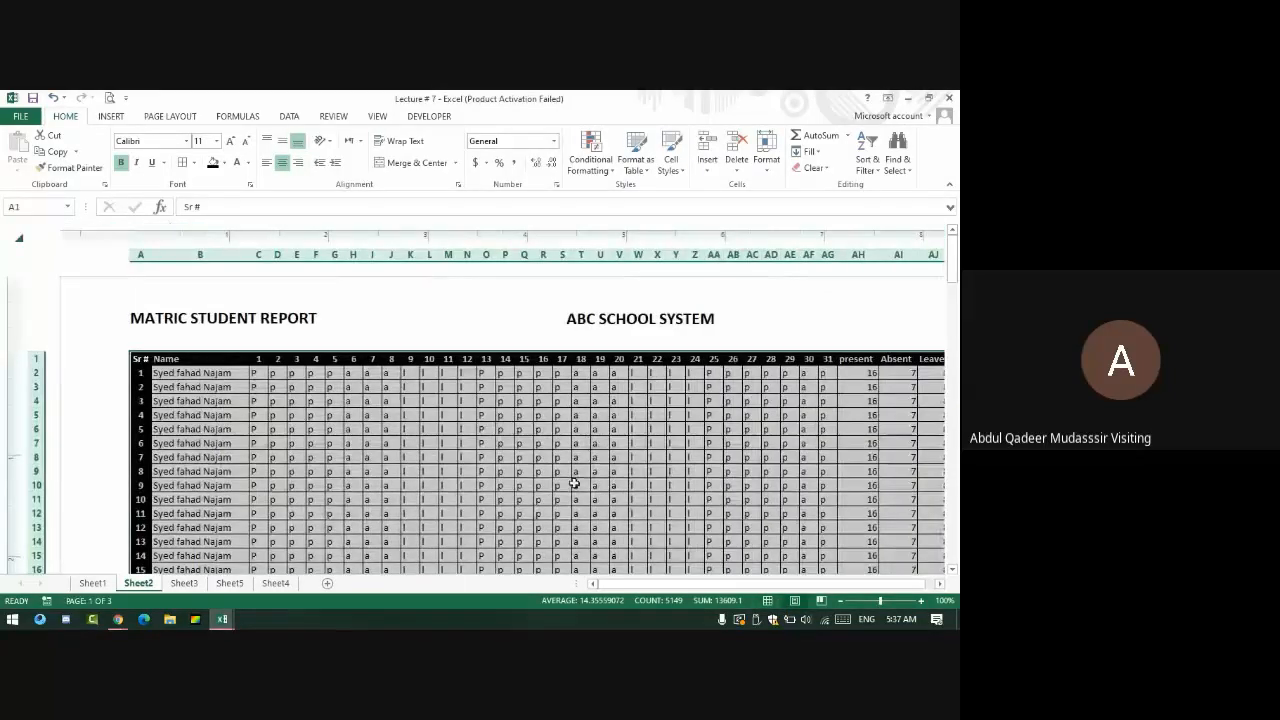
{"action": "scroll", "coordinate": [574, 484], "scroll_direction": "down", "scroll_amount": 13}
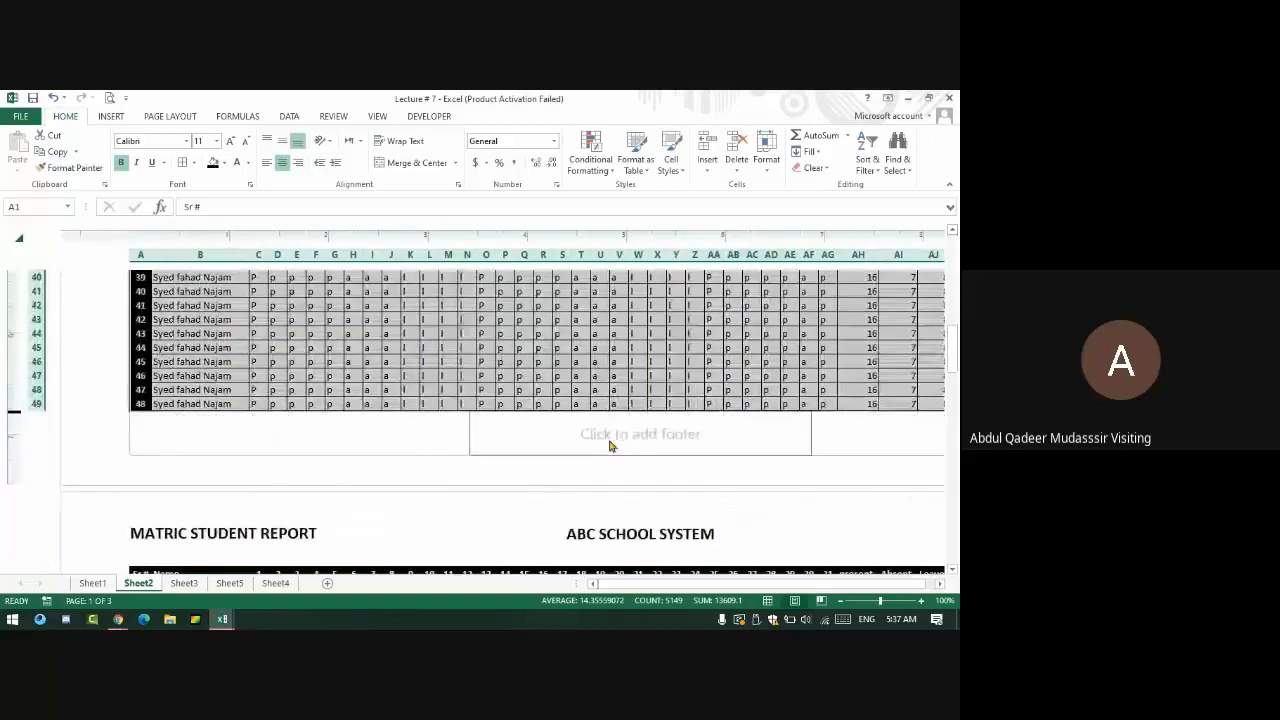
- Add a right-hand footer reading 'PREPARED BY' followed by the preparer's name
{"action": "left_click", "coordinate": [865, 440]}
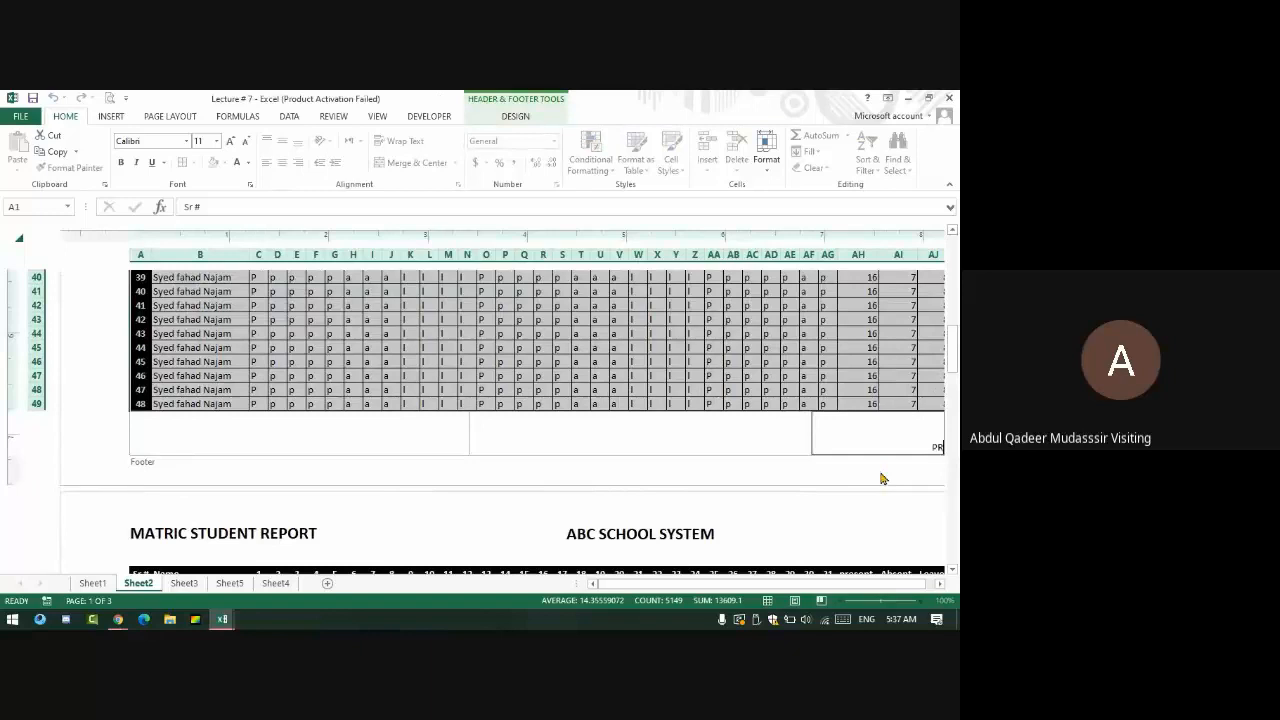
{"action": "key", "text": "BackSpace"}
{"action": "key", "text": "BackSpace"}
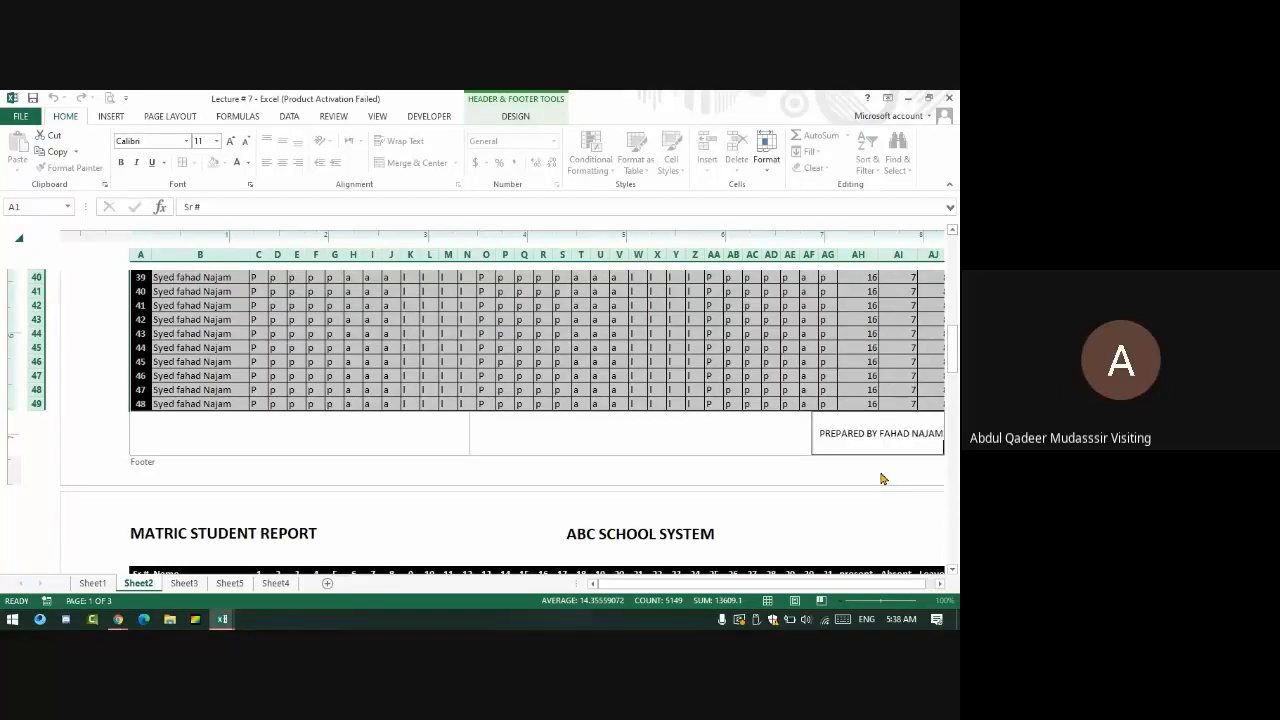
{"action": "left_click", "coordinate": [869, 462]}
{"action": "scroll", "coordinate": [869, 462], "scroll_direction": "down", "scroll_amount": 5}
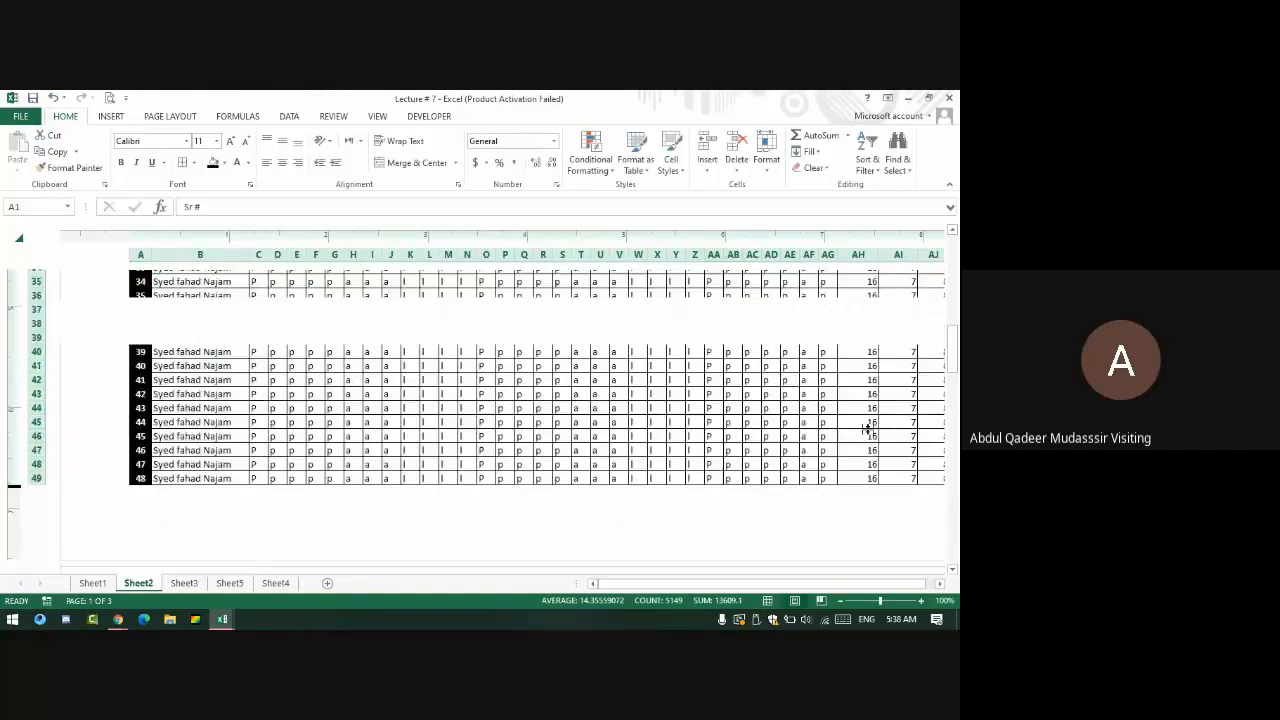
- Compare Page Break Preview and Normal views, then return to Page Layout view
{"action": "left_click", "coordinate": [872, 448]}
{"action": "scroll", "coordinate": [870, 440], "scroll_direction": "up", "scroll_amount": 7}
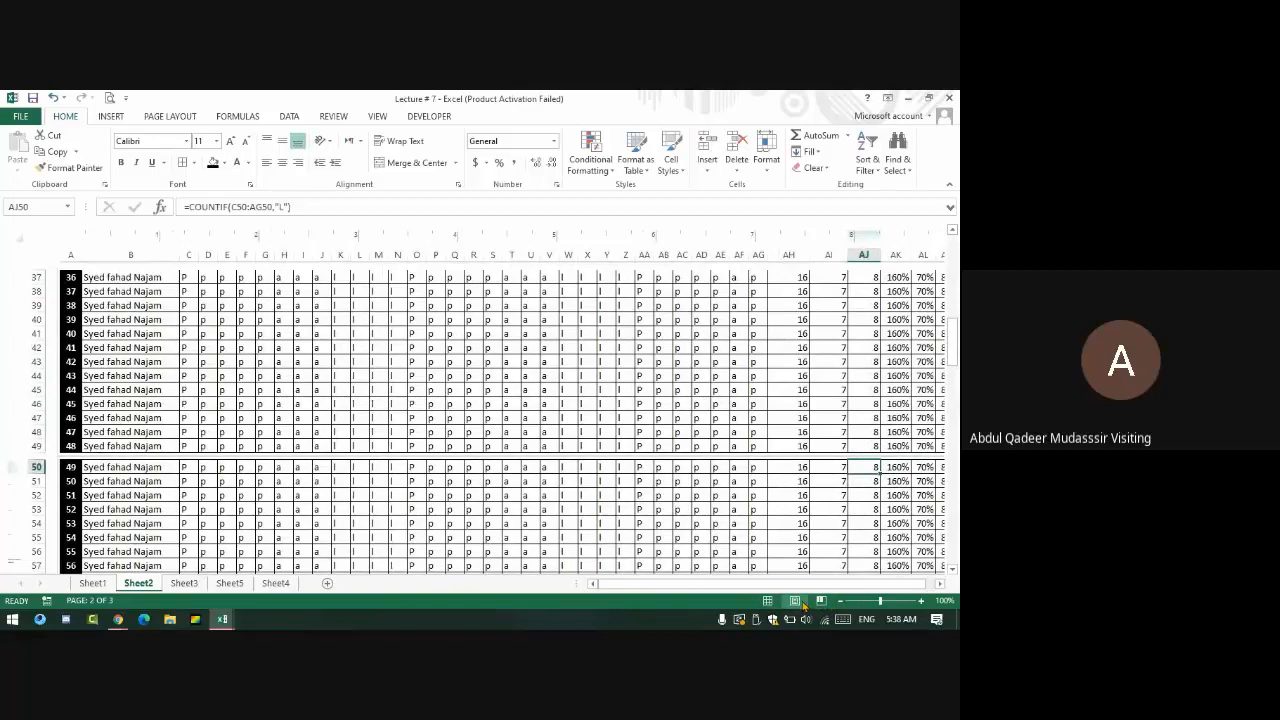
{"action": "scroll", "coordinate": [810, 463], "scroll_direction": "up", "scroll_amount": 12}
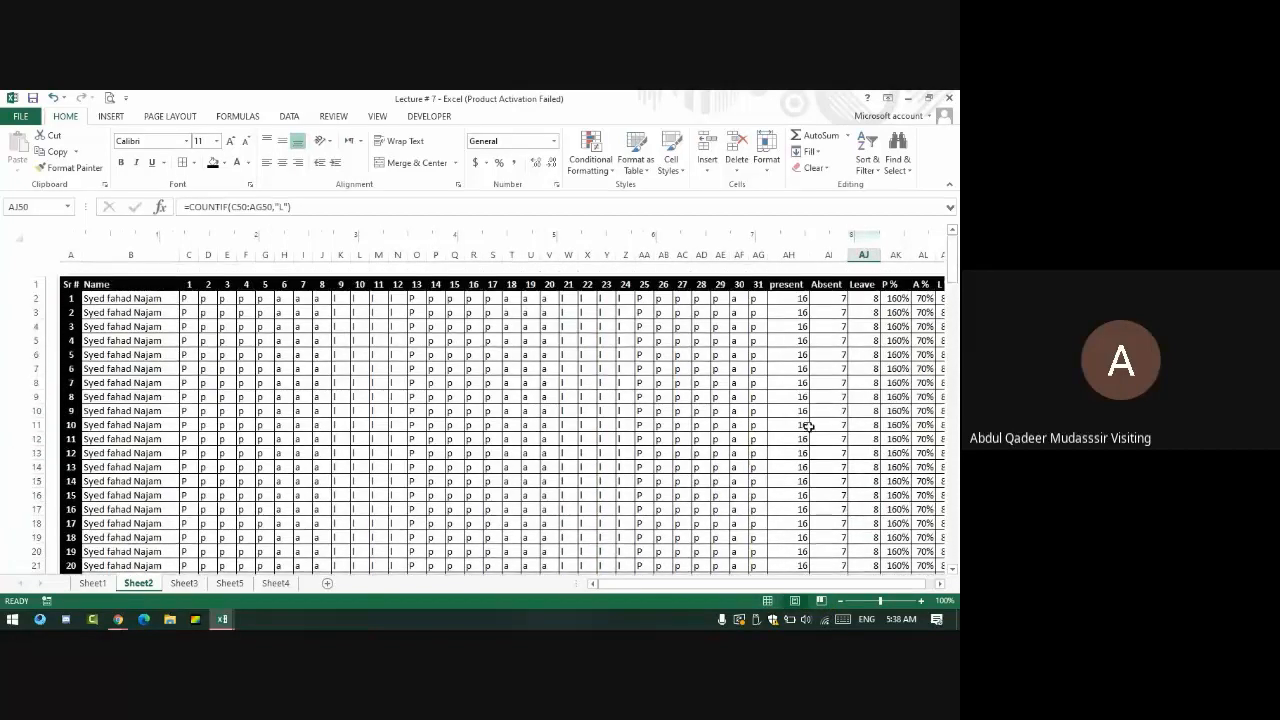
{"action": "left_click", "coordinate": [815, 600]}
{"action": "left_click", "coordinate": [767, 600]}
{"action": "left_click", "coordinate": [818, 600]}
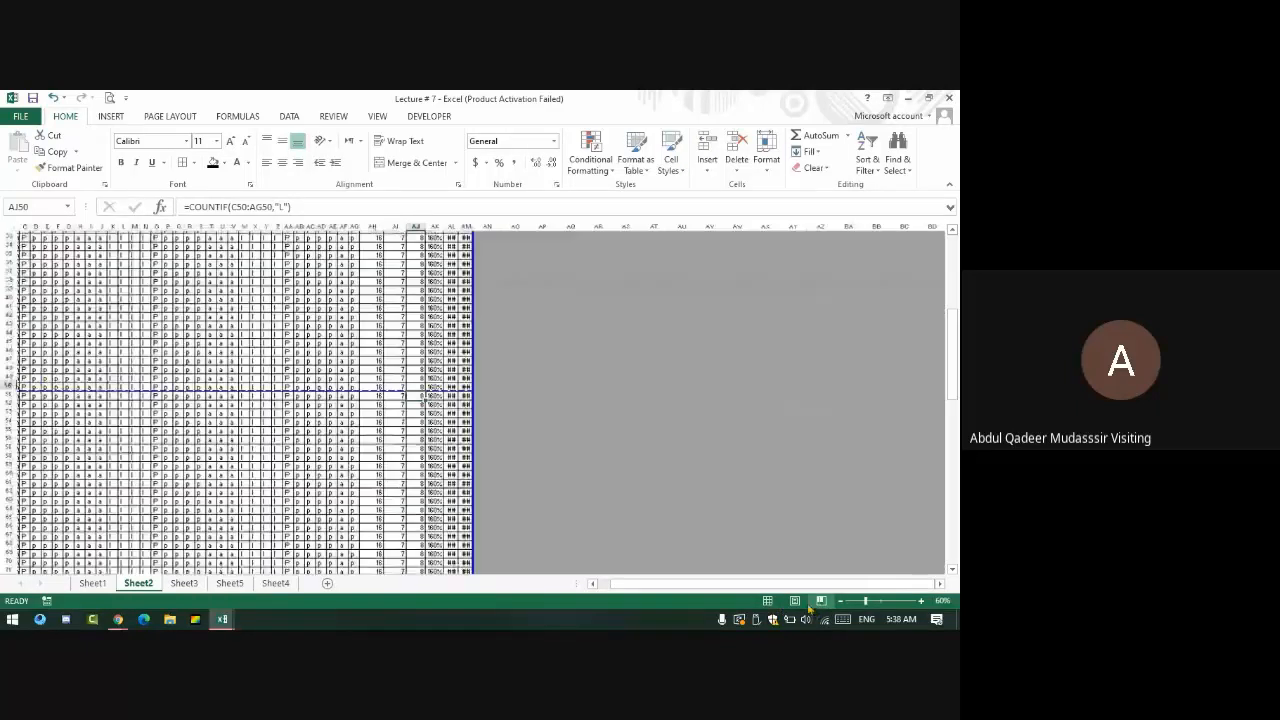
{"action": "left_click", "coordinate": [794, 600]}
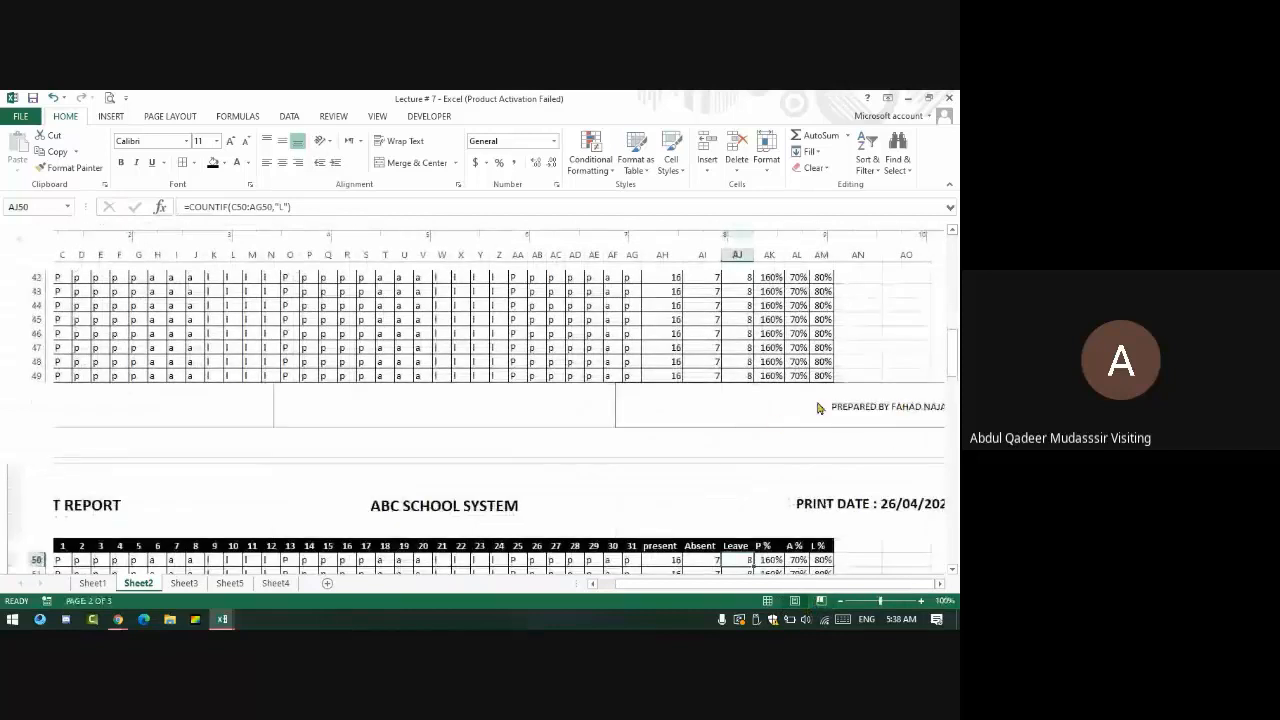
- Make the right footer 12-point bold, then open the print preview with Ctrl+P
{"action": "left_click", "coordinate": [818, 407]}
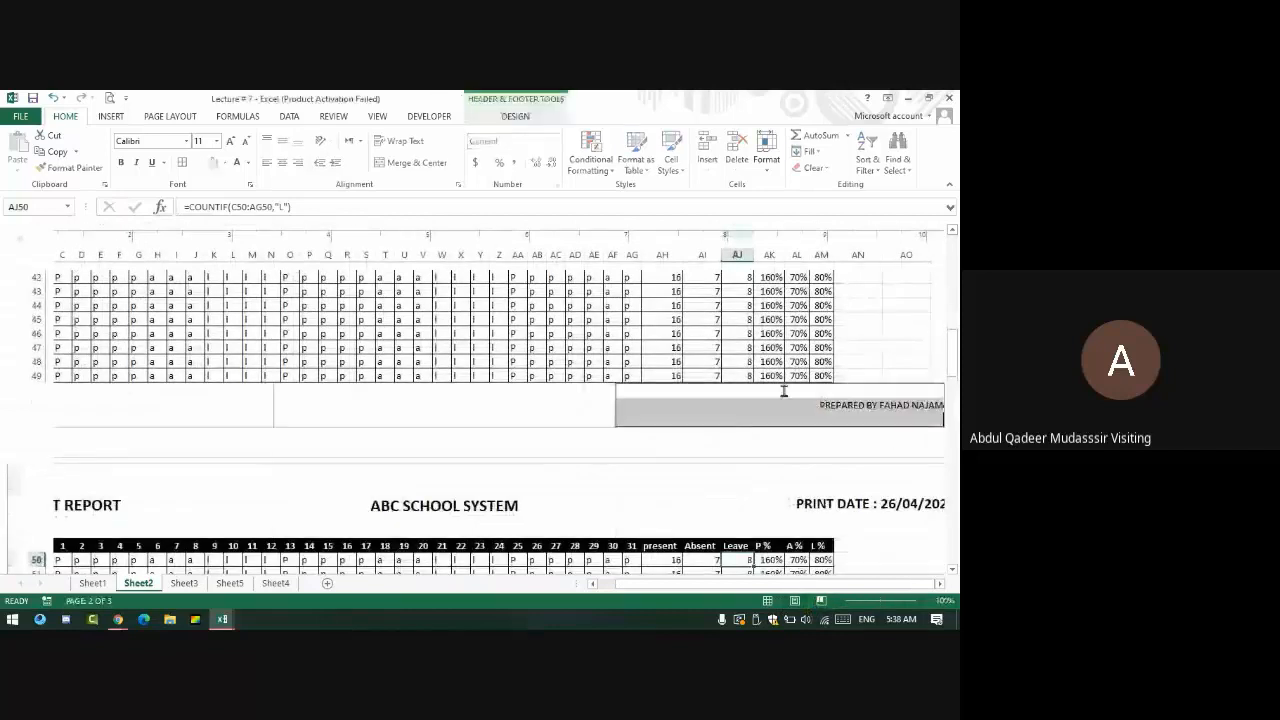
{"action": "left_click", "coordinate": [232, 147]}
{"action": "left_click", "coordinate": [121, 162]}
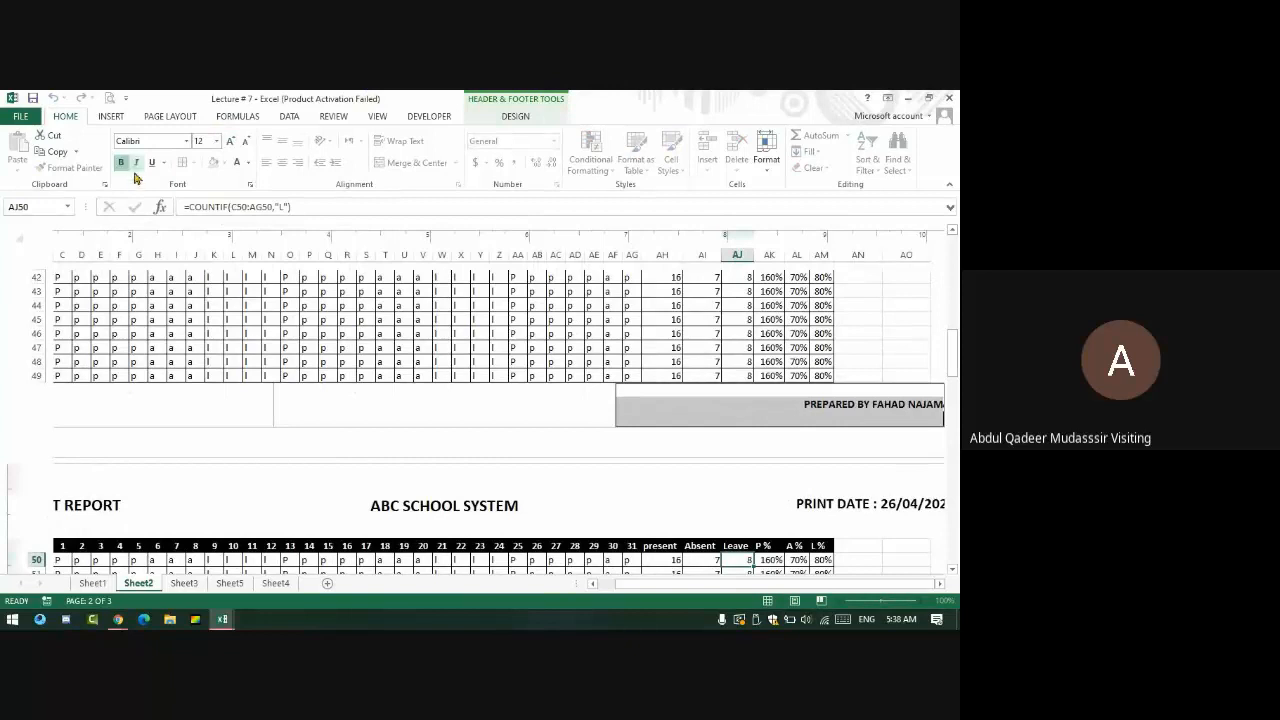
{"action": "left_click", "coordinate": [462, 395]}
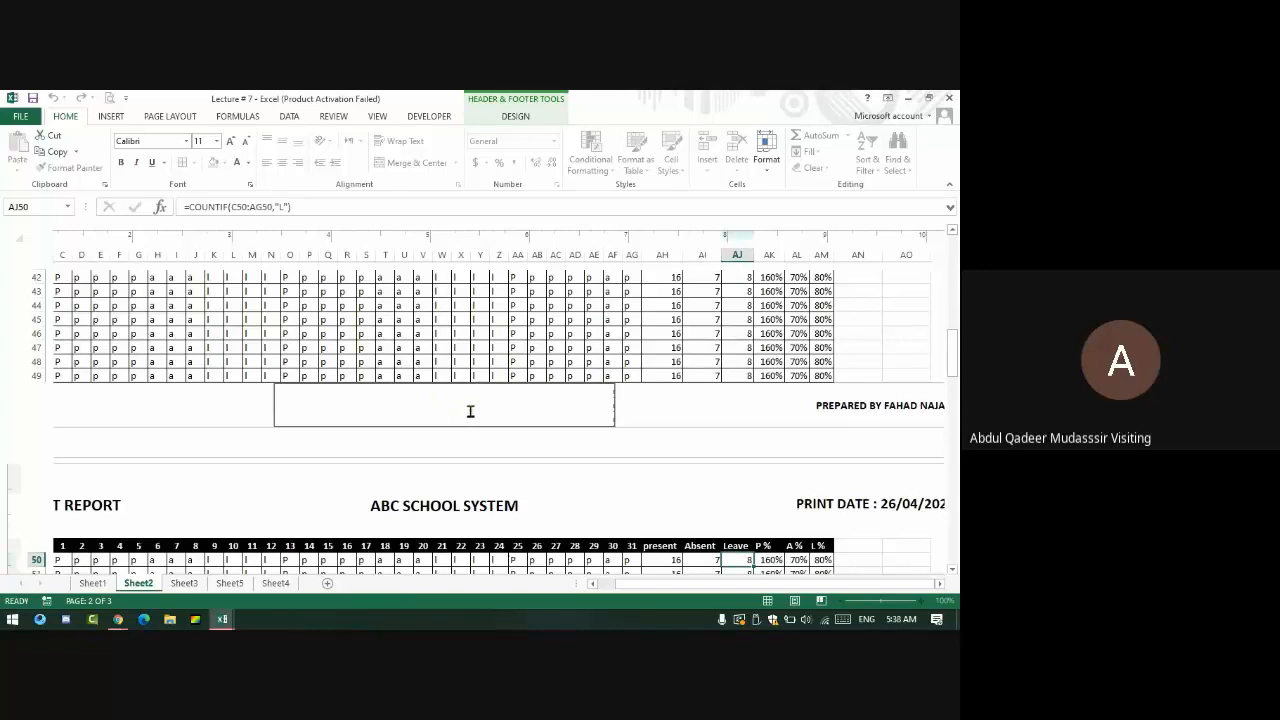
{"action": "left_click", "coordinate": [186, 420]}
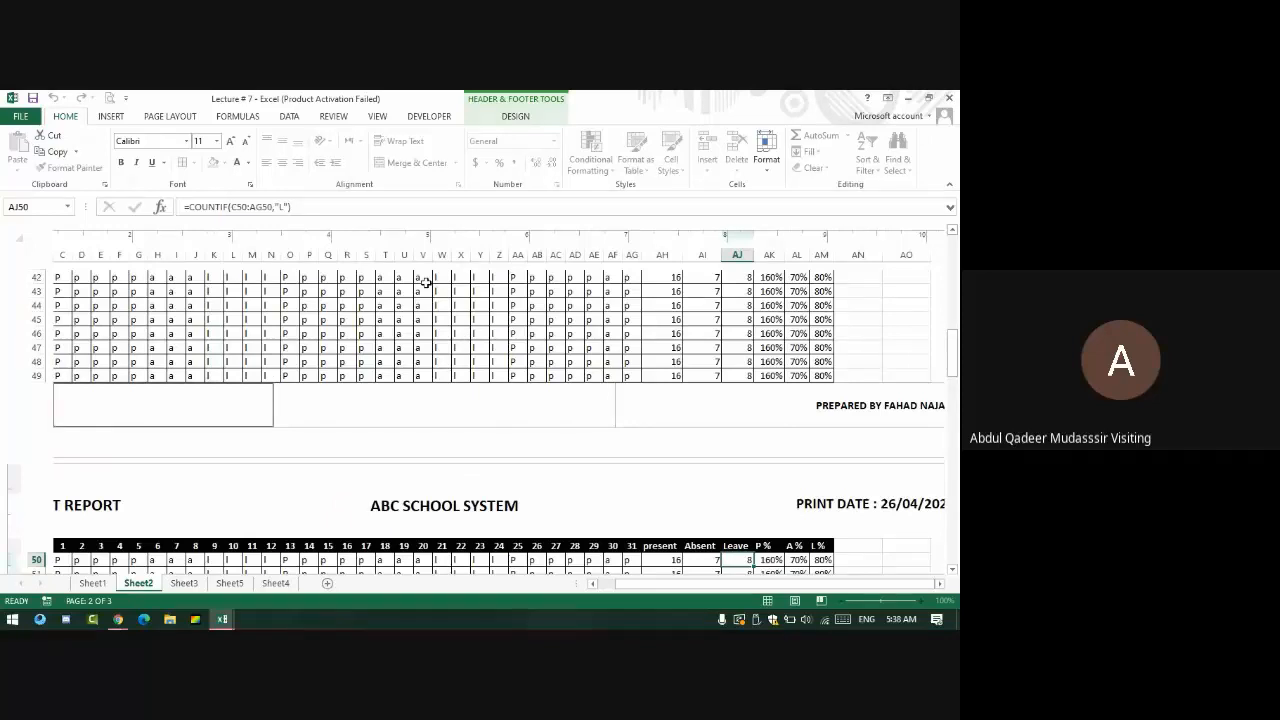
{"action": "left_click", "coordinate": [548, 409]}
{"action": "left_click", "coordinate": [579, 358]}
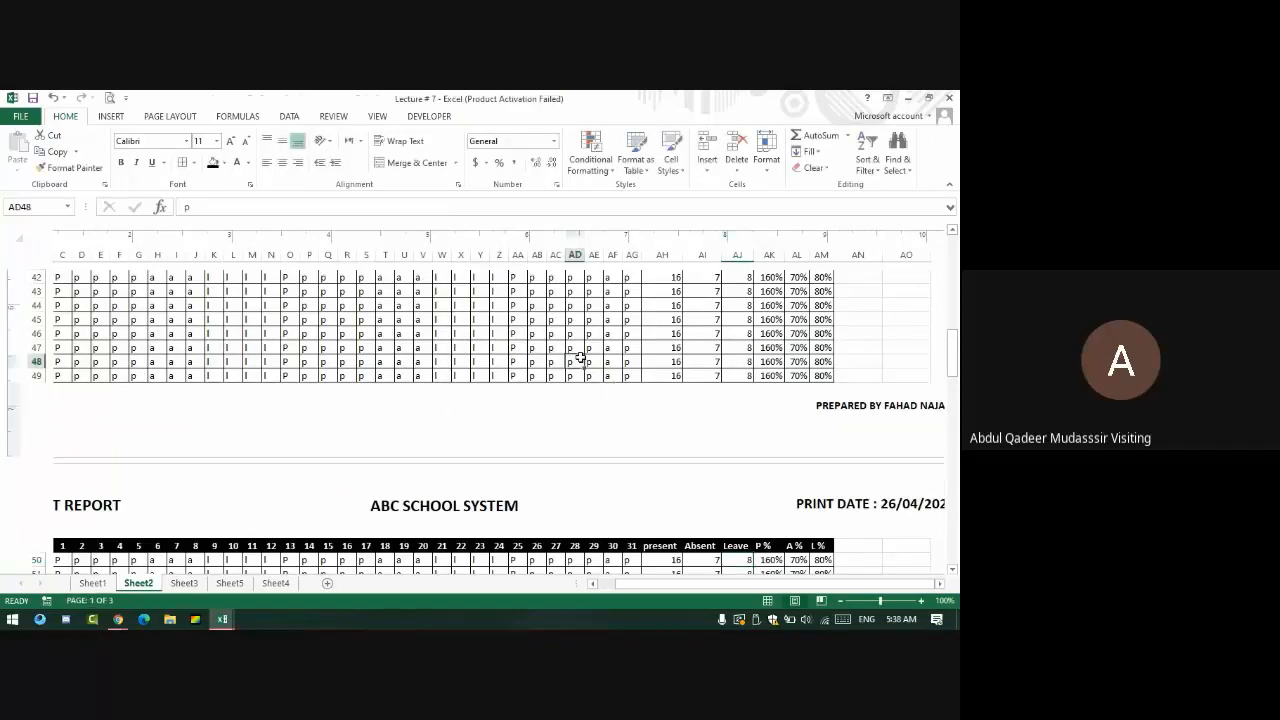
{"action": "key", "text": "ctrl+p"}
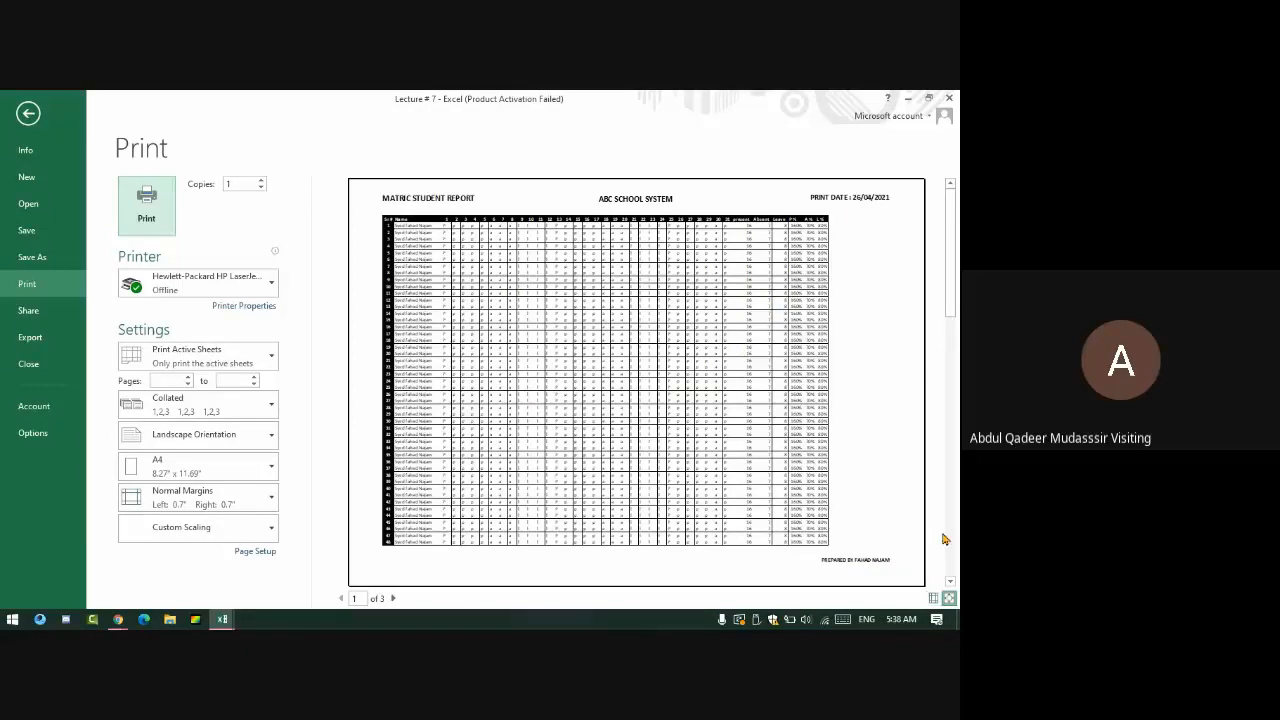
- Exit print preview, scroll to page 2 of Sheet2 and switch to the Developer tab
{"action": "key", "text": "Escape"}
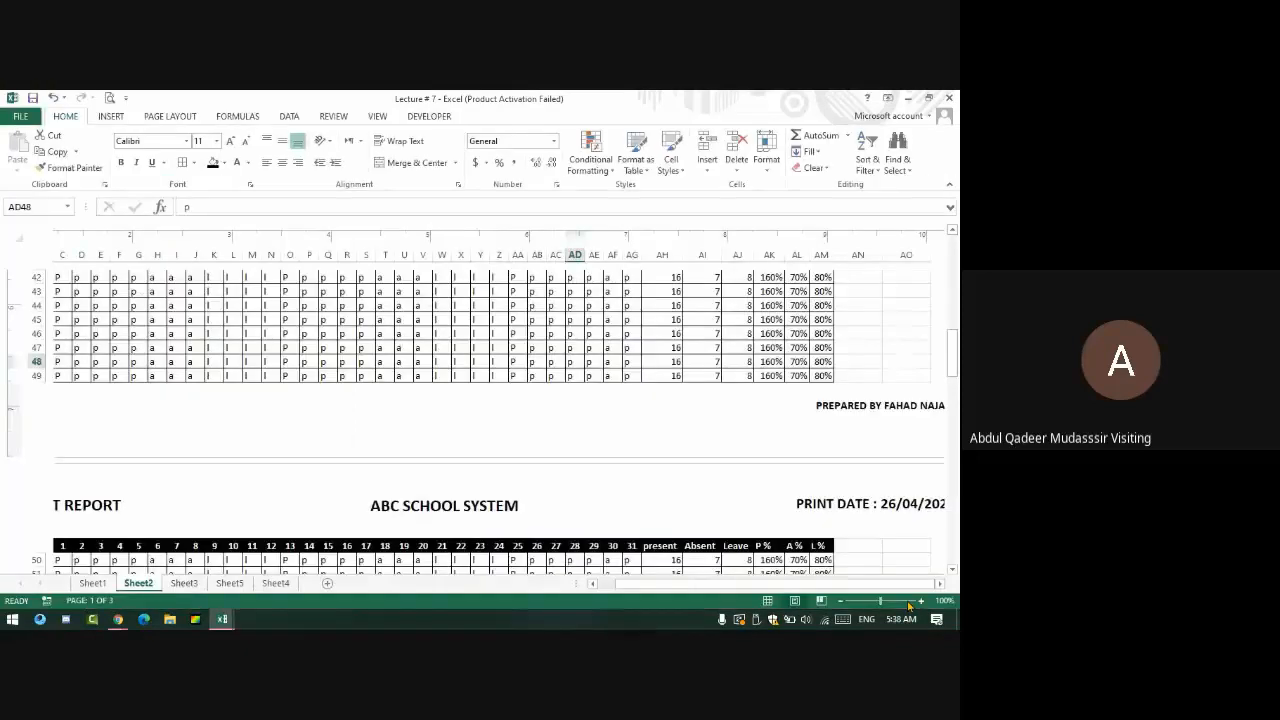
{"action": "scroll", "coordinate": [629, 425], "scroll_direction": "down", "scroll_amount": 5}
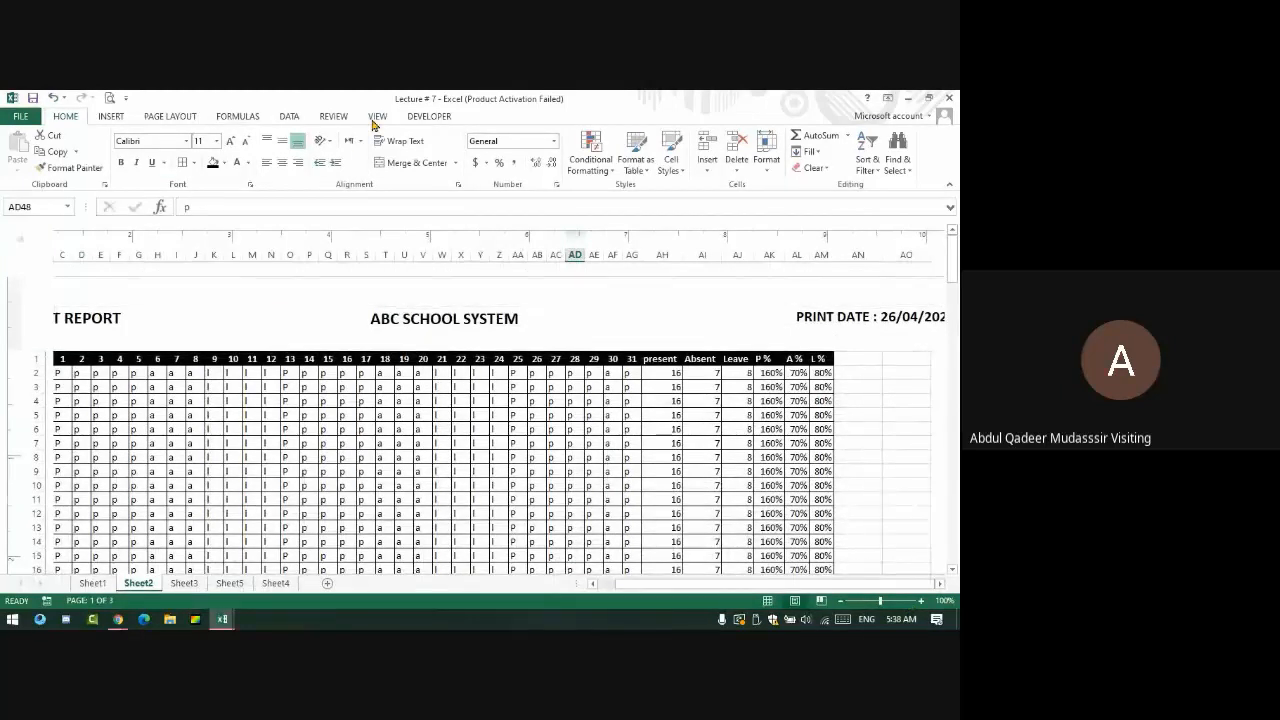
{"action": "left_click", "coordinate": [445, 118]}
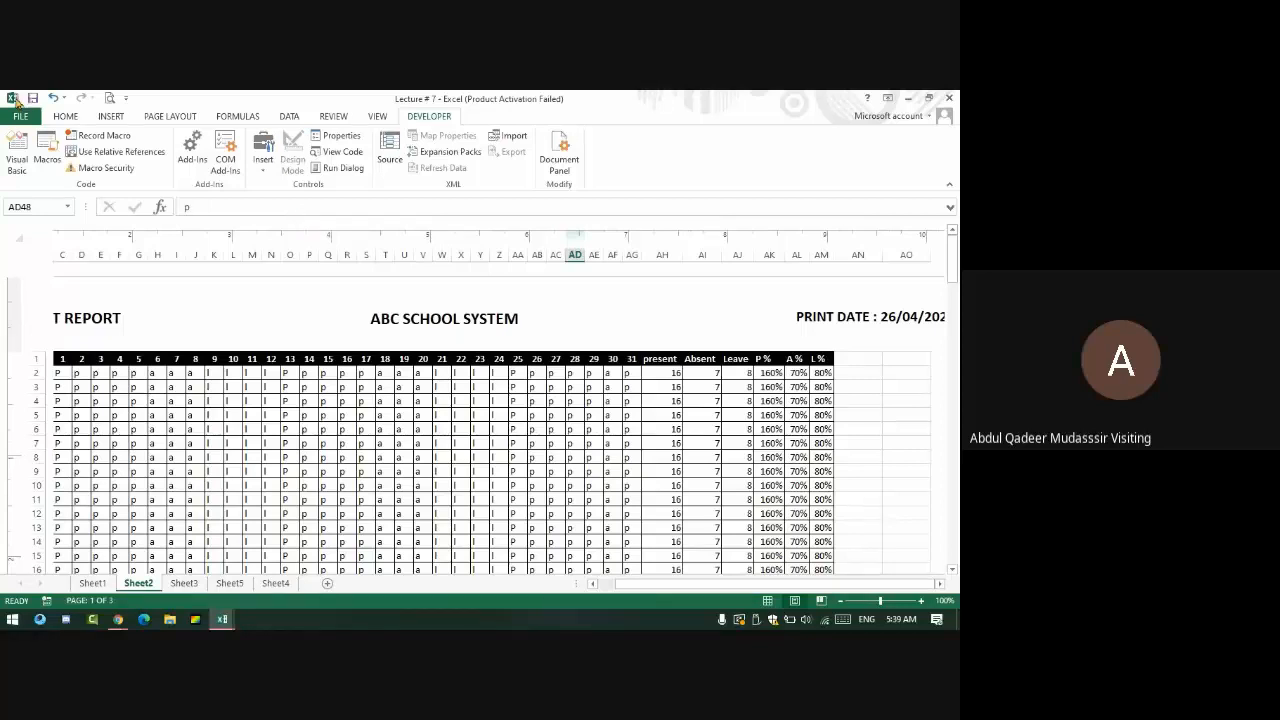
- Look through the Home and Page Layout tabs, then right-click the ribbon for its customisation menu
{"action": "left_click", "coordinate": [67, 117]}
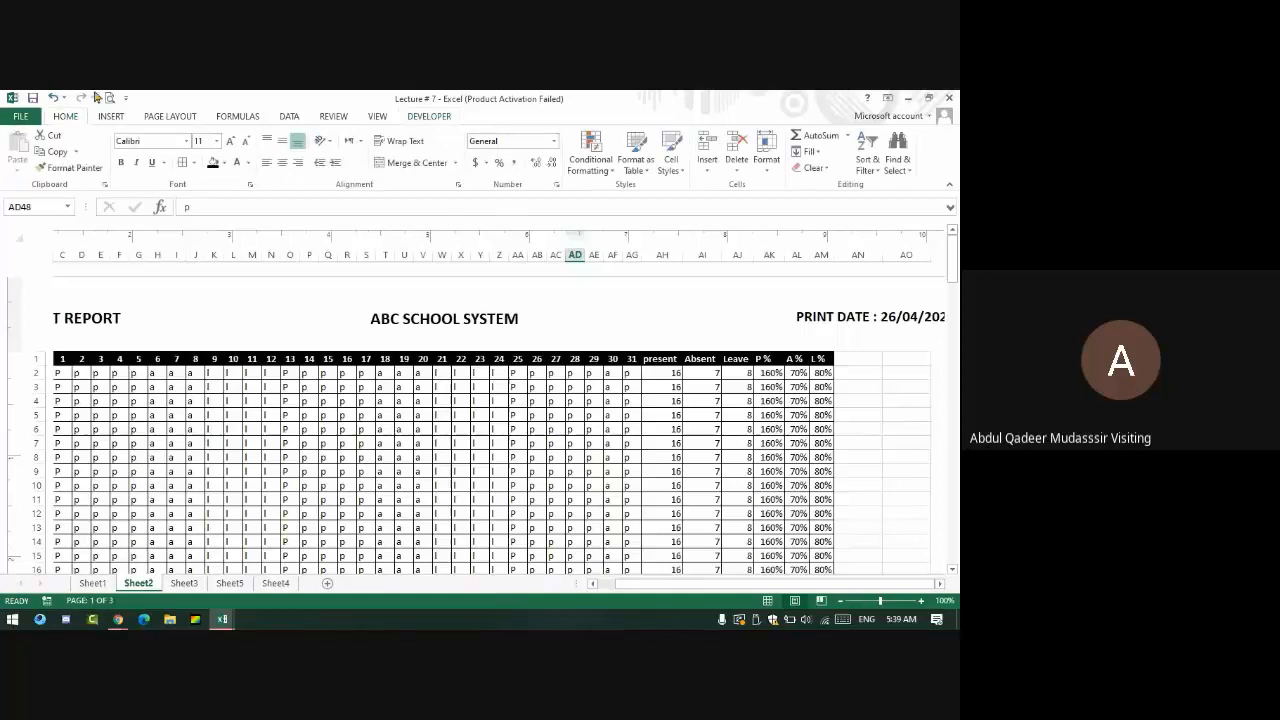
{"action": "left_click", "coordinate": [170, 116]}
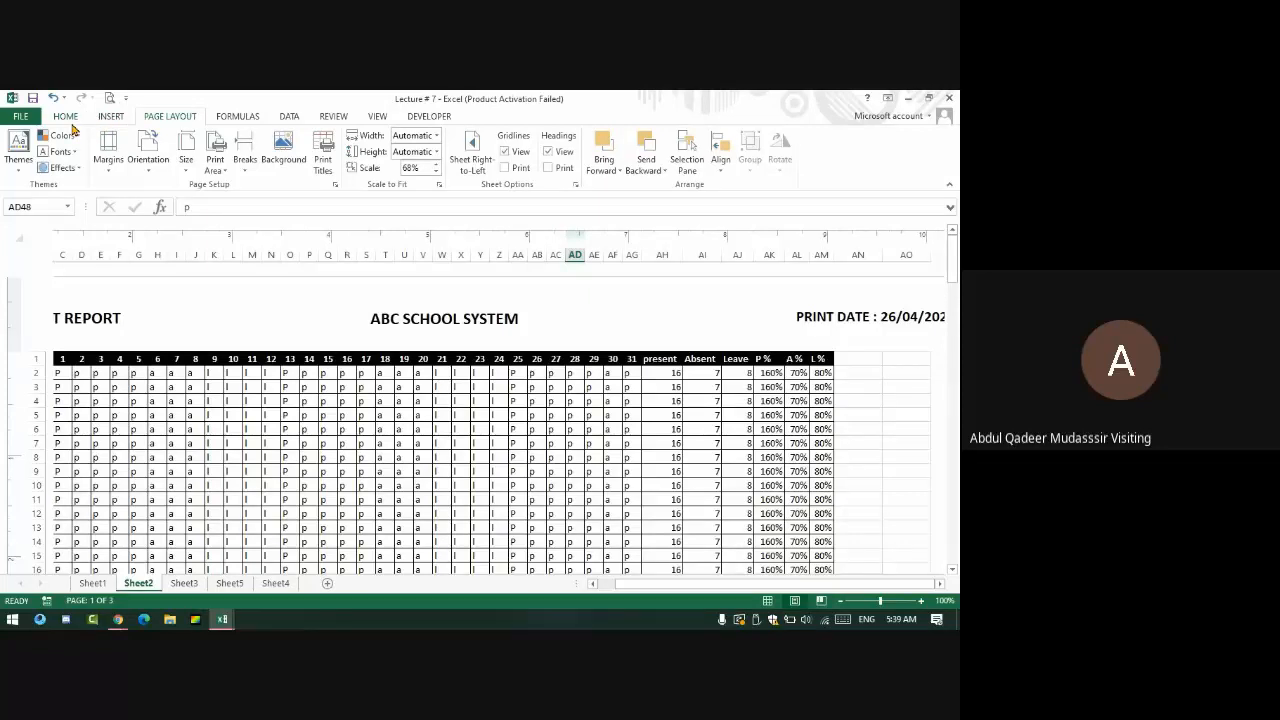
{"action": "left_click", "coordinate": [68, 116]}
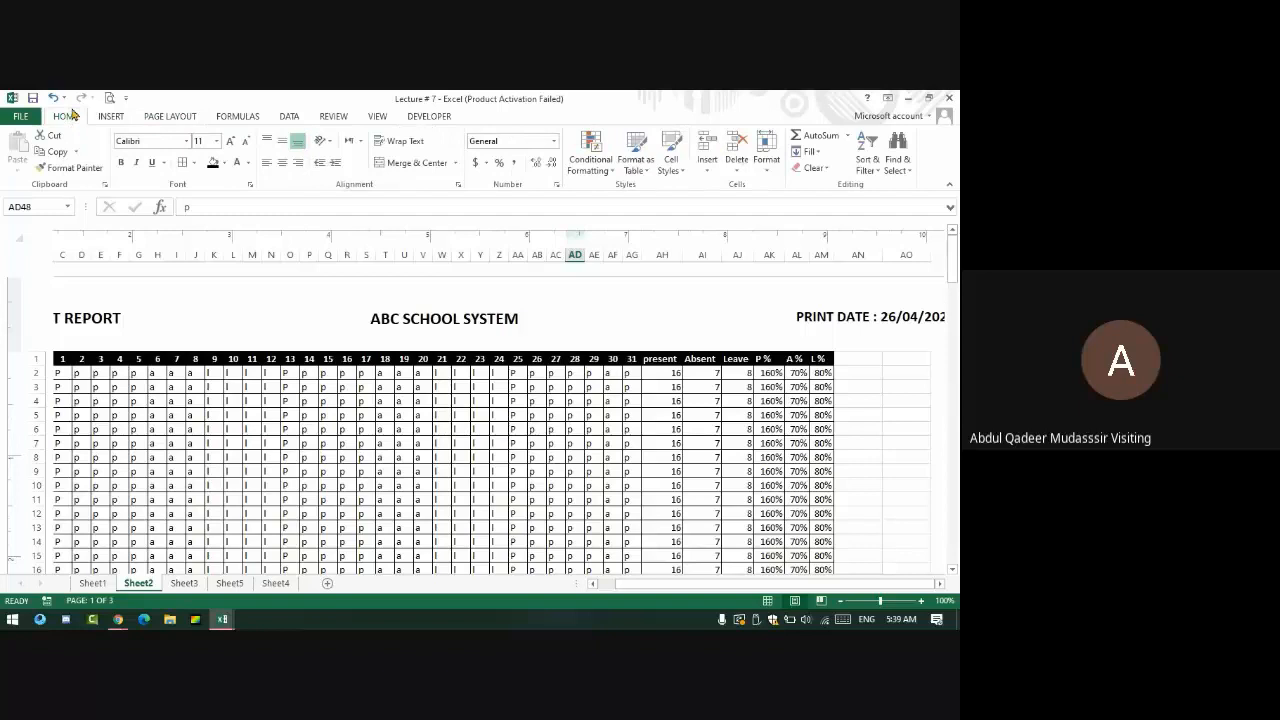
{"action": "right_click", "coordinate": [78, 119]}
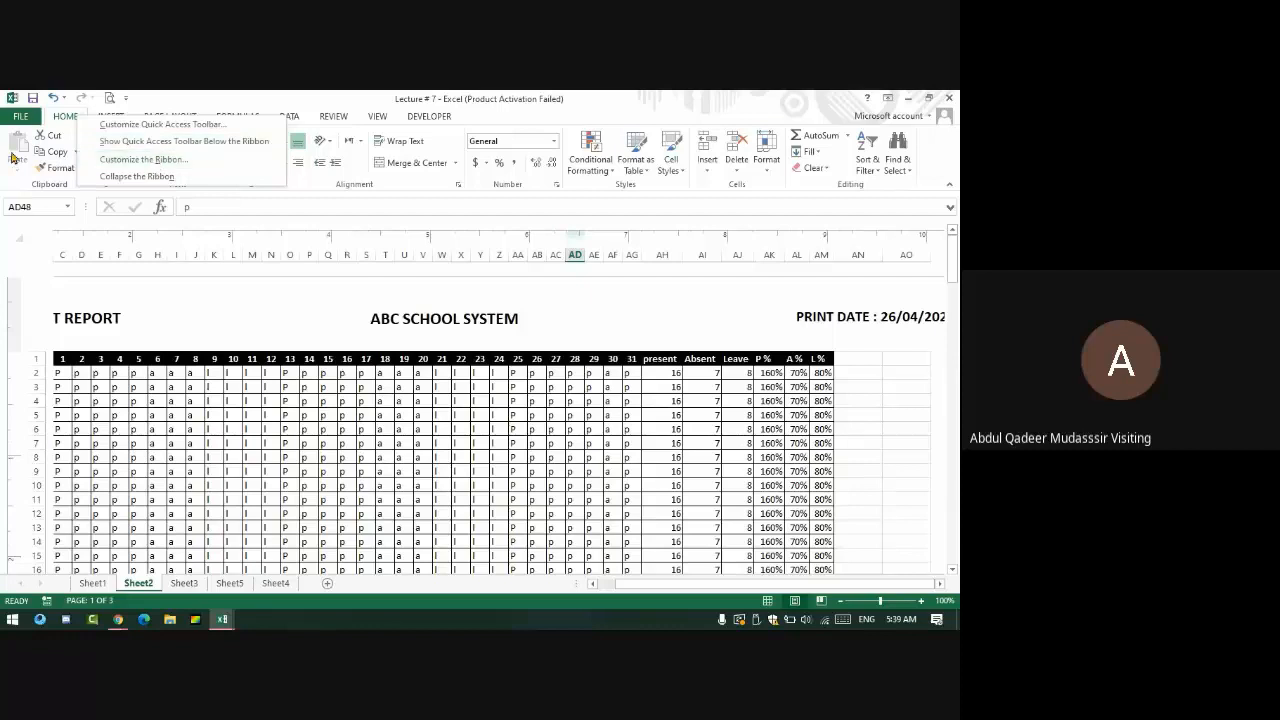
- Open Excel Options from the File menu at the Customize Ribbon page
{"action": "left_click", "coordinate": [34, 116]}
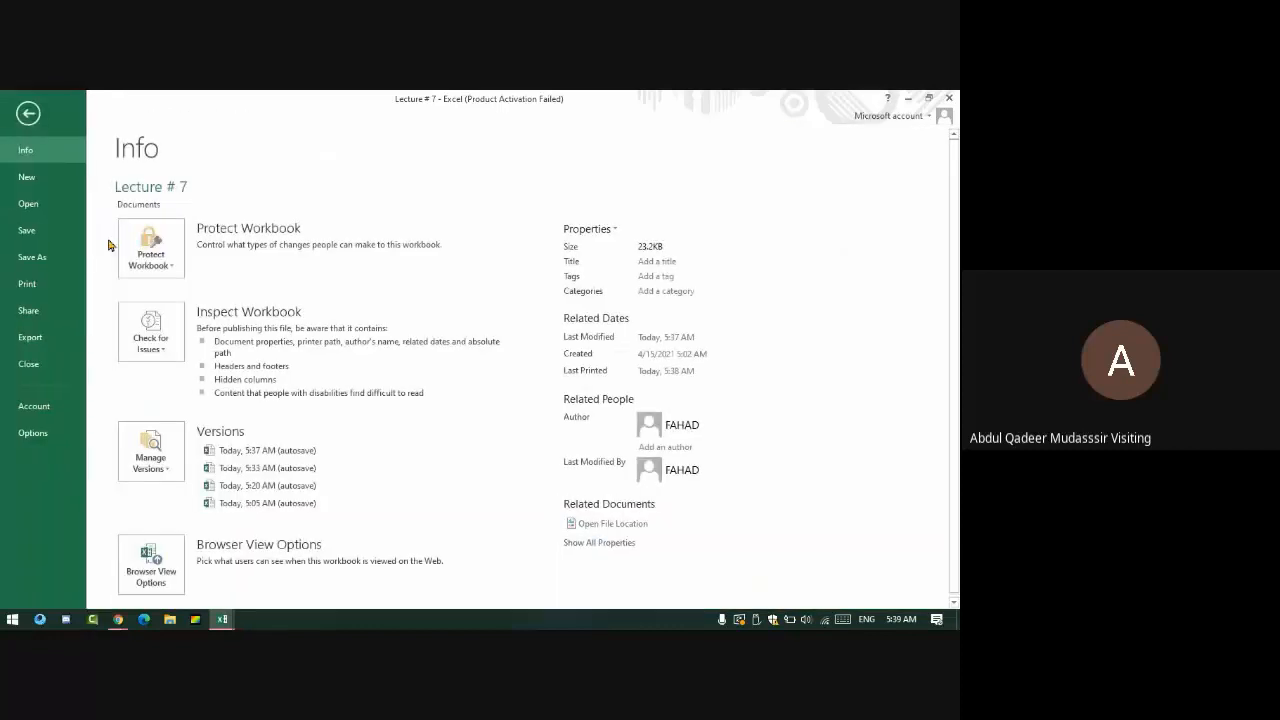
{"action": "left_click", "coordinate": [32, 433]}
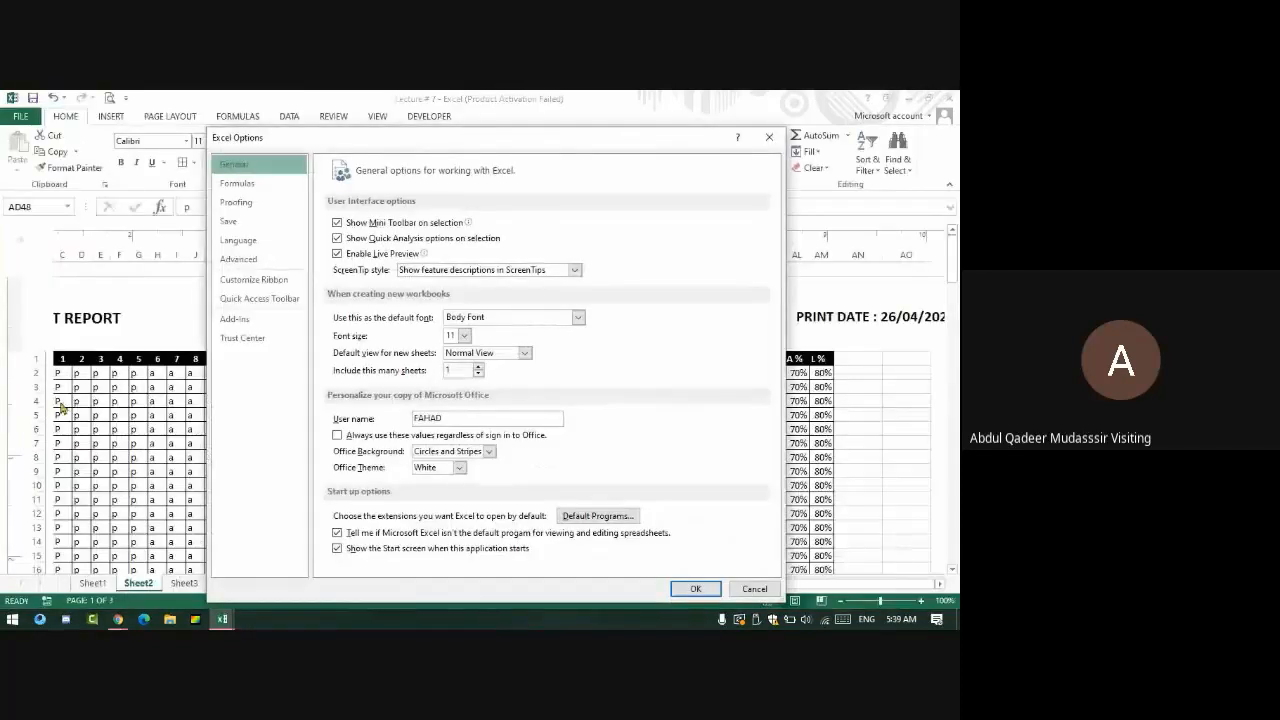
{"action": "left_click", "coordinate": [228, 283]}
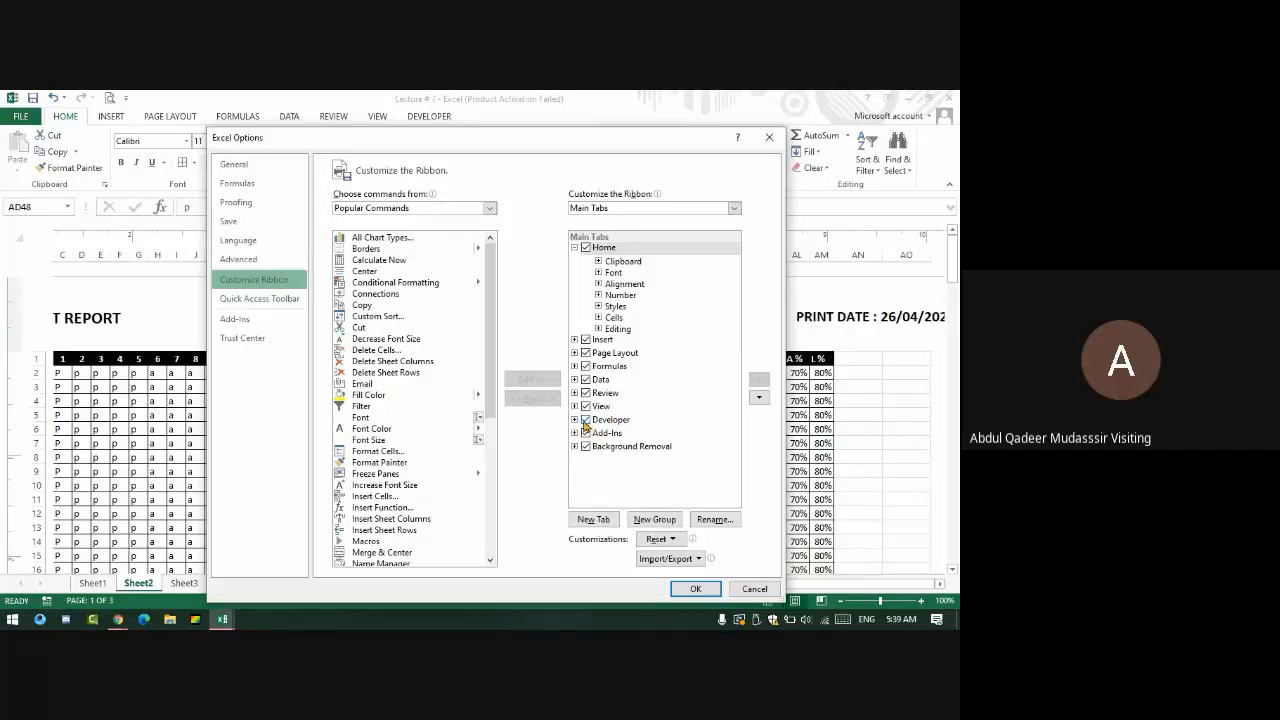
- Create a new custom ribbon tab and rename it FAHAD
{"action": "left_click", "coordinate": [593, 520]}
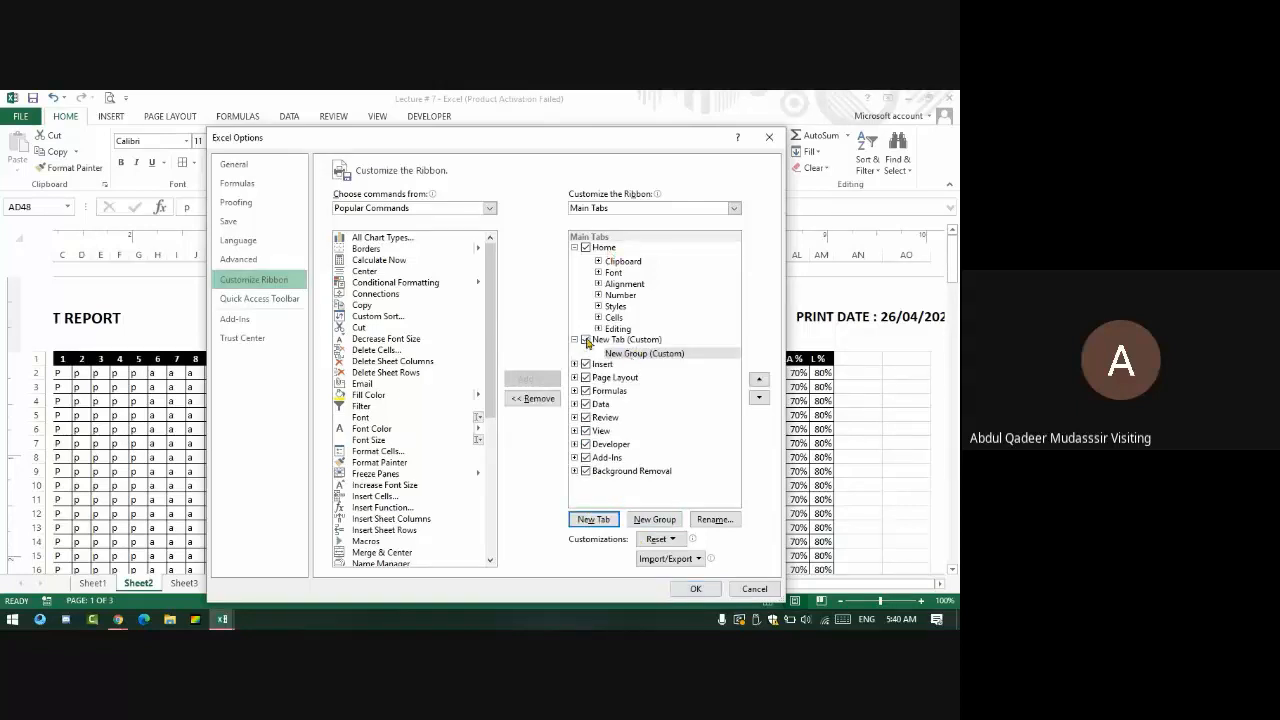
{"action": "left_click", "coordinate": [610, 342]}
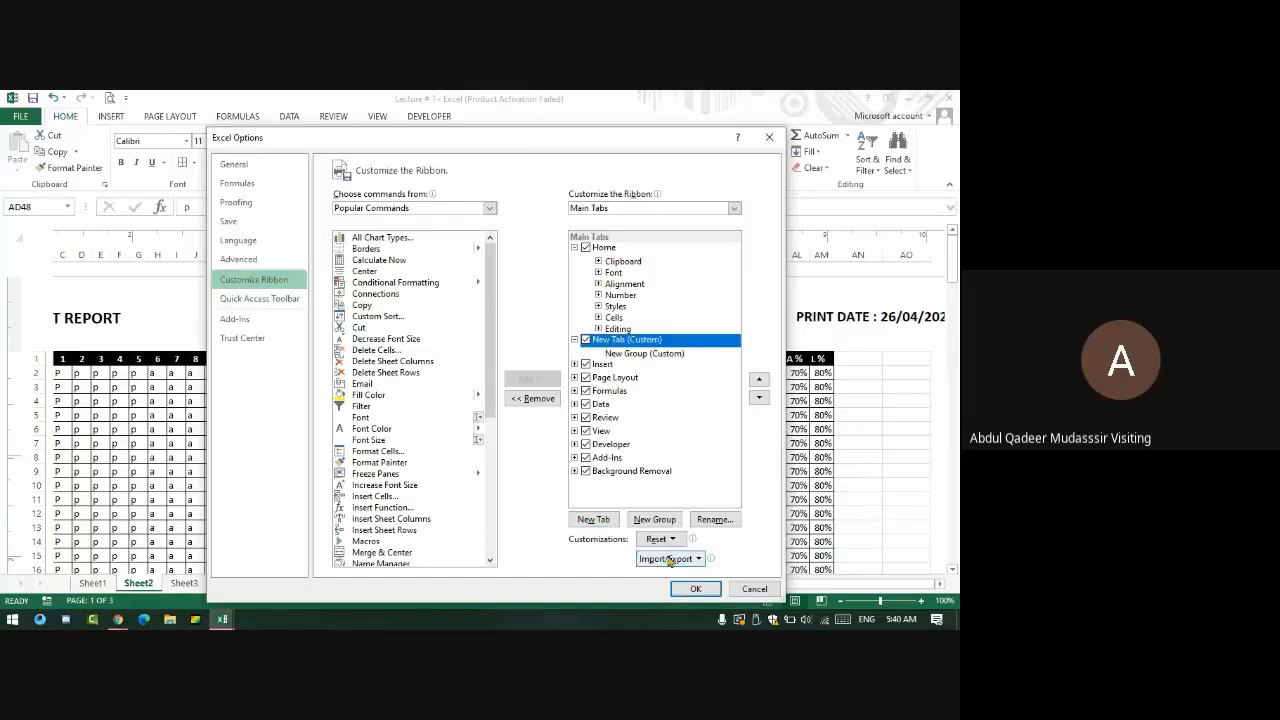
{"action": "left_click", "coordinate": [714, 519]}
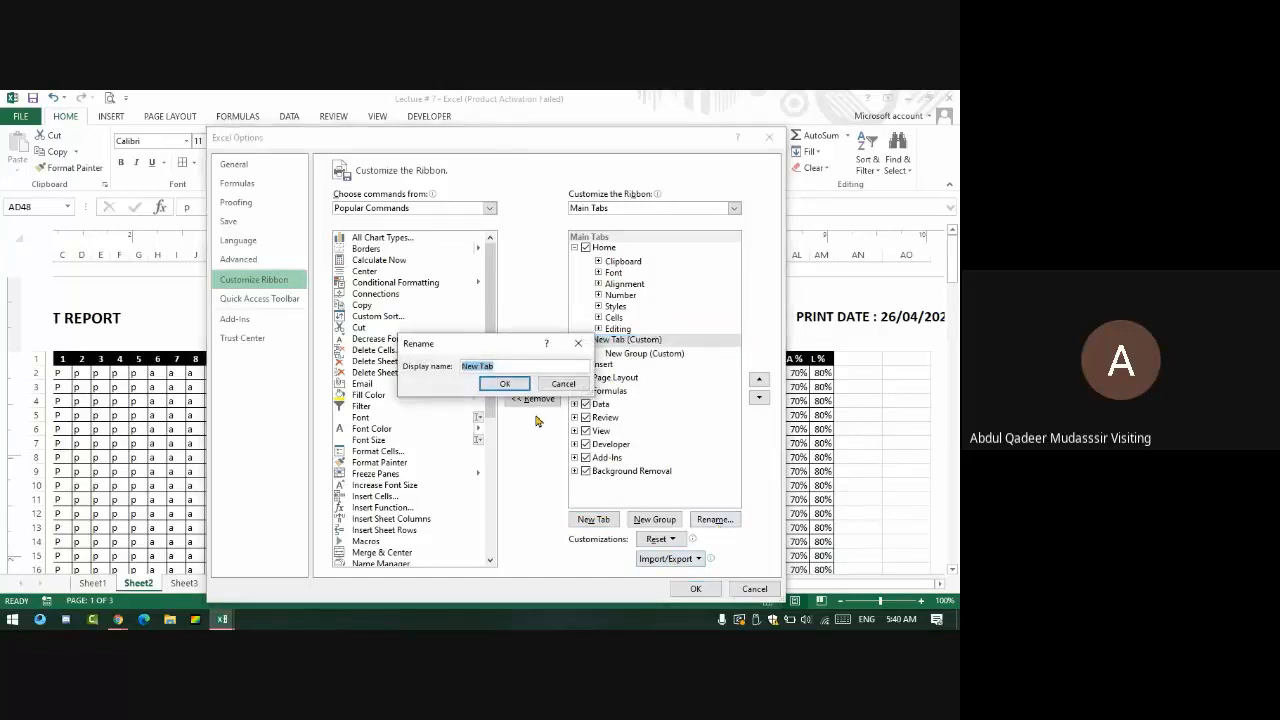
{"action": "type", "text": "f"}
{"action": "left_click", "coordinate": [504, 384]}
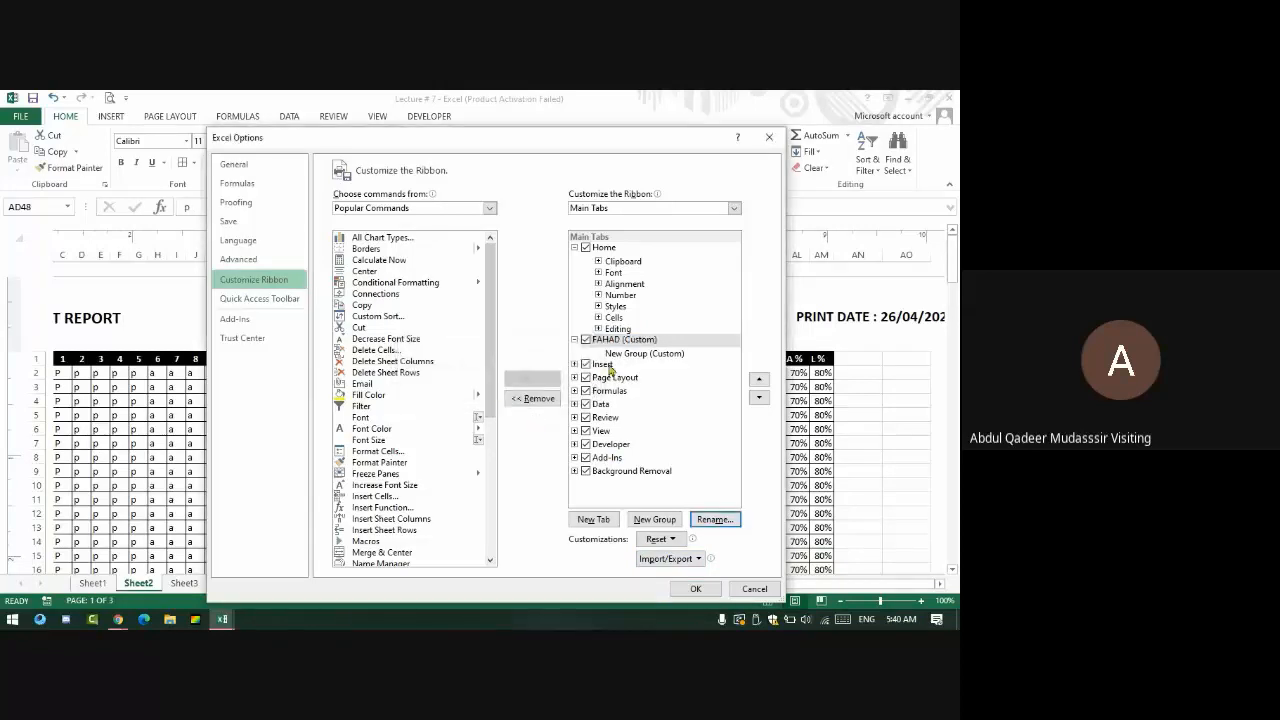
- Rename the FAHAD tab's new group to CHARTS with a symbol
{"action": "left_click", "coordinate": [632, 355]}
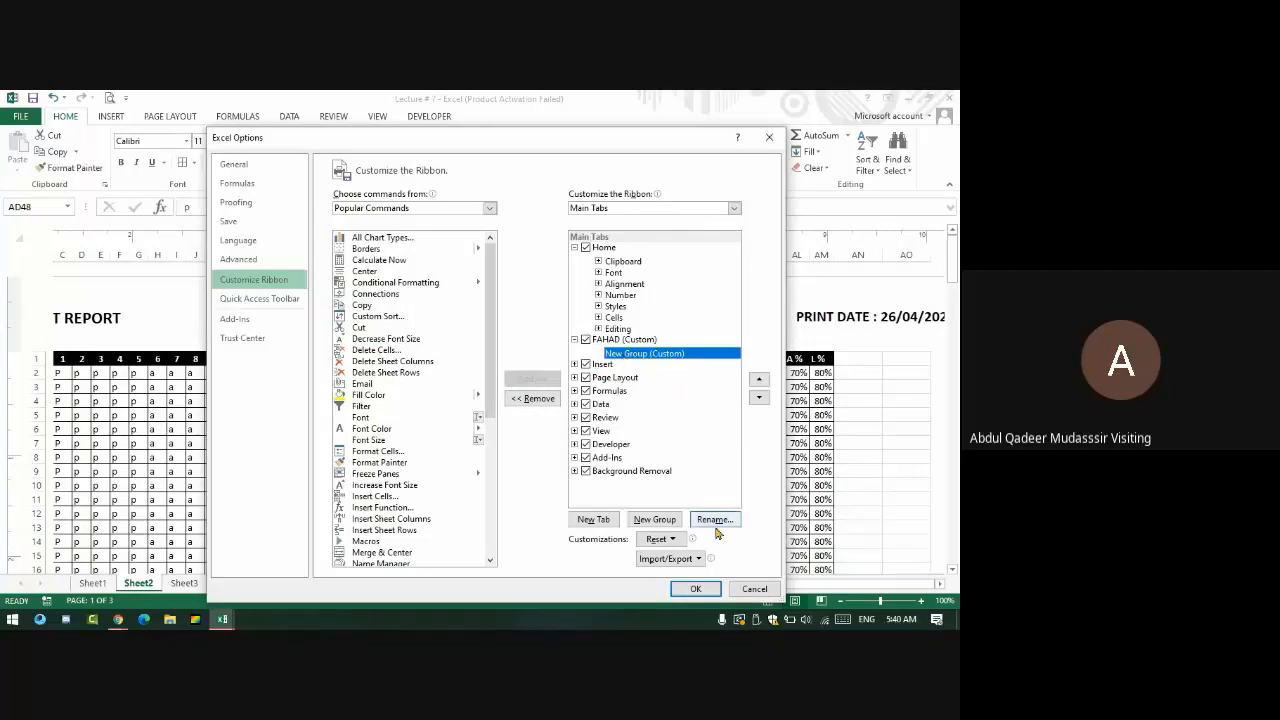
{"action": "left_click", "coordinate": [710, 519]}
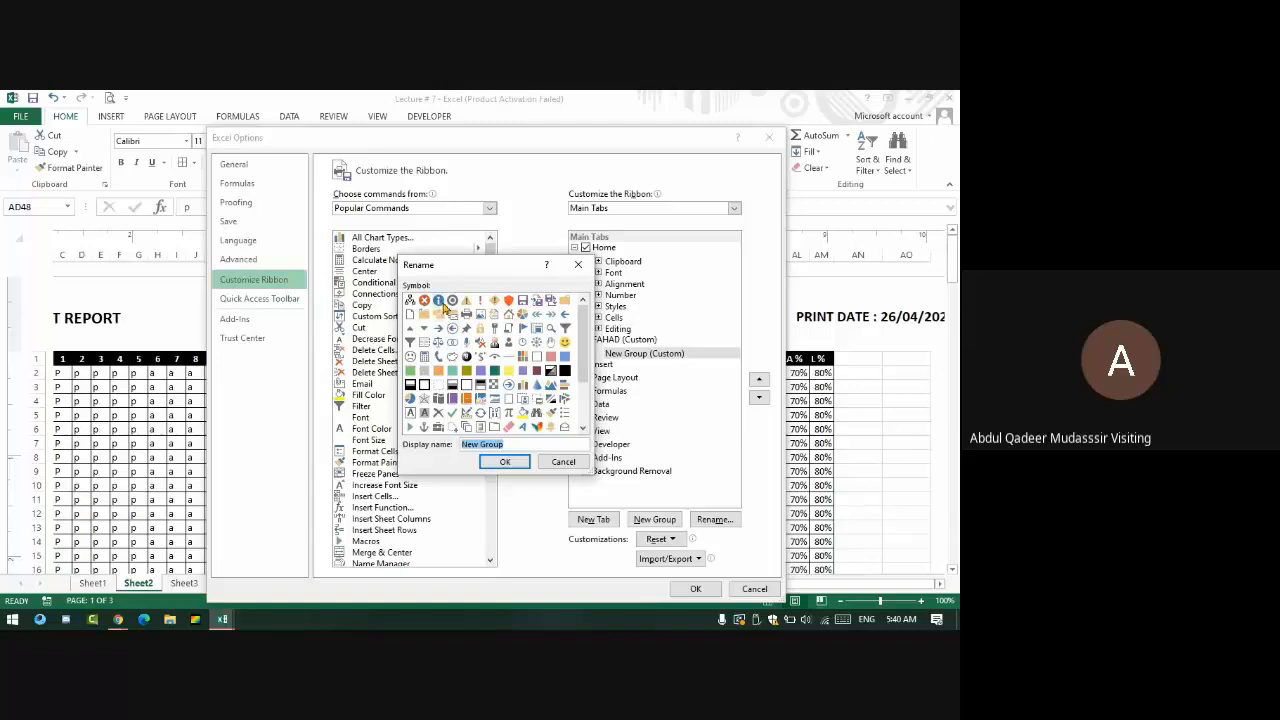
{"action": "left_click", "coordinate": [523, 314]}
{"action": "left_click", "coordinate": [520, 443]}
{"action": "type", "text": "CHARTS"}
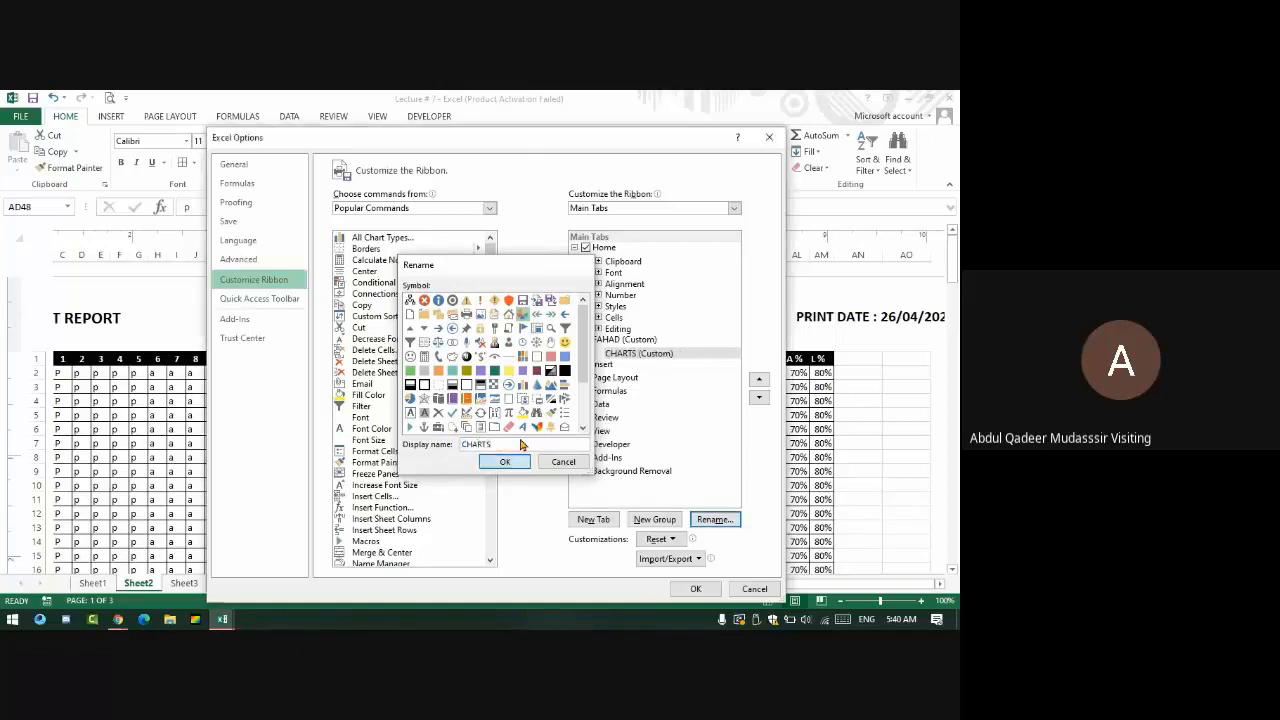
{"action": "key", "text": "Return"}
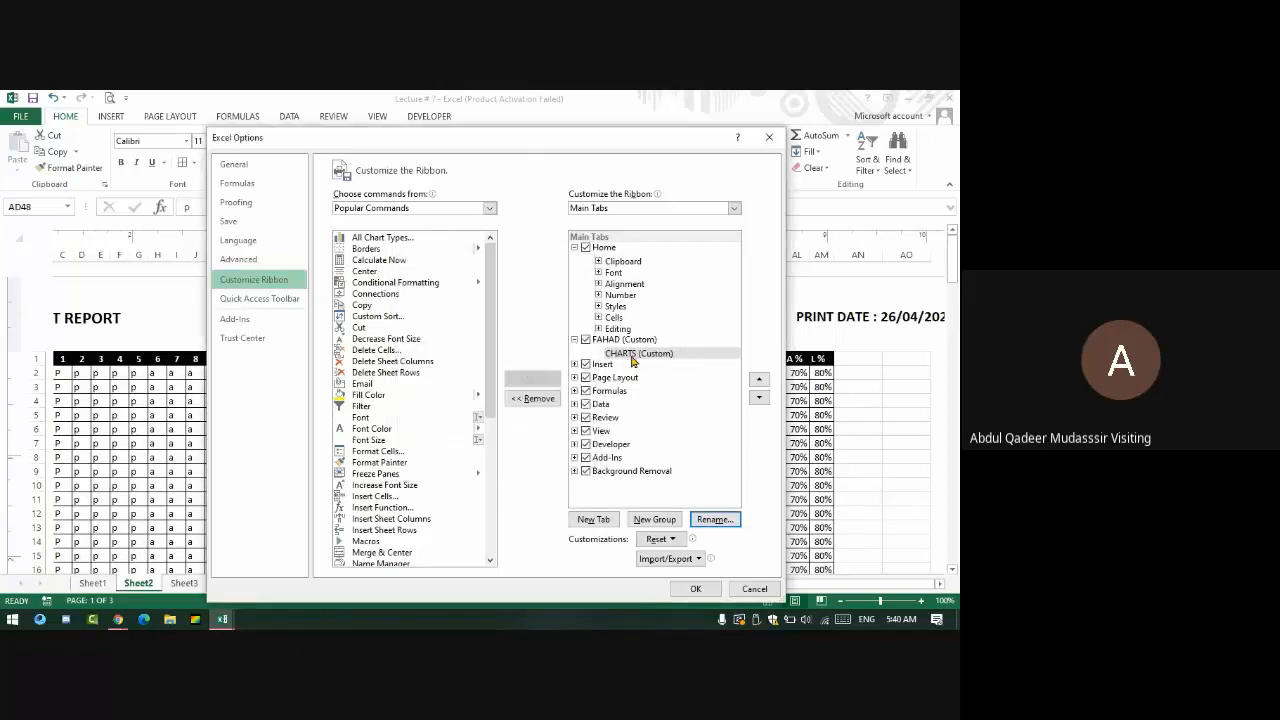
- Set the command source to All Commands and scroll through the list
{"action": "scroll", "coordinate": [395, 386], "scroll_direction": "down", "scroll_amount": 5}
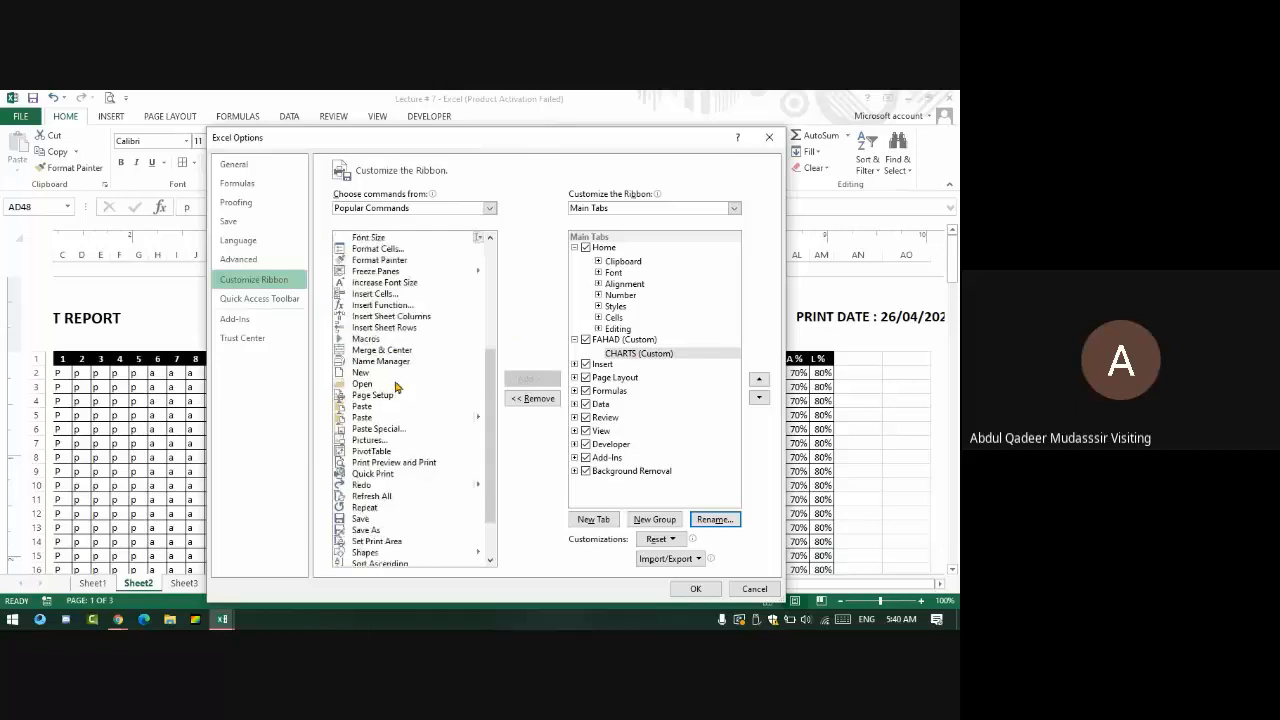
{"action": "scroll", "coordinate": [388, 395], "scroll_direction": "up", "scroll_amount": 8}
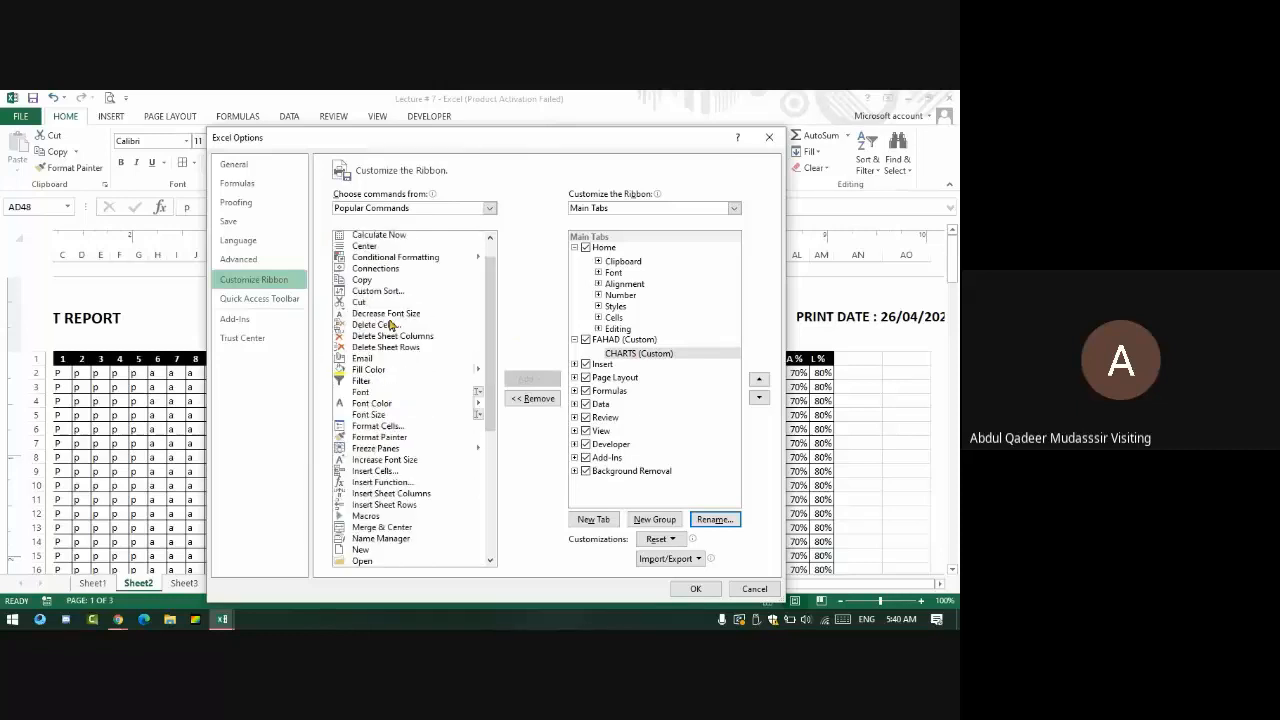
{"action": "left_click", "coordinate": [490, 208]}
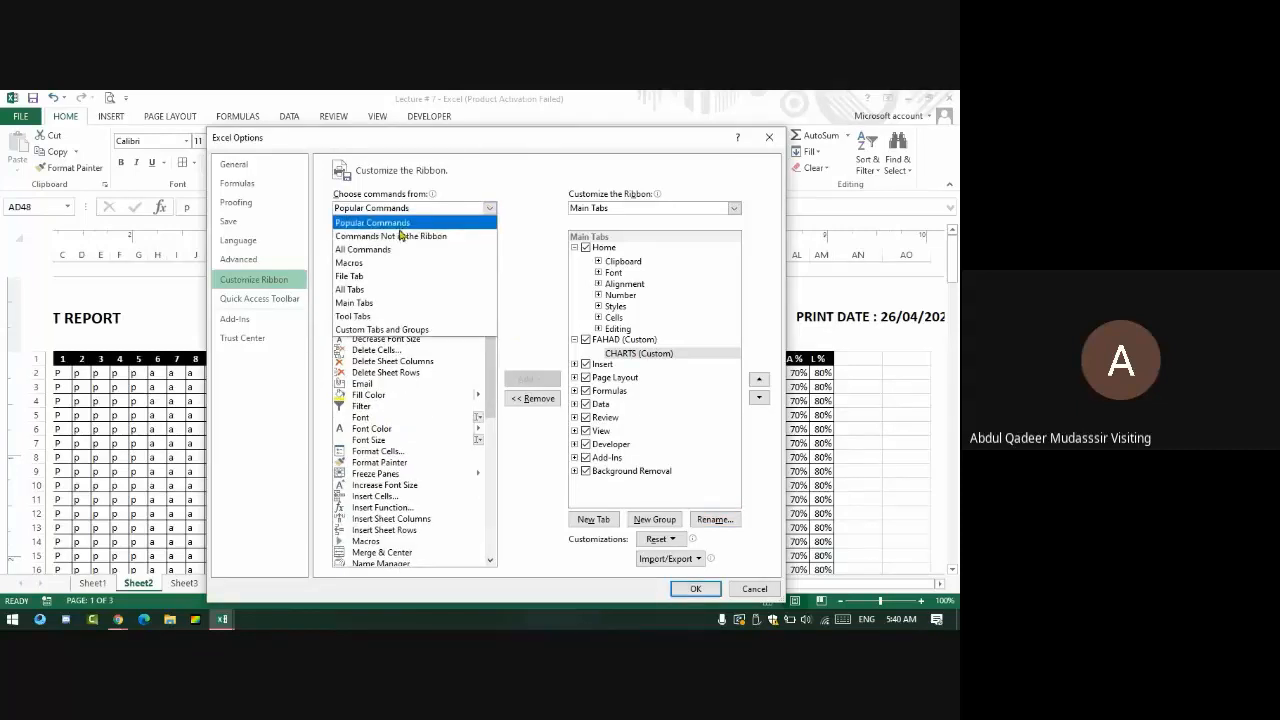
{"action": "left_click", "coordinate": [386, 252]}
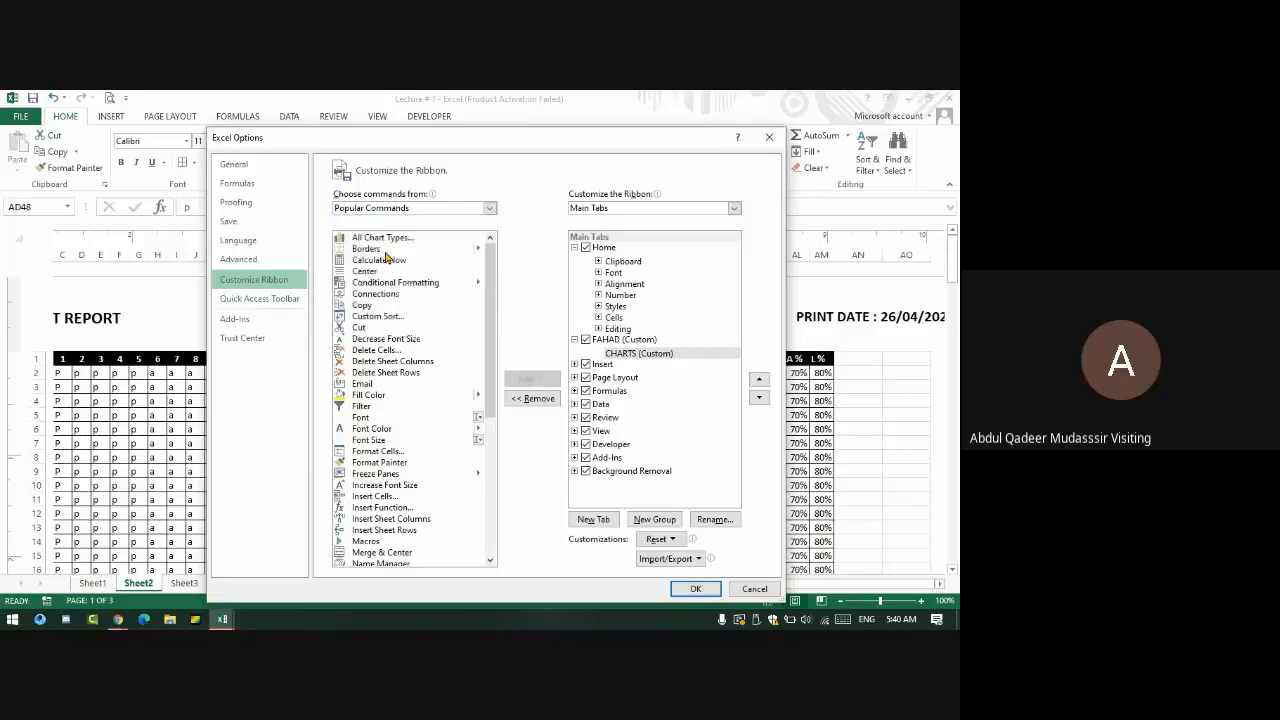
{"action": "scroll", "coordinate": [423, 366], "scroll_direction": "down", "scroll_amount": 20}
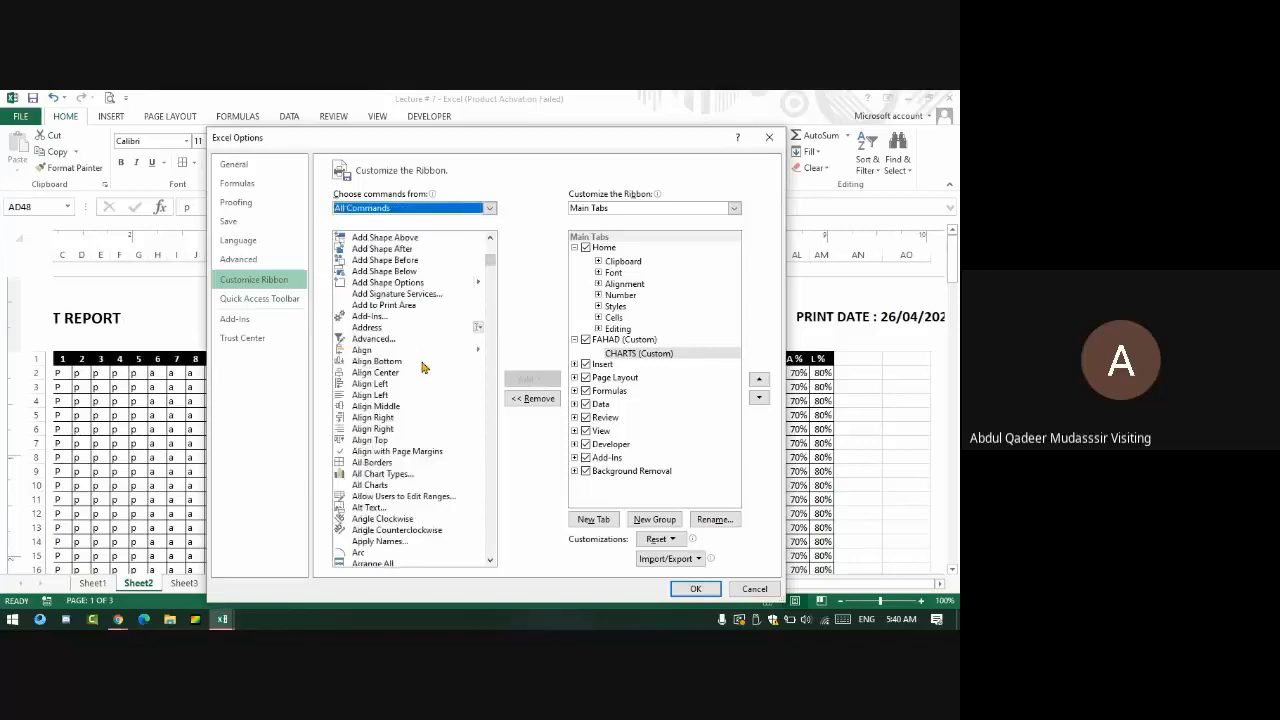
{"action": "scroll", "coordinate": [423, 366], "scroll_direction": "down", "scroll_amount": 20}
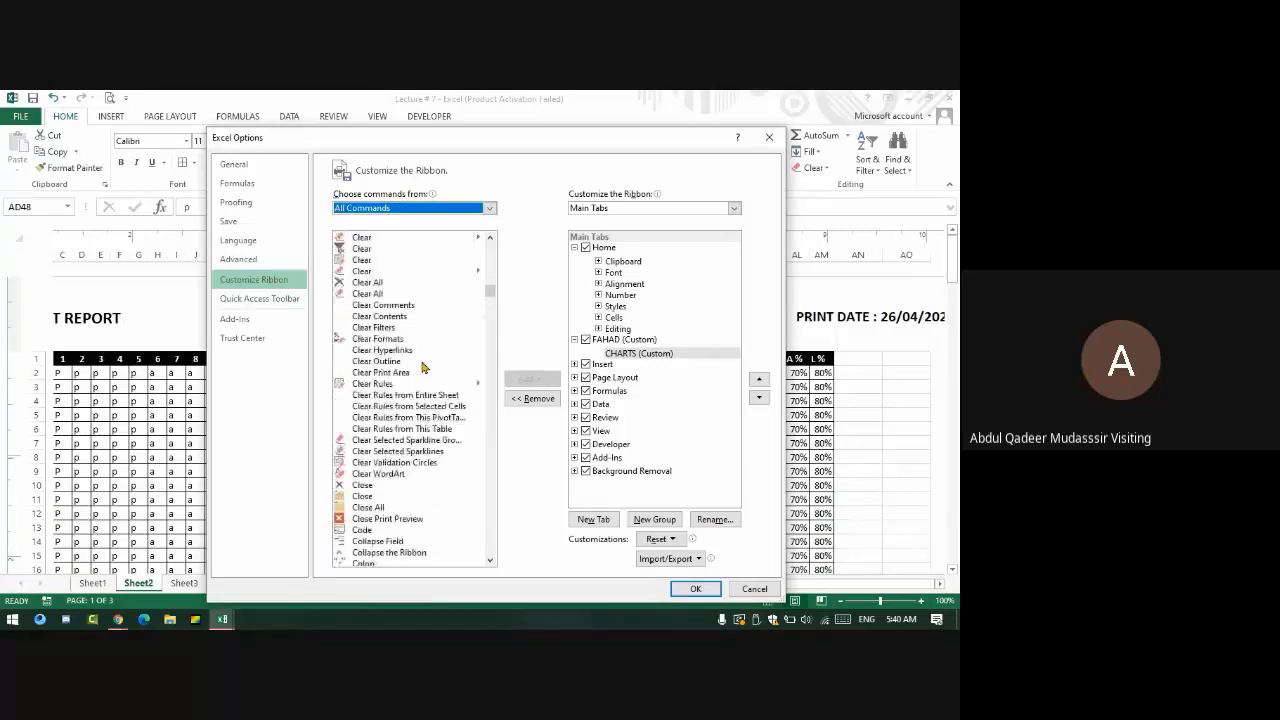
{"action": "scroll", "coordinate": [423, 366], "scroll_direction": "down", "scroll_amount": 20}
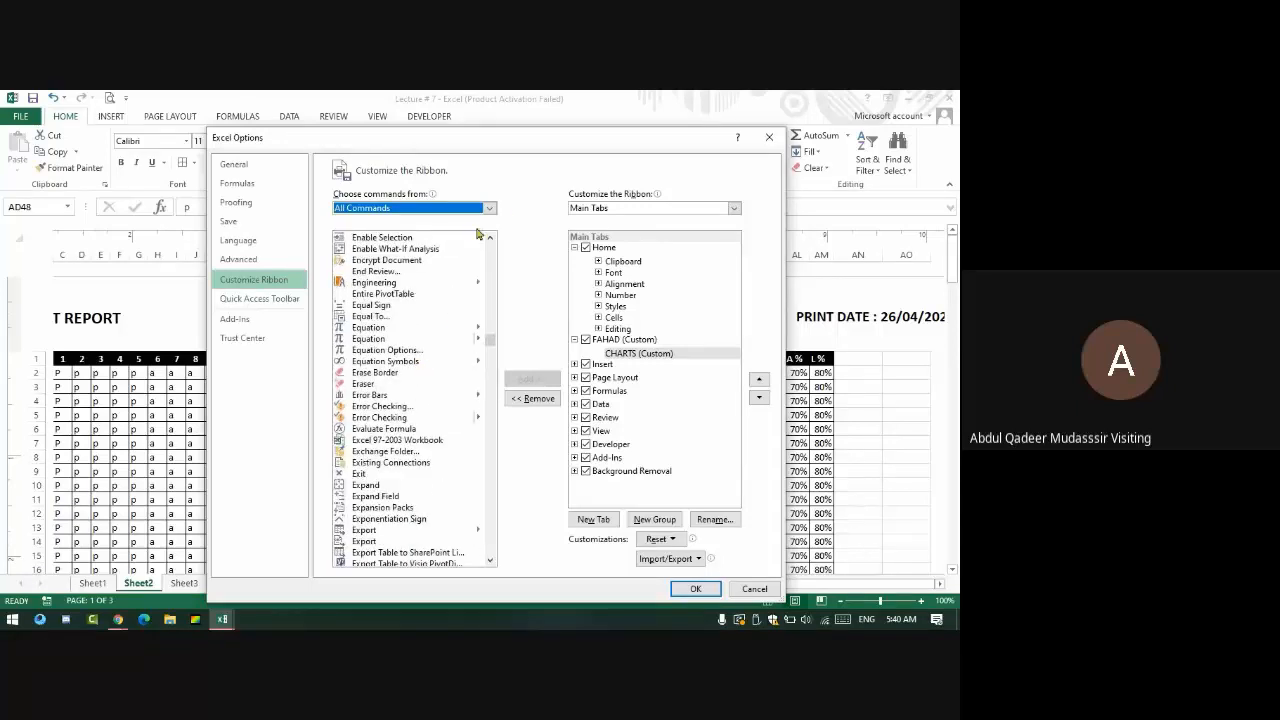
- Switch the command source to Main Tabs and expand the Home tab
{"action": "left_click", "coordinate": [489, 208]}
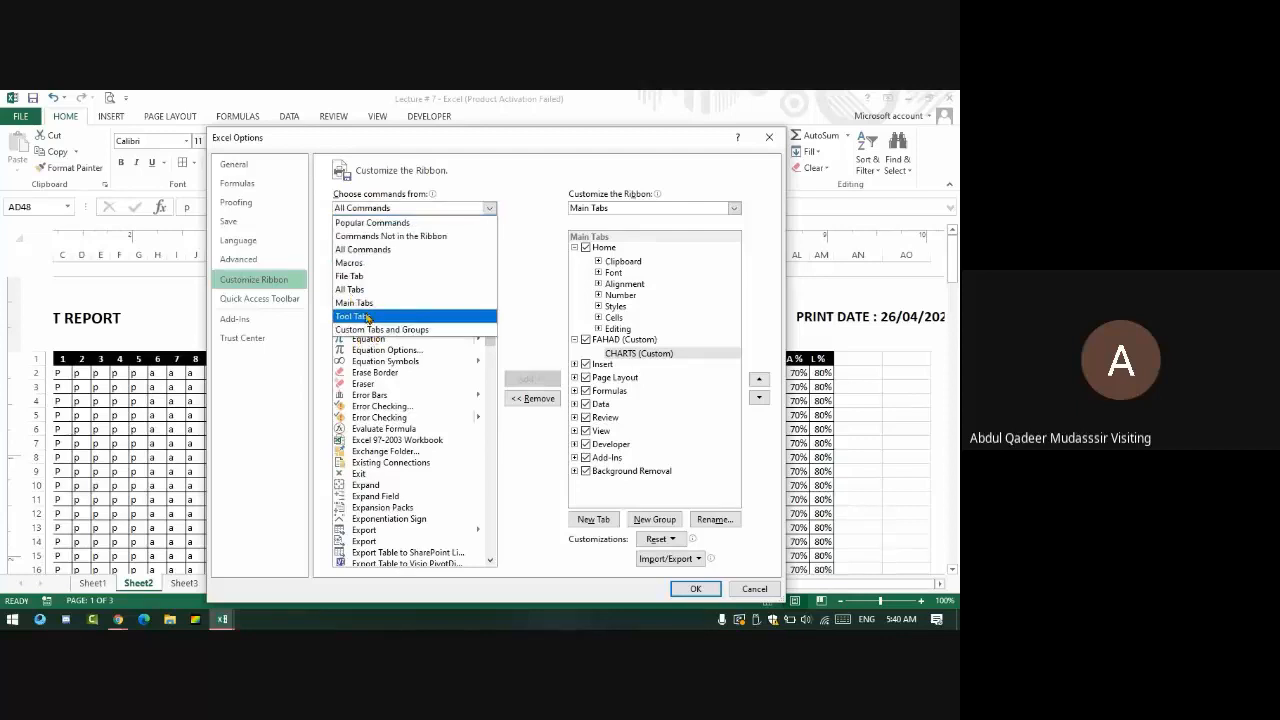
{"action": "left_click", "coordinate": [367, 316]}
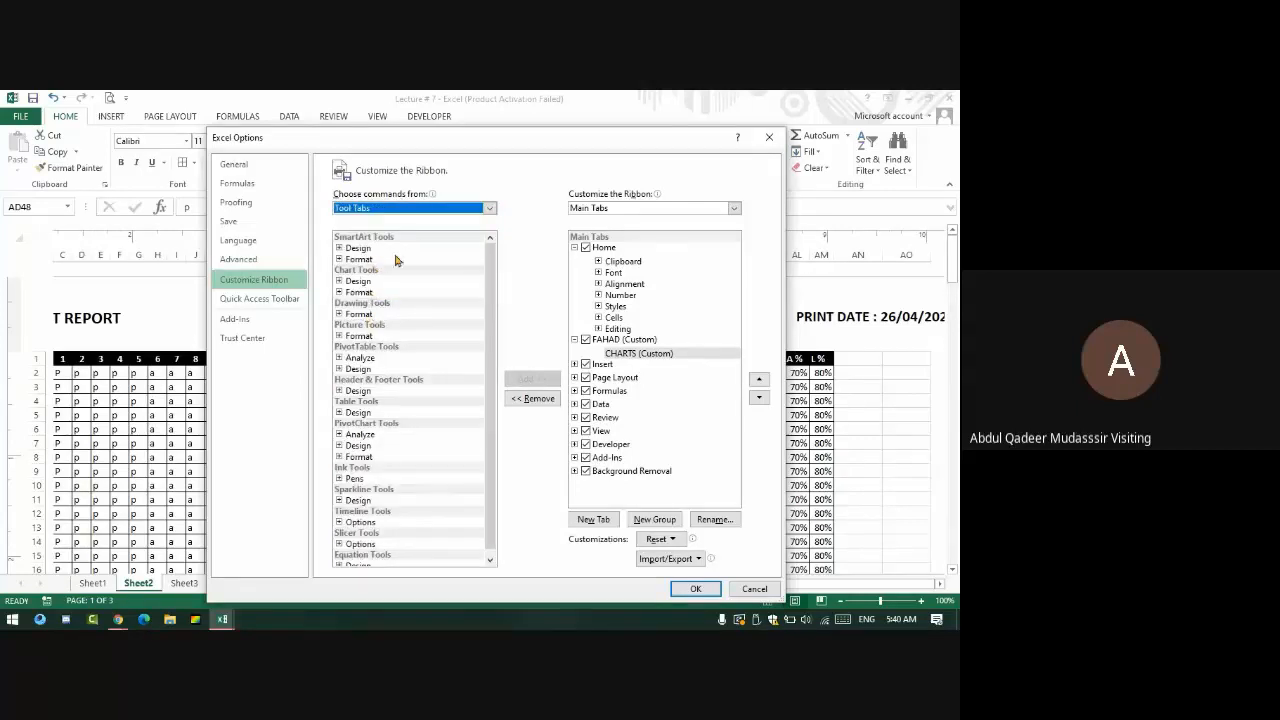
{"action": "left_click", "coordinate": [432, 210]}
{"action": "left_click", "coordinate": [371, 309]}
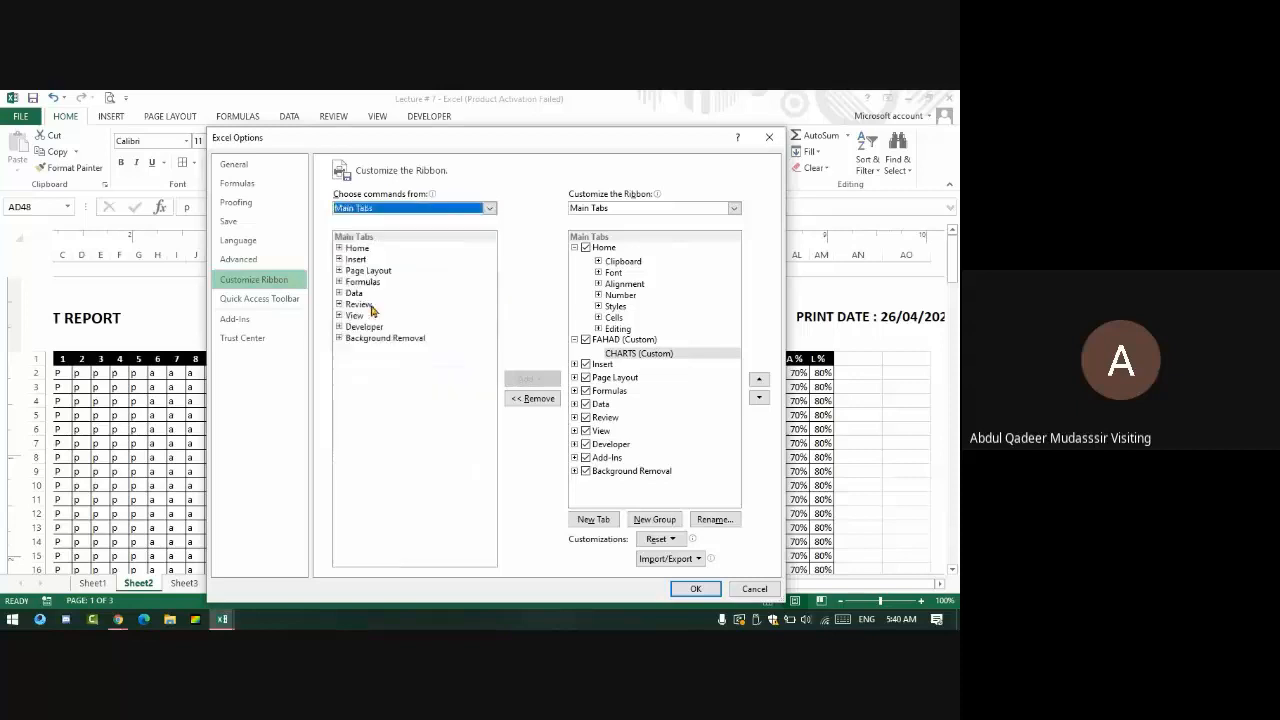
{"action": "left_click", "coordinate": [366, 248]}
{"action": "double_click", "coordinate": [360, 248]}
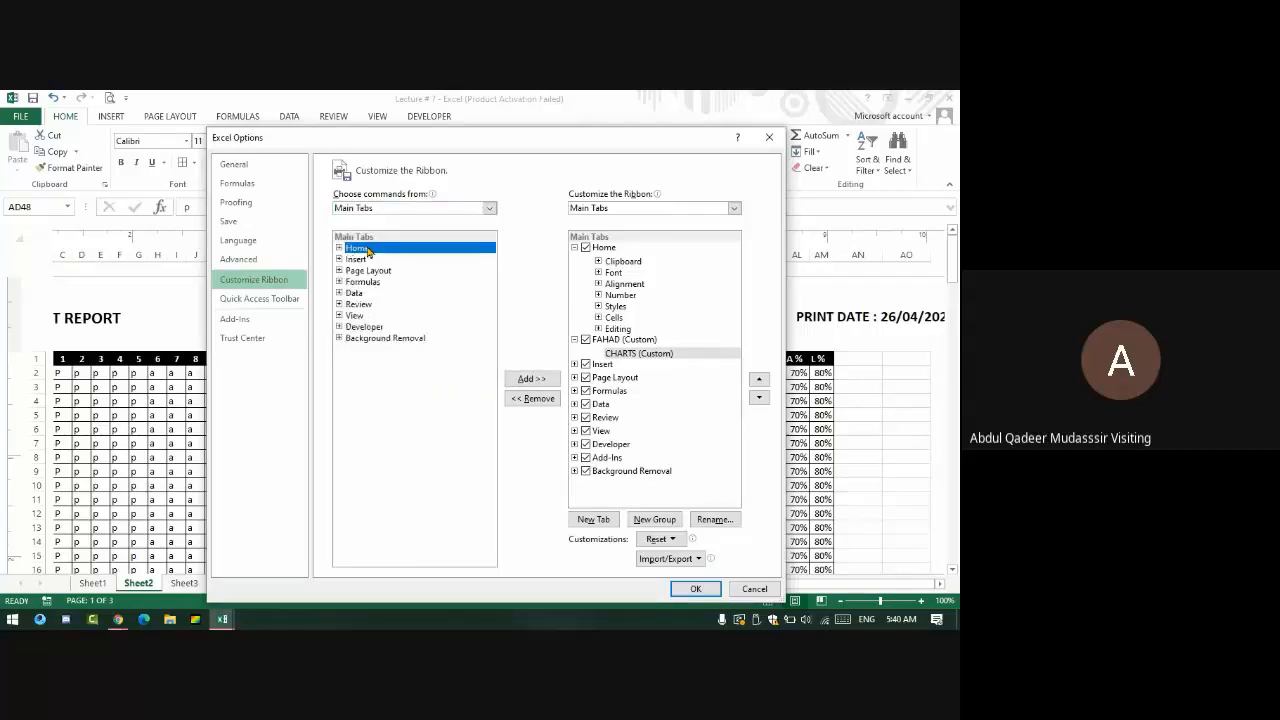
- Add Cut, Copy and Paste from Home > Clipboard to the CHARTS group
{"action": "double_click", "coordinate": [372, 260]}
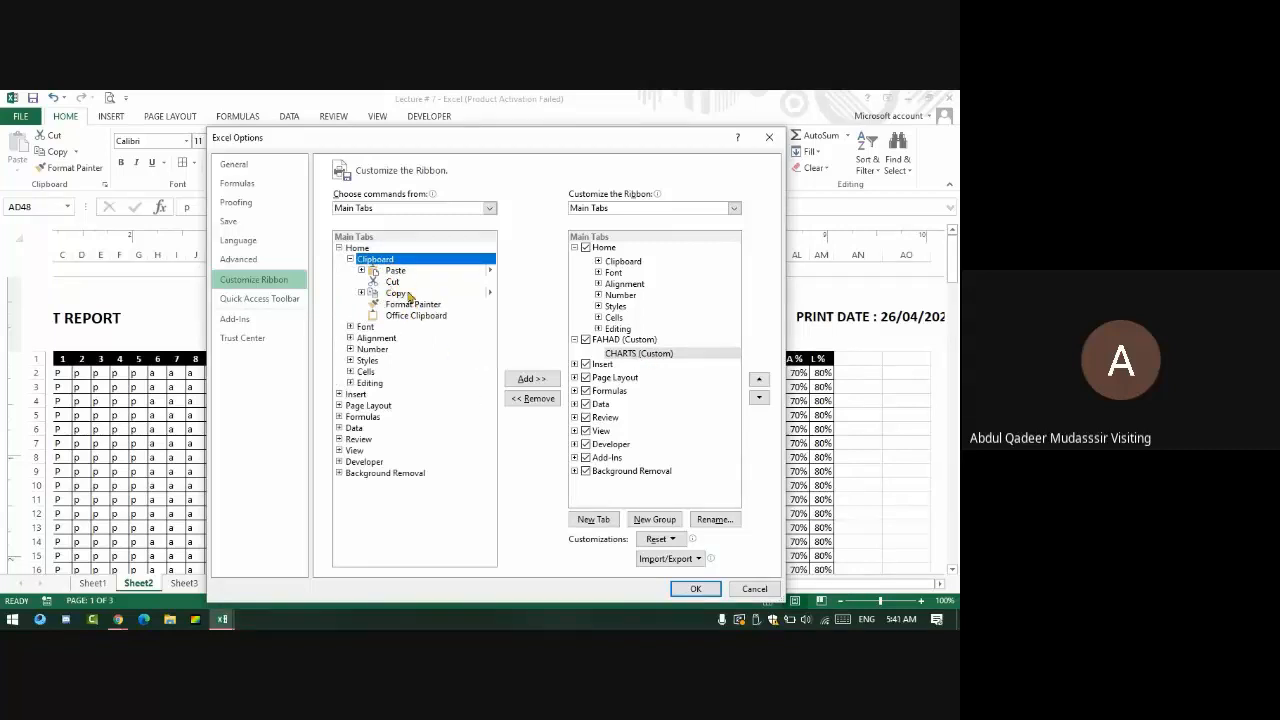
{"action": "left_click", "coordinate": [396, 283]}
{"action": "left_click", "coordinate": [528, 378]}
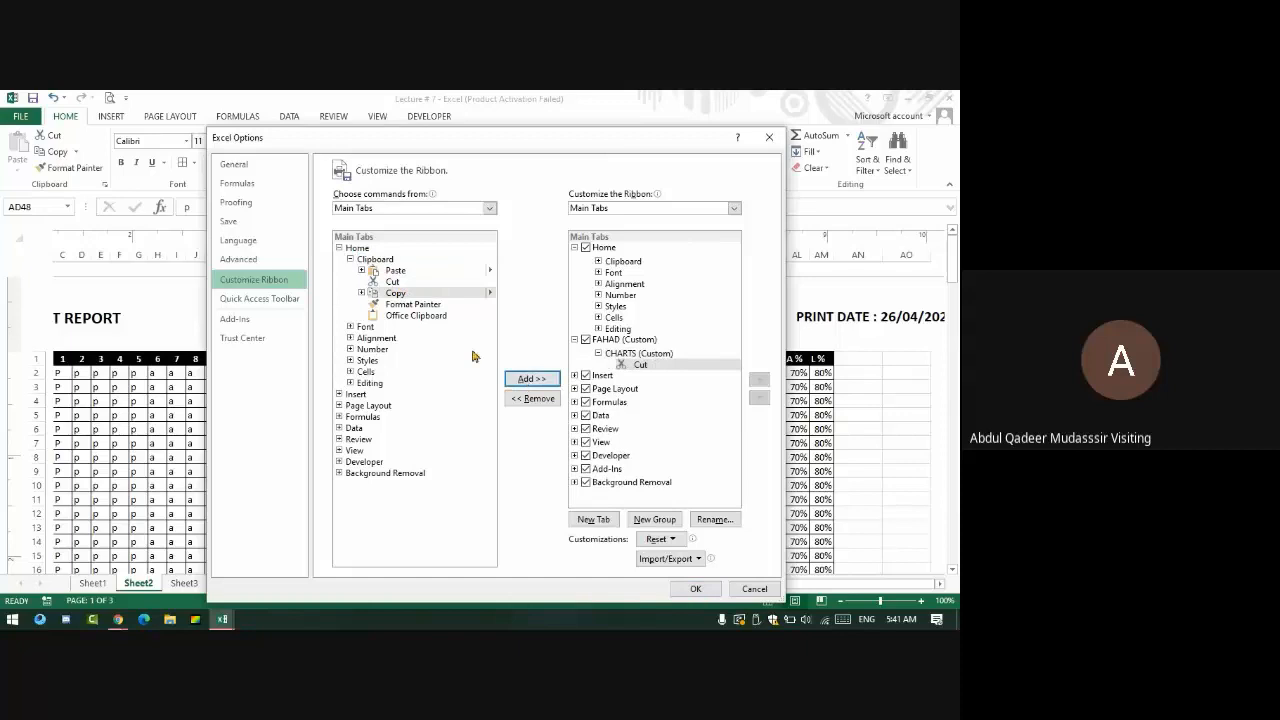
{"action": "left_click", "coordinate": [532, 378]}
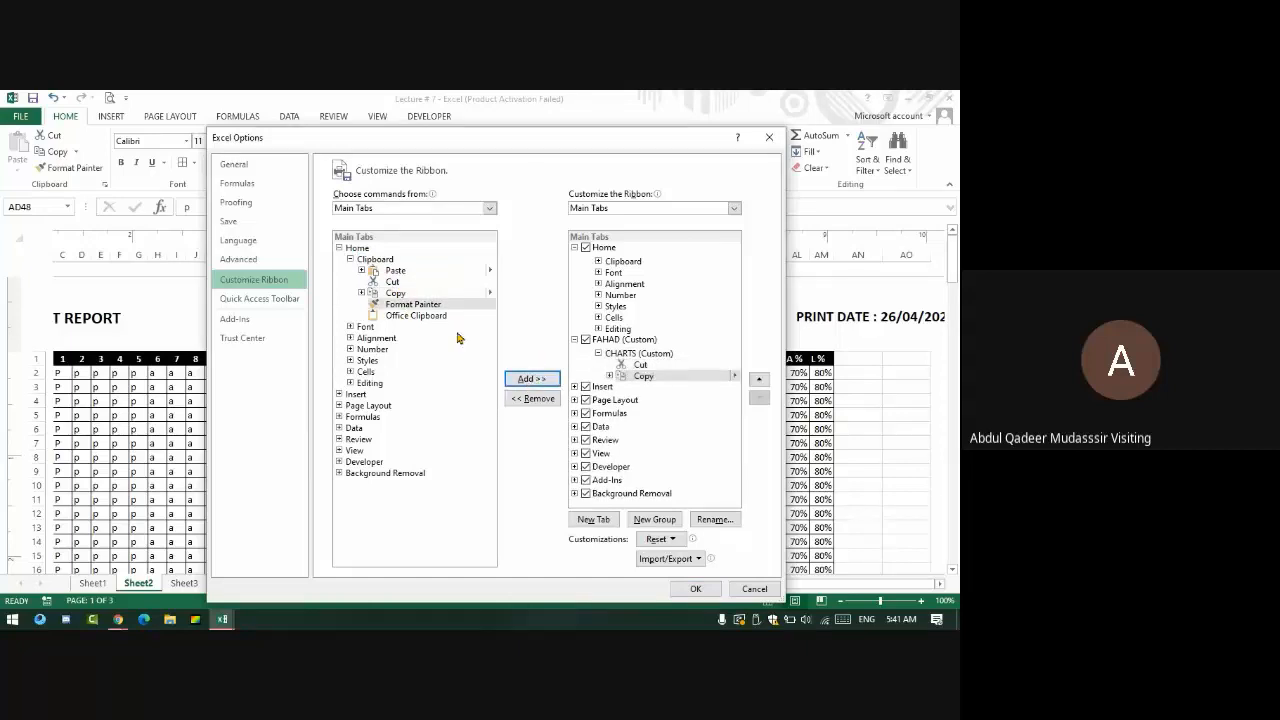
{"action": "left_click", "coordinate": [403, 273]}
{"action": "left_click", "coordinate": [532, 378]}
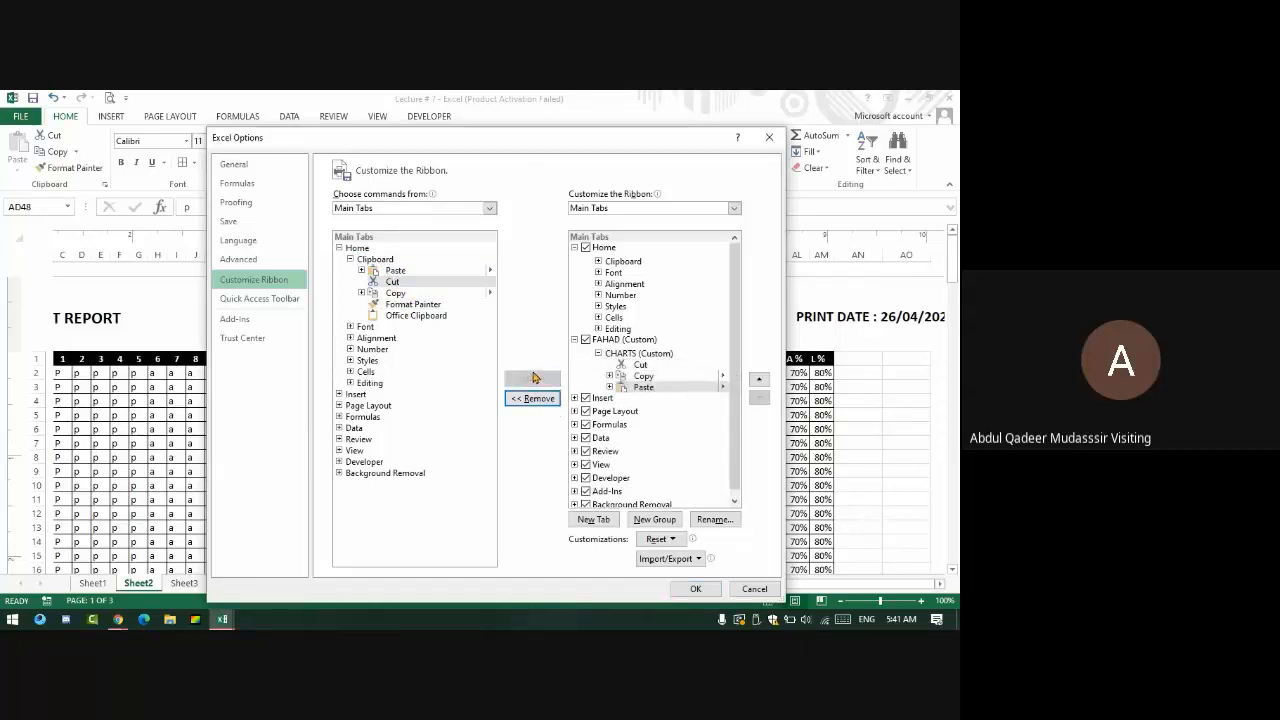
{"action": "double_click", "coordinate": [390, 262]}
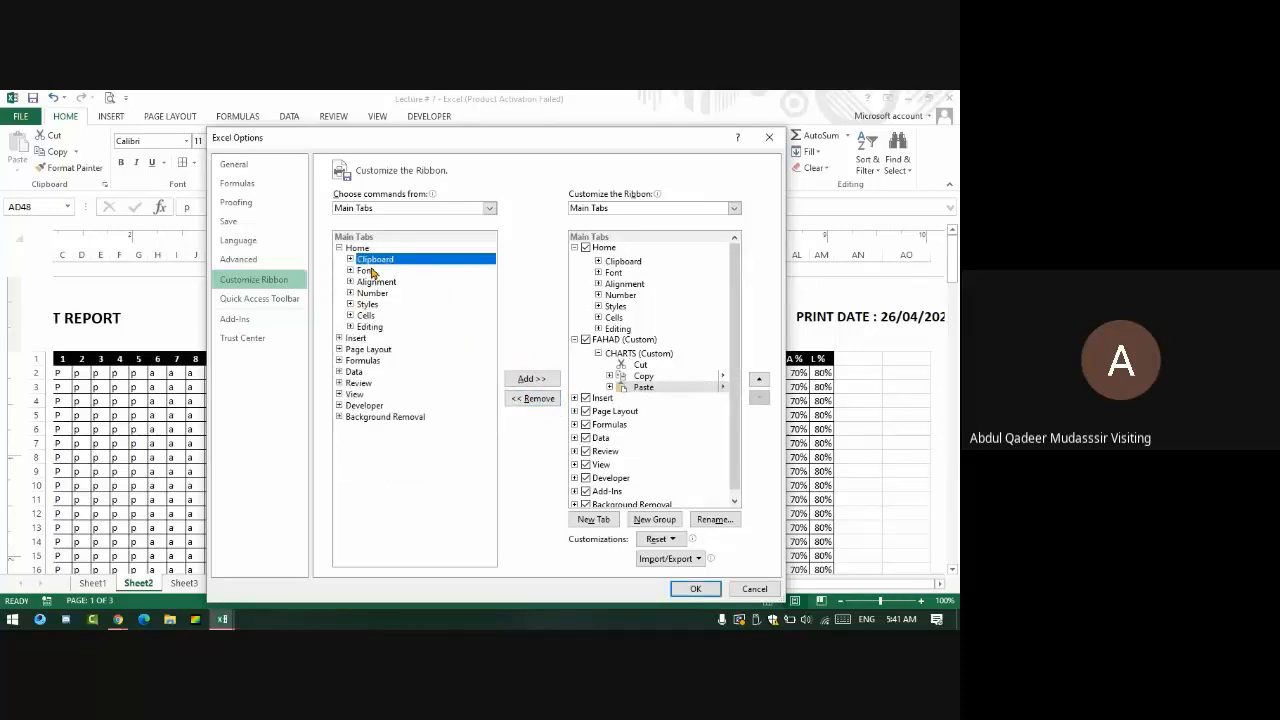
- Add Borders from Home > Font to the CHARTS group
{"action": "double_click", "coordinate": [368, 271]}
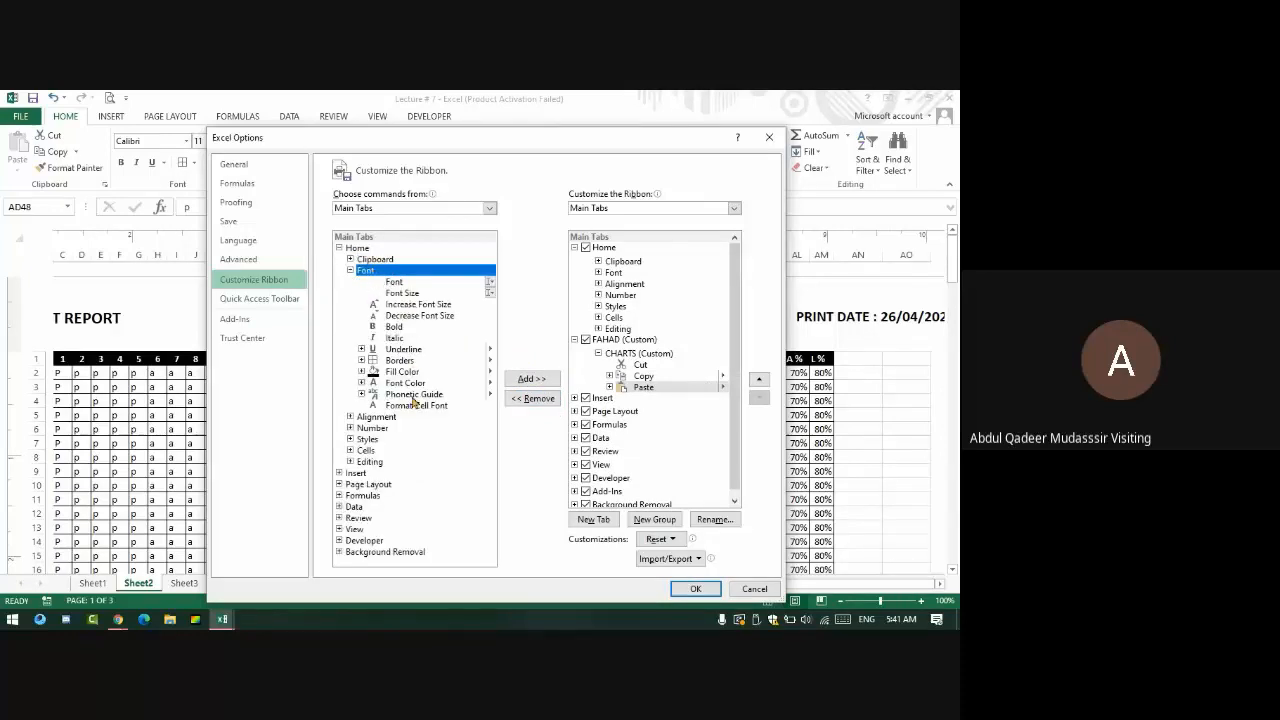
{"action": "left_click", "coordinate": [405, 361]}
{"action": "left_click", "coordinate": [530, 379]}
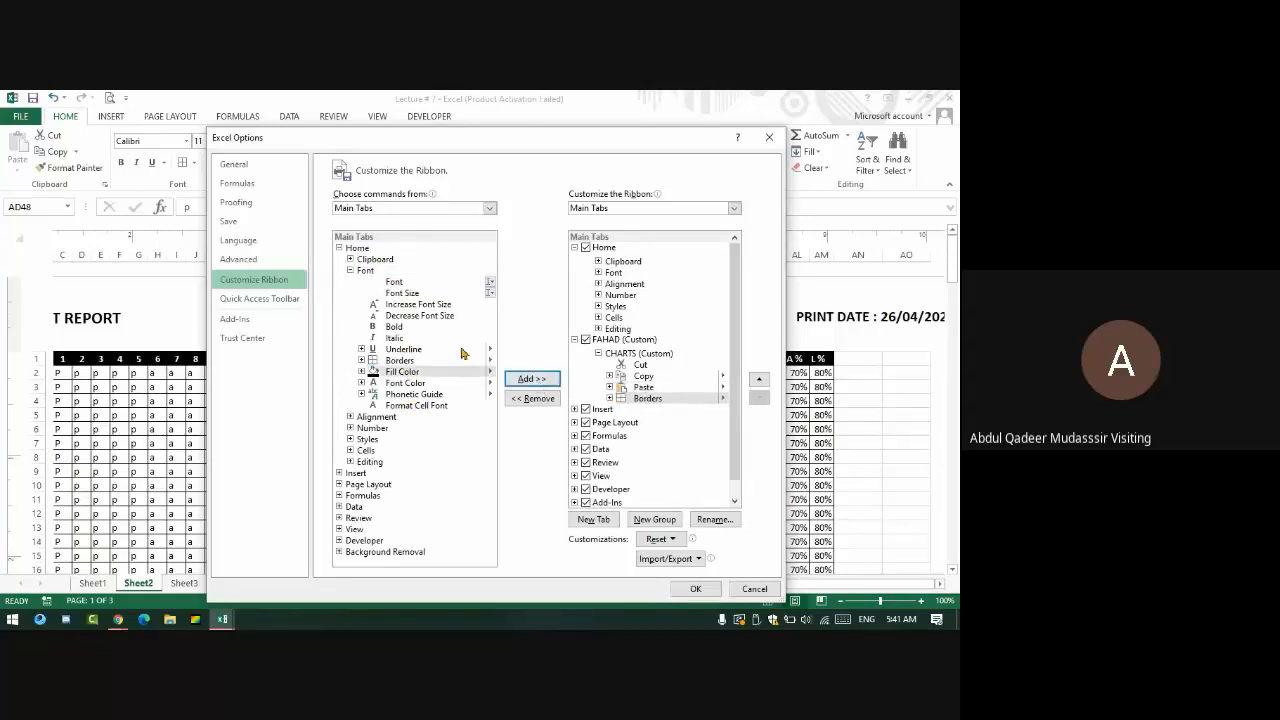
{"action": "double_click", "coordinate": [374, 260]}
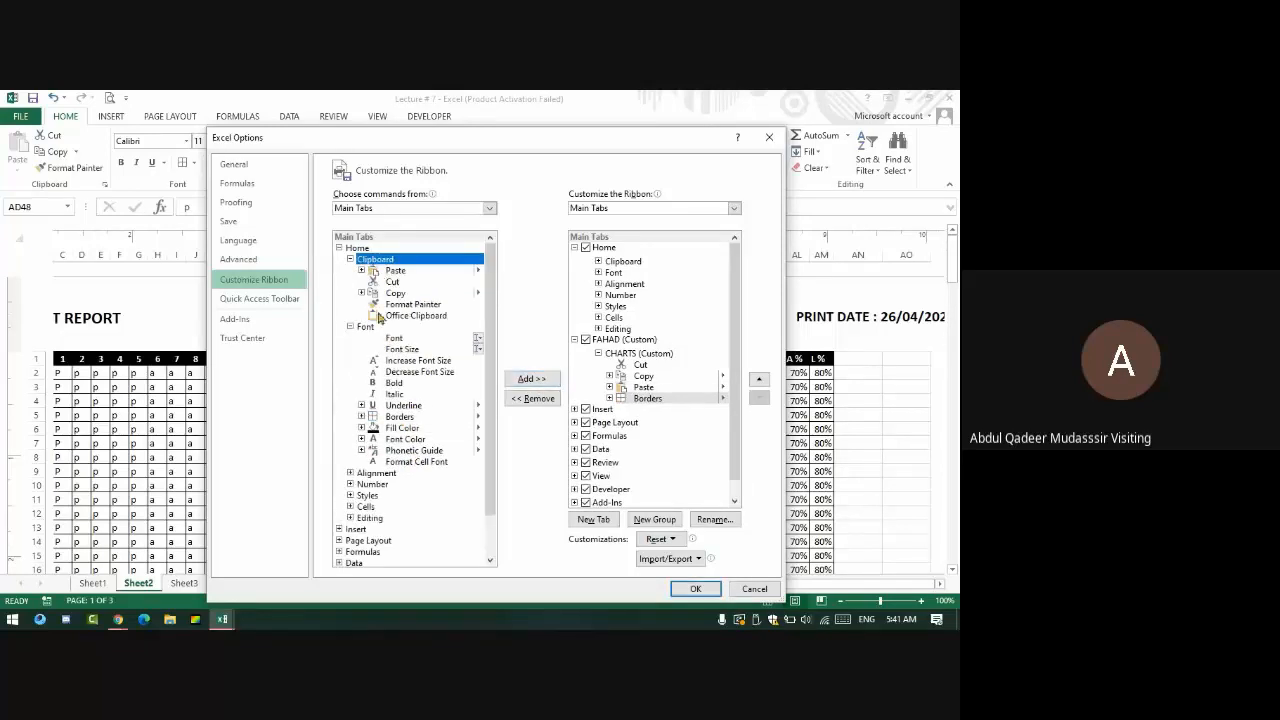
{"action": "double_click", "coordinate": [371, 262]}
{"action": "double_click", "coordinate": [366, 270]}
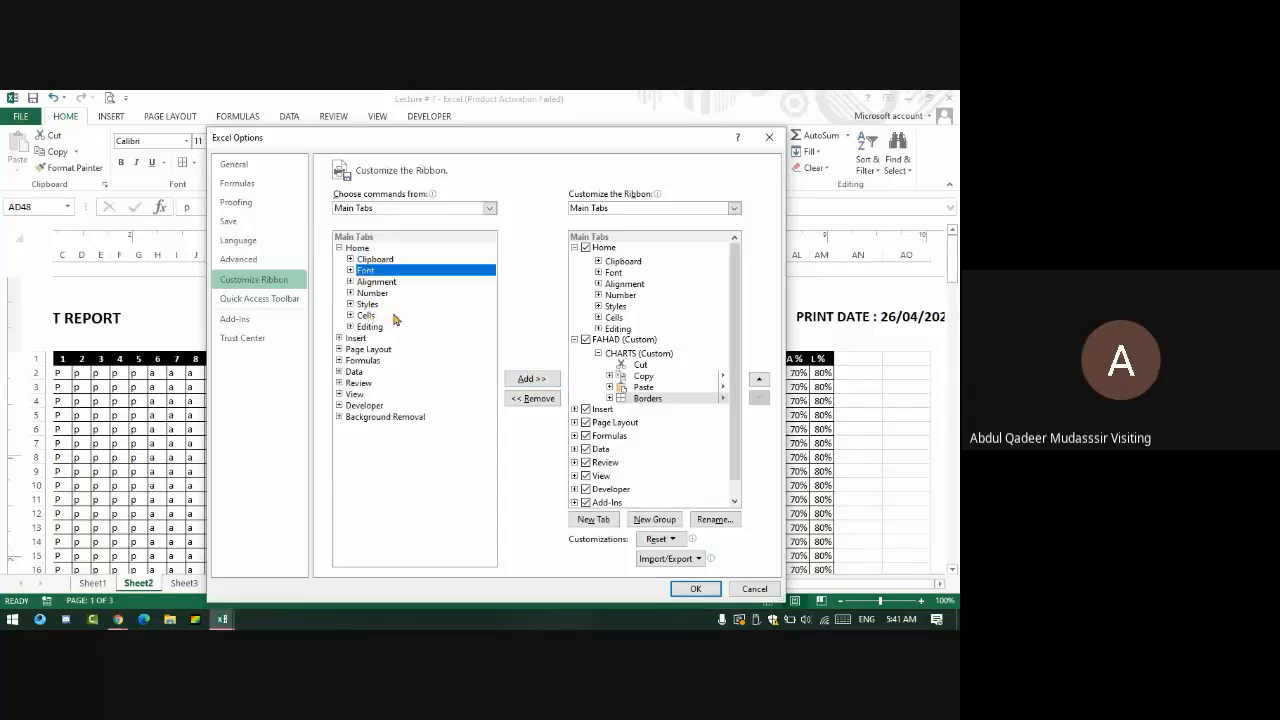
- Add Conditional Formatting from Home > Styles to the CHARTS group
{"action": "double_click", "coordinate": [368, 305]}
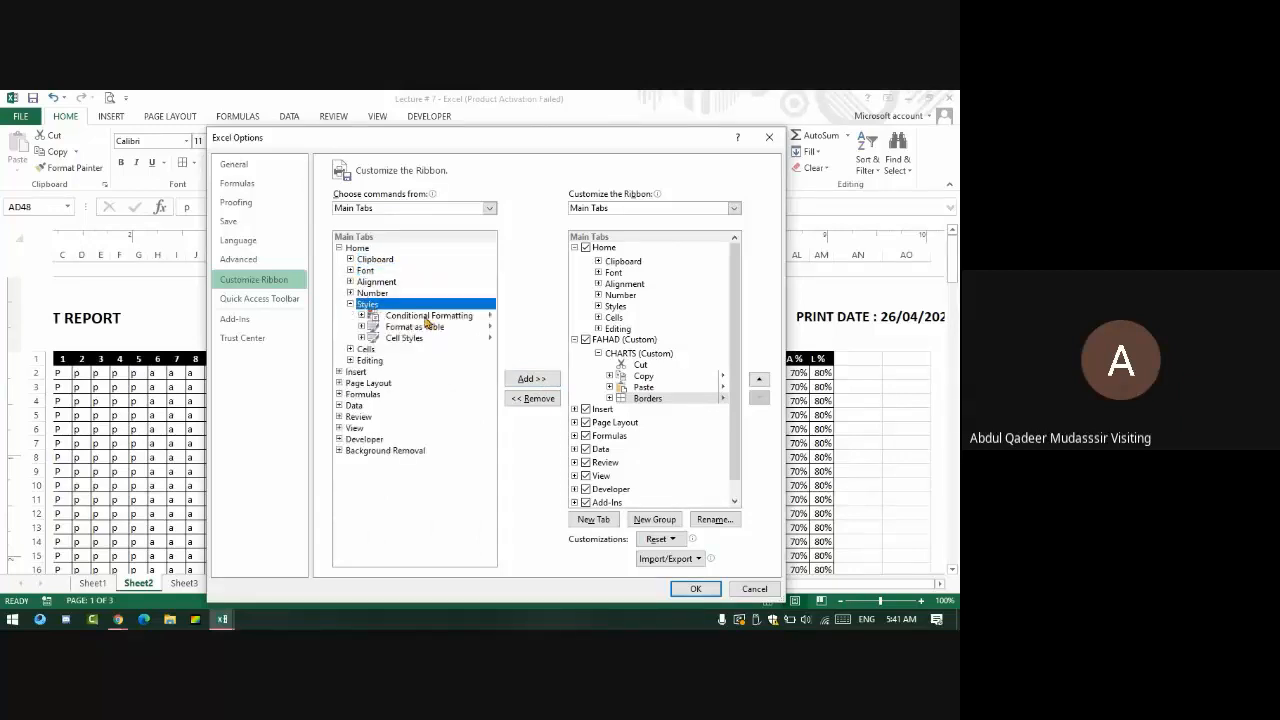
{"action": "left_click", "coordinate": [425, 316]}
{"action": "left_click", "coordinate": [530, 378]}
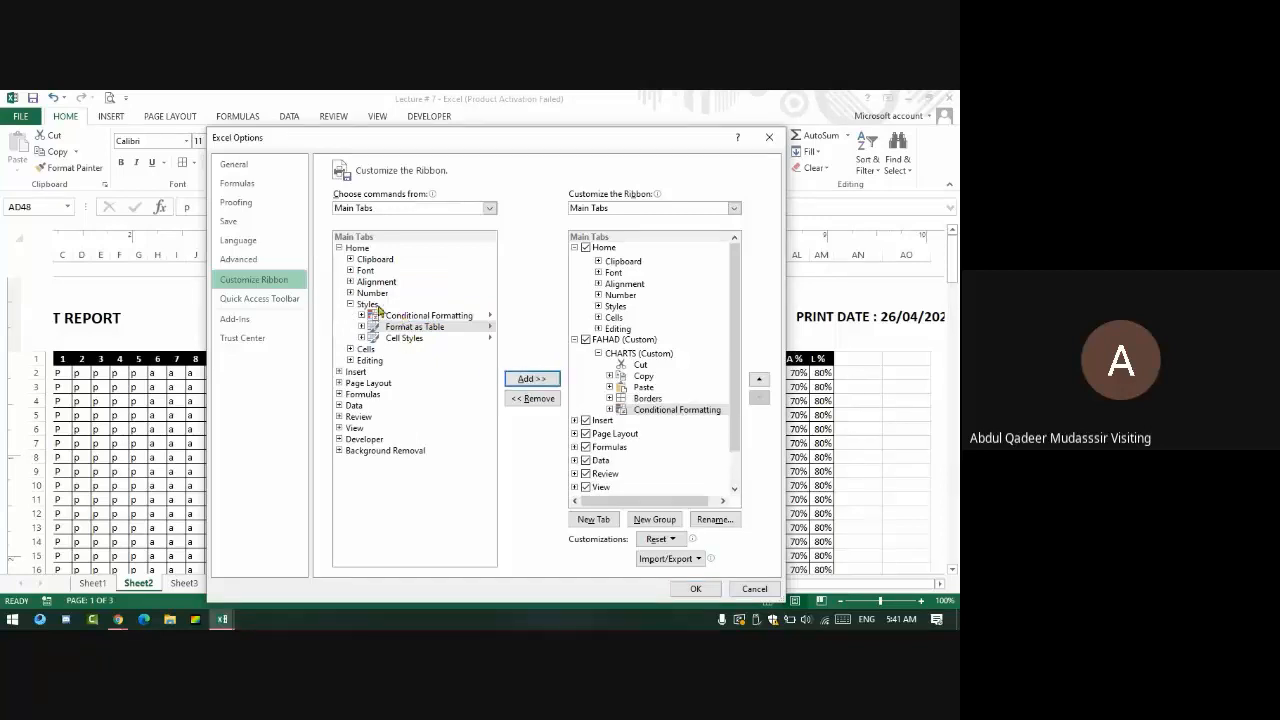
{"action": "double_click", "coordinate": [364, 296]}
{"action": "double_click", "coordinate": [364, 296]}
{"action": "left_click", "coordinate": [363, 304]}
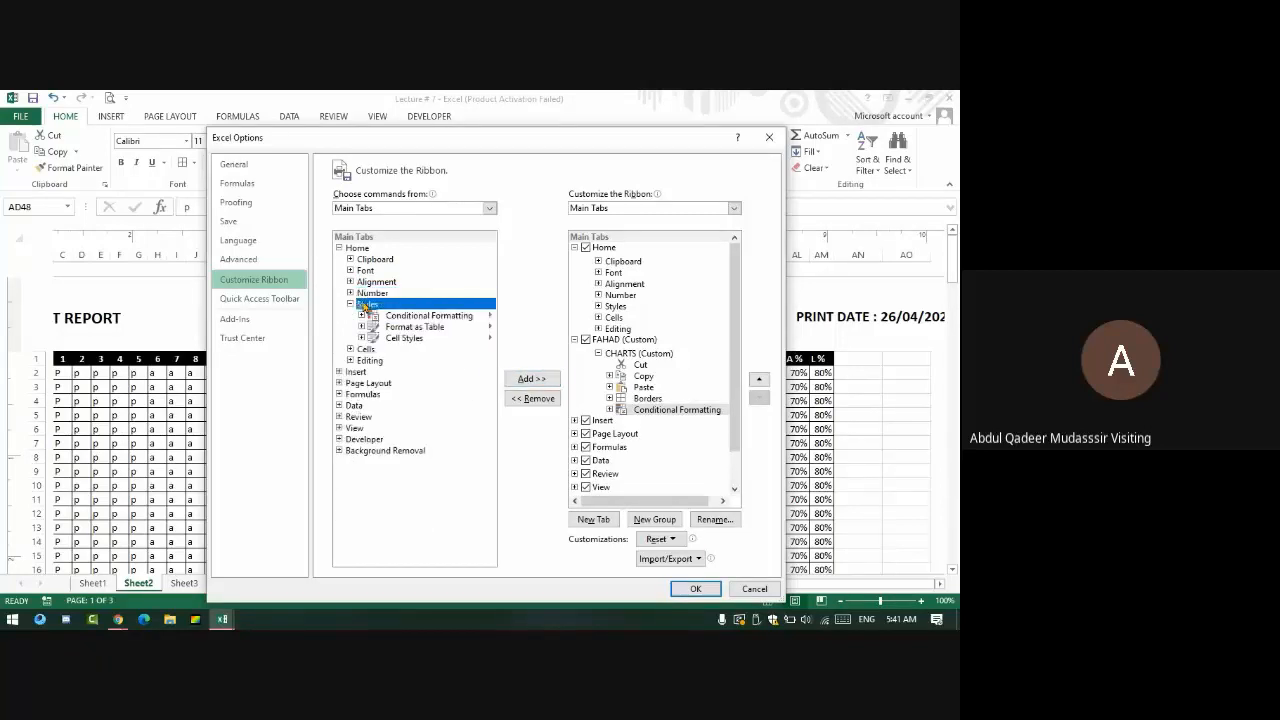
{"action": "double_click", "coordinate": [365, 306]}
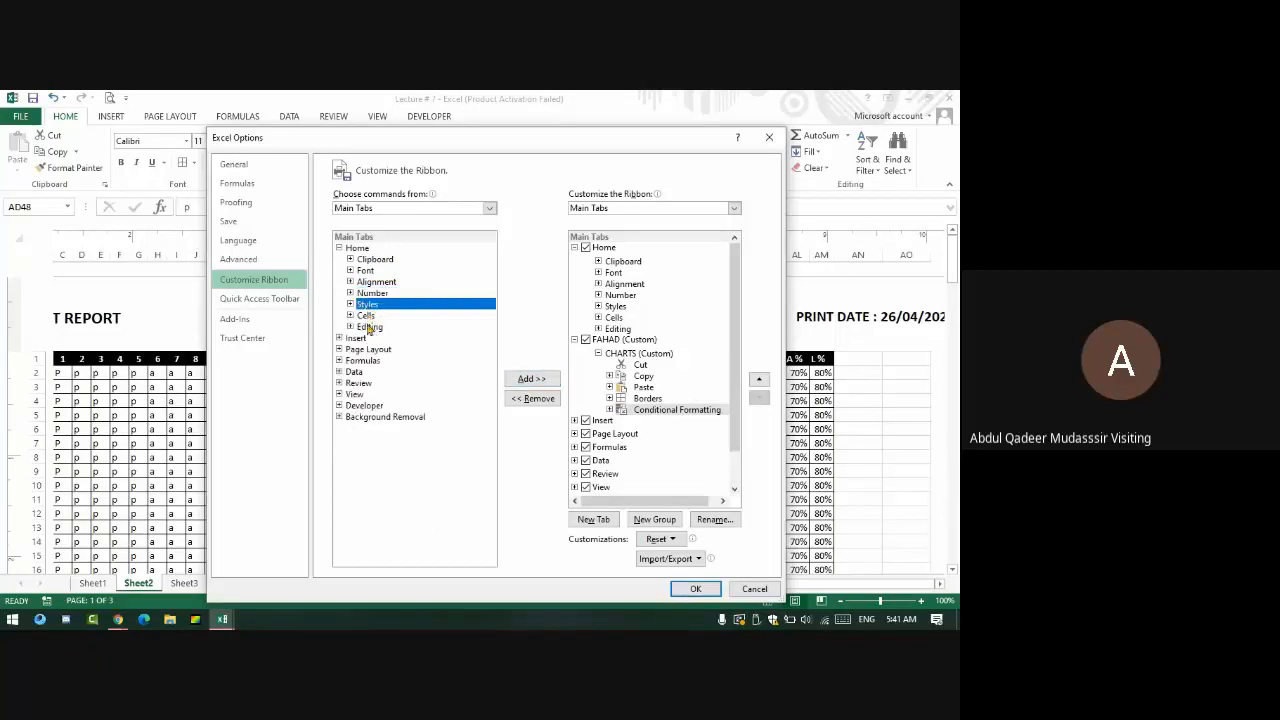
- Add Fill and Clear from Home > Editing to the CHARTS group
{"action": "double_click", "coordinate": [369, 327]}
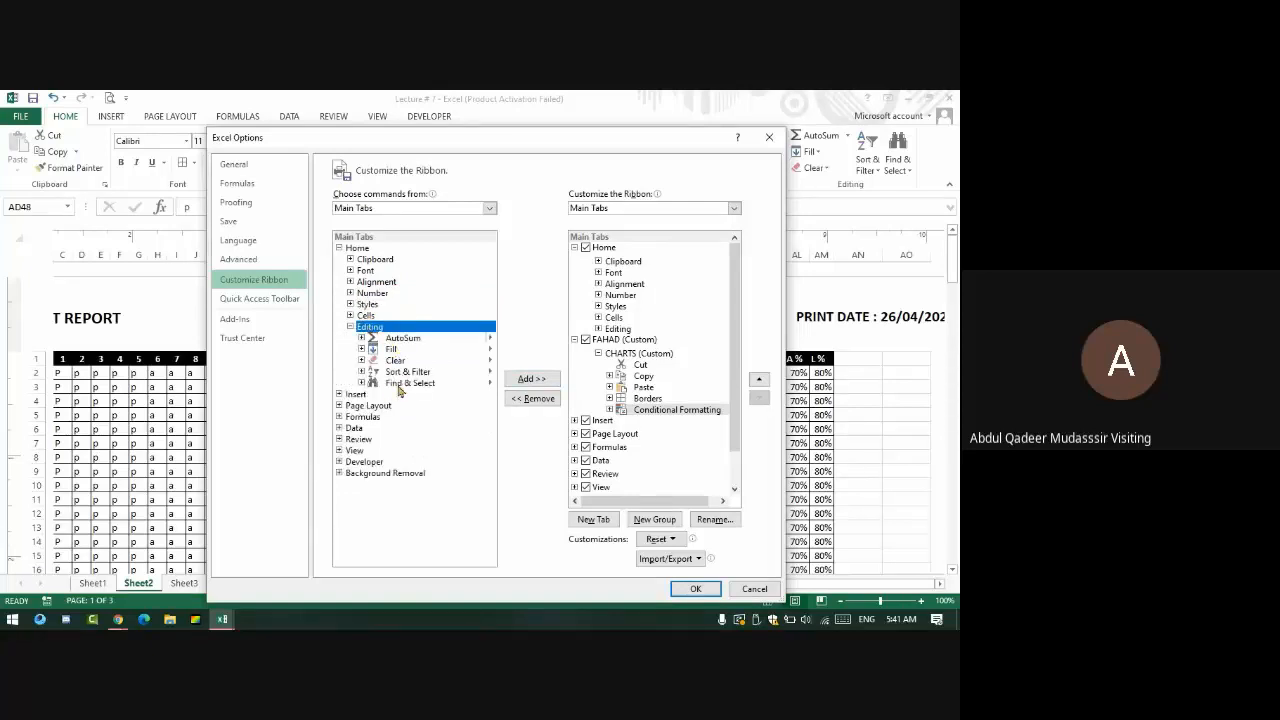
{"action": "left_click", "coordinate": [395, 350]}
{"action": "left_click", "coordinate": [531, 378]}
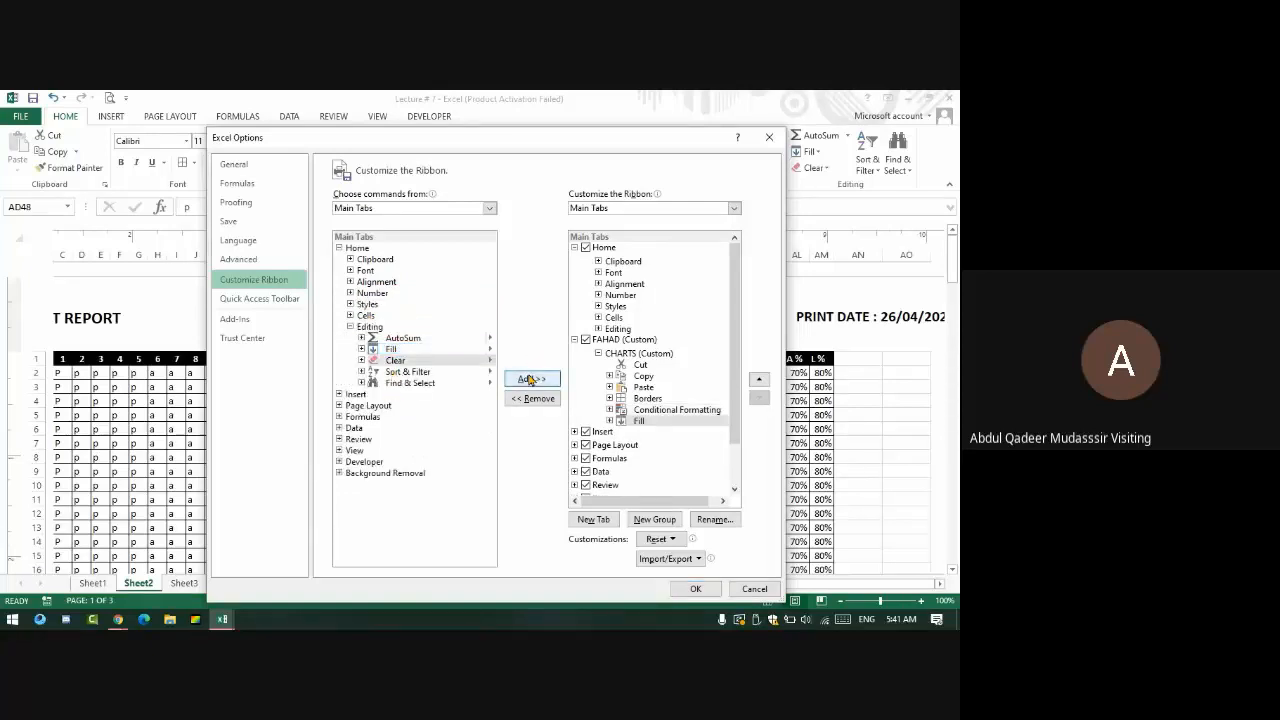
{"action": "left_click", "coordinate": [531, 378]}
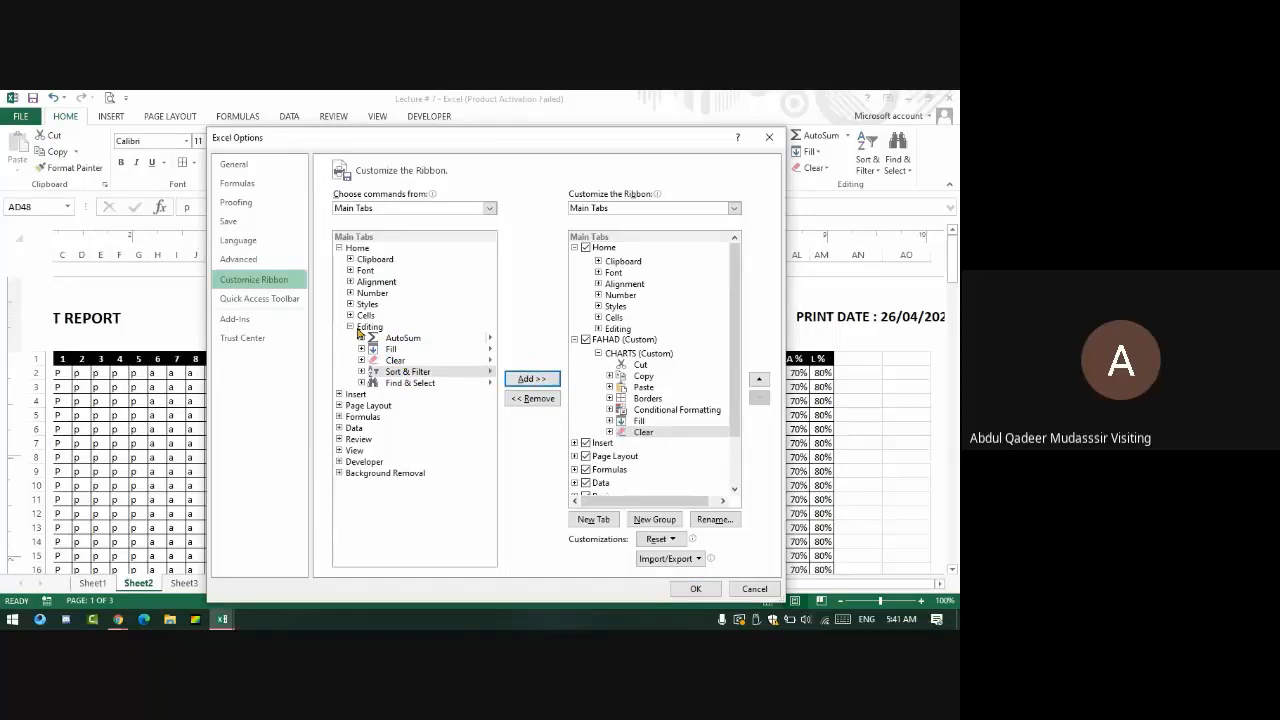
{"action": "double_click", "coordinate": [362, 329]}
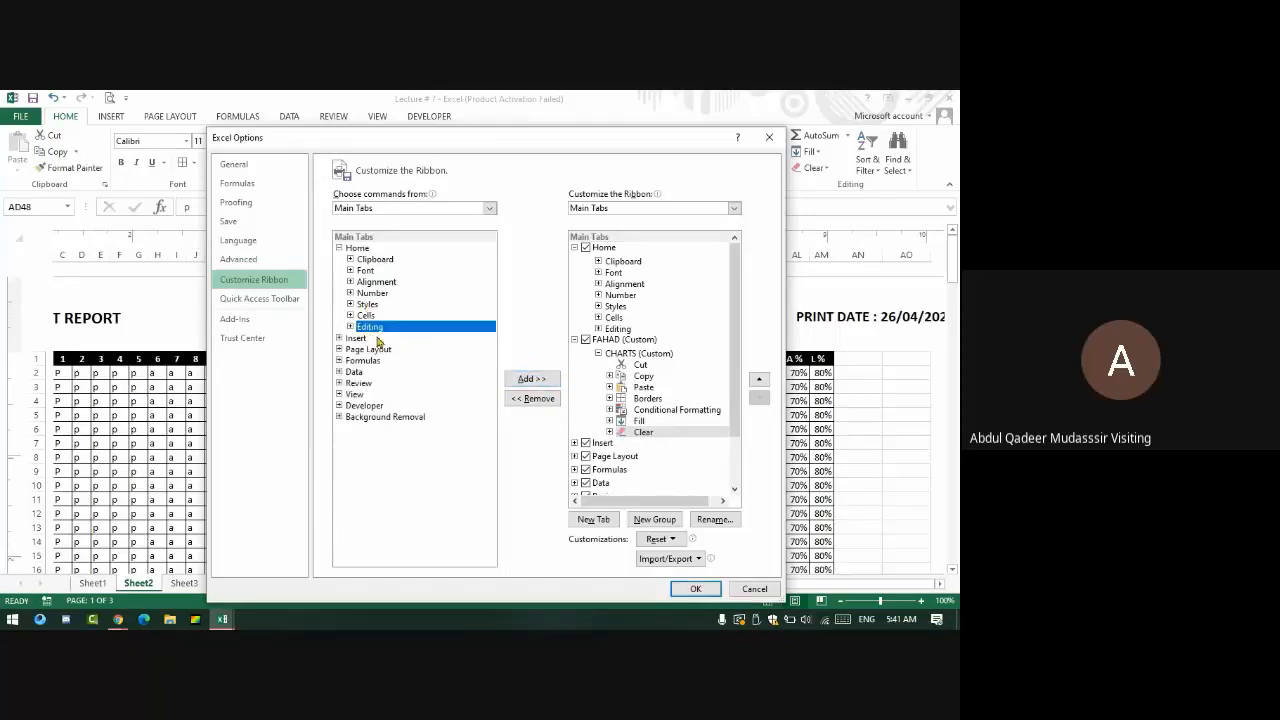
{"action": "double_click", "coordinate": [363, 330]}
{"action": "double_click", "coordinate": [369, 330]}
- Add Insert Column Chart from Insert > Charts to the CHARTS group
{"action": "double_click", "coordinate": [366, 340]}
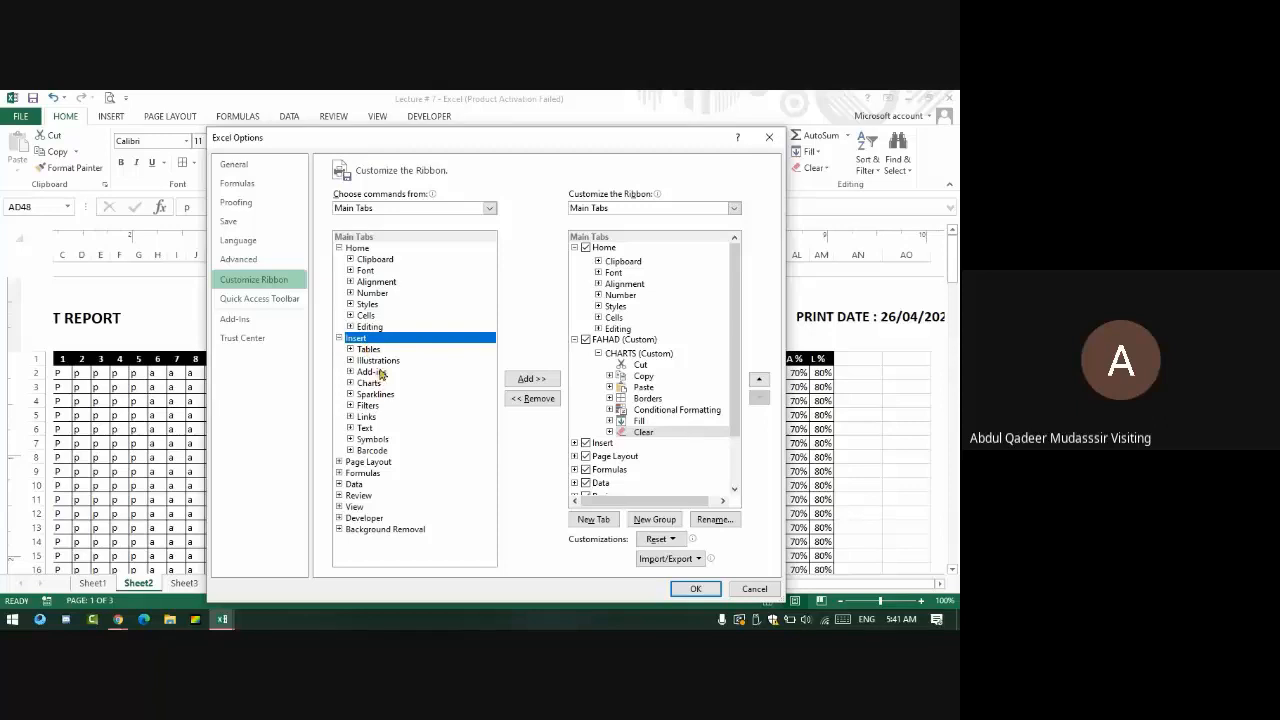
{"action": "double_click", "coordinate": [378, 361]}
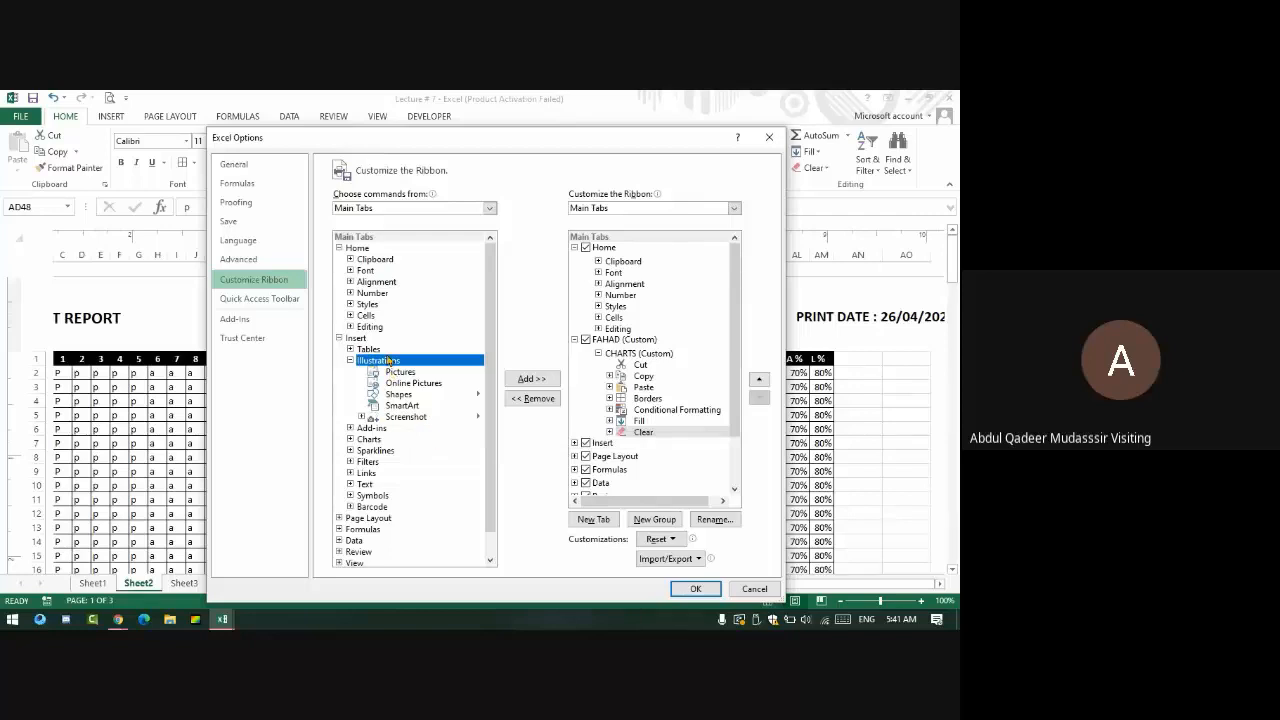
{"action": "double_click", "coordinate": [388, 362]}
{"action": "left_click", "coordinate": [367, 384]}
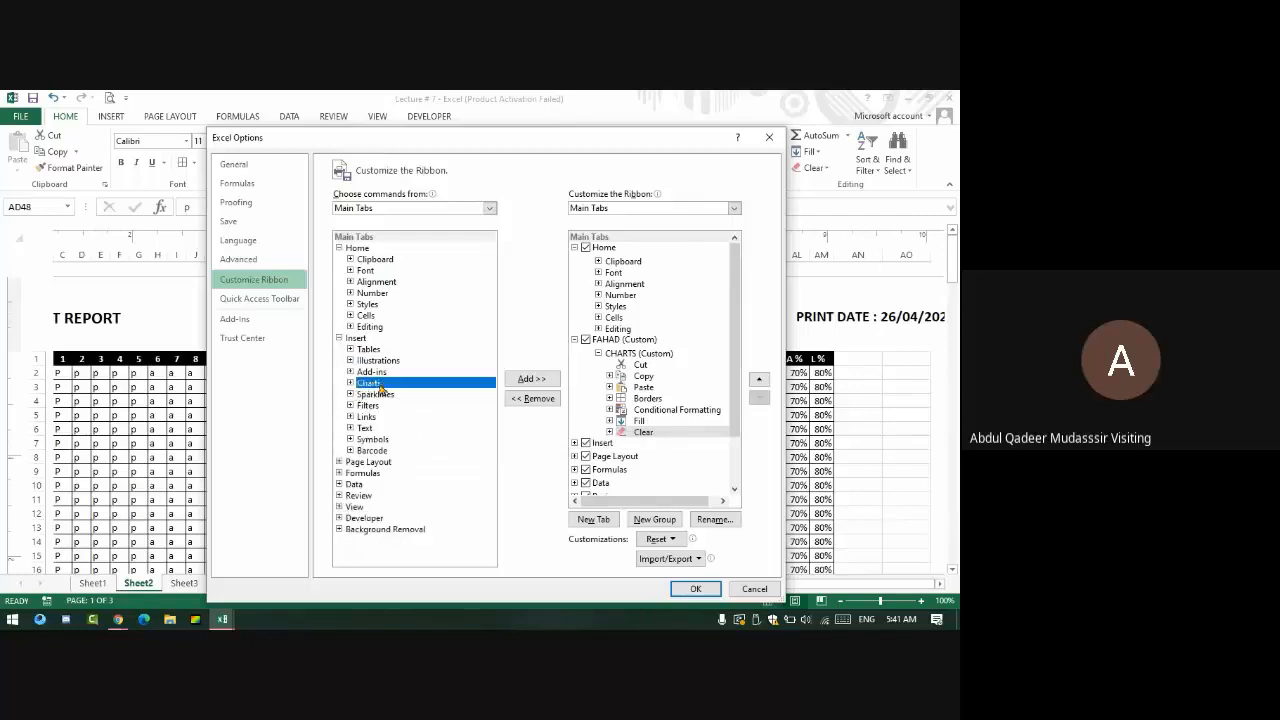
{"action": "double_click", "coordinate": [376, 386]}
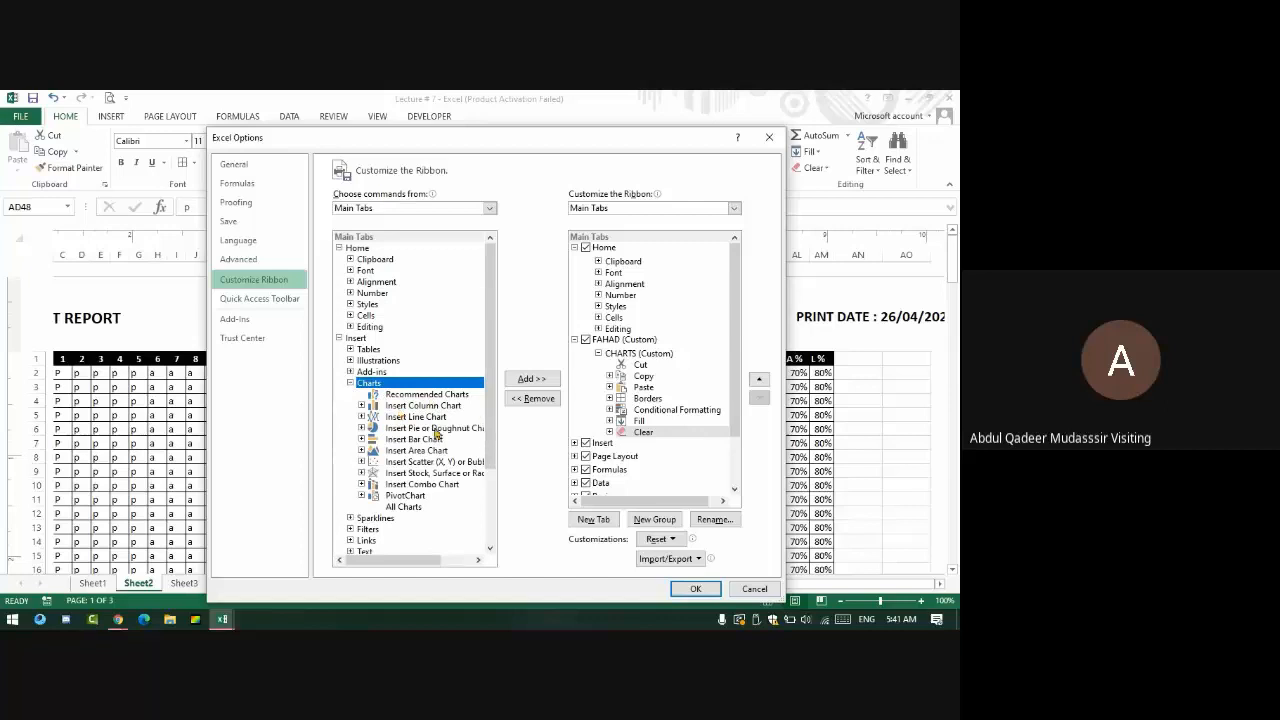
{"action": "left_click", "coordinate": [424, 405]}
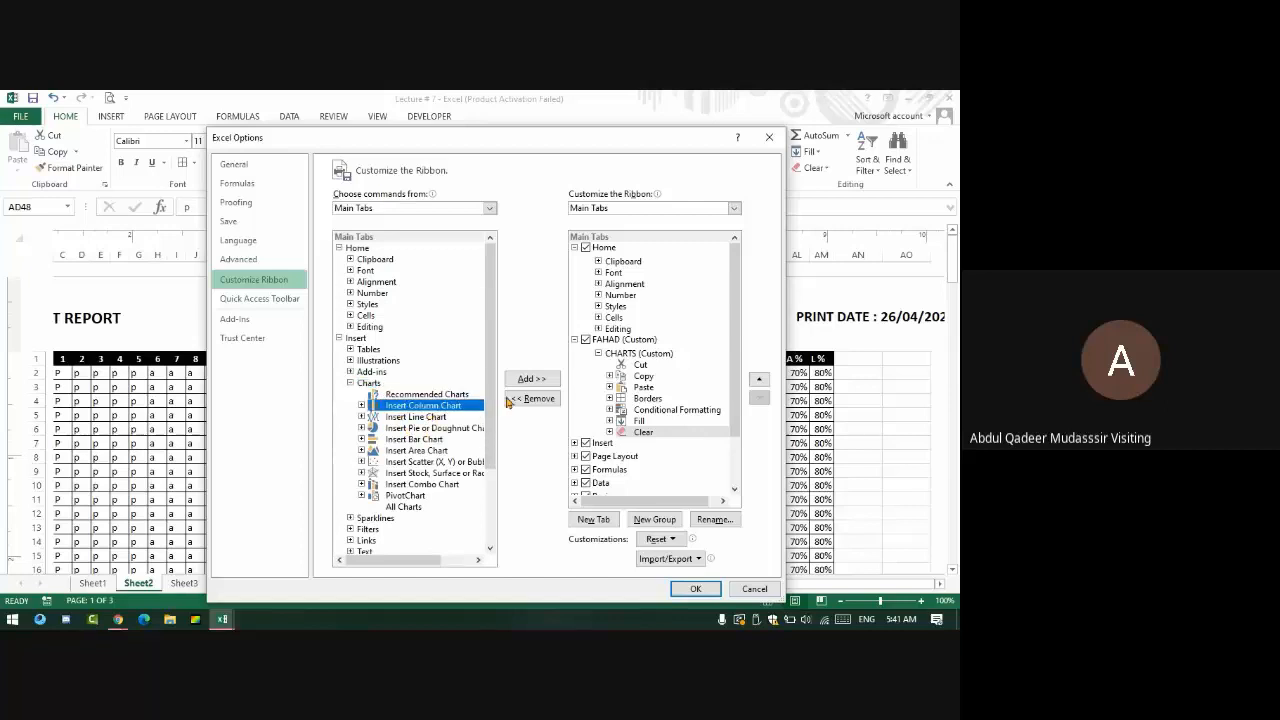
{"action": "left_click", "coordinate": [530, 379]}
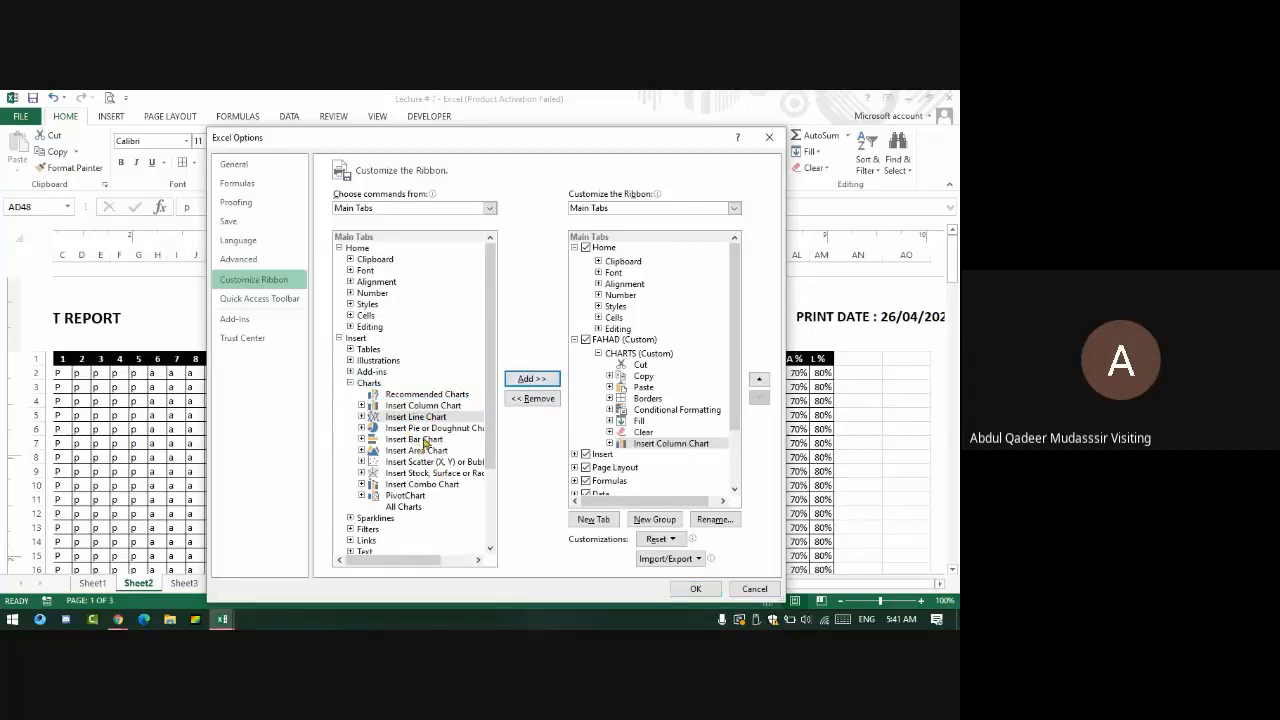
- Add Insert Pie or Doughnut Chart and All Charts to the CHARTS group
{"action": "left_click", "coordinate": [425, 439]}
{"action": "left_click", "coordinate": [444, 420]}
{"action": "left_click", "coordinate": [447, 428]}
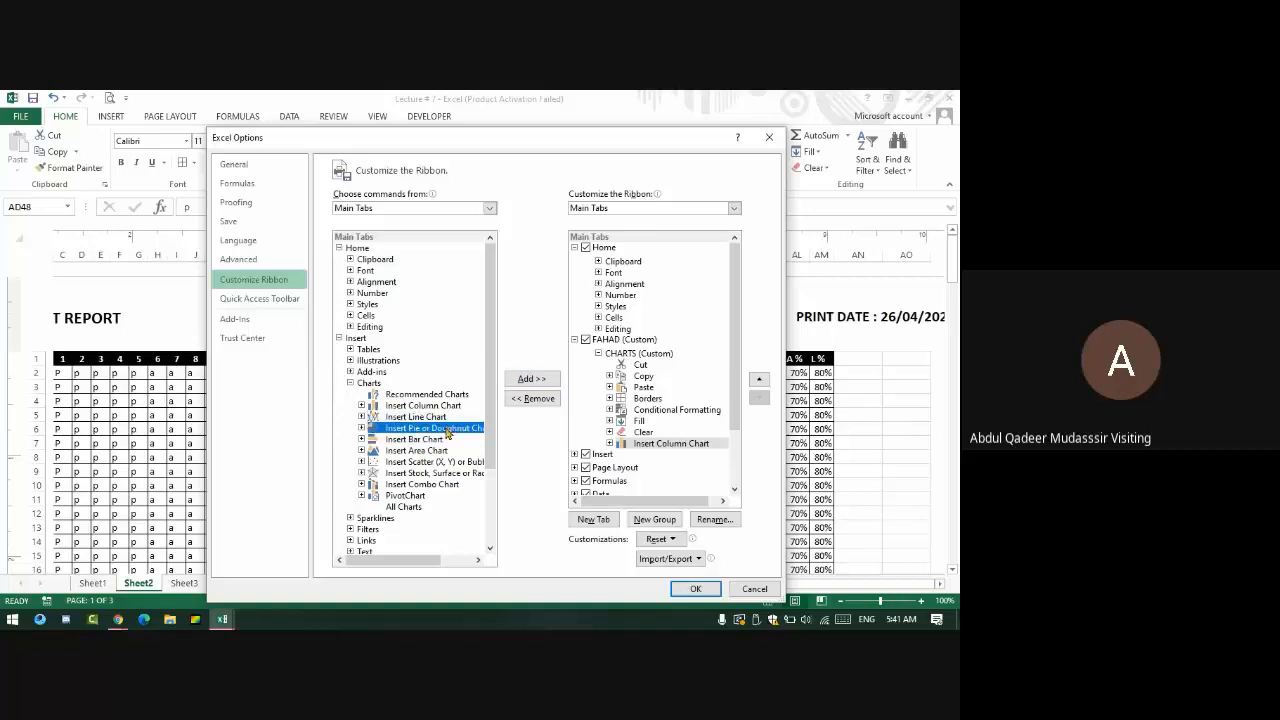
{"action": "left_click", "coordinate": [531, 379]}
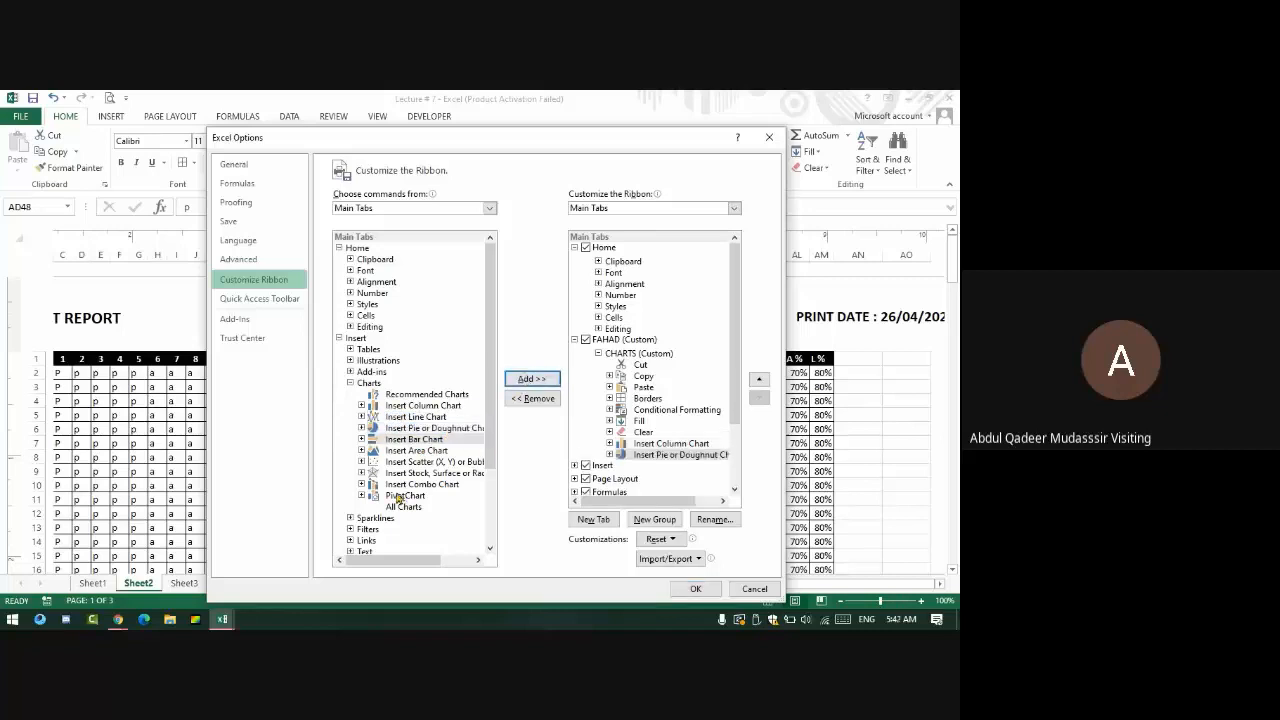
{"action": "left_click", "coordinate": [405, 495]}
{"action": "left_click", "coordinate": [406, 507]}
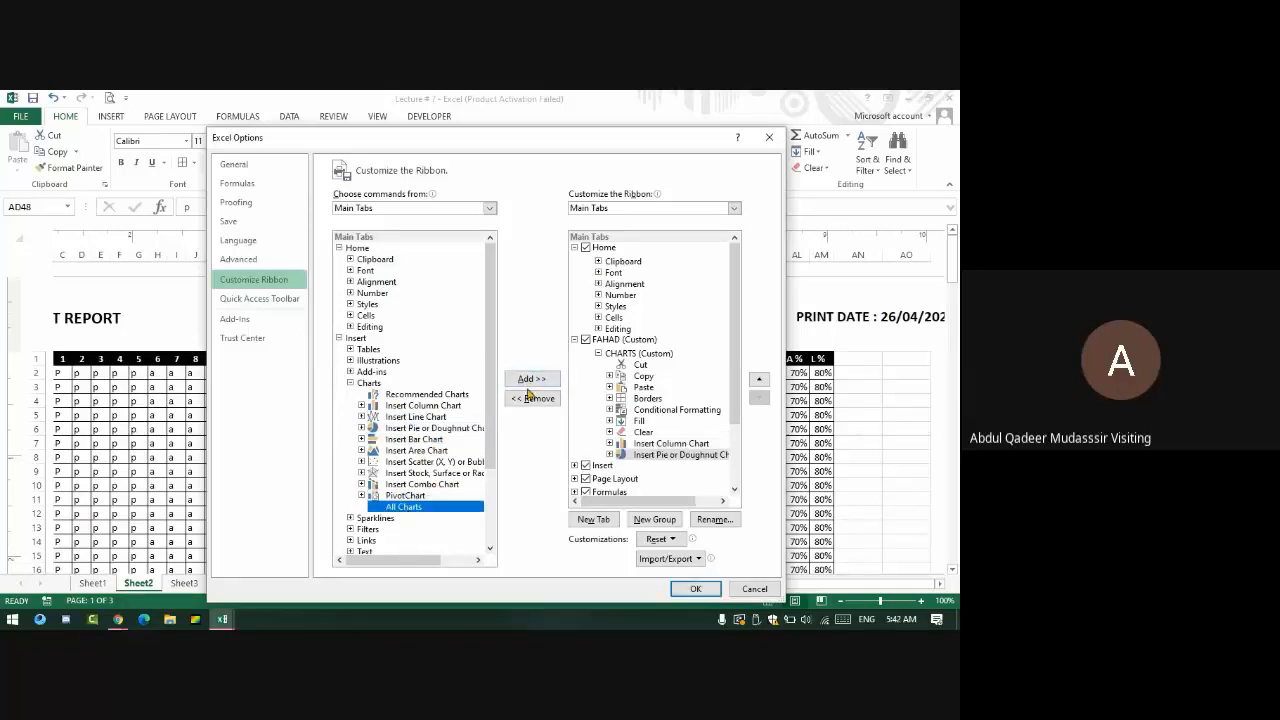
{"action": "left_click", "coordinate": [530, 381]}
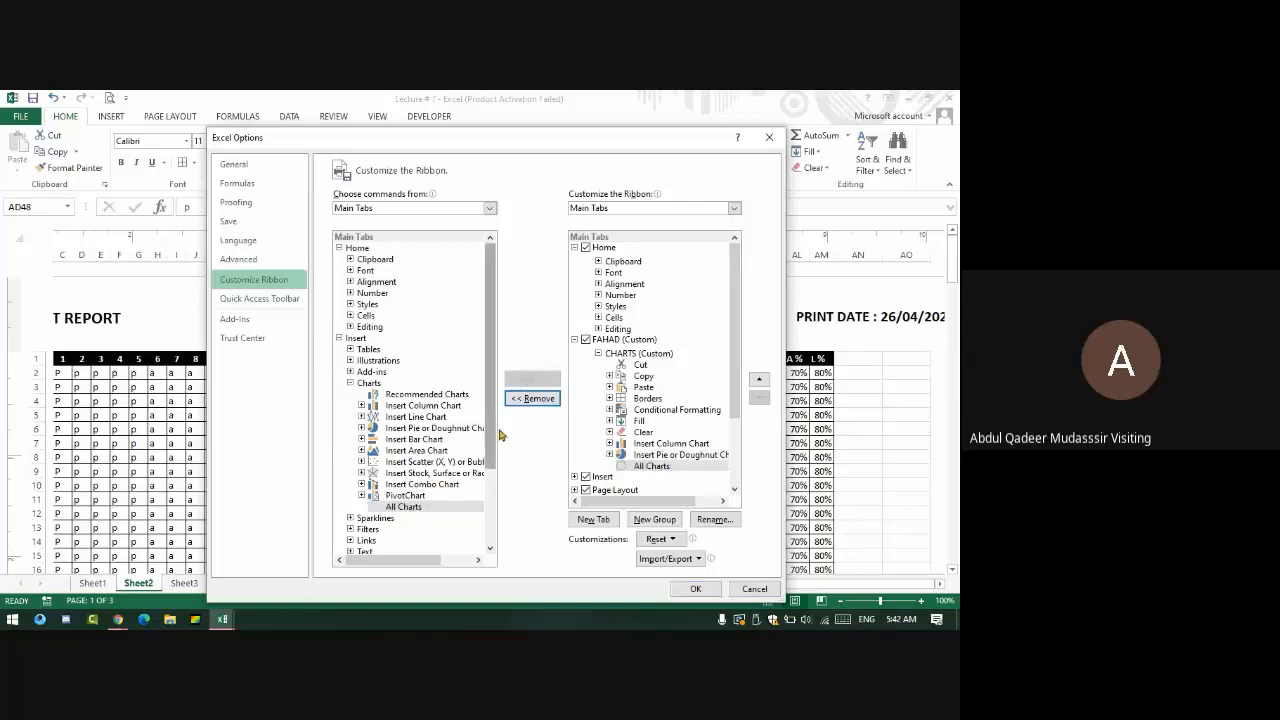
{"action": "double_click", "coordinate": [370, 383]}
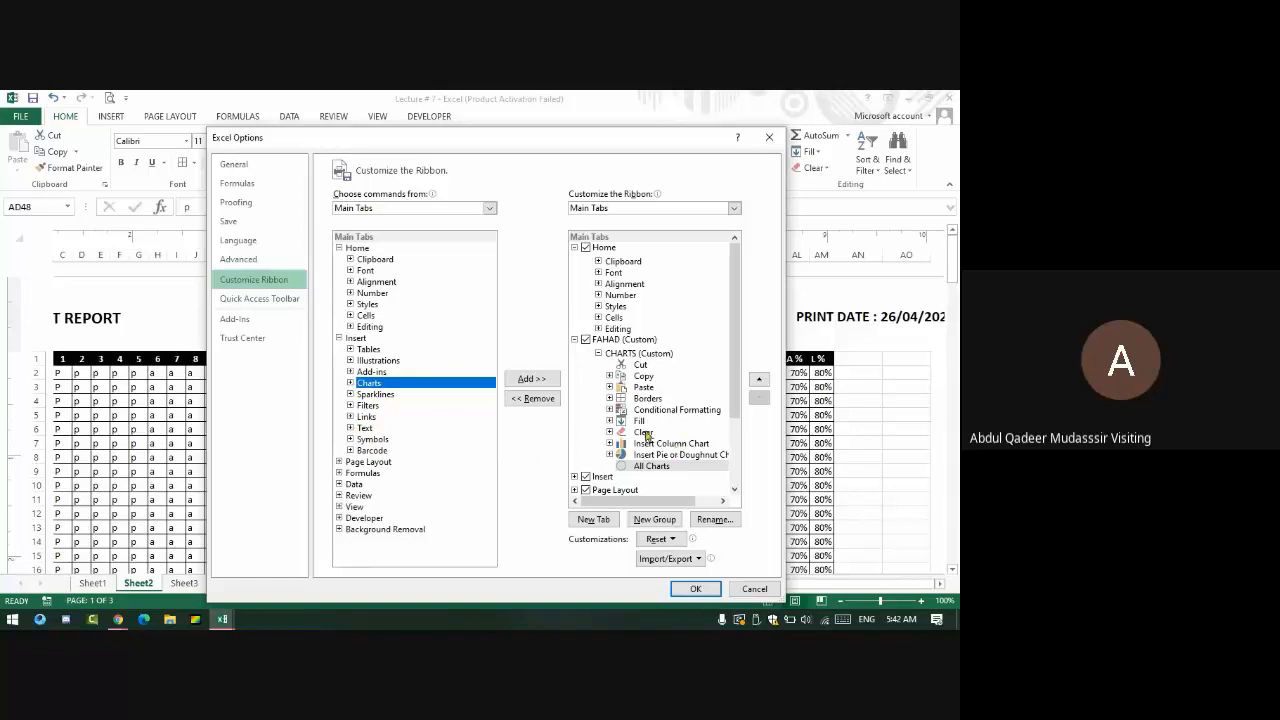
- Add a new group to the FAHAD tab and rename it FAHAD'S GENERAL
{"action": "left_click", "coordinate": [654, 520]}
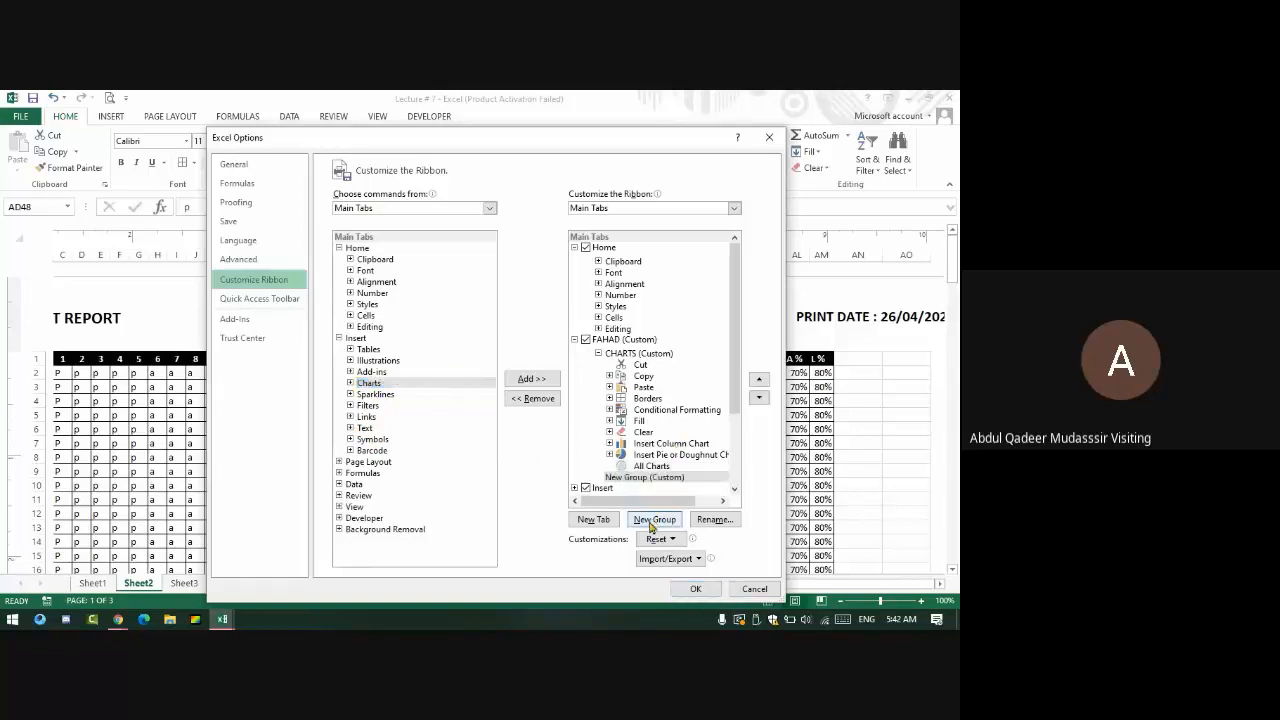
{"action": "left_click", "coordinate": [712, 518]}
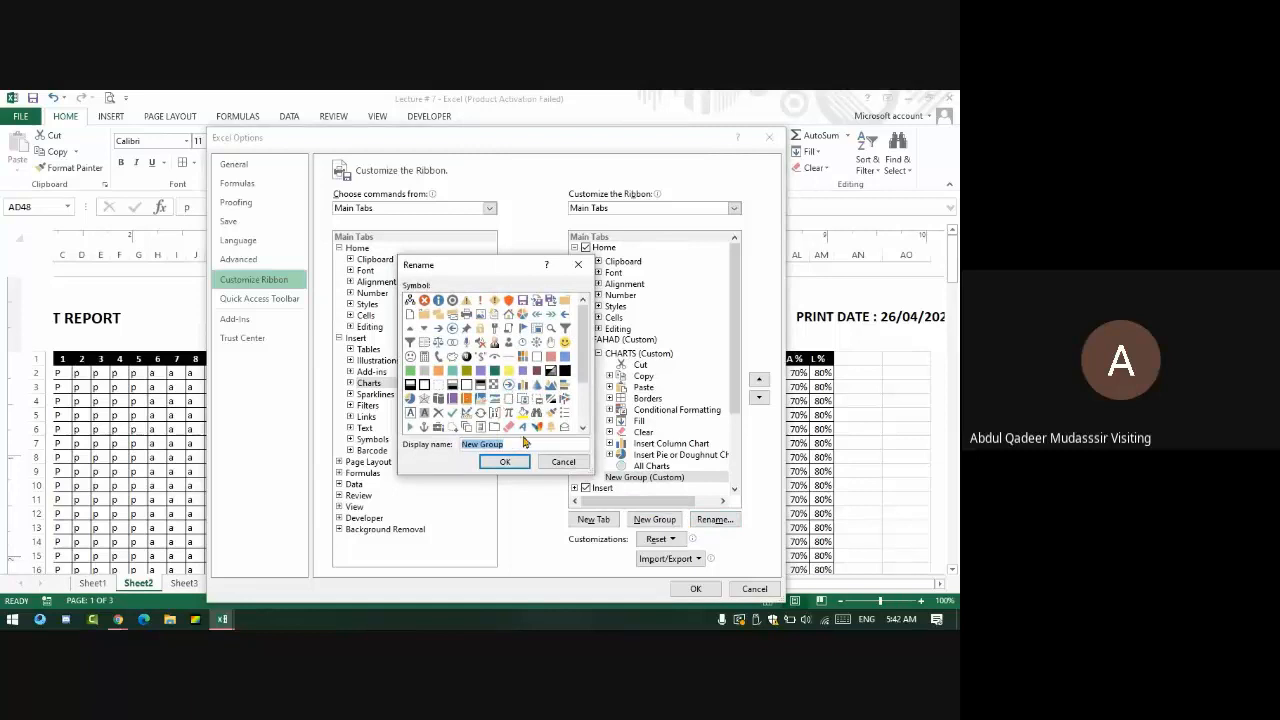
{"action": "key", "text": "BackSpace"}
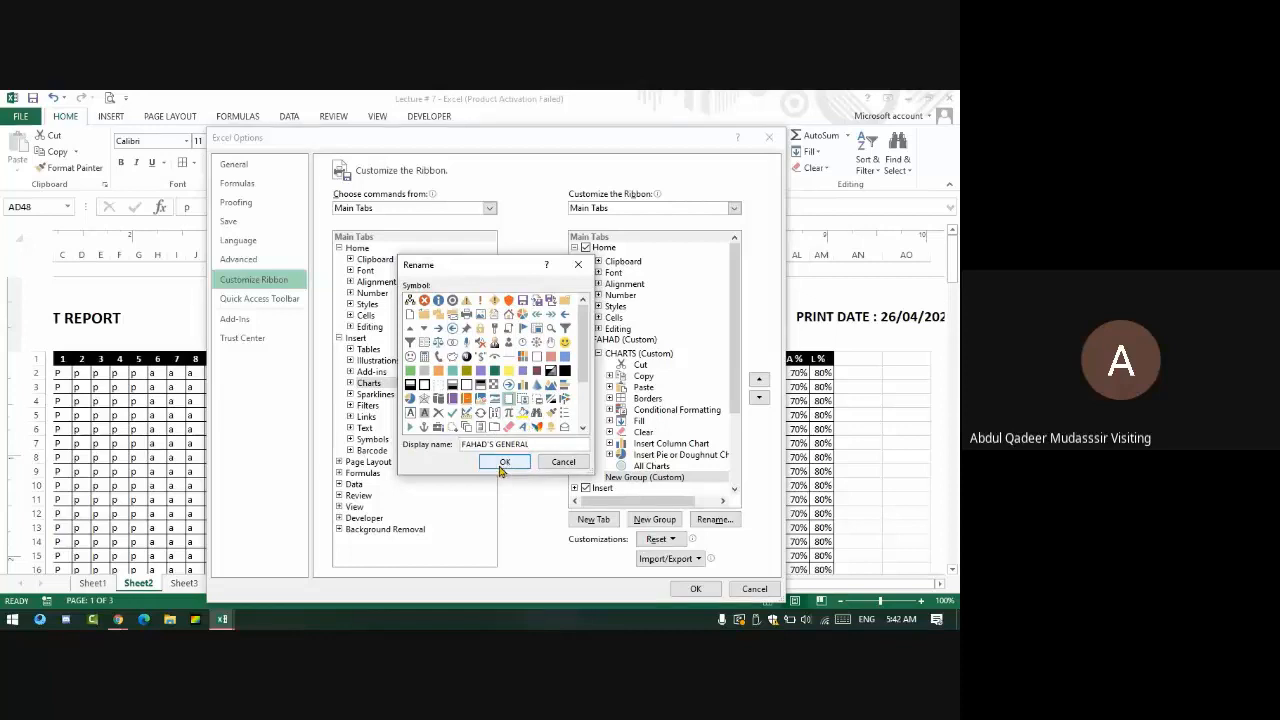
{"action": "left_click", "coordinate": [504, 463]}
{"action": "scroll", "coordinate": [612, 480], "scroll_direction": "down", "scroll_amount": 3}
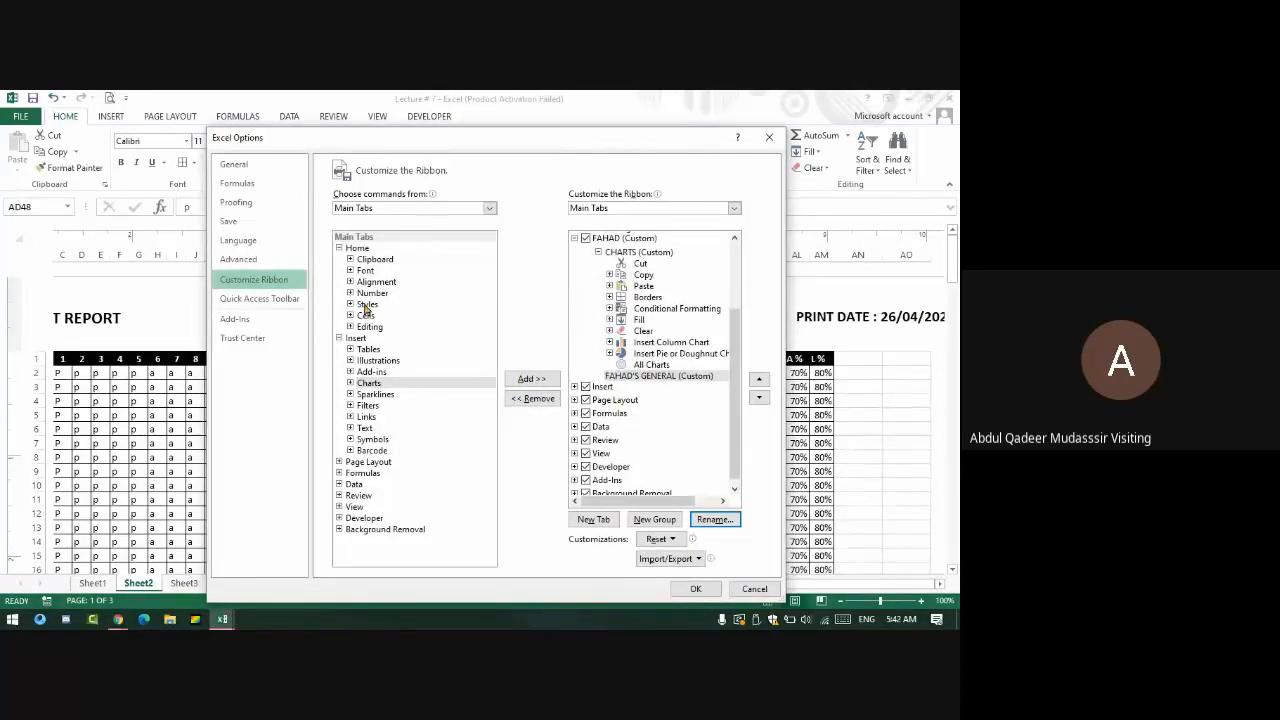
- Add the Cells group to FAHAD'S GENERAL and insert a Formulas (Custom) tab
{"action": "double_click", "coordinate": [350, 342]}
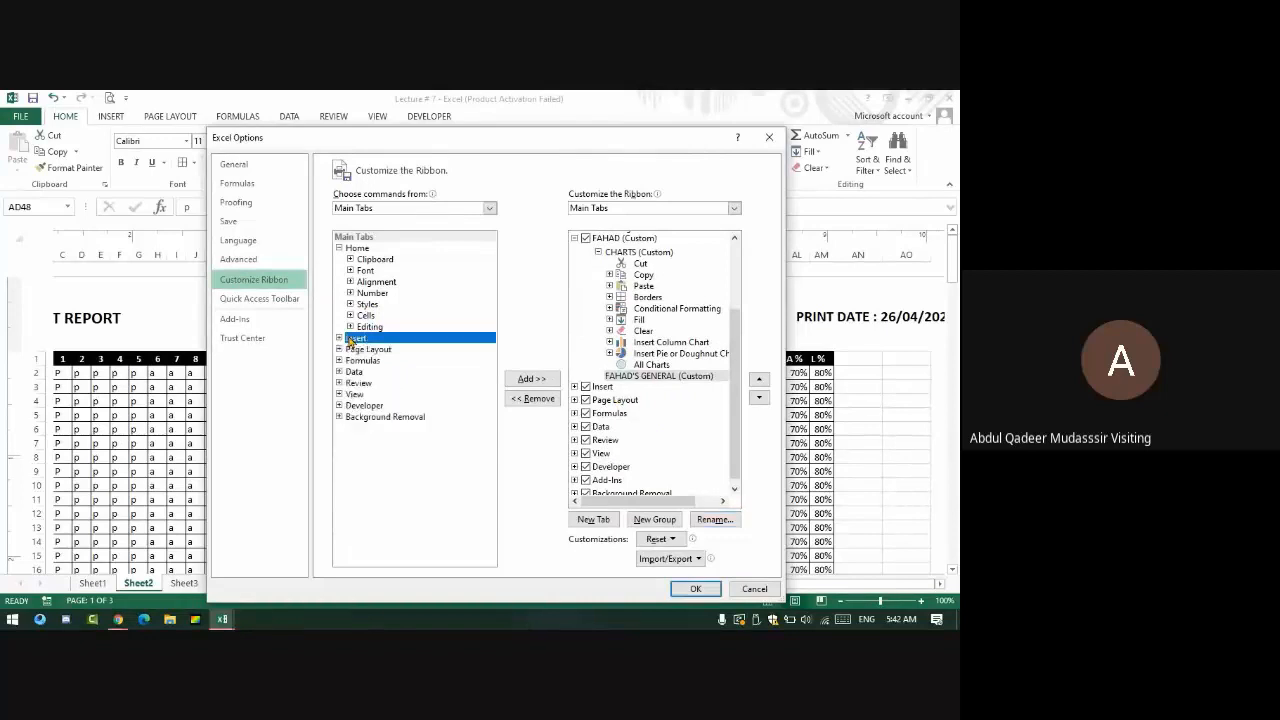
{"action": "left_click", "coordinate": [366, 315]}
{"action": "left_click", "coordinate": [531, 378]}
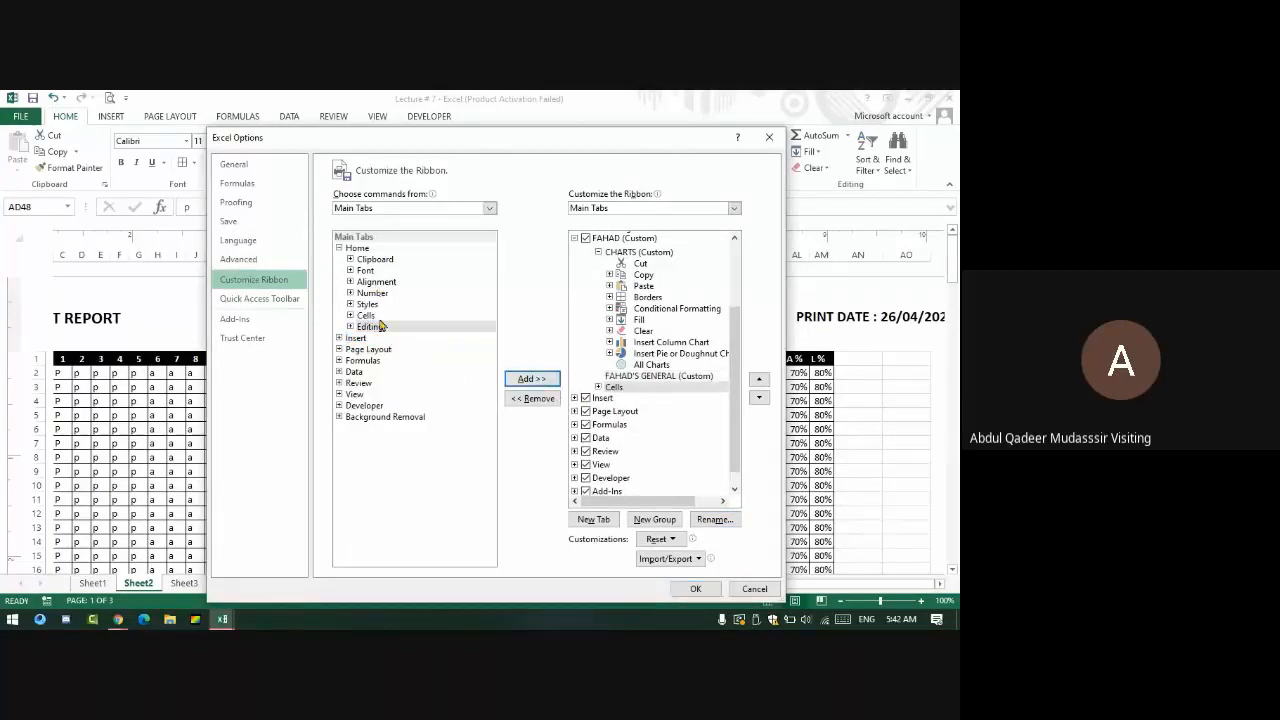
{"action": "left_click", "coordinate": [363, 360]}
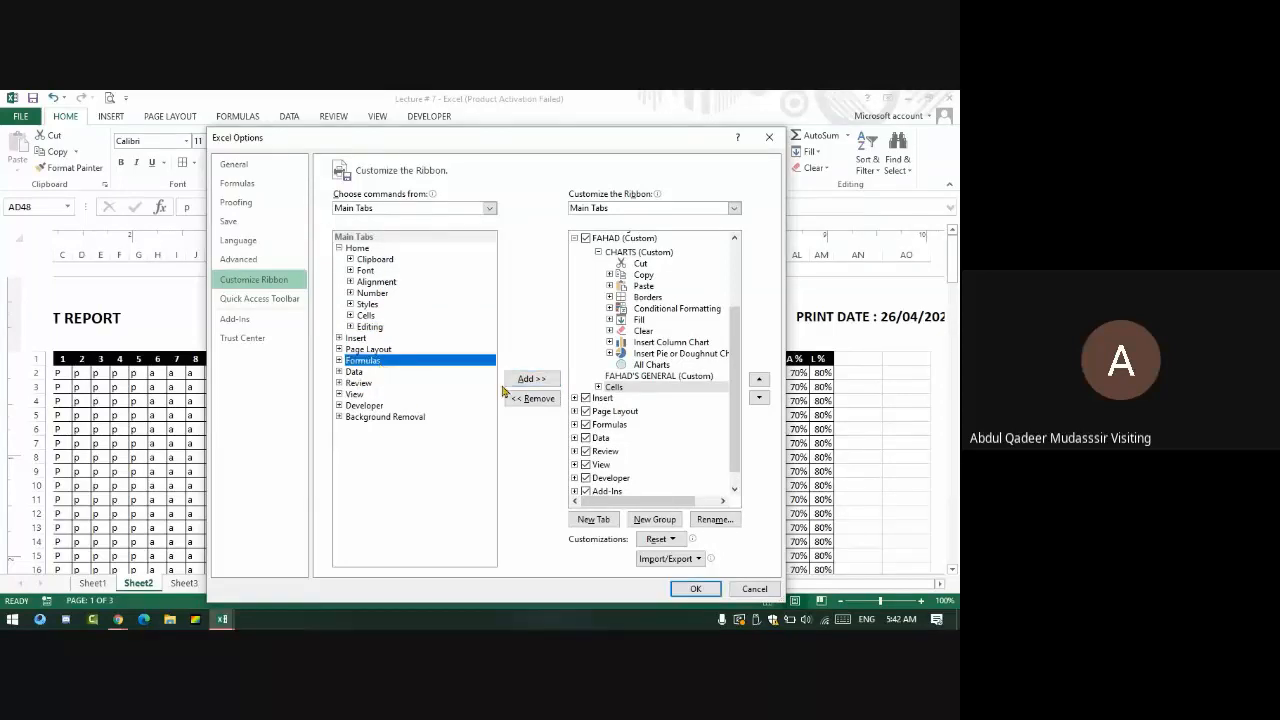
{"action": "left_click", "coordinate": [531, 378]}
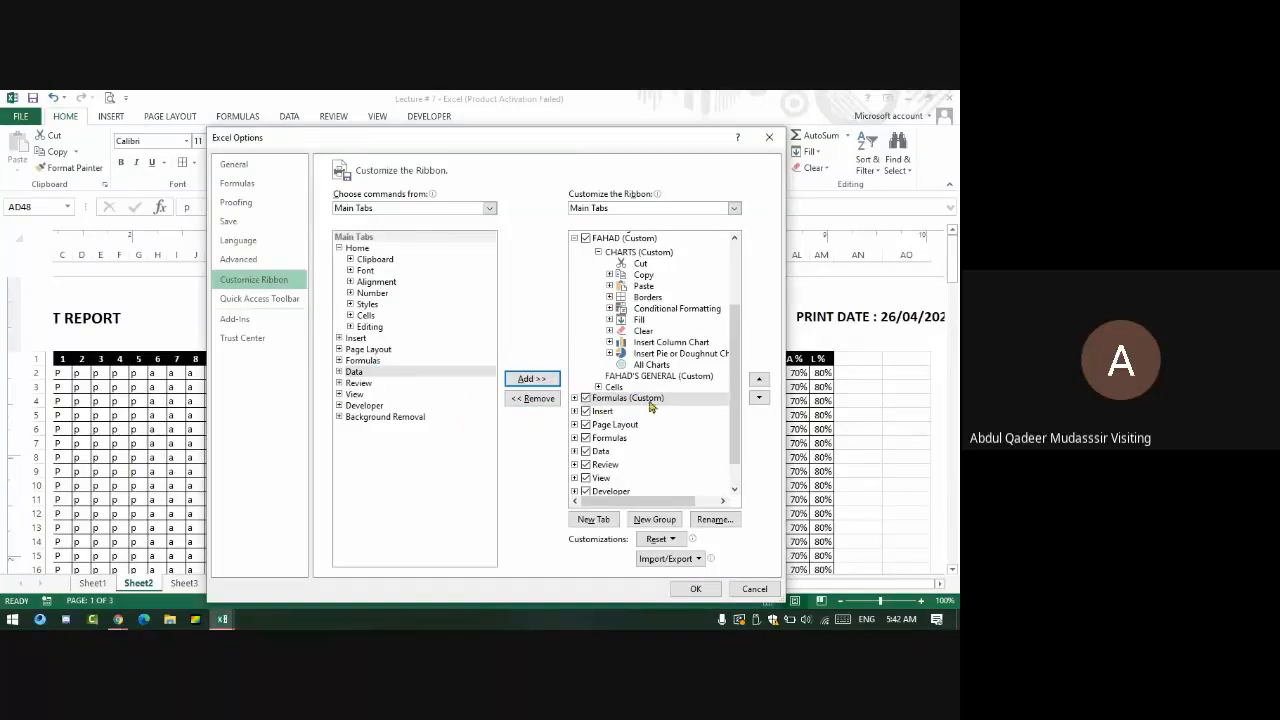
{"action": "scroll", "coordinate": [643, 422], "scroll_direction": "down", "scroll_amount": 1}
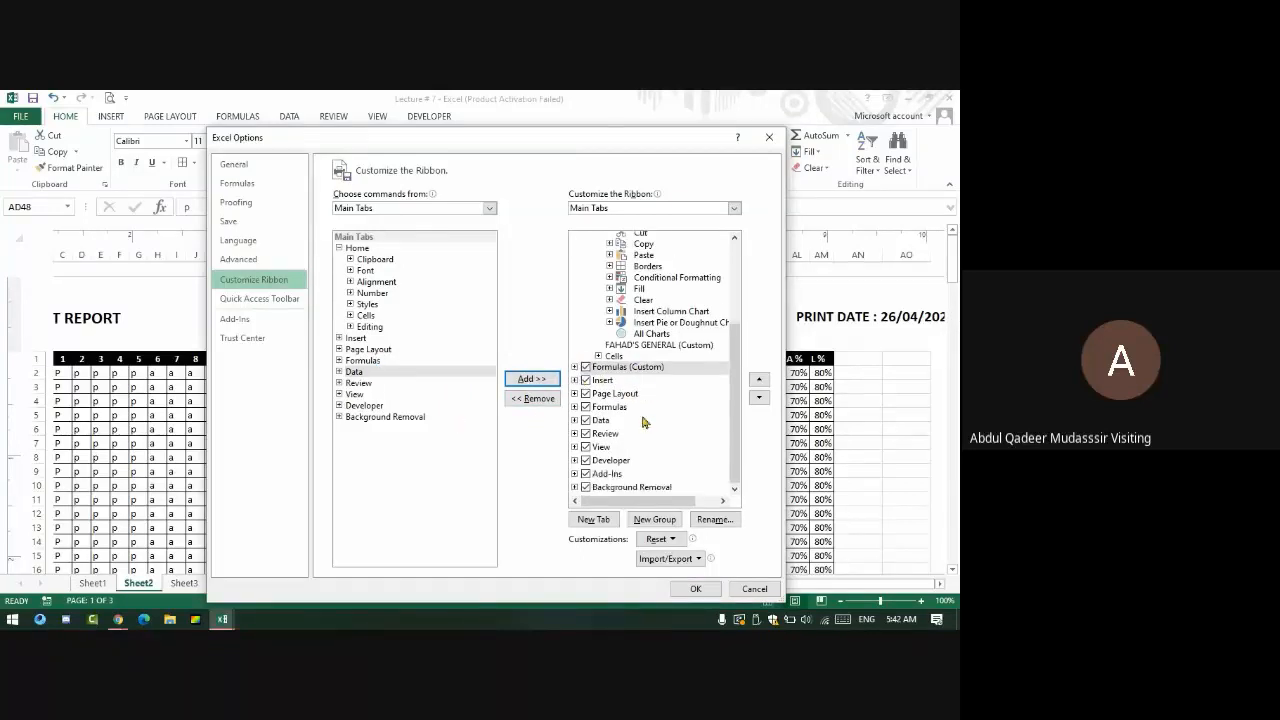
{"action": "left_click", "coordinate": [585, 369]}
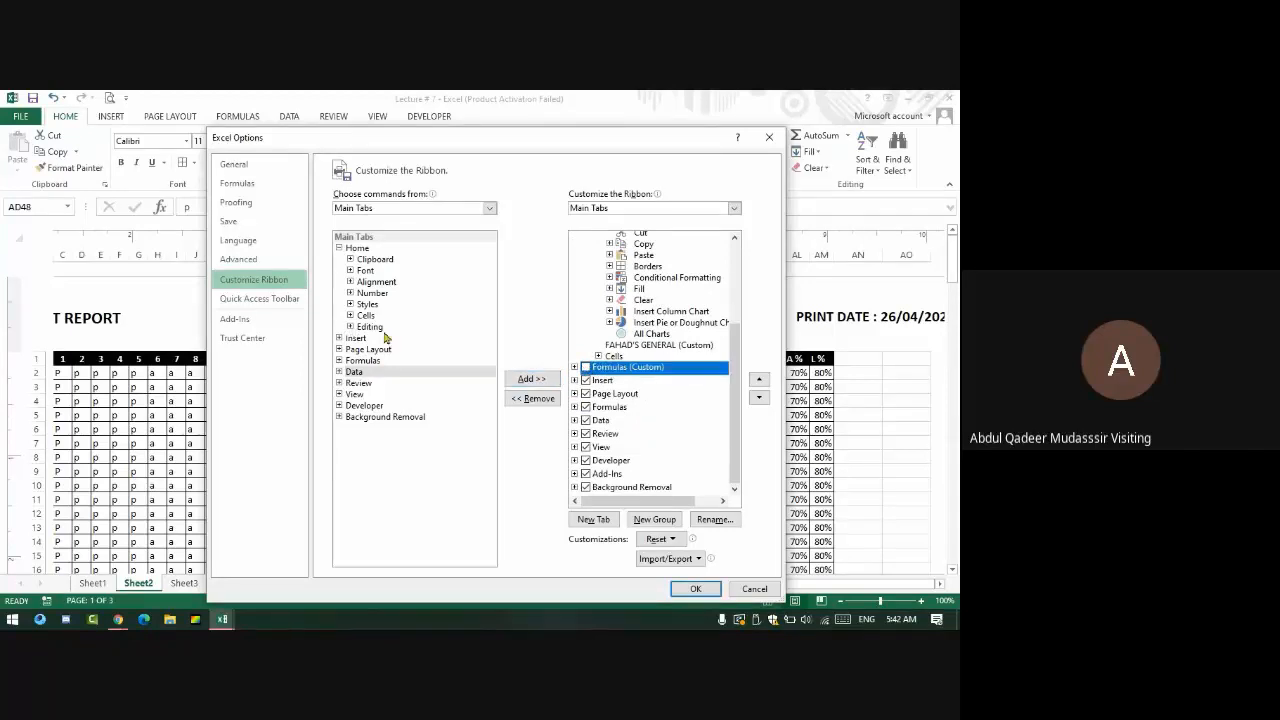
- Add Function Library and Defined Names from the Formulas tab into FAHAD'S GENERAL
{"action": "double_click", "coordinate": [368, 362]}
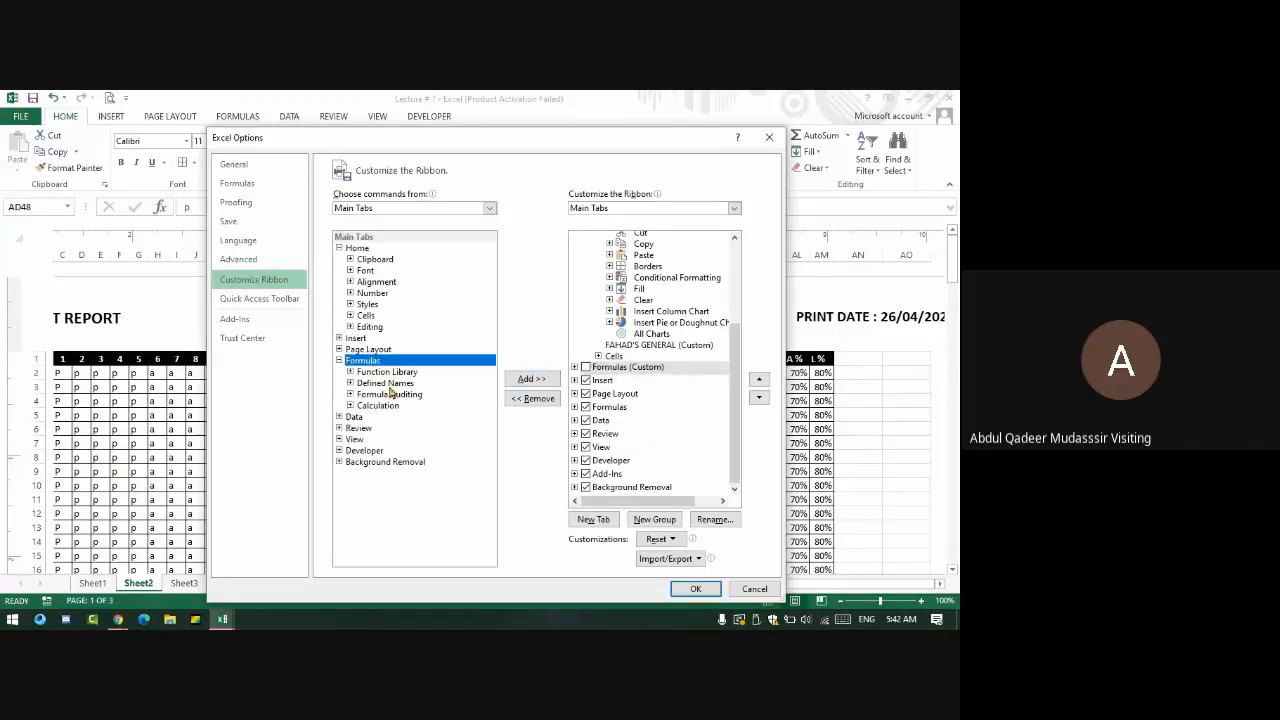
{"action": "left_click", "coordinate": [386, 384]}
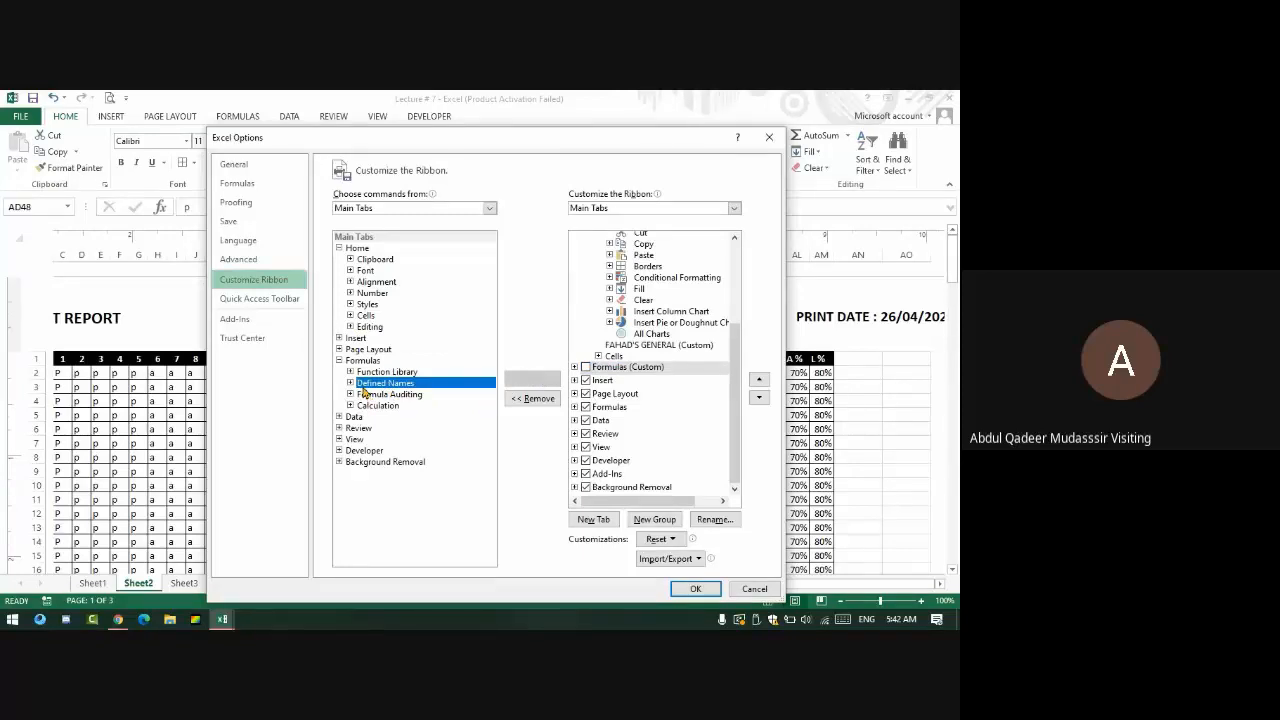
{"action": "double_click", "coordinate": [363, 387]}
{"action": "left_click", "coordinate": [412, 394]}
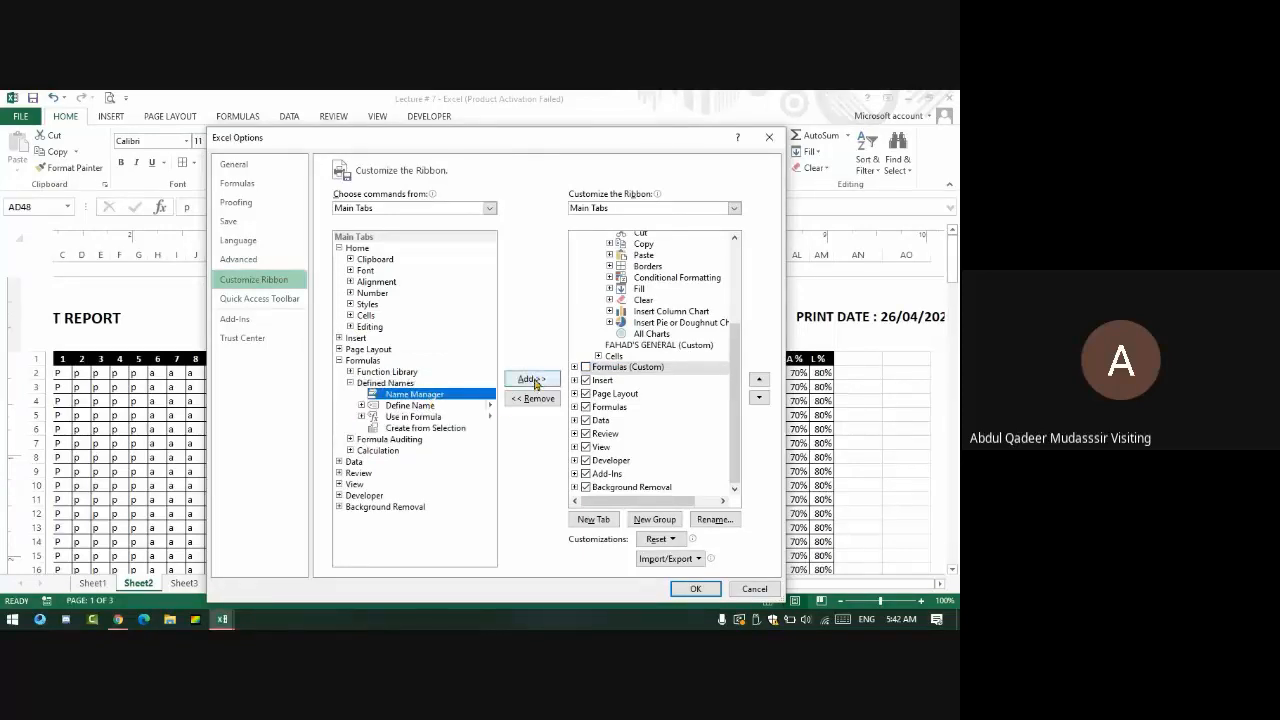
{"action": "left_click", "coordinate": [652, 346]}
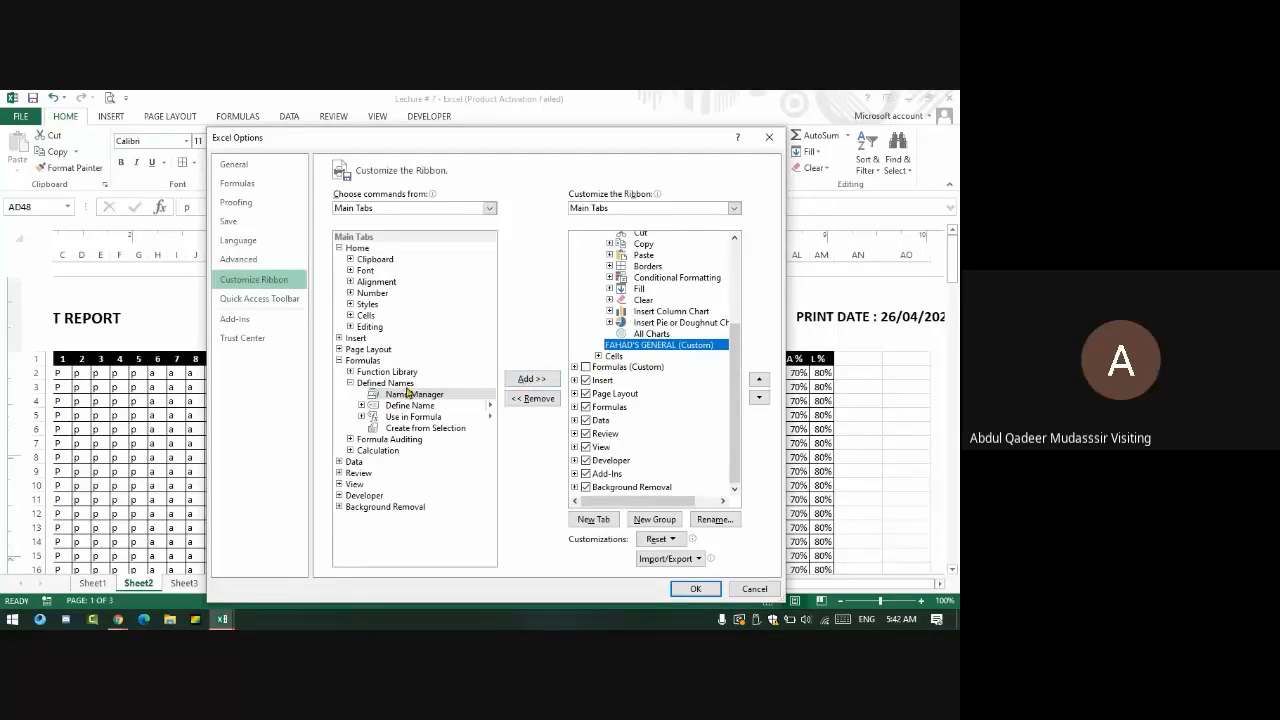
{"action": "double_click", "coordinate": [388, 372]}
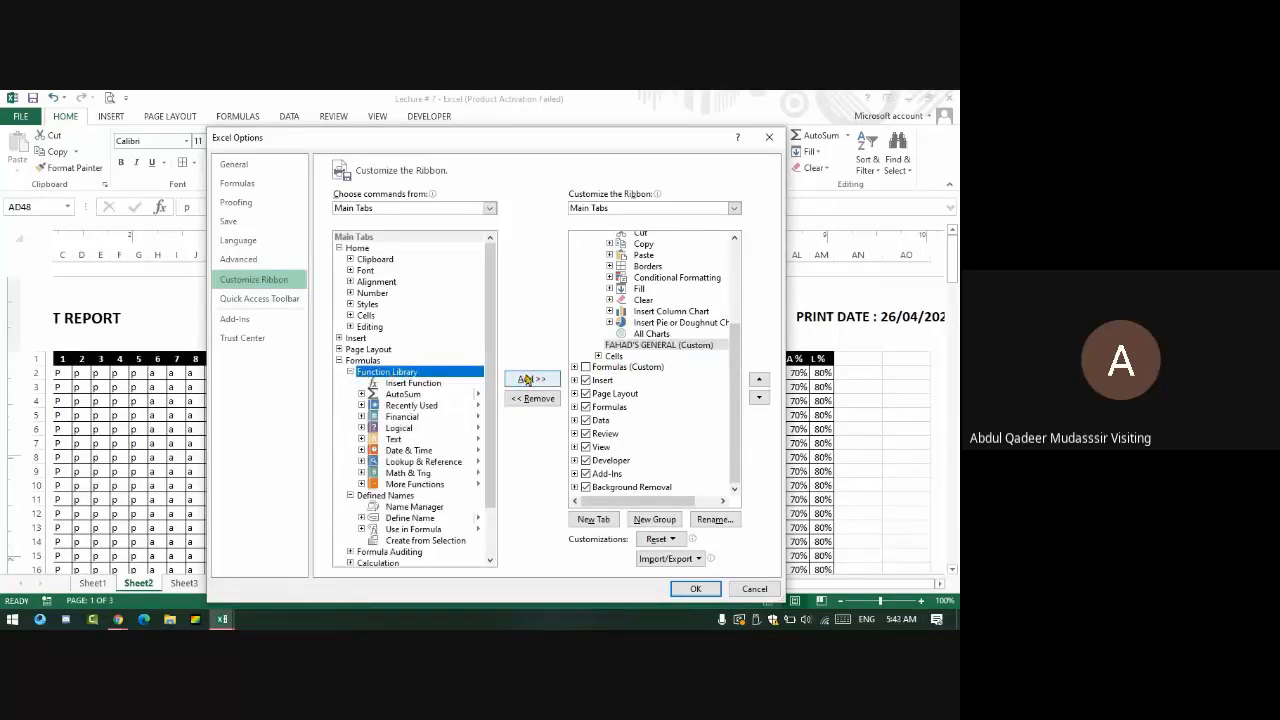
{"action": "left_click", "coordinate": [527, 380]}
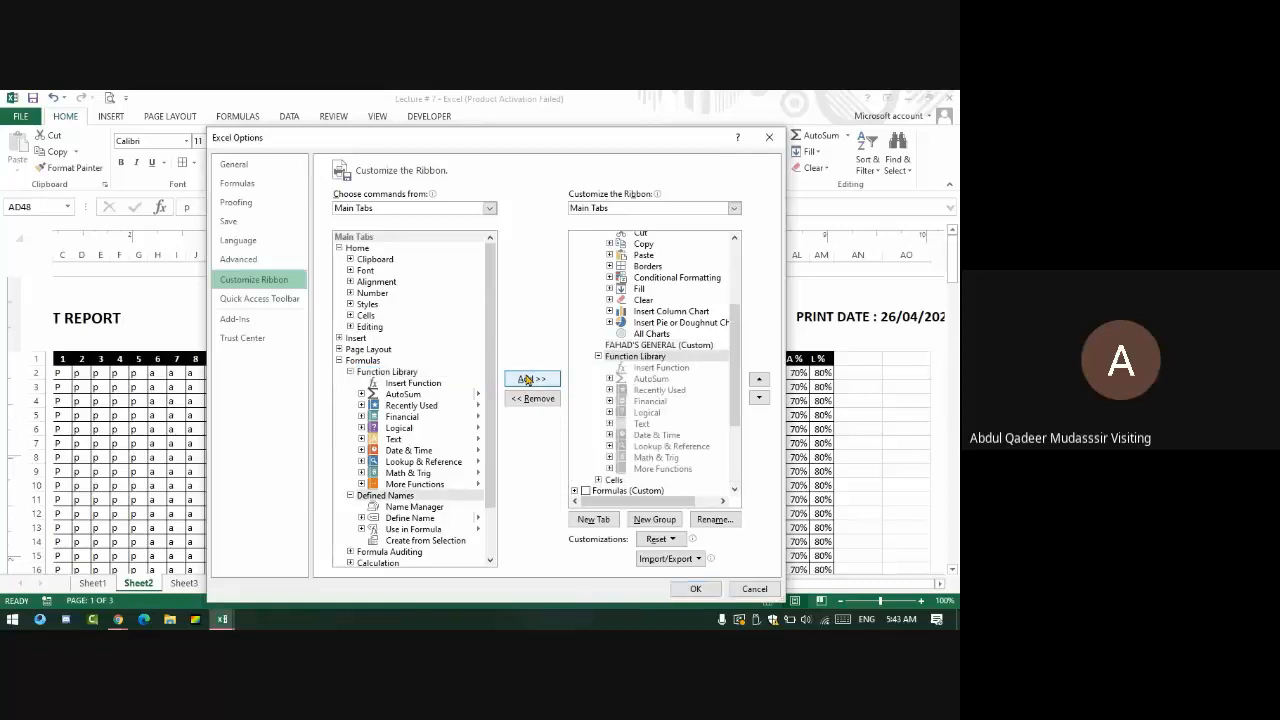
{"action": "double_click", "coordinate": [371, 376]}
{"action": "left_click", "coordinate": [390, 386]}
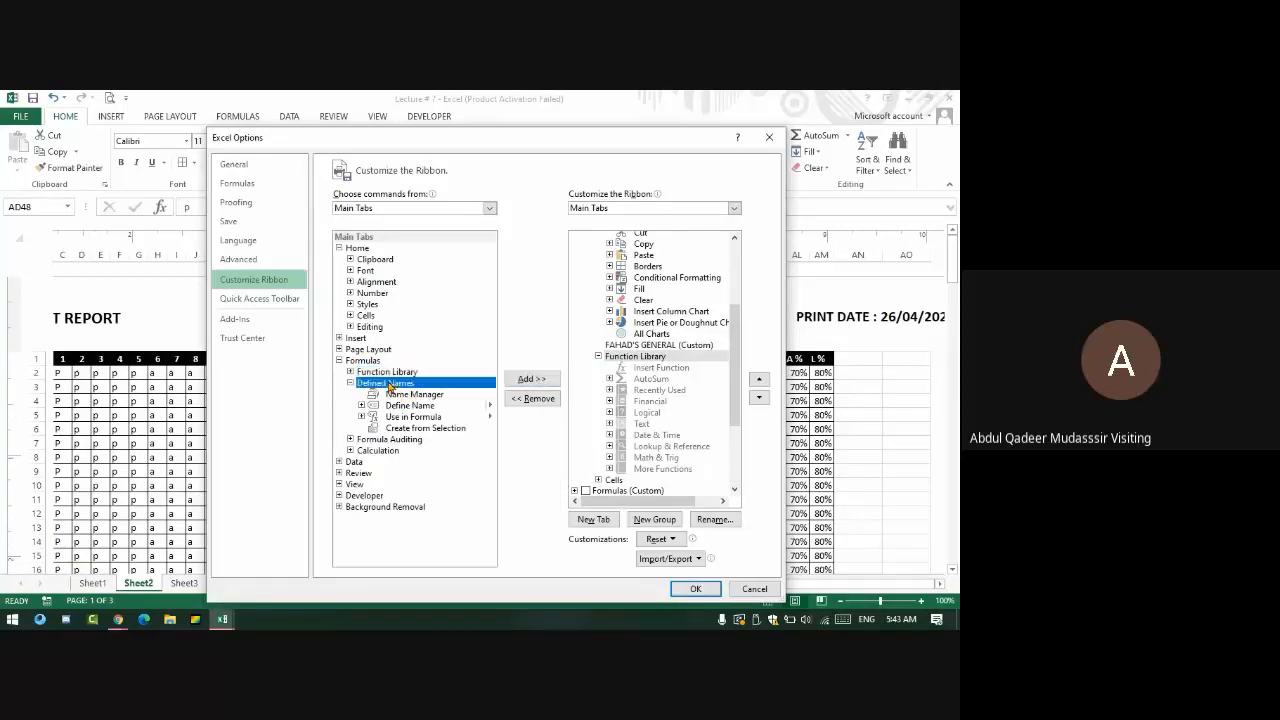
{"action": "left_click", "coordinate": [534, 379]}
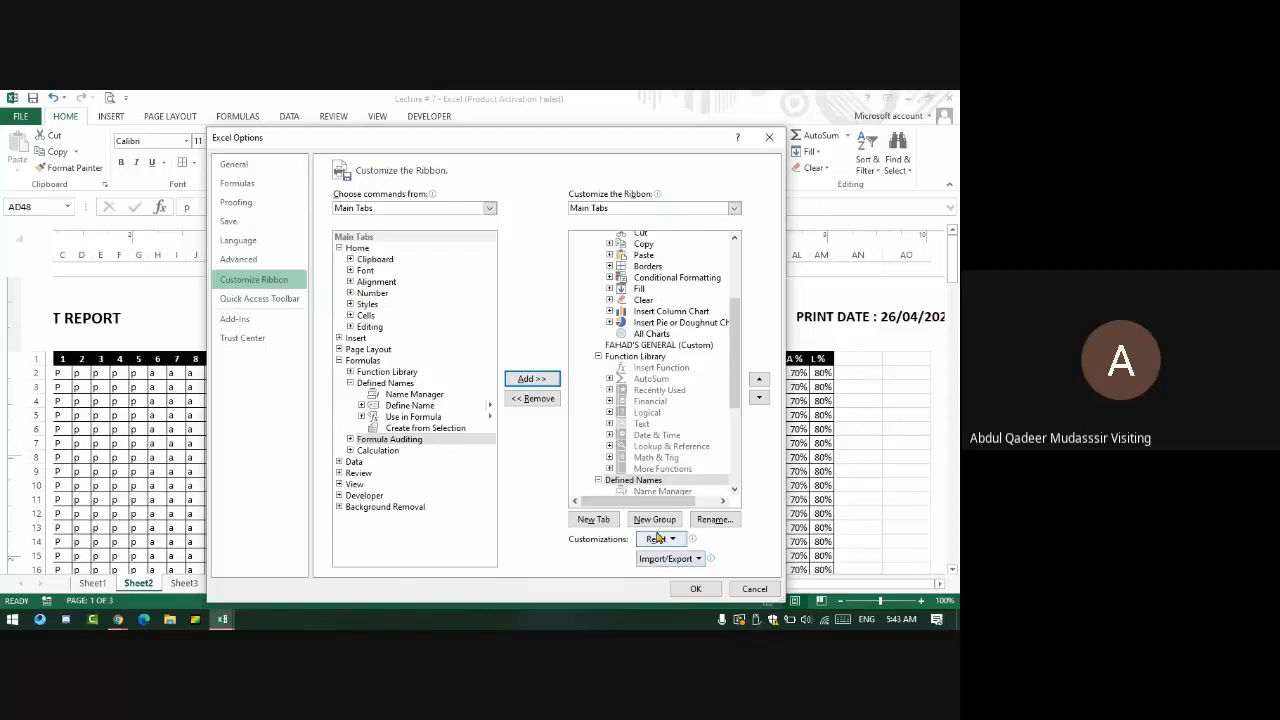
- Confirm Excel Options with OK and open the new FAHAD tab to view its groups
{"action": "left_click", "coordinate": [703, 592]}
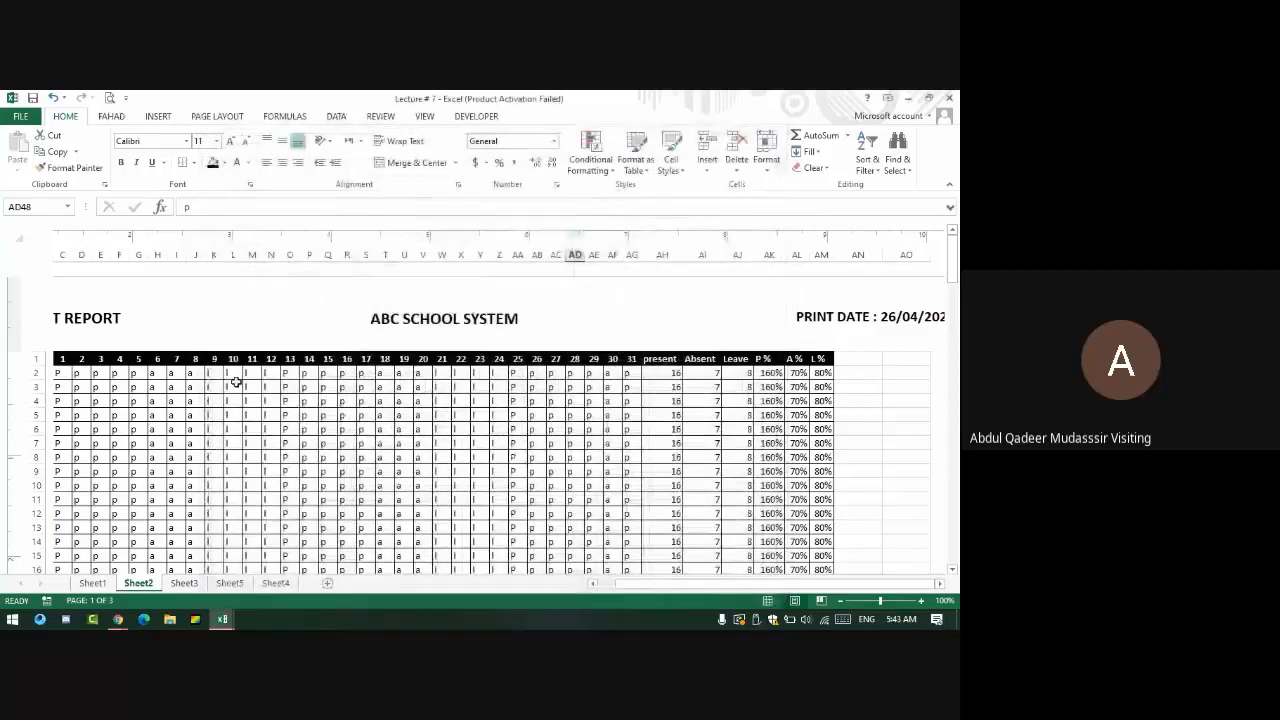
{"action": "left_click", "coordinate": [110, 117]}
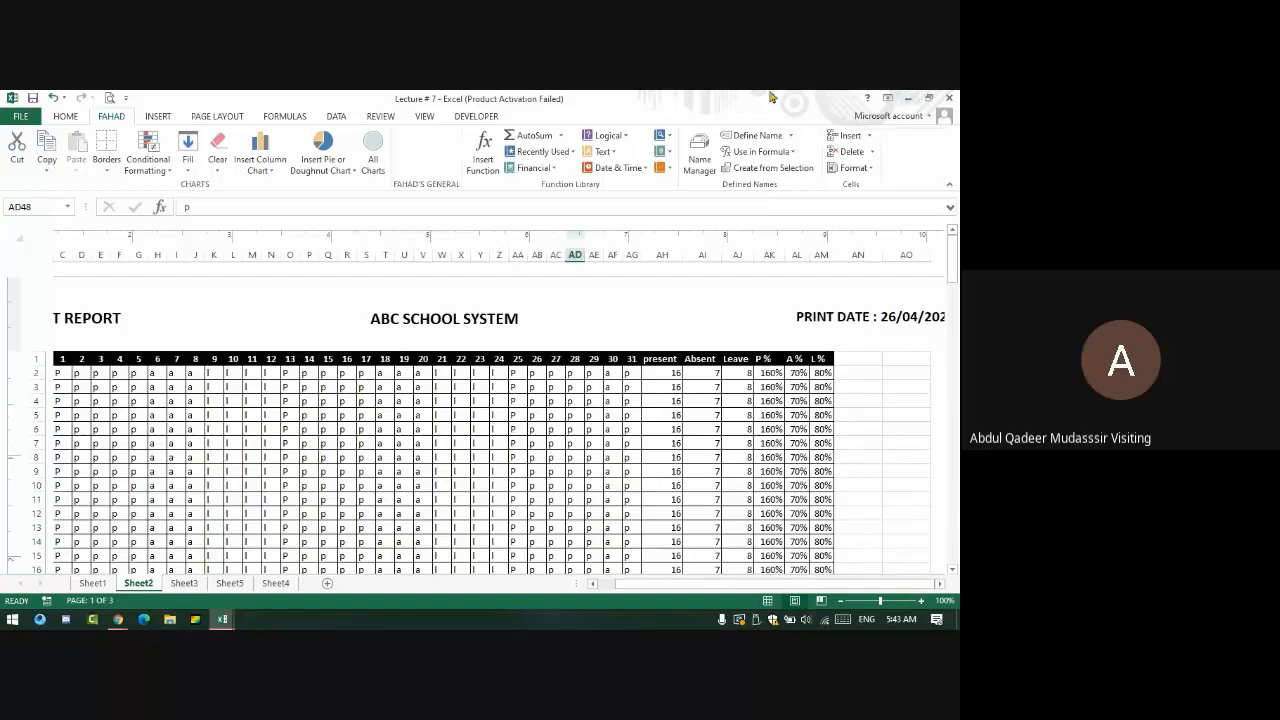
- Switch to the Google Meet window in Chrome and close the meeting chat panel
{"action": "mouse_move", "coordinate": [118, 619]}
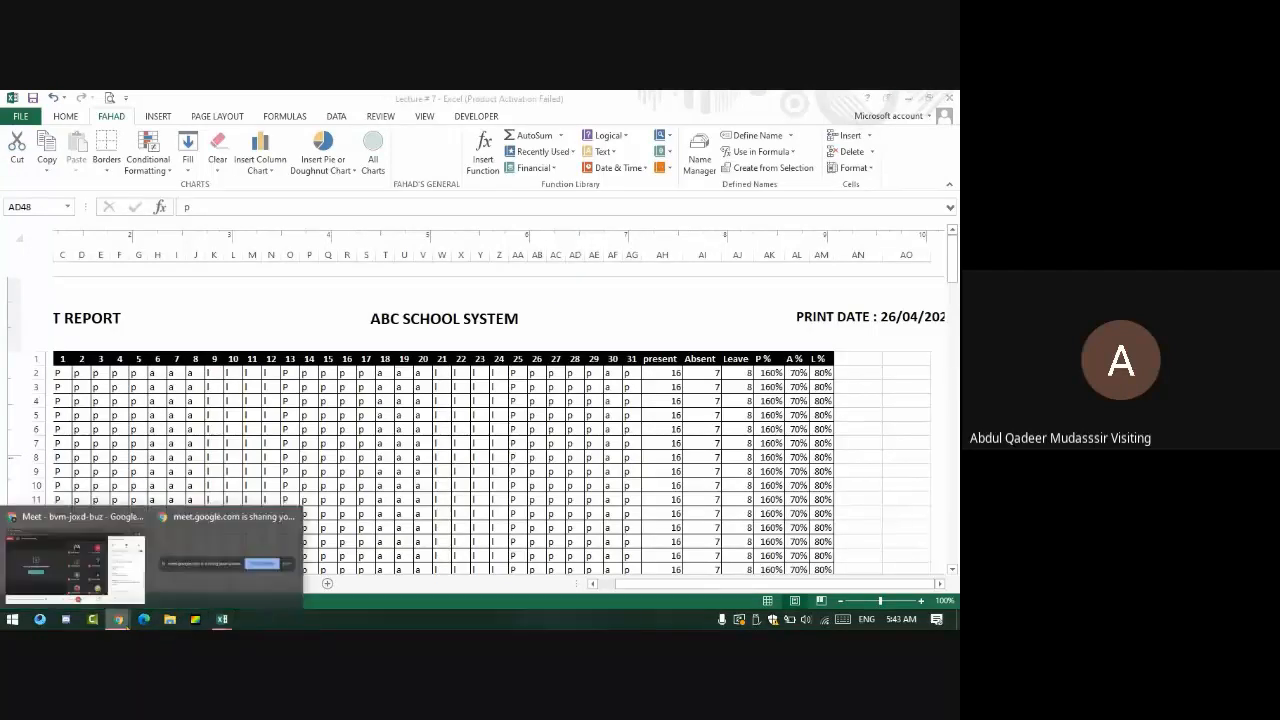
{"action": "left_click", "coordinate": [35, 565]}
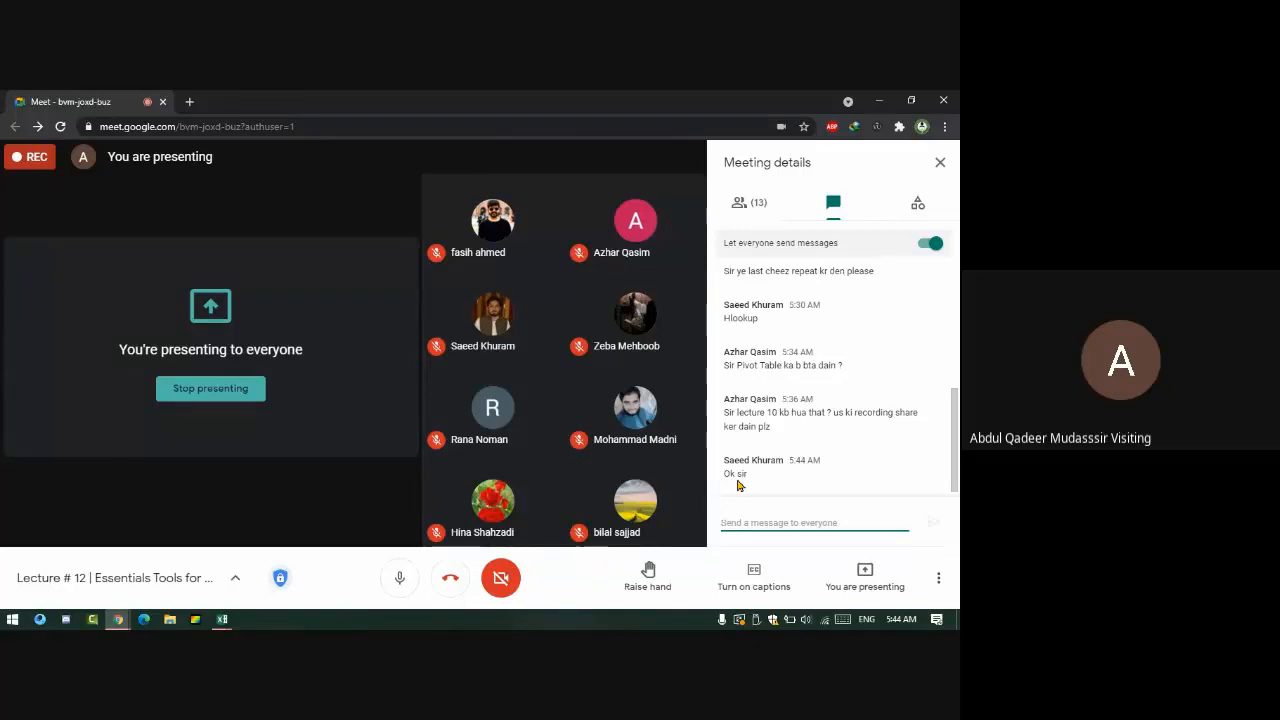
{"action": "left_click", "coordinate": [940, 162]}
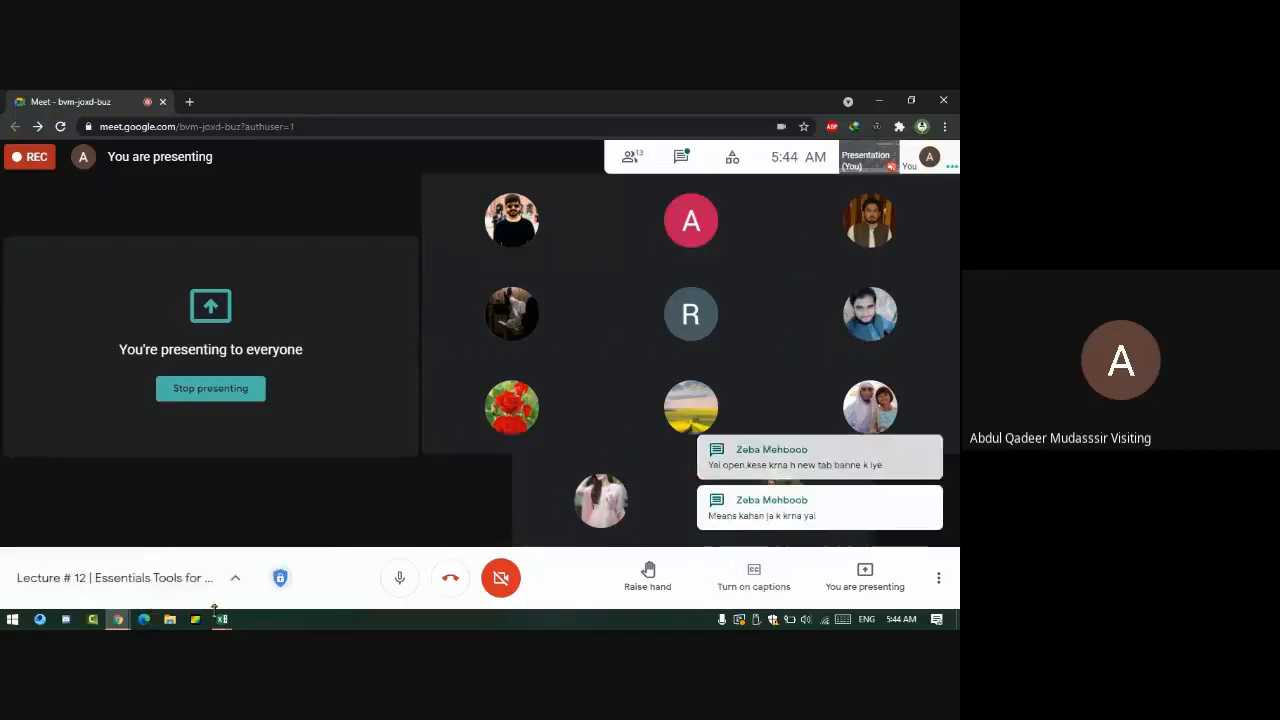
- In the Demo Class workbook, review the Customize Ribbon settings in Excel Options without changing anything
{"action": "mouse_move", "coordinate": [222, 619]}
{"action": "left_click", "coordinate": [229, 566]}
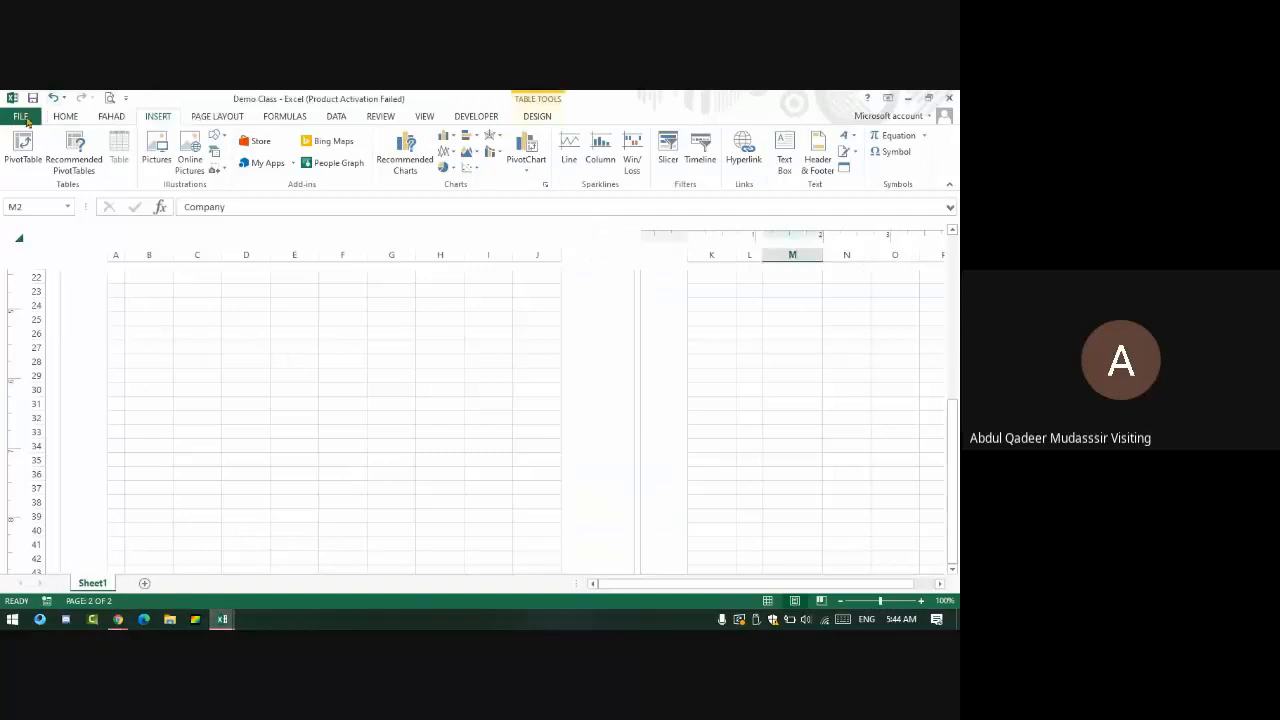
{"action": "left_click", "coordinate": [64, 117]}
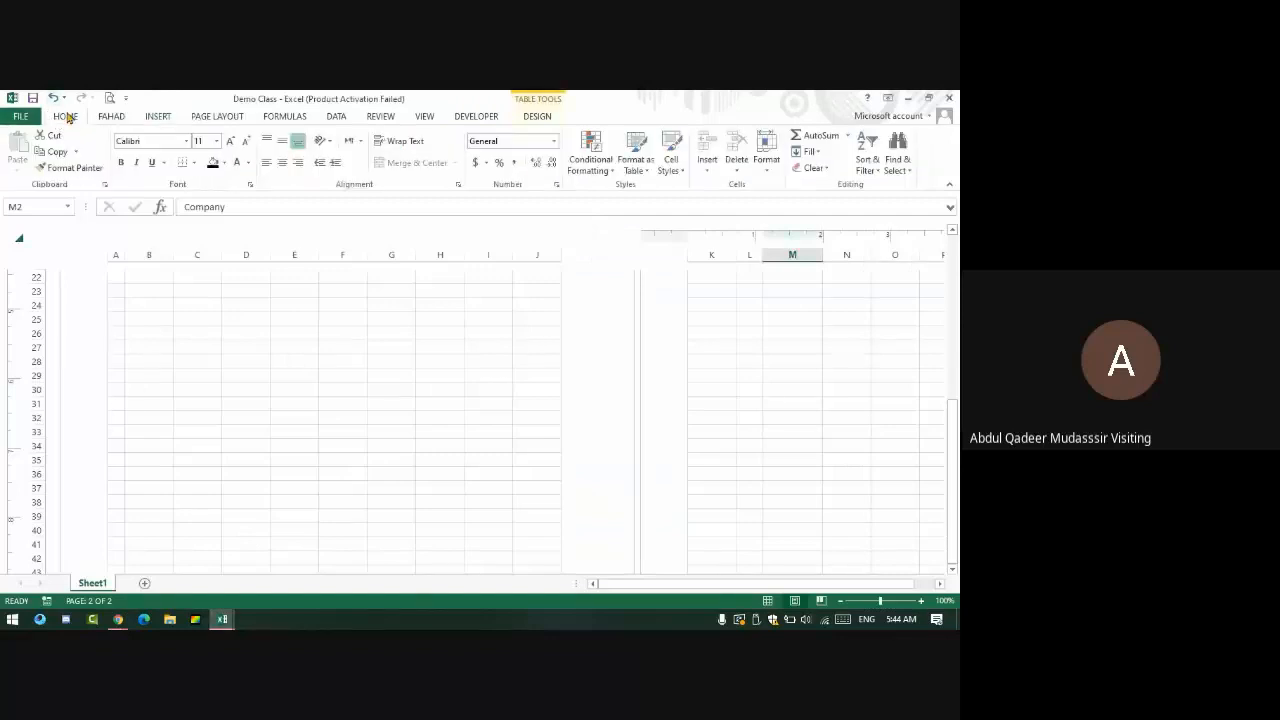
{"action": "right_click", "coordinate": [66, 117]}
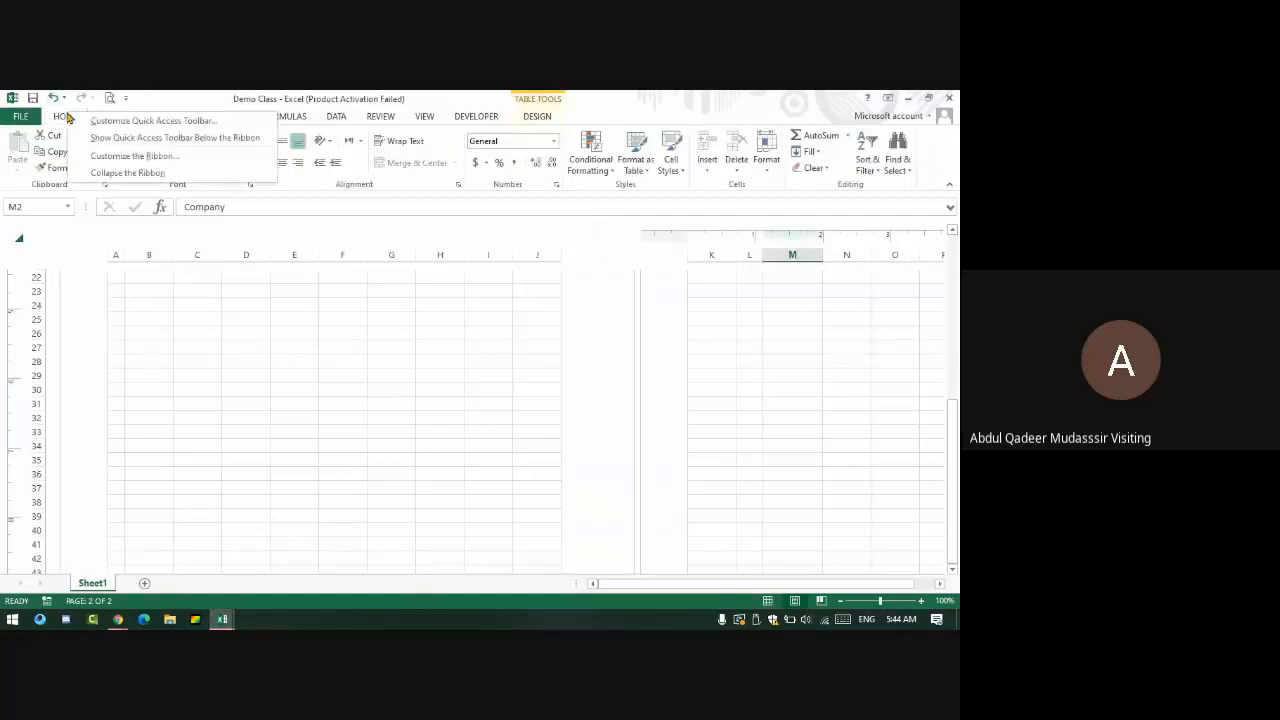
{"action": "left_click", "coordinate": [168, 156]}
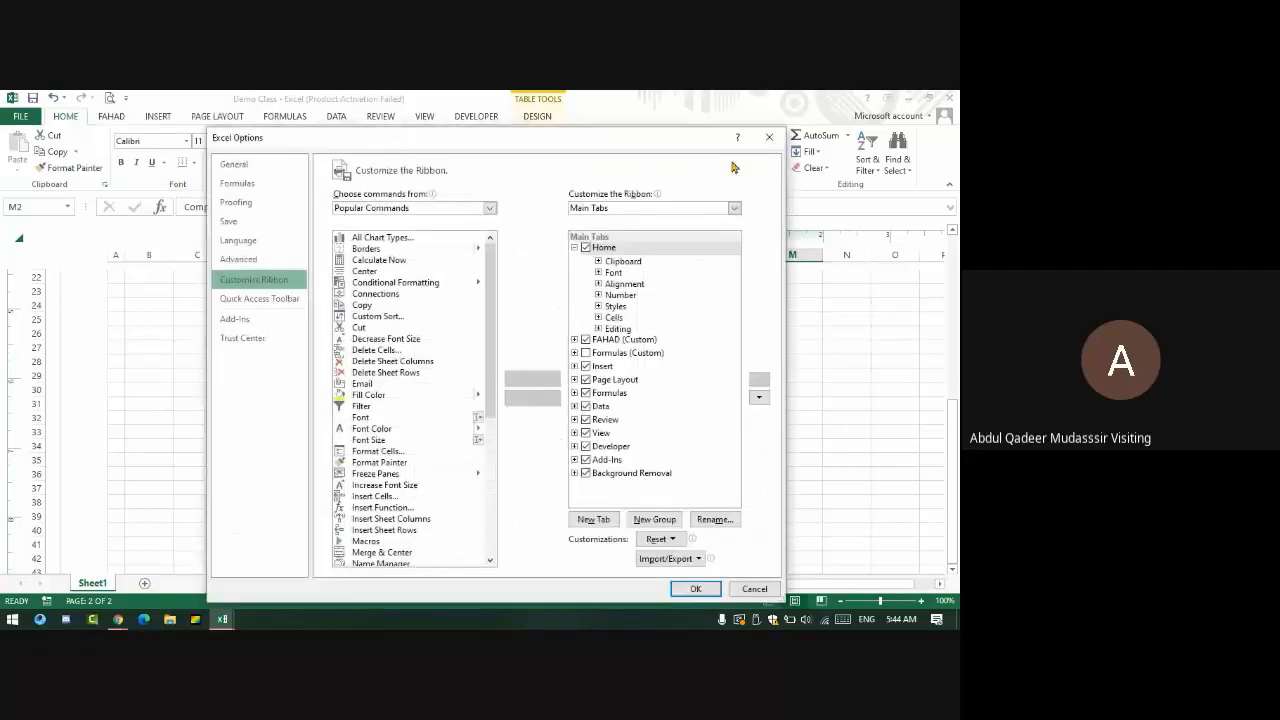
{"action": "left_click", "coordinate": [769, 137]}
{"action": "left_click", "coordinate": [20, 116]}
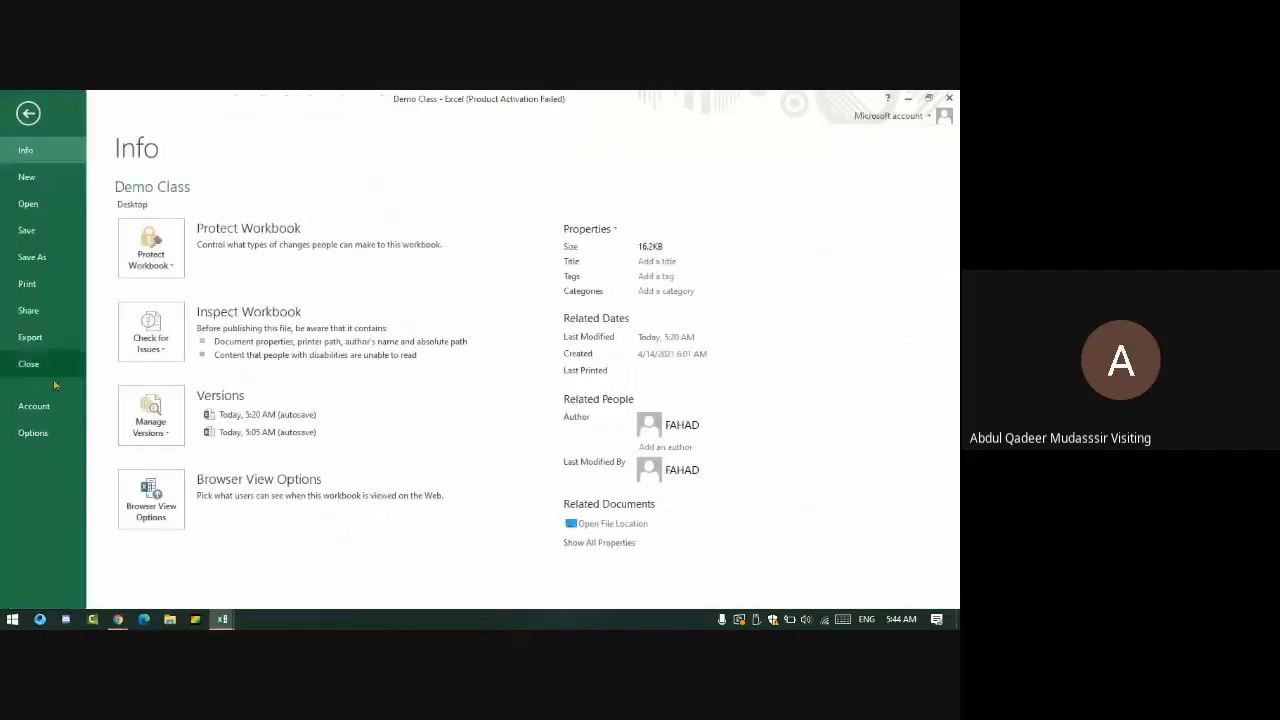
{"action": "left_click", "coordinate": [35, 433]}
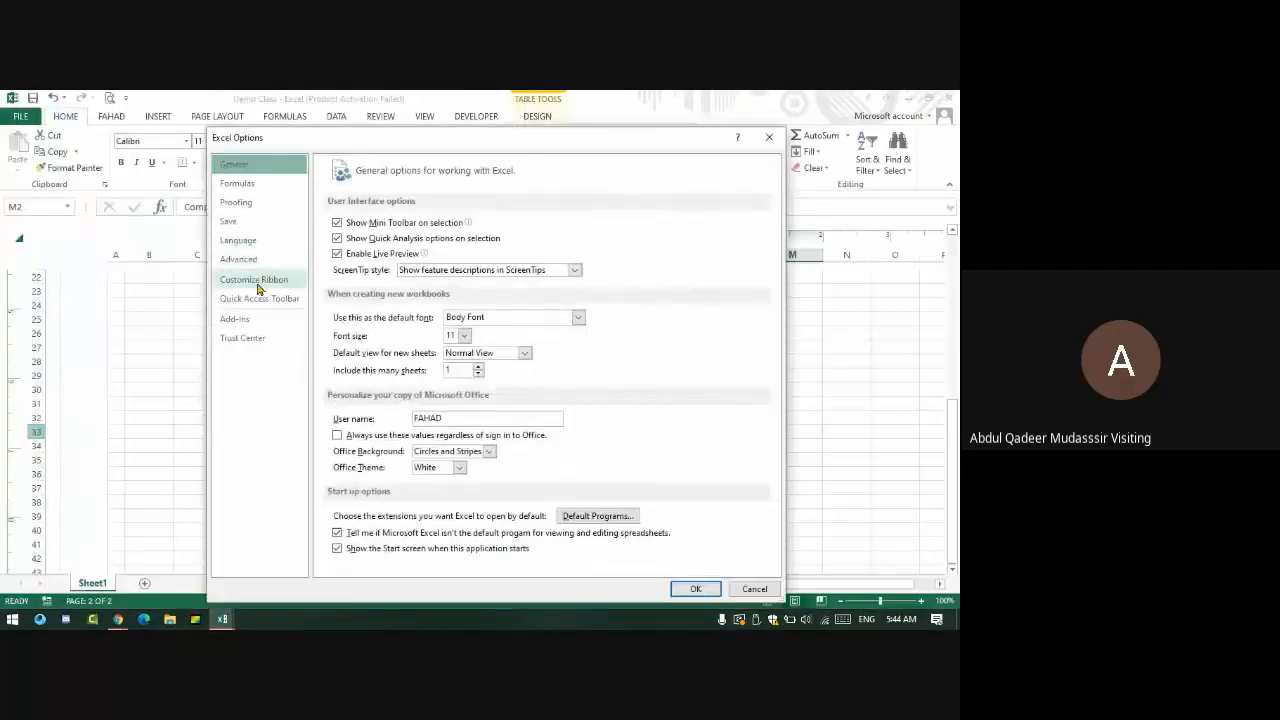
{"action": "left_click", "coordinate": [256, 284]}
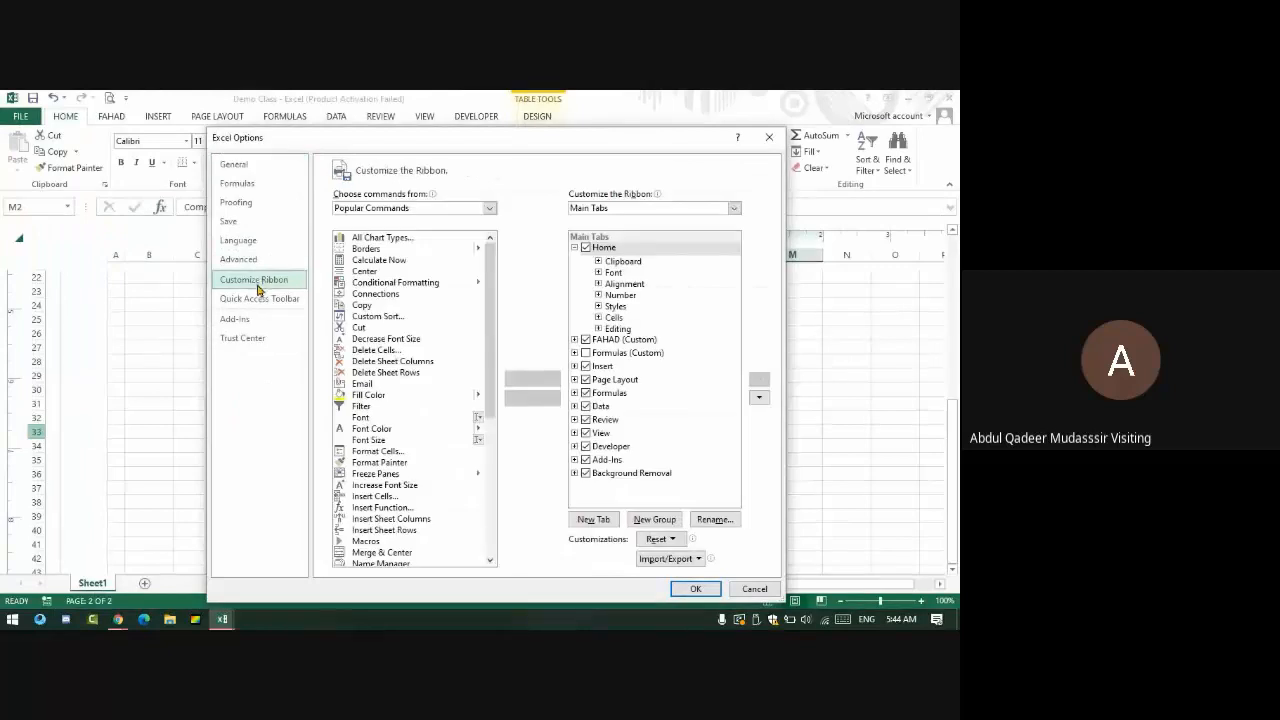
{"action": "left_click", "coordinate": [767, 140]}
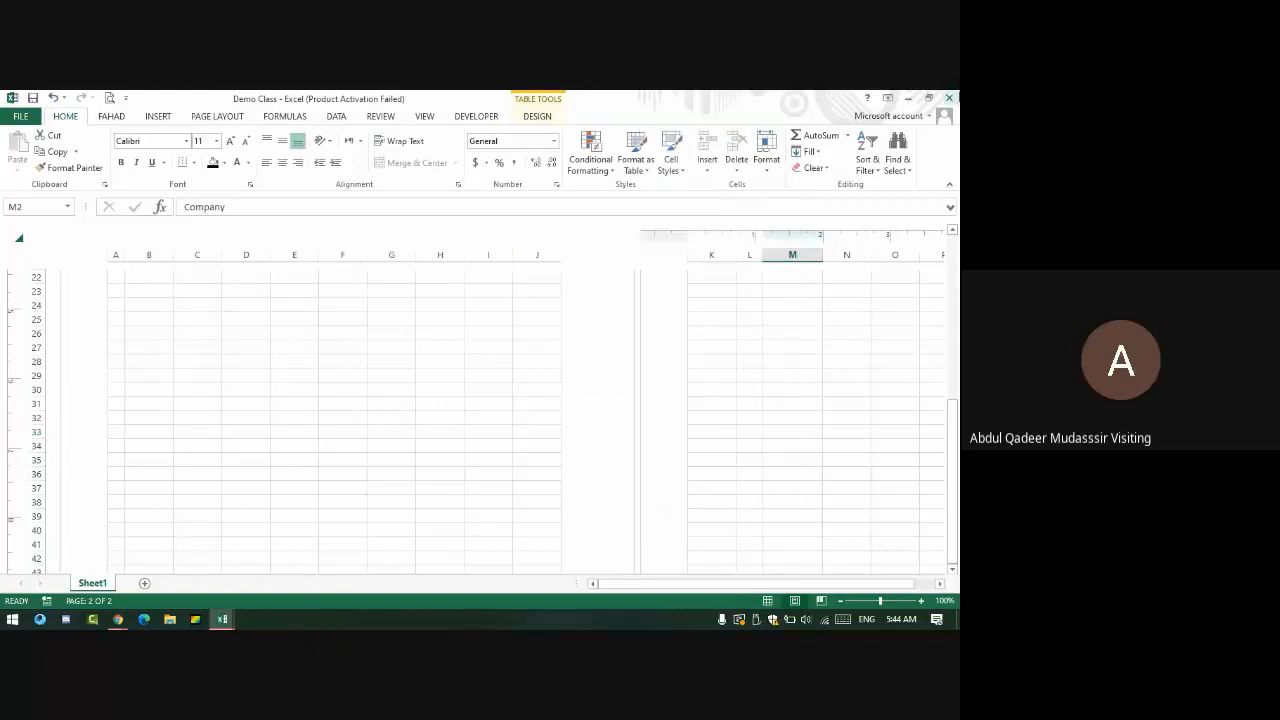
- Close Demo Class, saving its changes, then close the Lecture # 7 workbook
{"action": "left_click", "coordinate": [950, 98]}
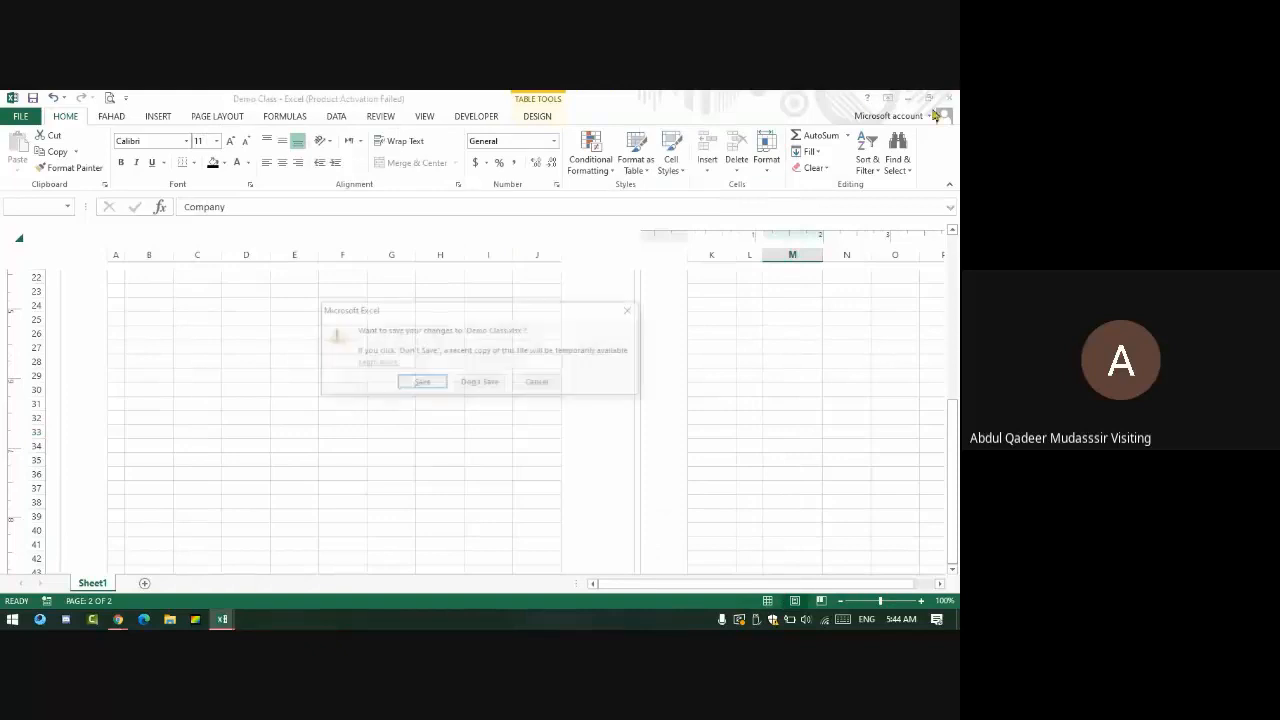
{"action": "left_click", "coordinate": [420, 383]}
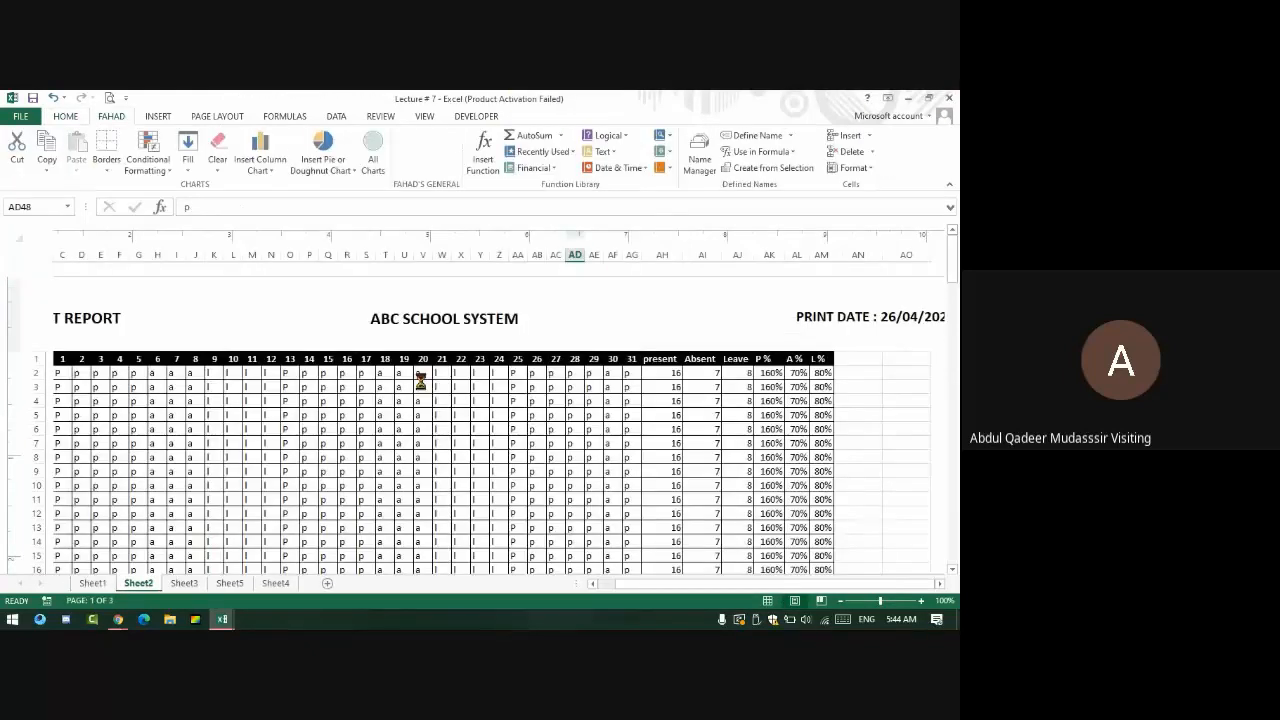
{"action": "left_click", "coordinate": [420, 383]}
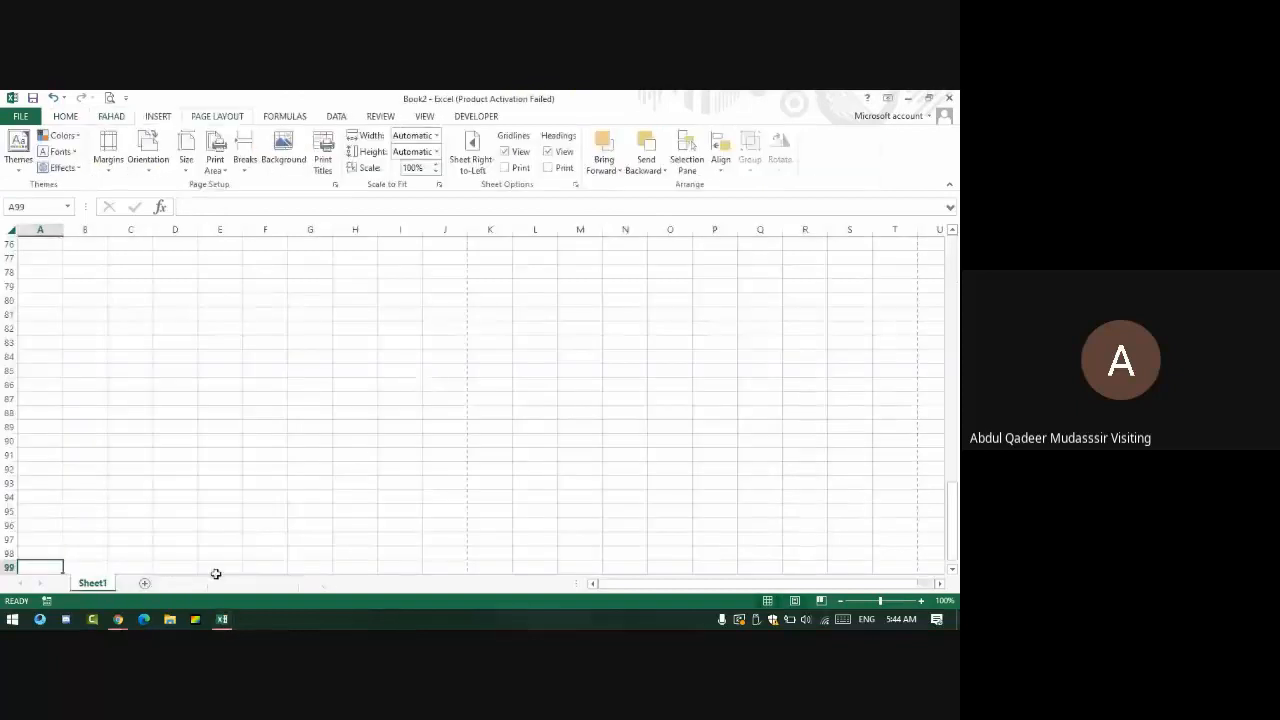
- Close the remaining blank Excel workbook, then stop presenting the screen in Google Meet
{"action": "left_click", "coordinate": [949, 98]}
{"action": "left_click", "coordinate": [470, 384]}
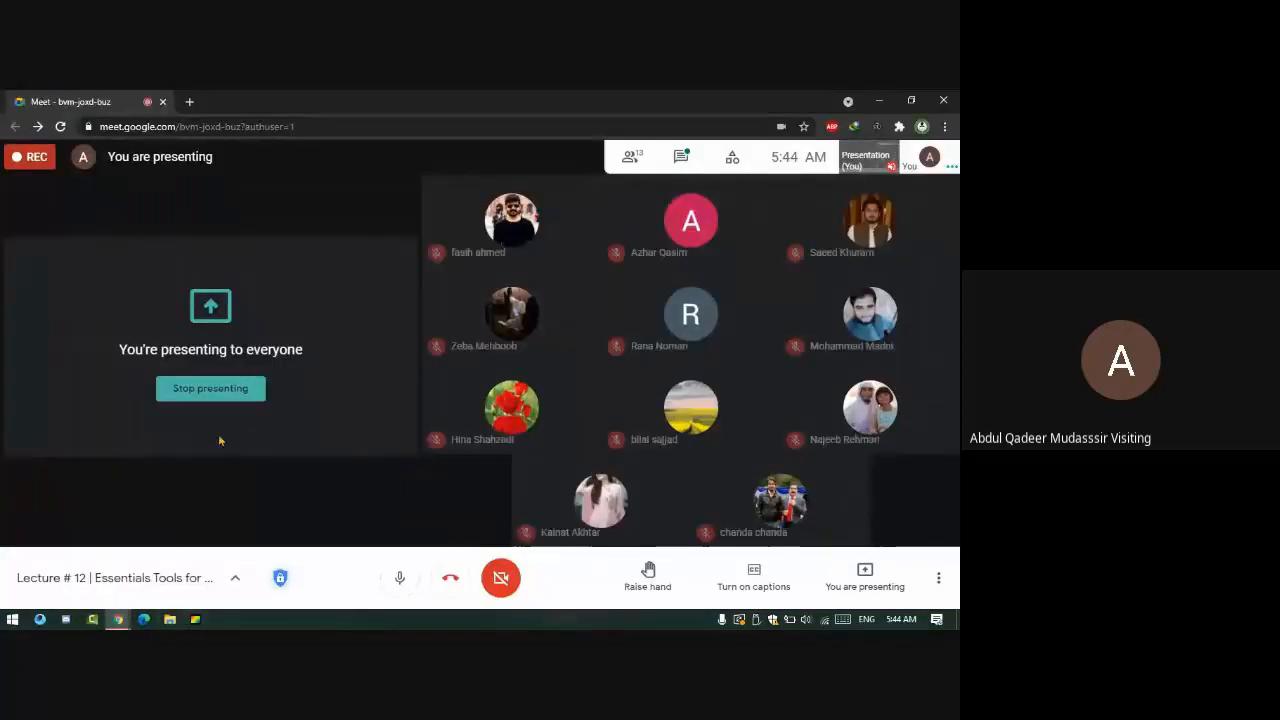
{"action": "left_click", "coordinate": [681, 156]}
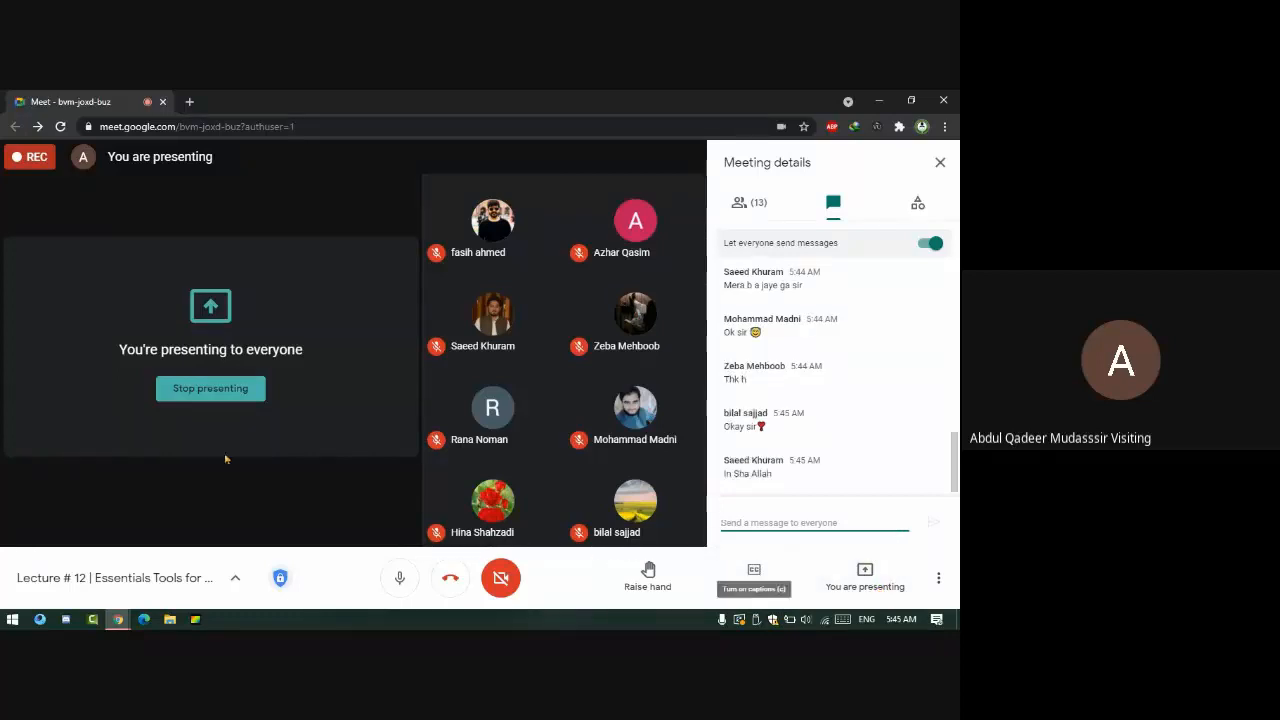
{"action": "left_click", "coordinate": [237, 397]}
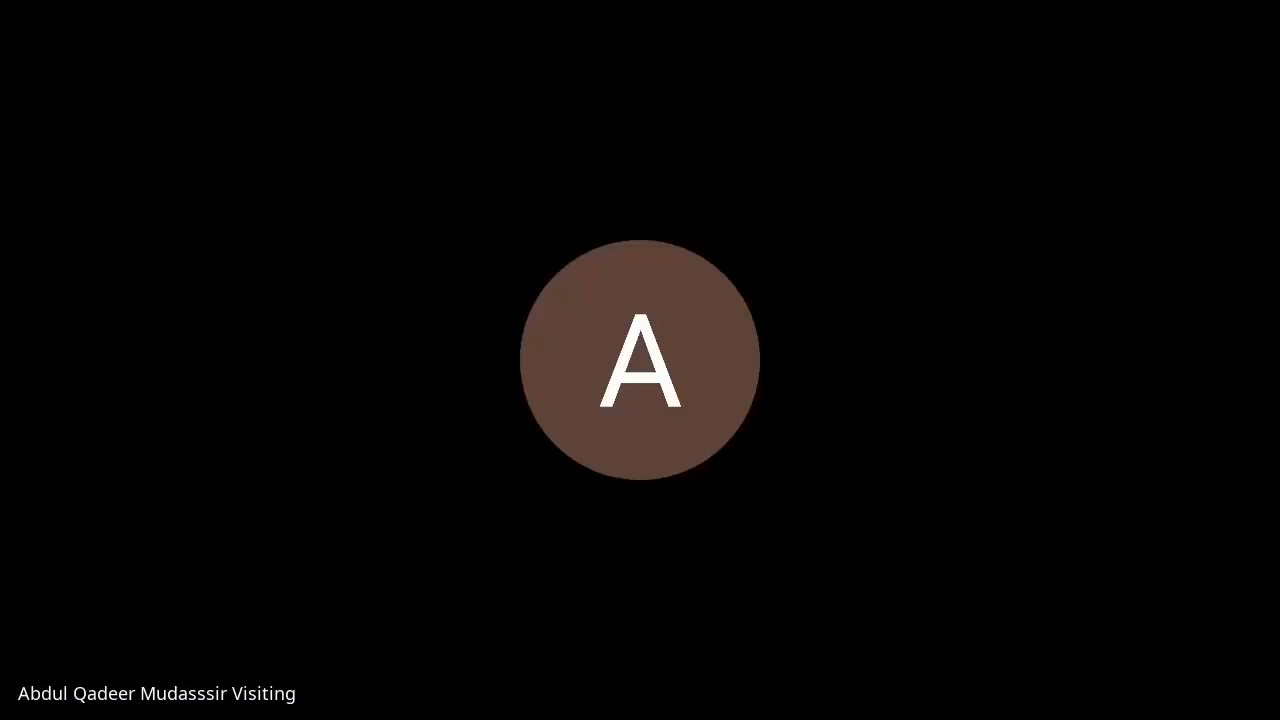